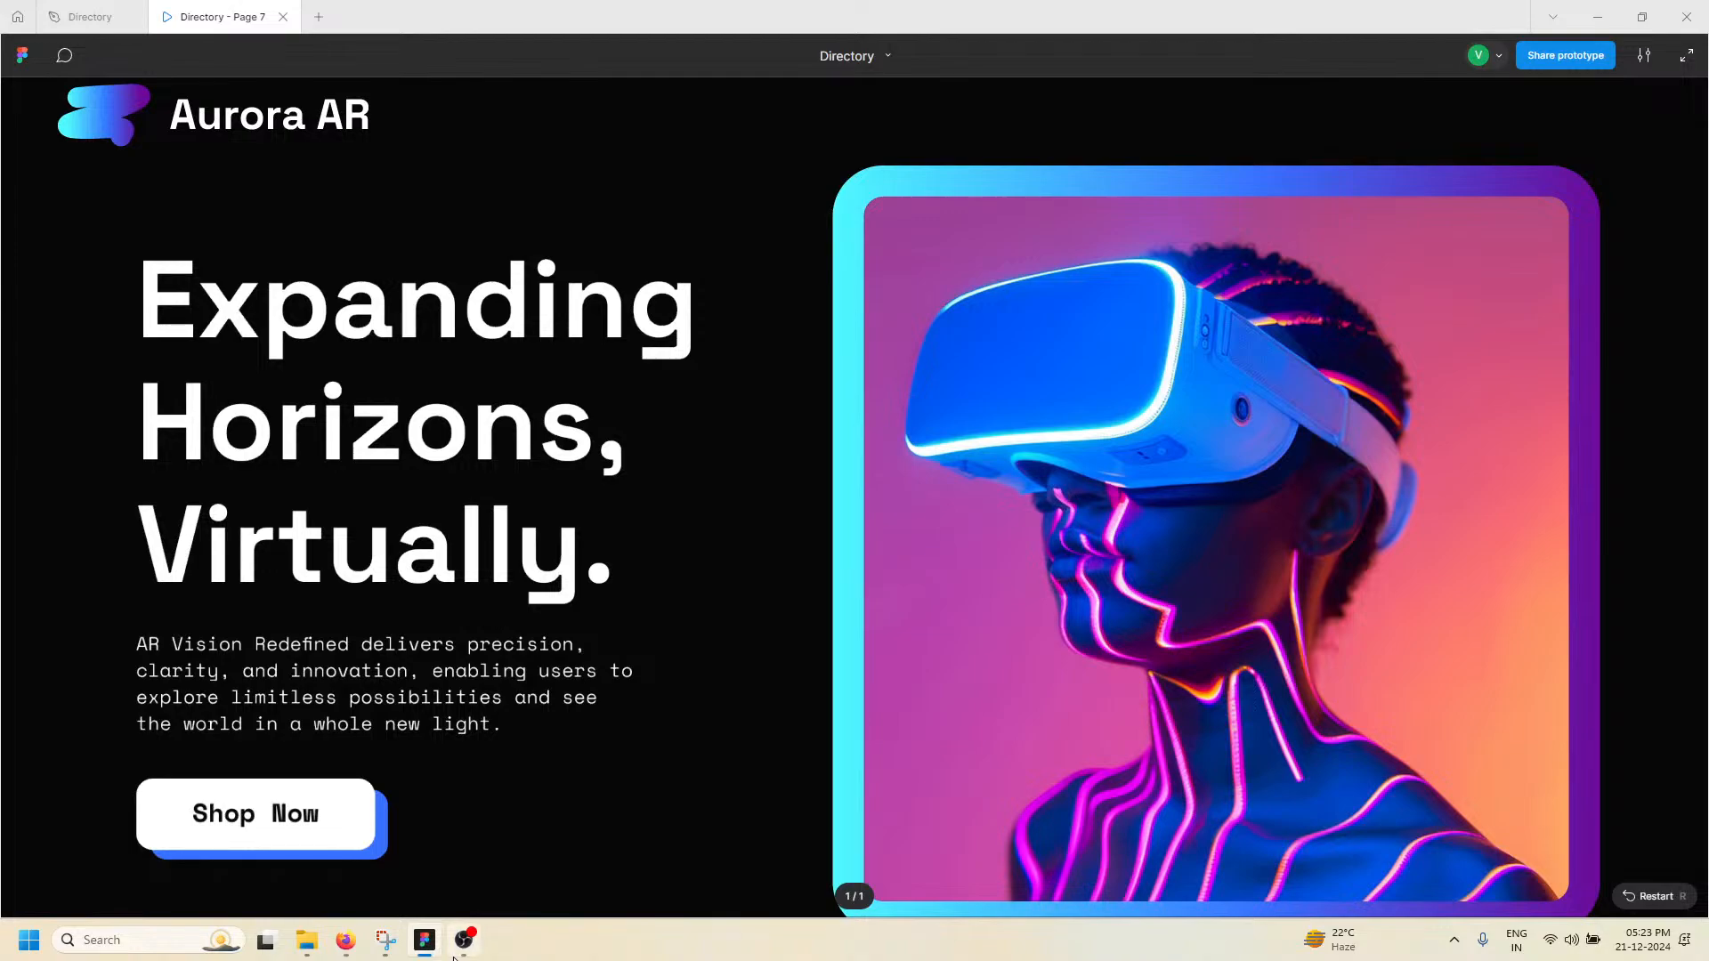
click(464, 940)
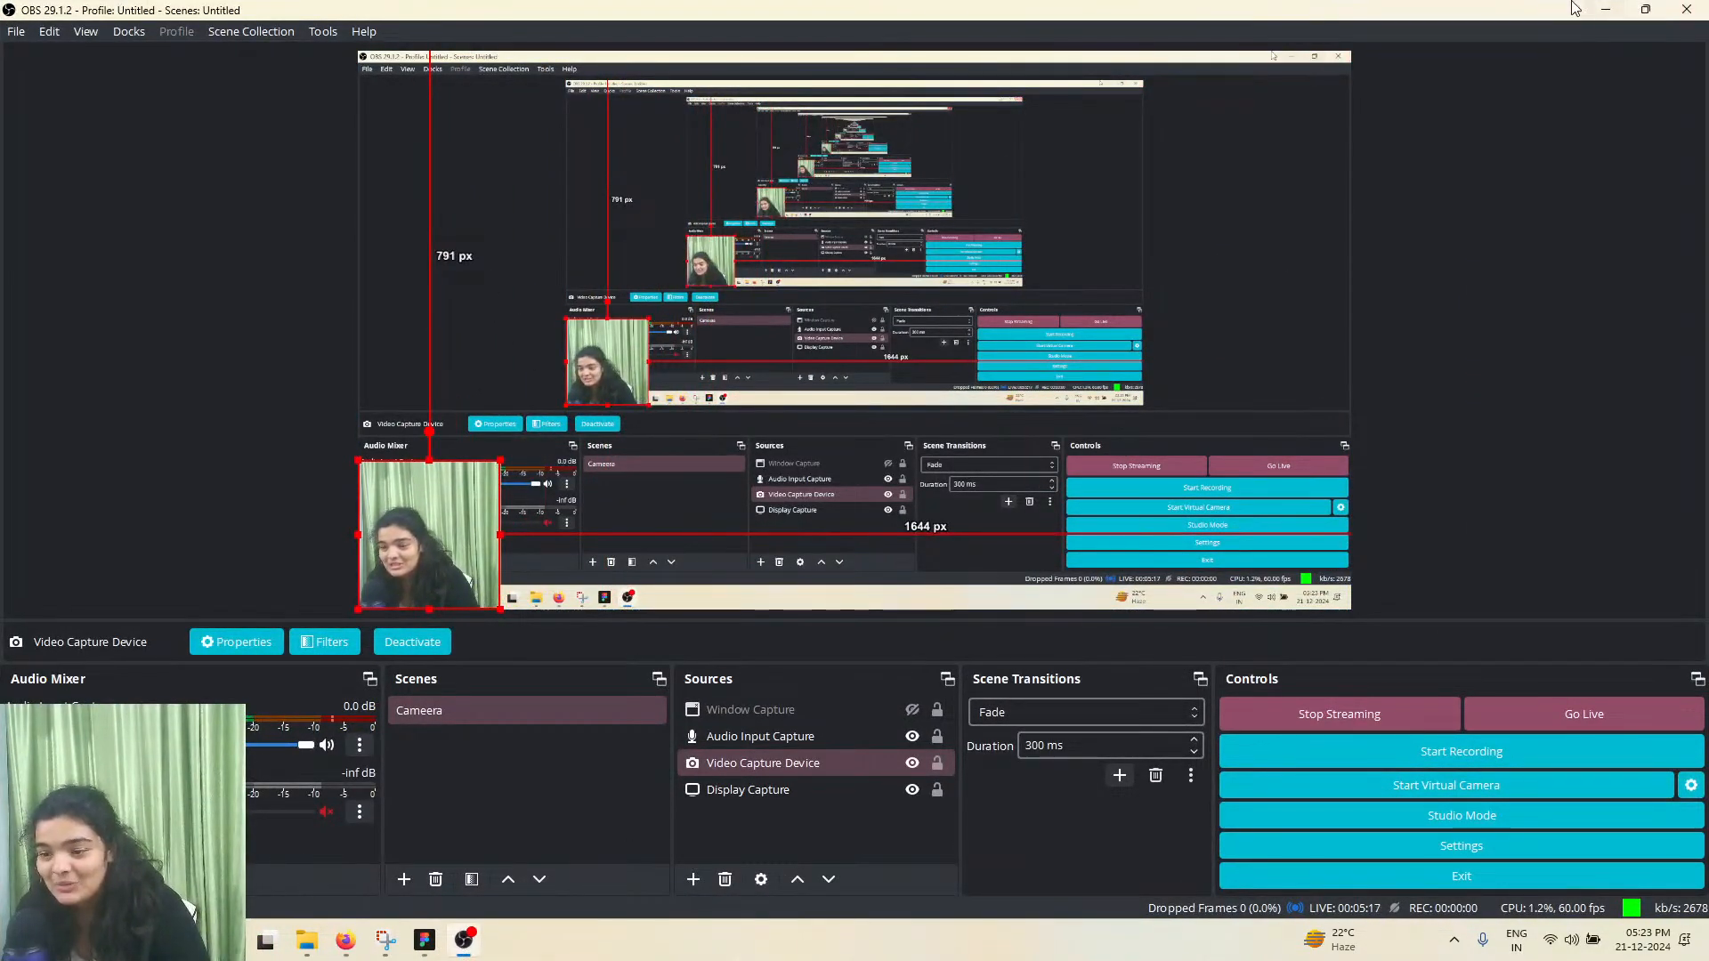
click(1603, 9)
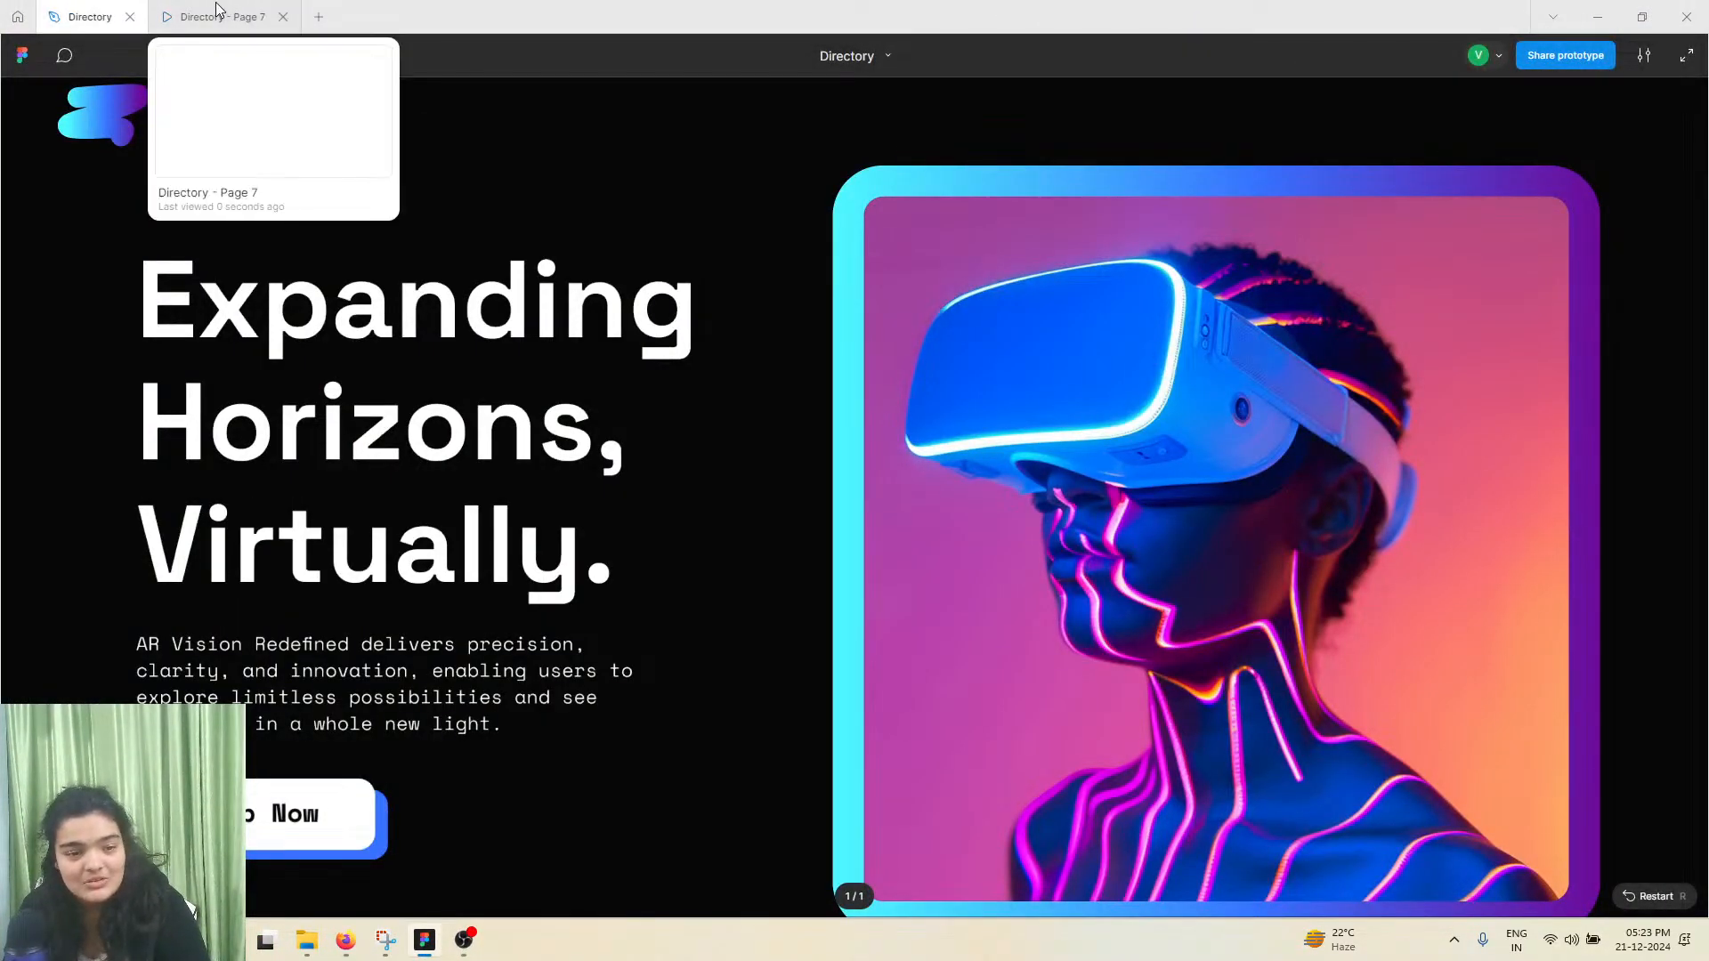
click(89, 16)
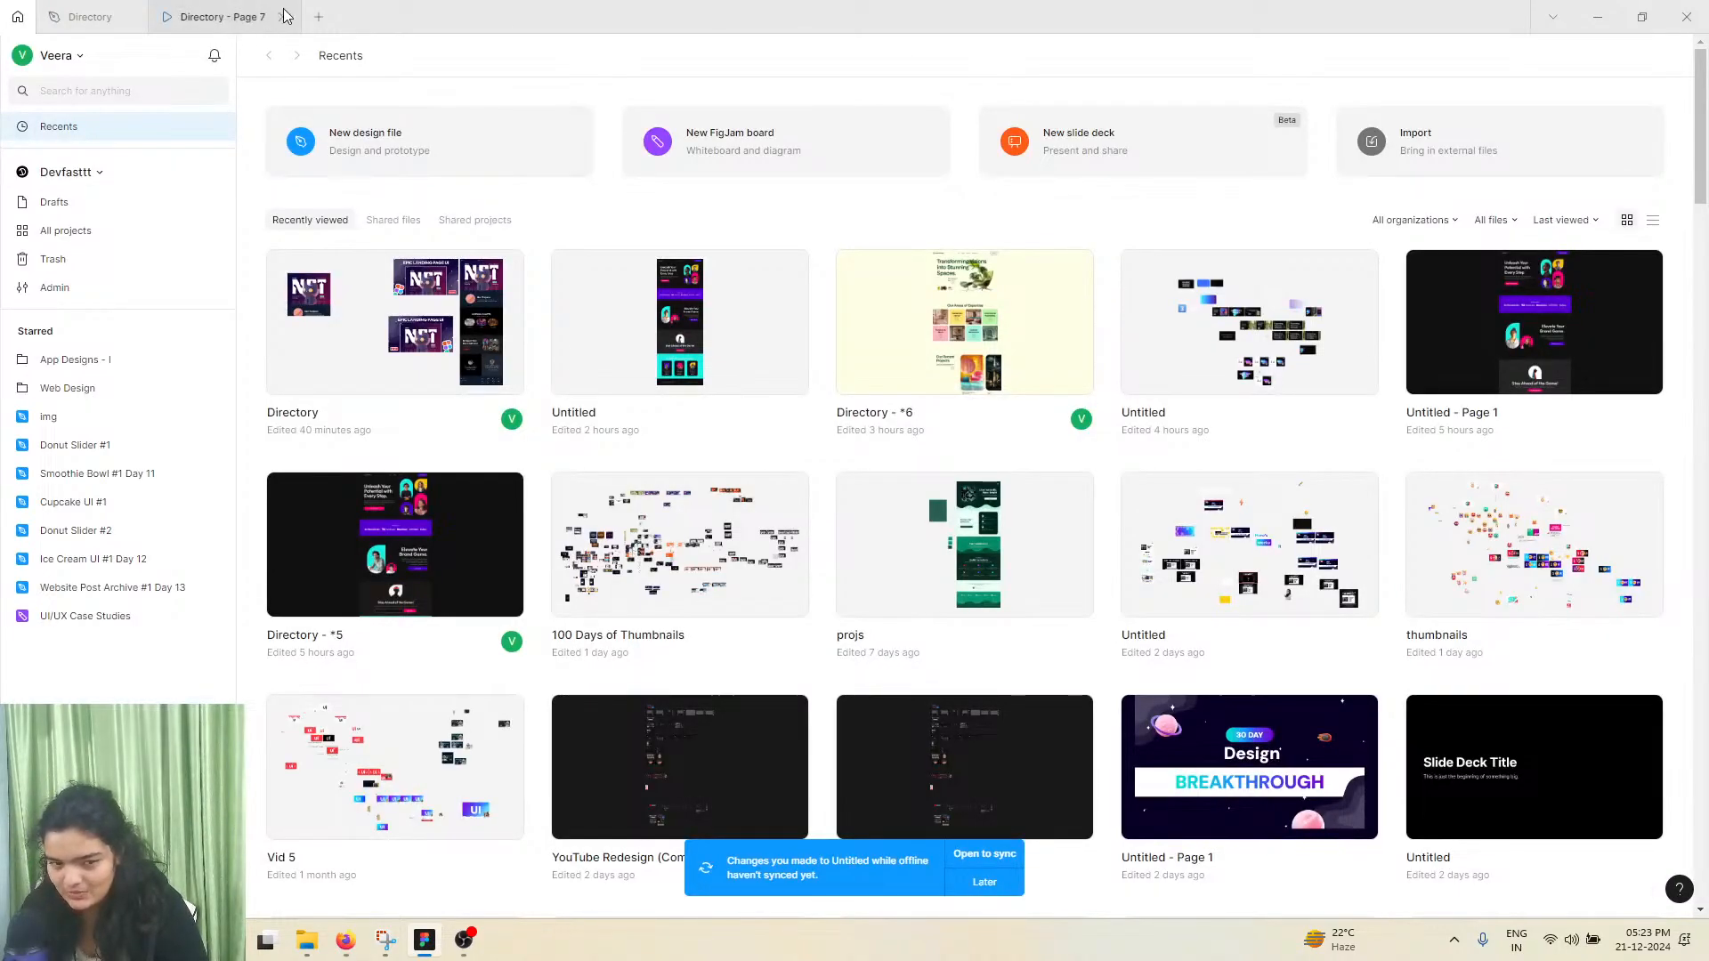
Open the recent Untitled design file from two hours ago in a new tab and add a third page to it
click(318, 18)
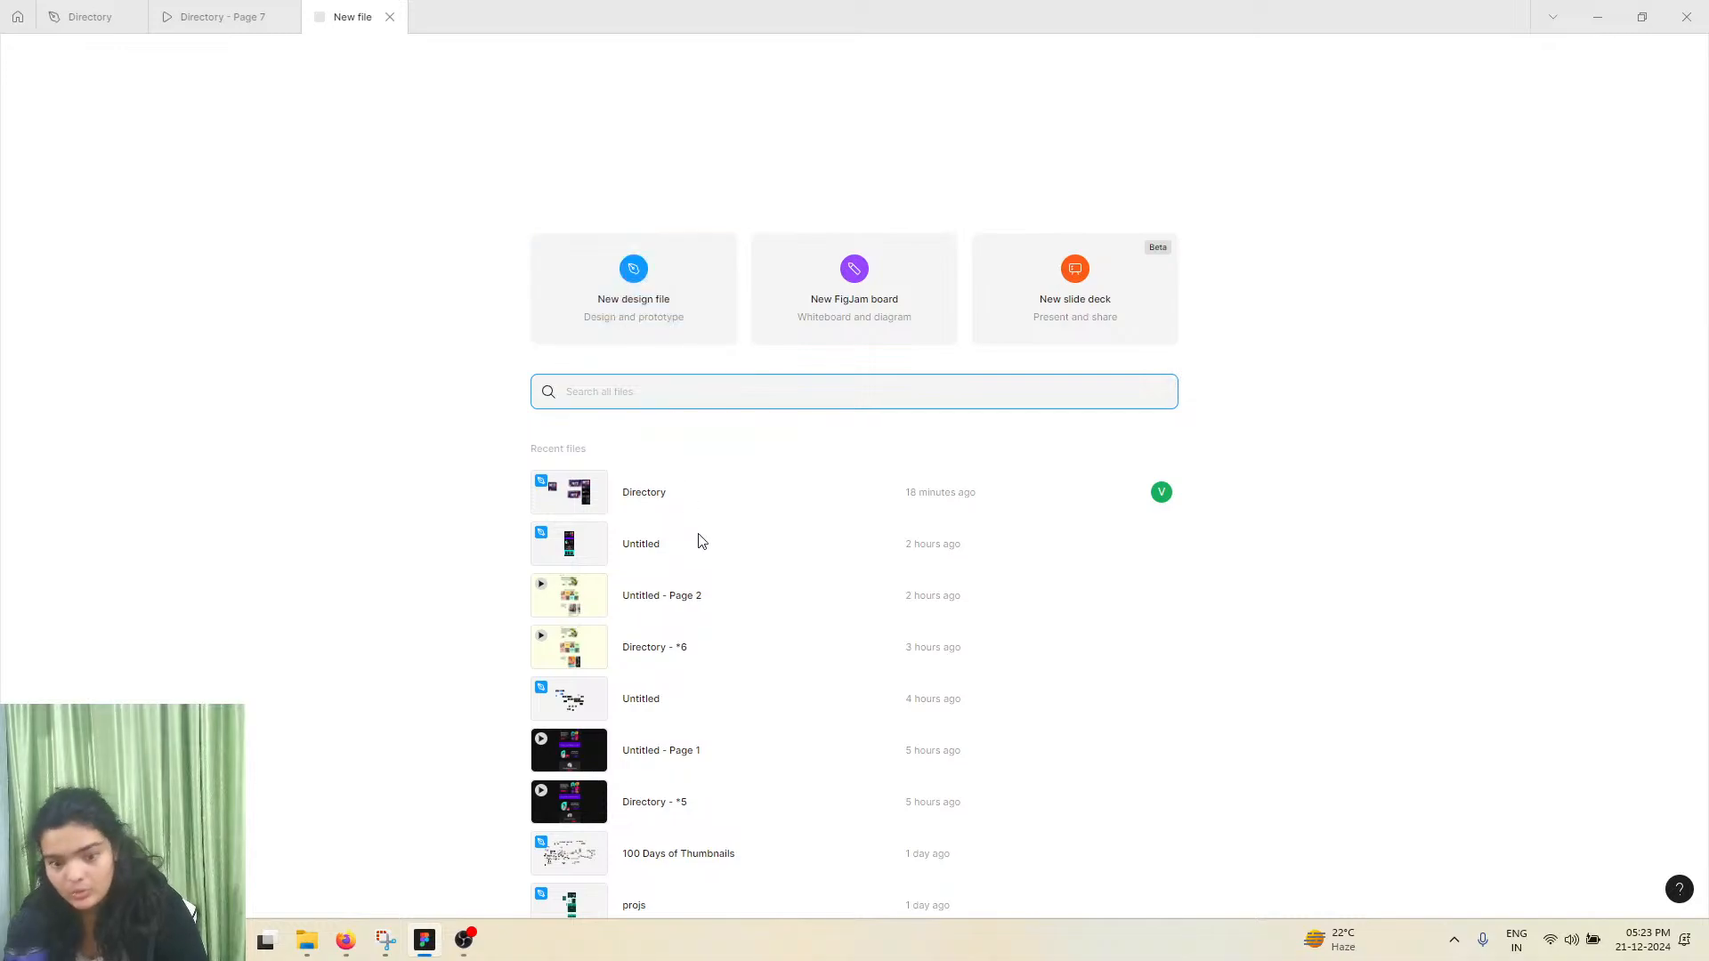
click(648, 543)
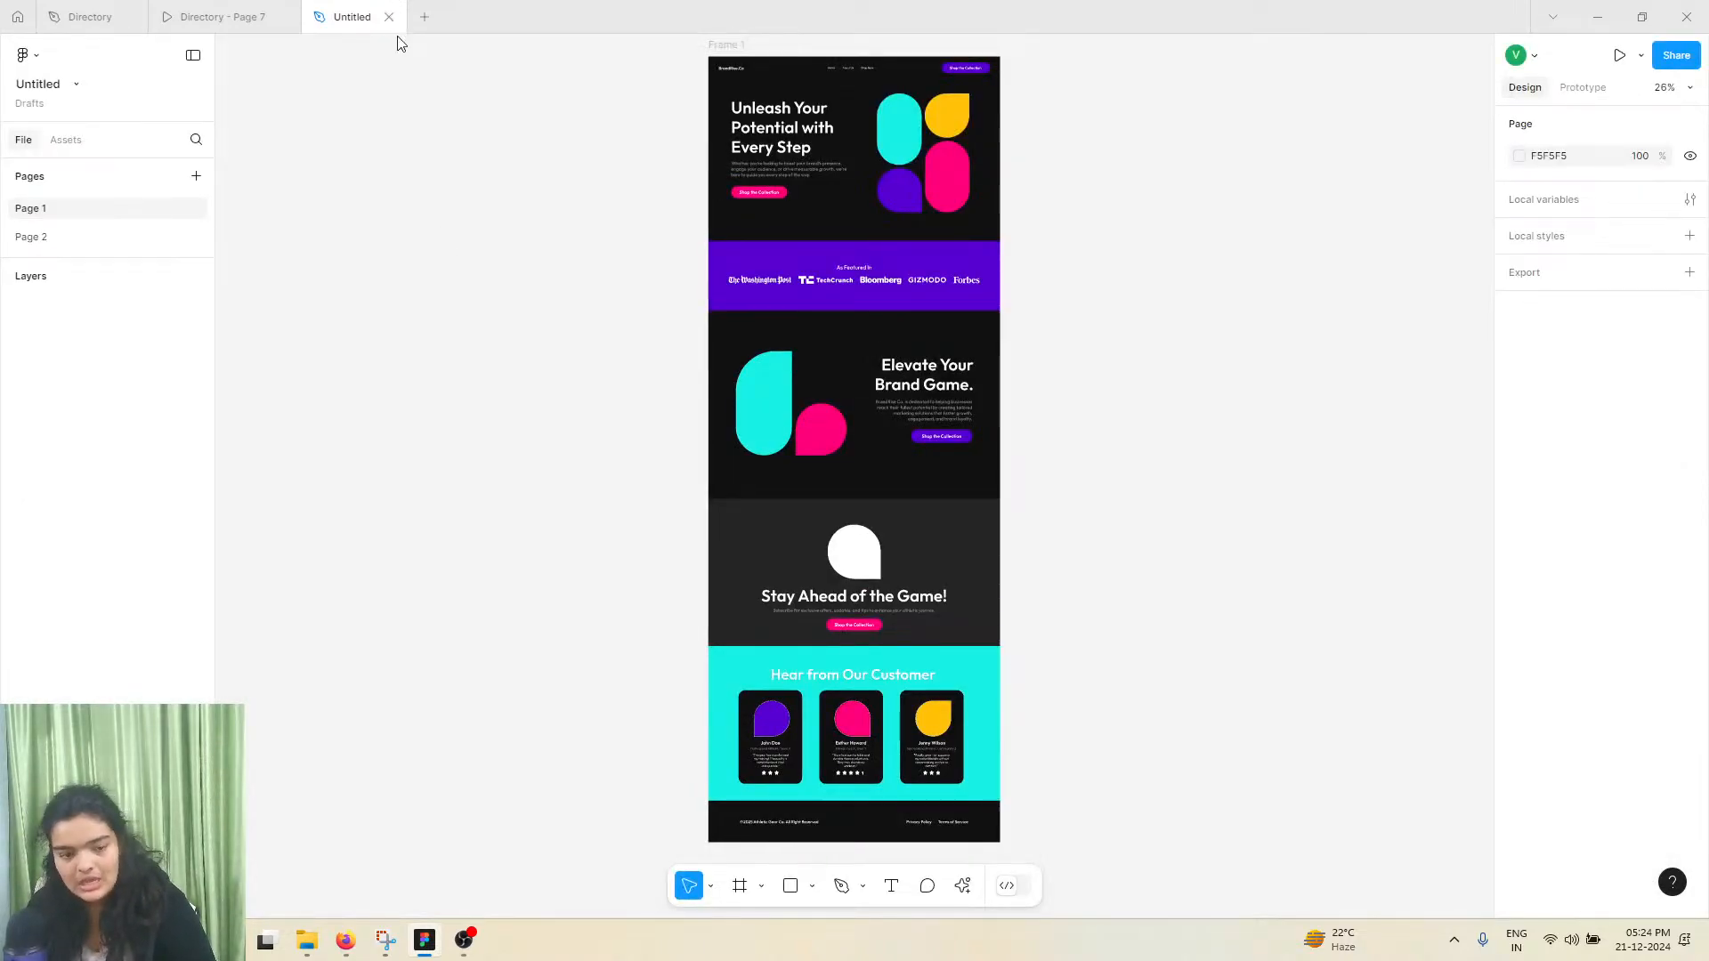
click(57, 238)
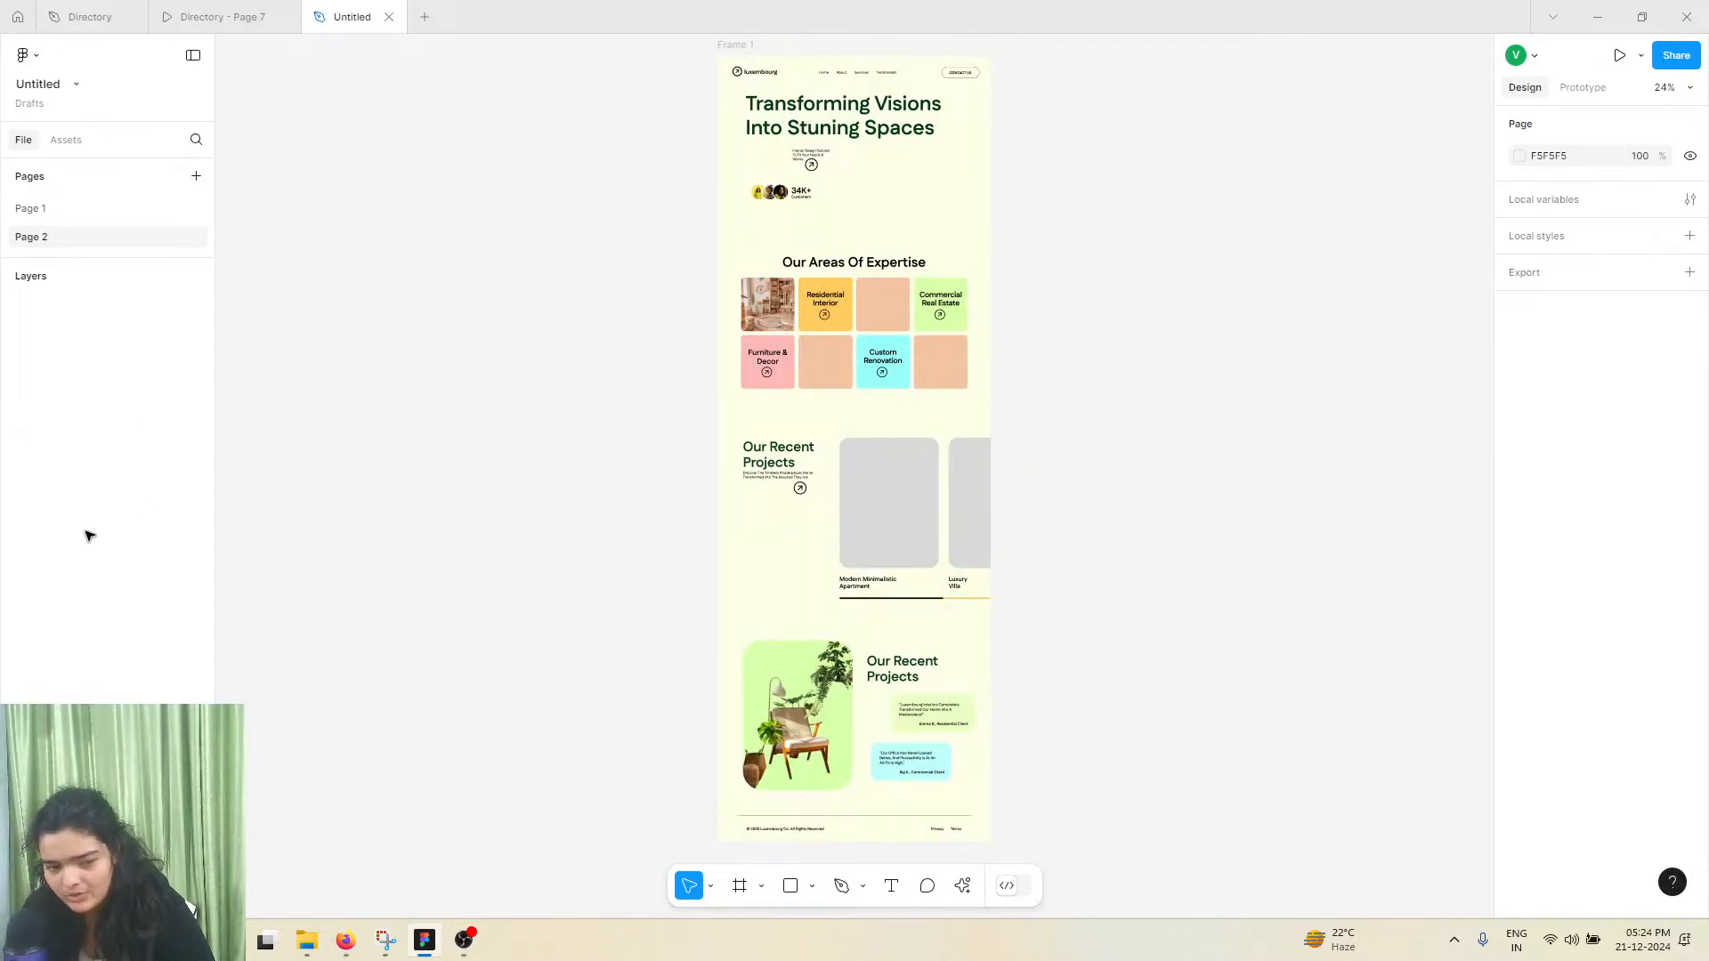
click(50, 215)
click(59, 239)
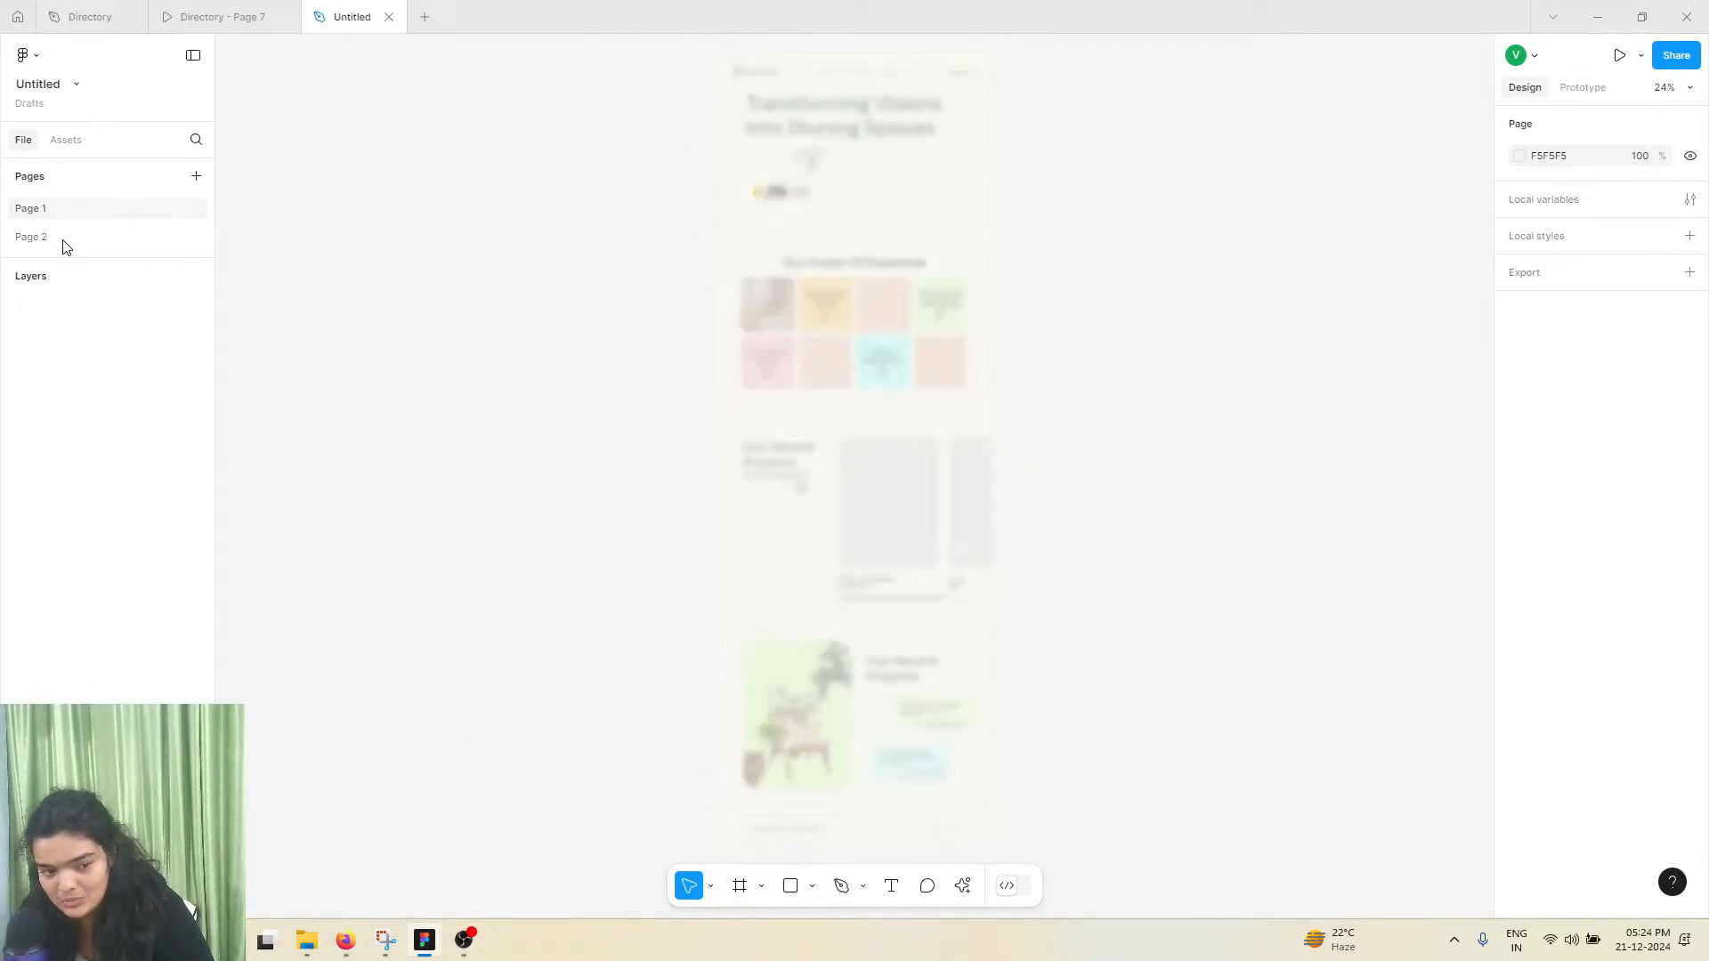
click(63, 246)
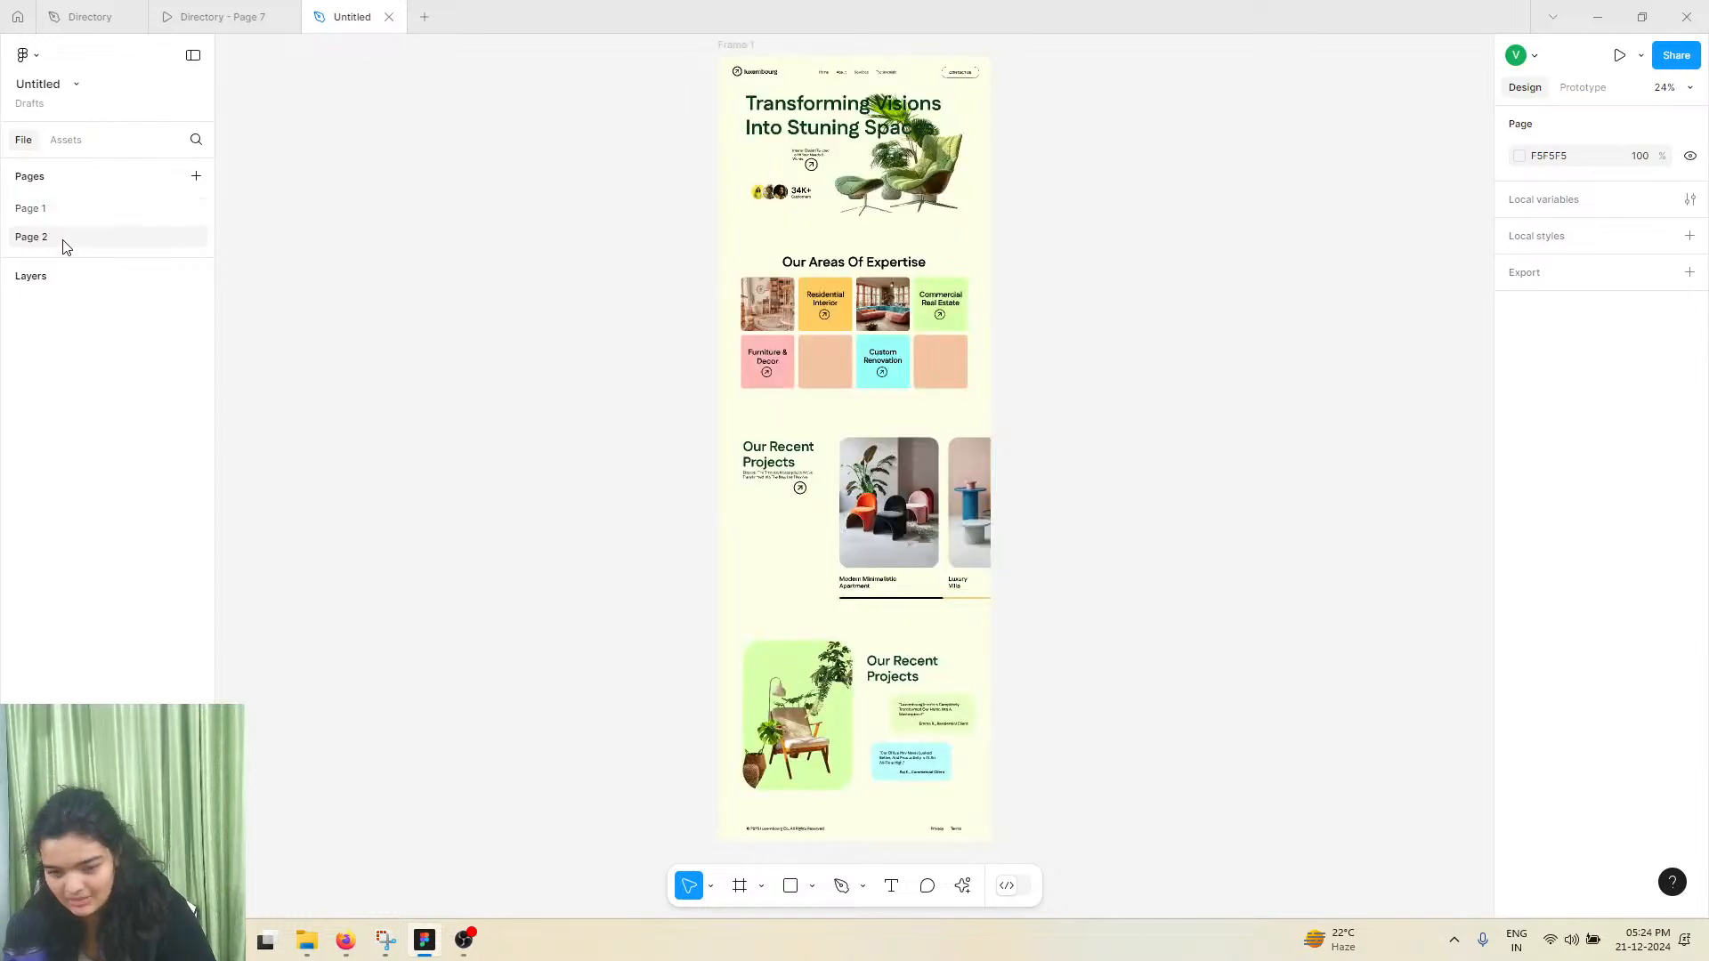
click(194, 176)
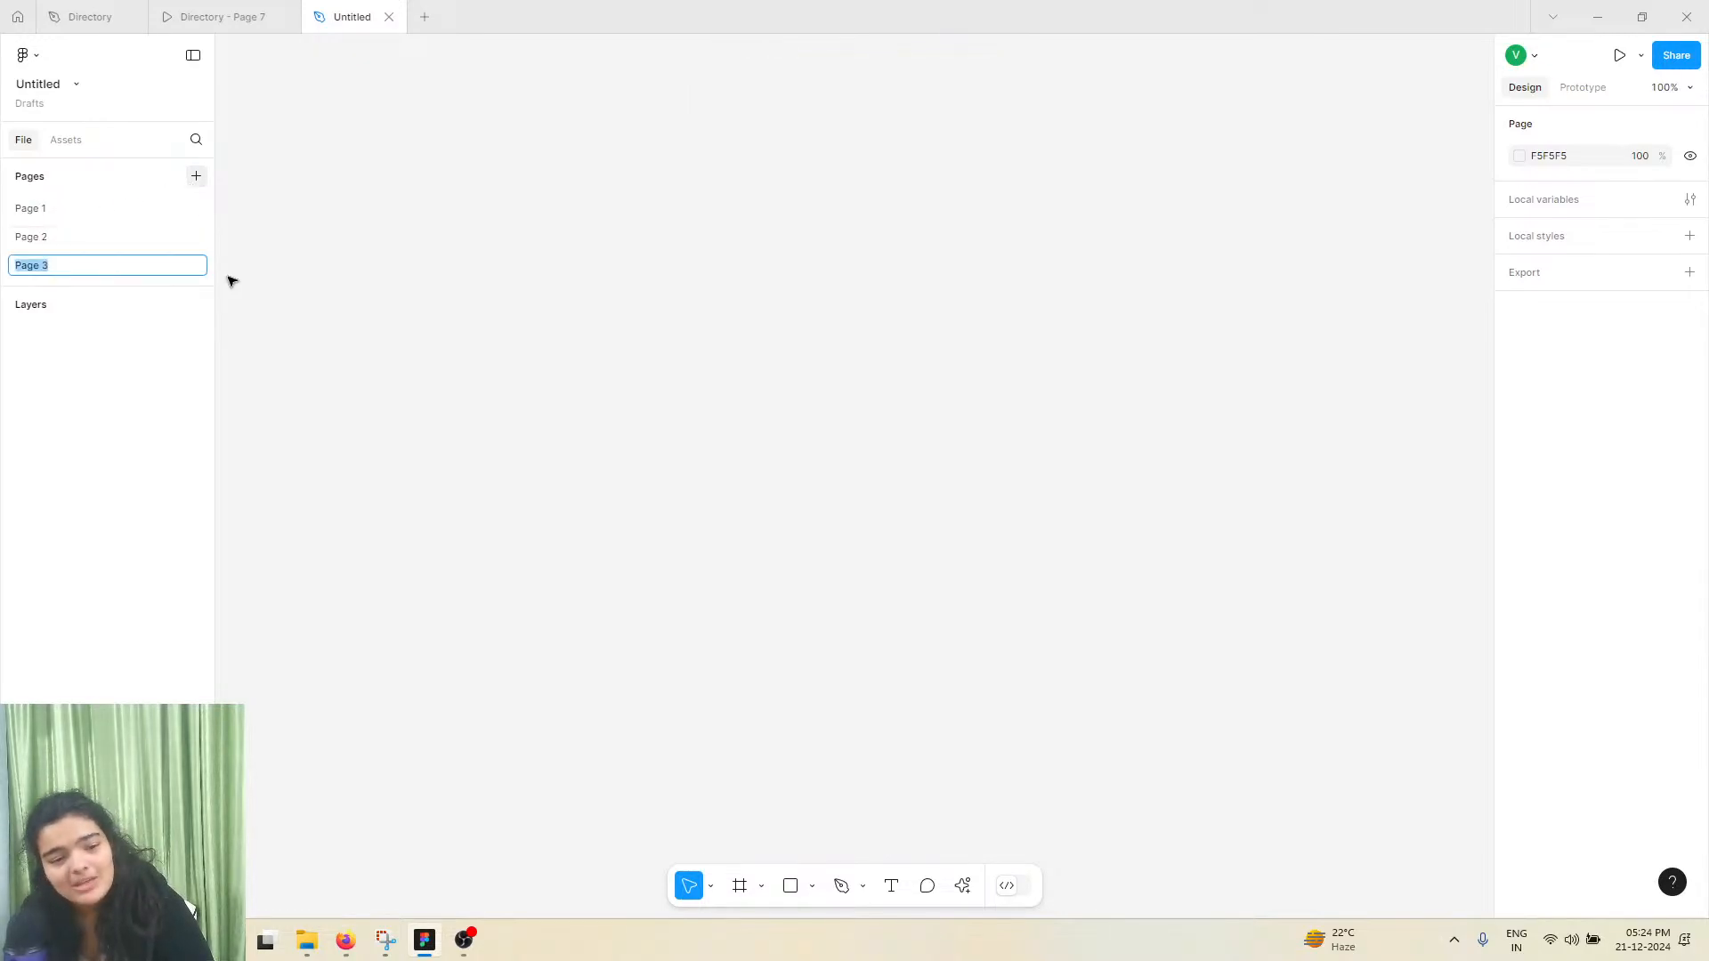
click(438, 212)
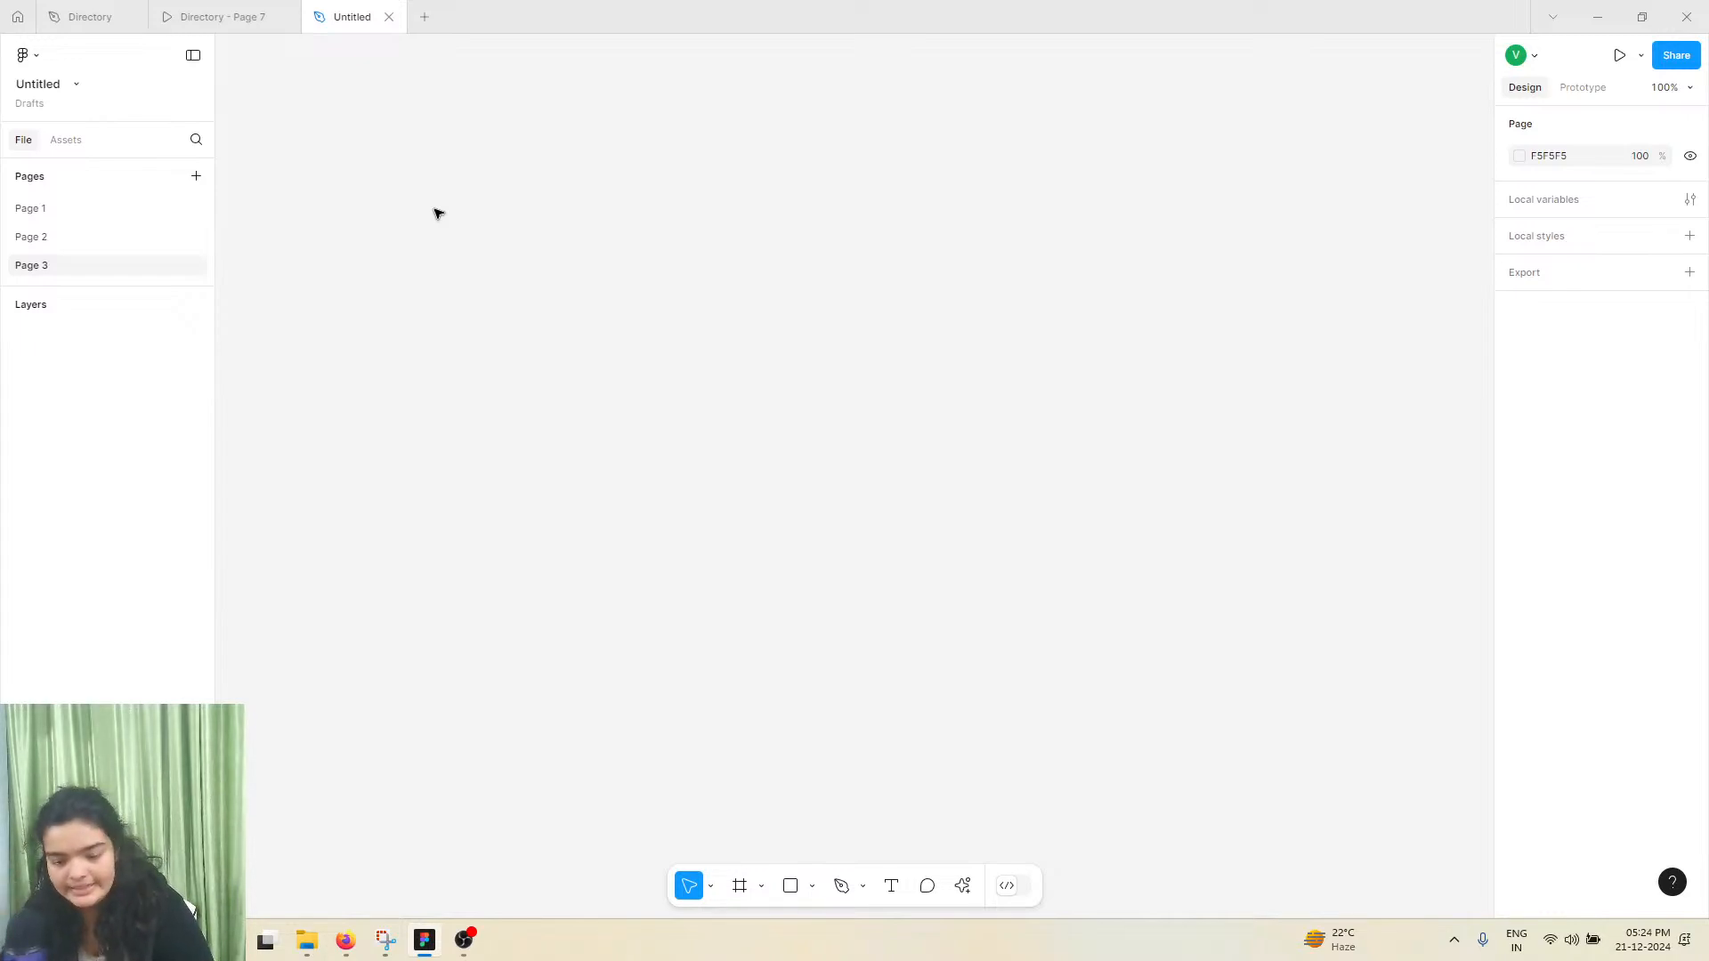
Create a frame on the empty Page 3 and set its size to 1920 × 1080
click(739, 886)
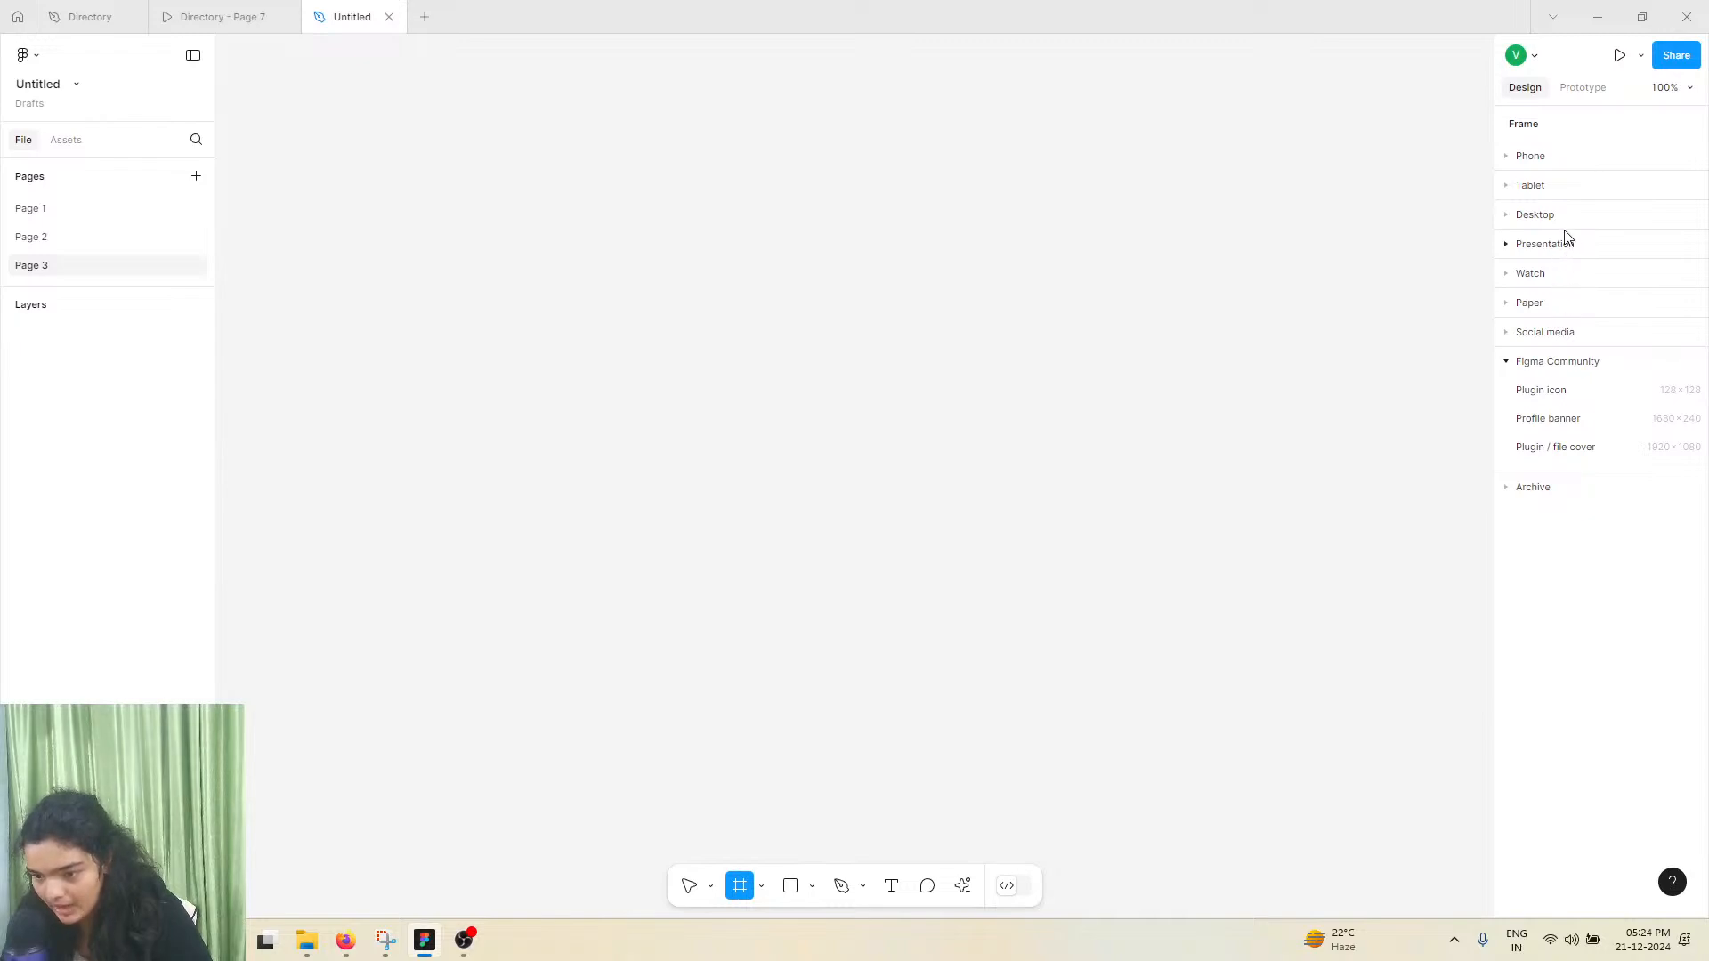
click(766, 387)
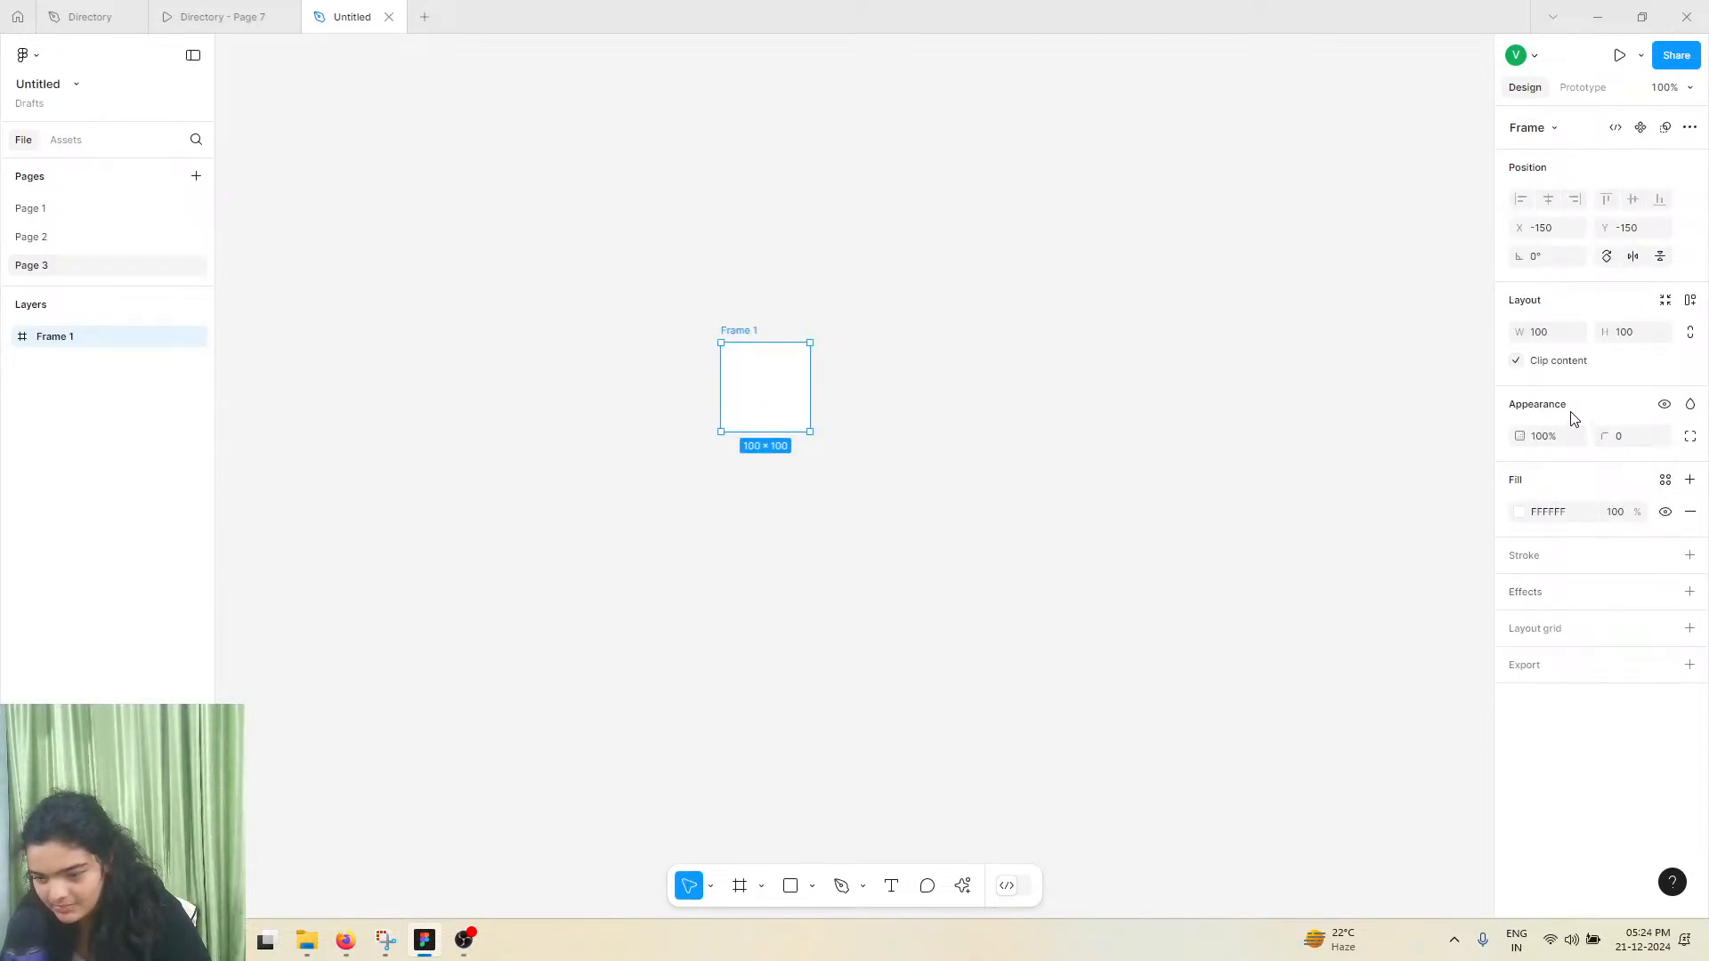
click(1549, 346)
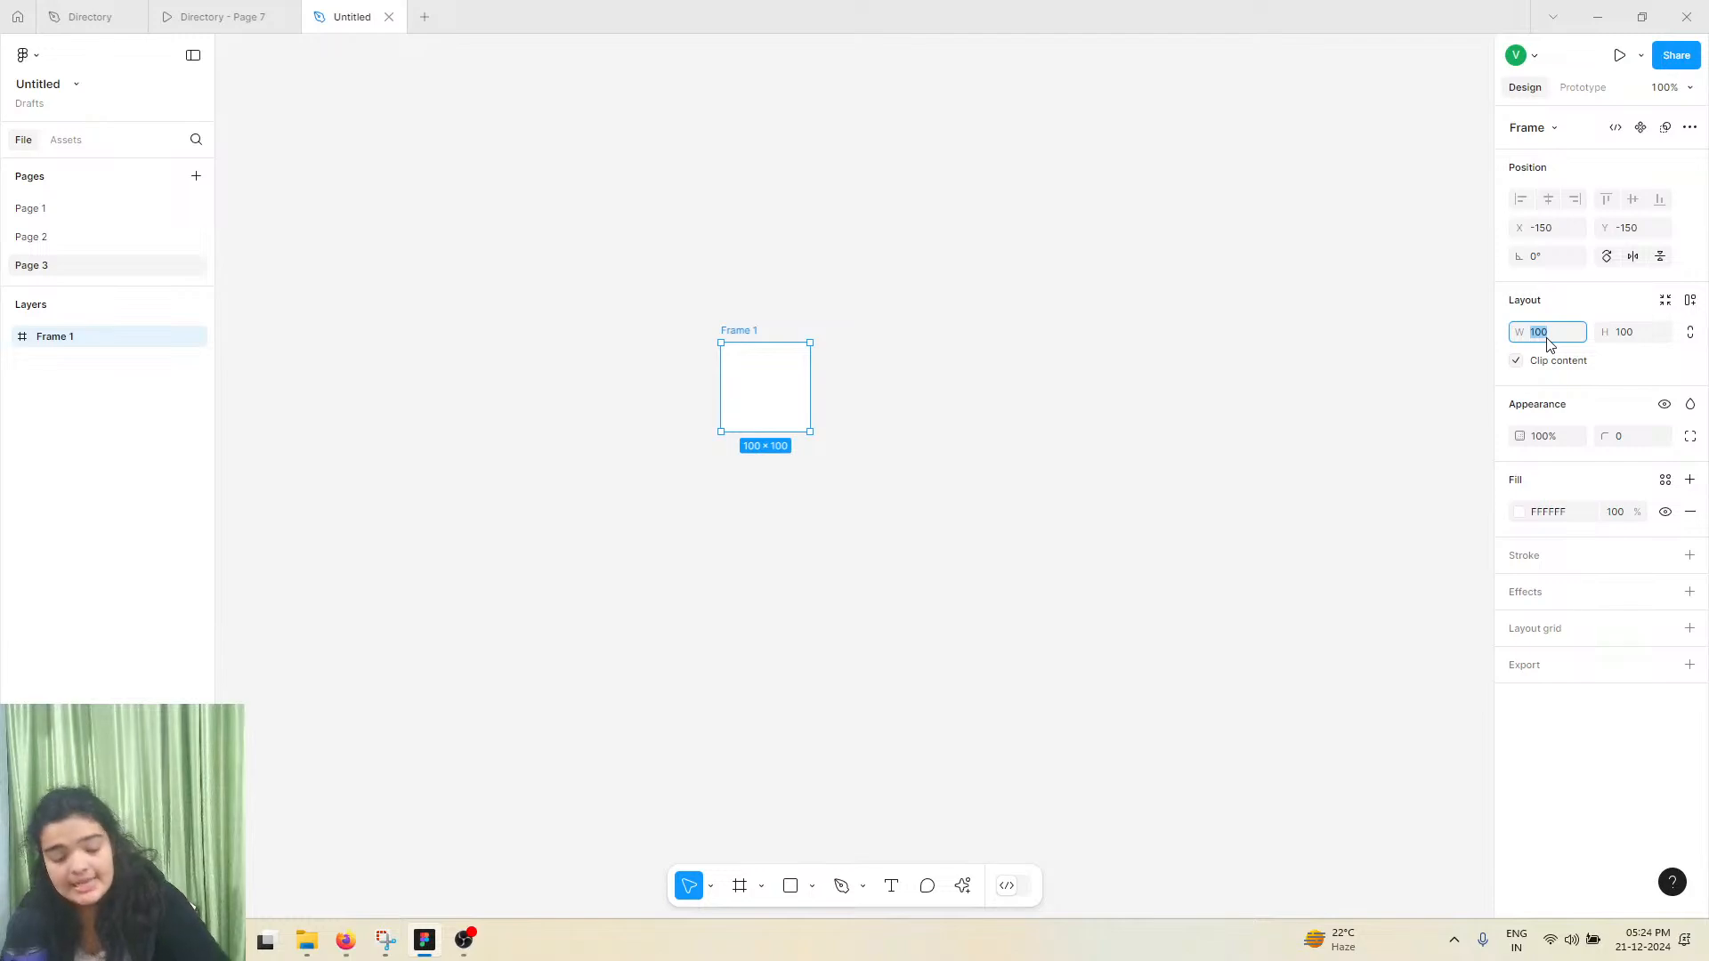
text(41)
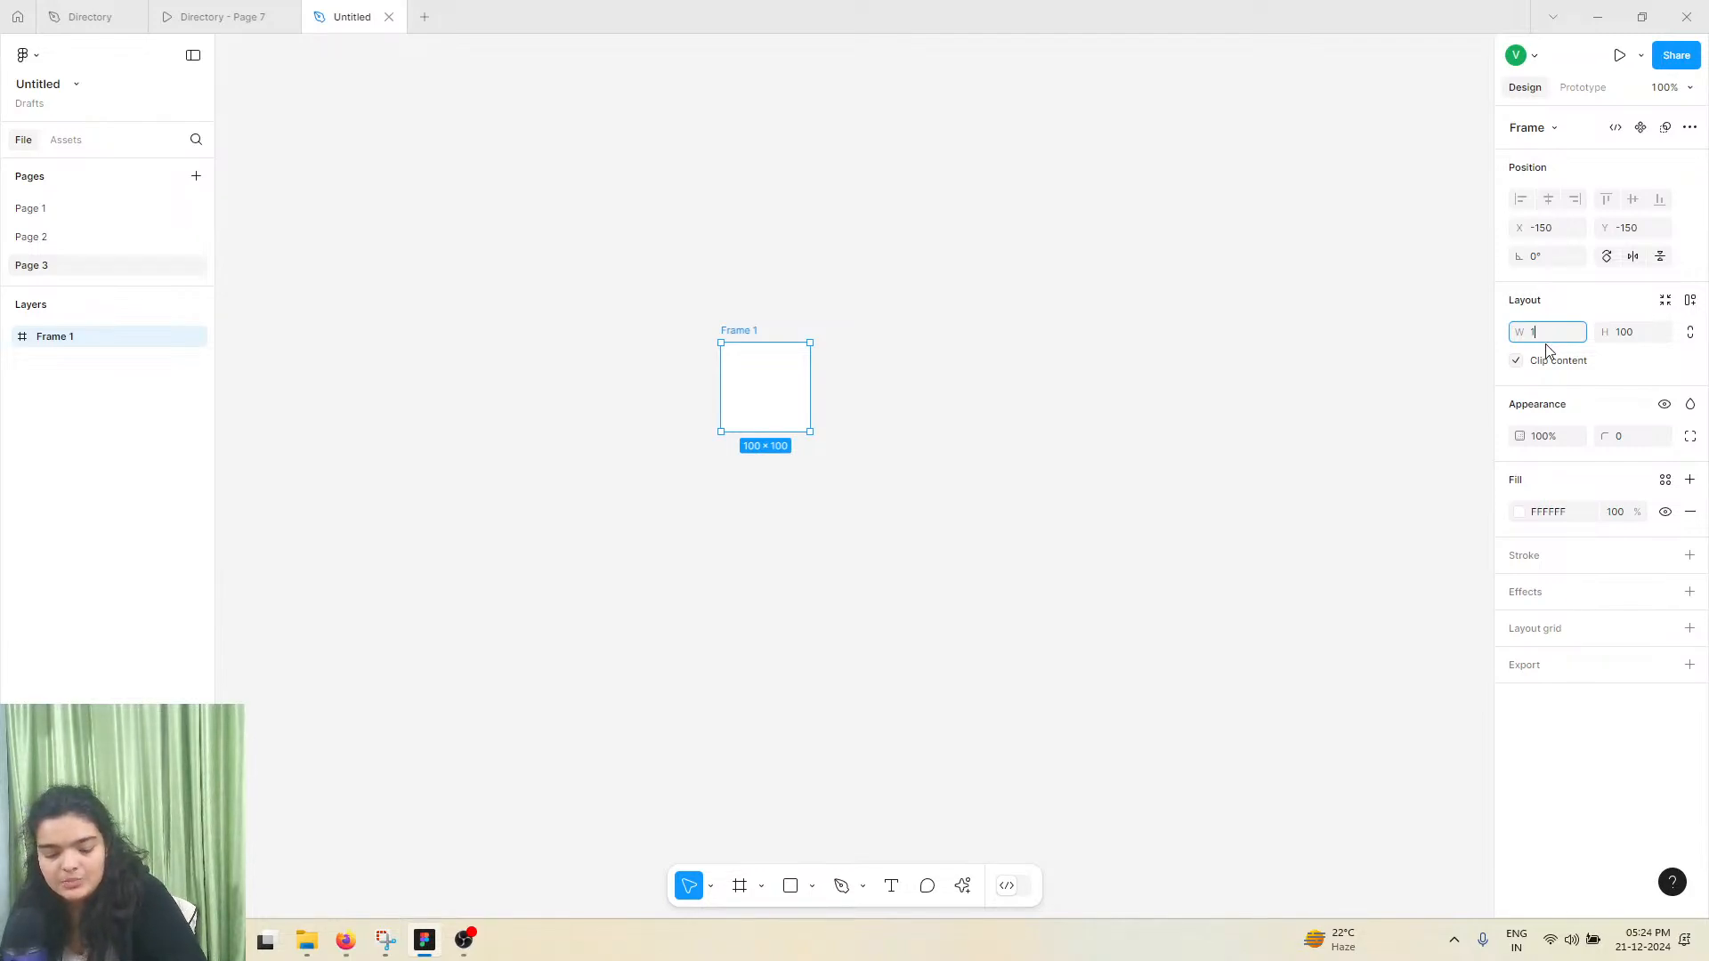
text(920)
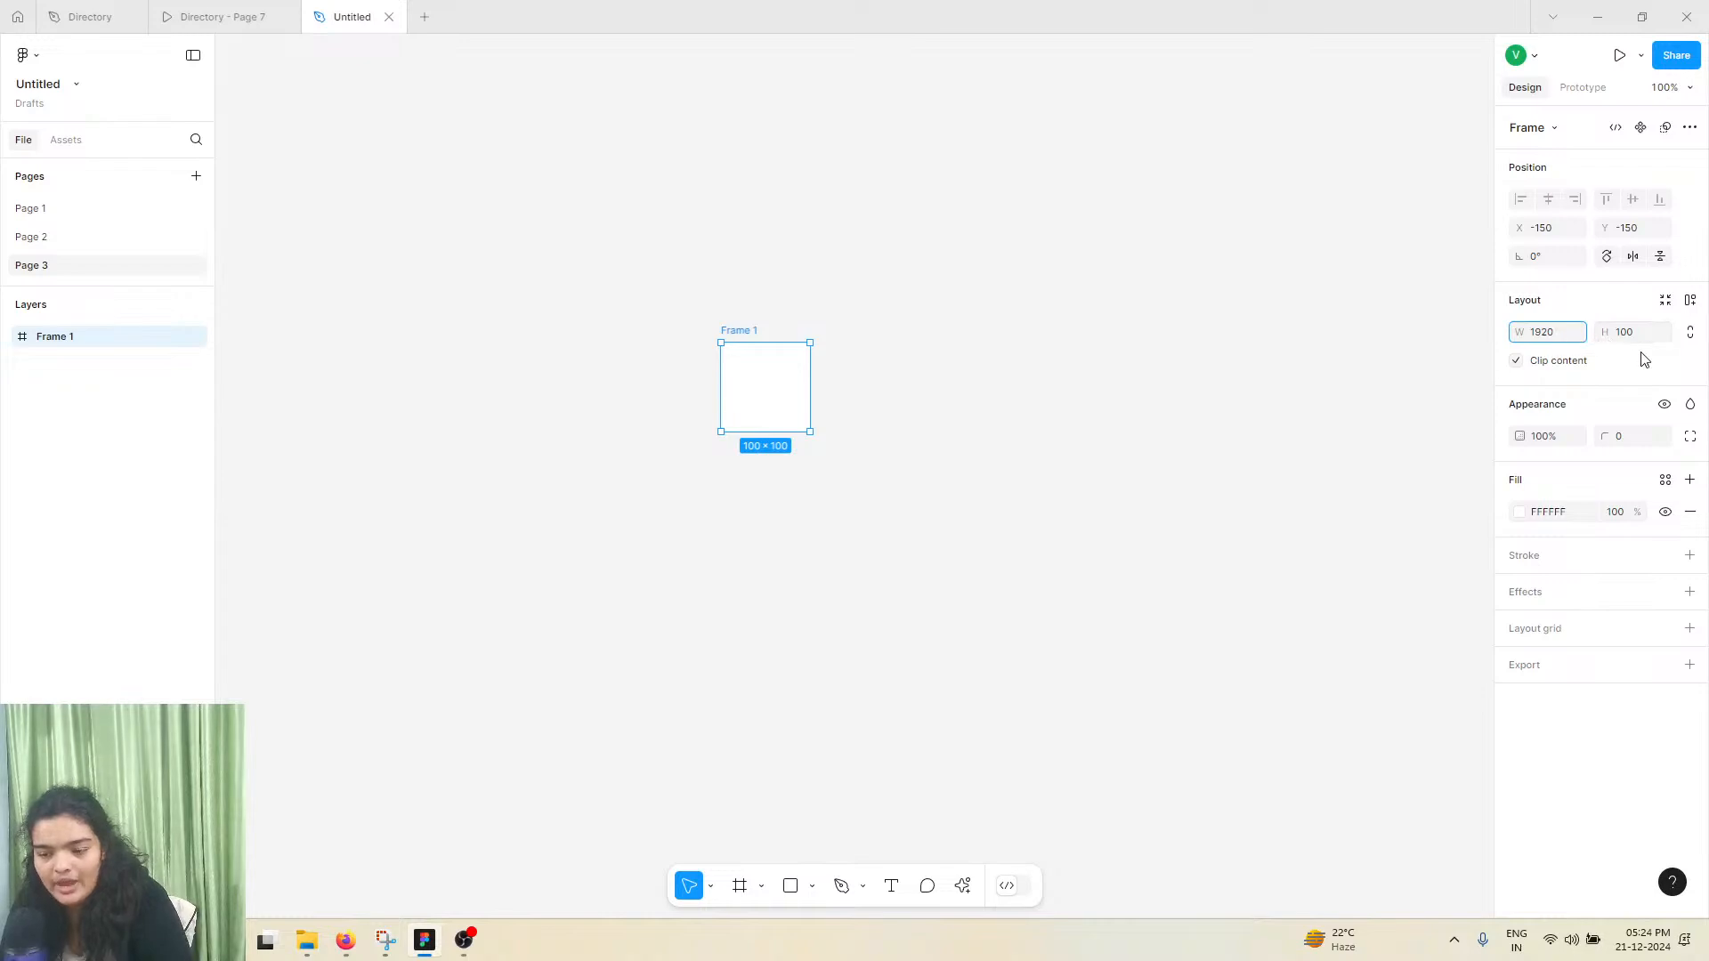
click(1625, 322)
text(108)
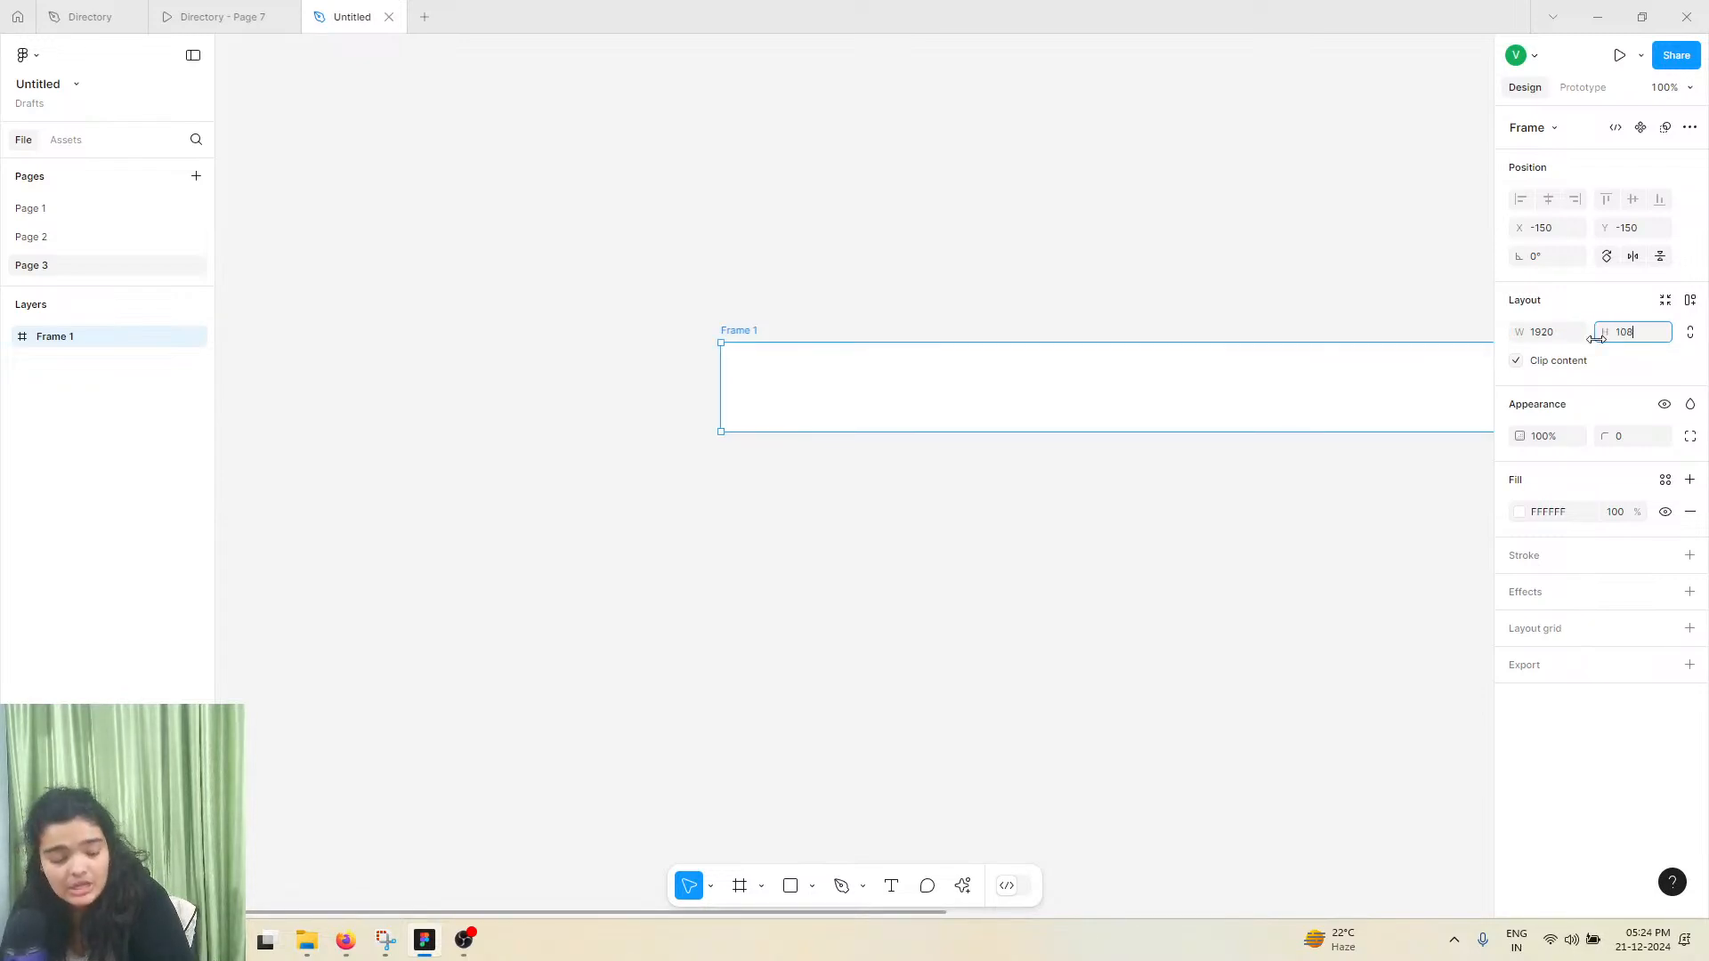
text(0)
key(Return)
Move the frame on the canvas to about X -589, Y -454
drag(1010, 610, 622, 344)
key(shift+1)
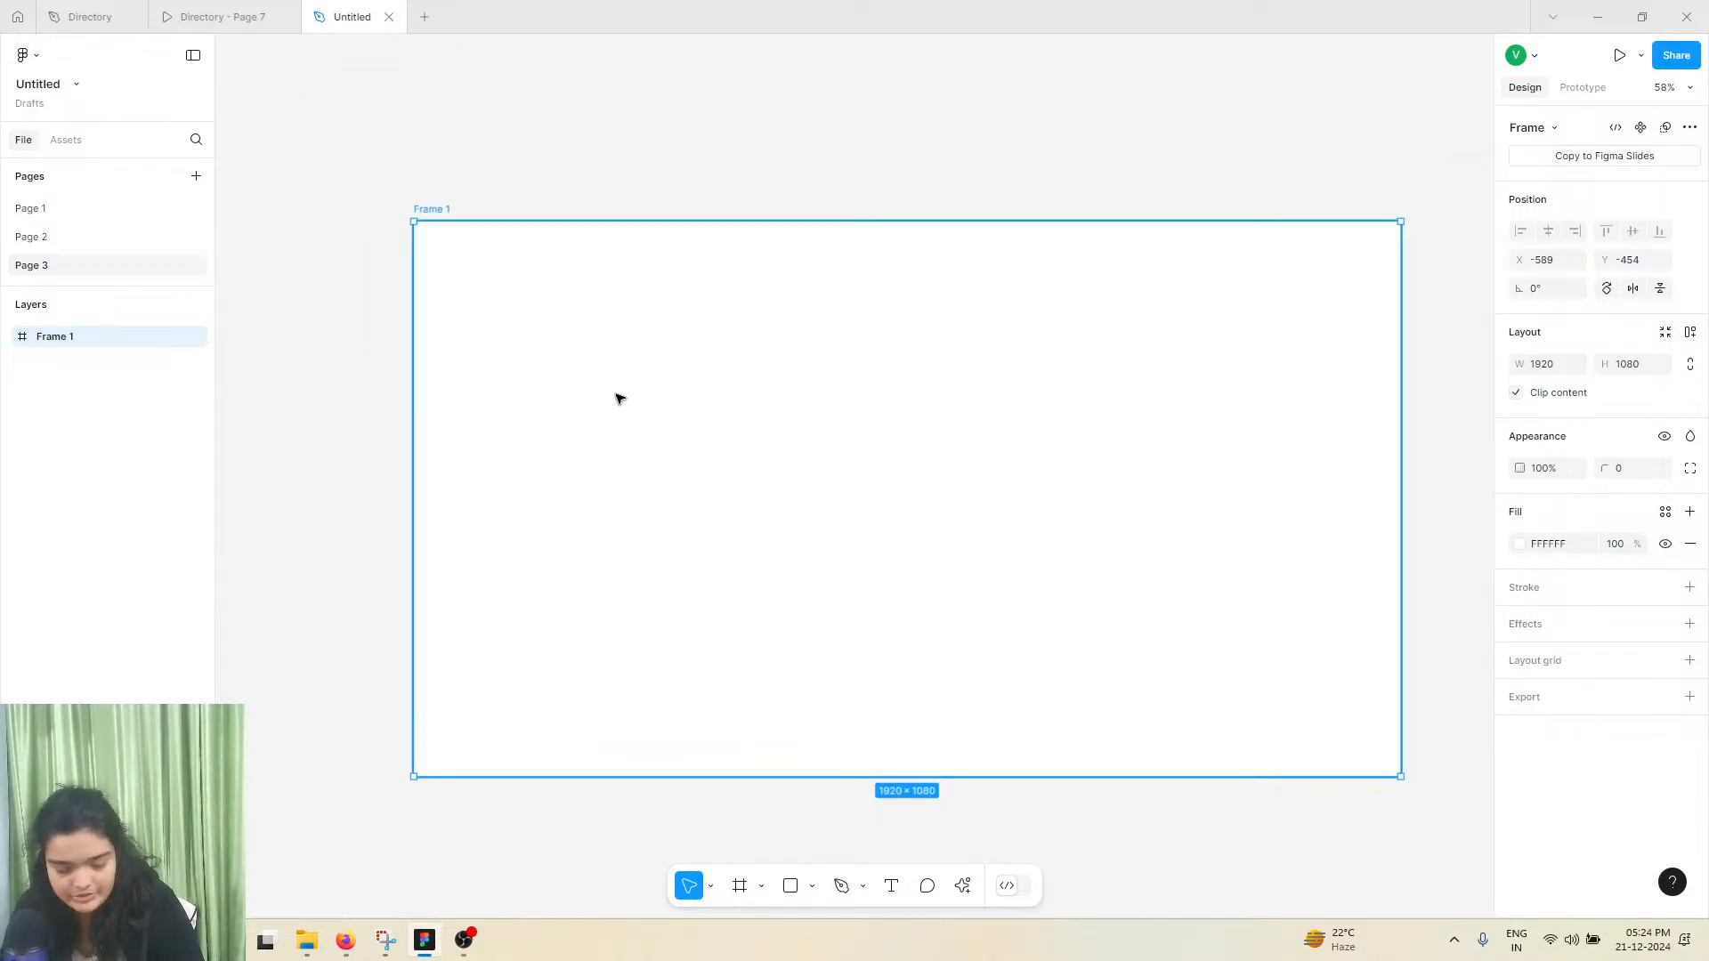
scroll(617, 397, right, 1)
scroll(656, 431, down, 1)
Check the Aurora AR prototype as a reference and fill the 1920 × 1080 frame with black (000000)
click(263, 7)
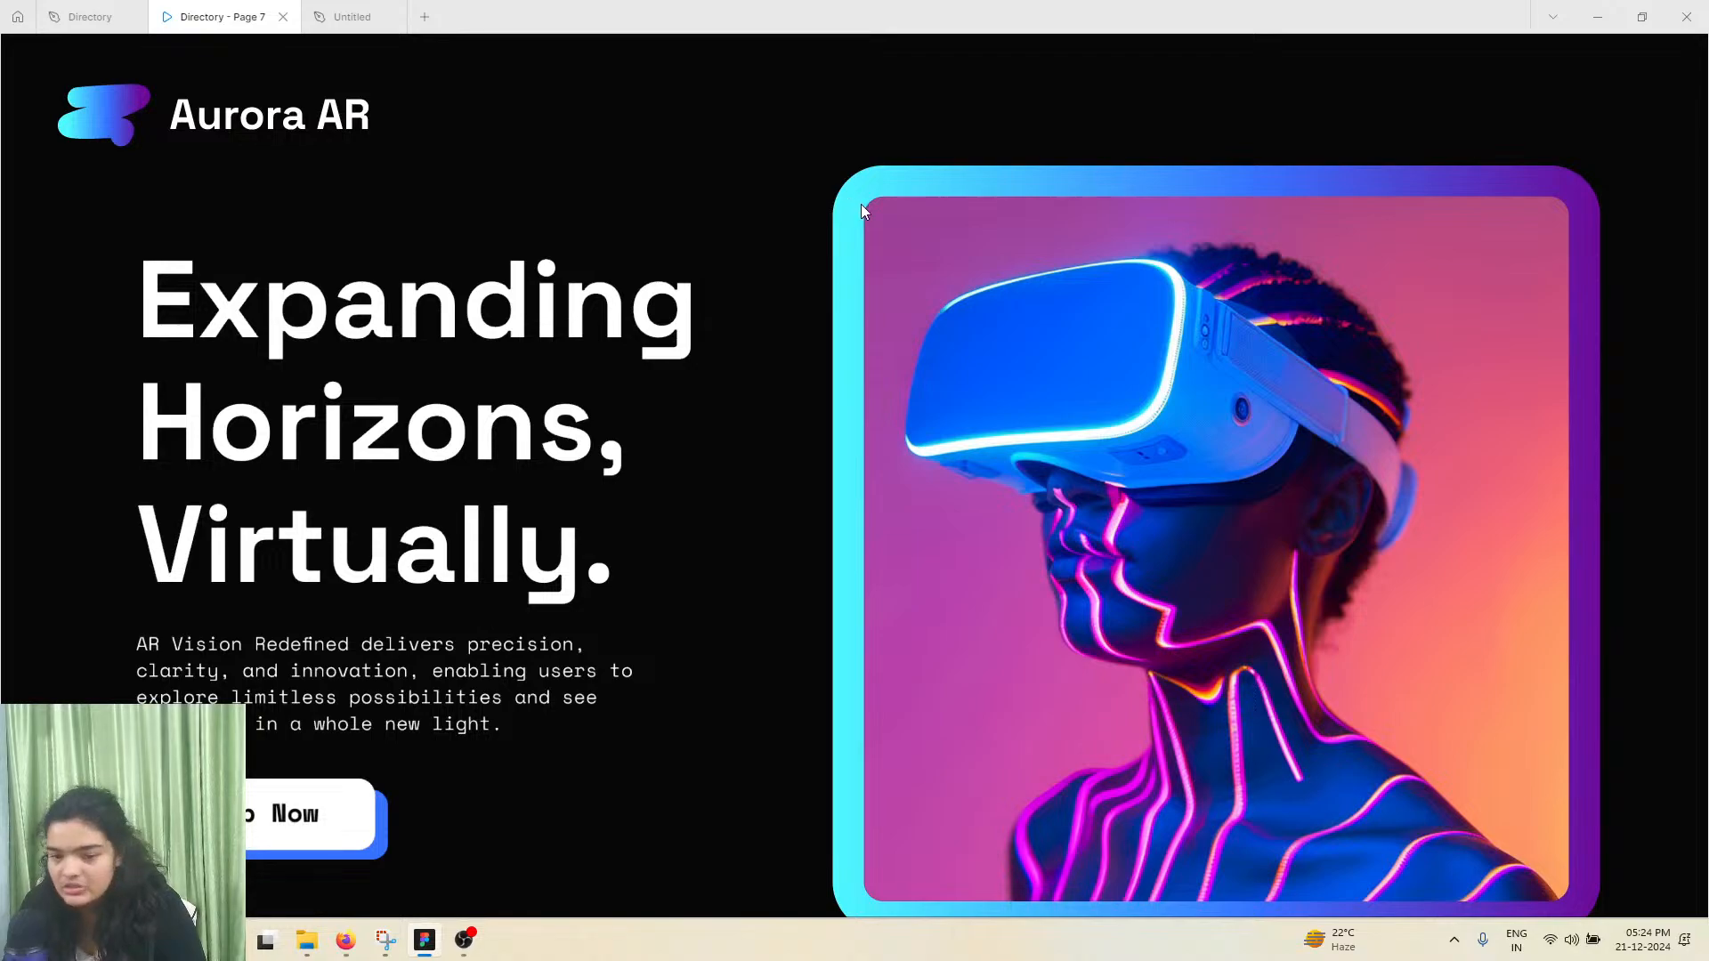
scroll(1465, 616, down, 2)
scroll(1469, 609, up, 2)
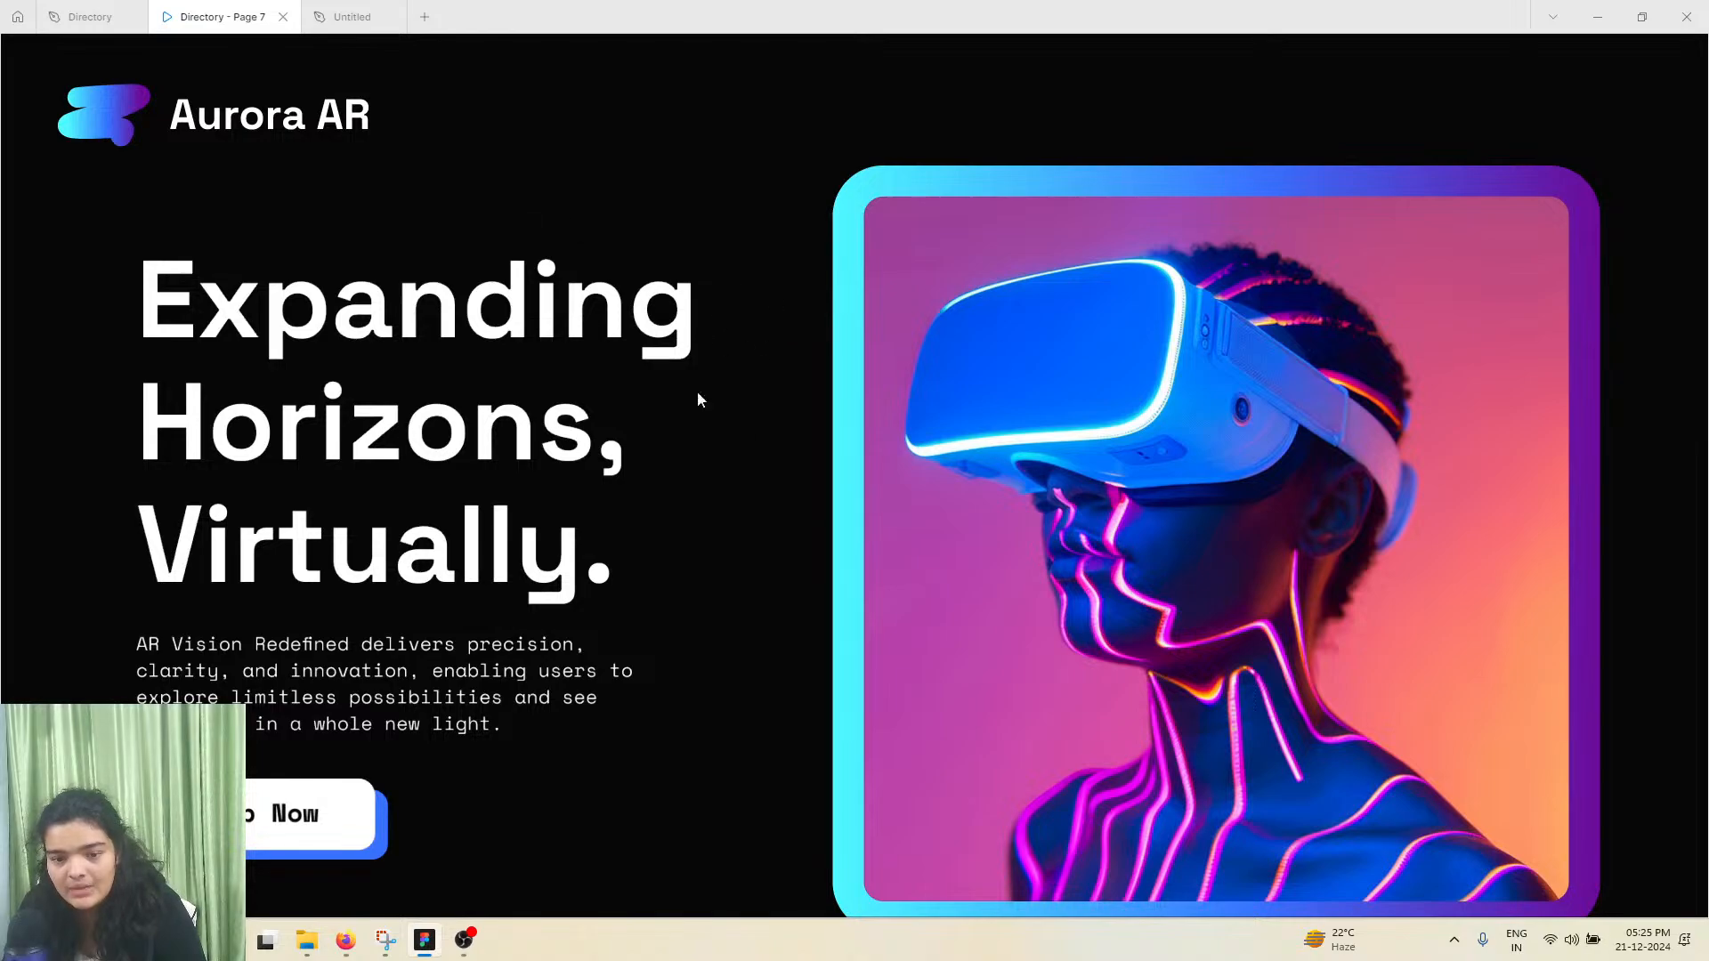
scroll(786, 599, down, 2)
scroll(786, 599, up, 2)
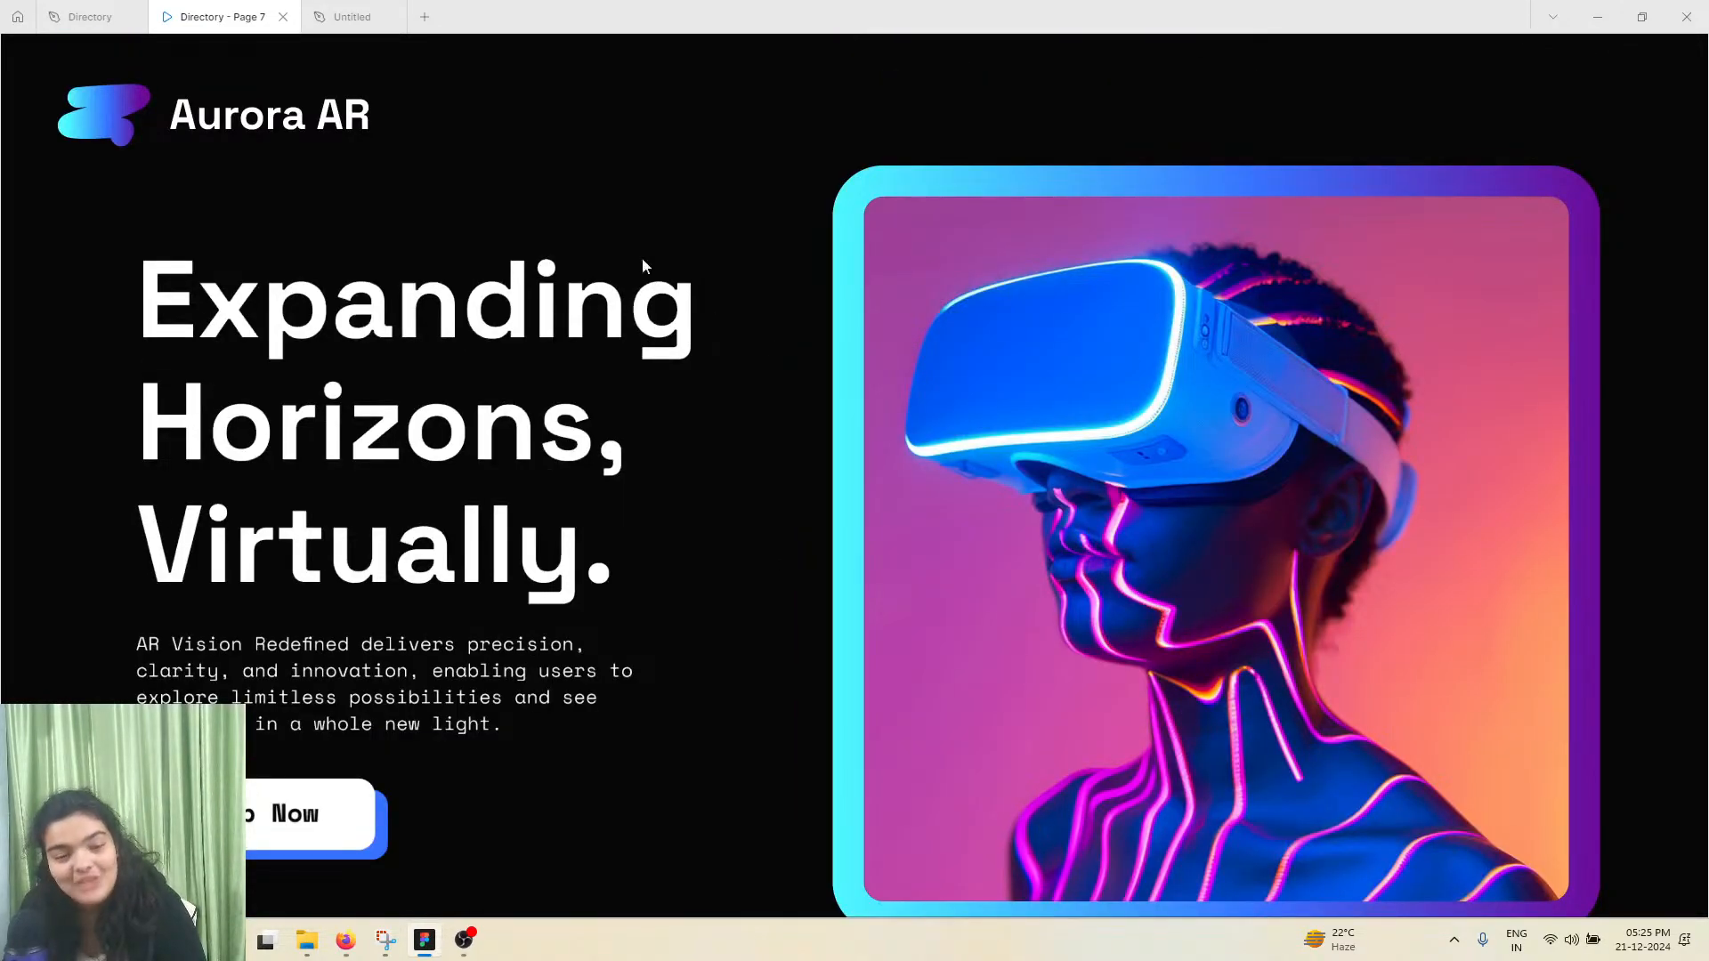
click(353, 16)
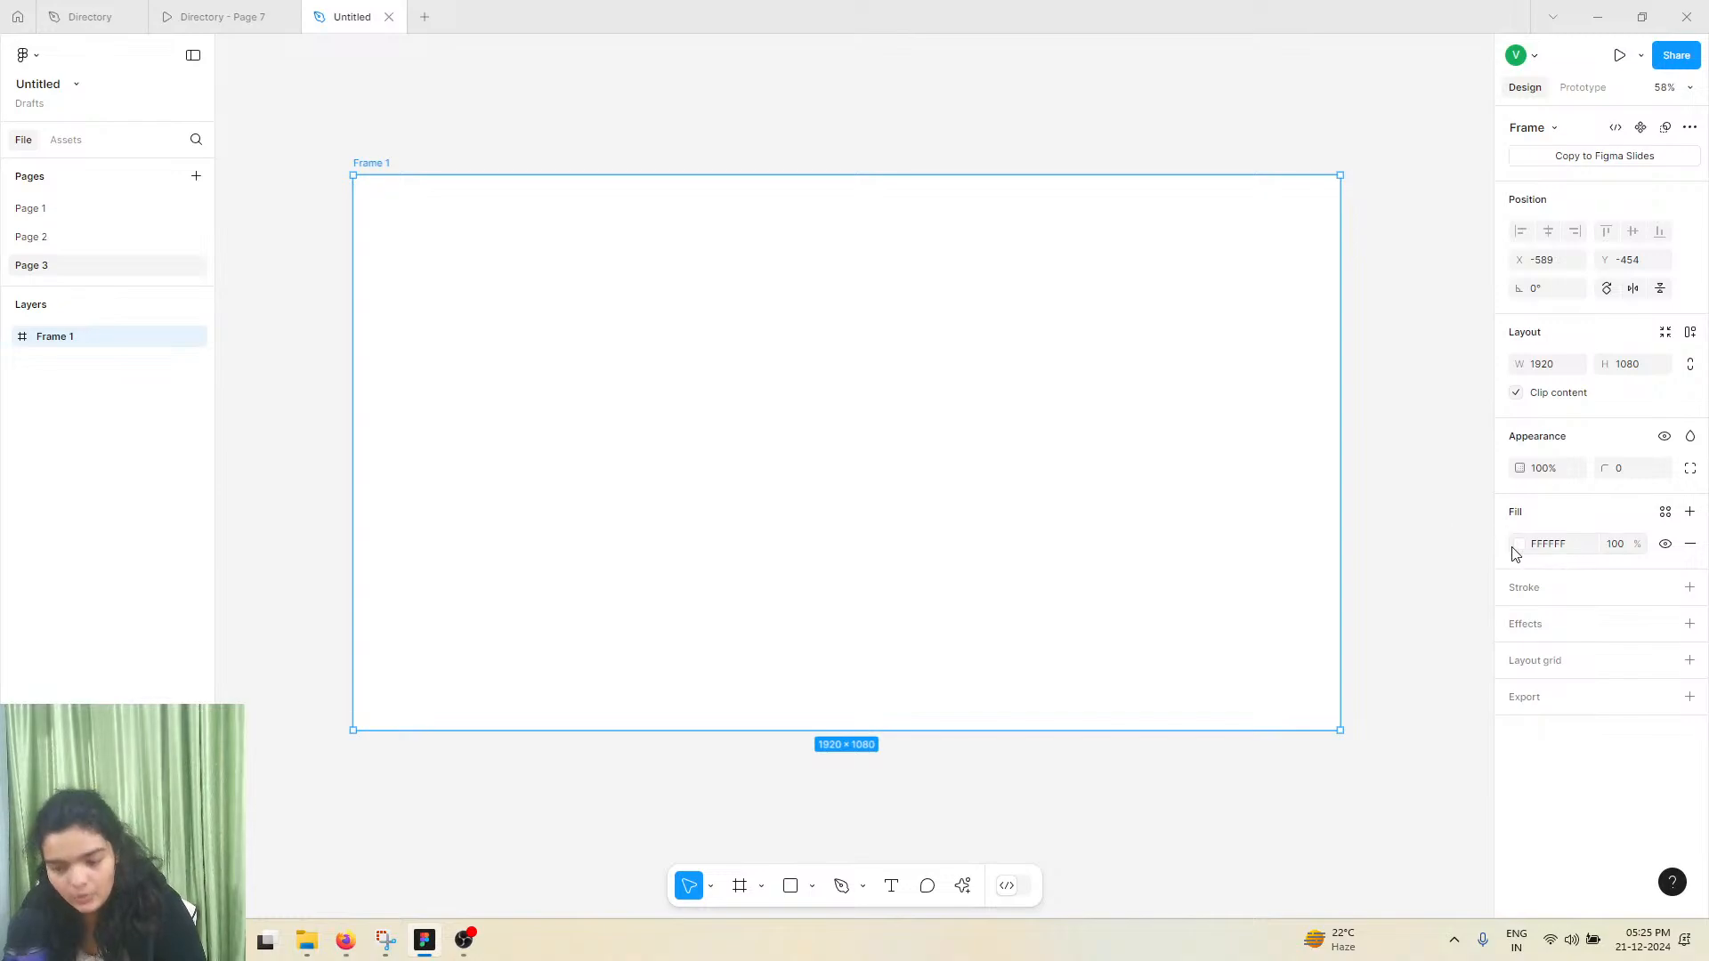
click(1514, 547)
text(000000)
key(Return)
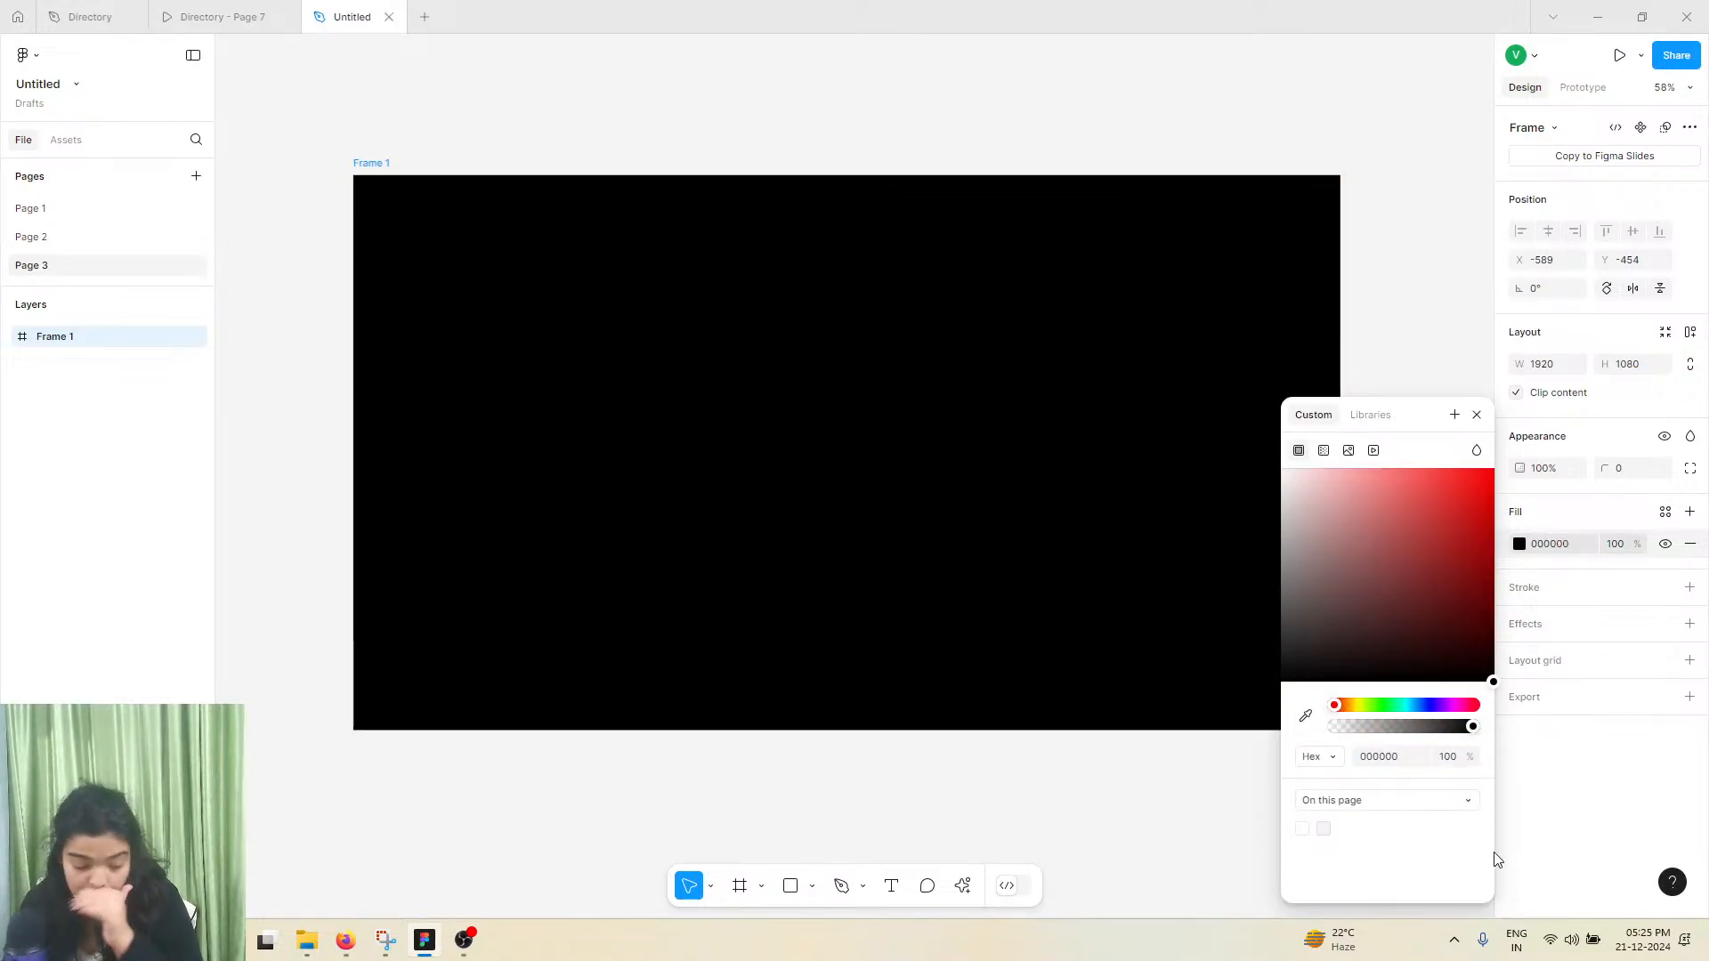
click(1422, 365)
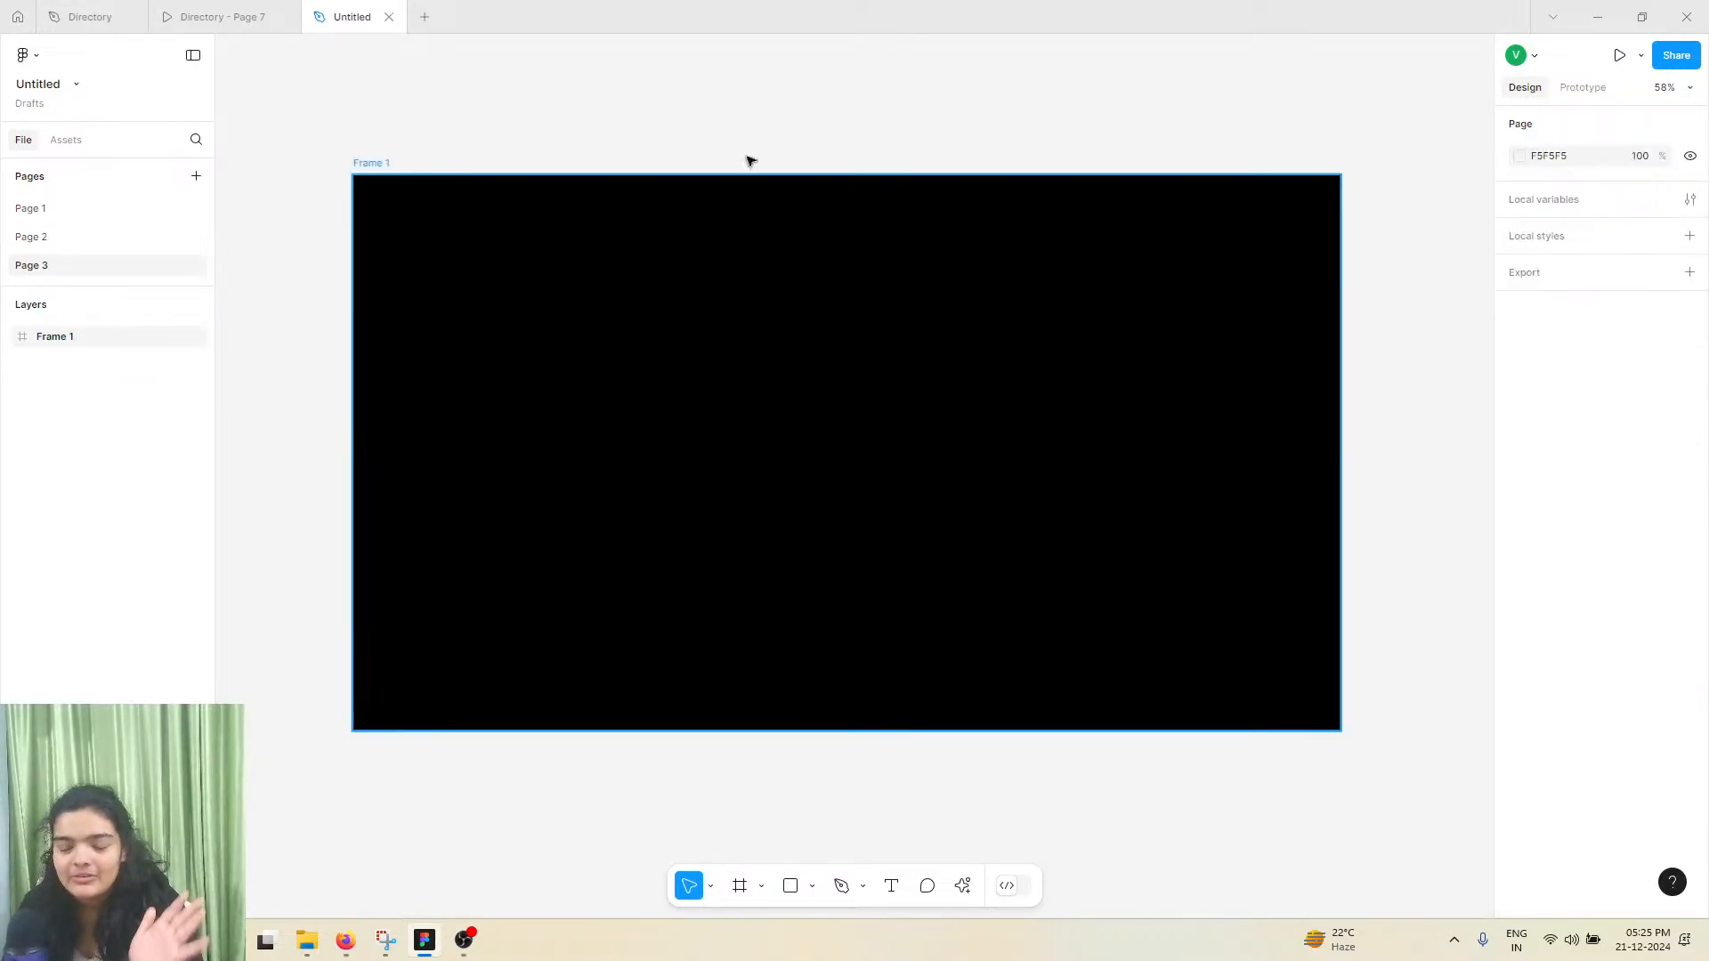
click(218, 17)
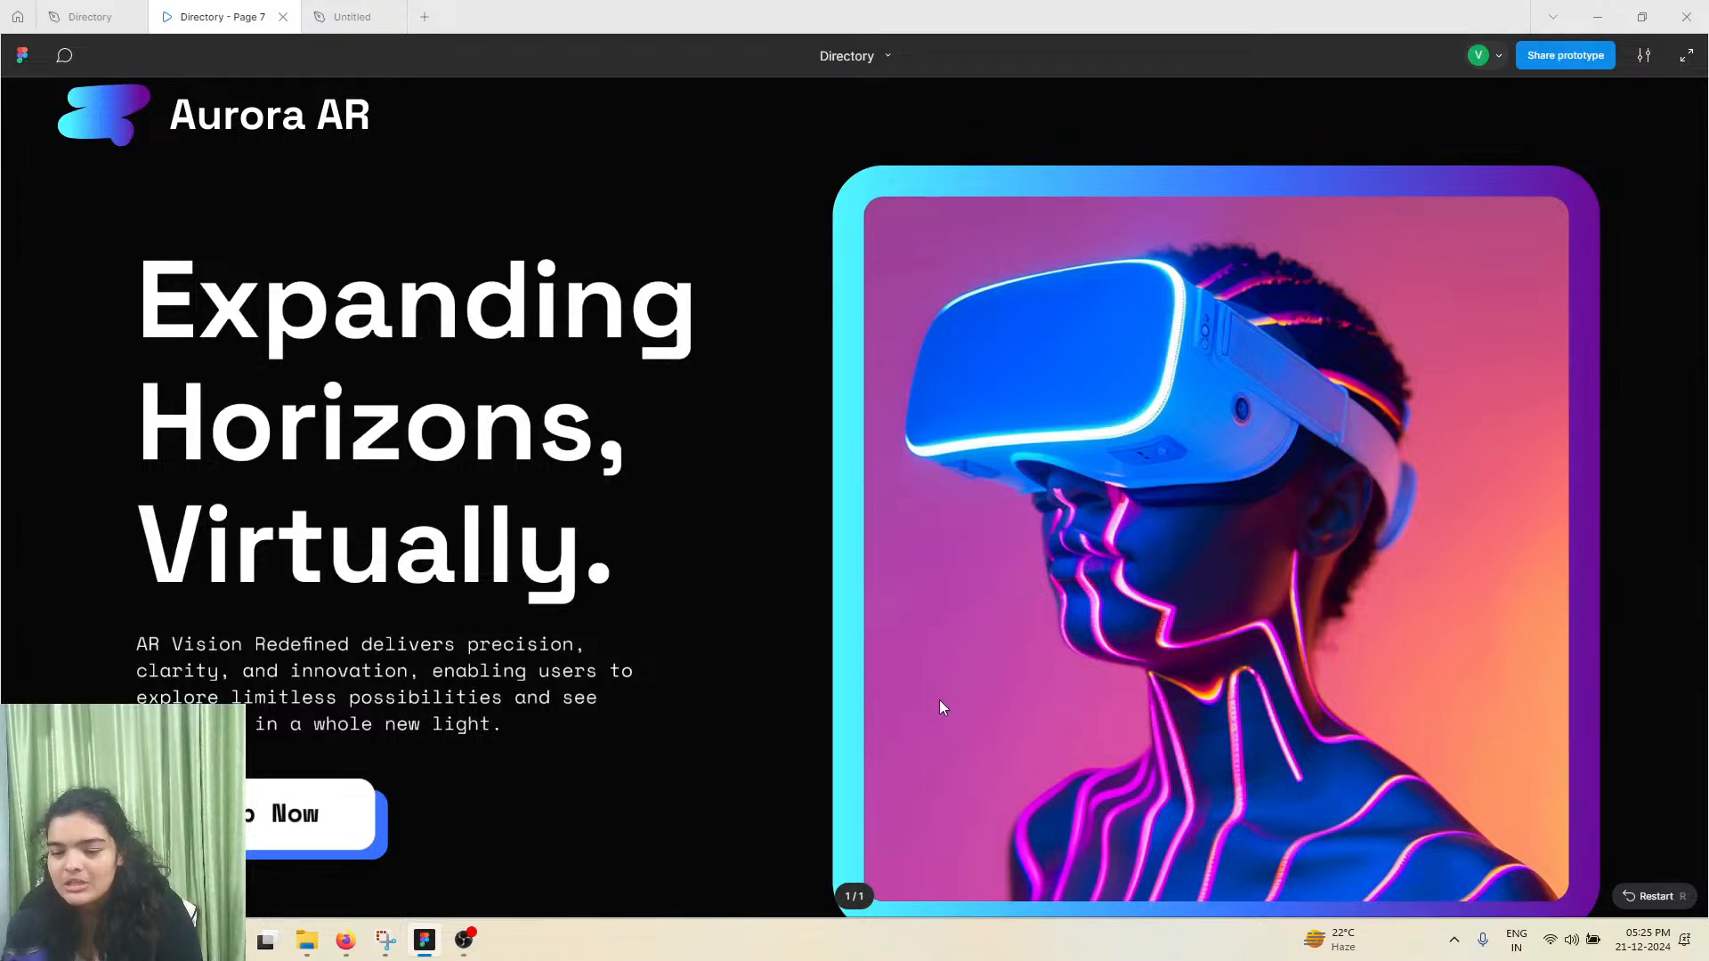
click(357, 19)
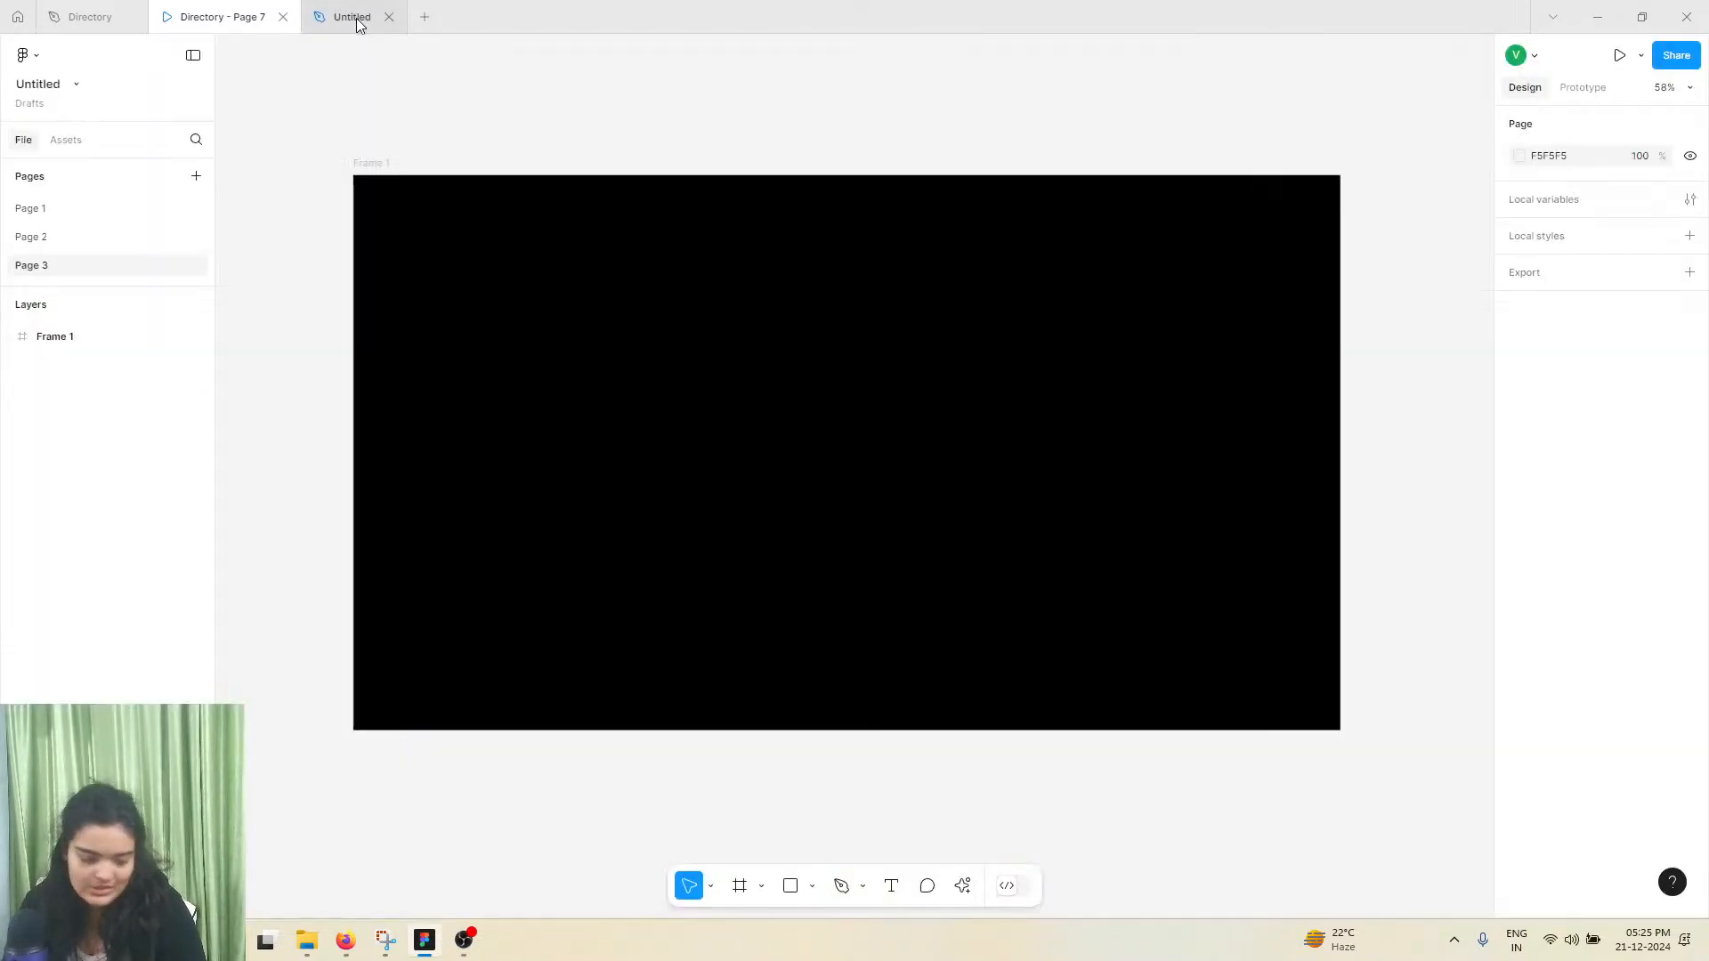
click(264, 15)
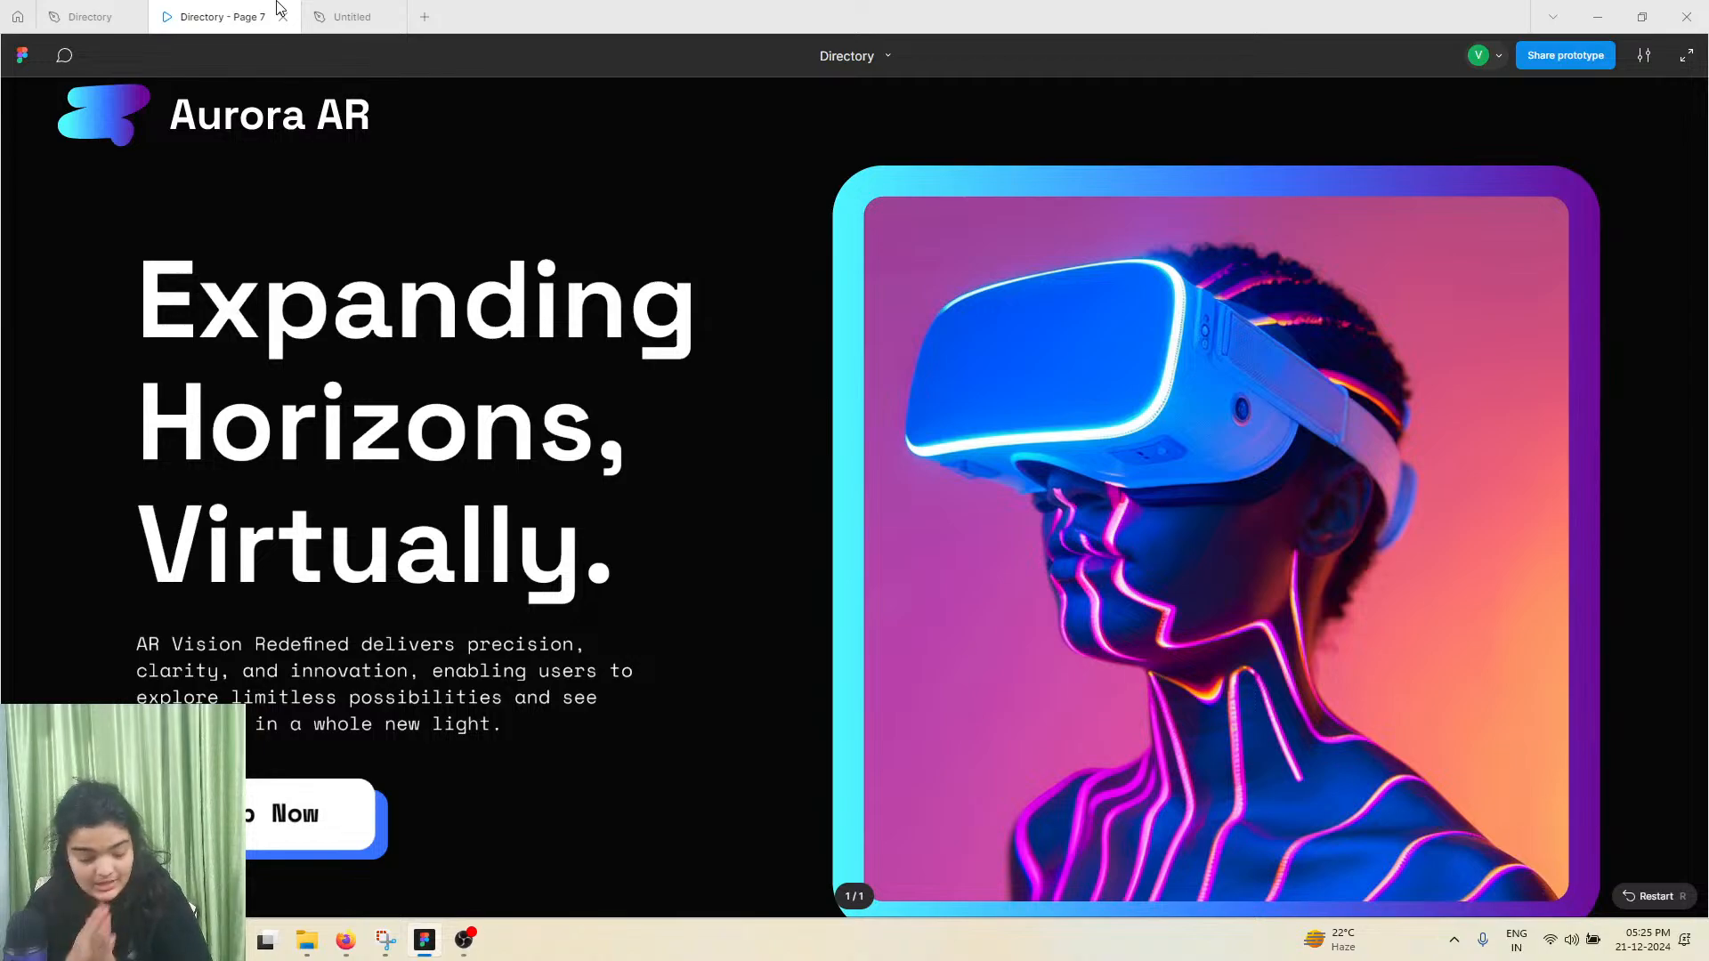
click(307, 13)
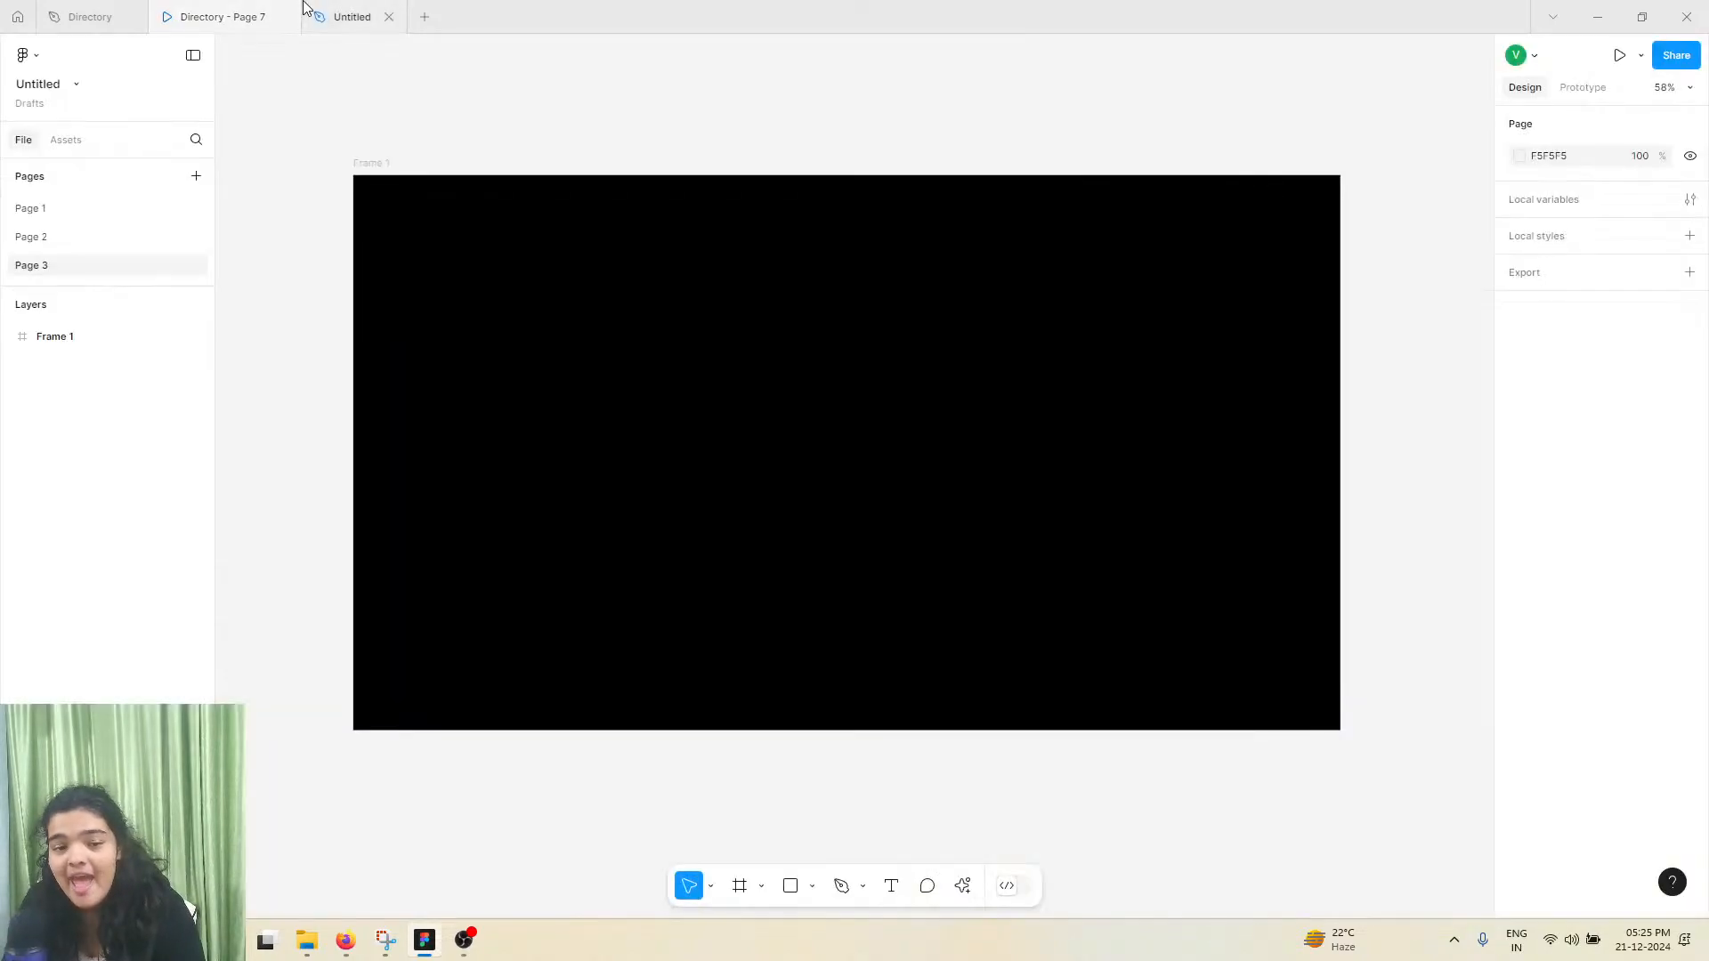
Draw a freehand zigzag scribble about 80 × 73 with the Pencil tool near the black frame's upper-left corner
scroll(354, 172, up, 3)
scroll(408, 210, up, 2)
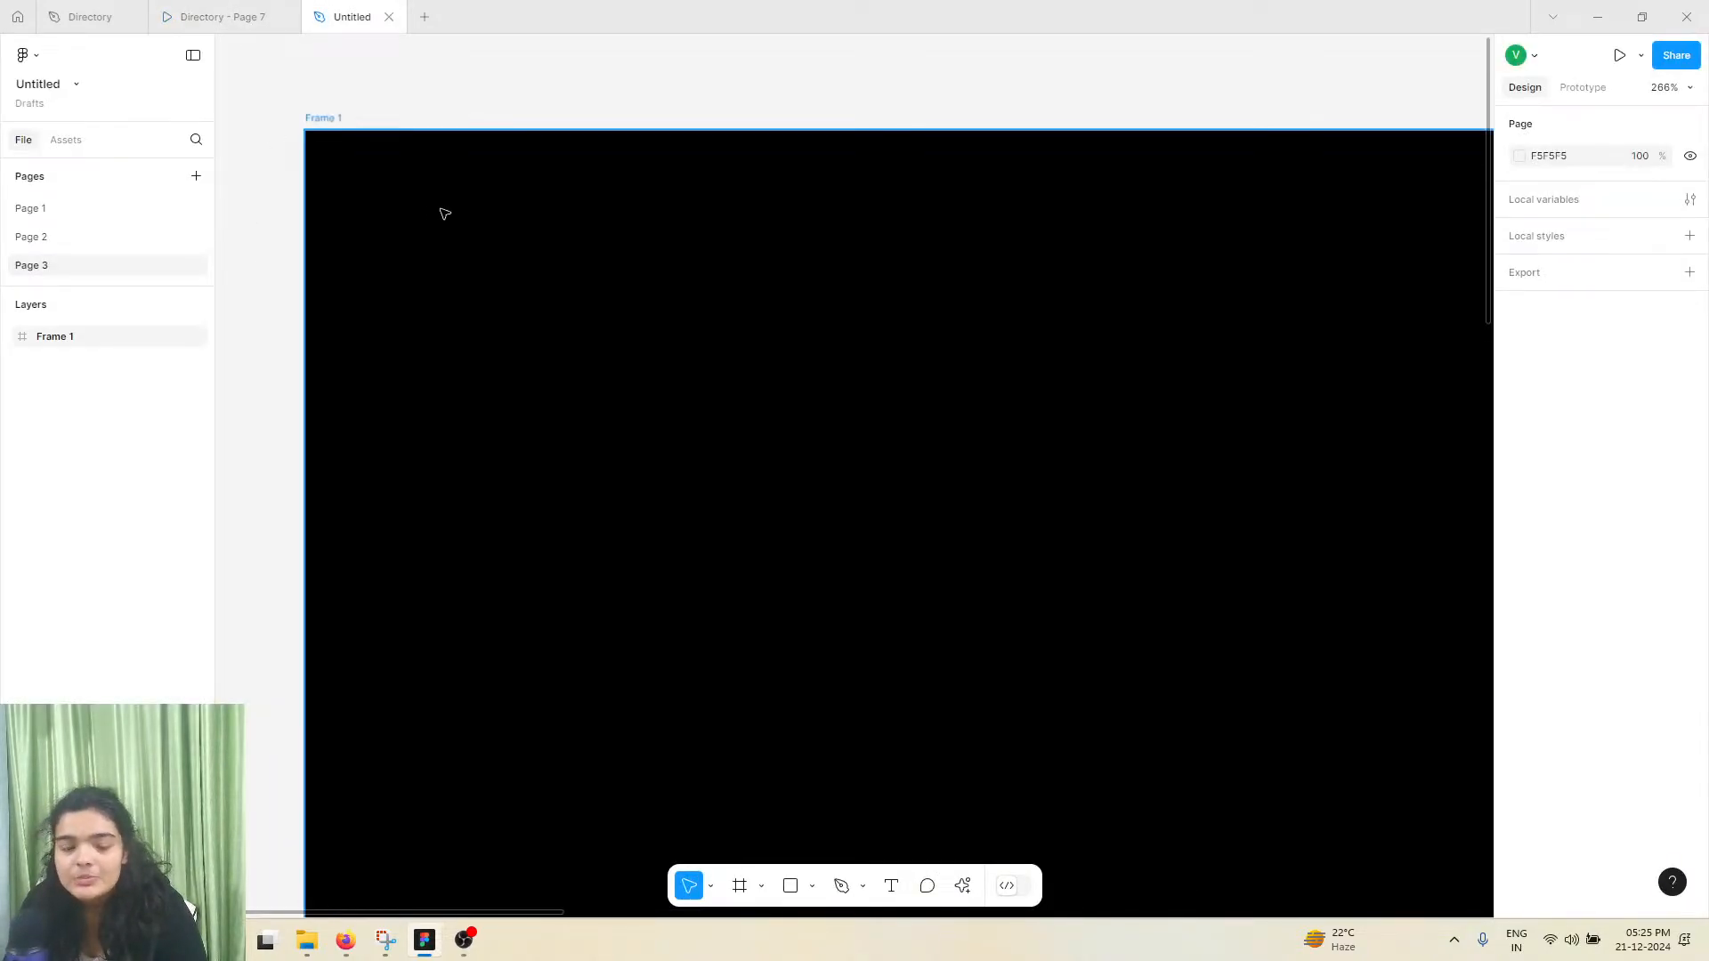
click(865, 889)
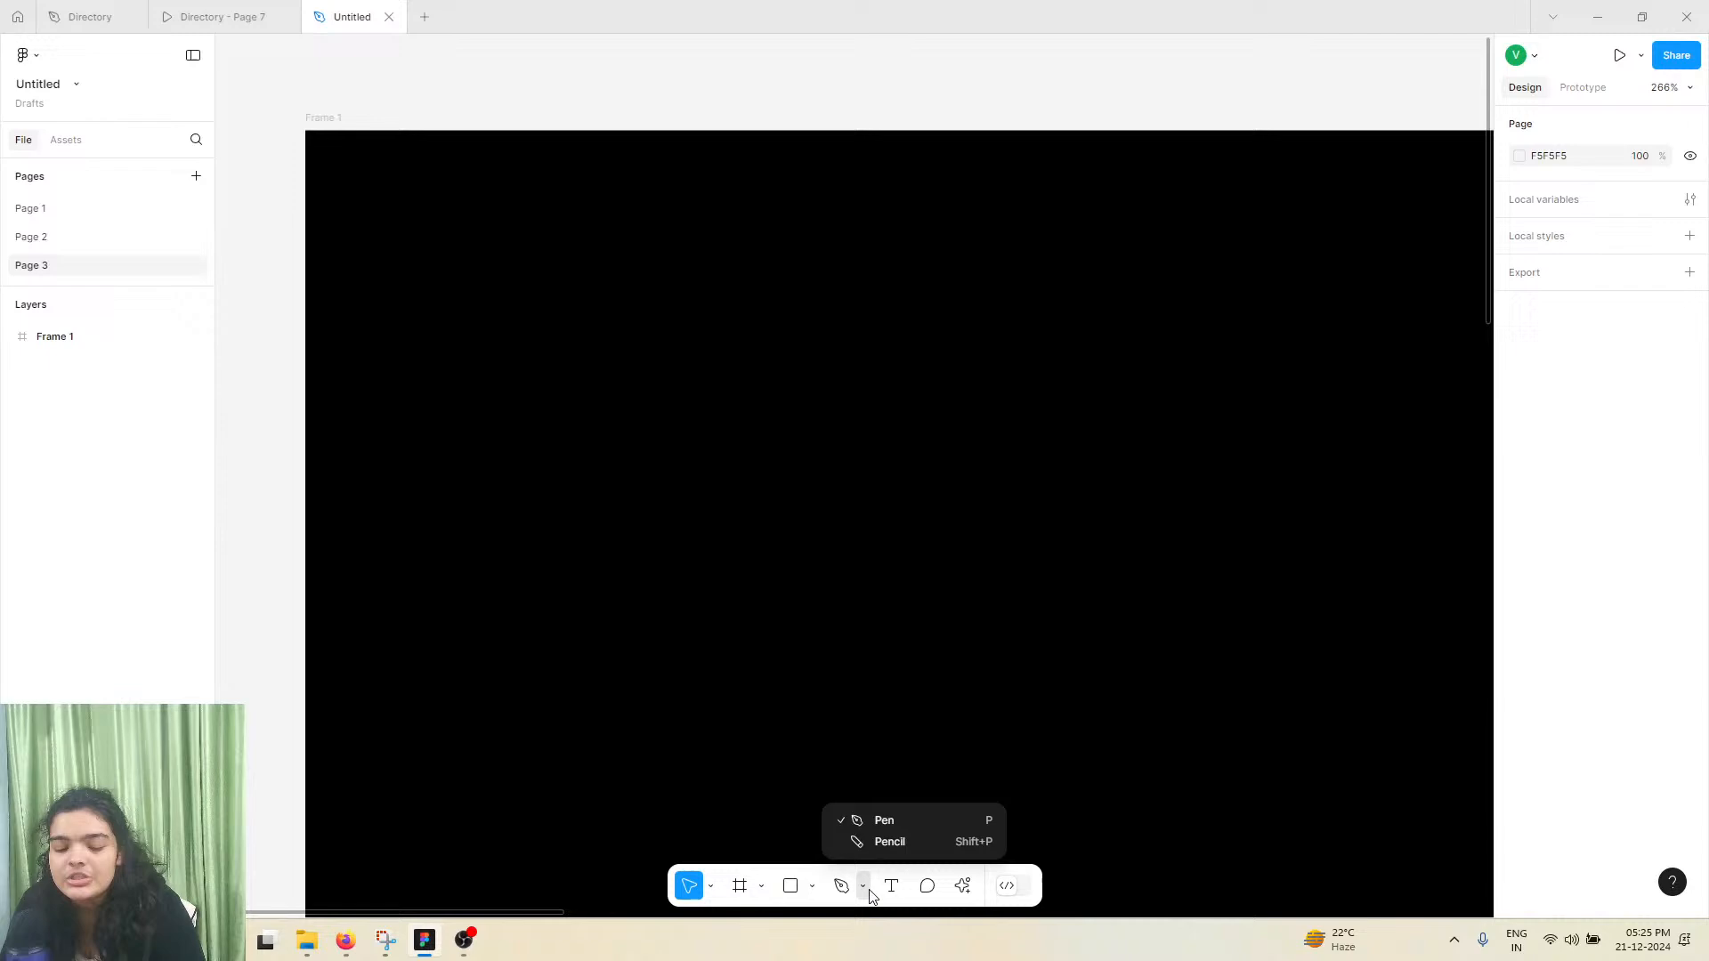
click(862, 843)
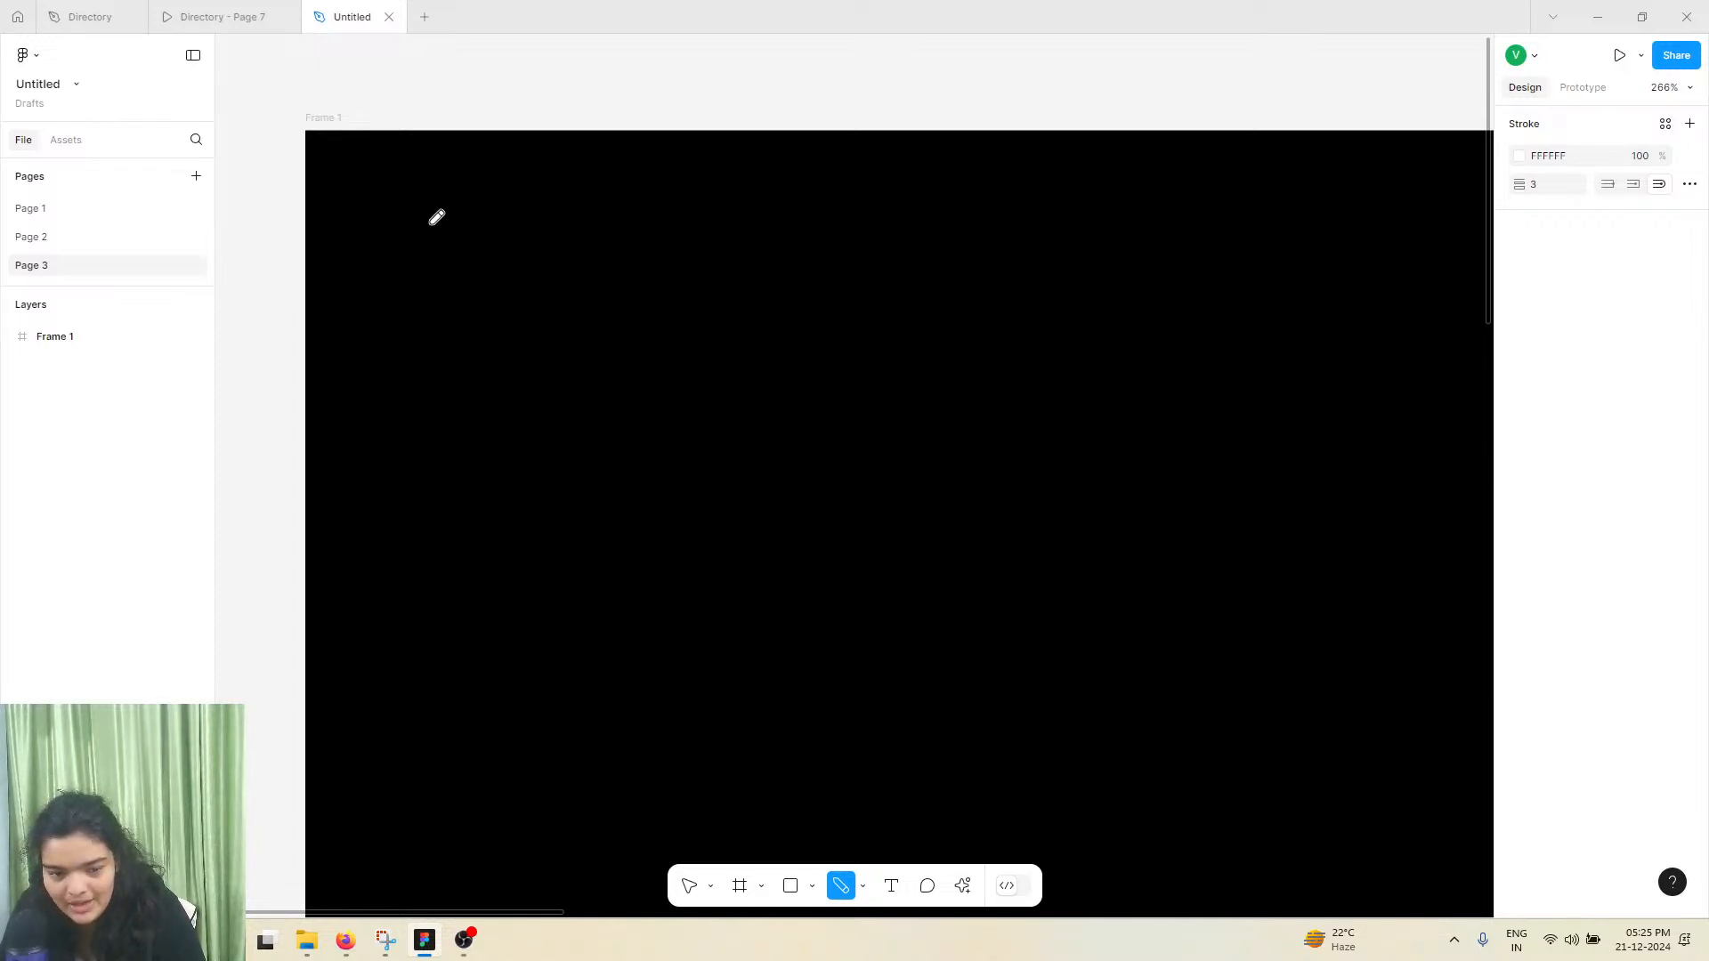
mouse_move(435, 221)
mouse_down()
mouse_move(397, 301)
mouse_move(447, 394)
mouse_up()
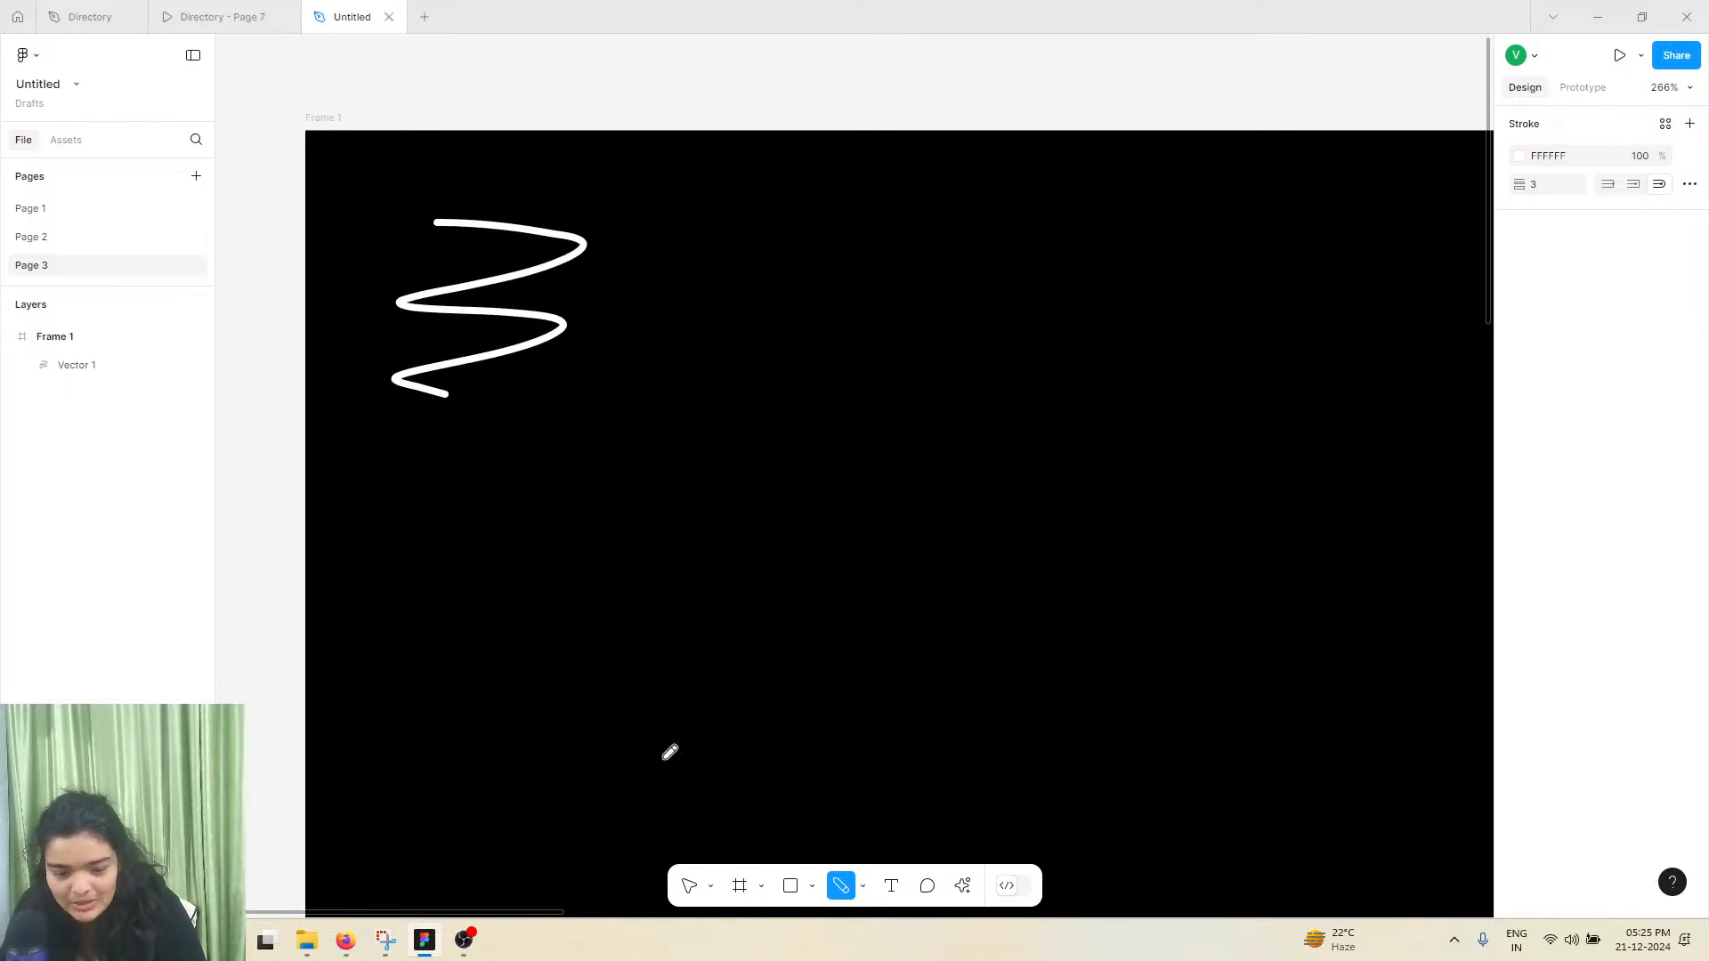
click(689, 885)
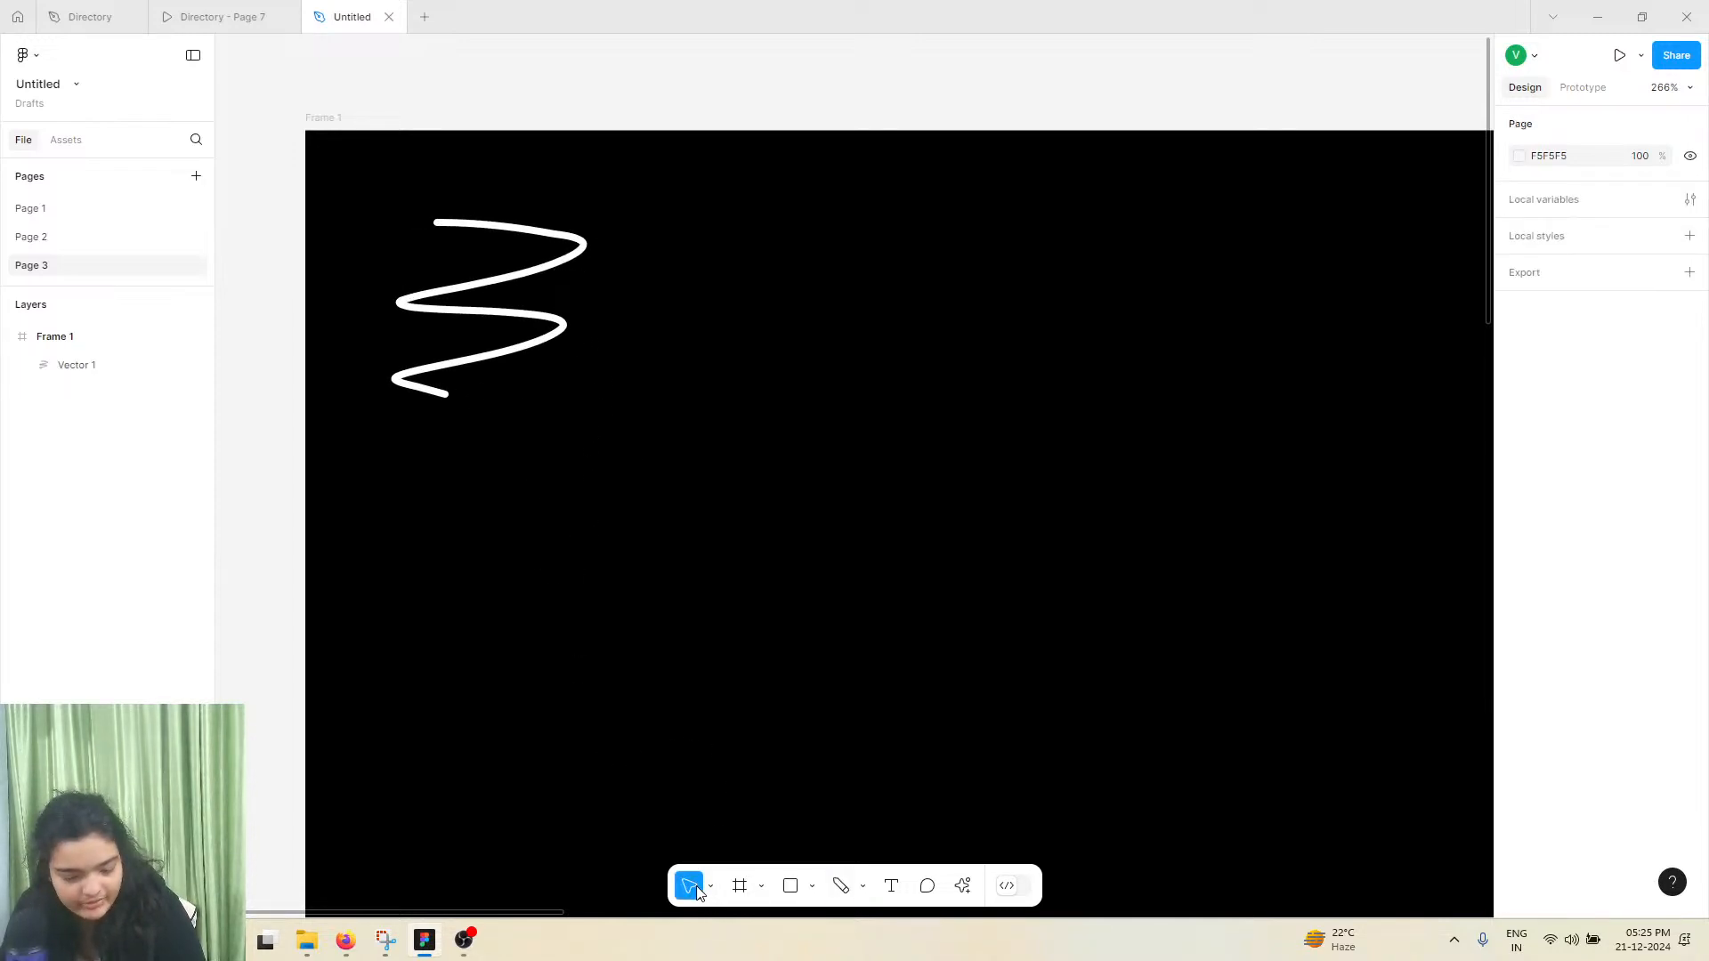
Set the zigzag scribble's stroke weight to 31 and move it to about X 56, Y 44
click(563, 331)
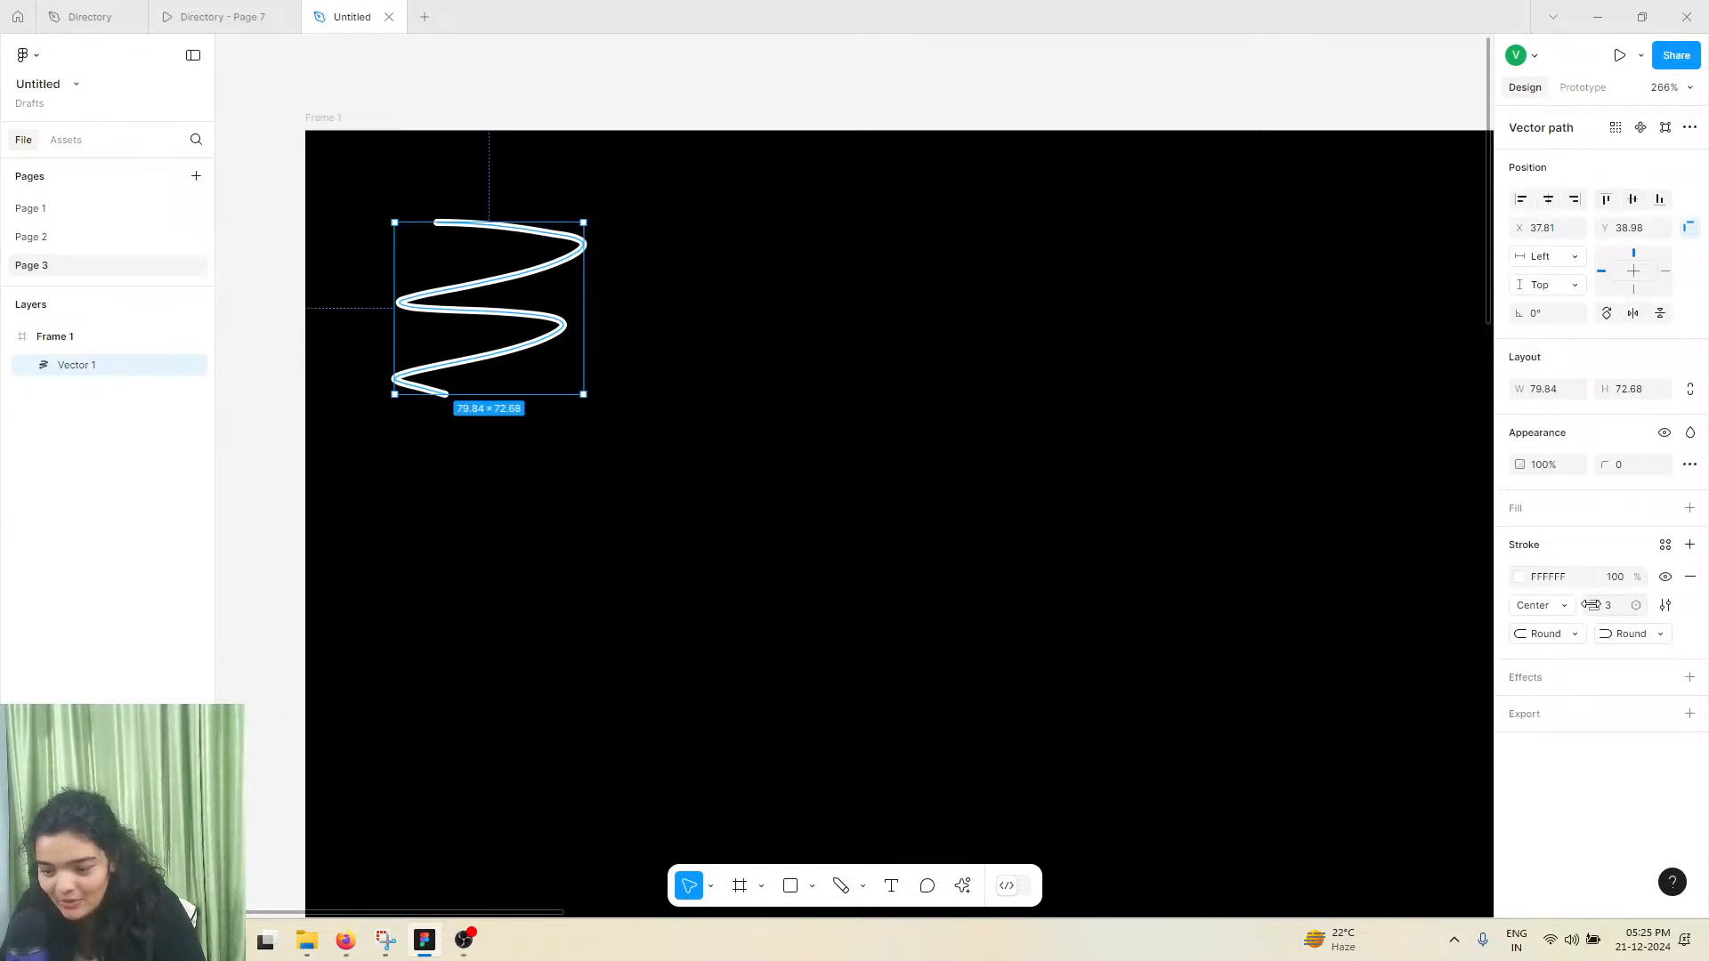
drag(1593, 605, 1633, 606)
drag(511, 313, 552, 322)
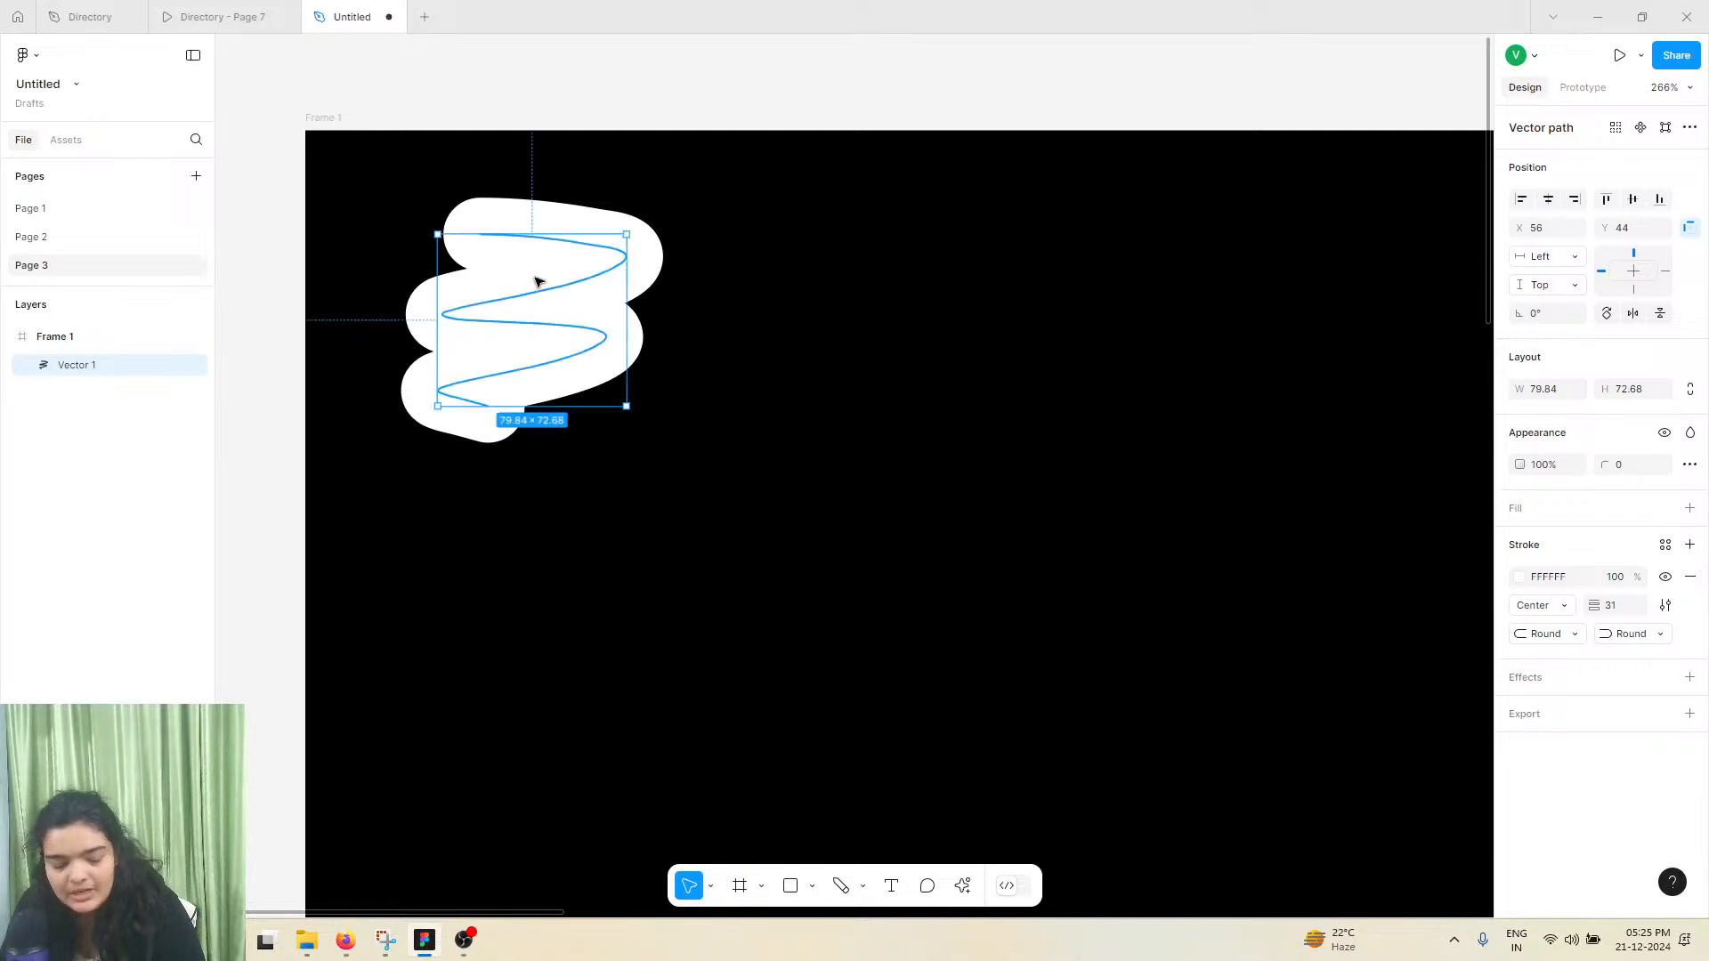
Change the scribble's stroke from solid to a linear gradient and rotate the gradient so it runs horizontally
click(1519, 576)
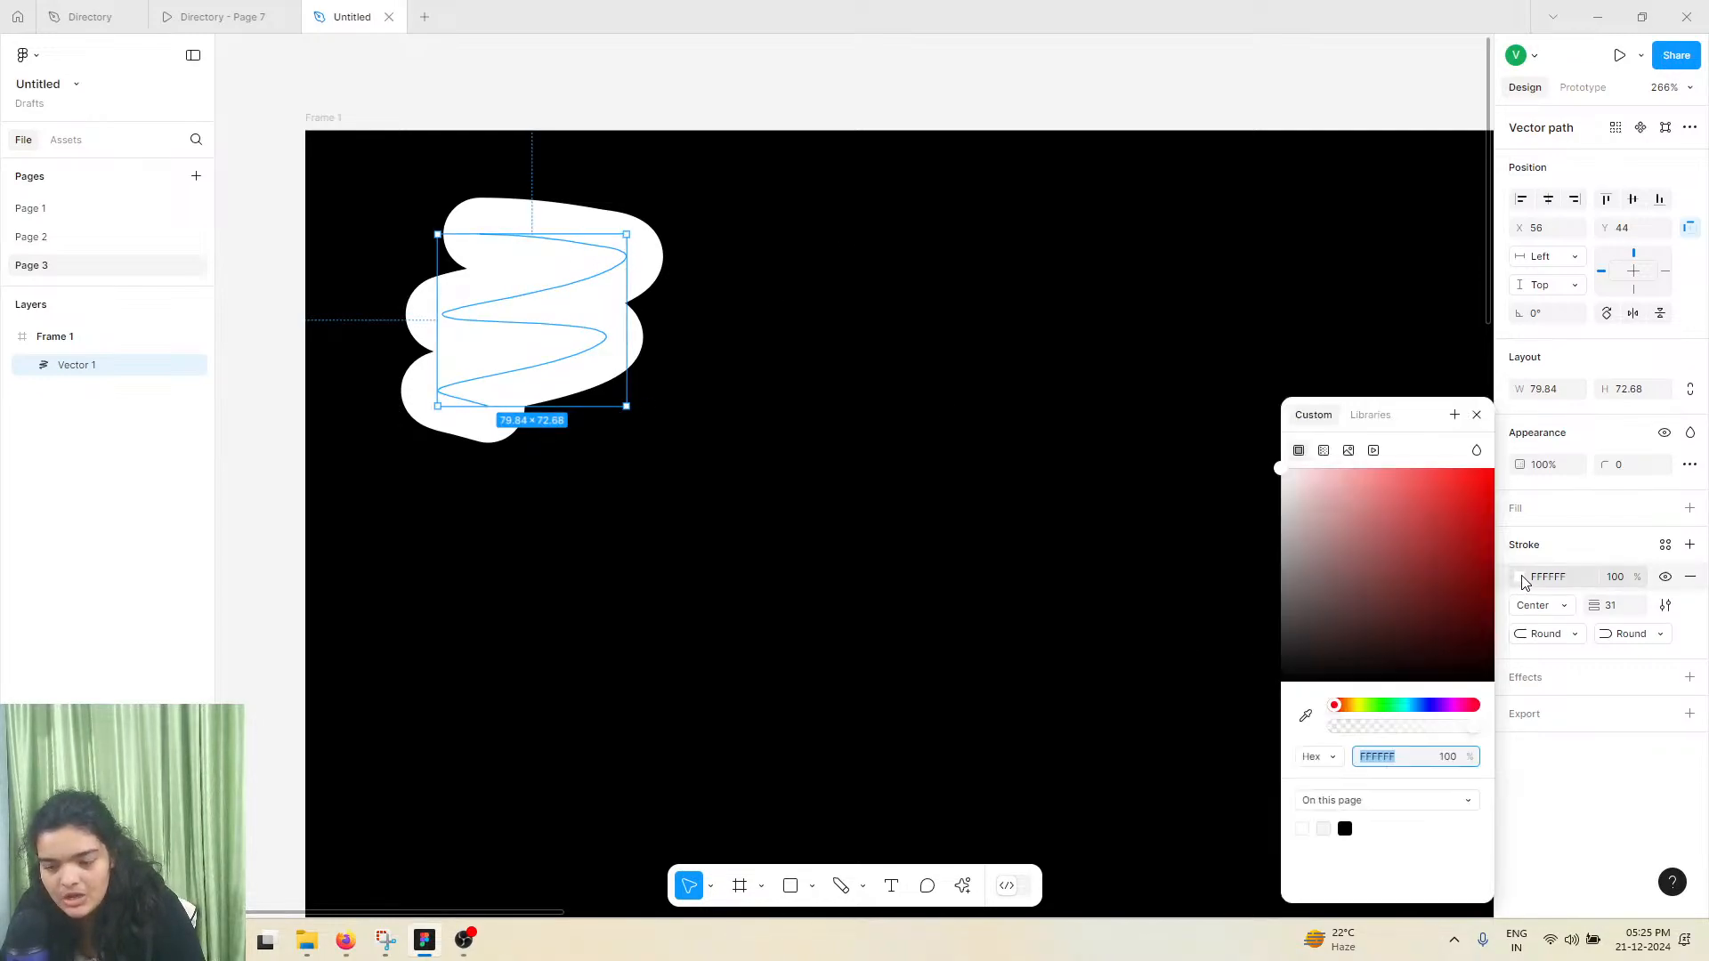
click(1323, 451)
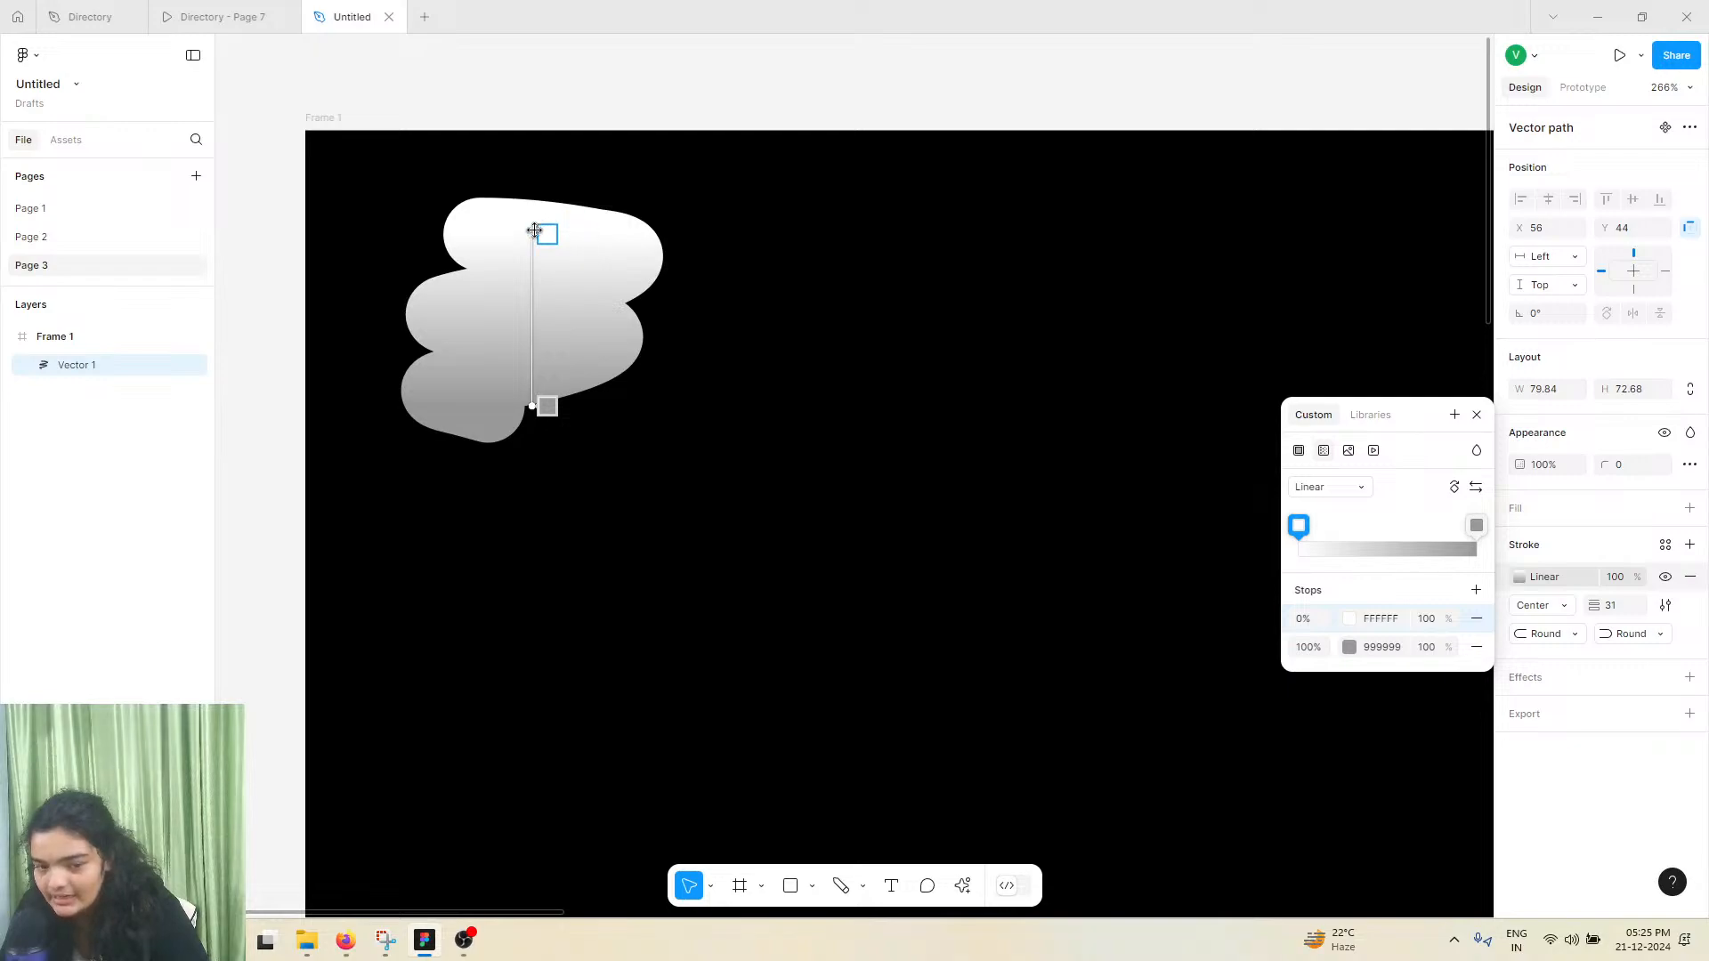
click(1476, 486)
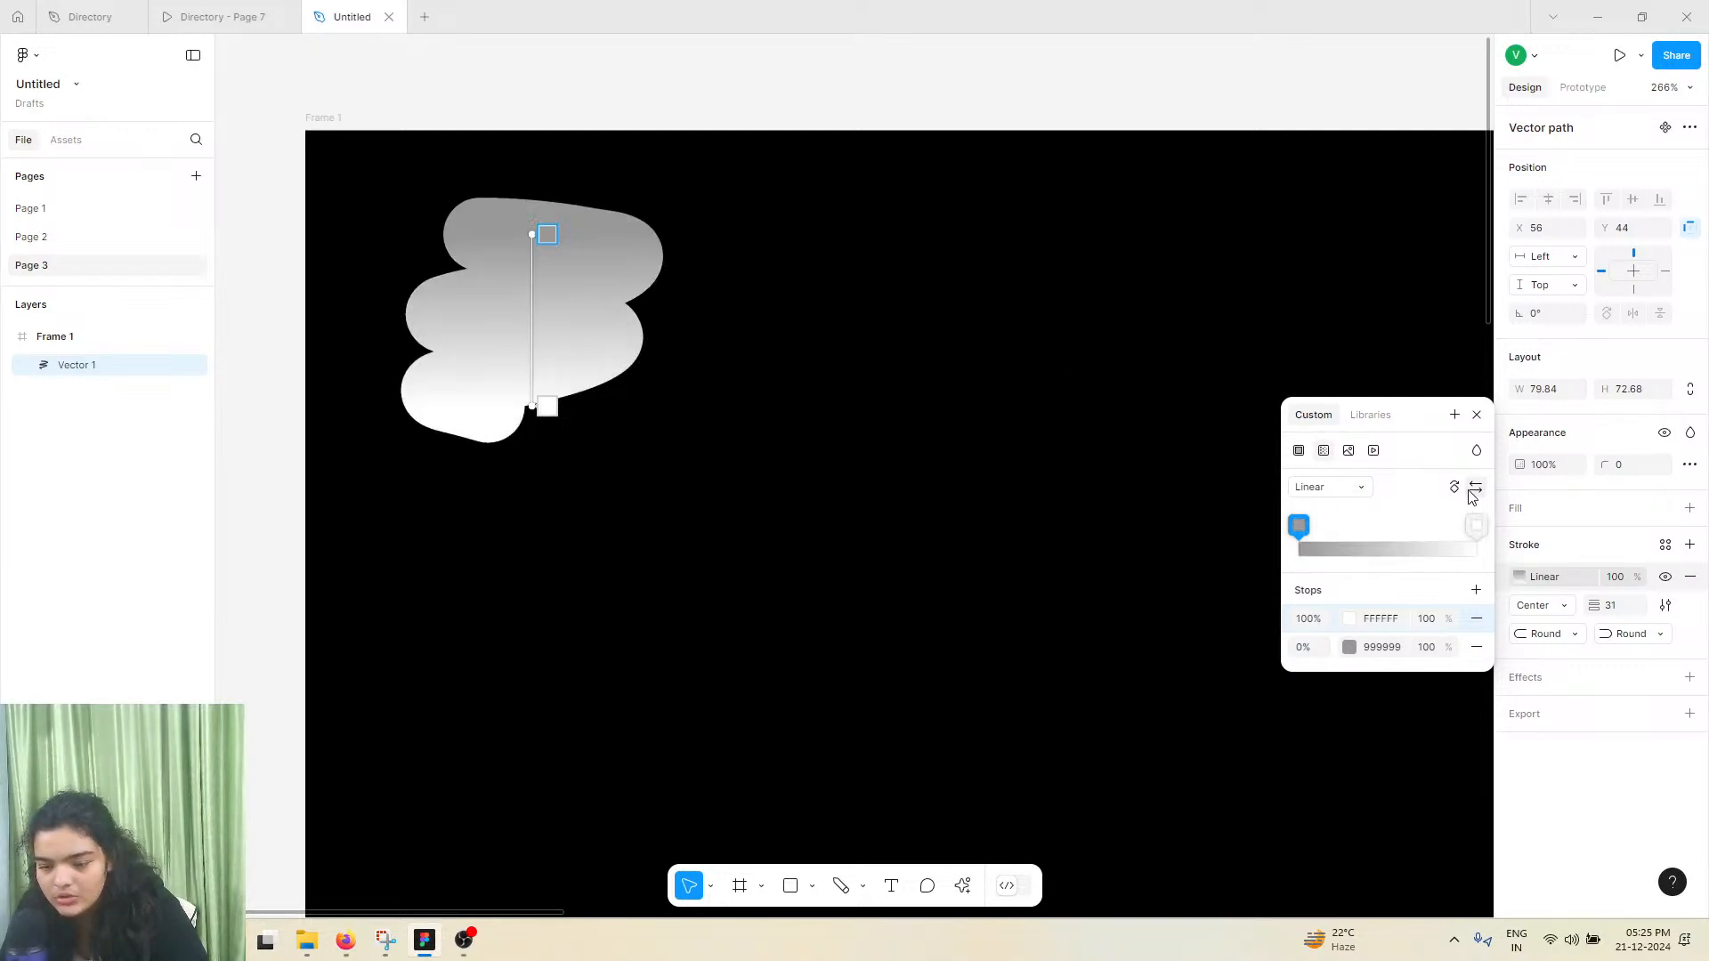
click(1473, 489)
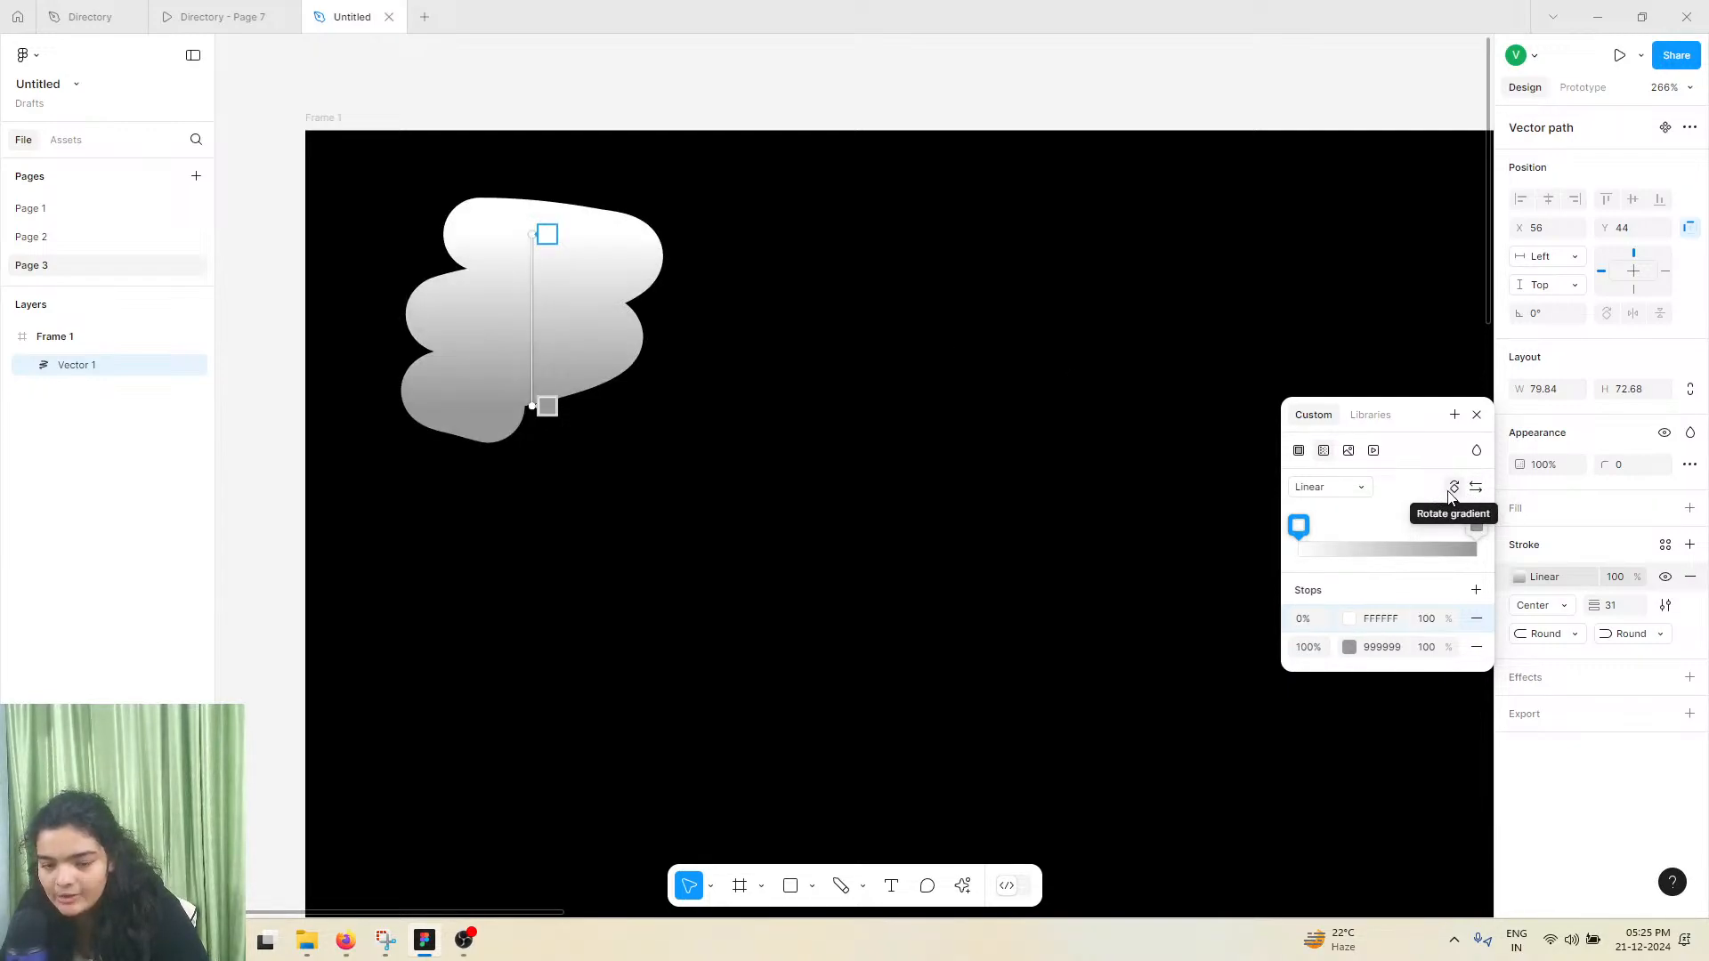
click(1451, 490)
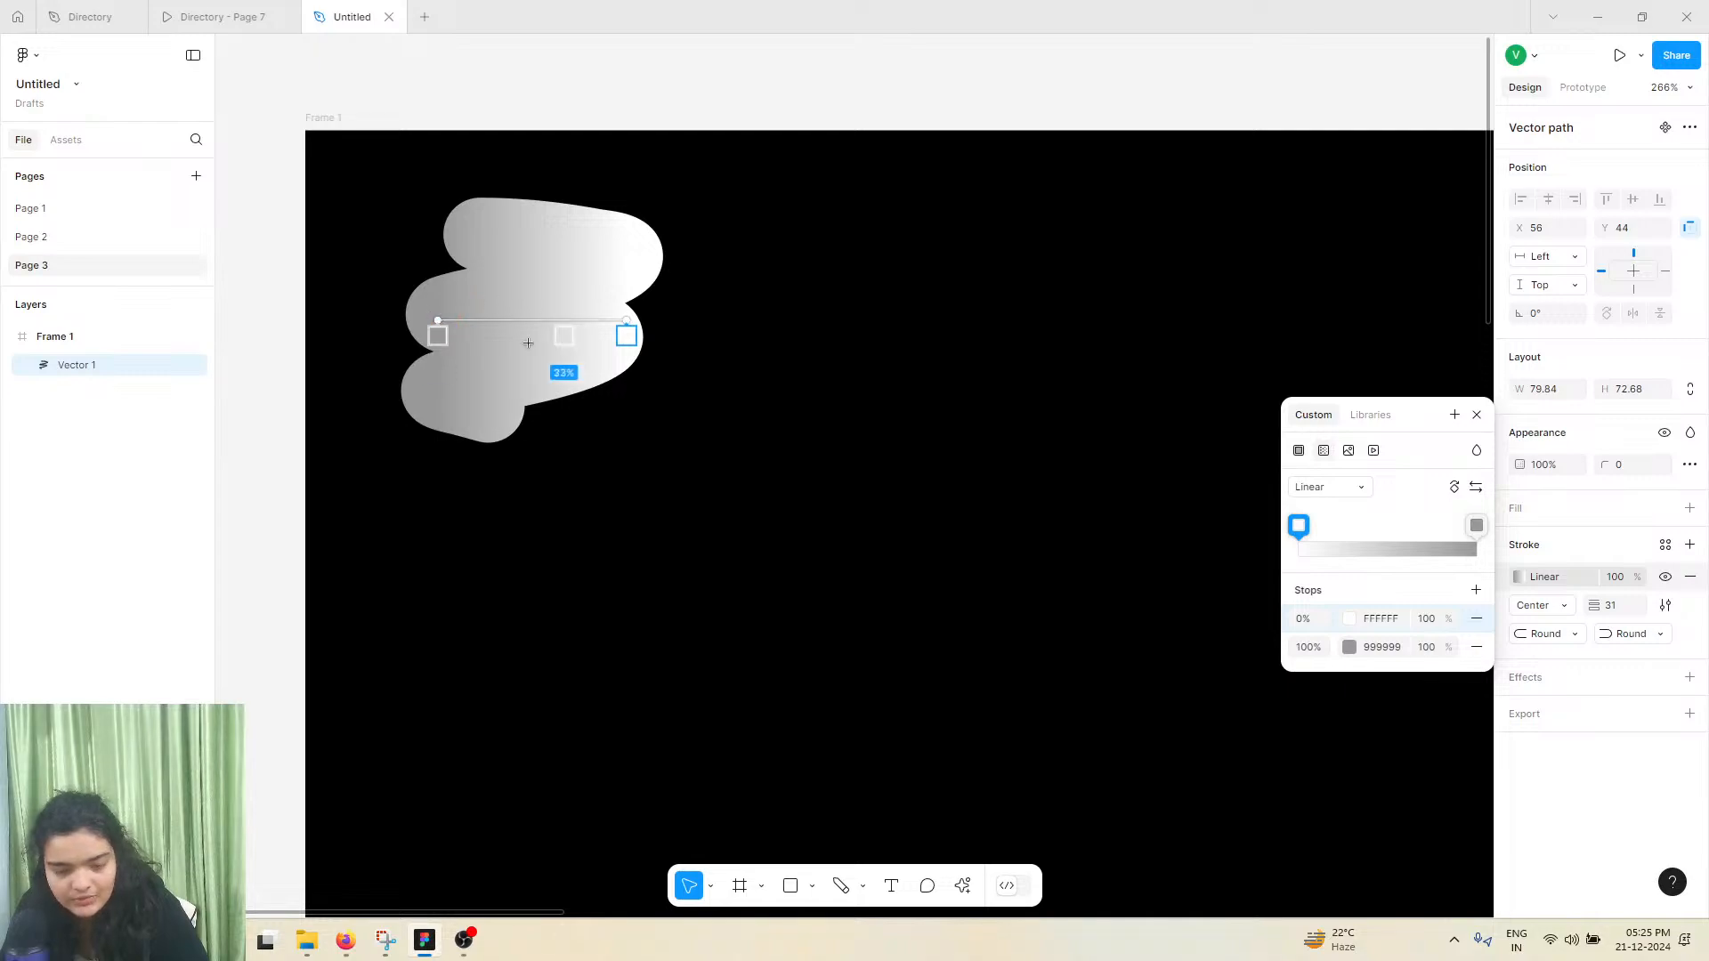
Set the gradient's white stop to light cyan (45F3FF) and flip the gradient direction
click(1349, 619)
click(1189, 705)
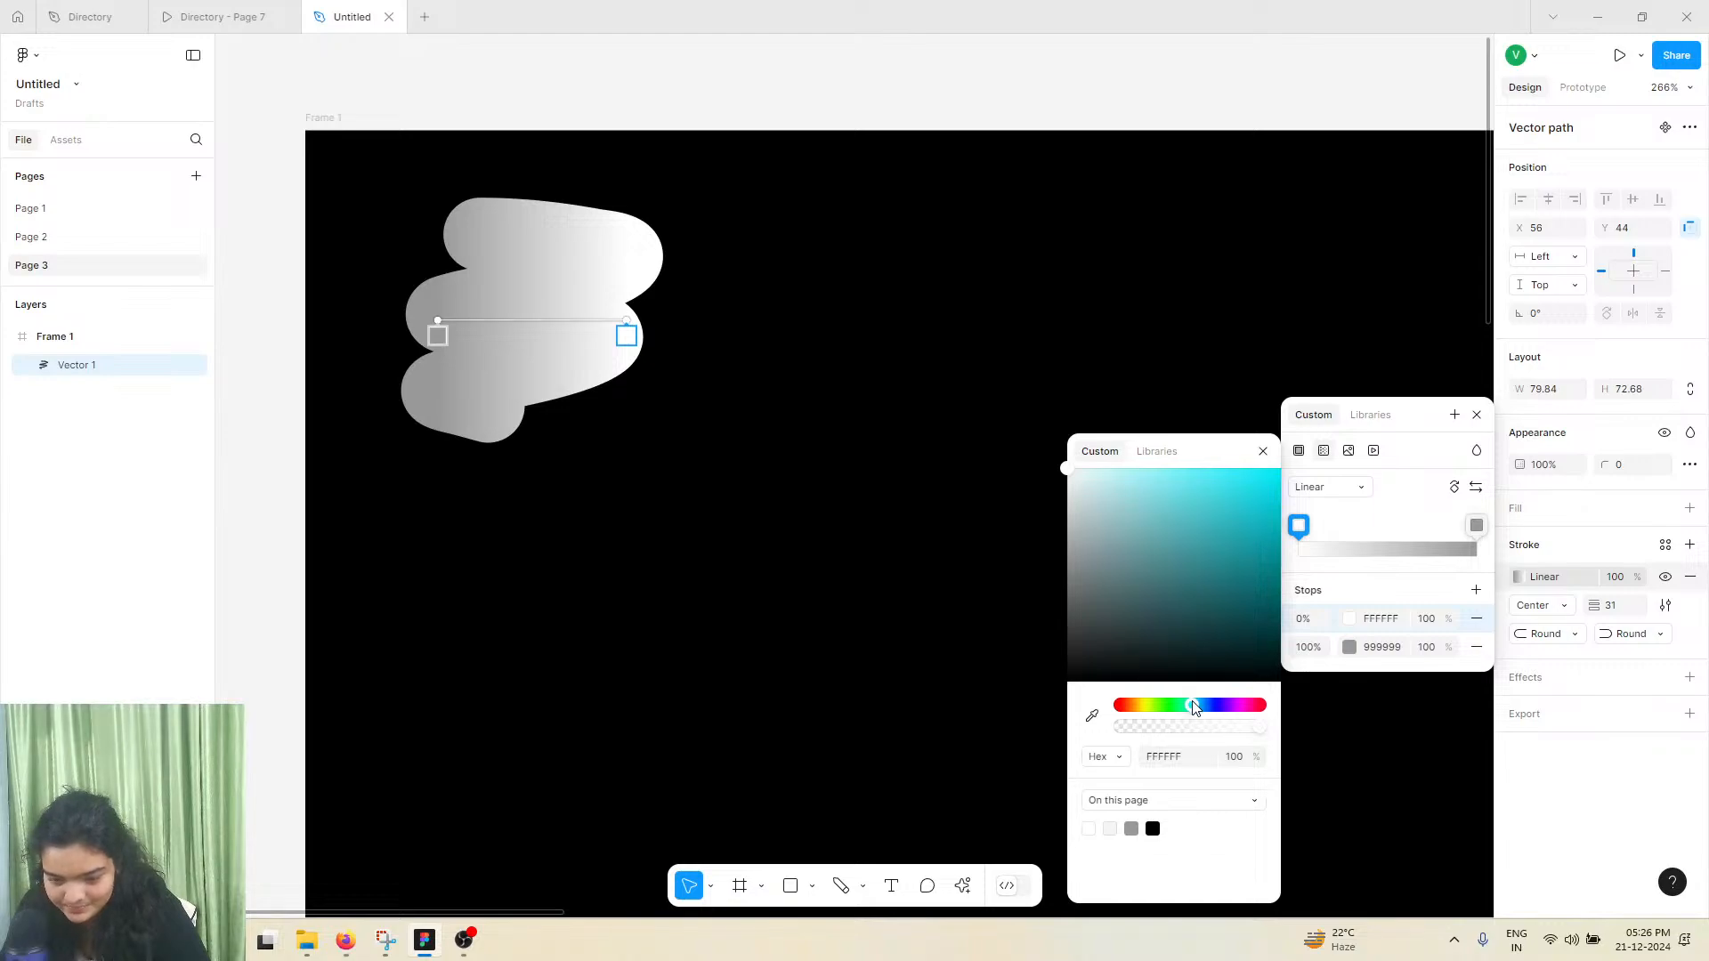
drag(1193, 564, 1225, 442)
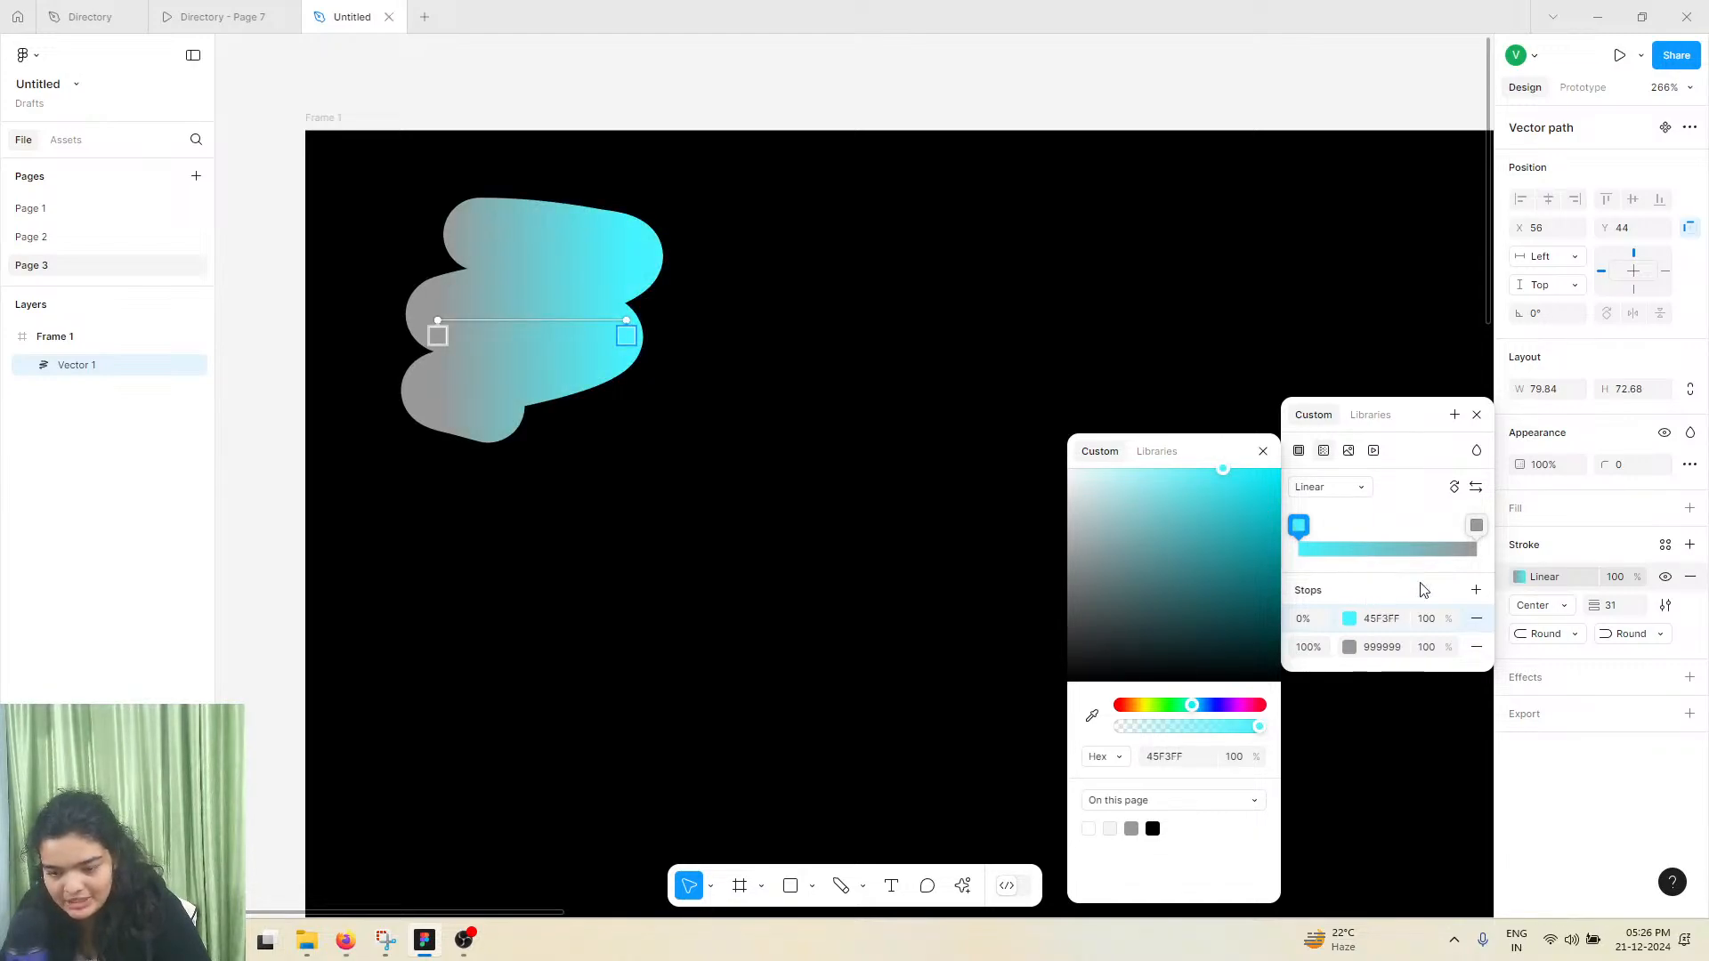
click(1476, 487)
Set the gradient's grey 0% stop to violet (7300FF)
click(1349, 620)
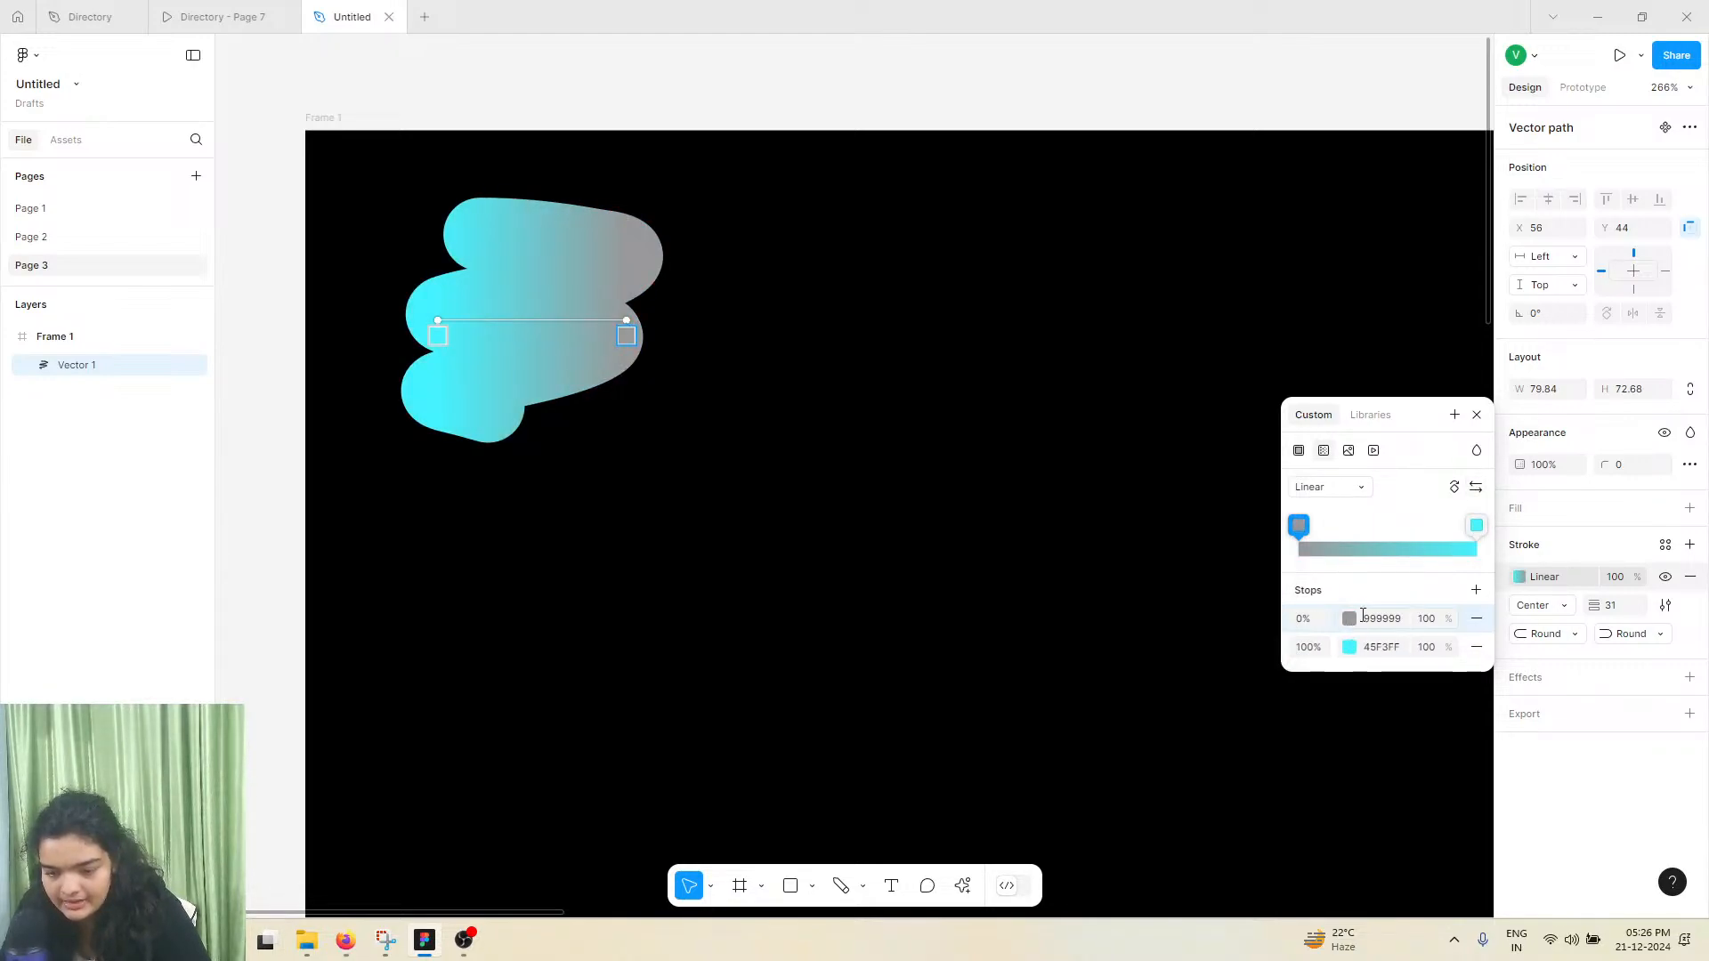
click(1351, 621)
drag(1227, 705, 1226, 708)
drag(1228, 614, 1280, 468)
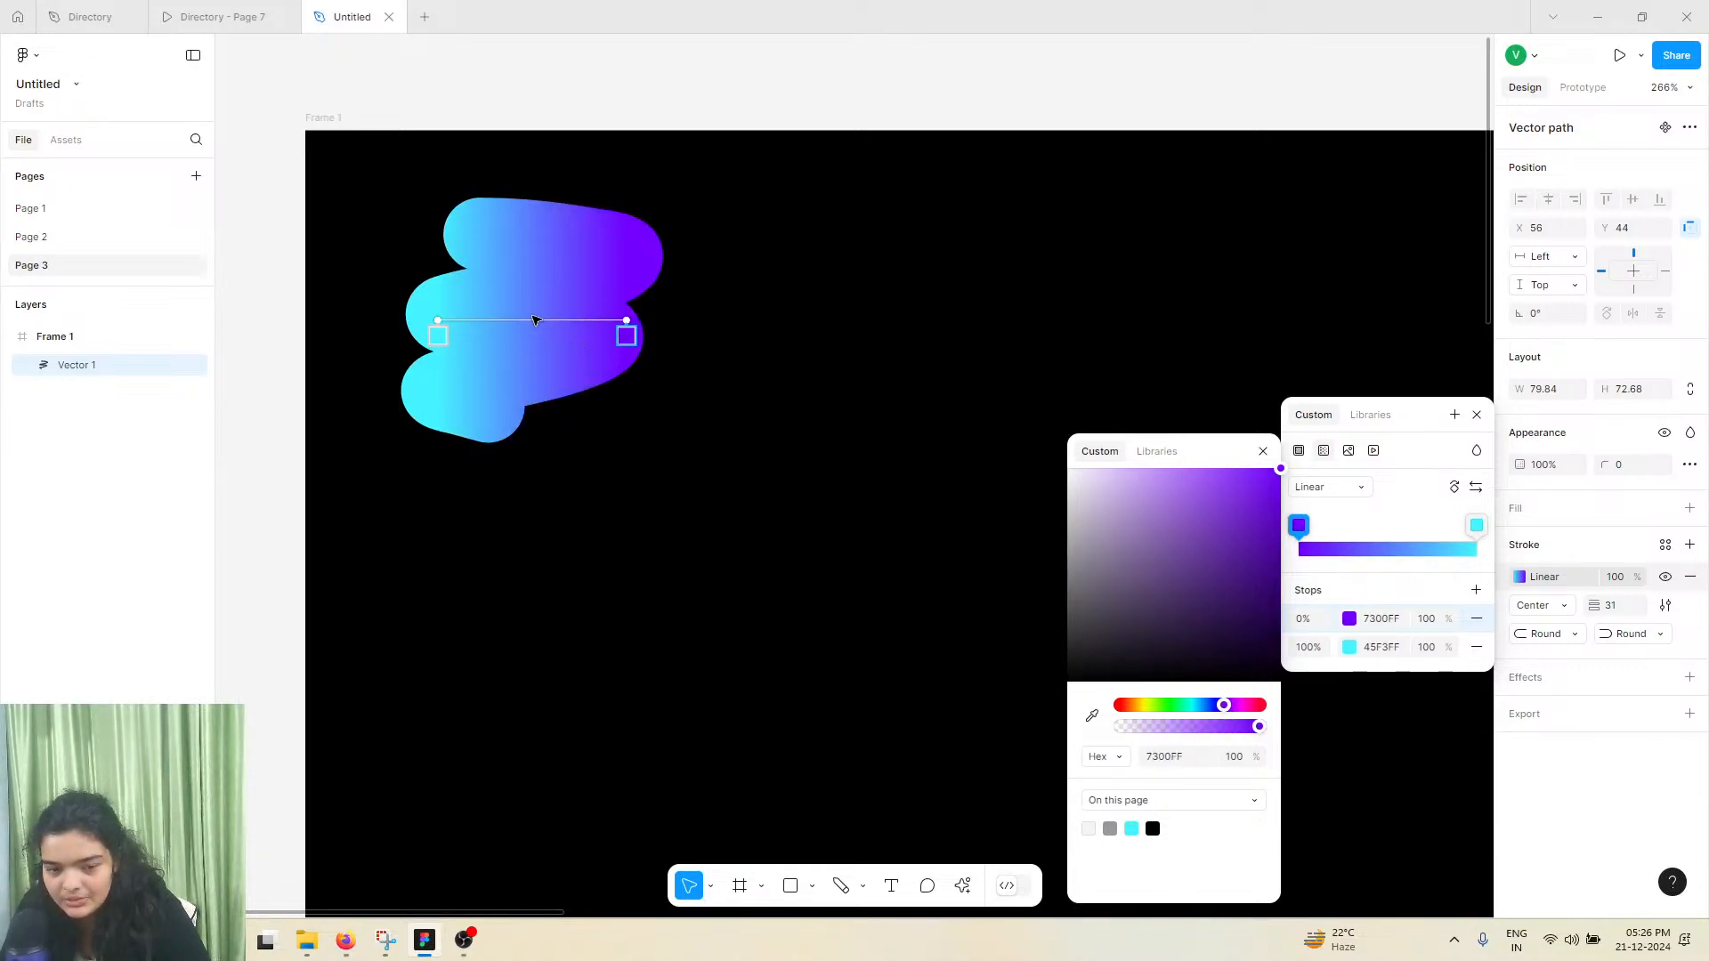
Add a middle stop at 50% to the stroke gradient and set its color to dodgerblue
click(1383, 531)
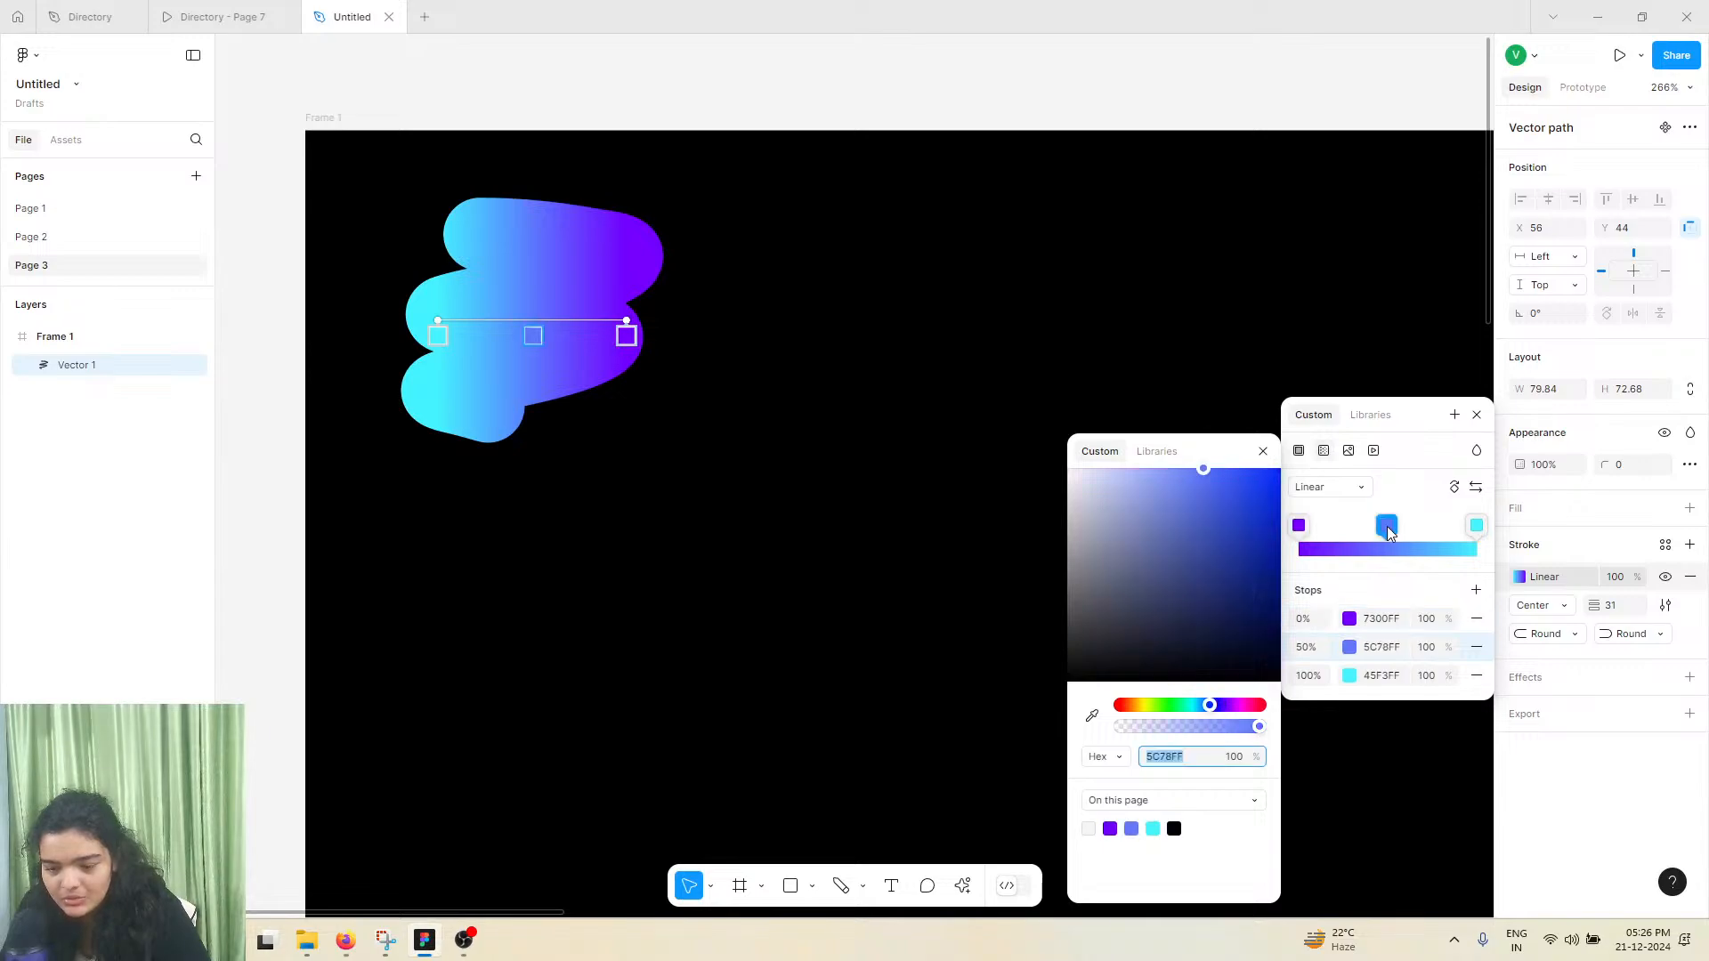
drag(1220, 525, 1276, 468)
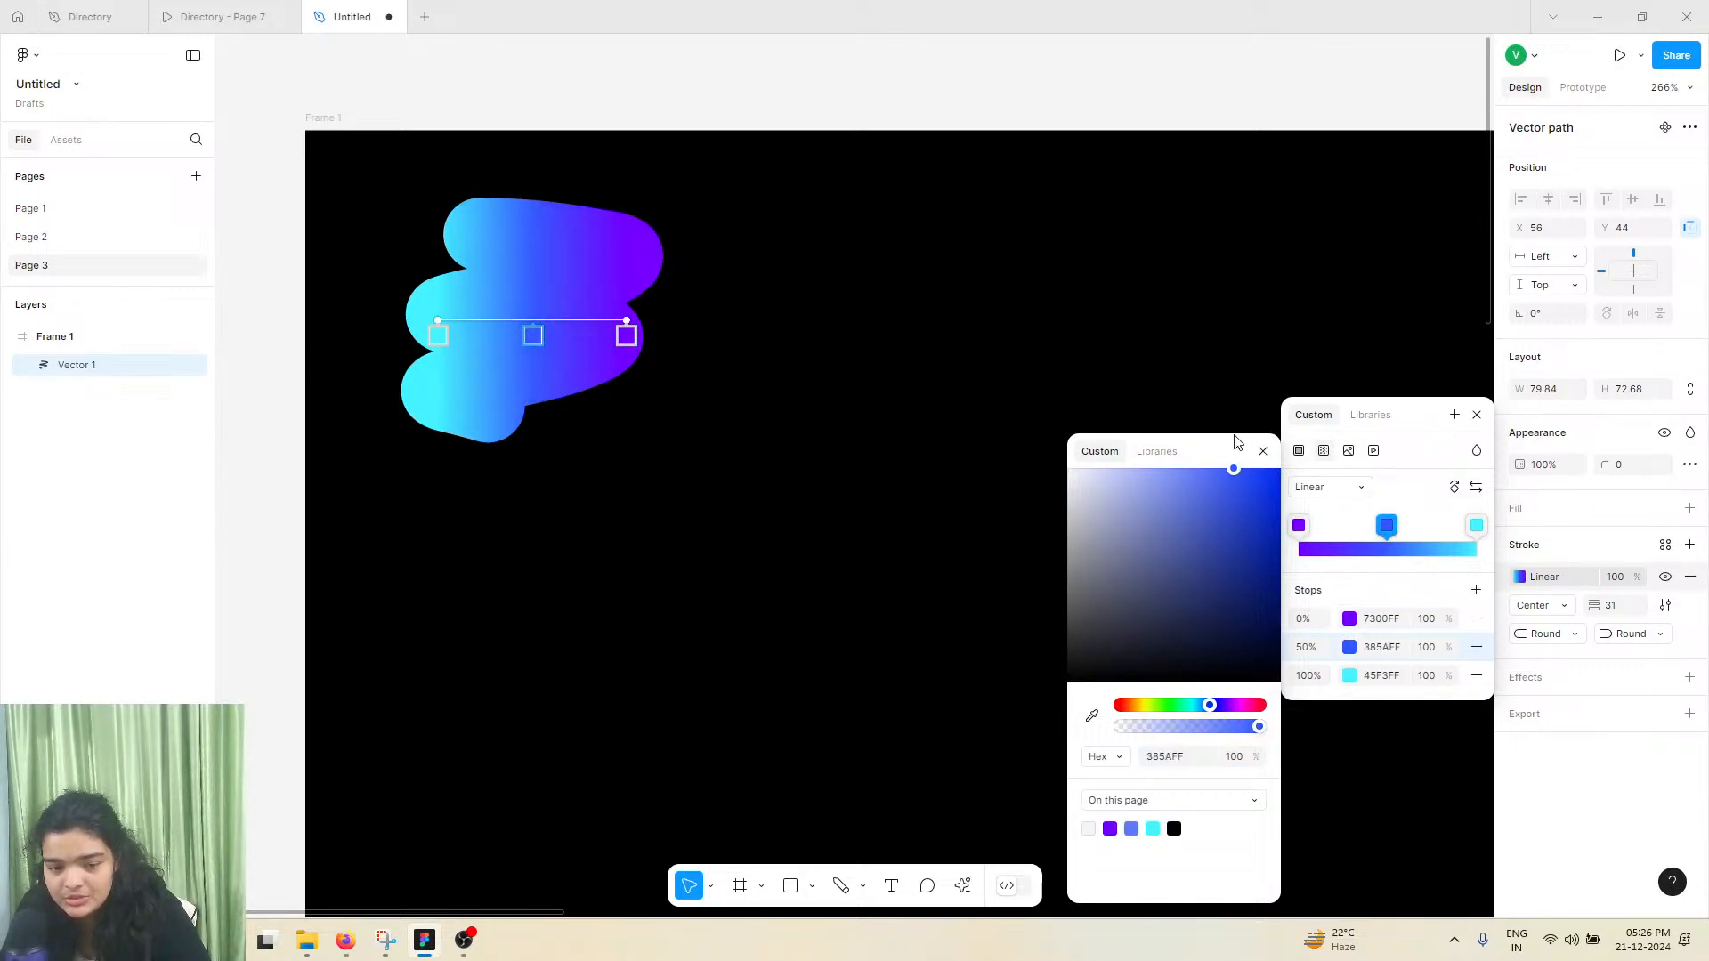
click(1240, 469)
drag(1211, 708, 1207, 706)
click(1179, 758)
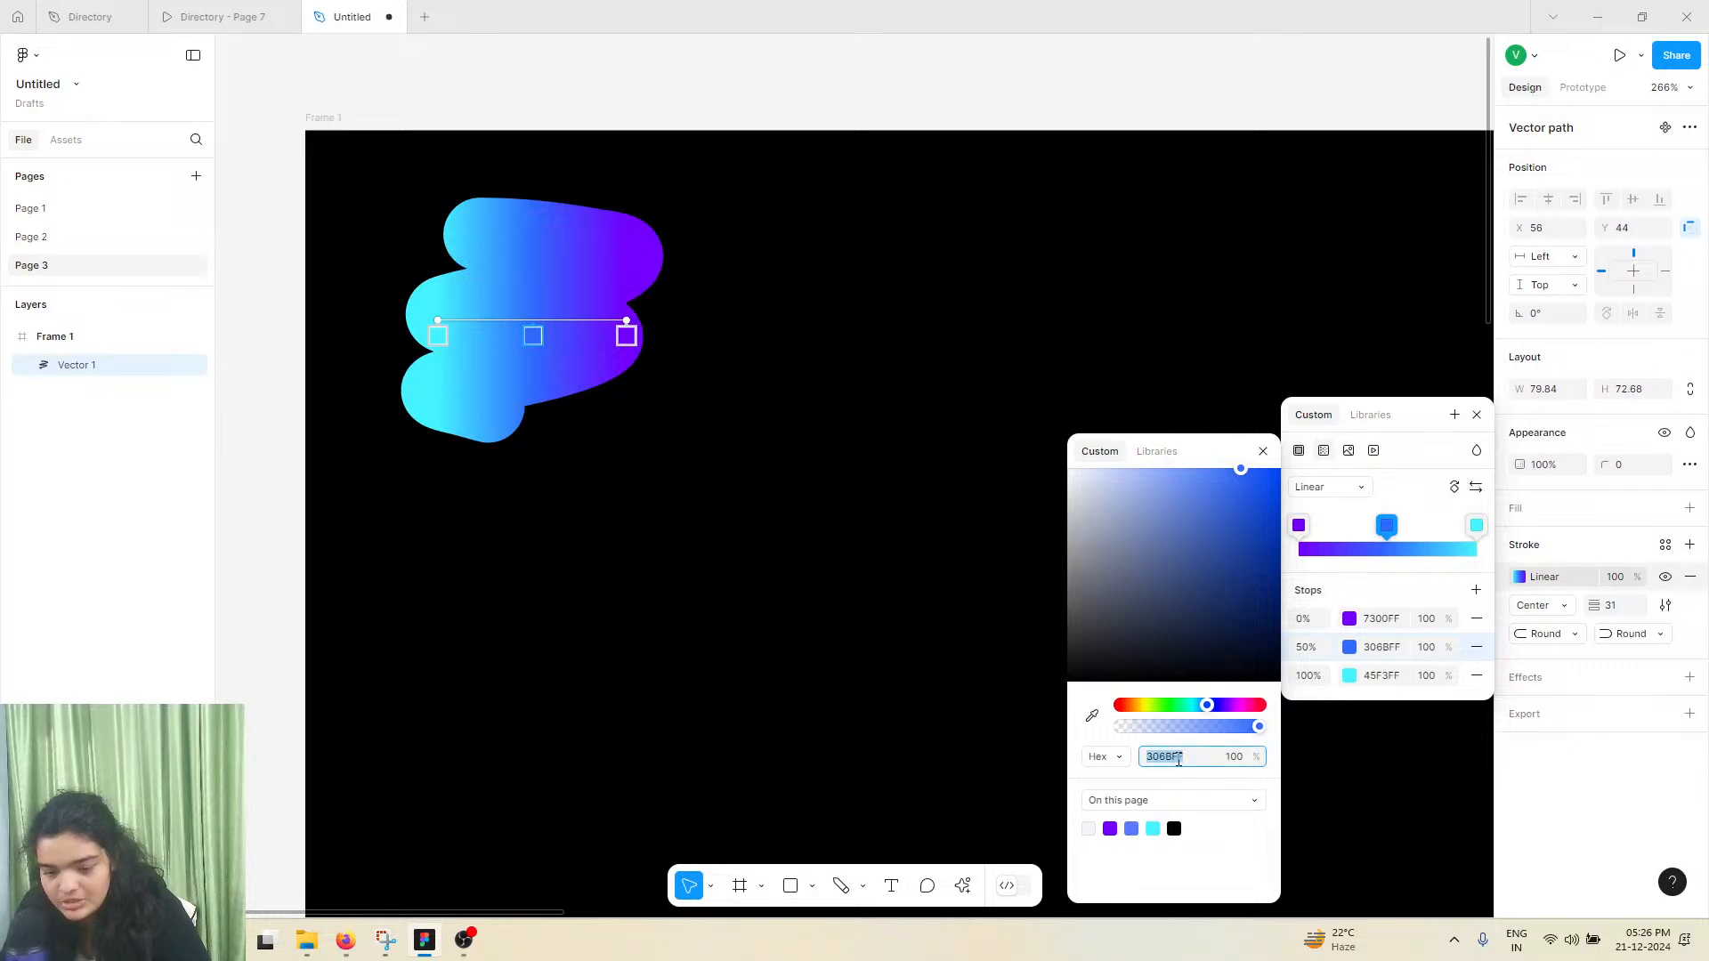
text(0)
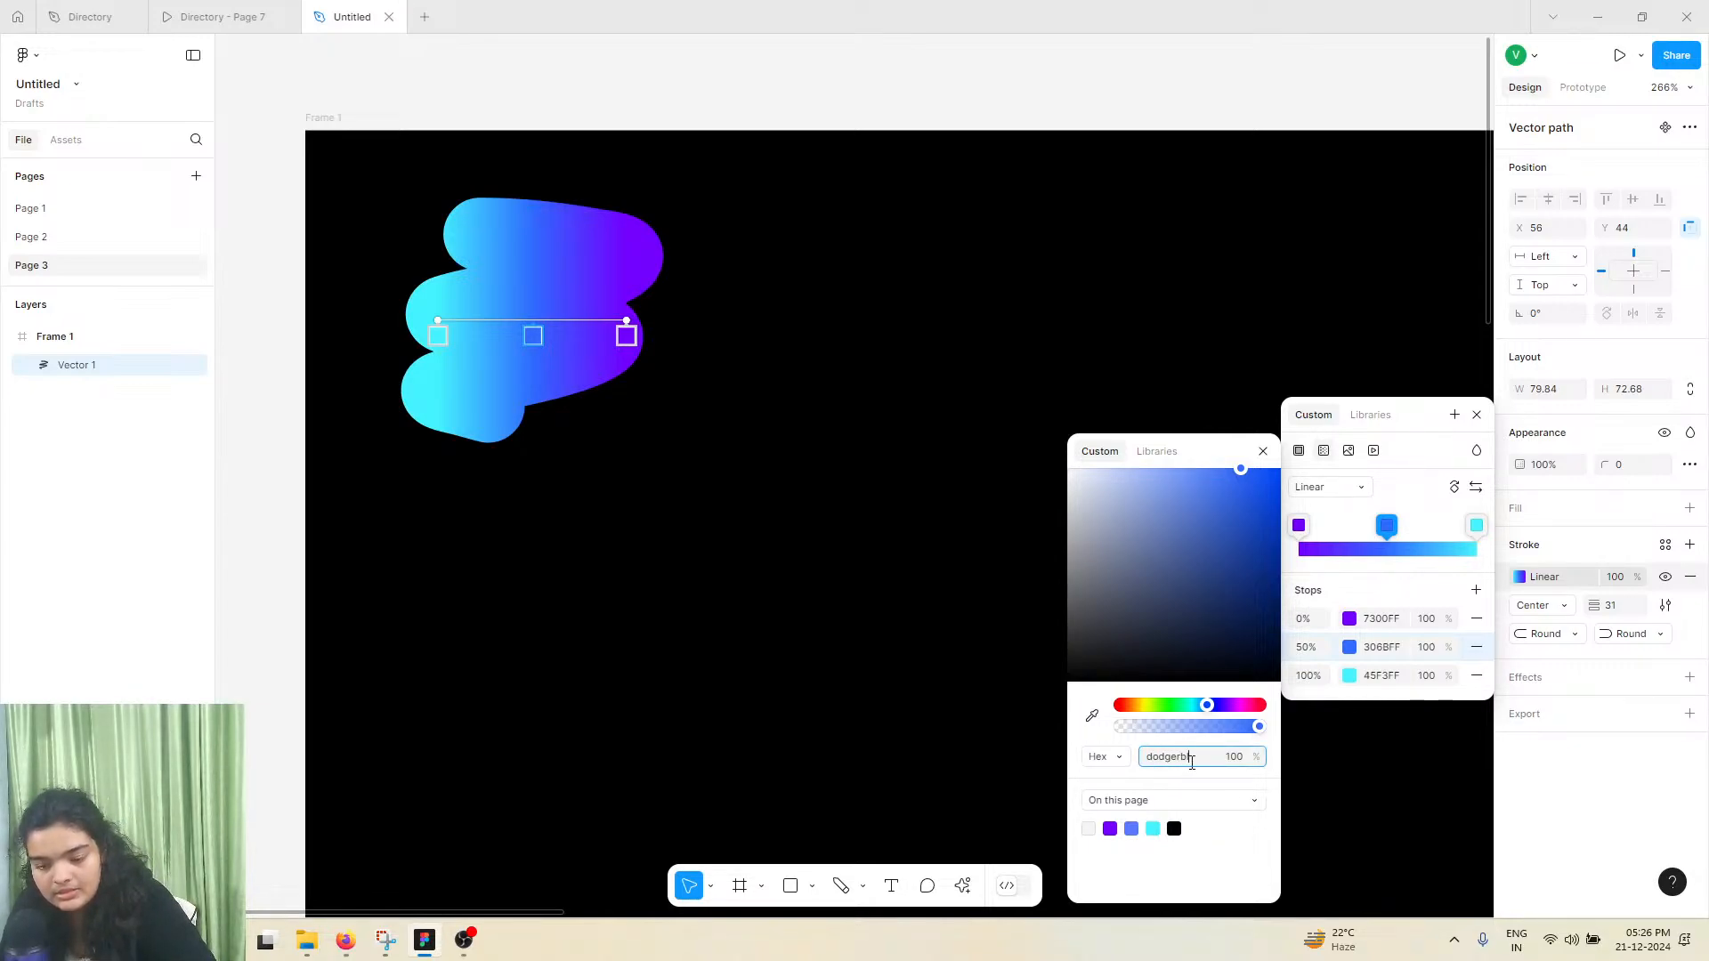
text(odgerblue)
key(Return)
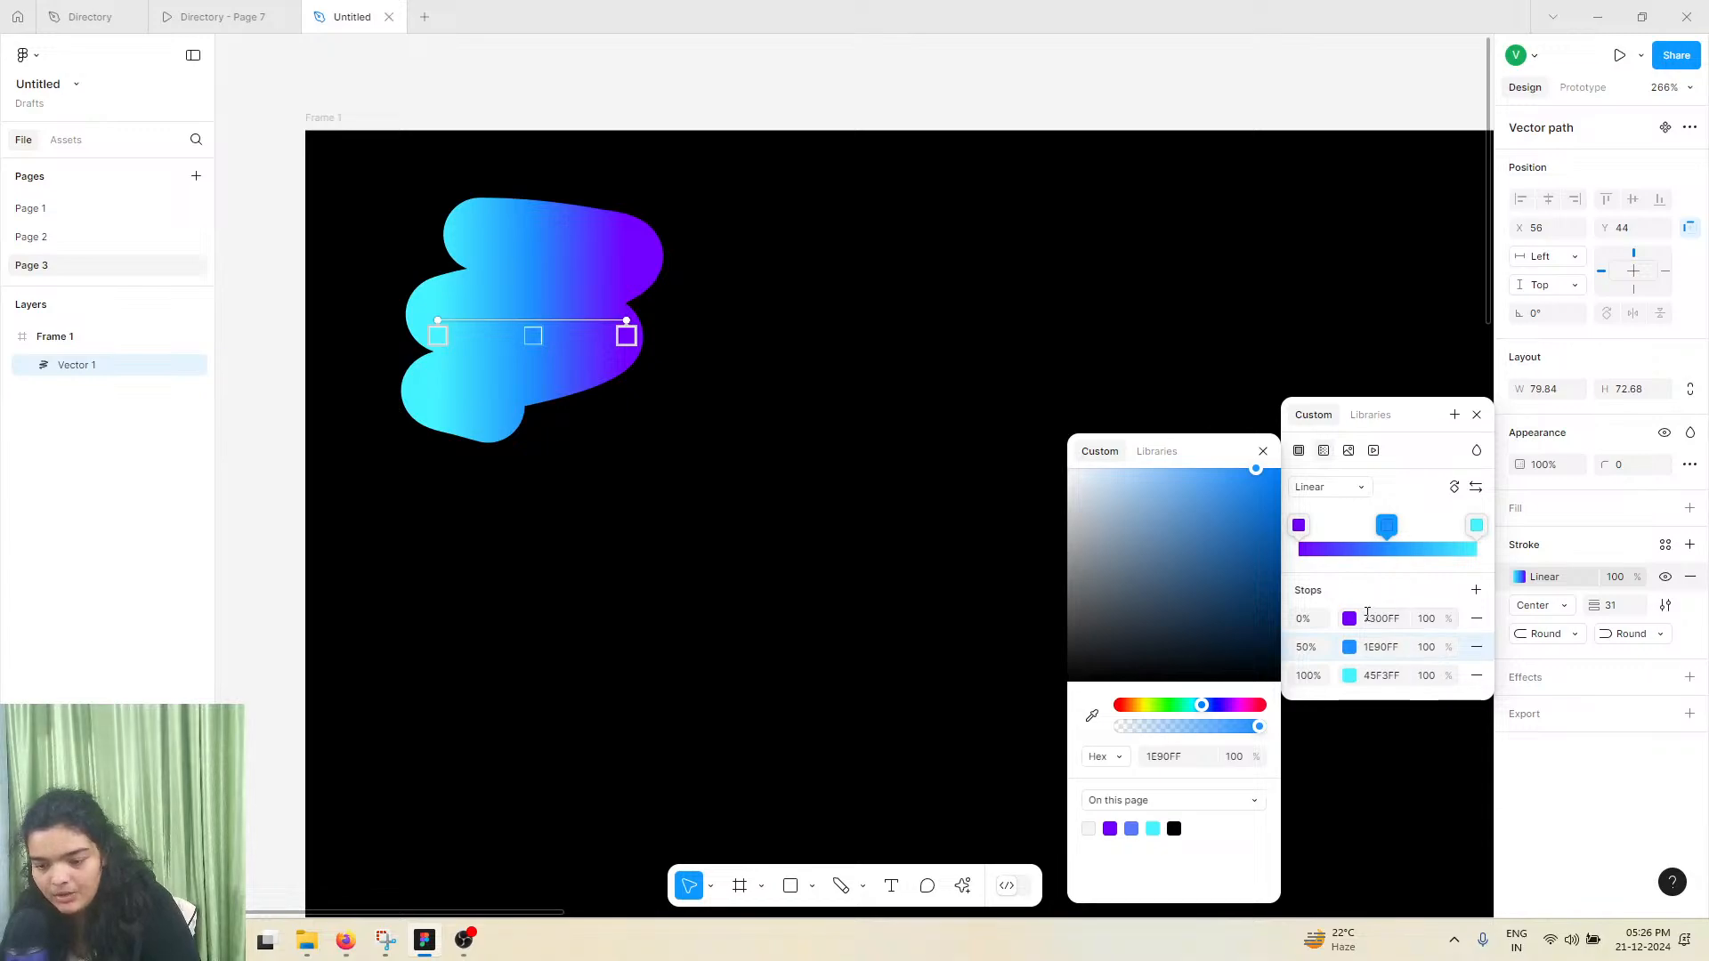
Set the gradient's 100% stop to the named color cyan
click(1371, 674)
text(ey)
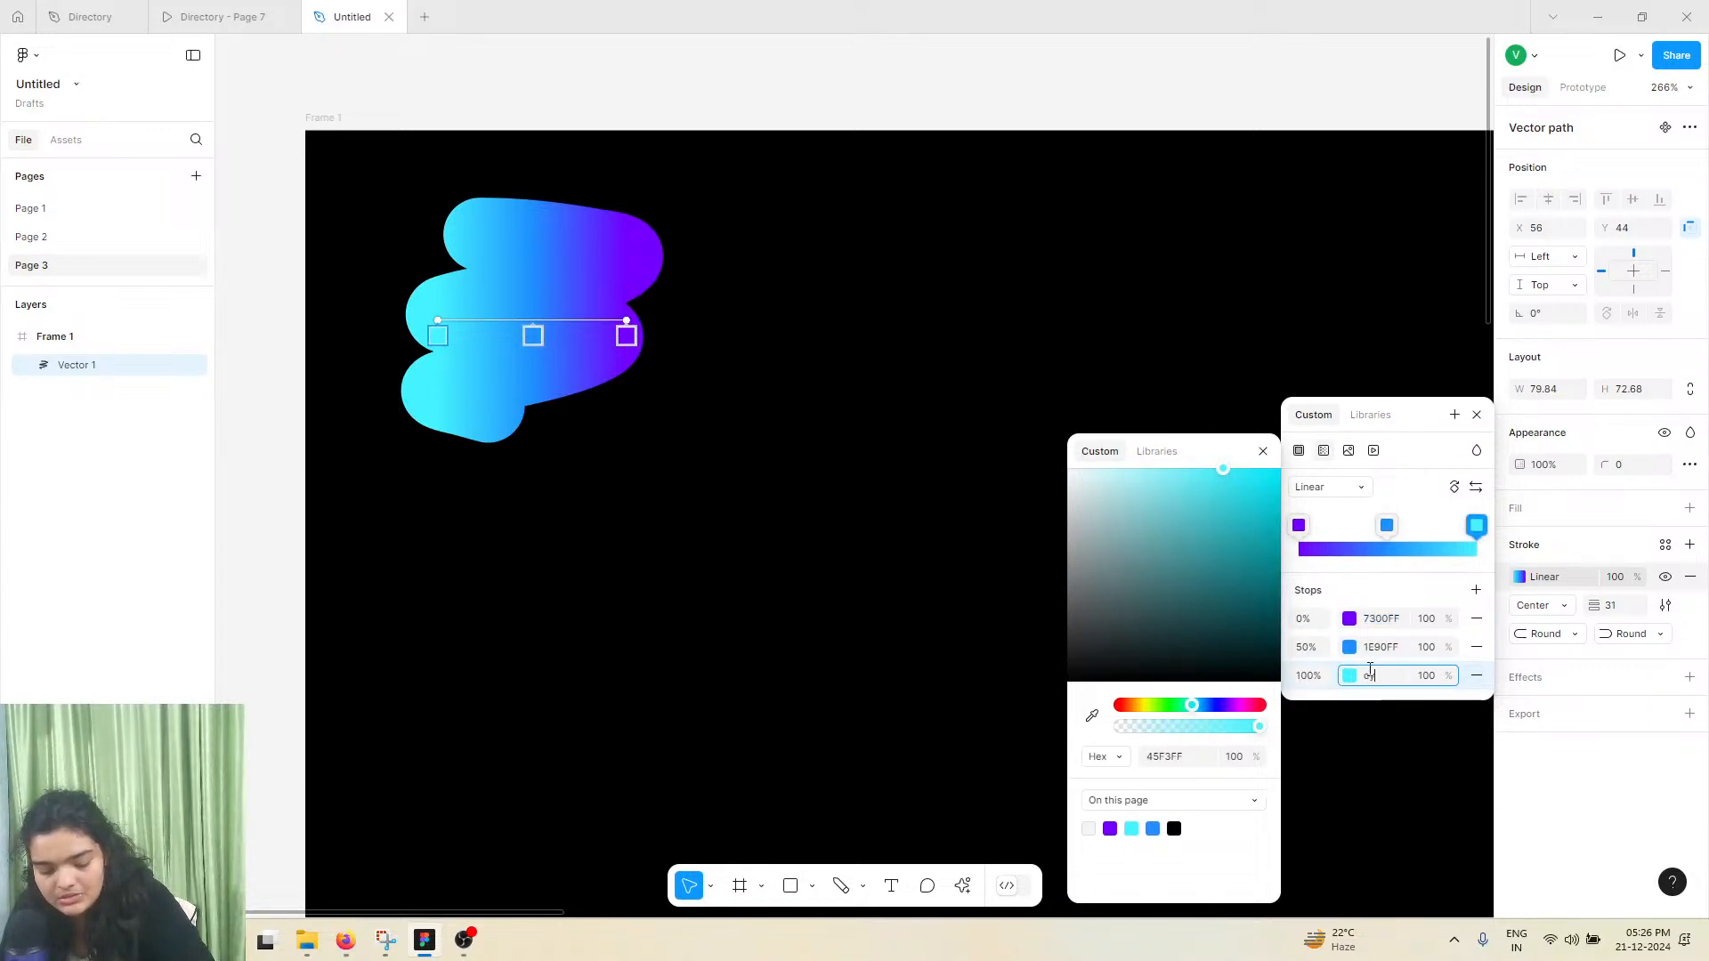
text(an)
key(Return)
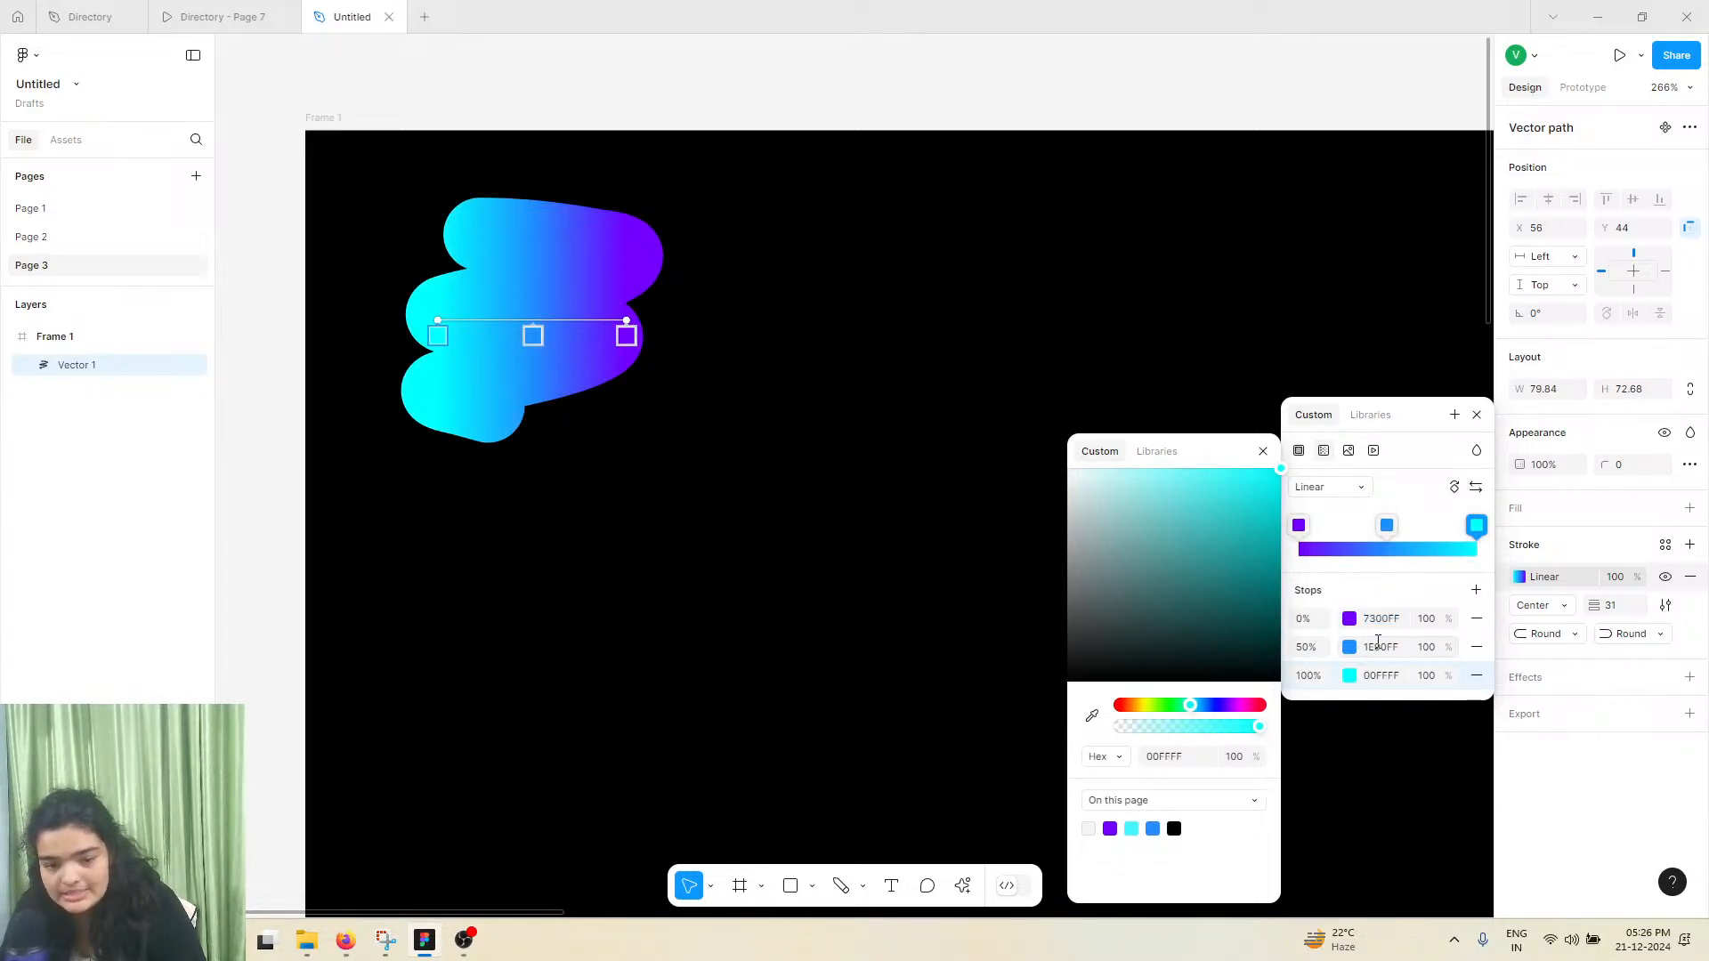
Try the named color purple on the gradient's 0% stop, undo the change and deselect the scribble
click(1379, 621)
text(purok)
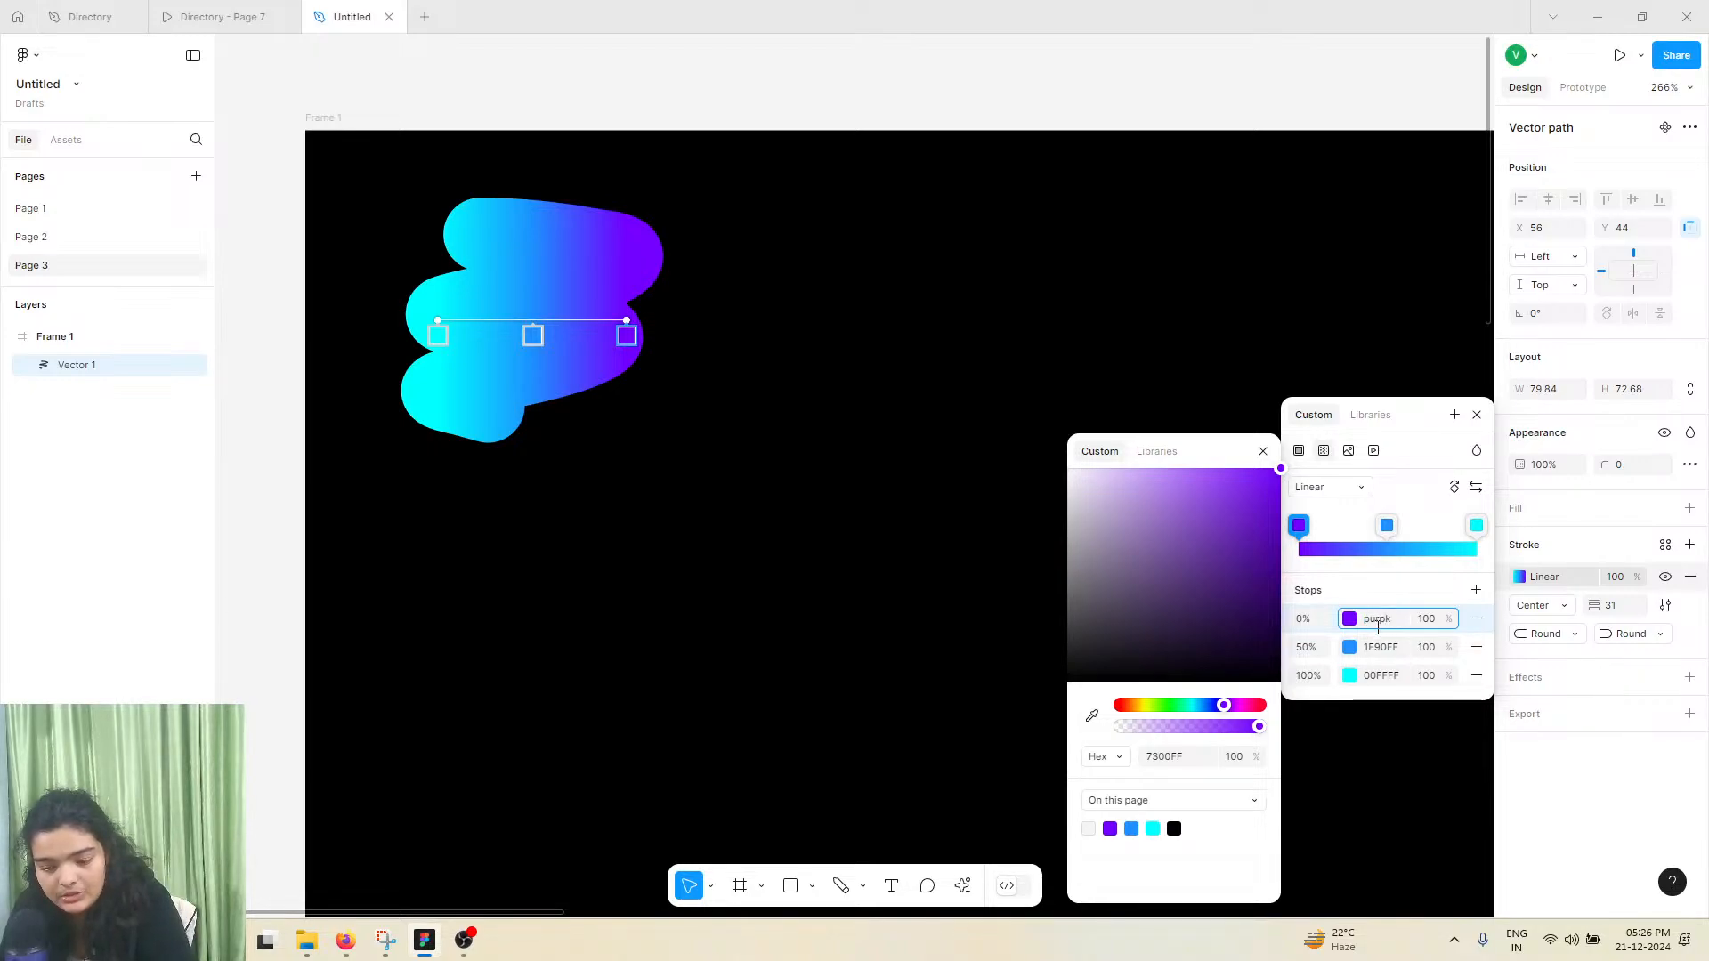
text(rpk)
key(BackSpace)
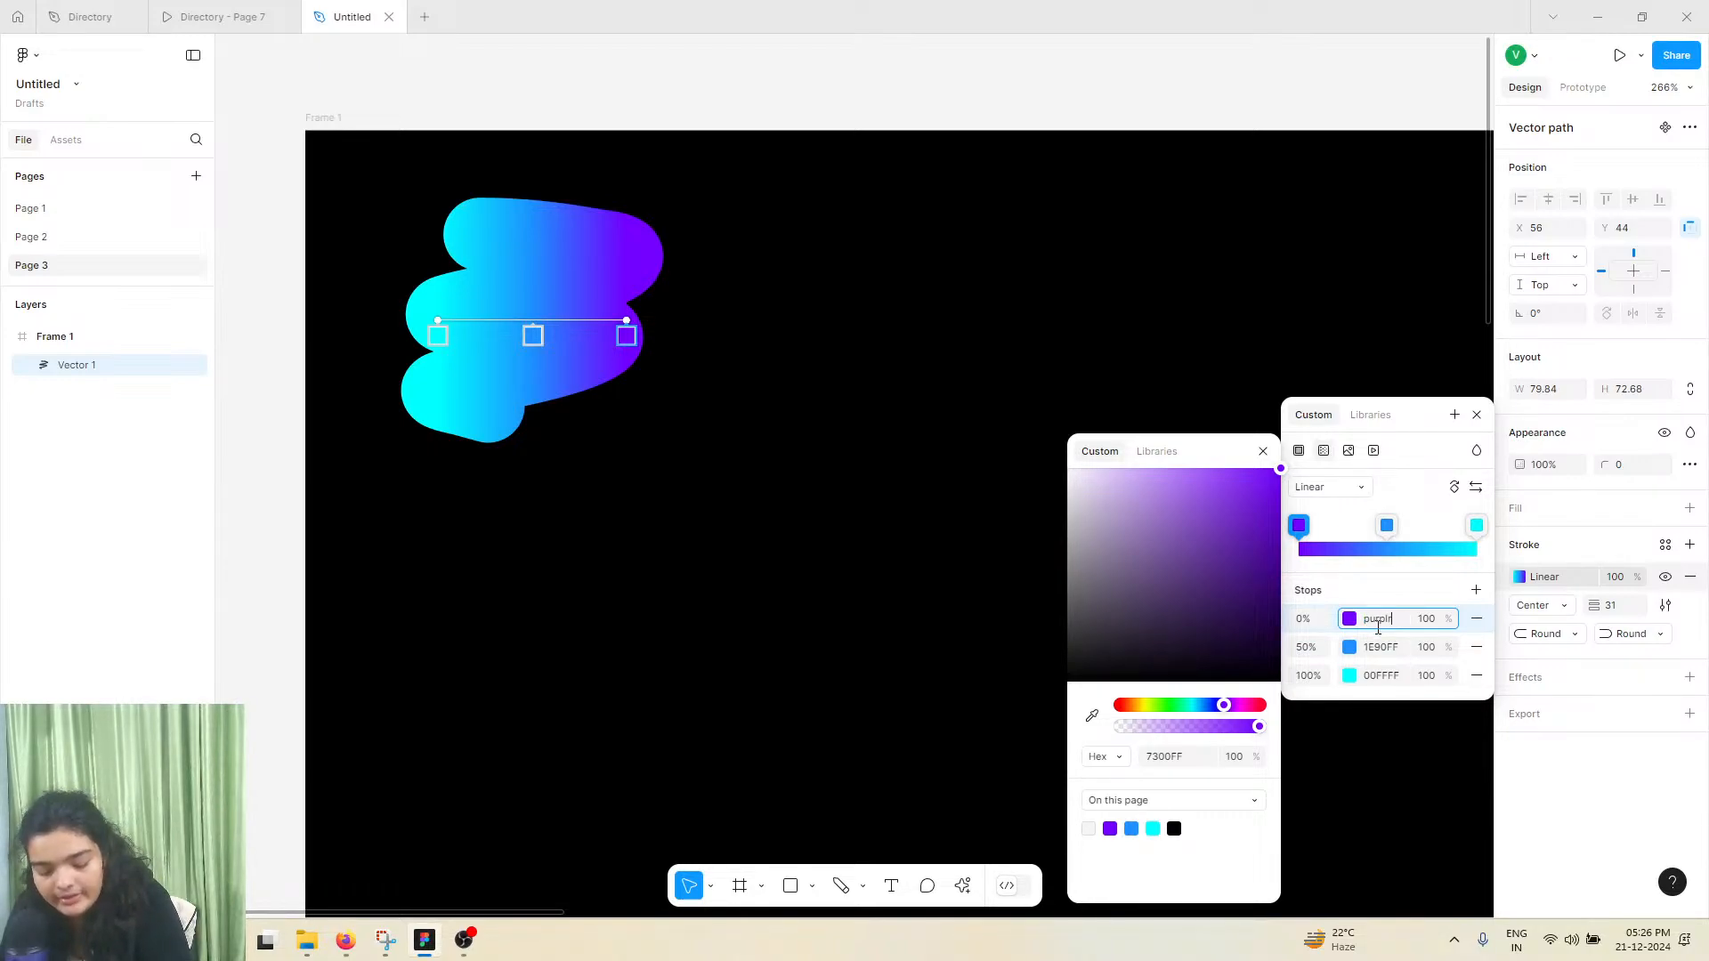
text(le)
key(Return)
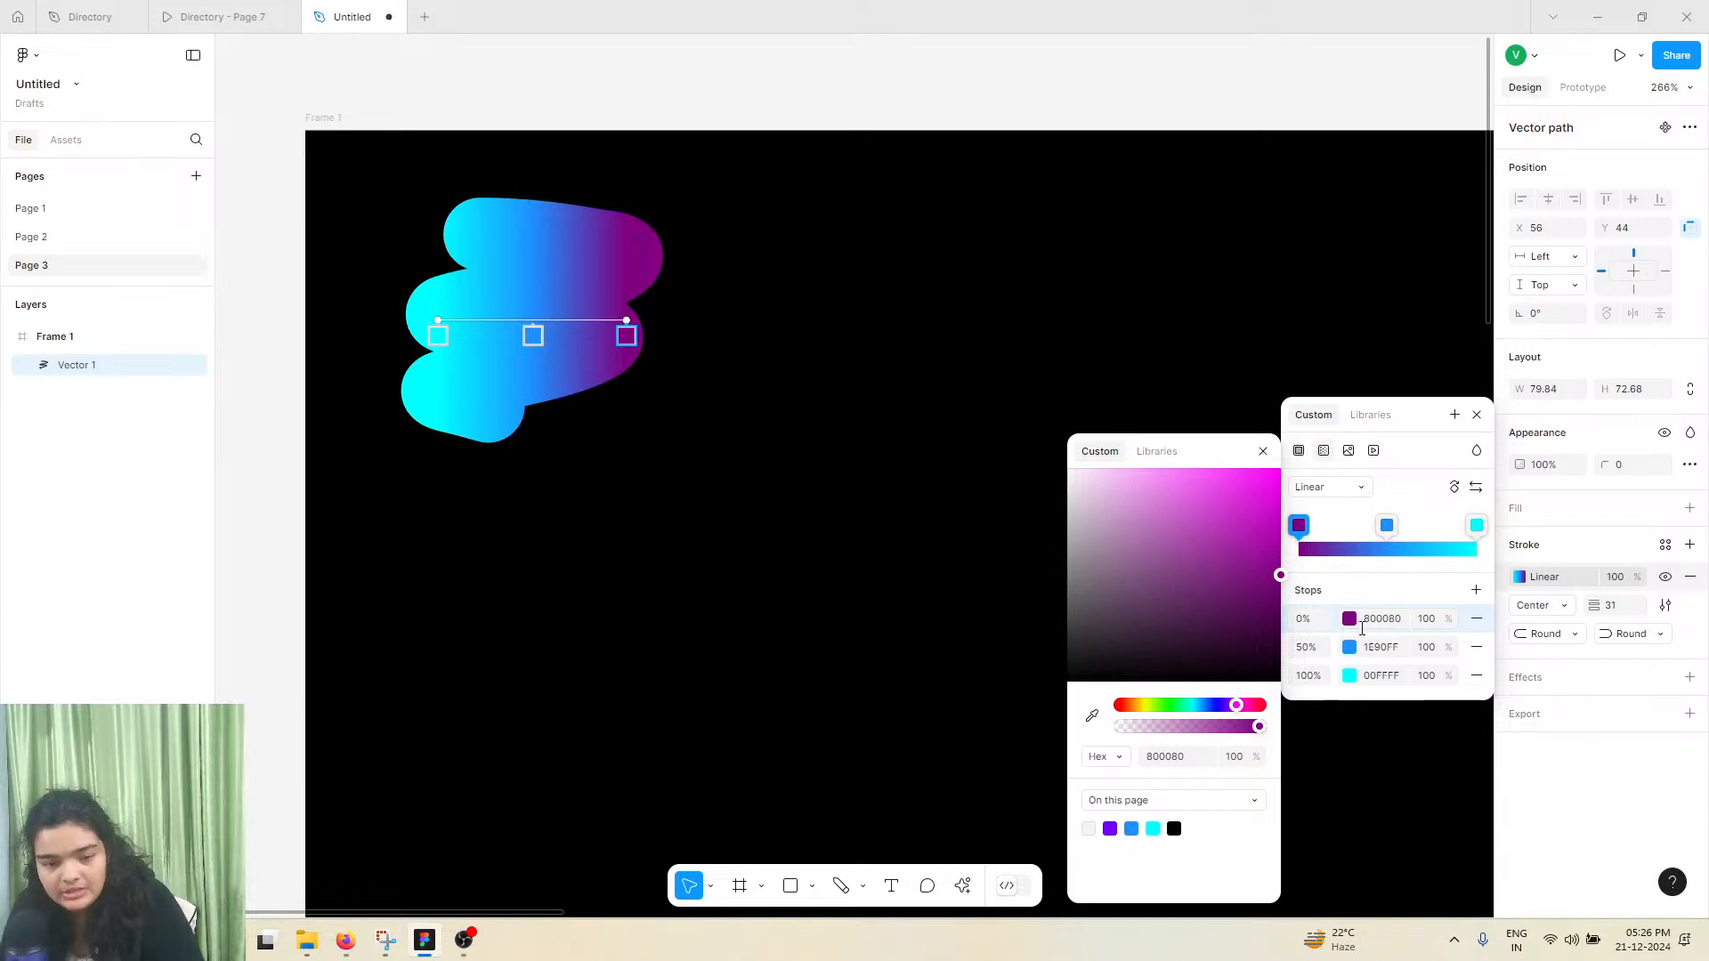
key(ctrl+z)
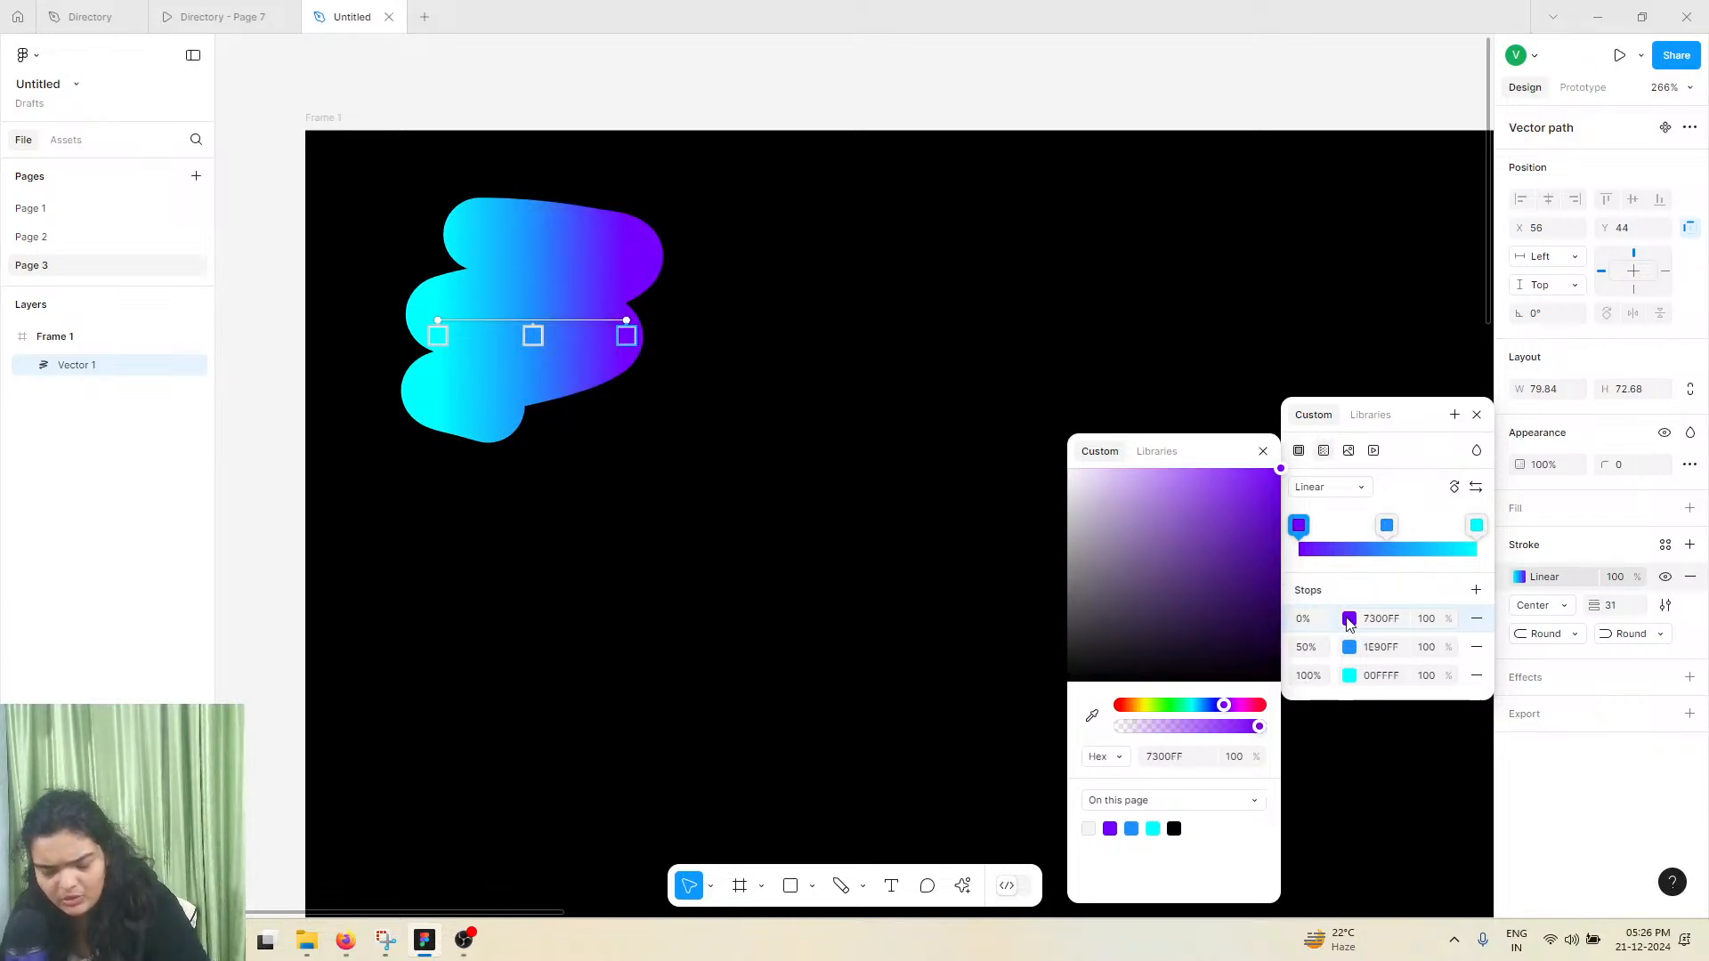
click(794, 328)
click(794, 328)
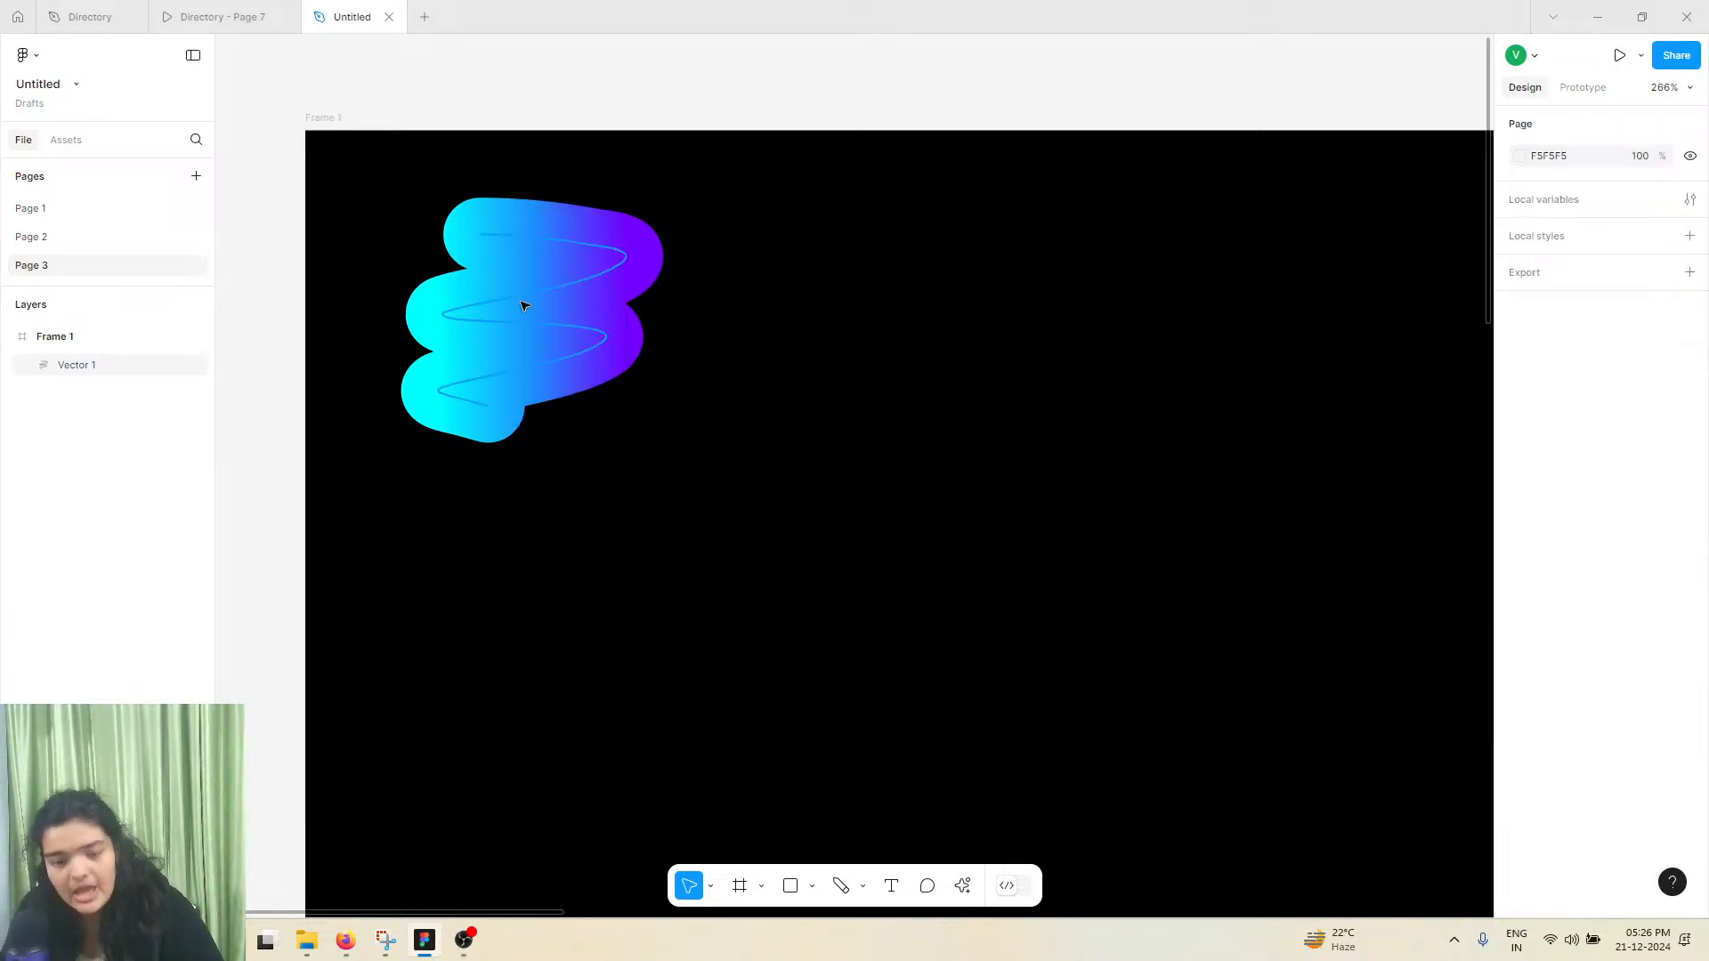
Save the scribble's stroke gradient as a reusable color style named "gradient"
click(524, 306)
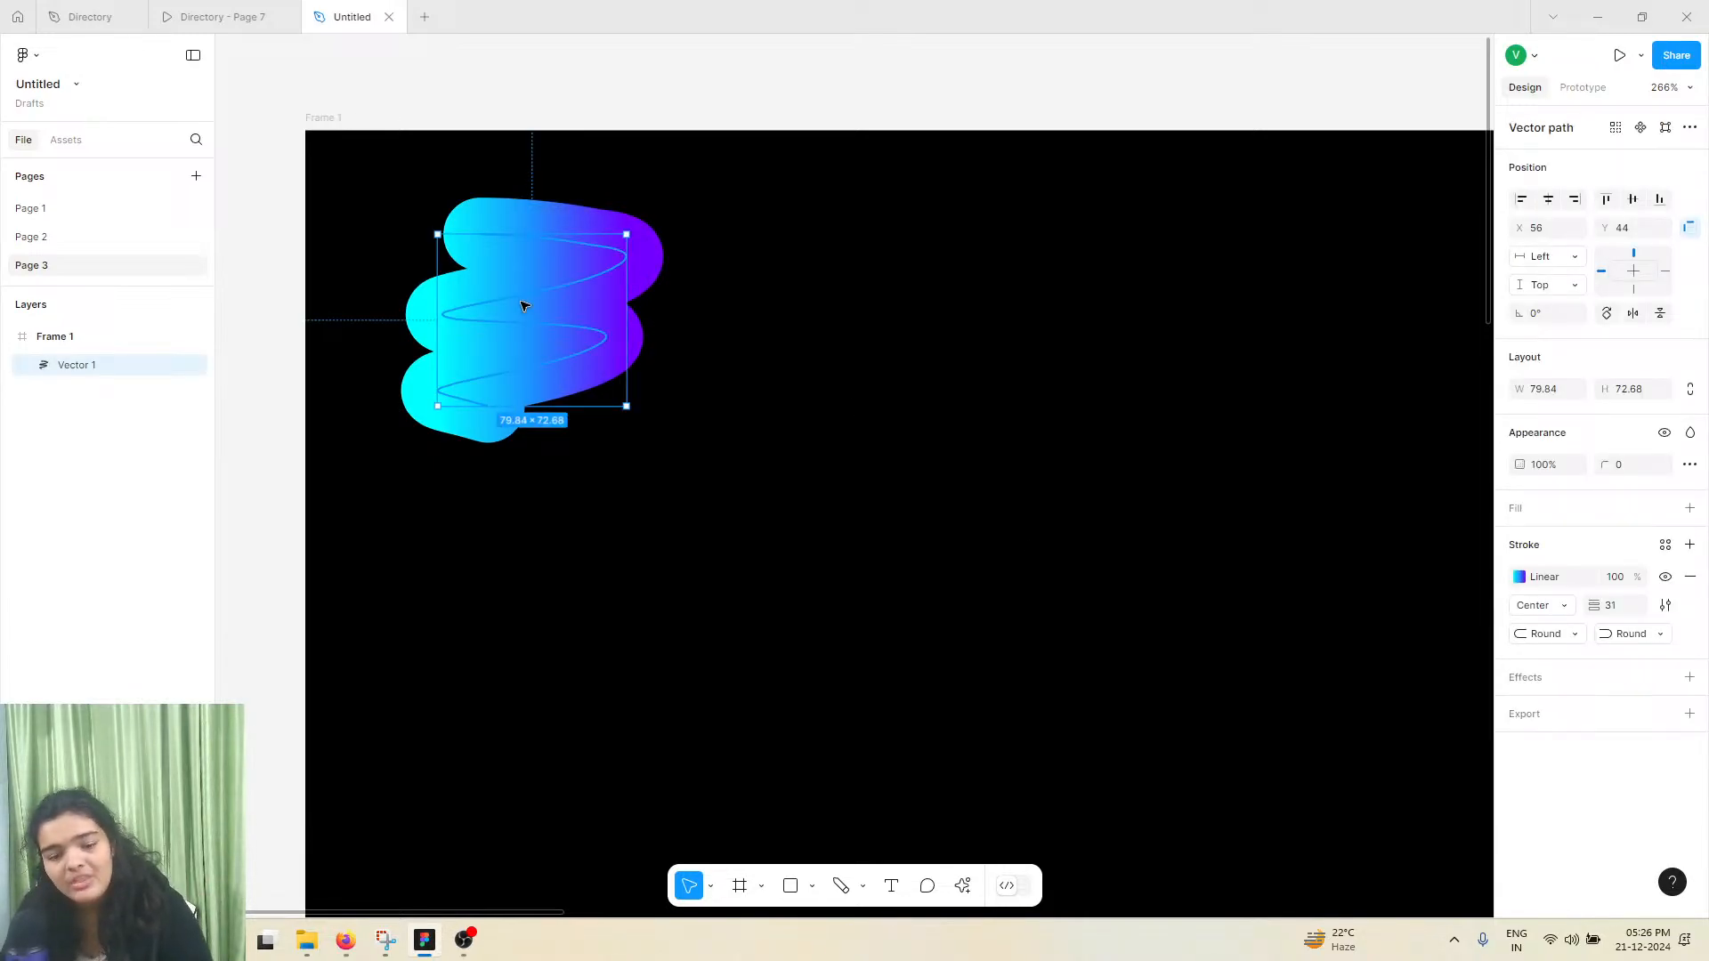
click(1665, 544)
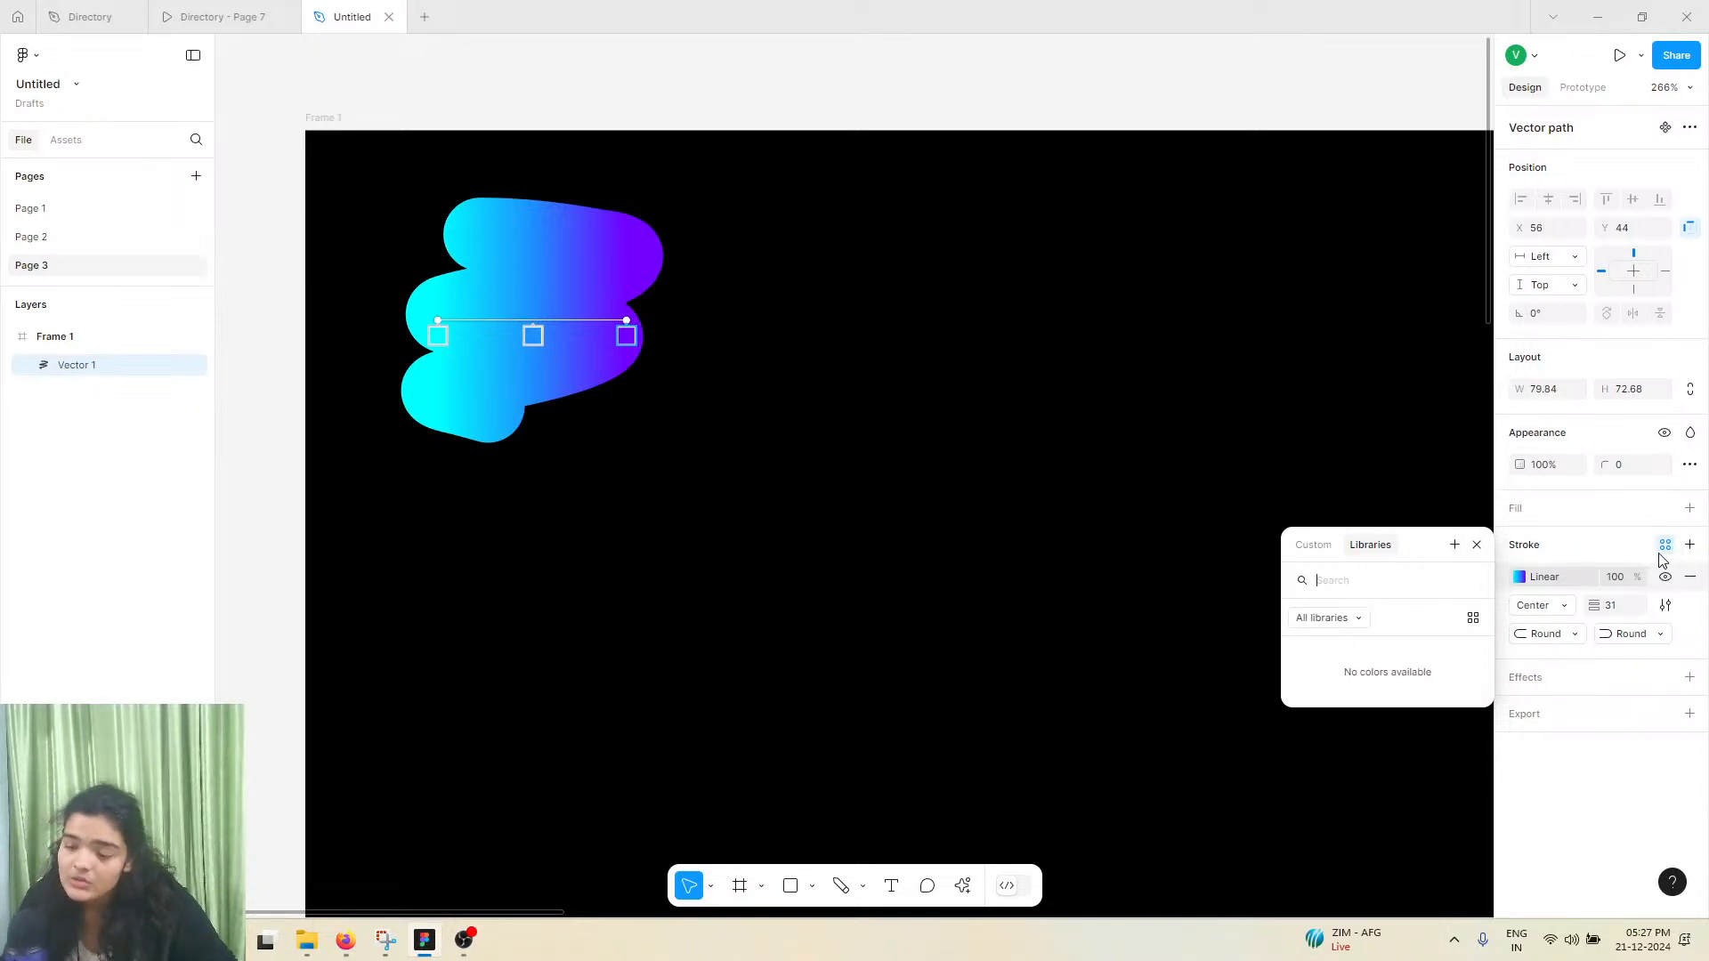
click(1454, 544)
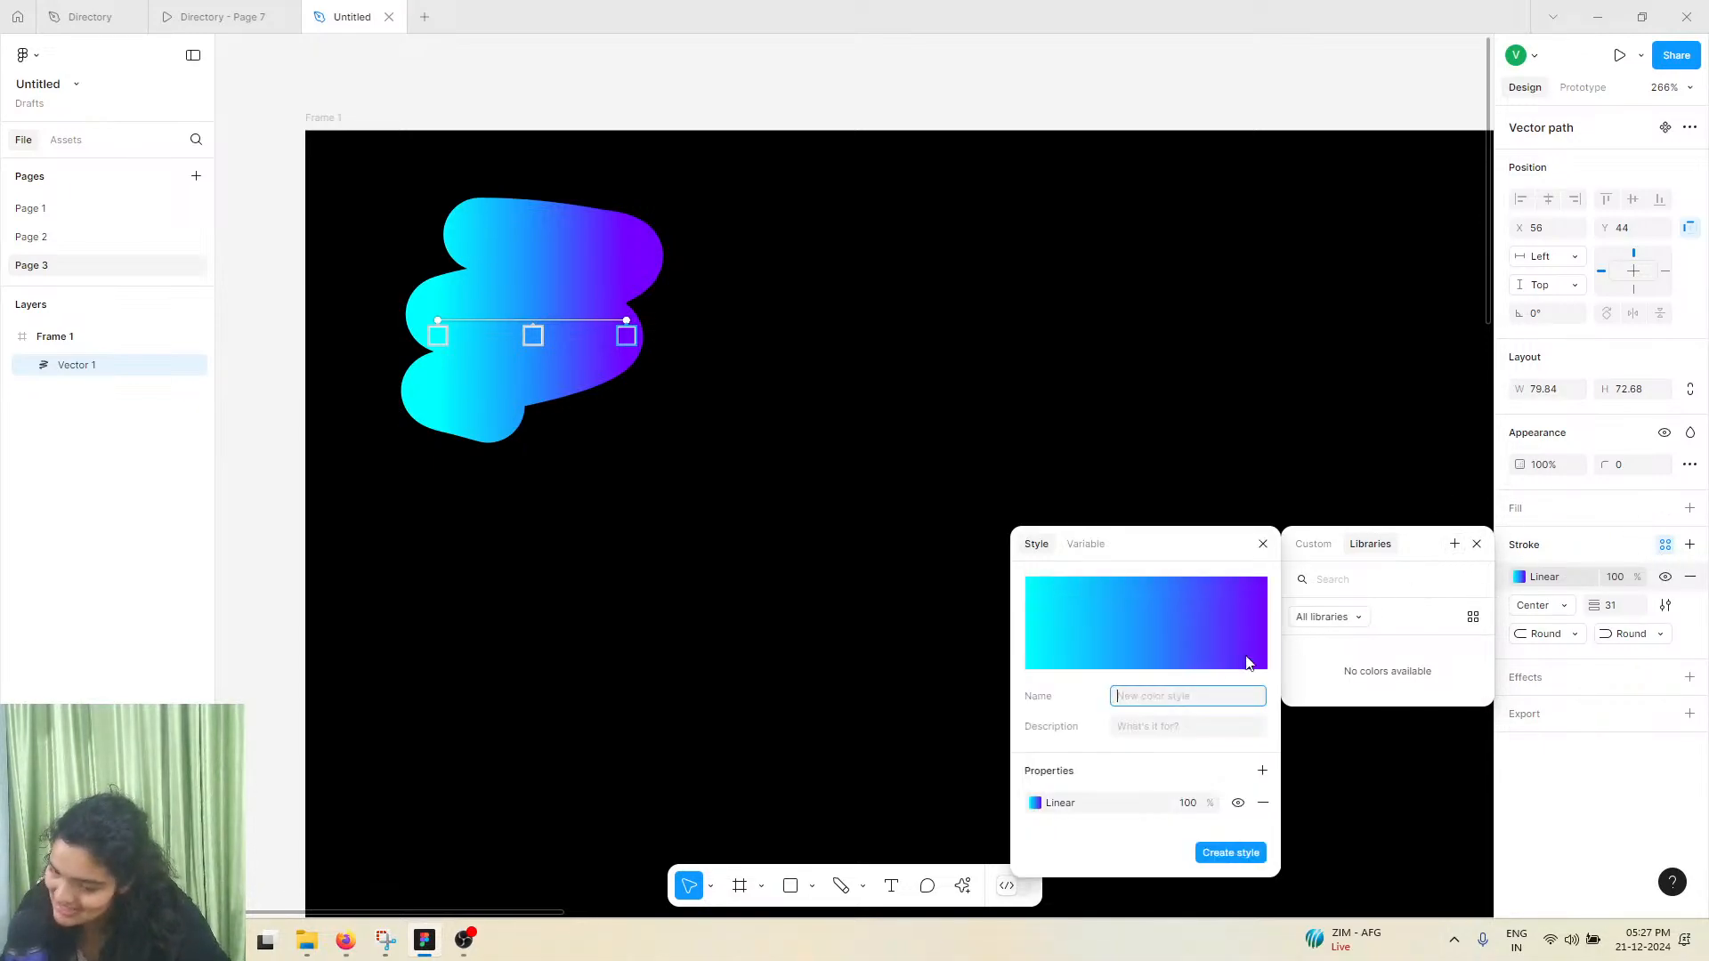
text(gradient)
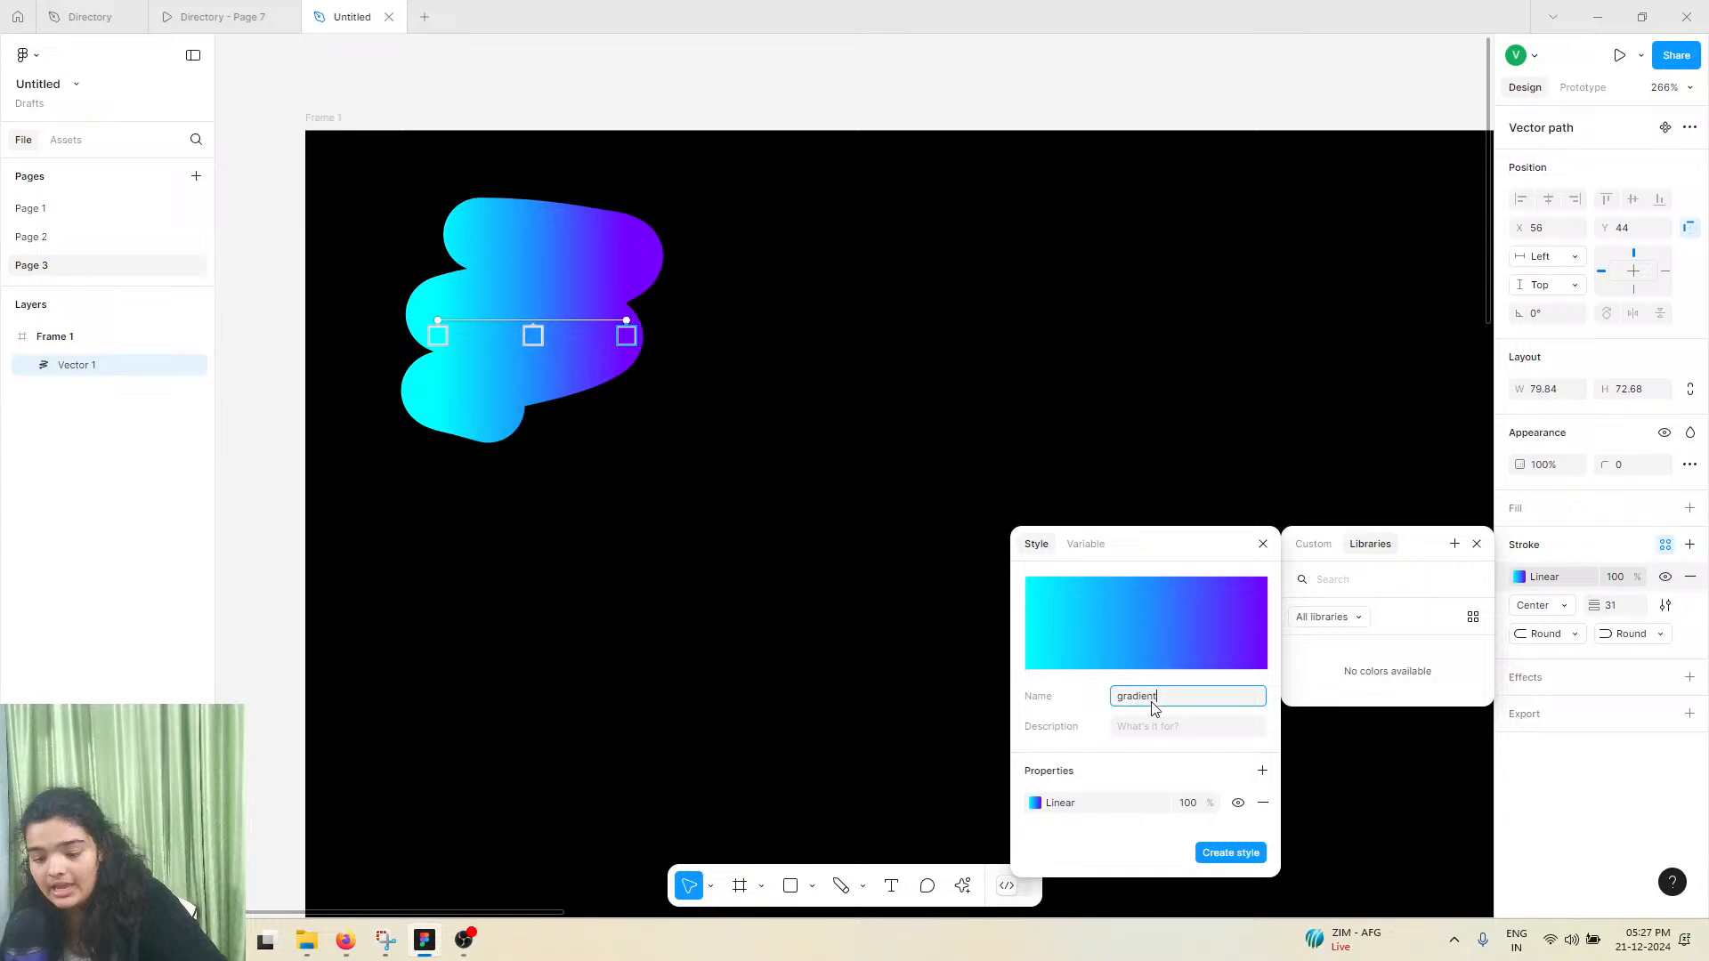
click(1221, 857)
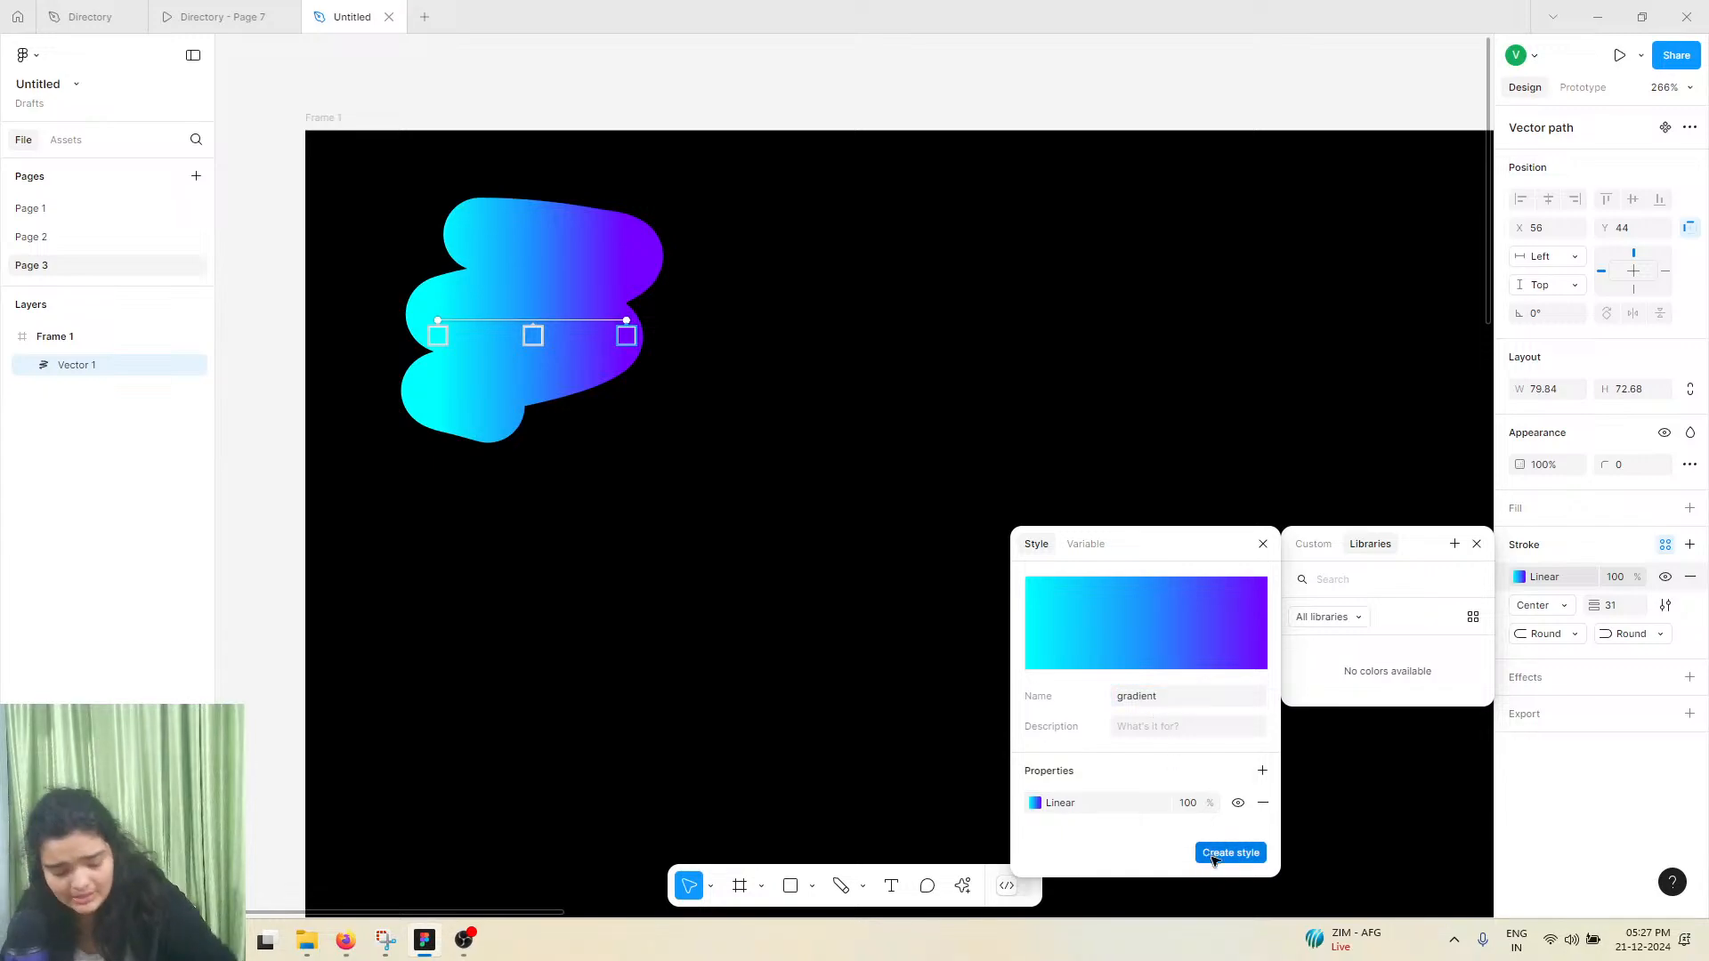
click(1476, 543)
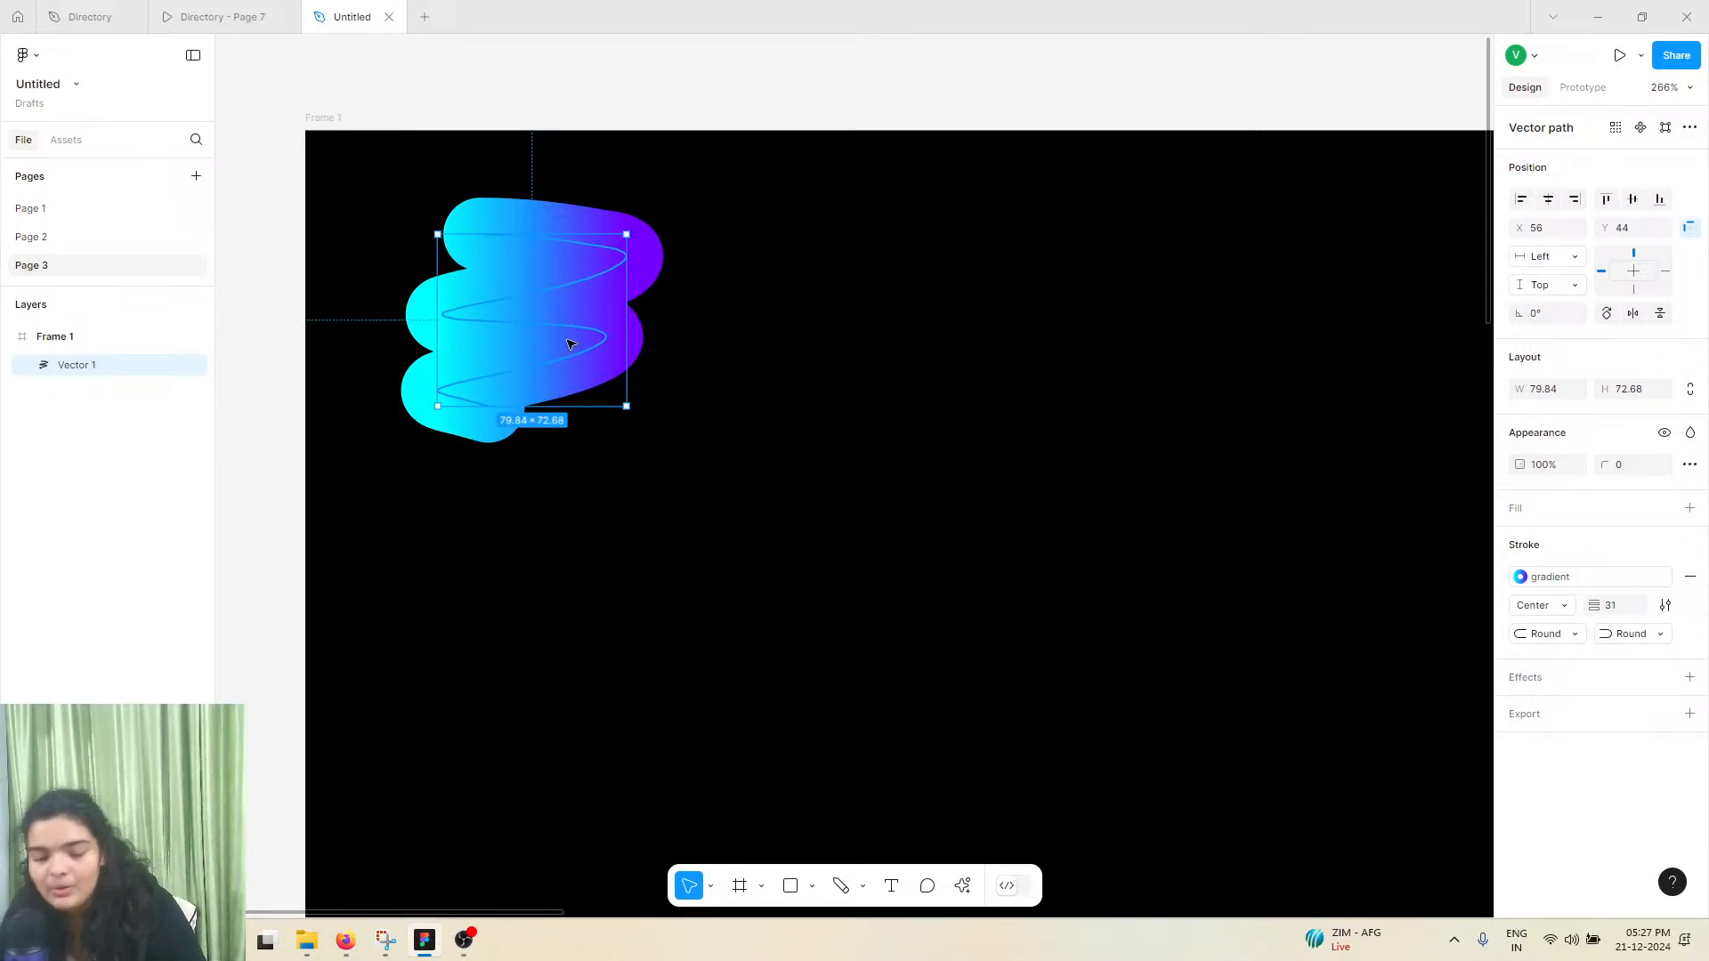
Check the Aurora AR prototype for reference and add the text "Aurora AR" beside the scribble logo at about X 203, Y 70
scroll(570, 344, down, 3)
scroll(564, 344, right, 2)
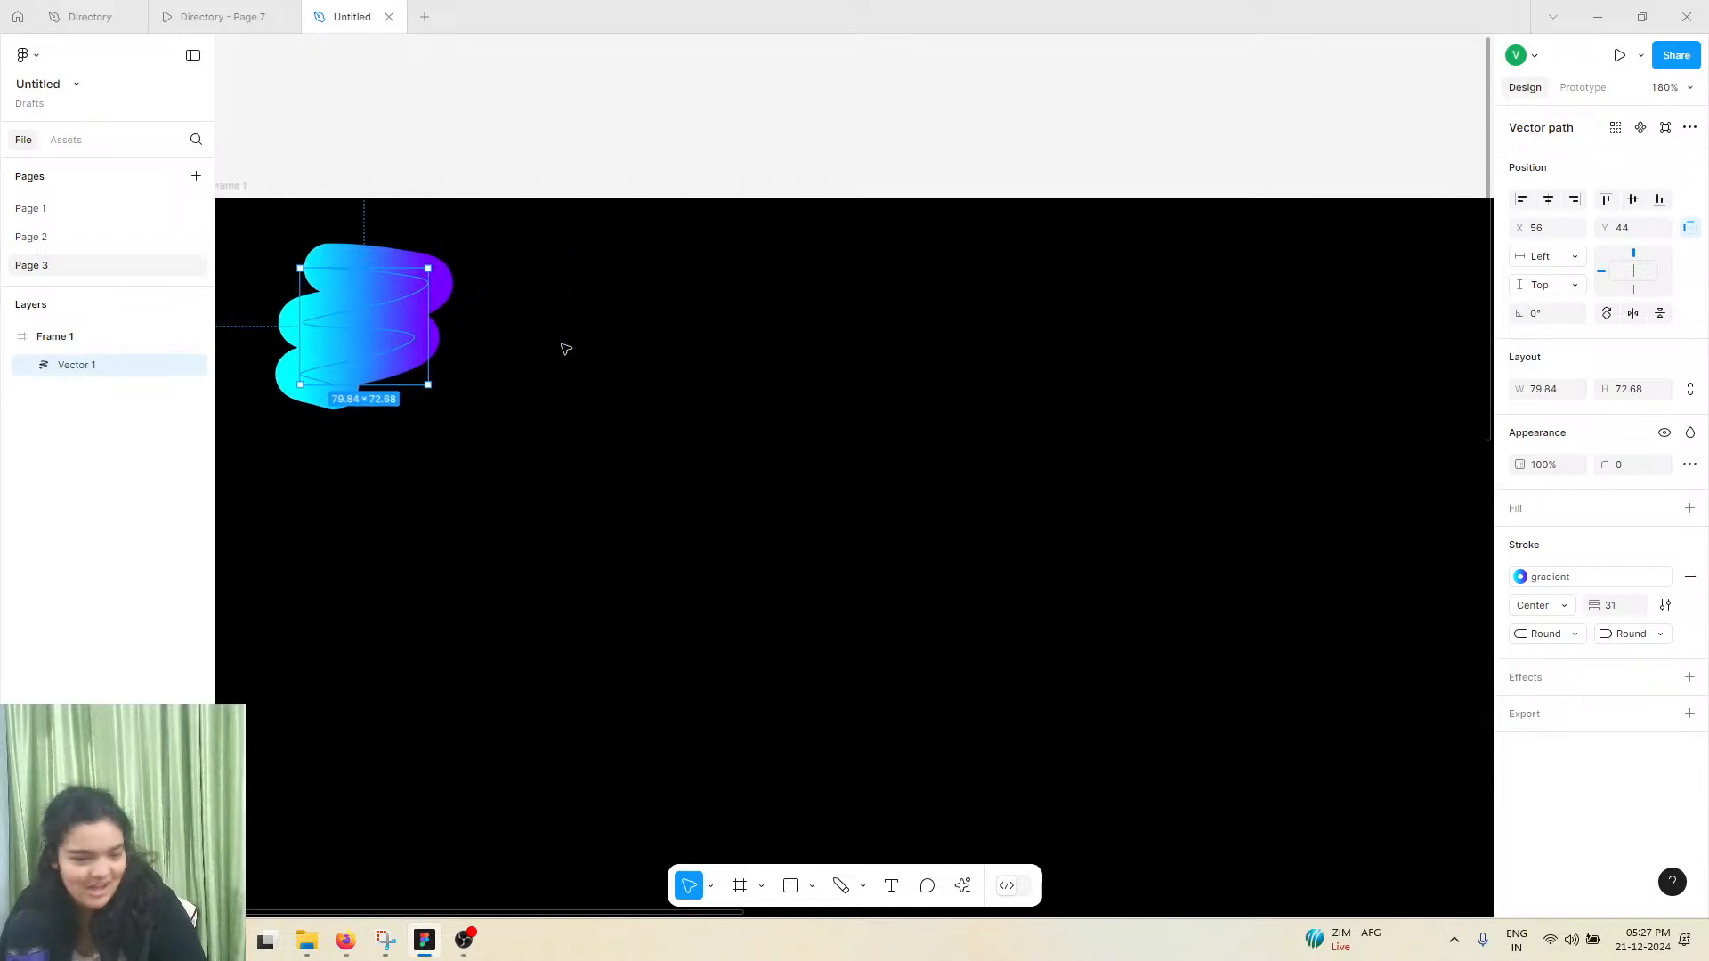
click(207, 10)
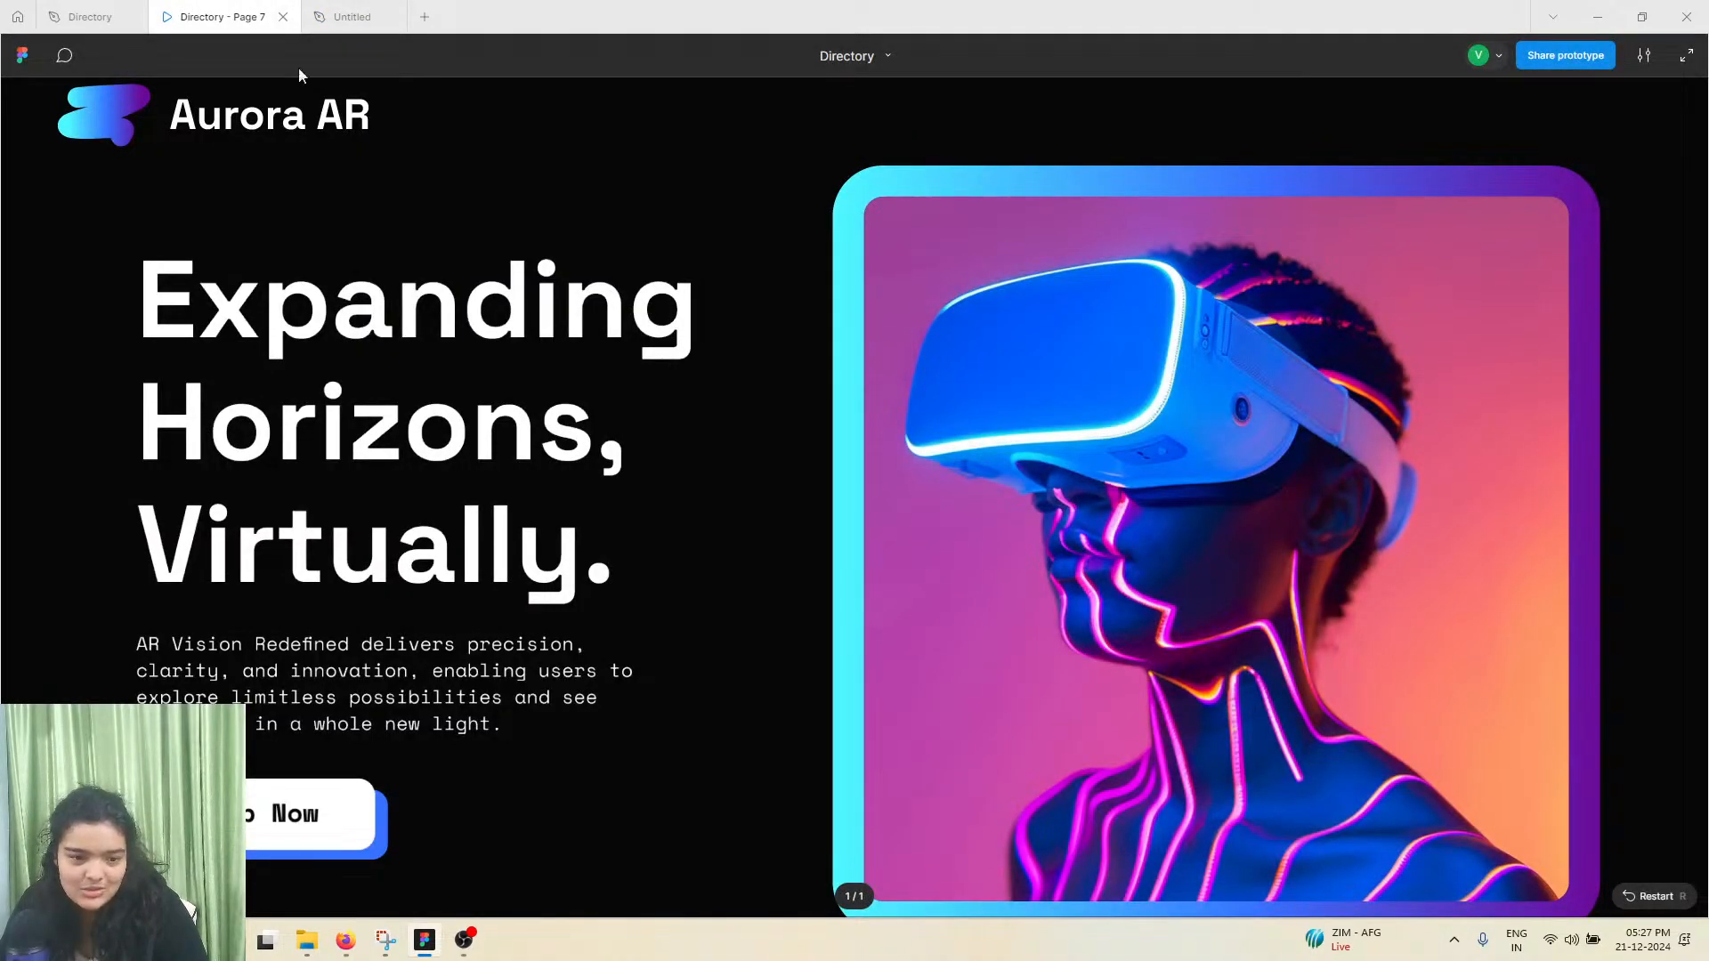
click(352, 16)
click(890, 887)
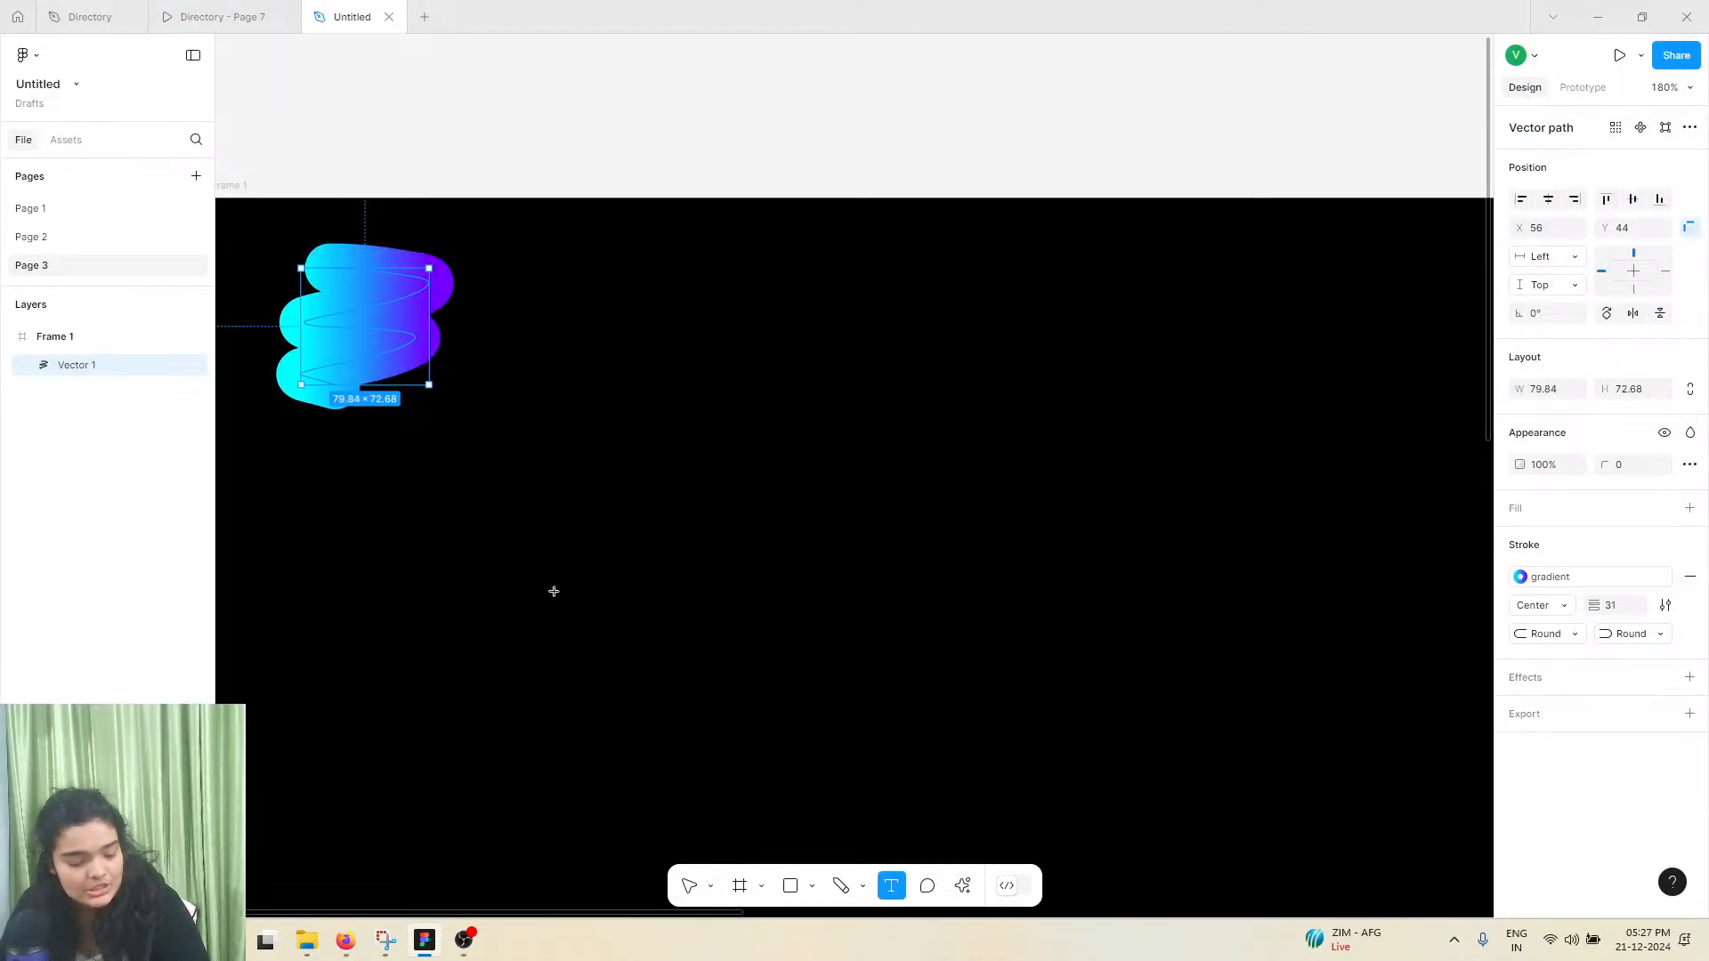
click(537, 309)
text(Aurr)
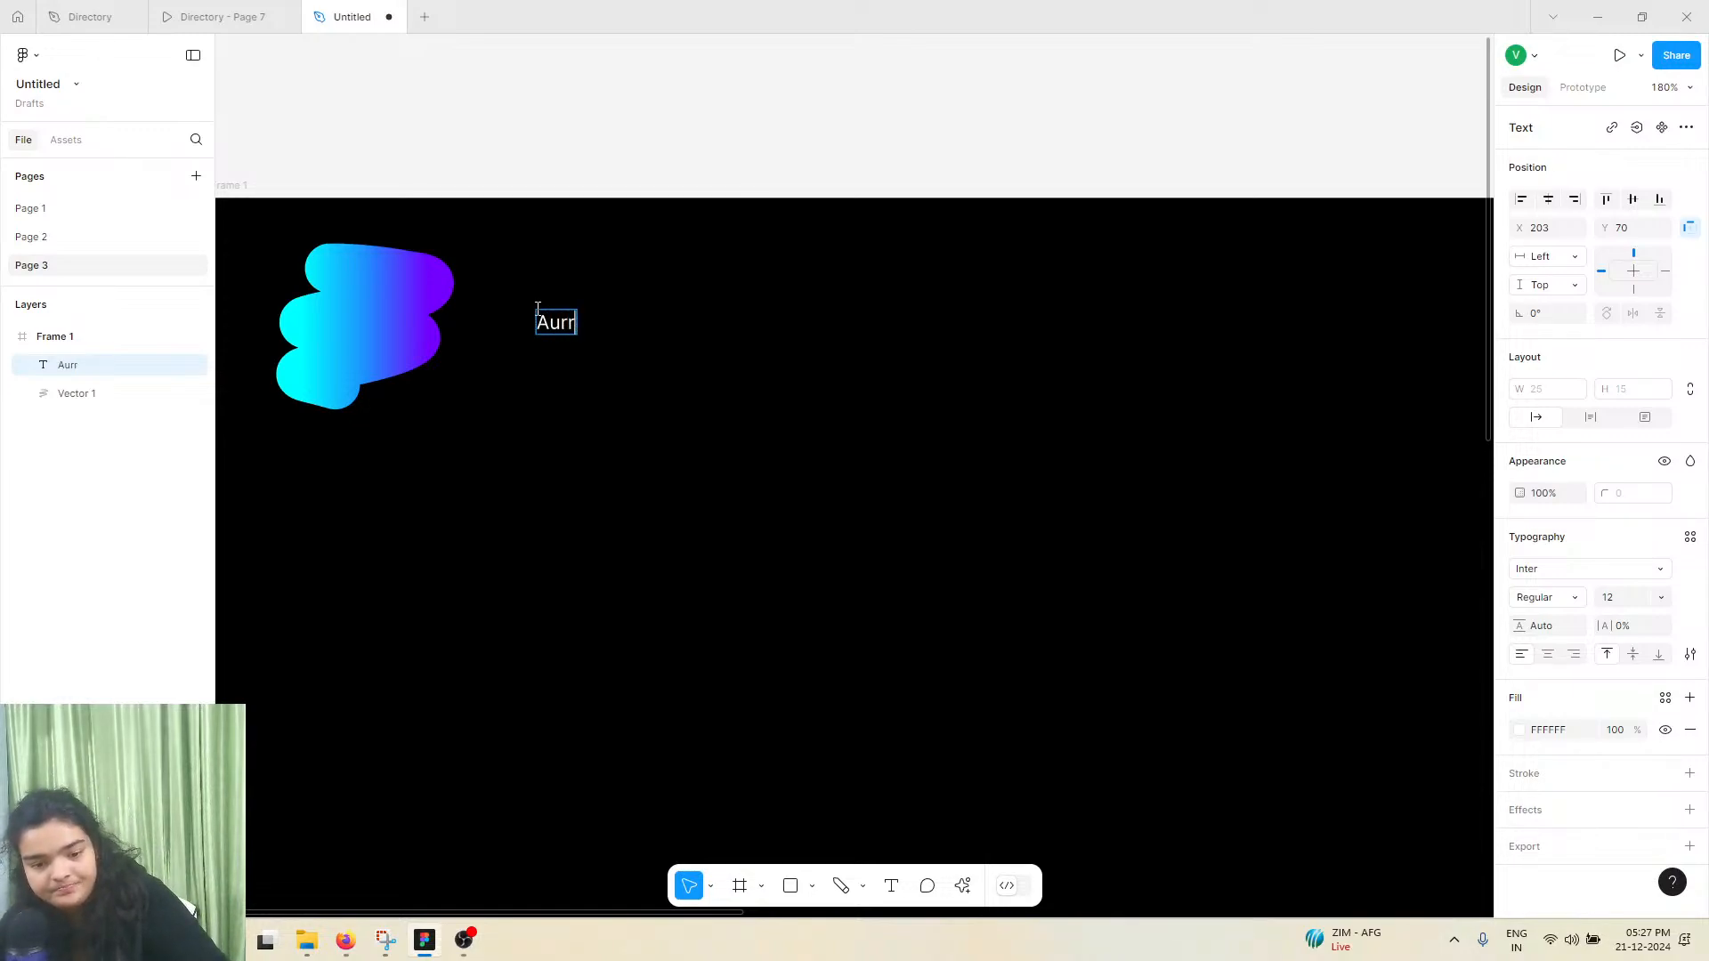
key(BackSpace)
text(ora )
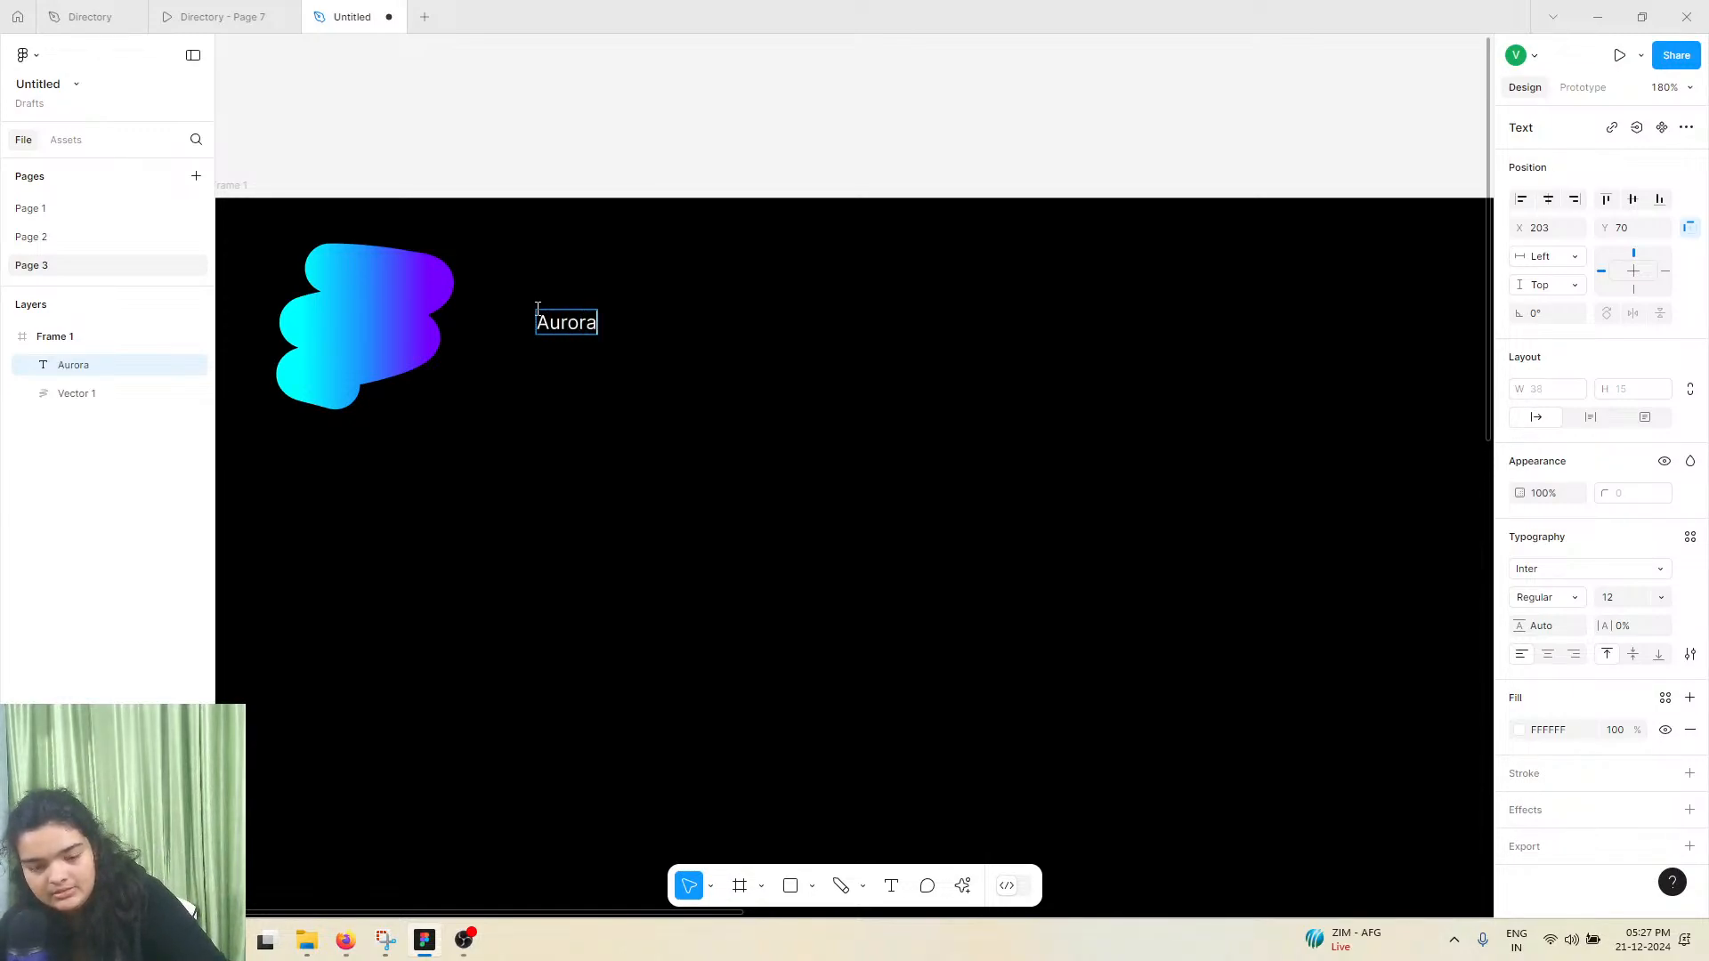
text(AR)
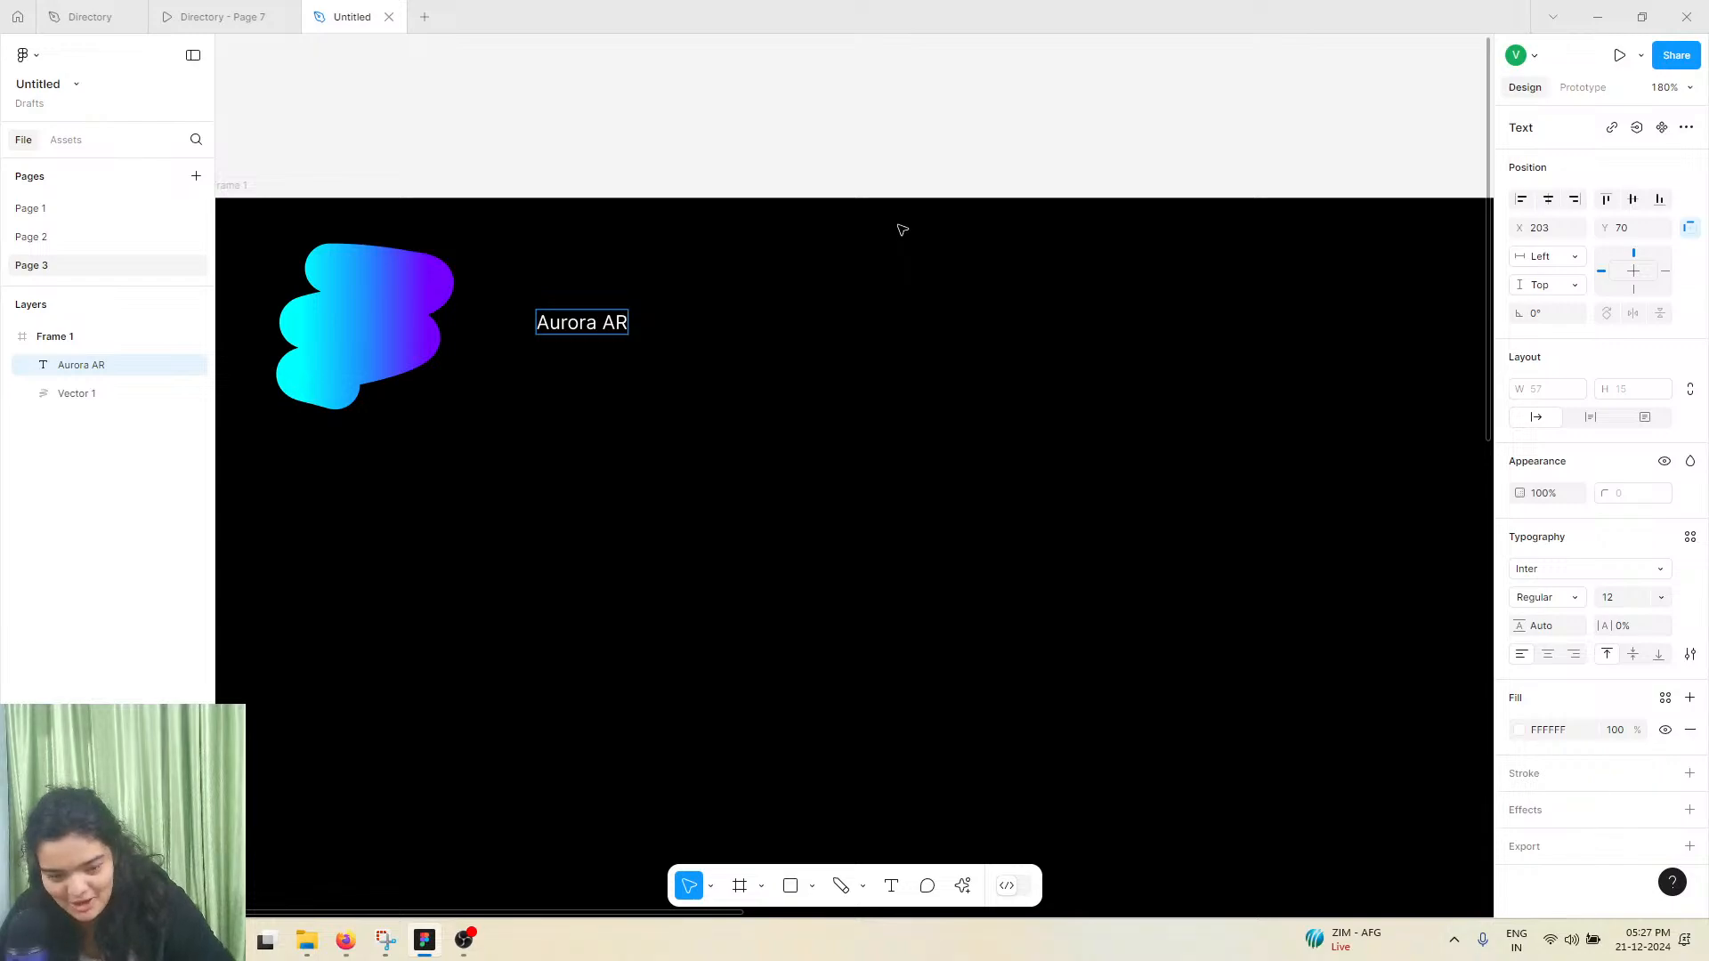
key(Escape)
Change the font of the "Aurora AR" text to Space Grotesk
click(1589, 574)
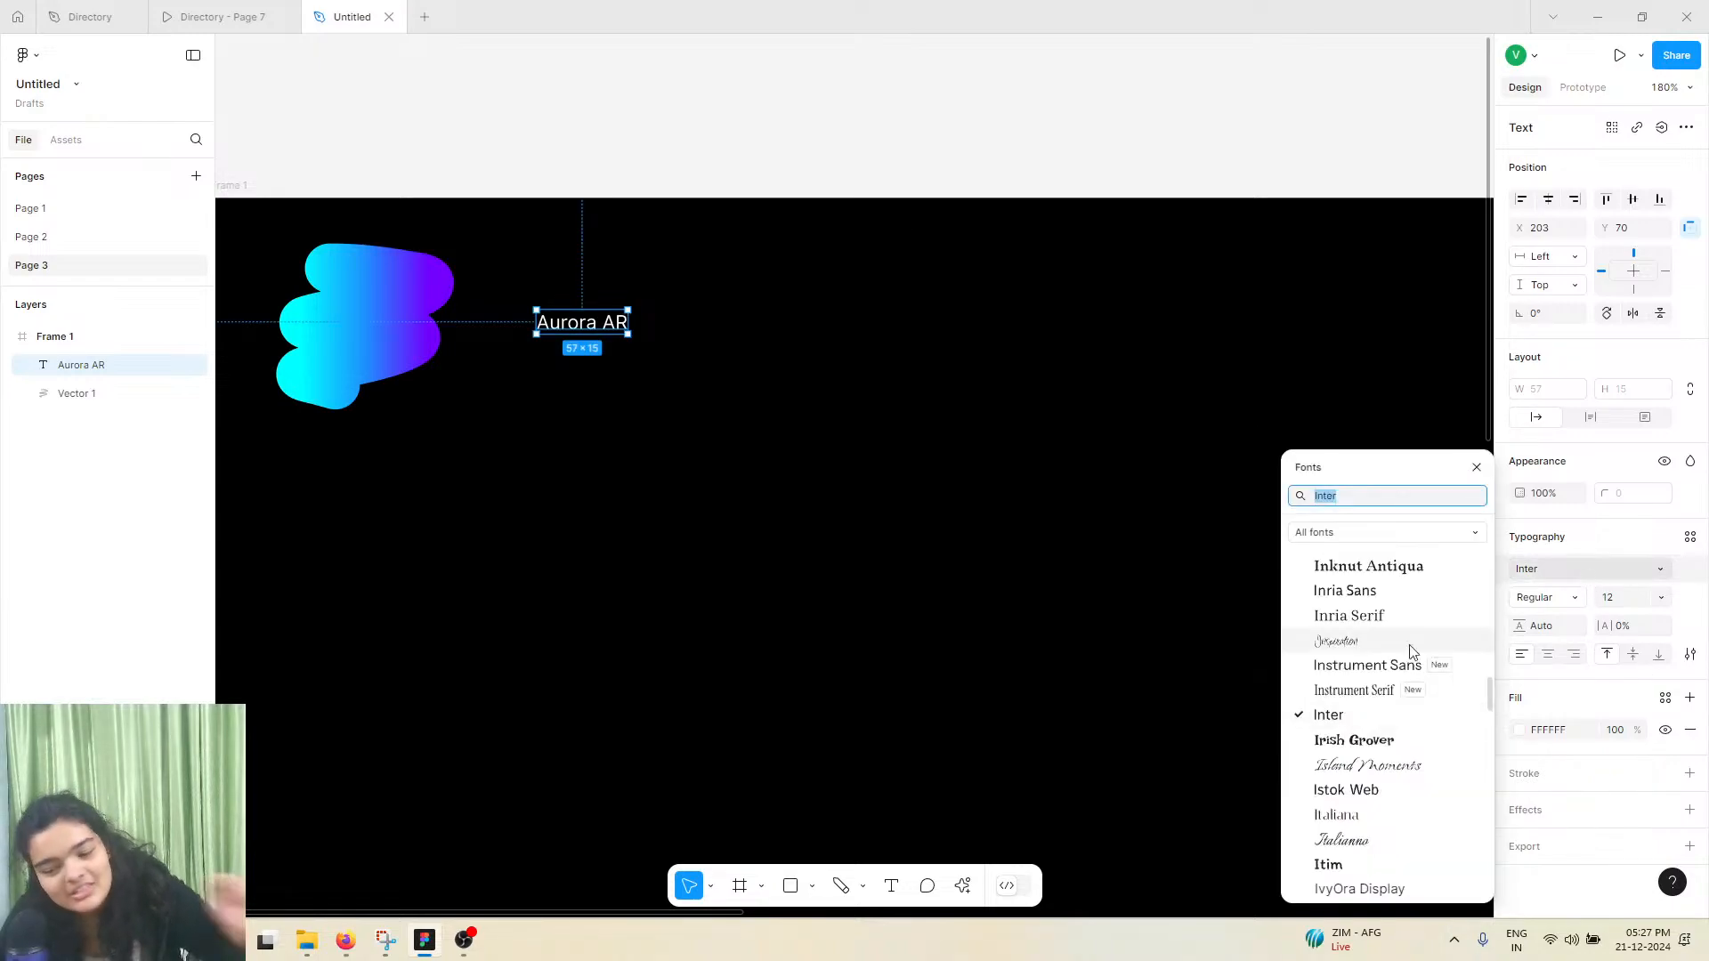
scroll(1385, 756, down, 1)
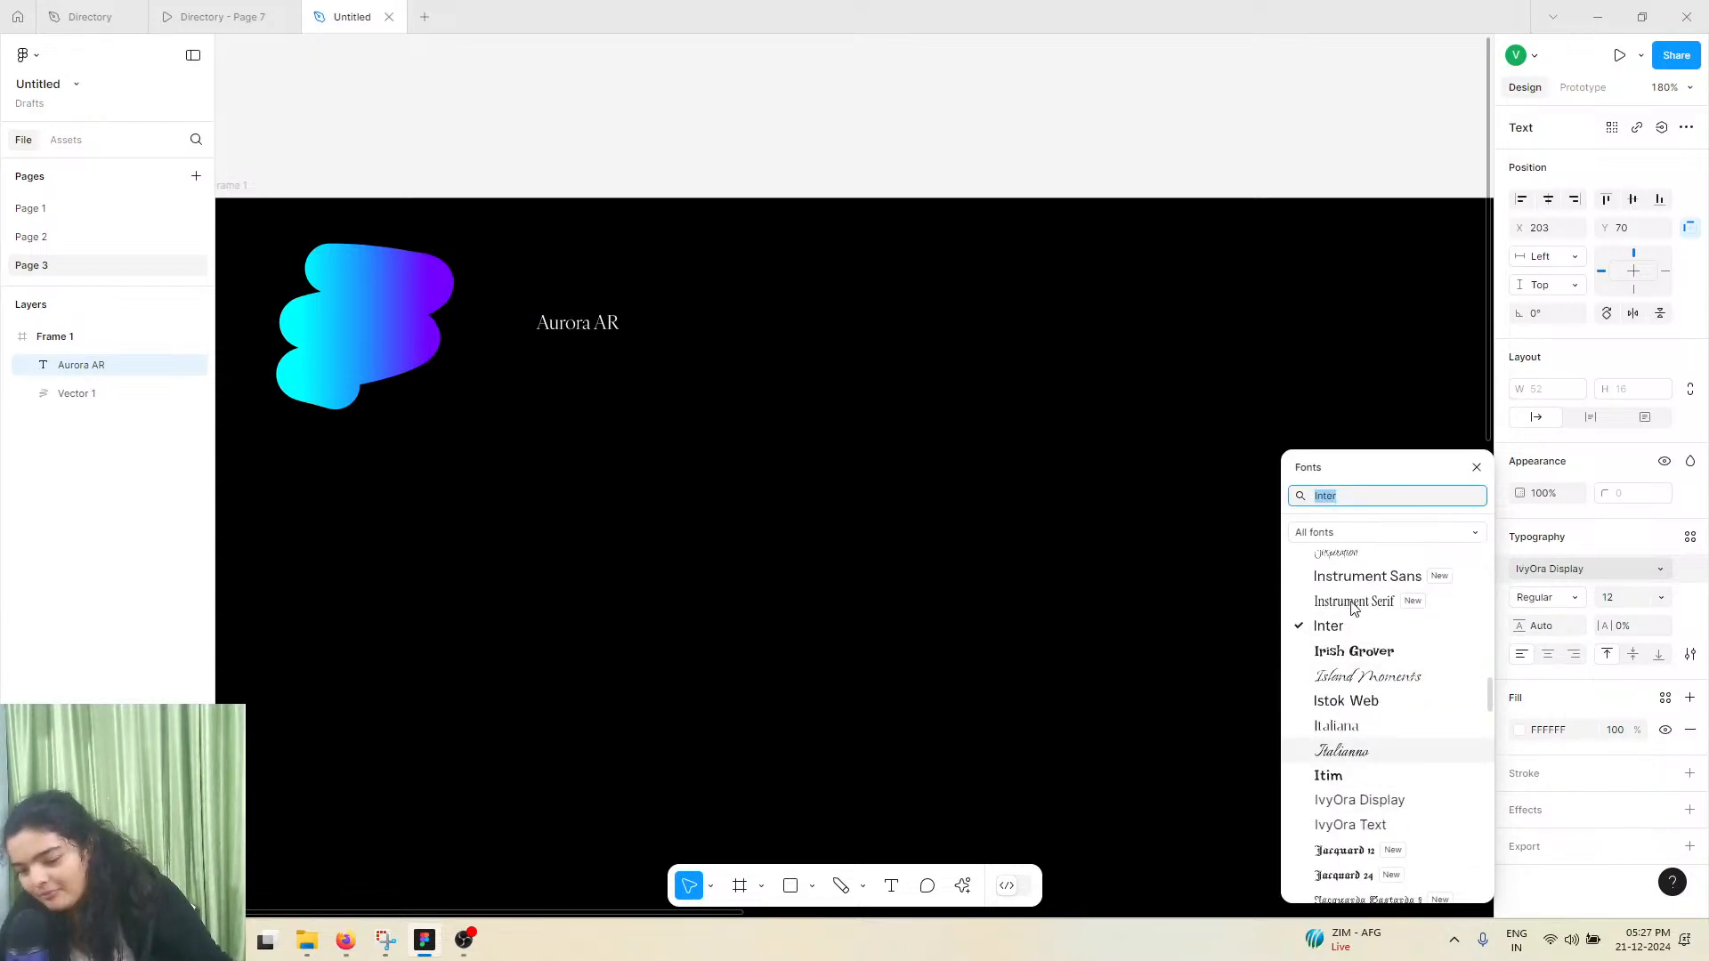
text(spa)
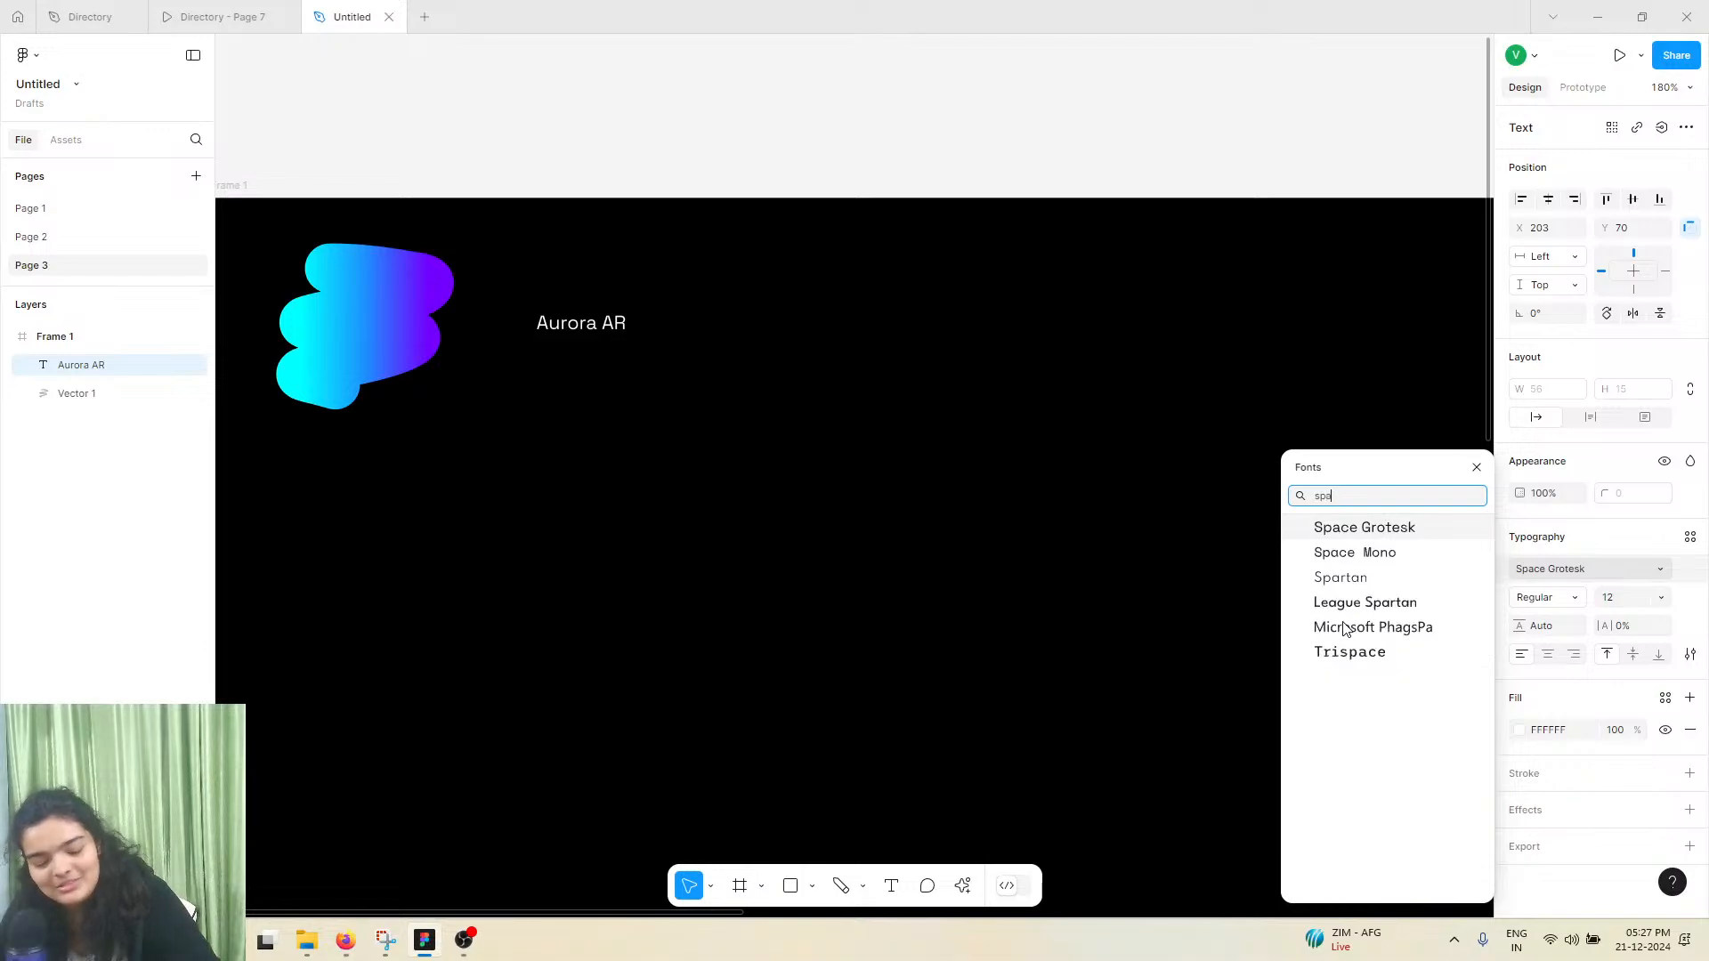
text(ce)
click(1373, 531)
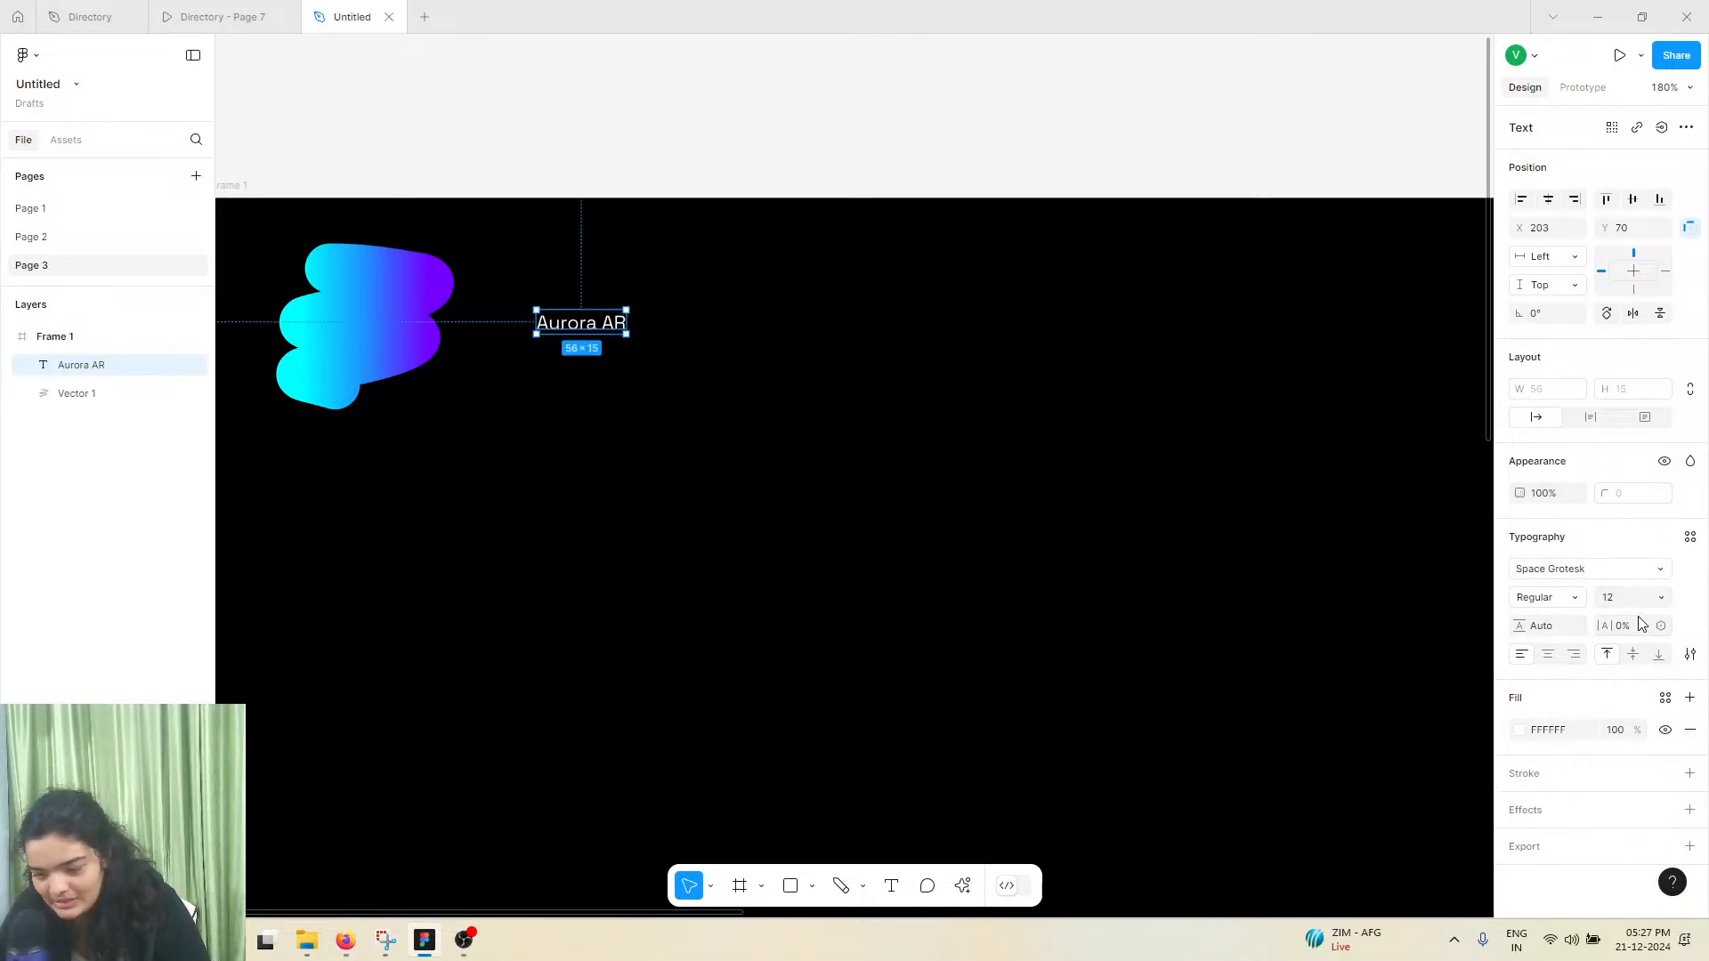
Set the "Aurora AR" text to size 40 with Medium weight
click(1660, 597)
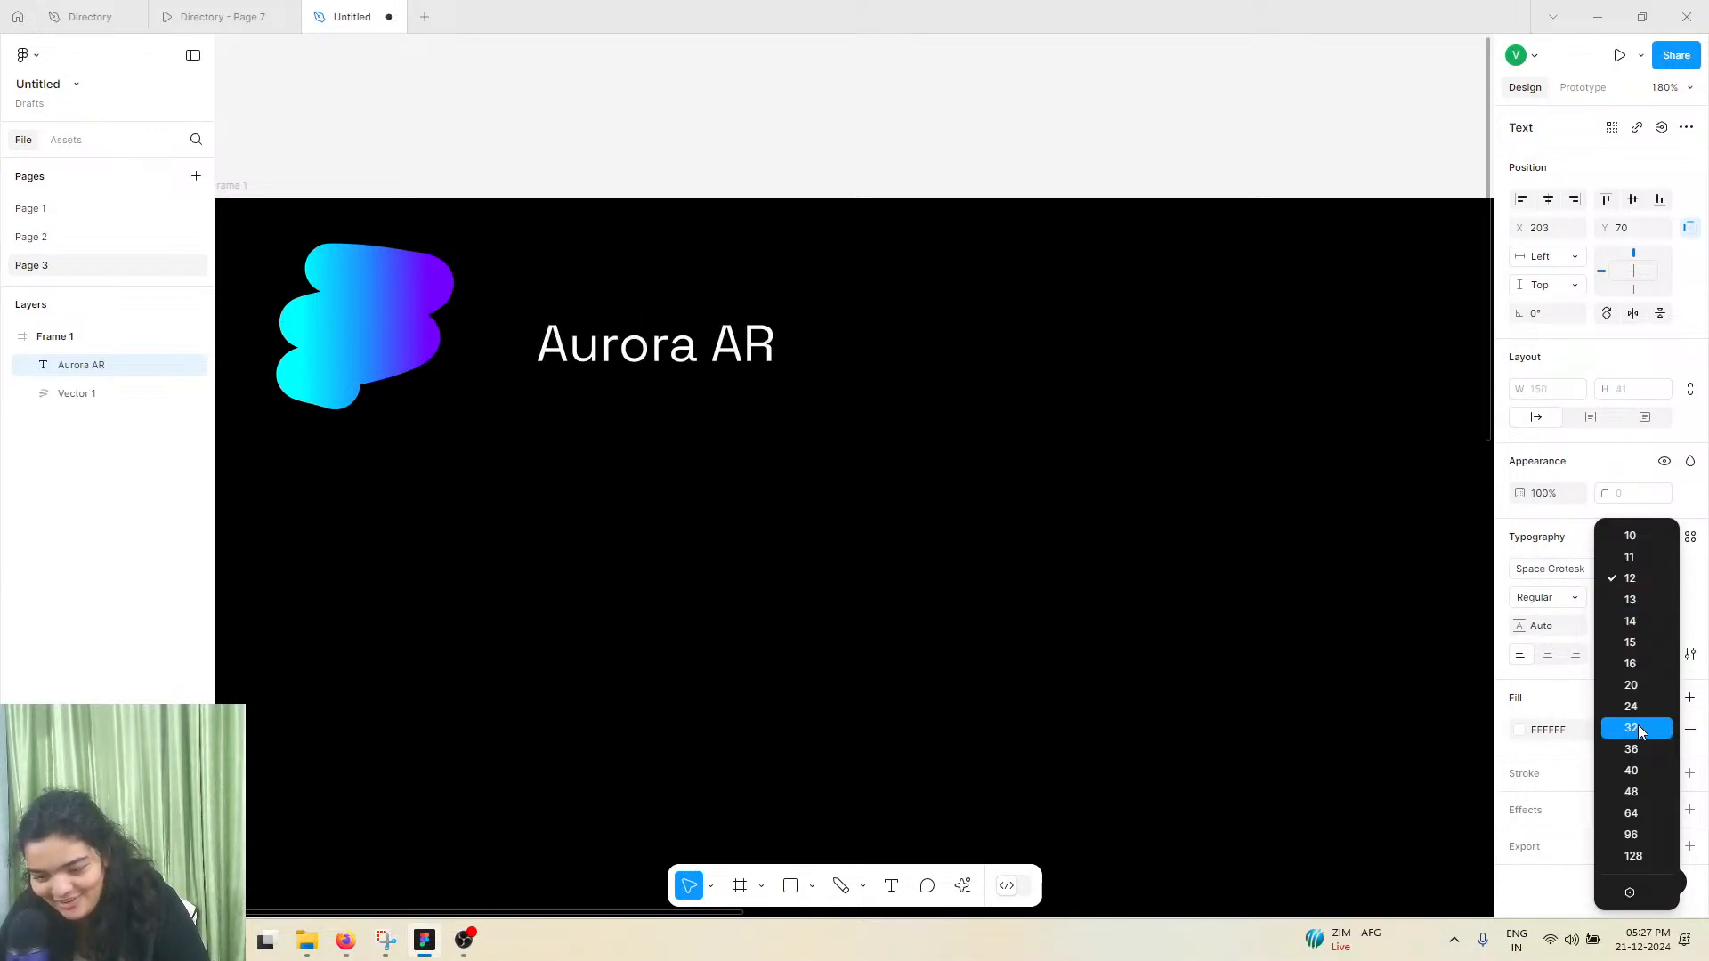
click(1637, 727)
click(1661, 599)
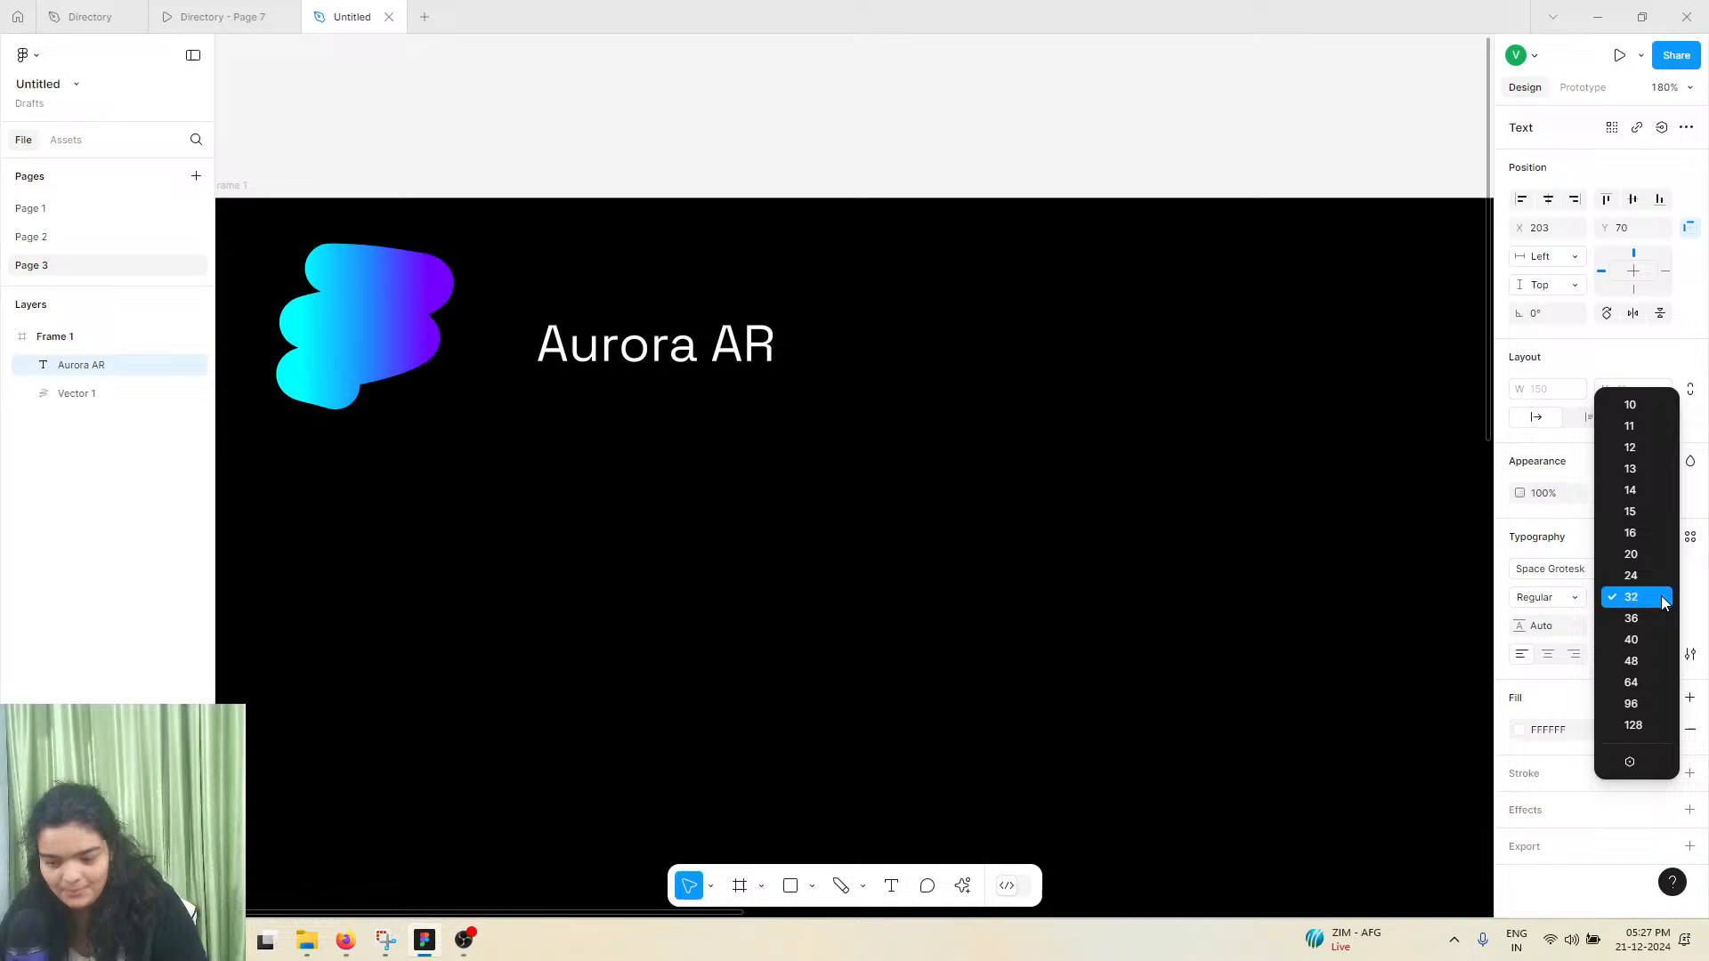
click(1654, 642)
click(1569, 601)
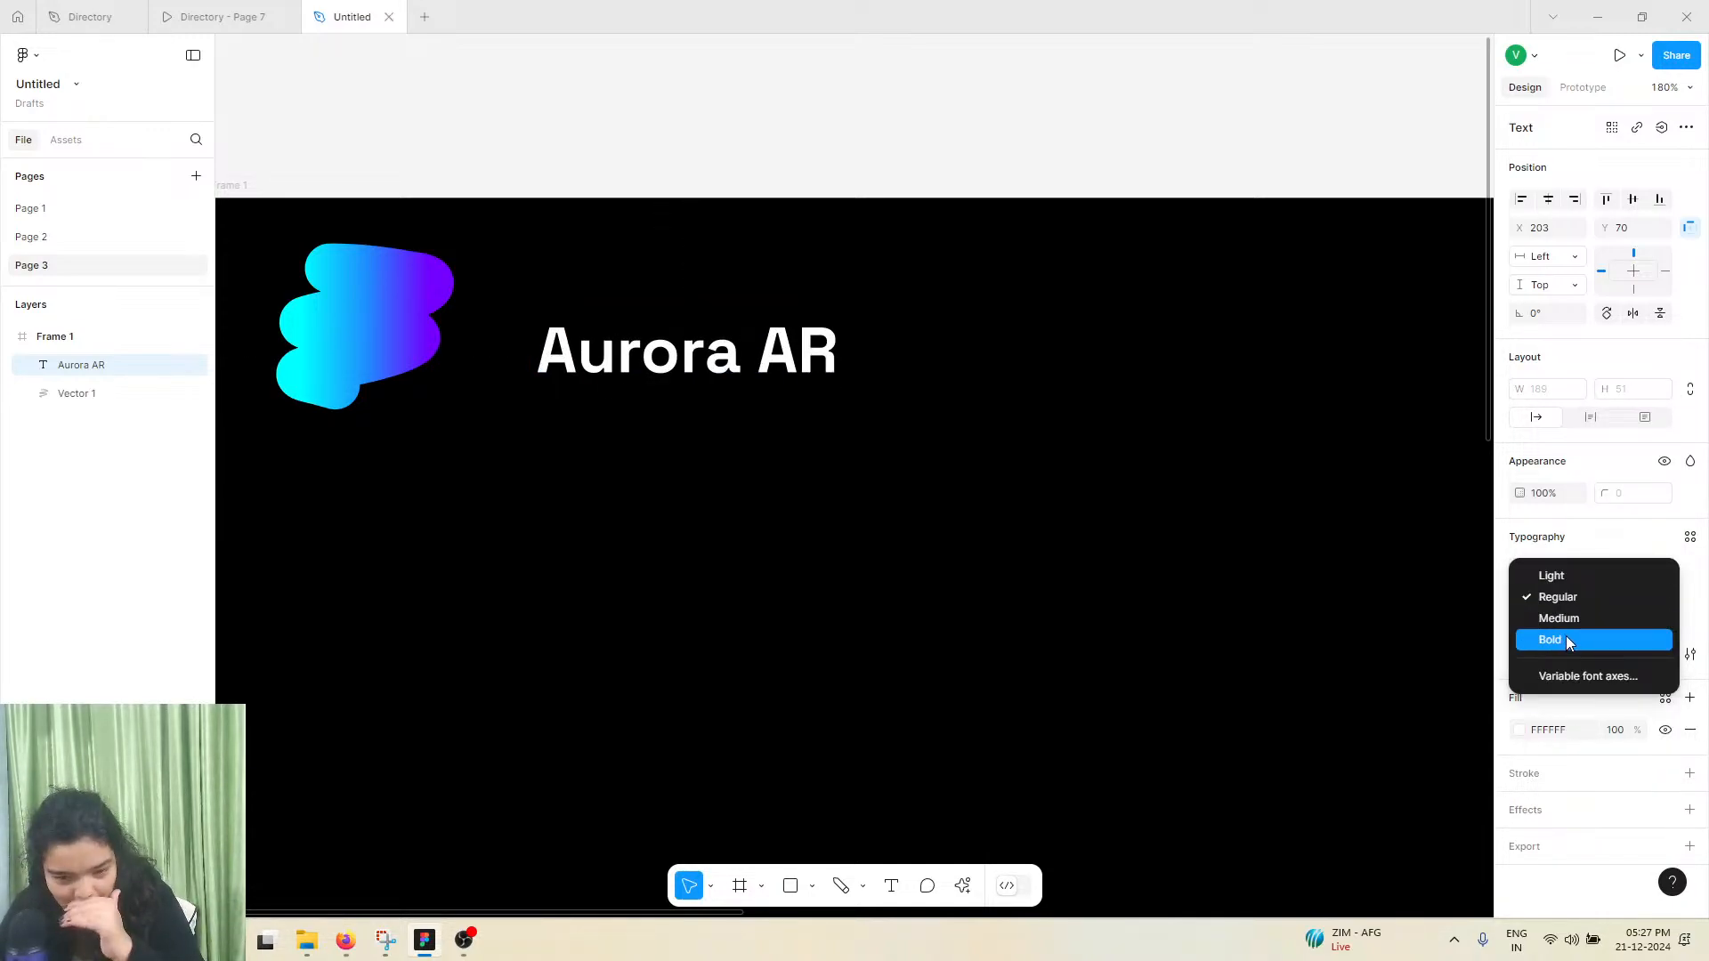
click(1565, 625)
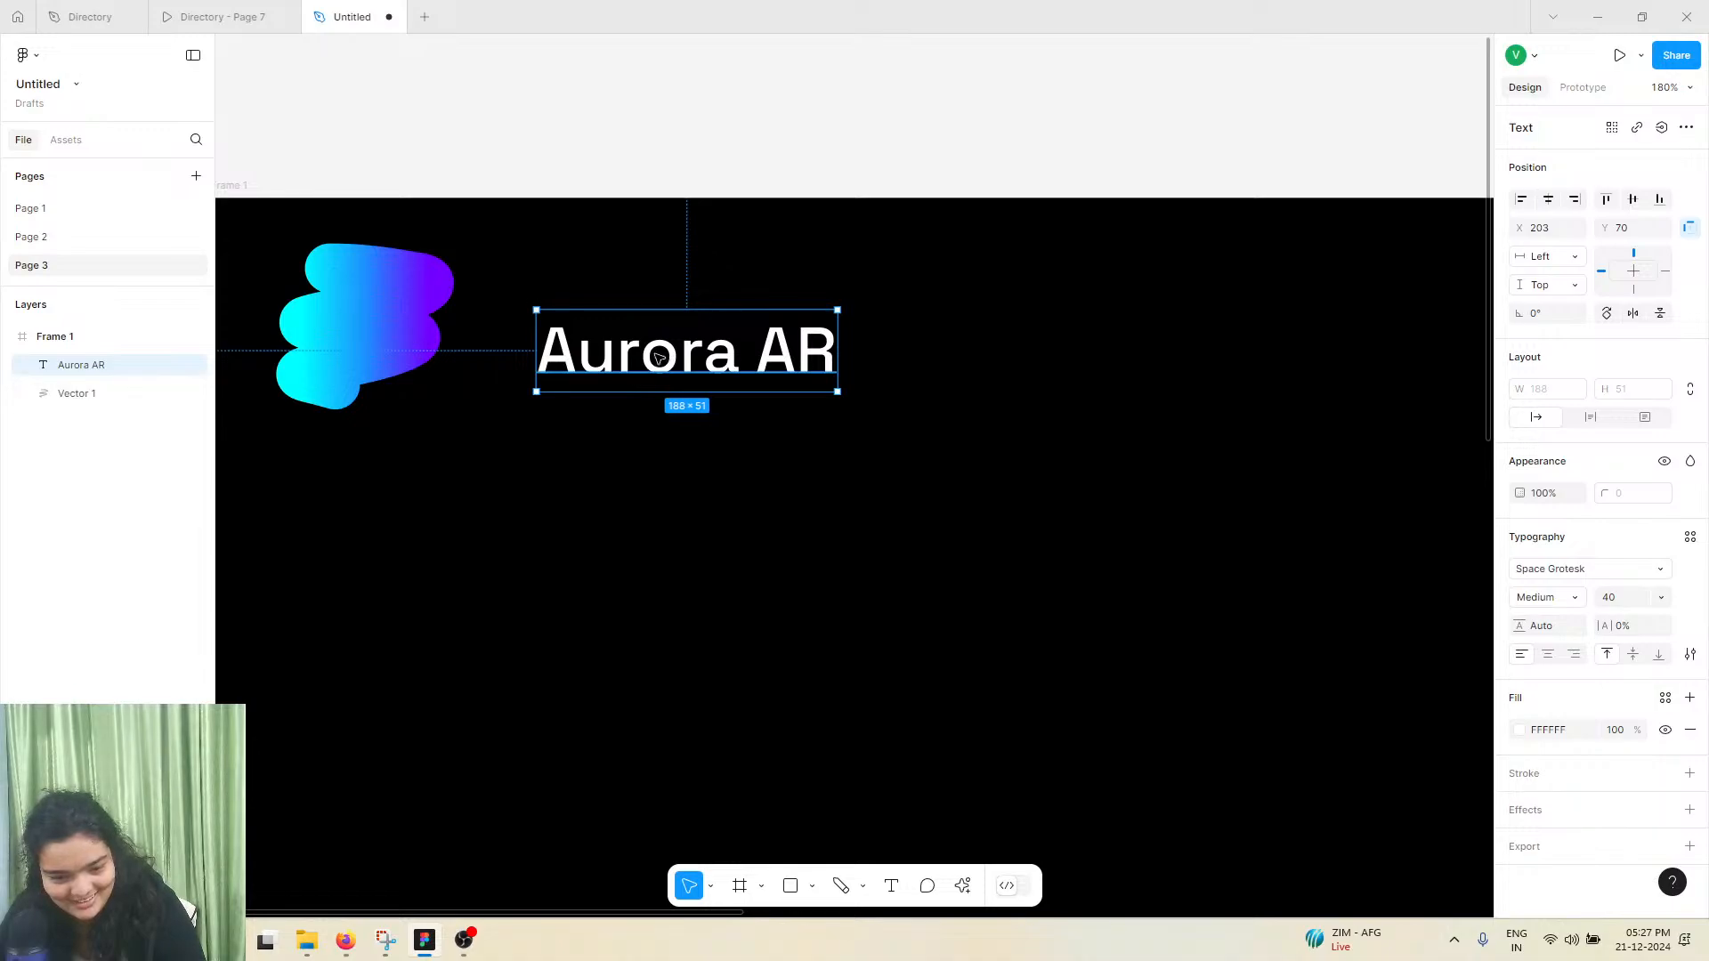
Set the "Aurora AR" text to Bold at size 48 and move it closer to the logo, at about X 185, Y 56
drag(587, 351, 560, 338)
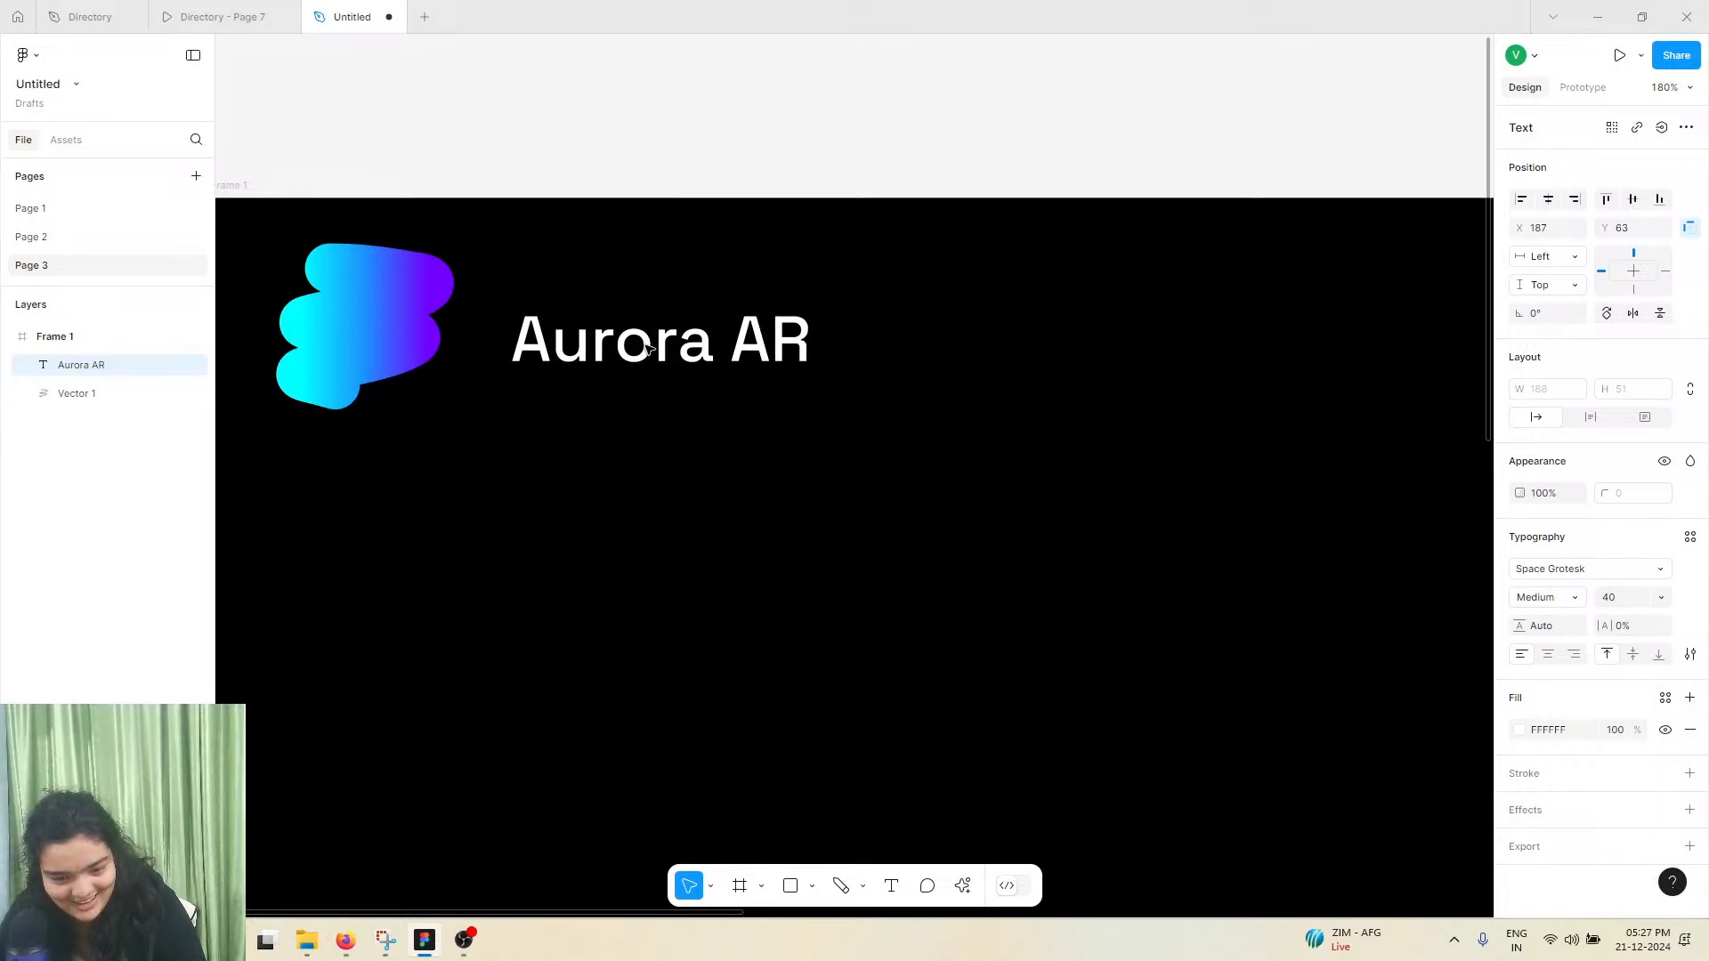
click(1557, 601)
click(1568, 621)
click(1669, 606)
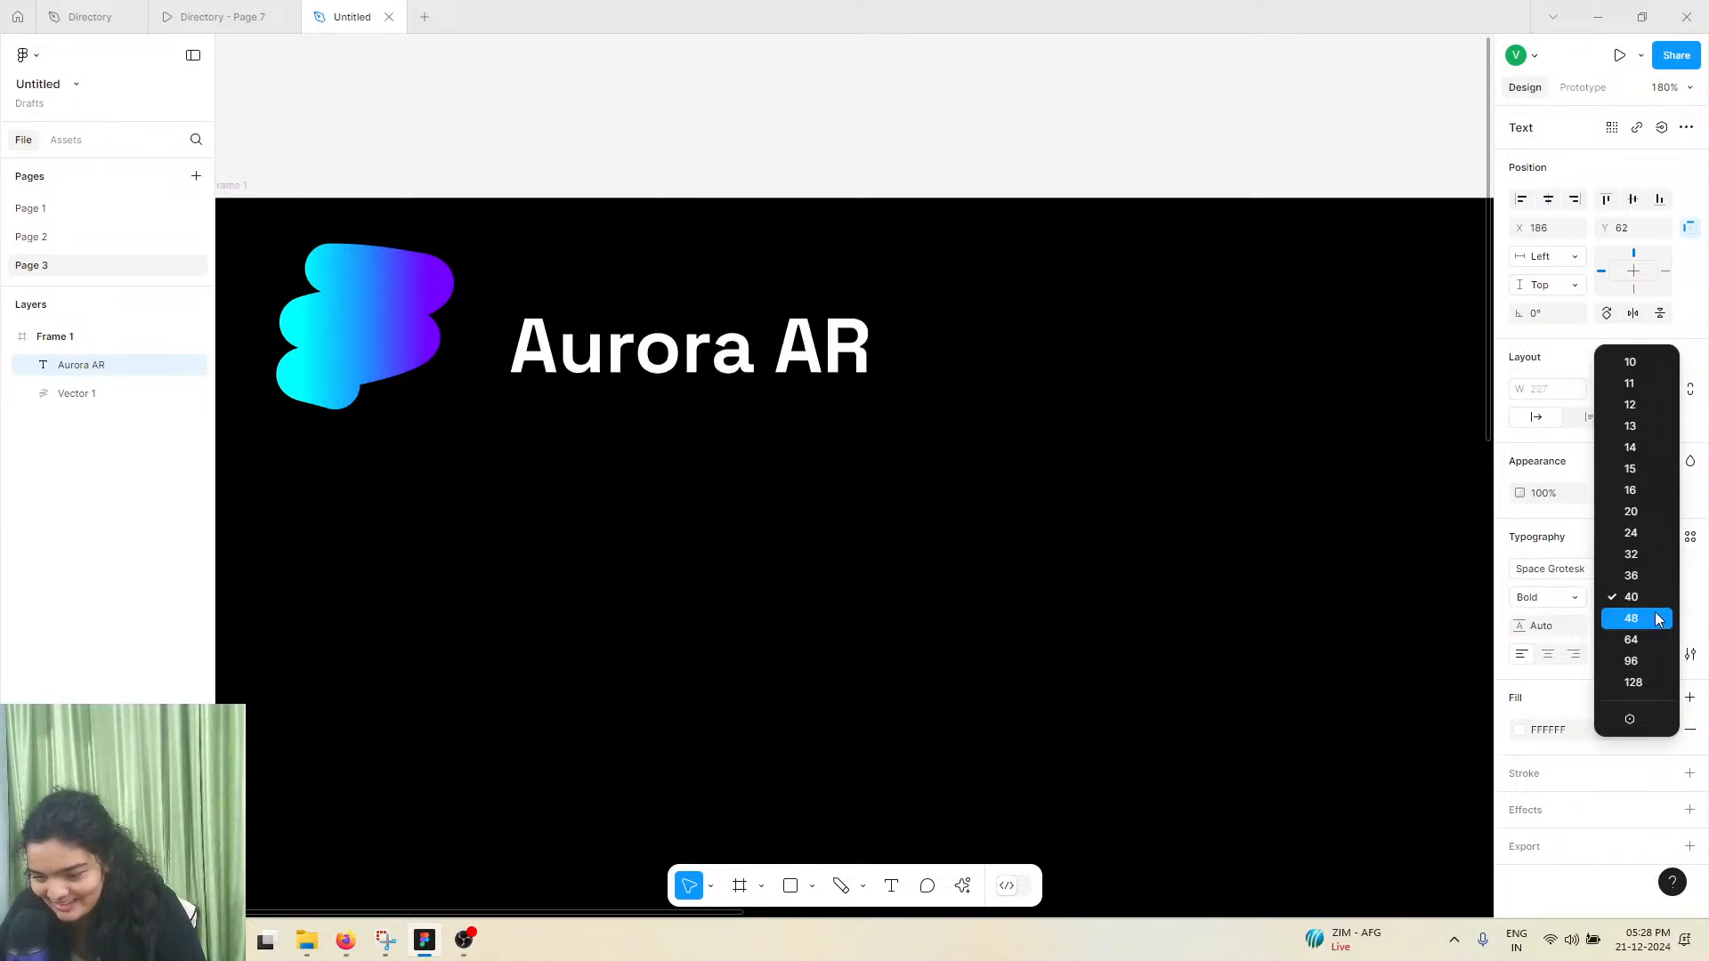
click(1660, 618)
mouse_move(674, 380)
mouse_down()
mouse_move(622, 362)
mouse_move(672, 372)
mouse_up()
Nudge the scribble logo closer to the brand text, at about X 69, Y 50
scroll(672, 372, left, 2)
scroll(672, 372, down, 1)
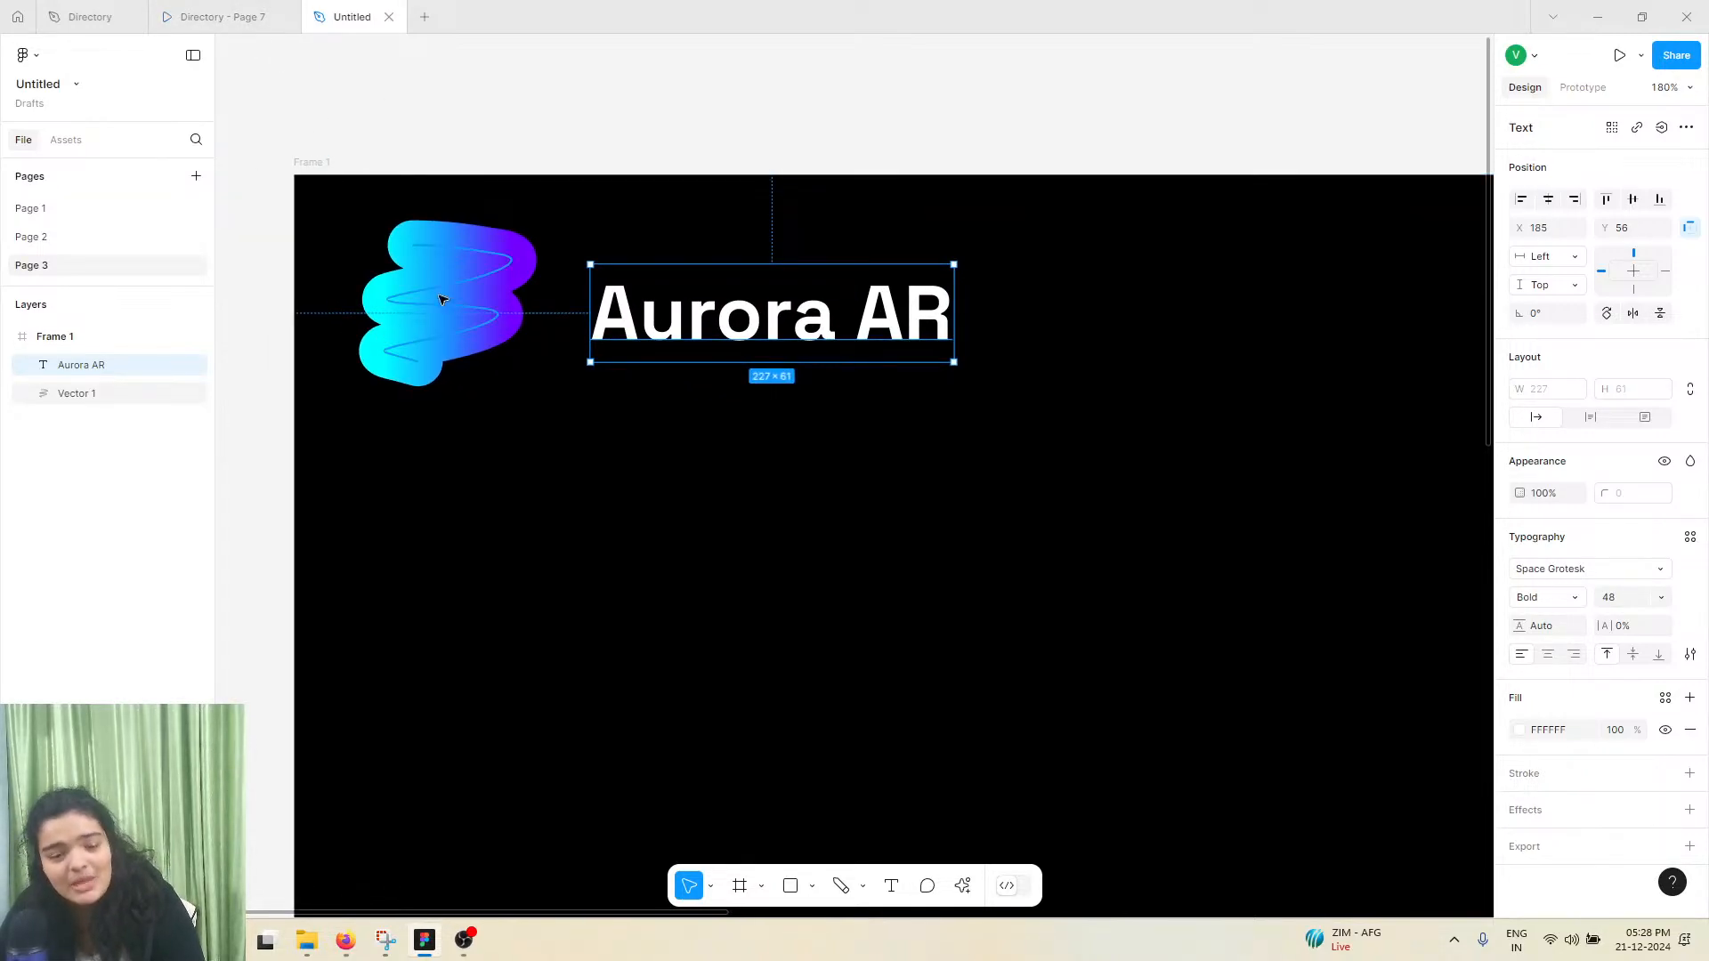
drag(442, 300, 462, 308)
Compare the logo and overall hero layout with the Aurora AR reference prototype
click(218, 17)
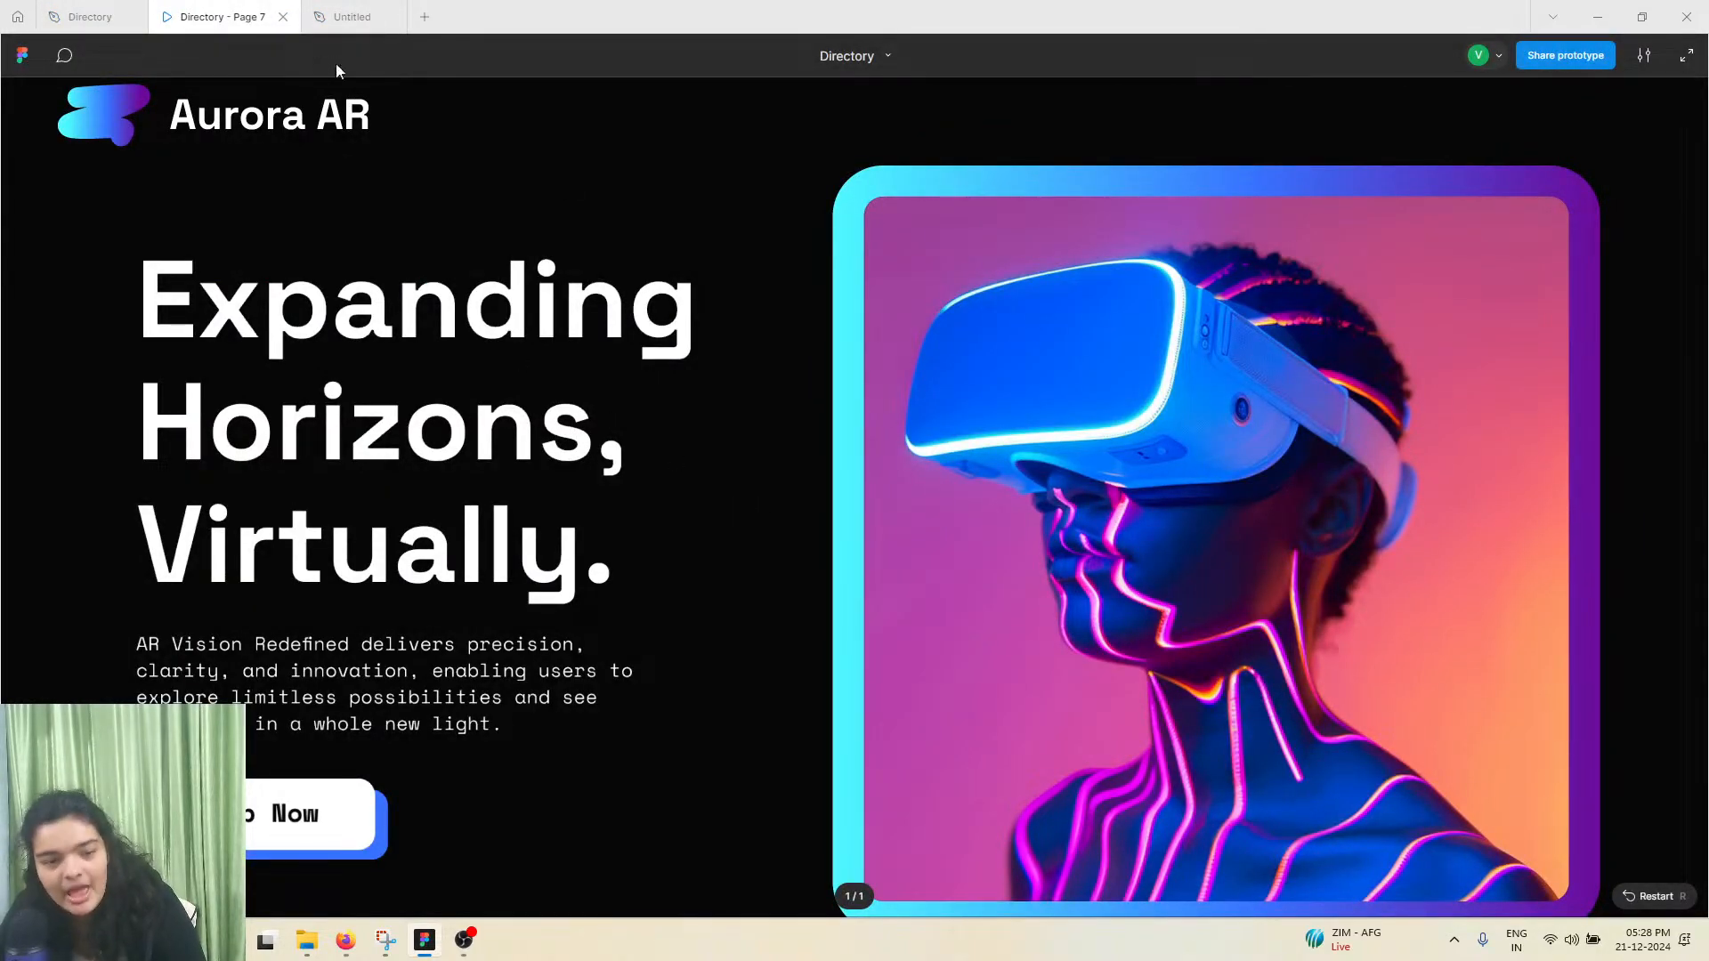
click(351, 17)
scroll(584, 435, down, 3)
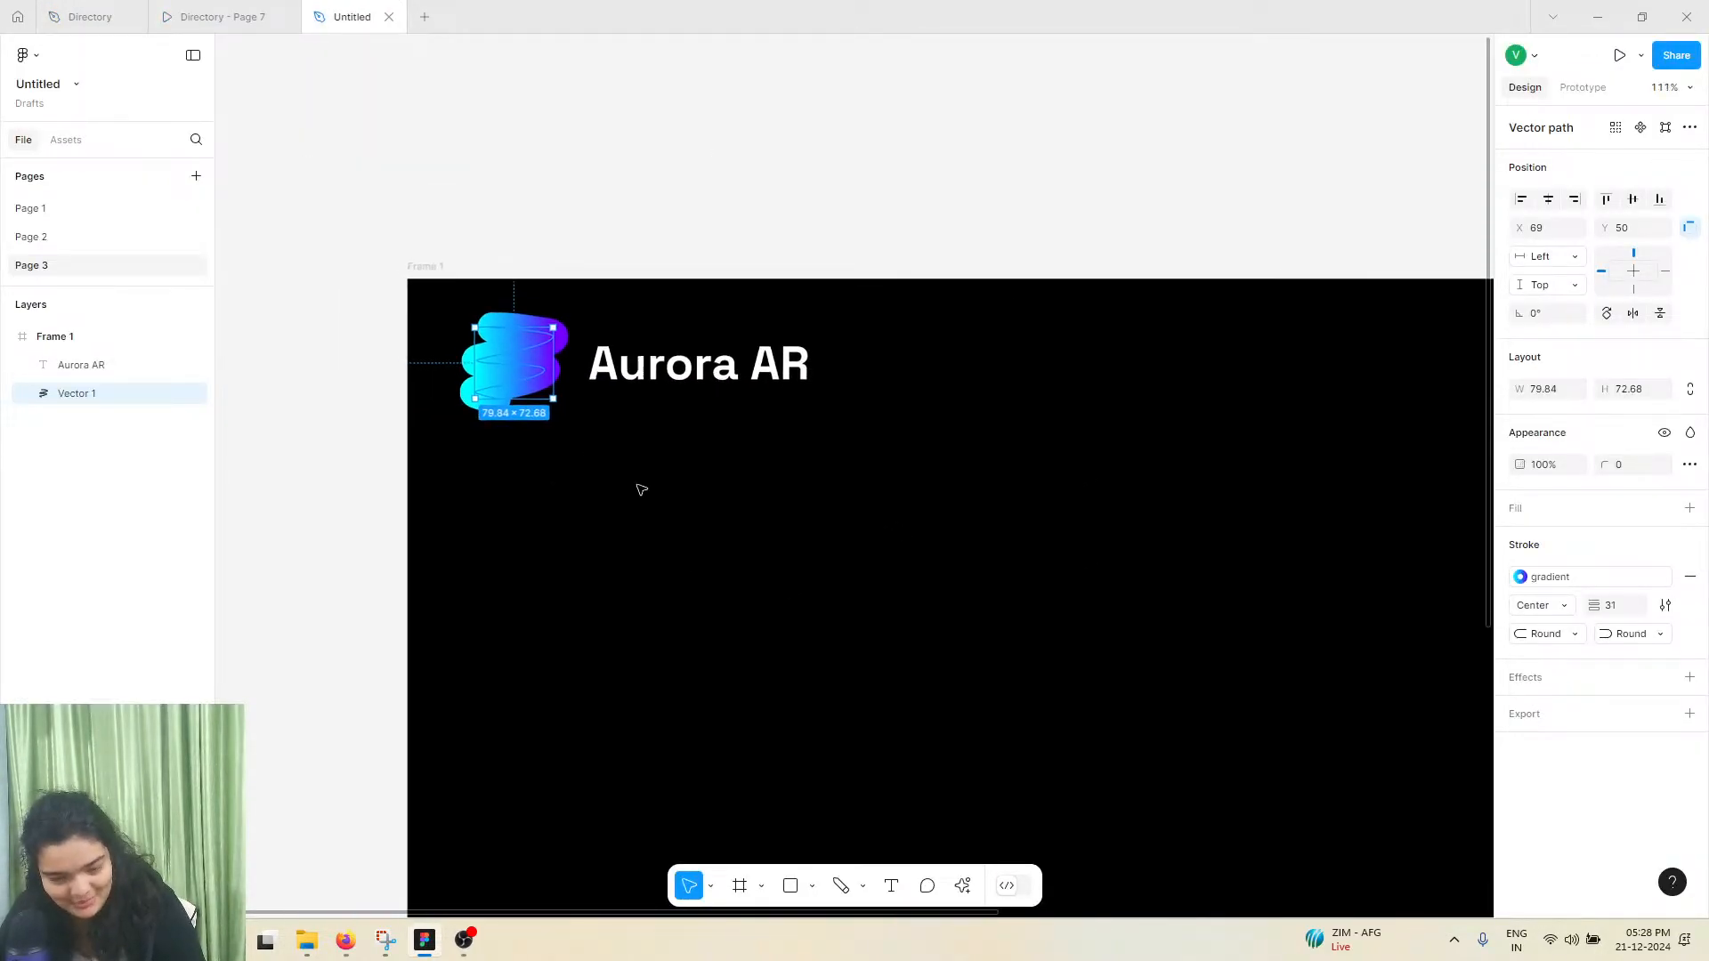
scroll(641, 489, right, 5)
click(197, 9)
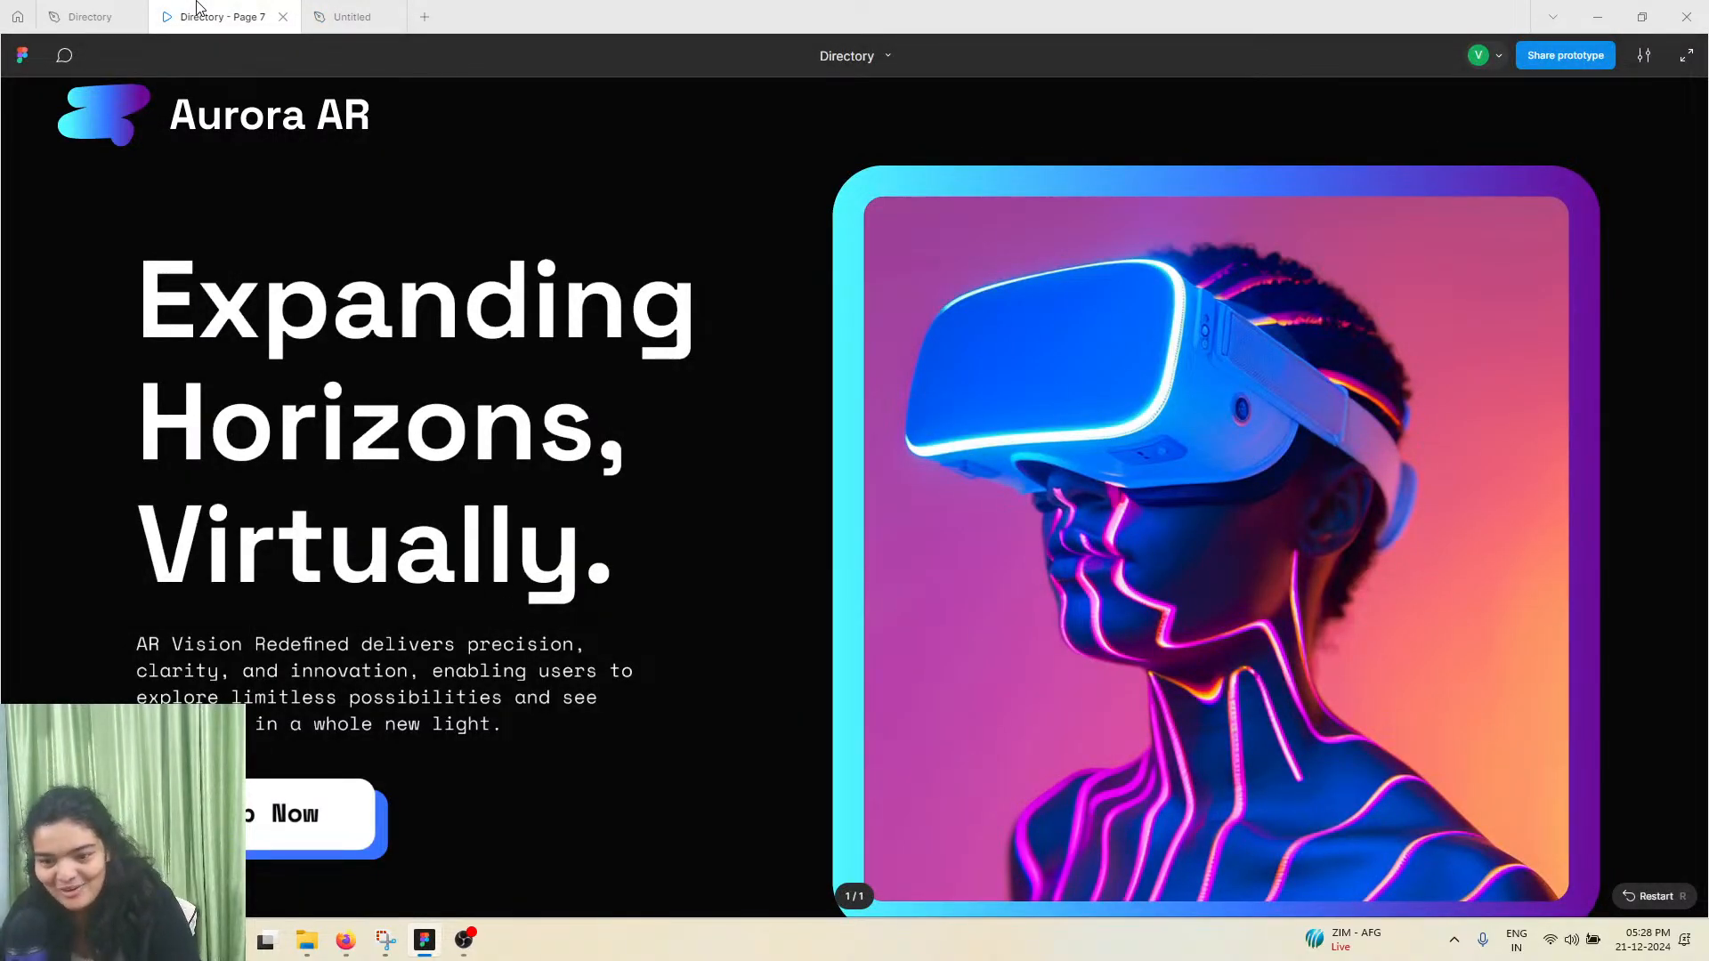
click(390, 11)
scroll(679, 492, down, 5)
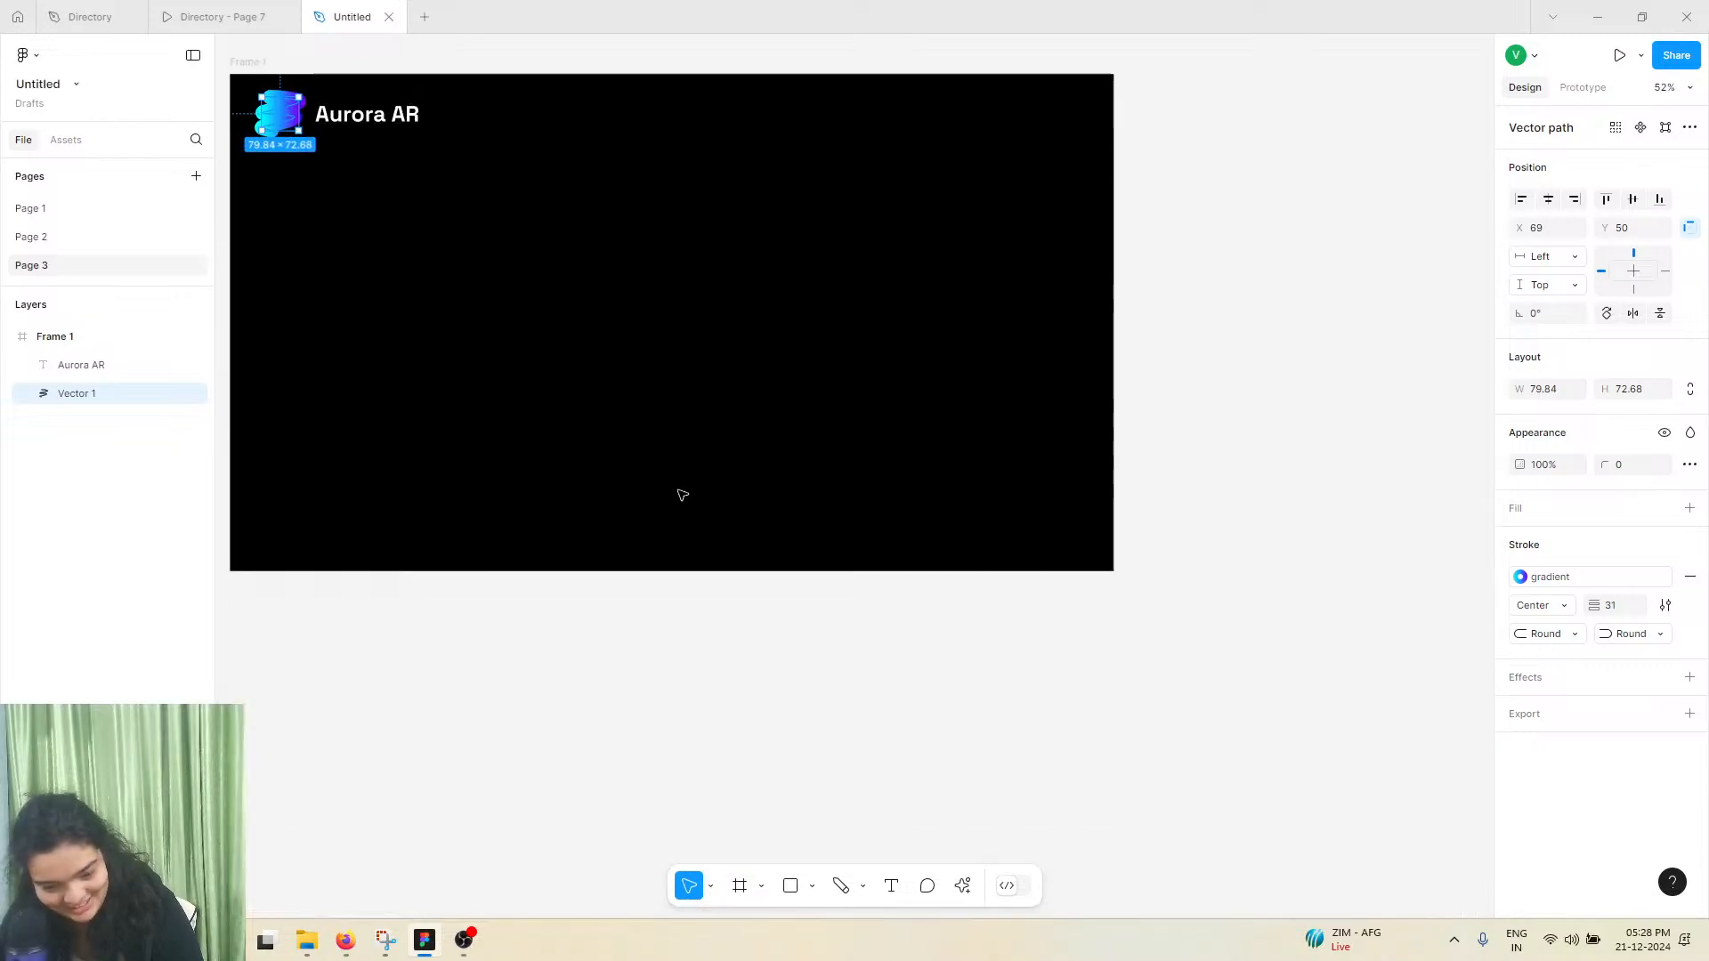
Draw a 758 × 758 rectangle in the right half of the black frame and lock its aspect ratio
click(792, 889)
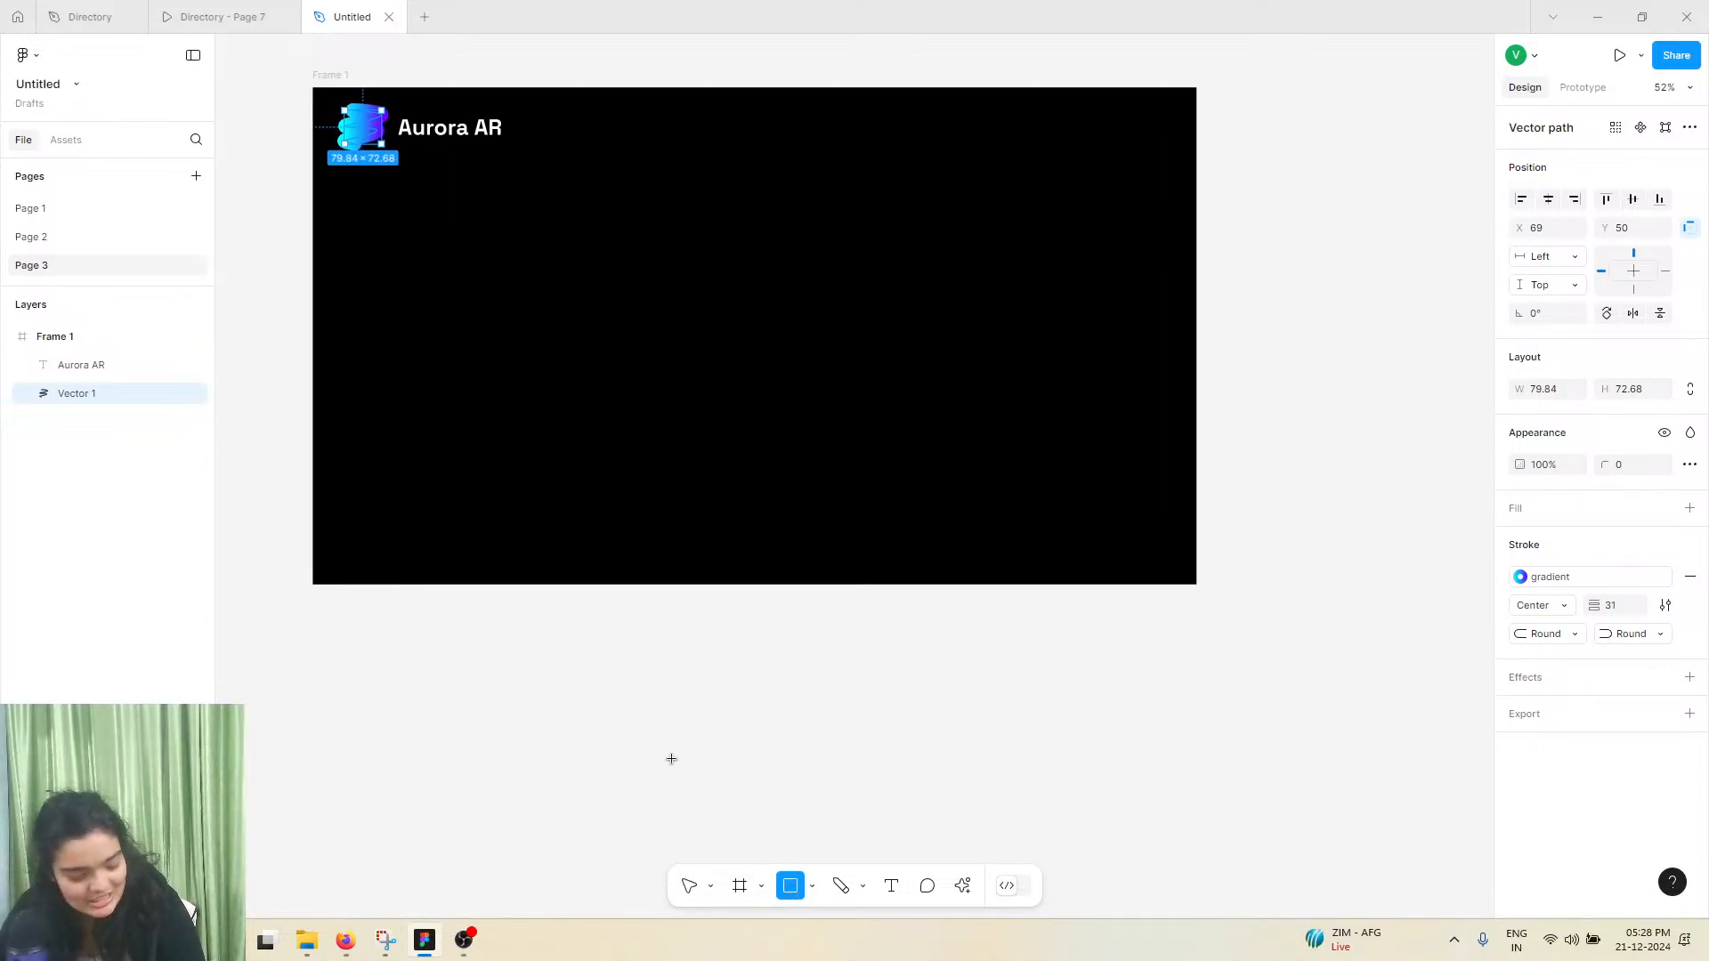
drag(781, 197, 1129, 544)
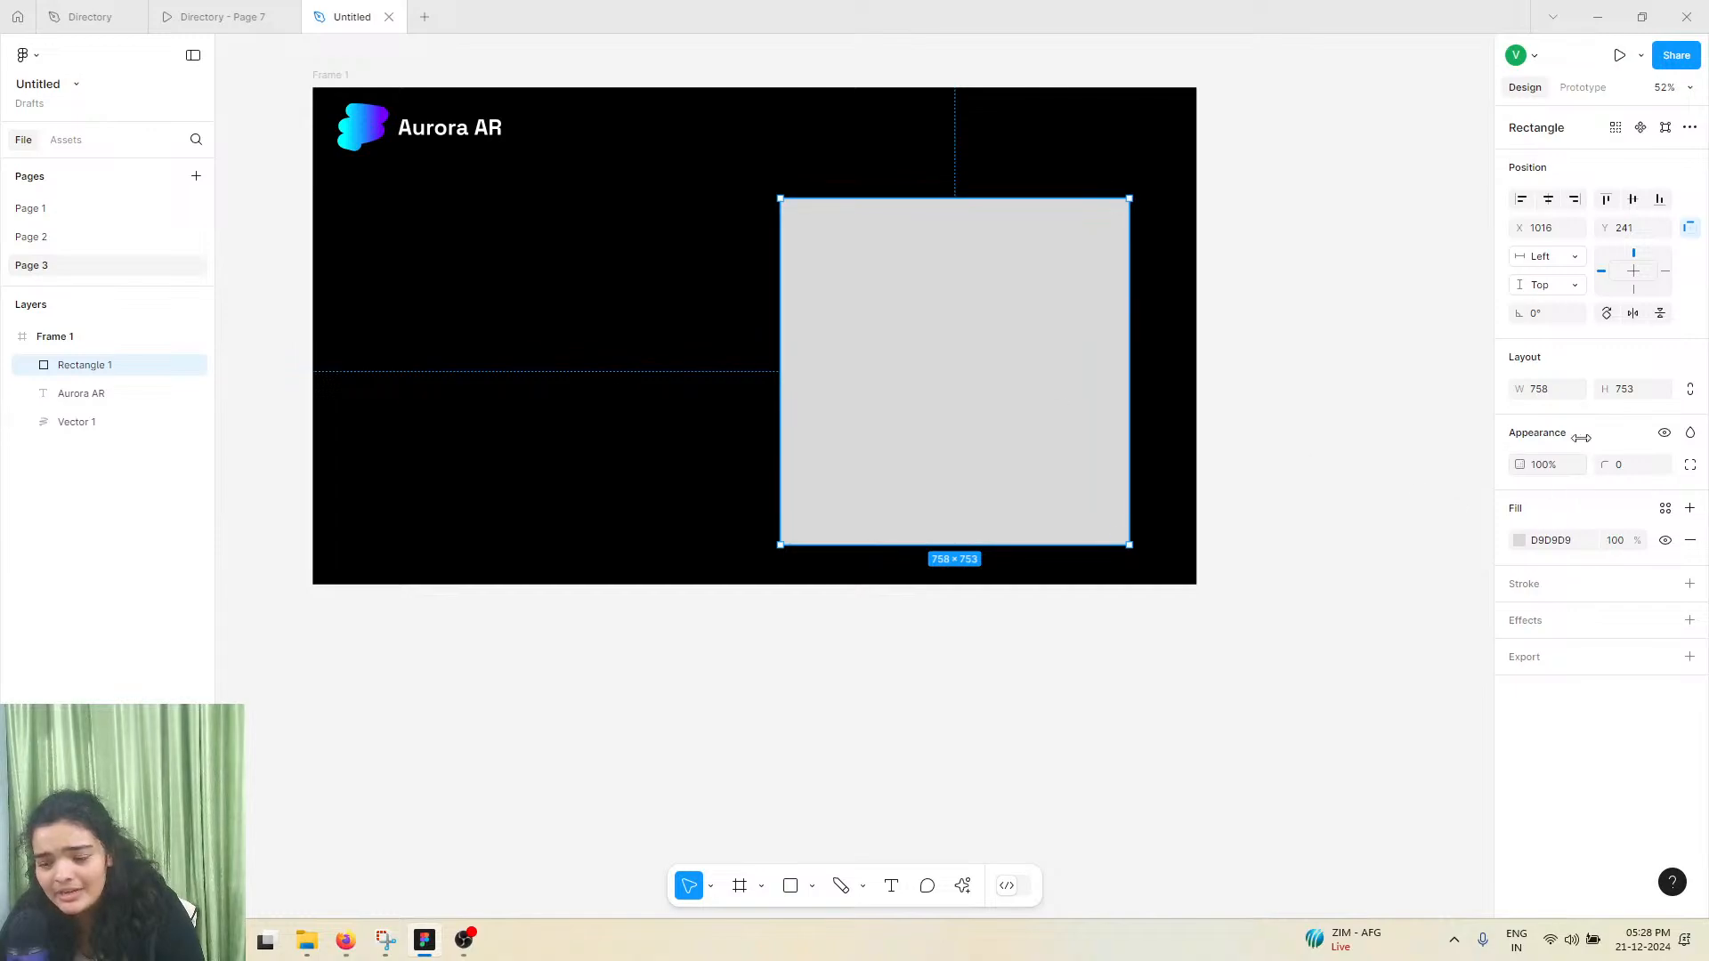
click(1621, 397)
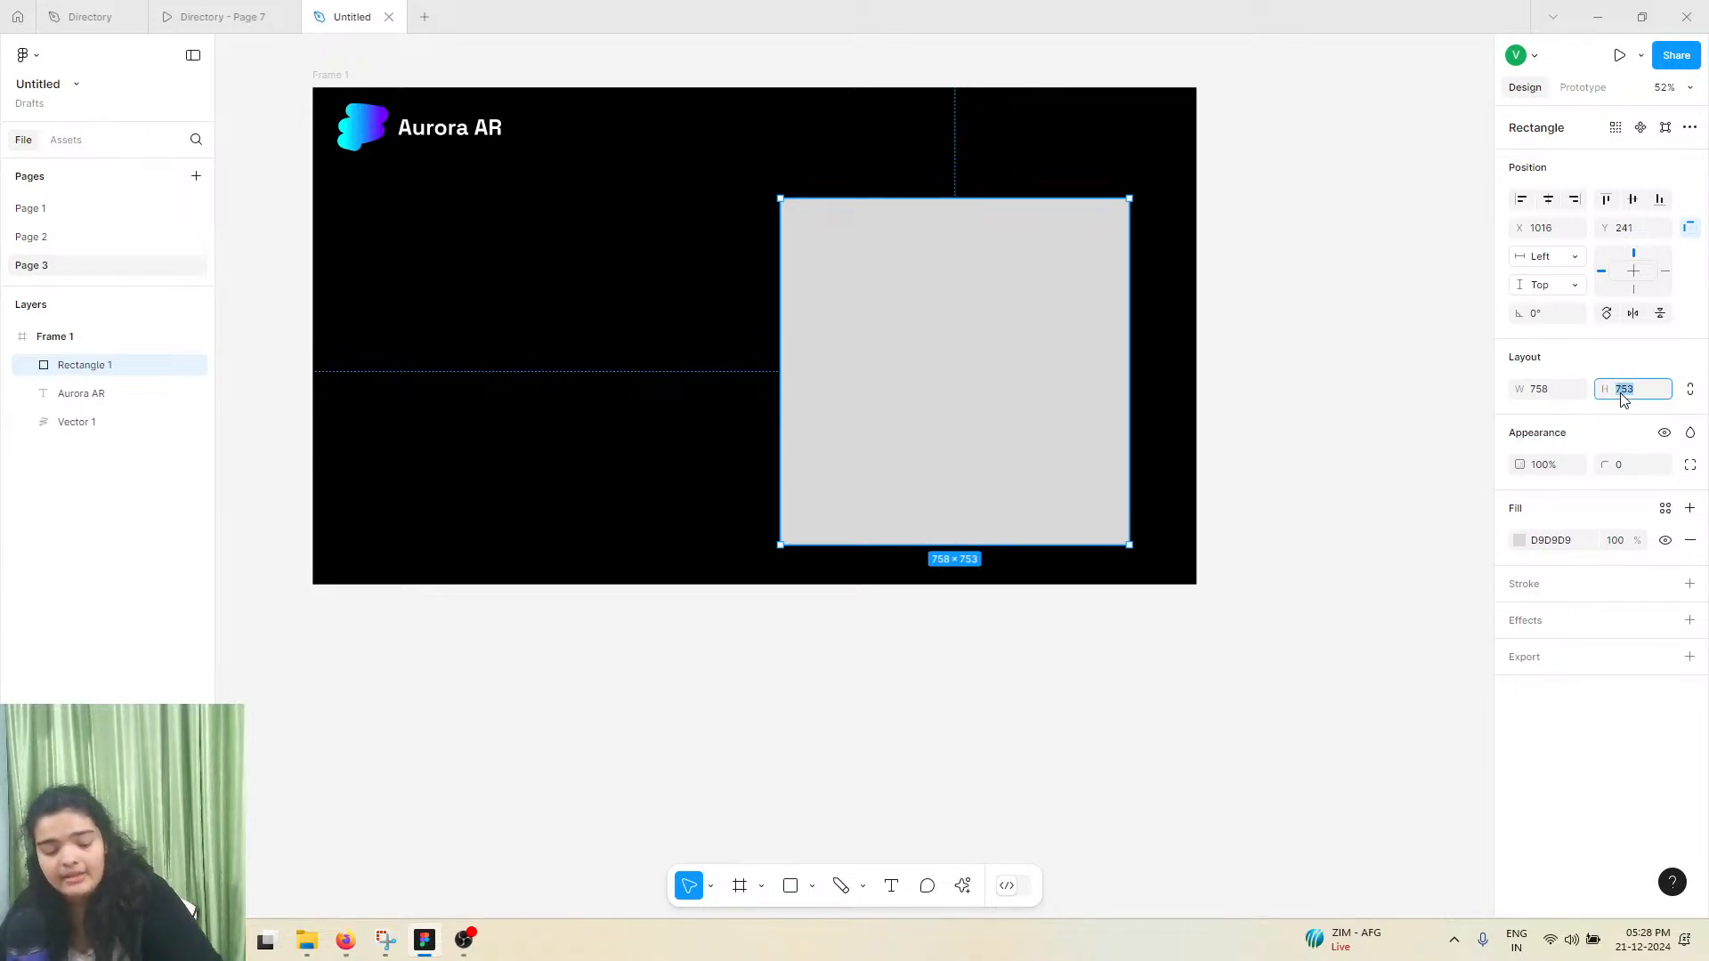
text(758)
key(Return)
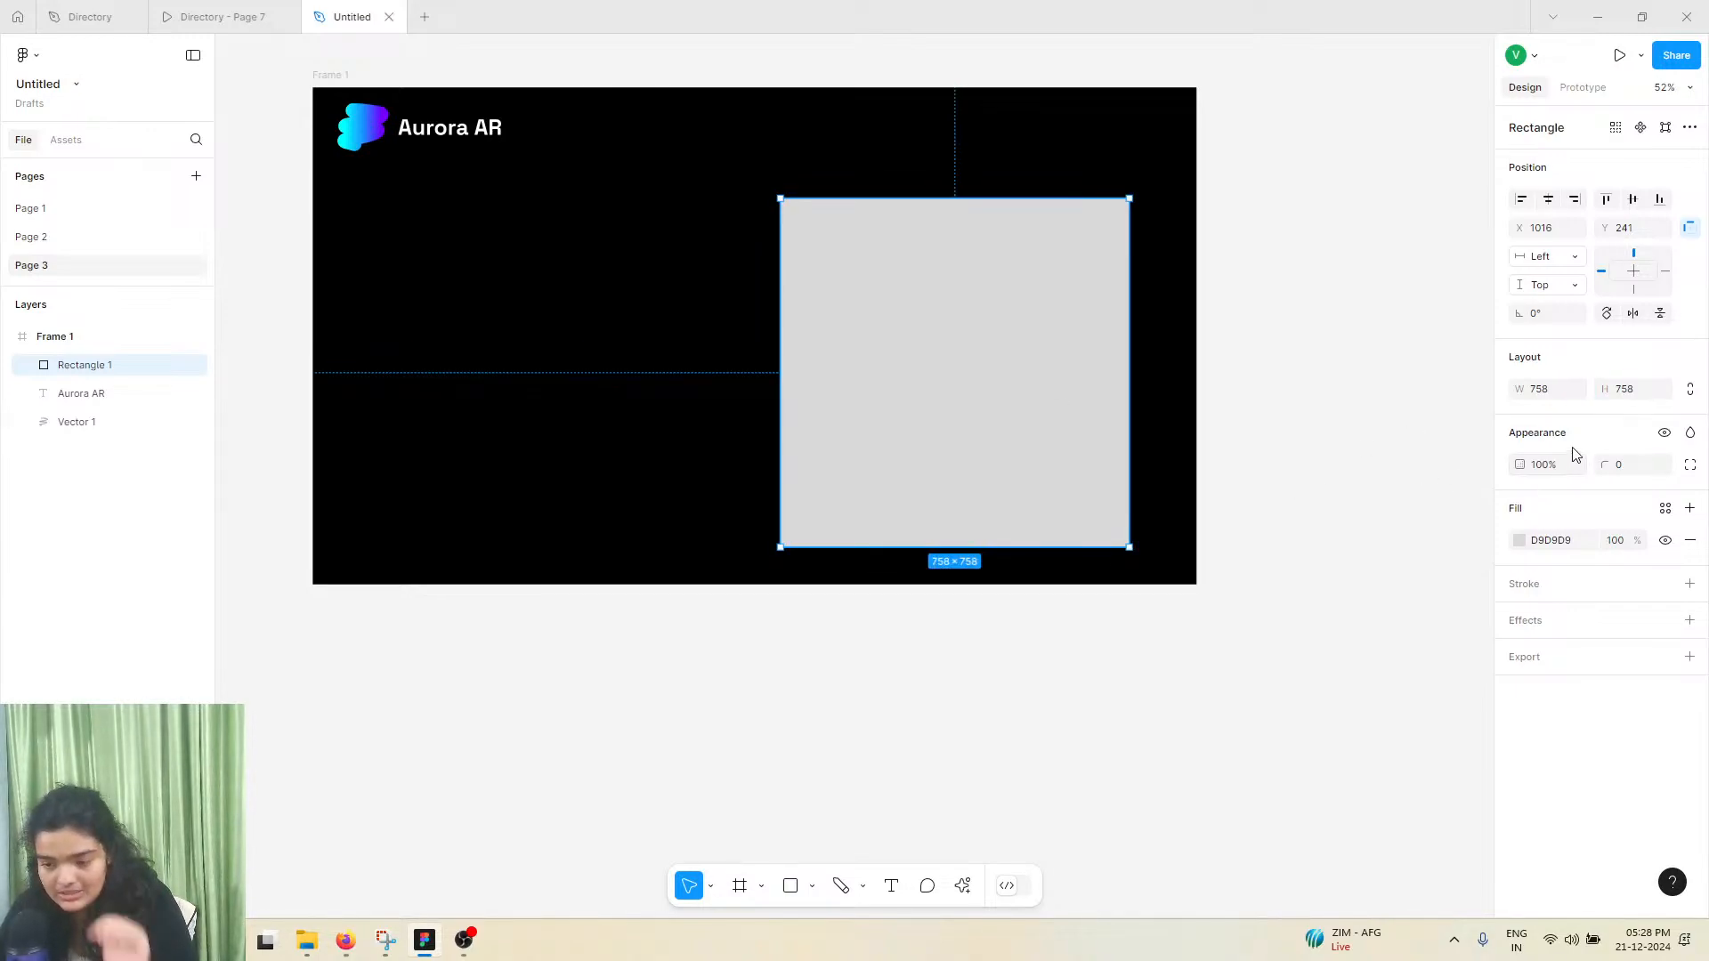
click(1690, 390)
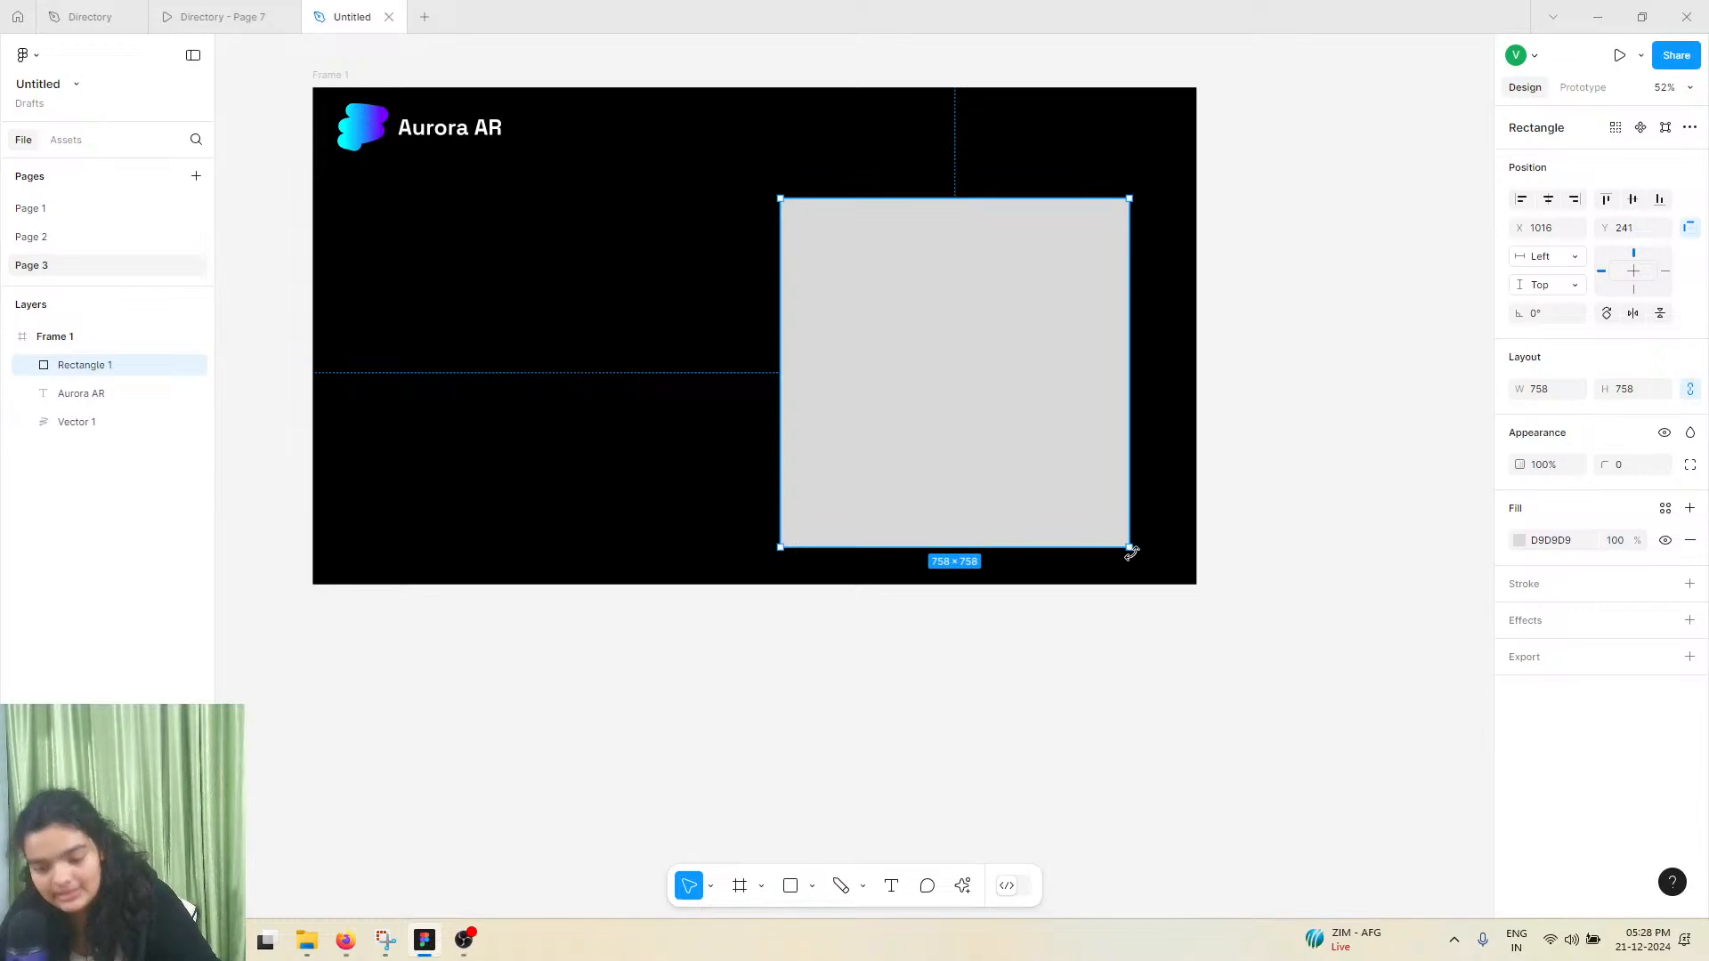
Try to shrink the rectangle freehand from its lower-right corner and undo each attempt
drag(1132, 553, 1115, 500)
key(ctrl+z)
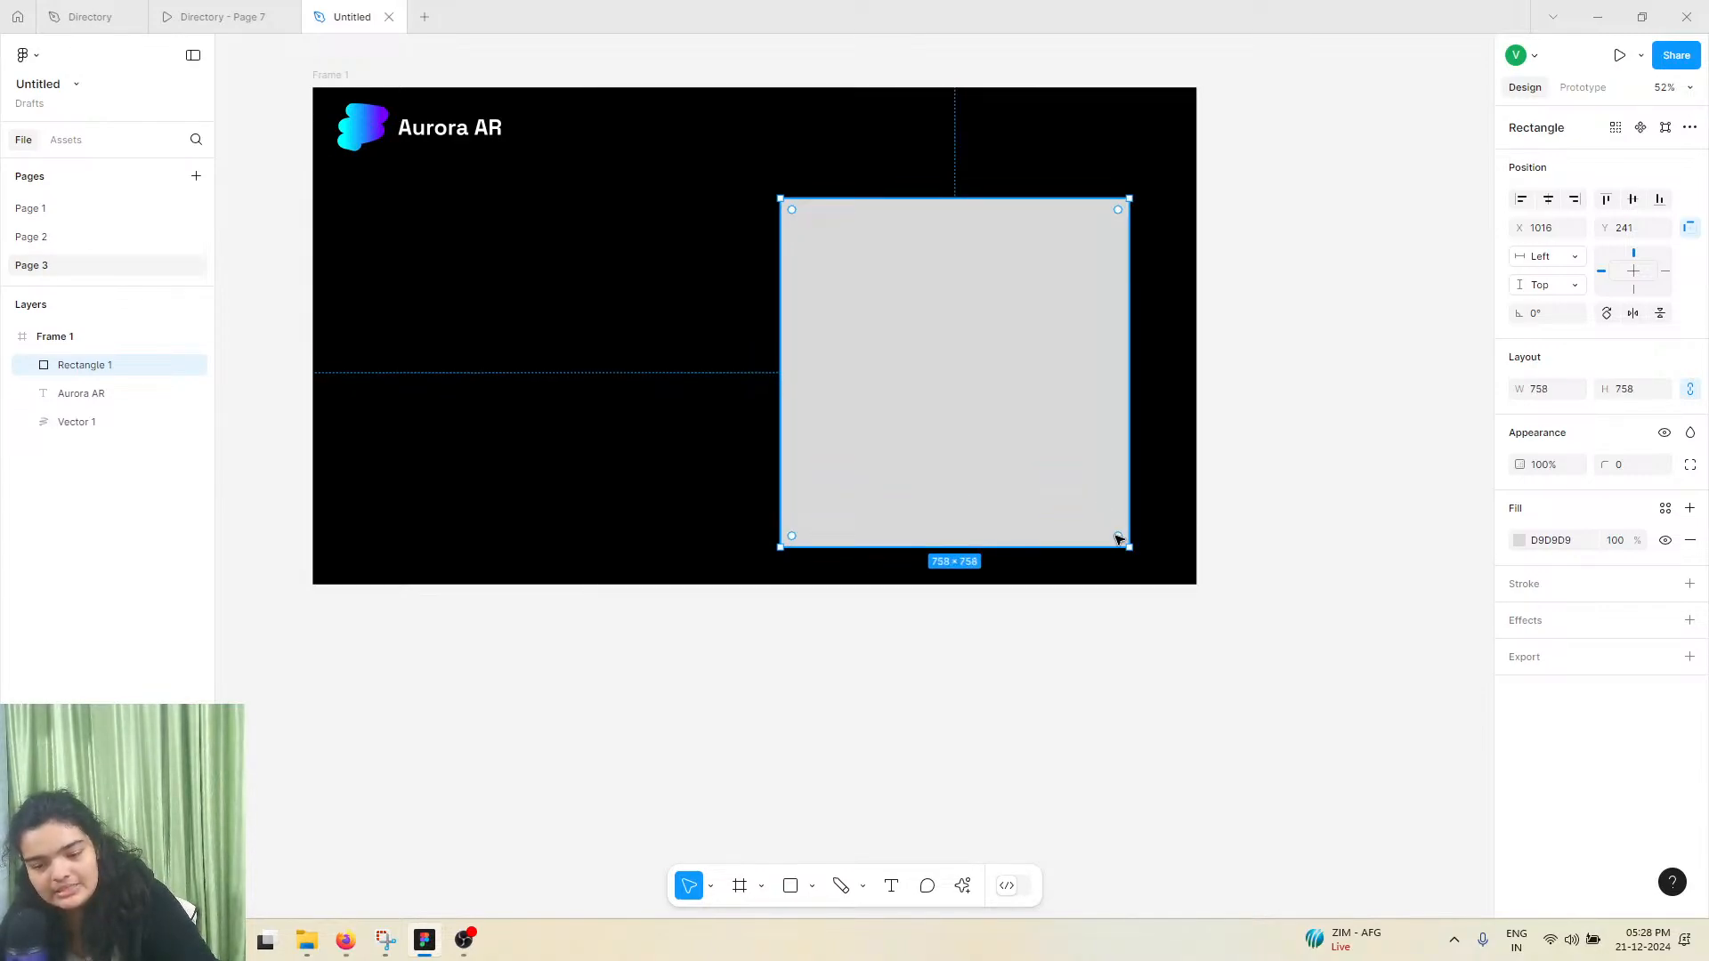
drag(1126, 549, 1077, 465)
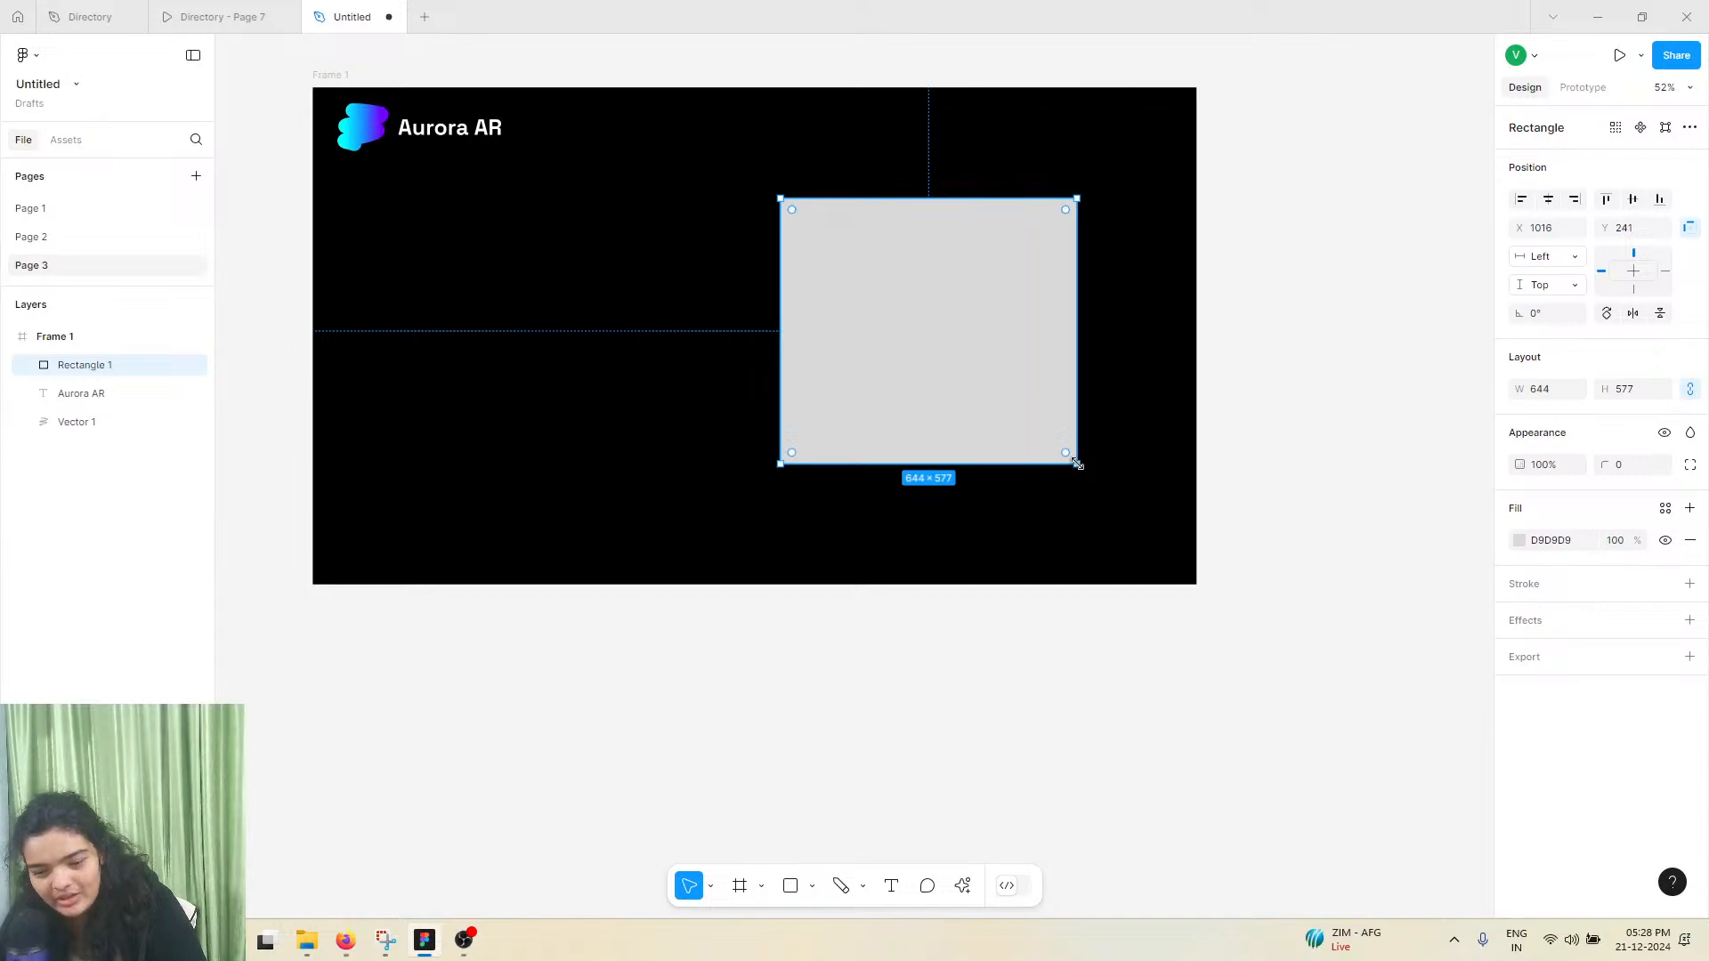
key(ctrl+z)
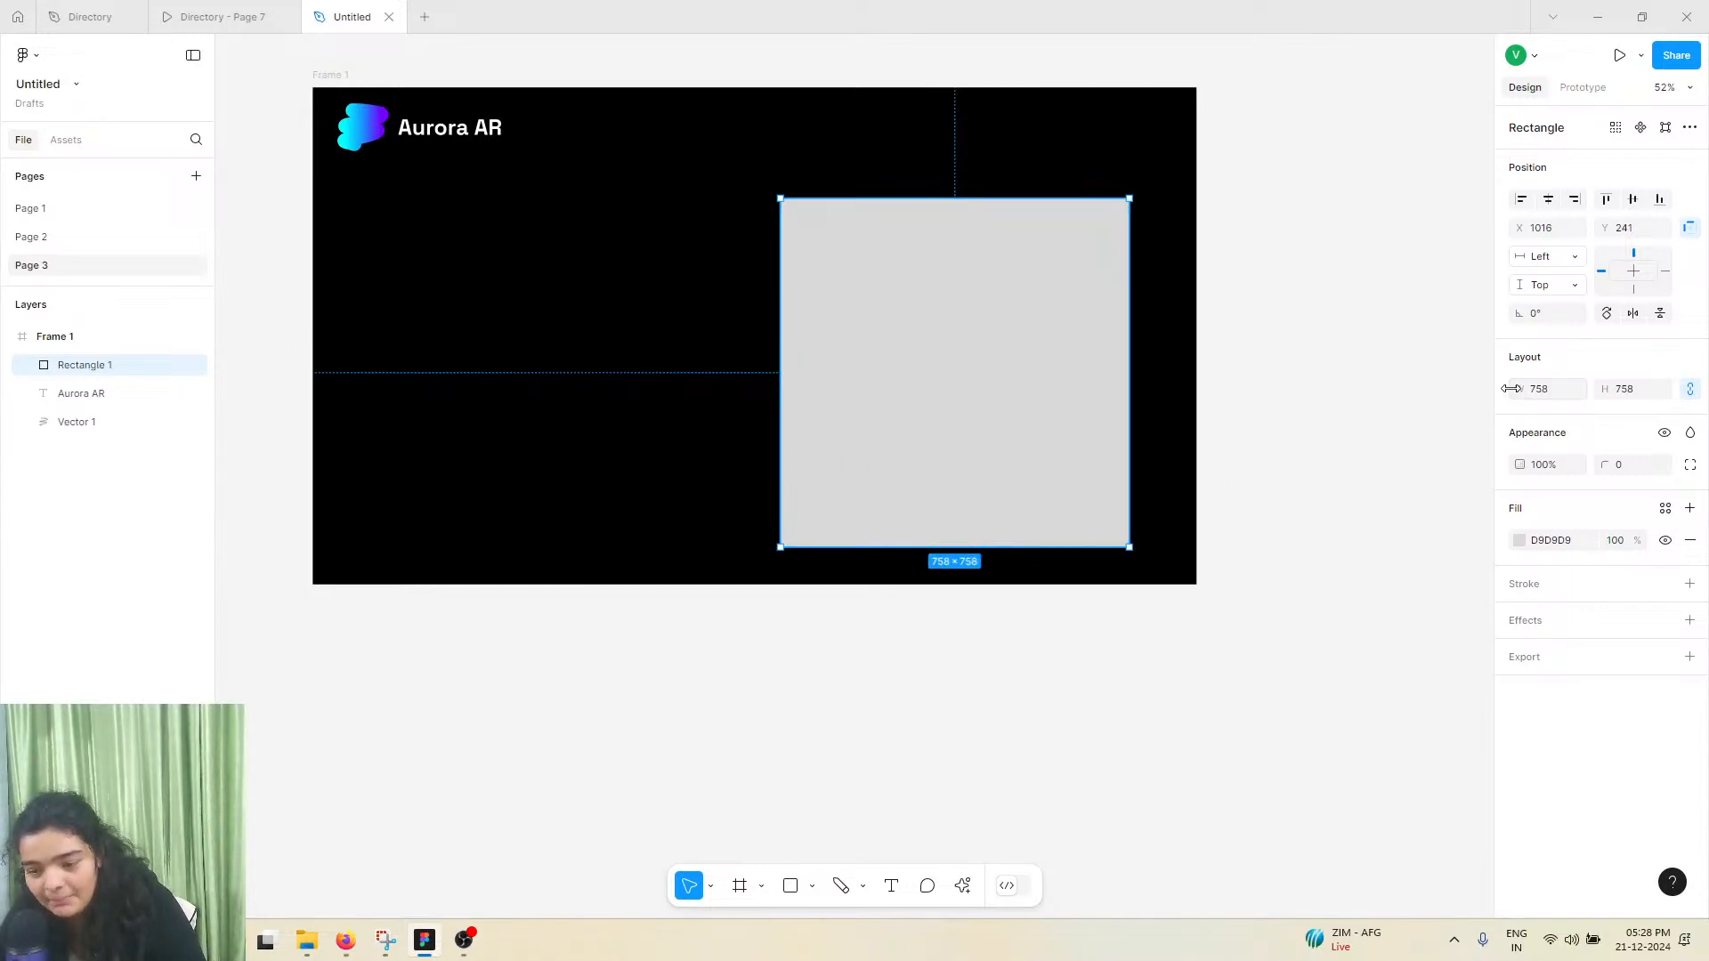
Resize the rectangle proportionally to 779 × 779 and move it to about X 991, Y 175
drag(1511, 389, 1656, 441)
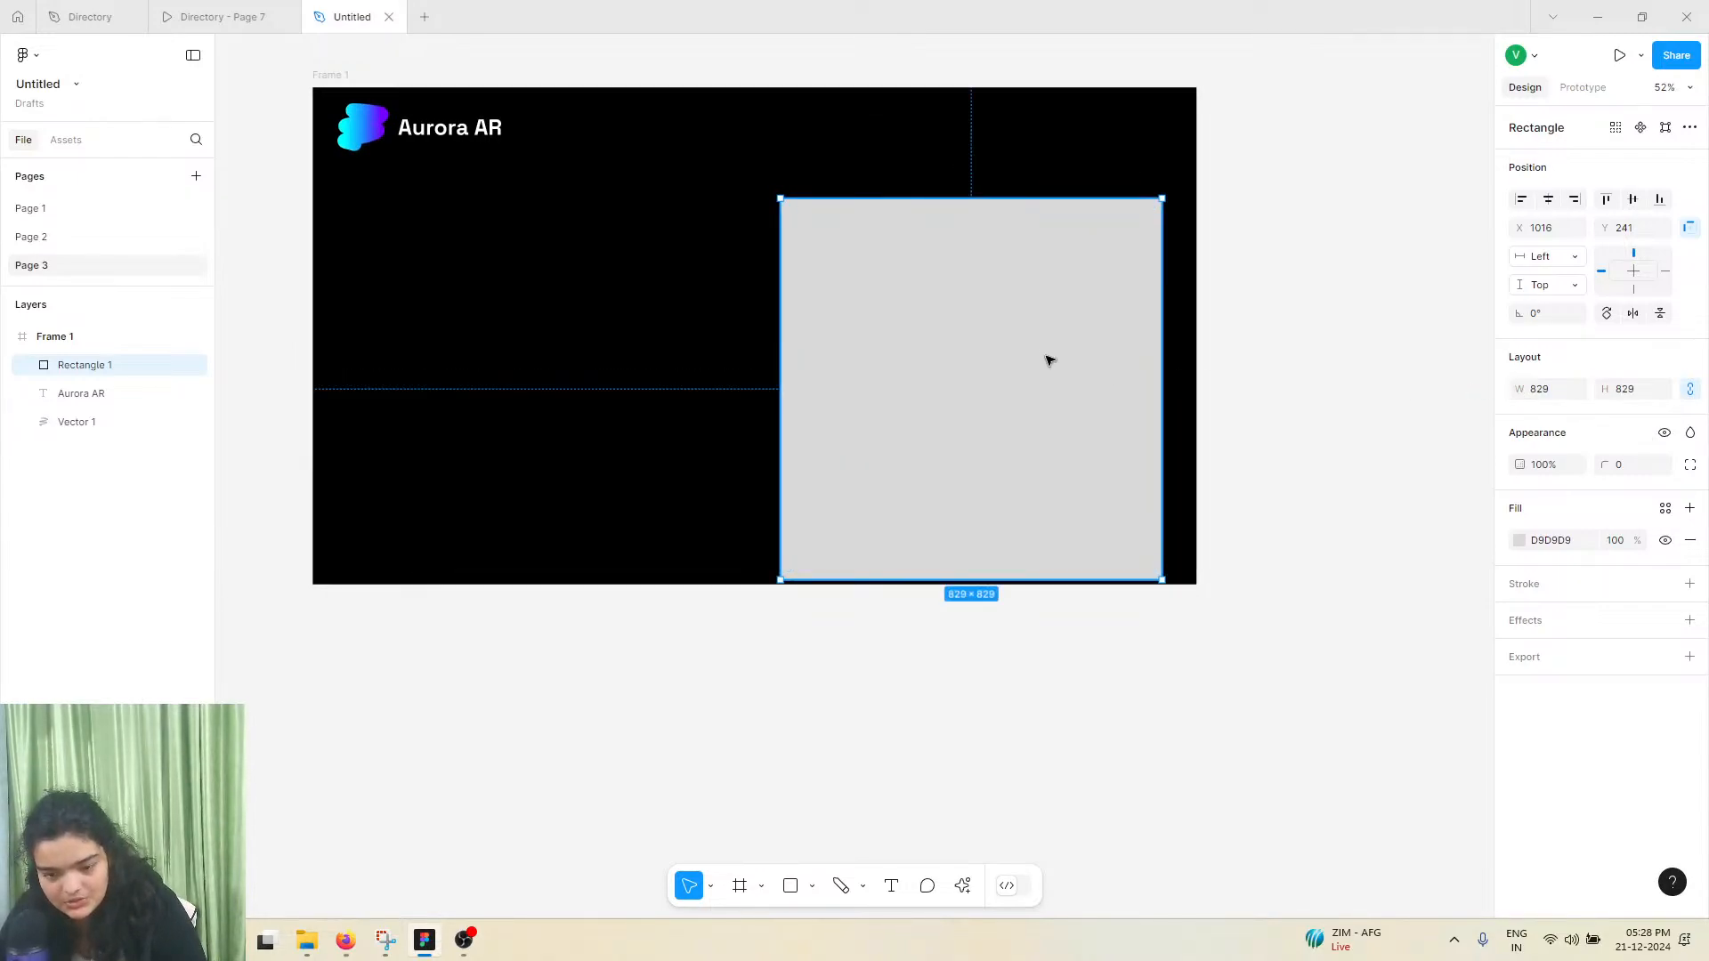
drag(1047, 360, 1035, 329)
drag(1518, 389, 1421, 388)
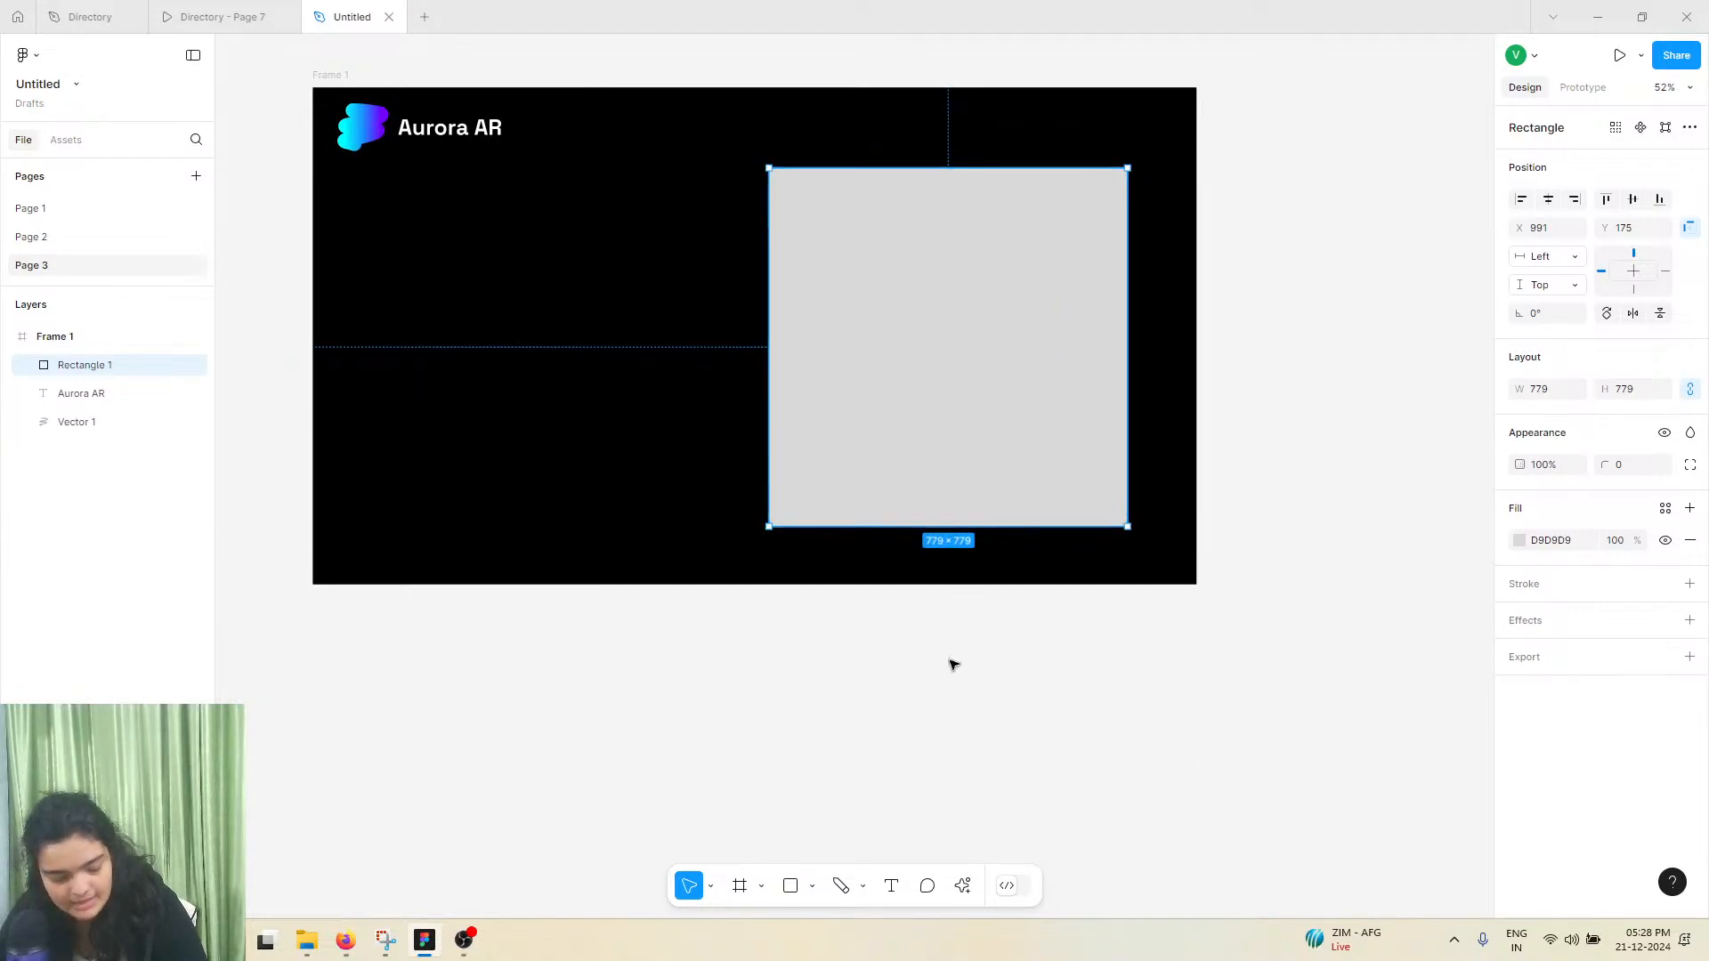
Open the Lummi plugin to search its photos for "ar", and nudge the rectangle to about X 993, Y 150
click(962, 885)
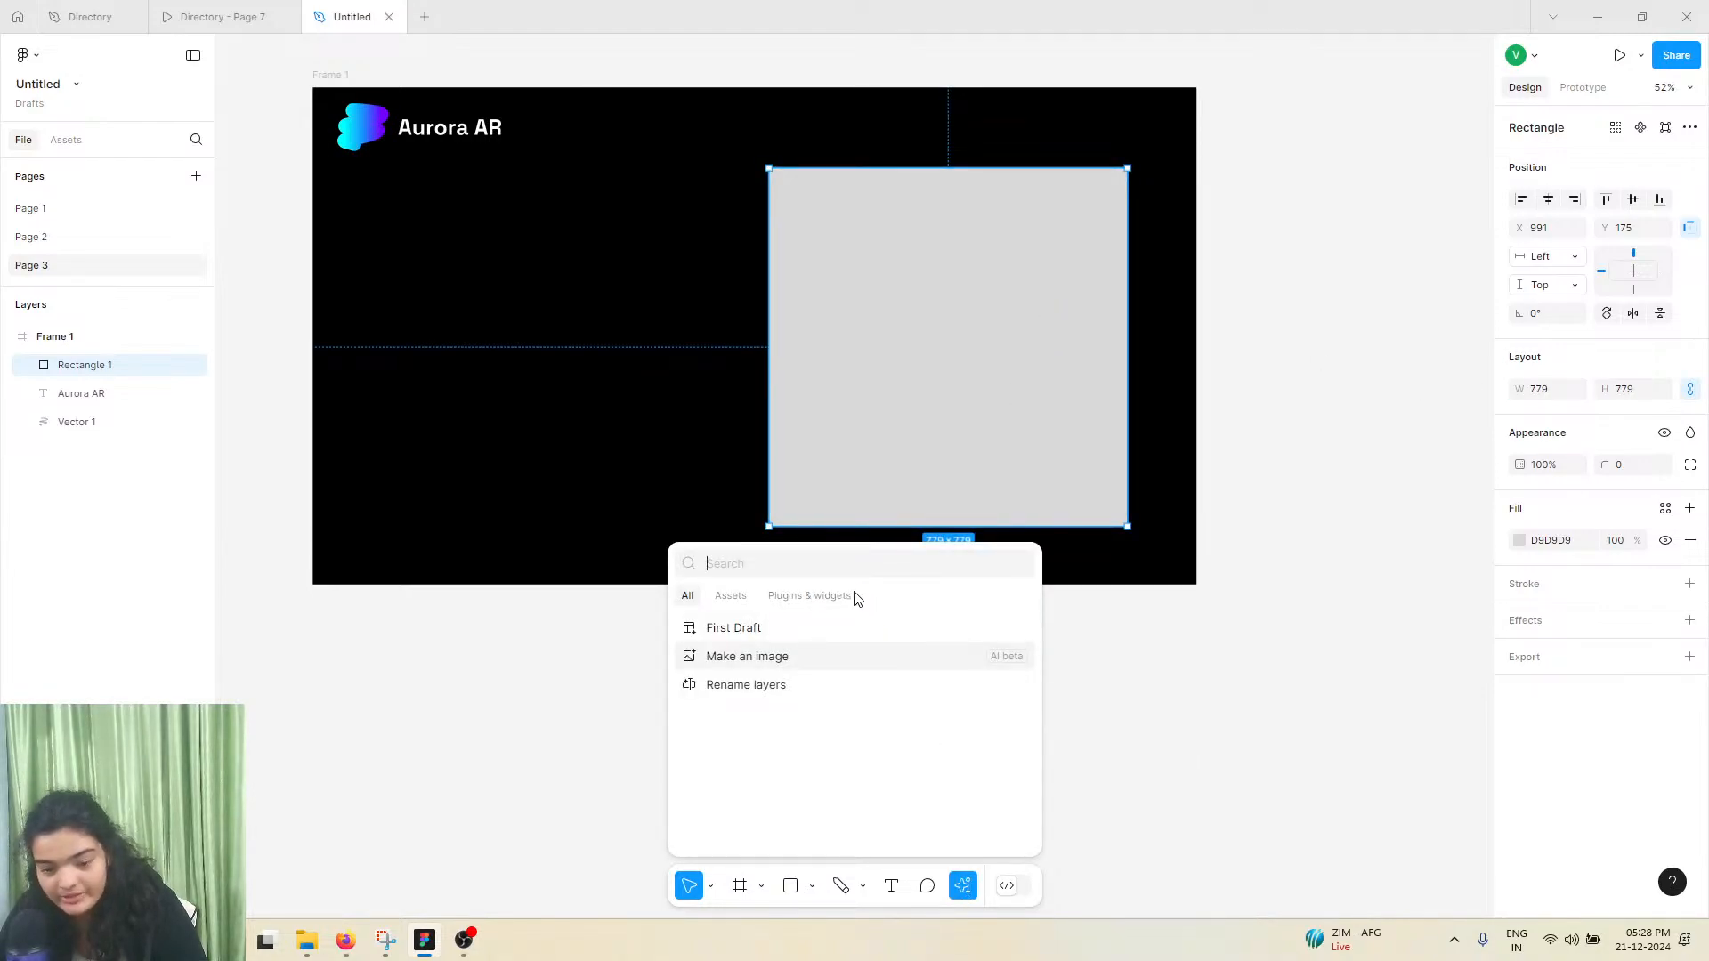
click(829, 596)
key(Escape)
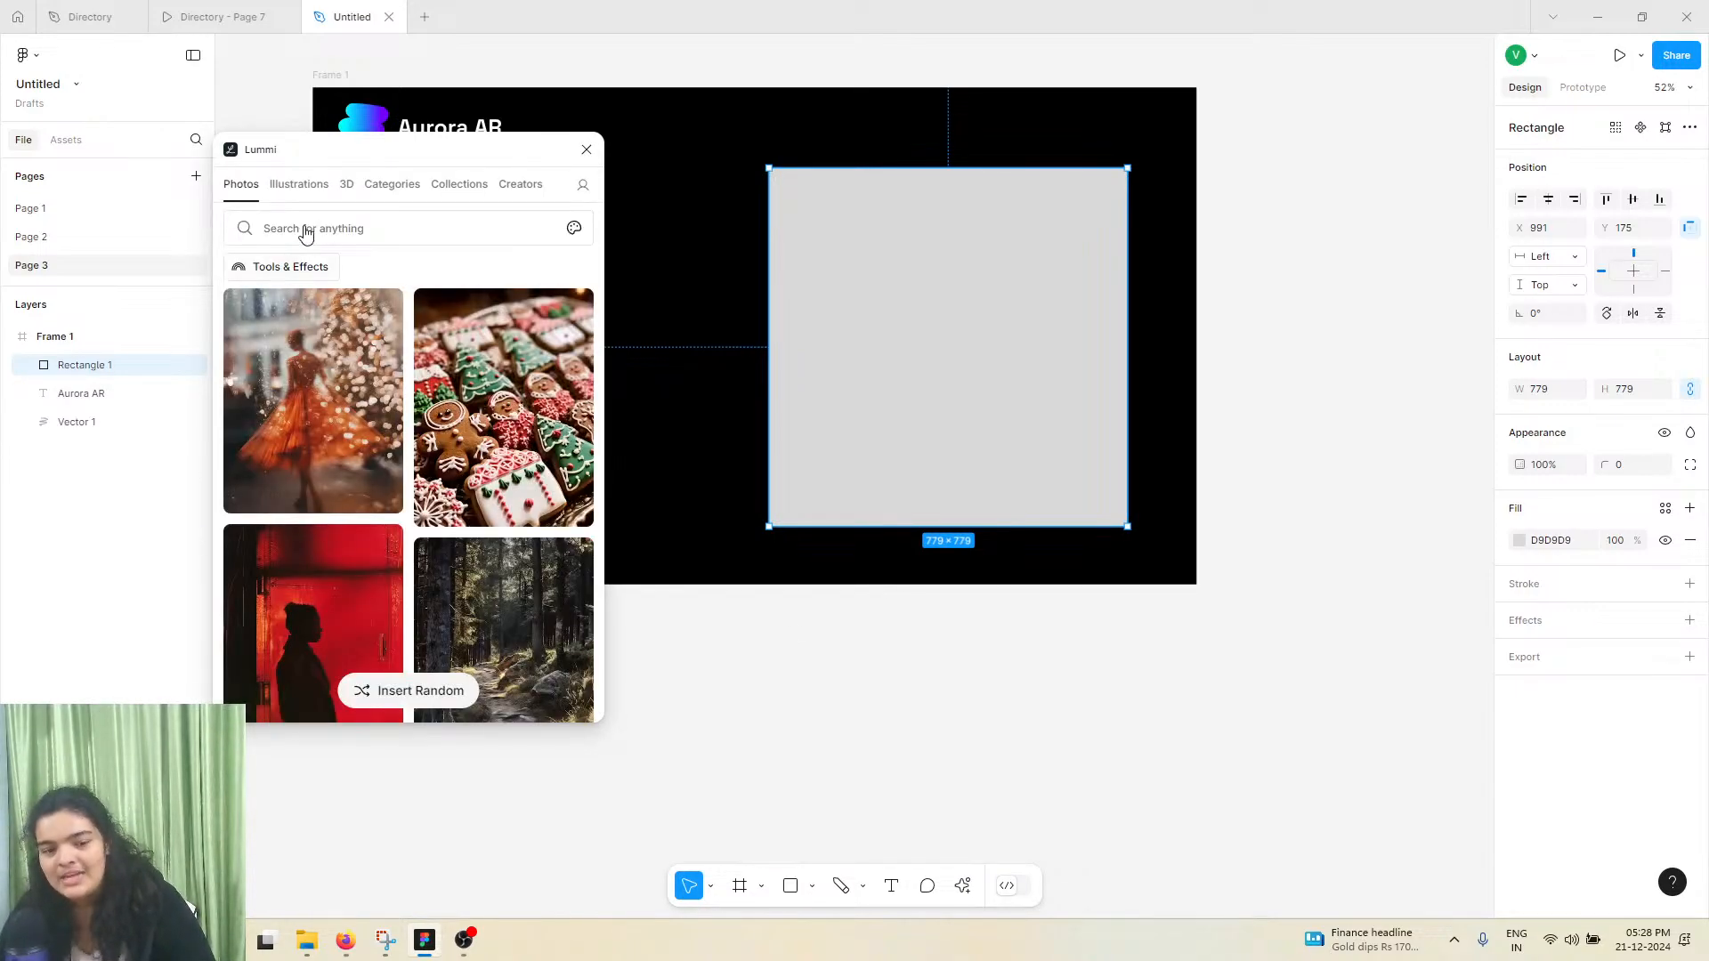
click(305, 228)
text(ar)
key(Return)
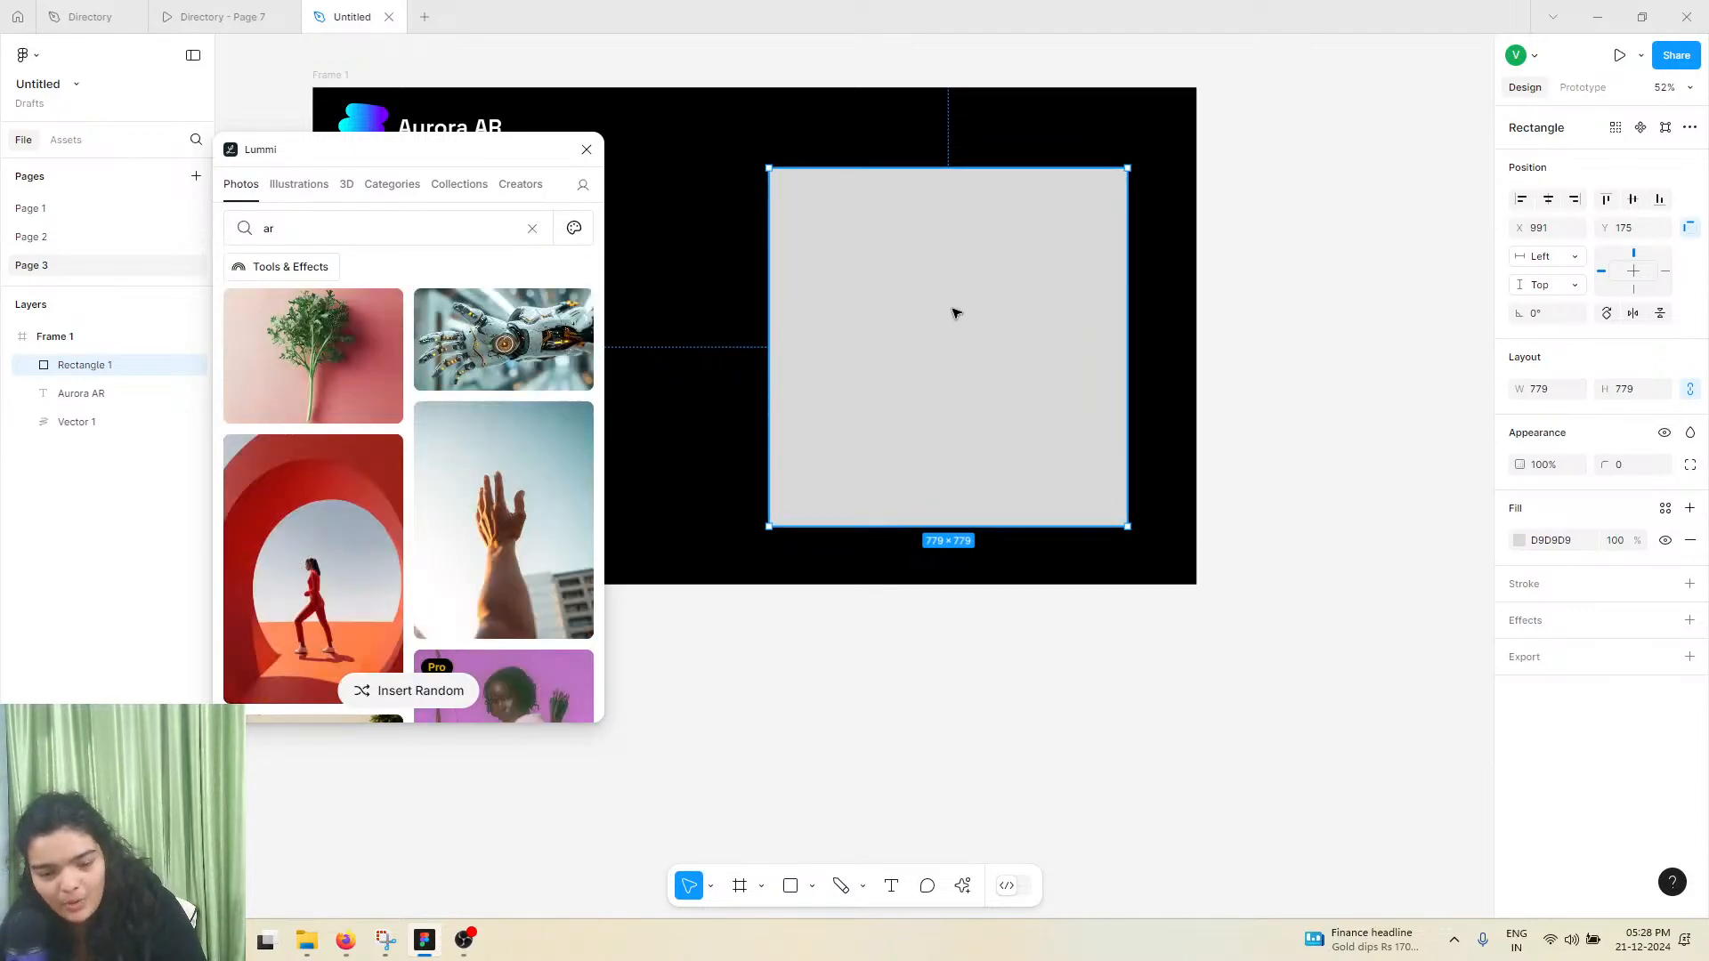
drag(953, 309, 953, 297)
scroll(535, 439, down, 3)
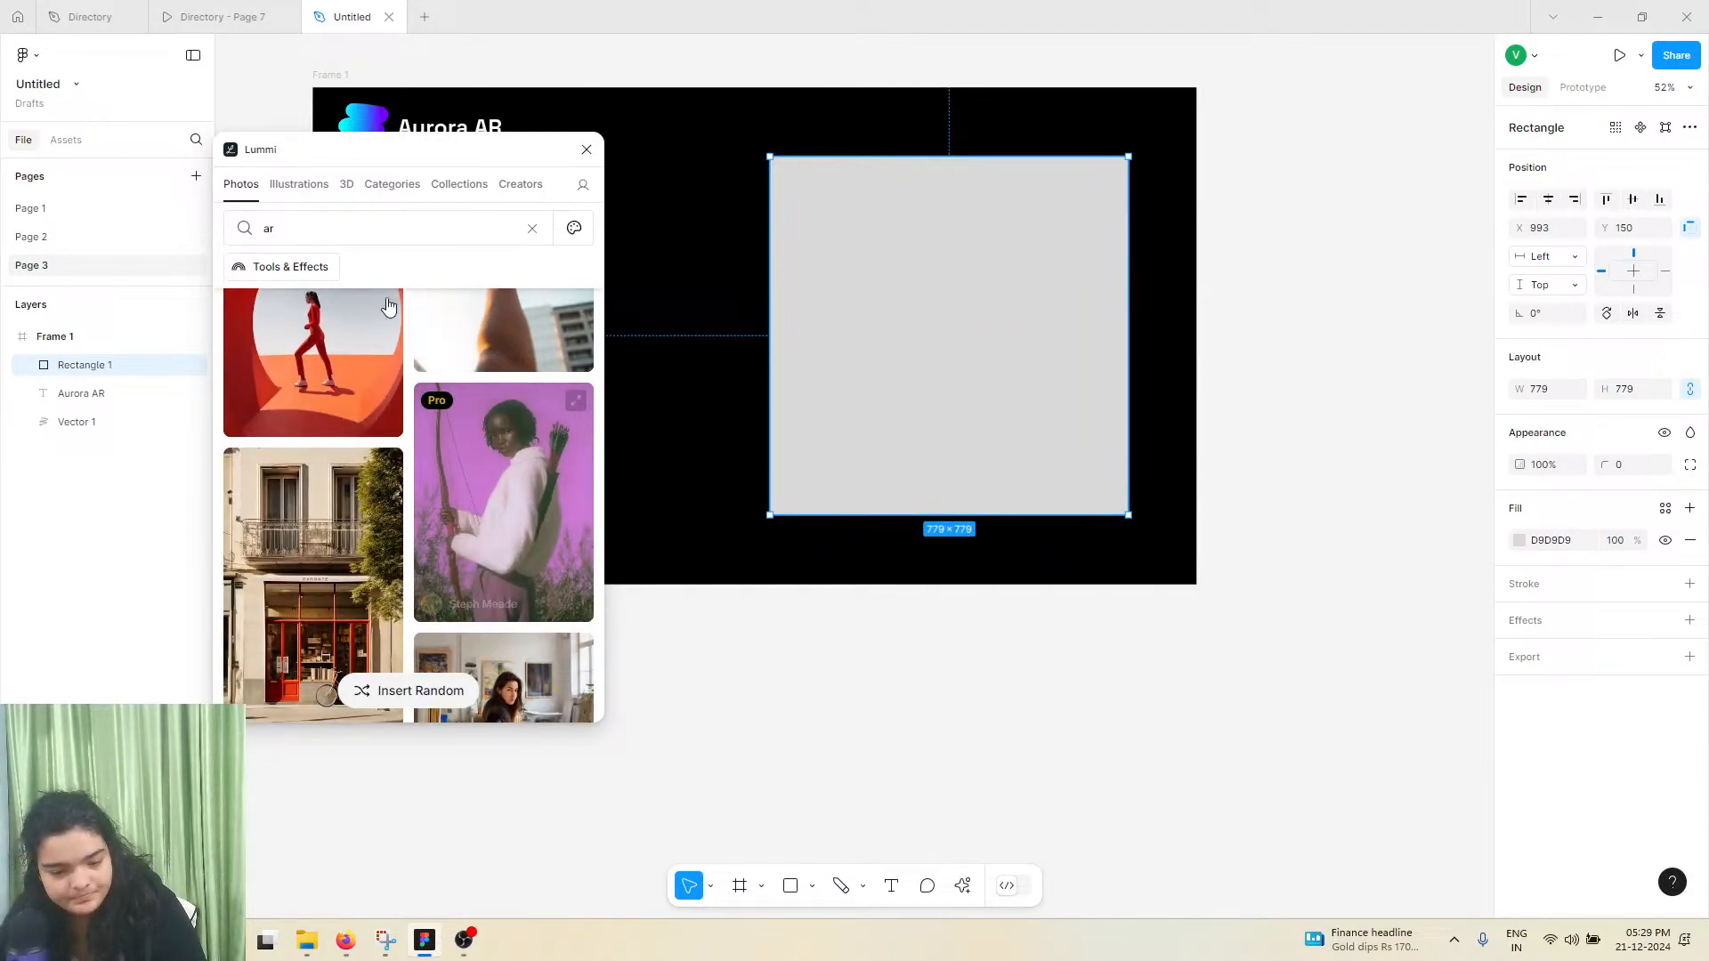
Search Lummi photos for "vr" and fill the rectangle with the image of a neon-lined figure wearing a blue VR headset
click(357, 233)
key(Return)
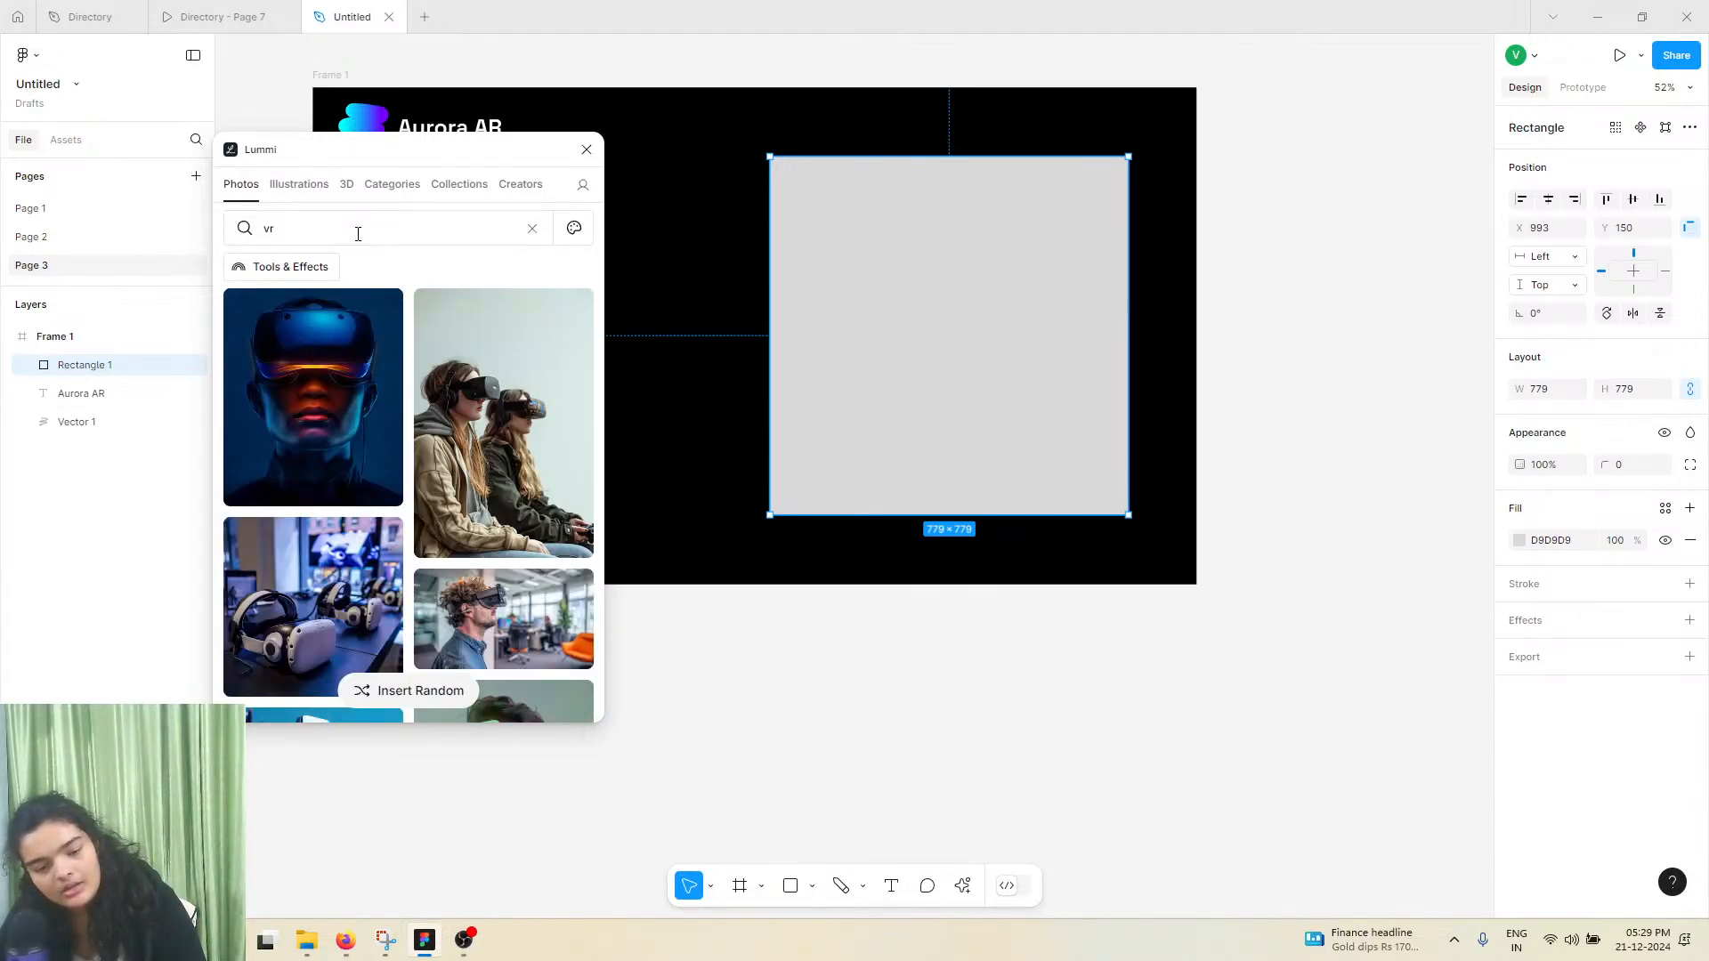
scroll(373, 431, down, 3)
scroll(376, 431, down, 5)
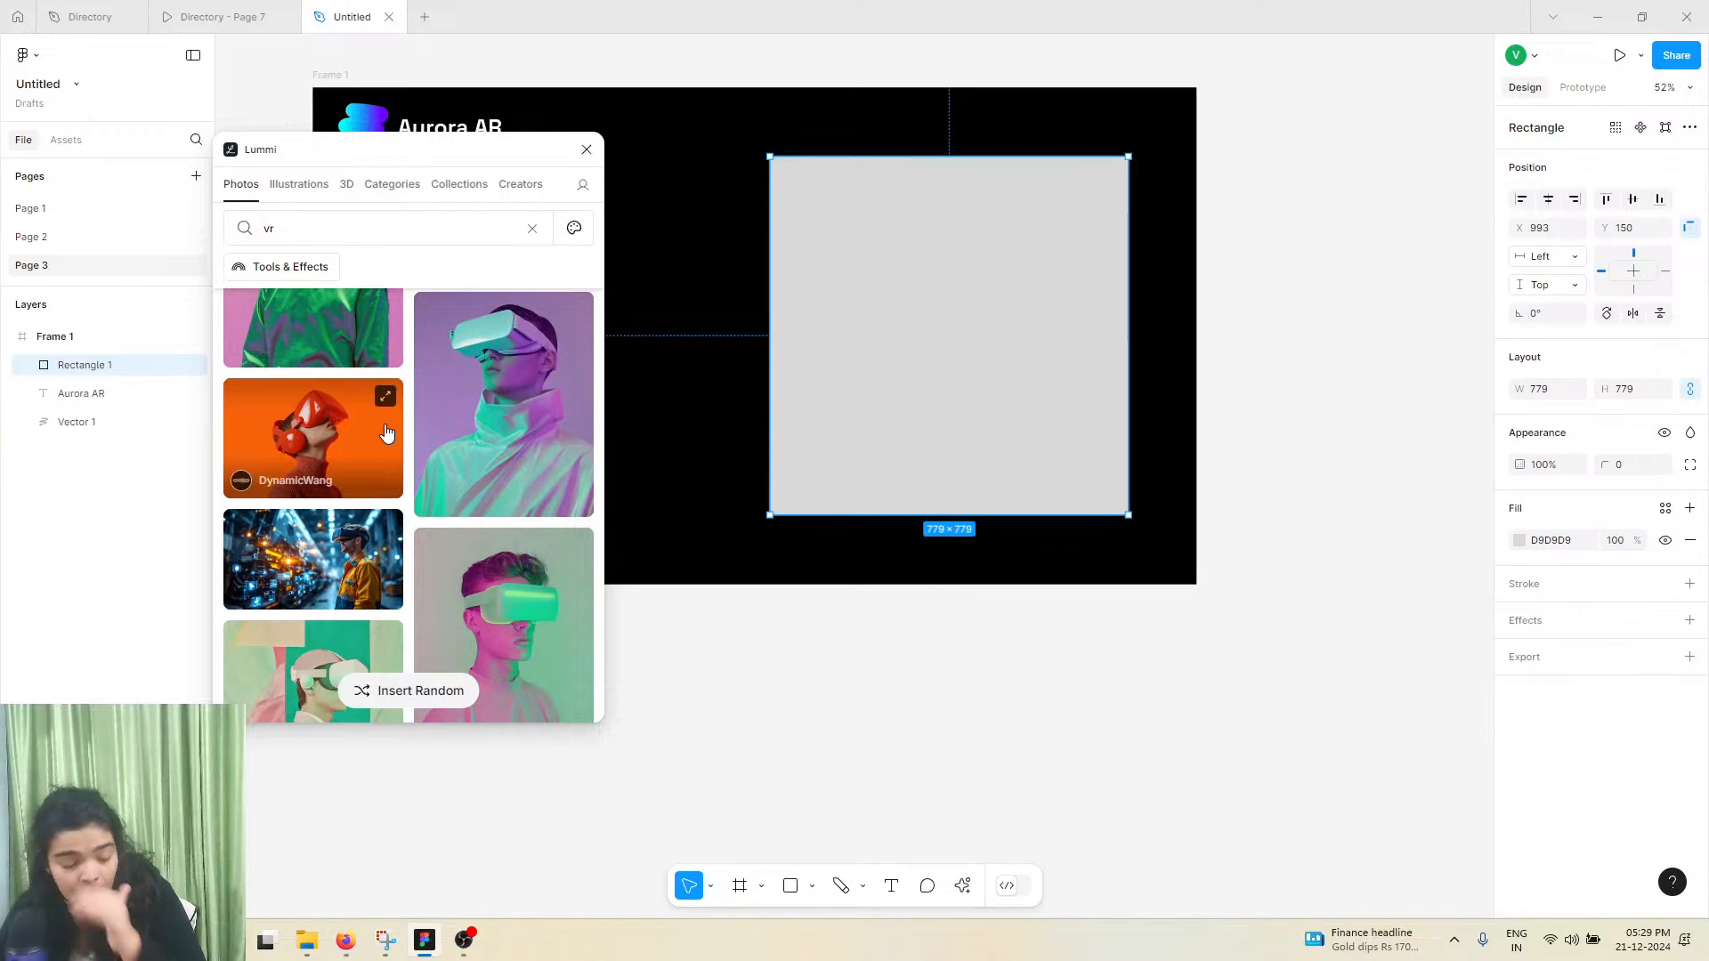
scroll(383, 434, down, 5)
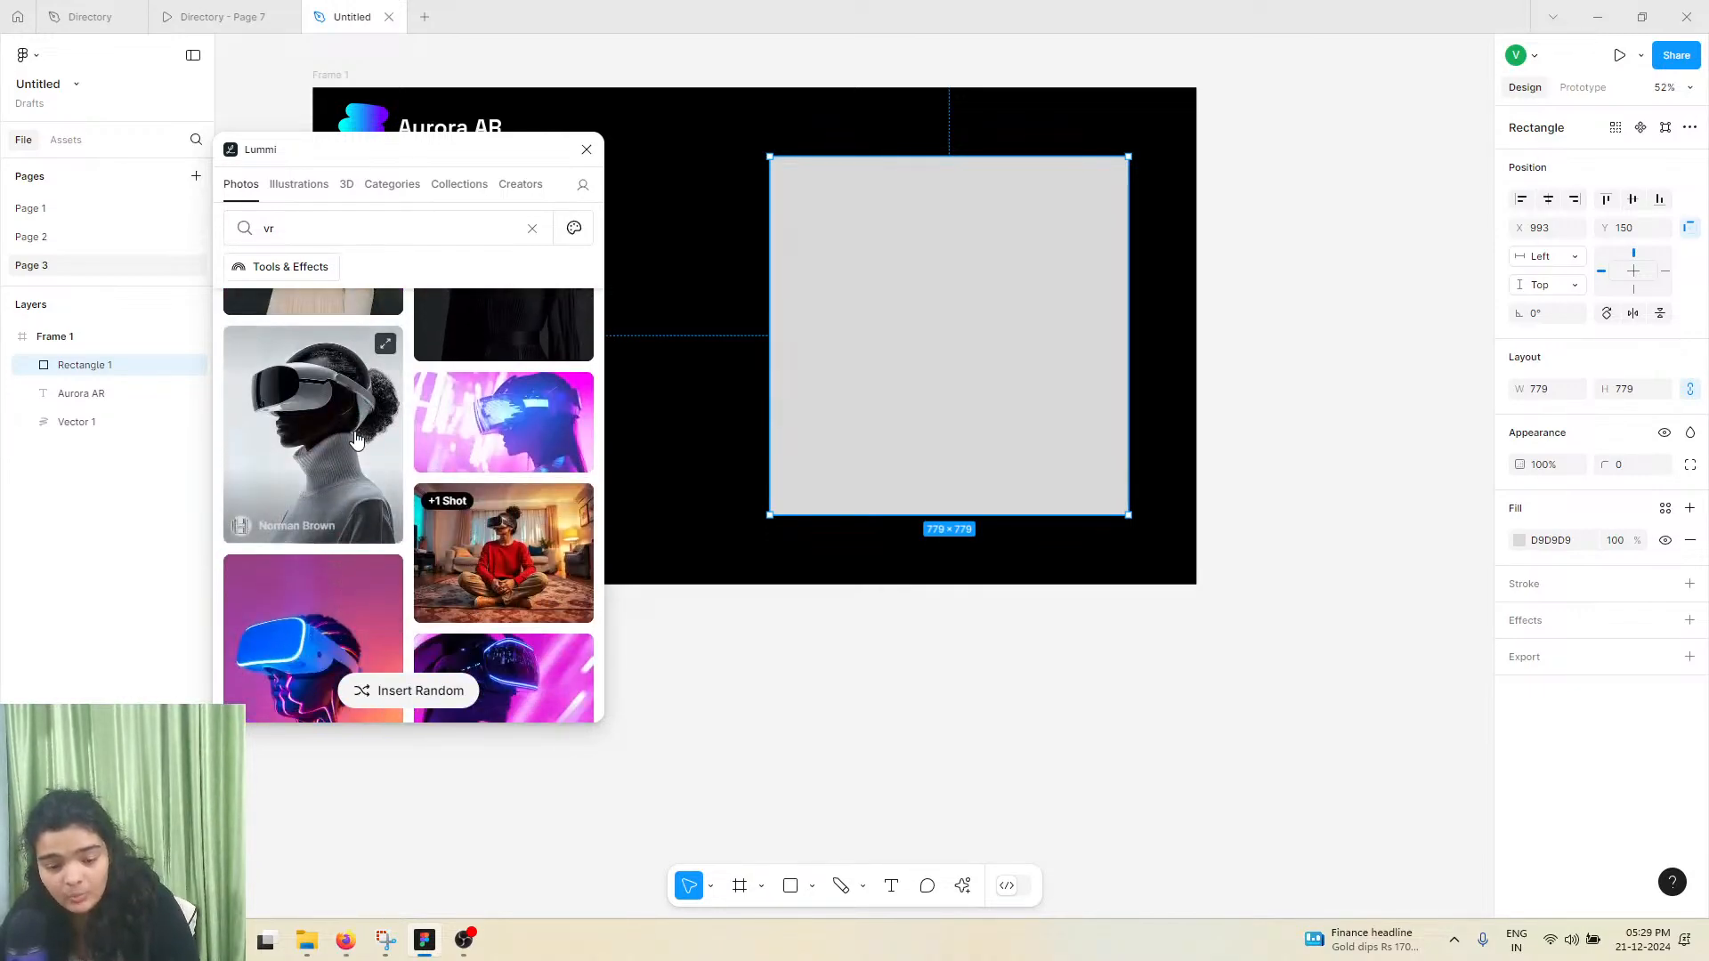
scroll(356, 438, down, 3)
click(356, 438)
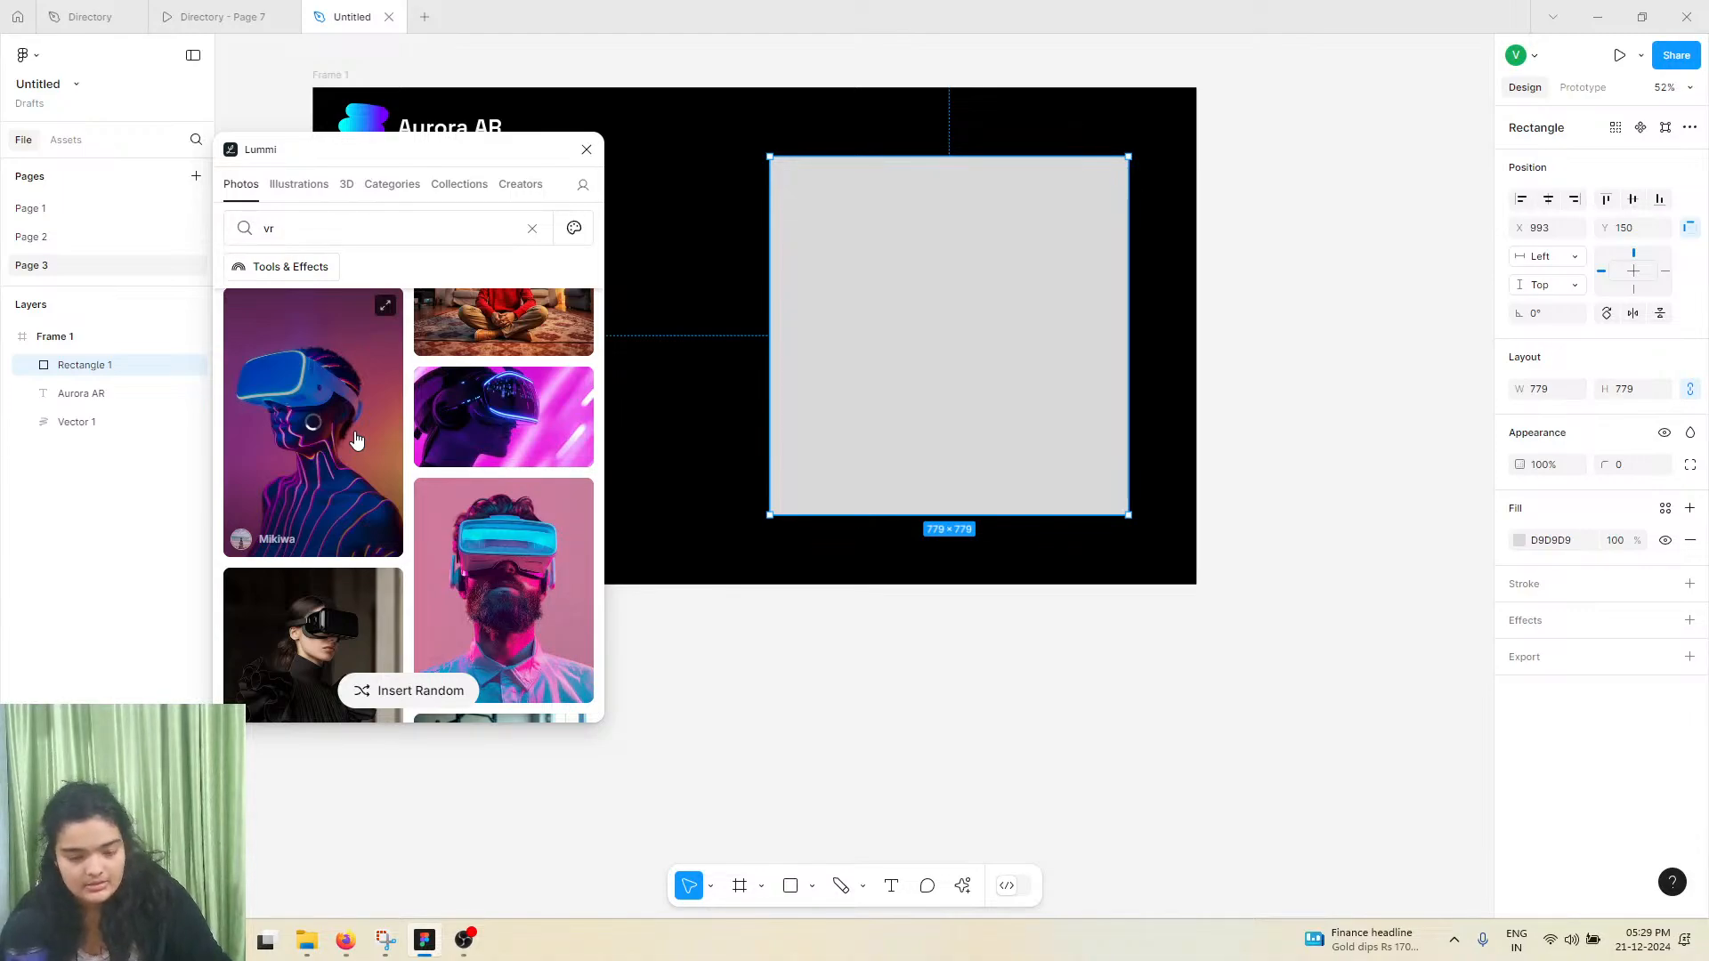
click(463, 940)
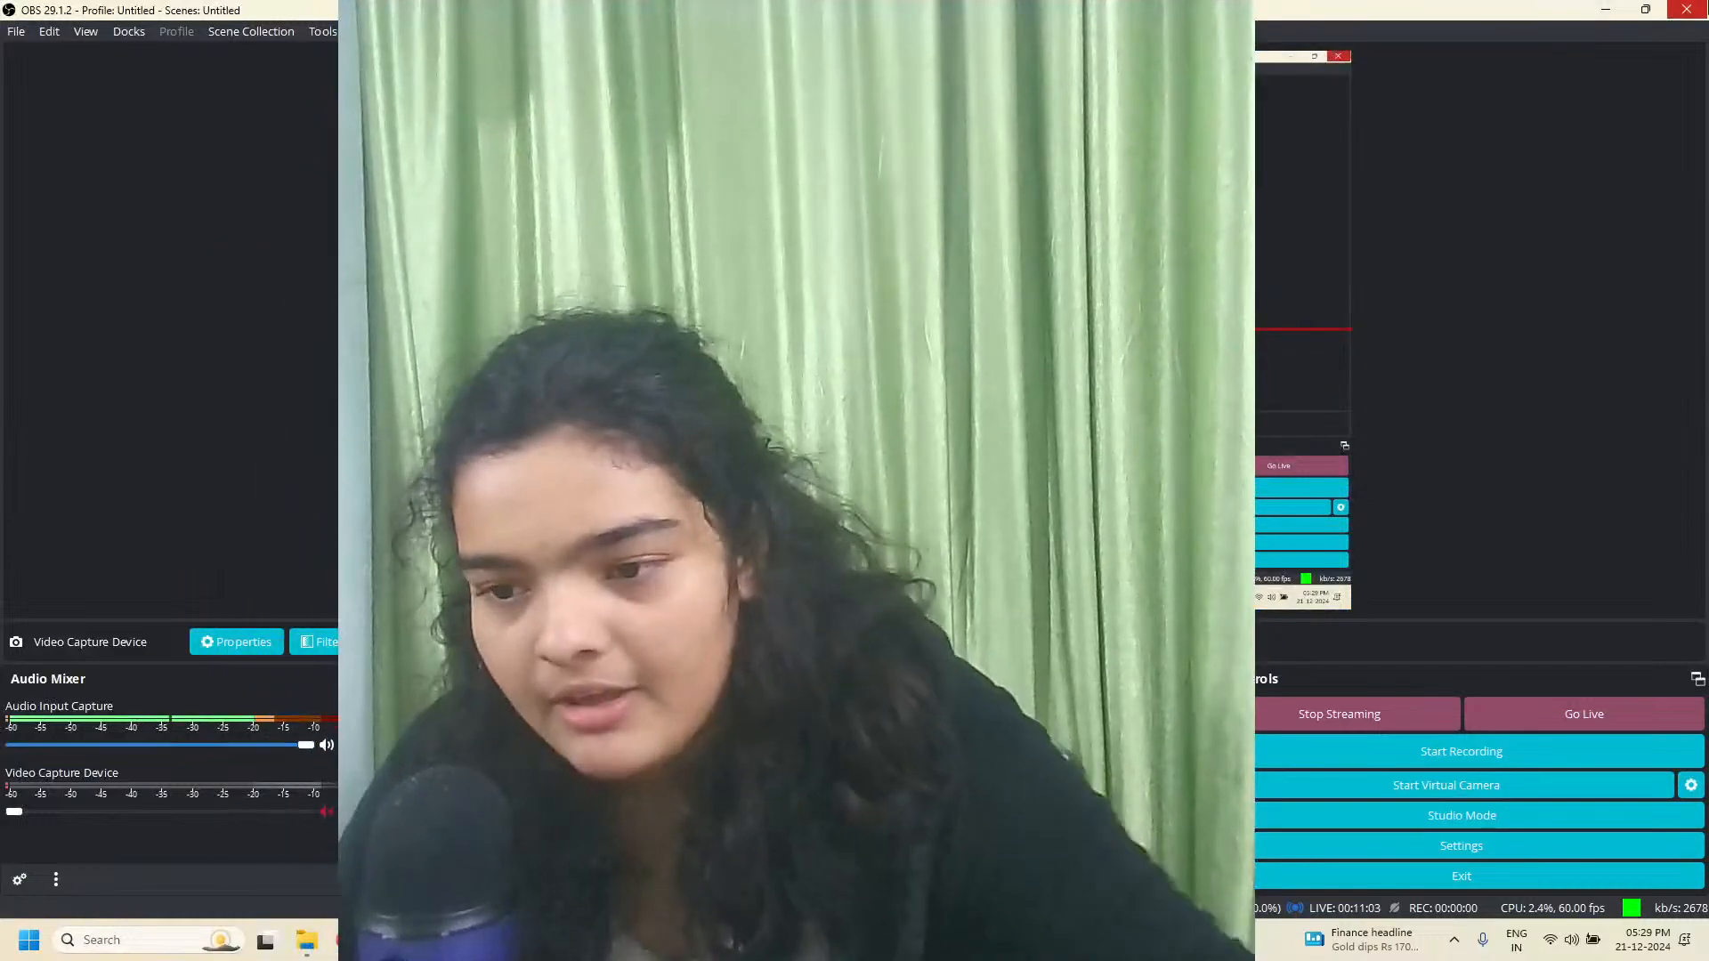
click(1607, 10)
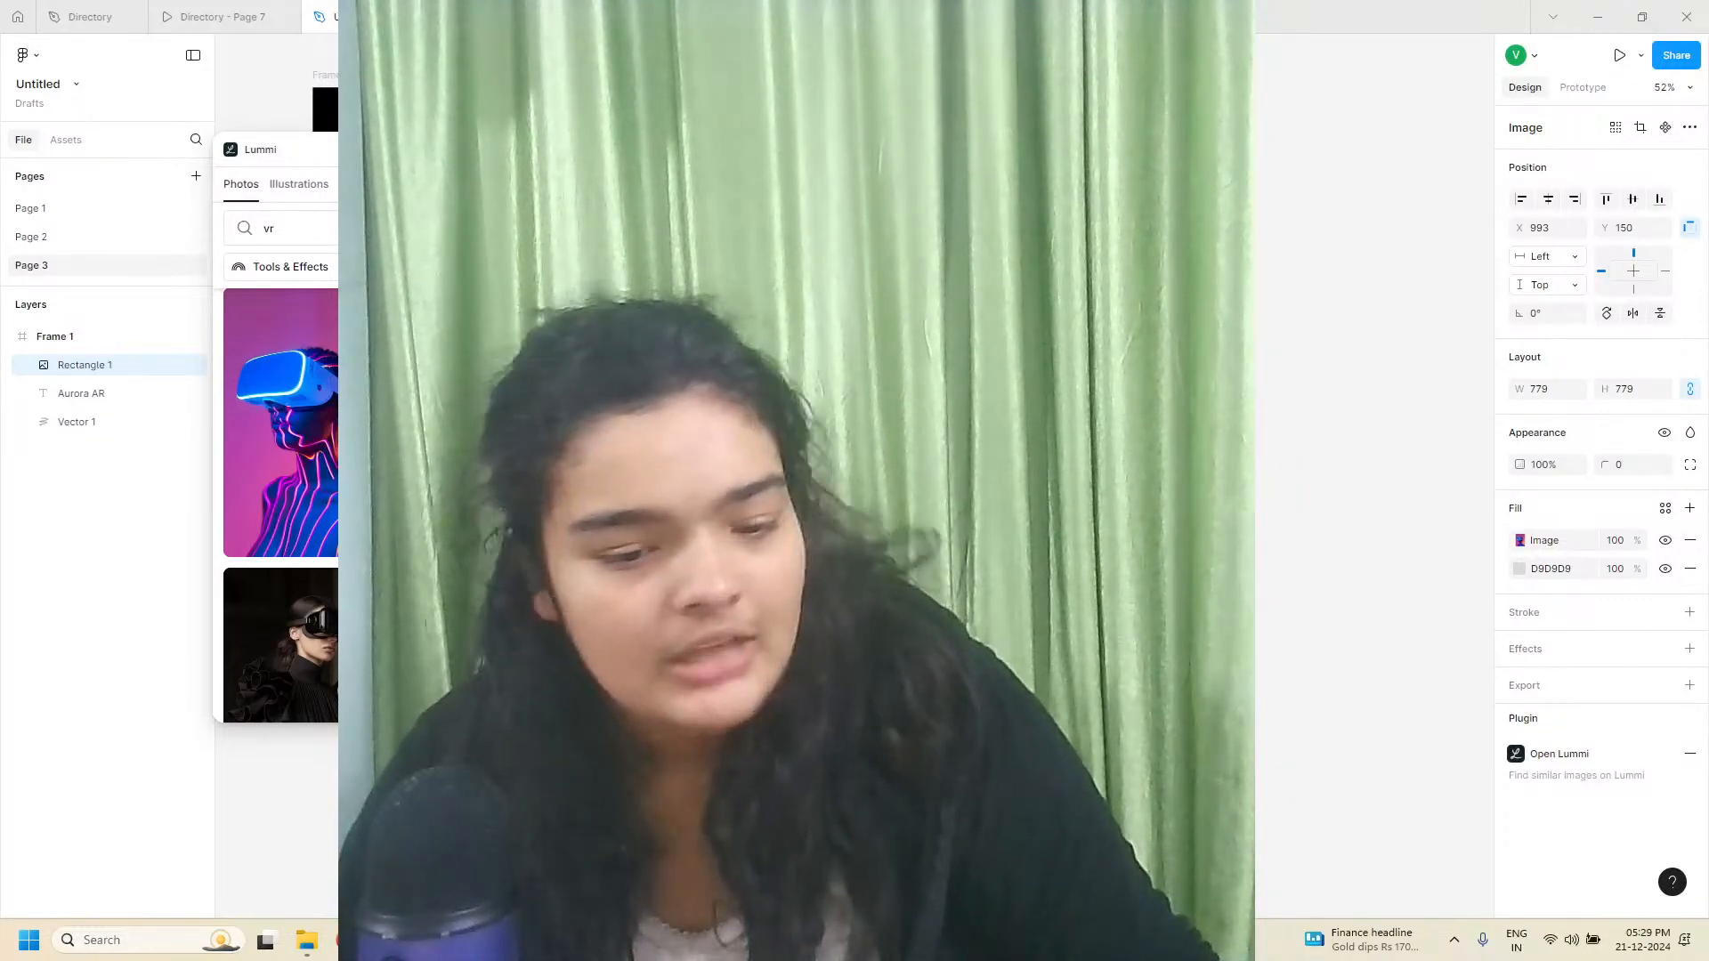
Close the Lummi plugin, keeping the VR headset image as the rectangle's fill
scroll(281, 507, up, 2)
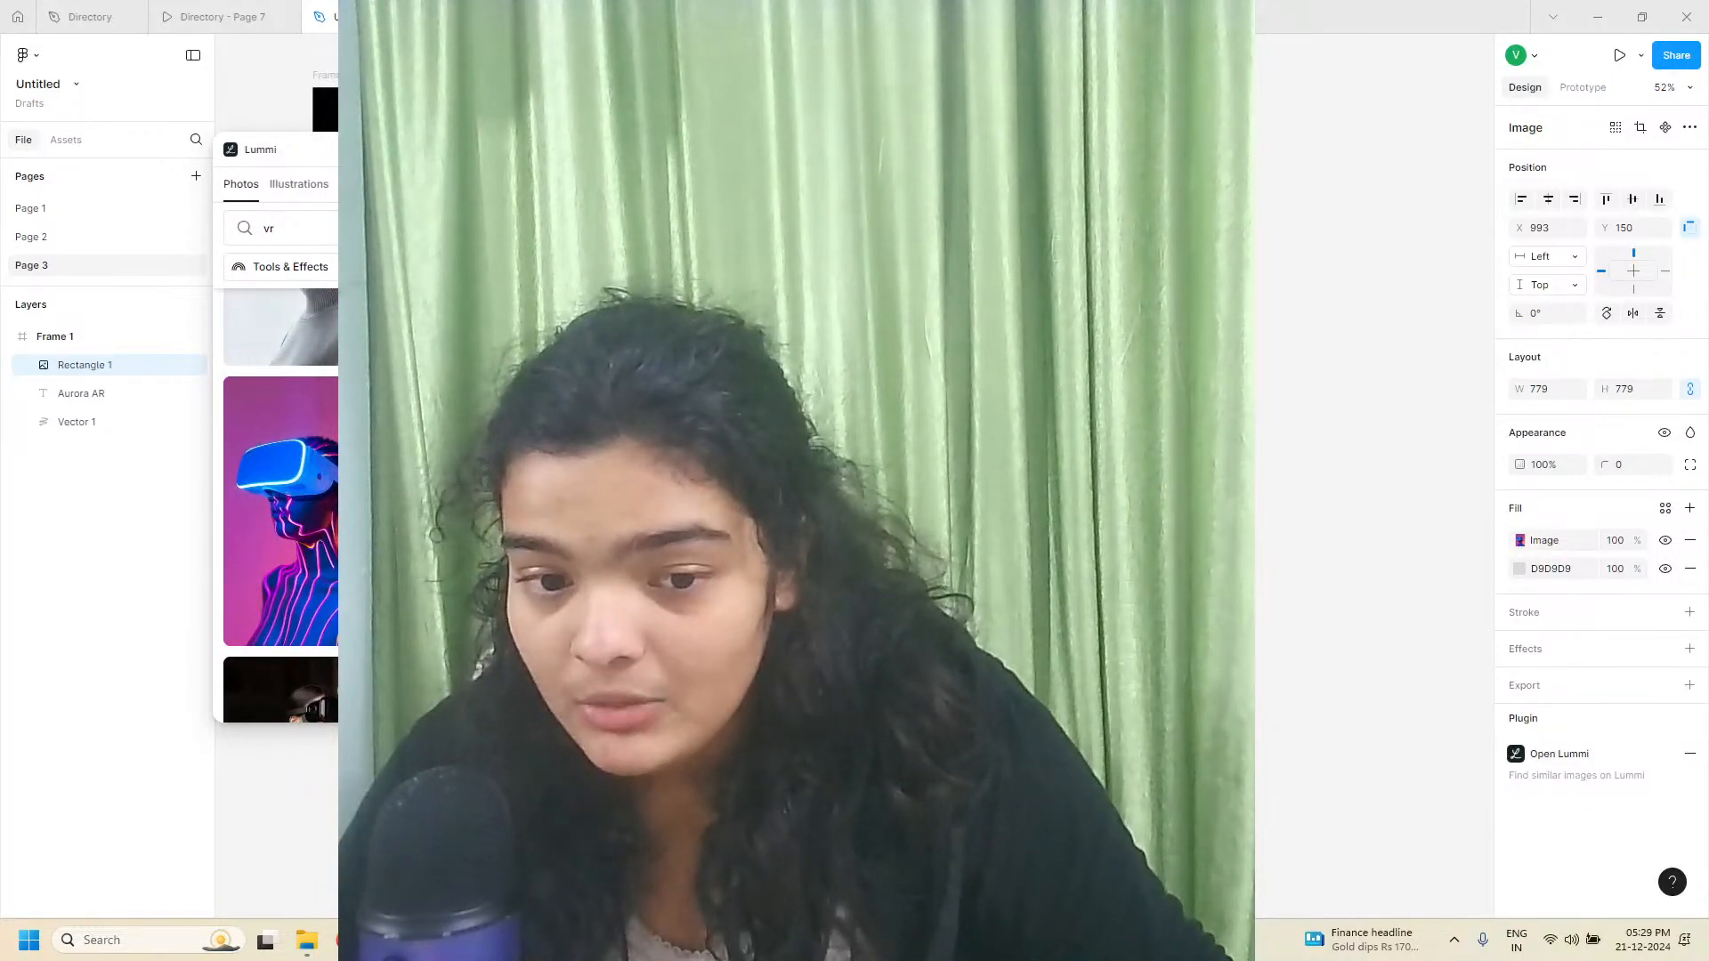
click(586, 149)
Review the reference hero section in the Directory - Page 7 prototype at full screen, then leave full screen
click(268, 7)
scroll(1390, 365, down, 1)
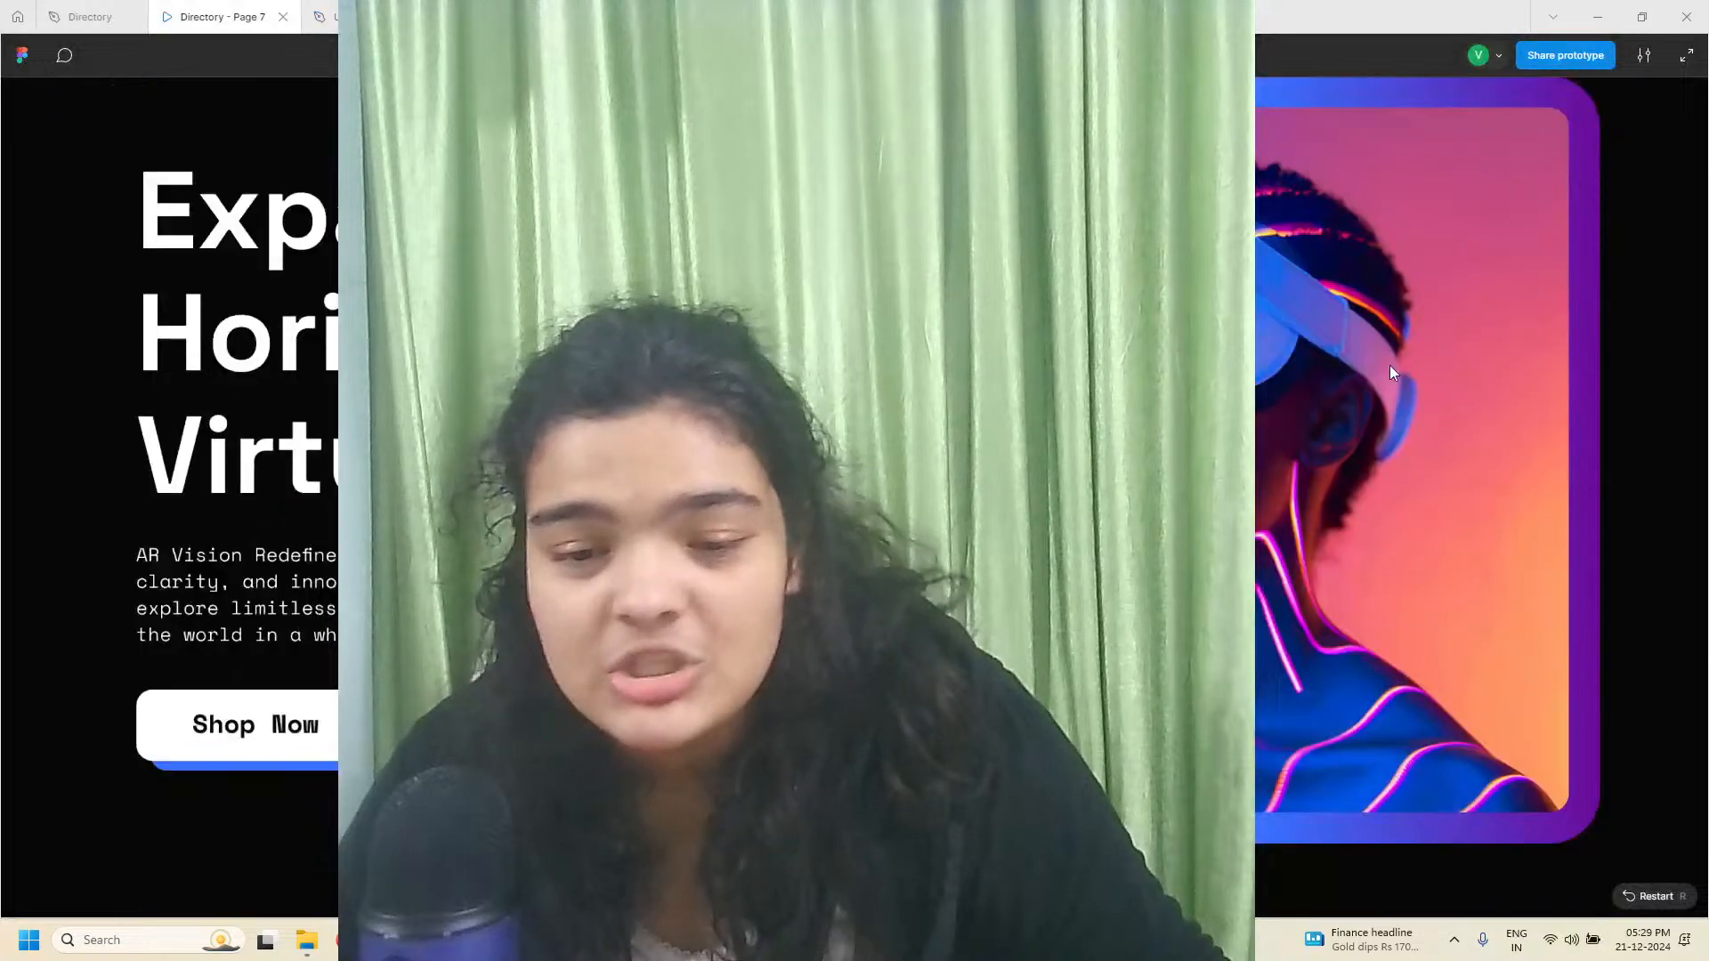
key(f)
scroll(1303, 290, up, 1)
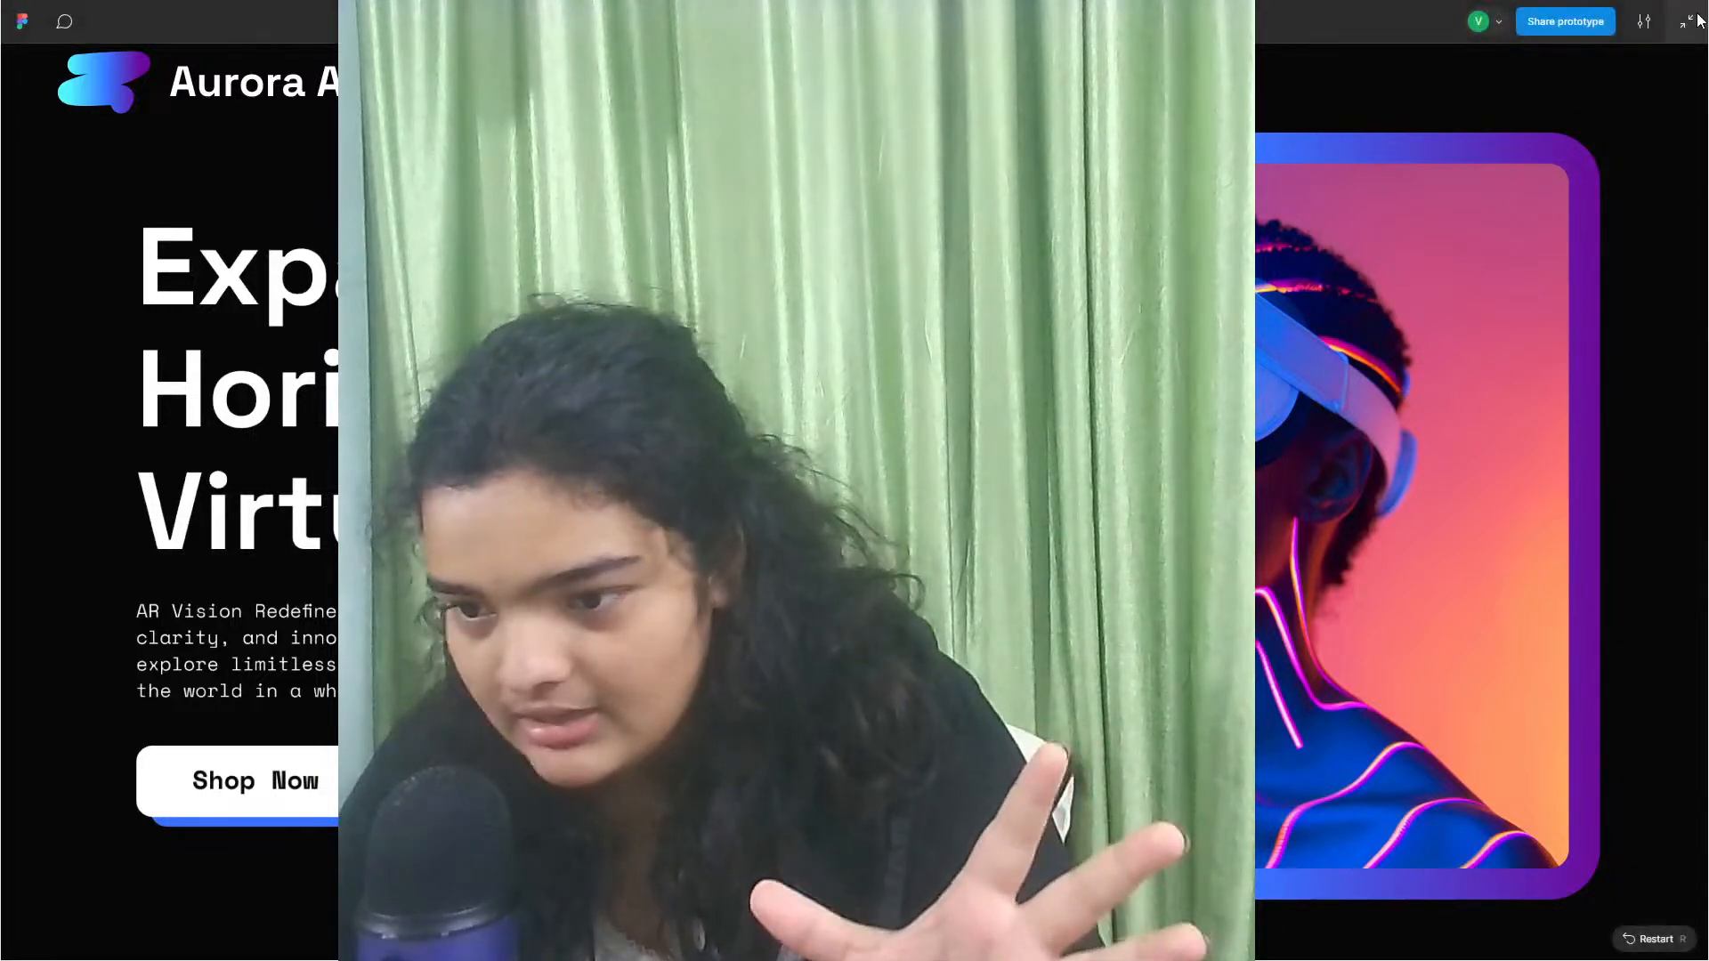
click(1687, 21)
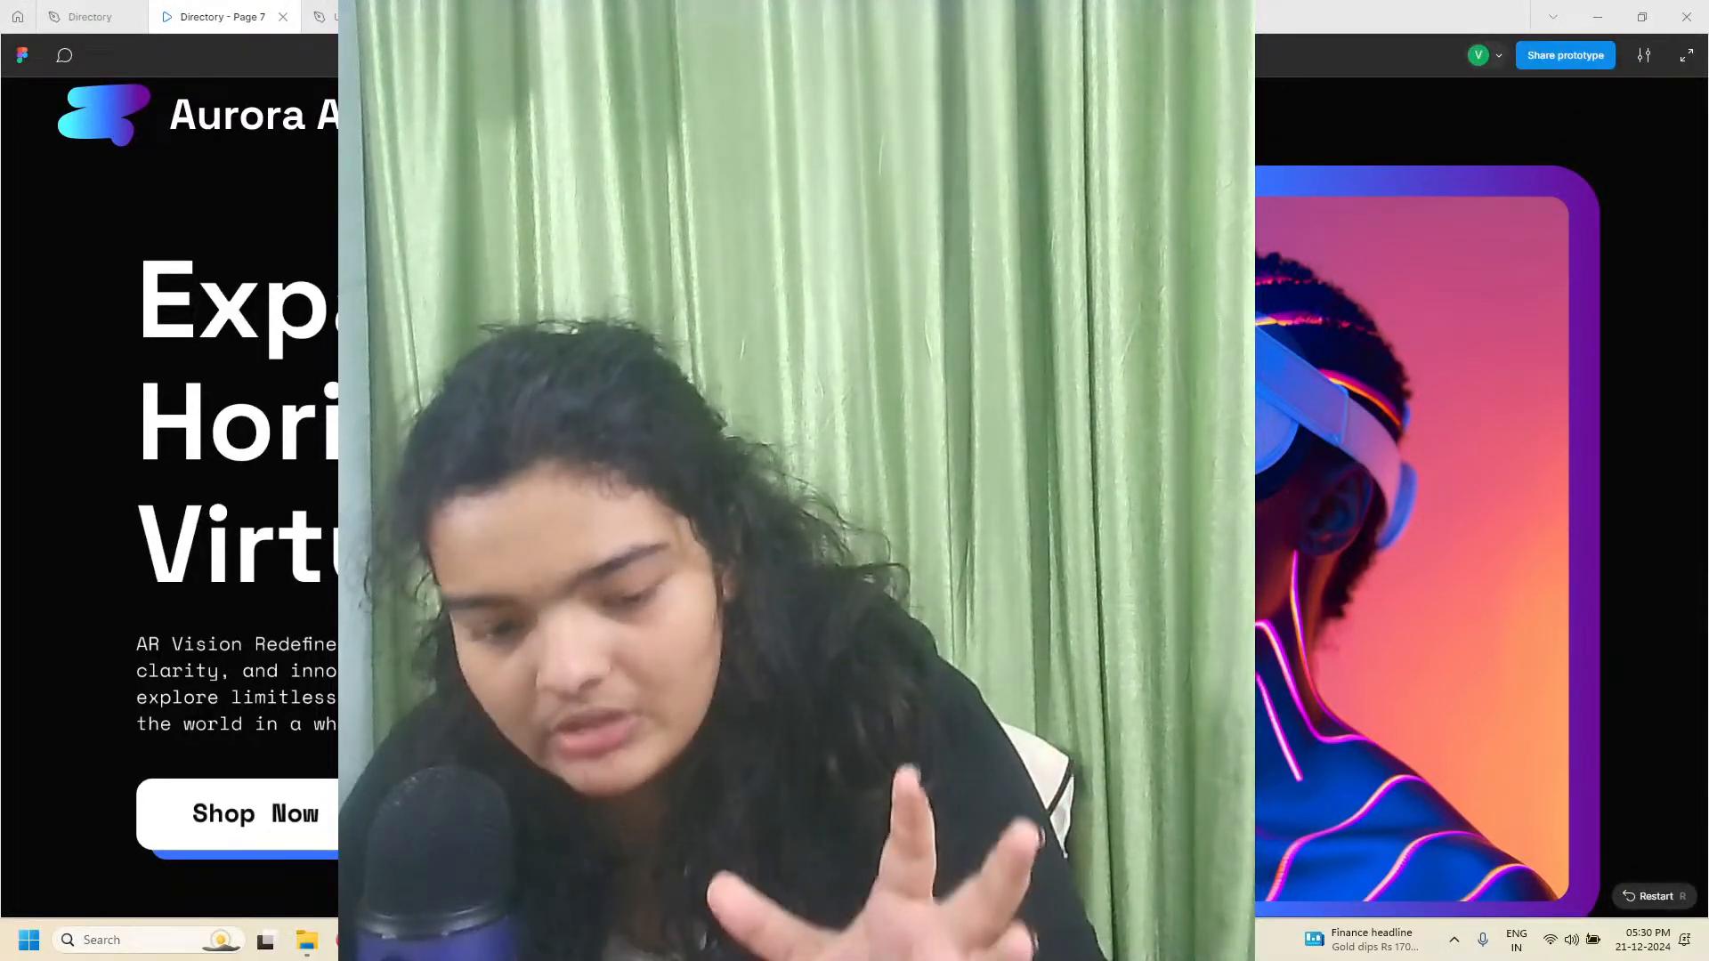
key(alt+Tab)
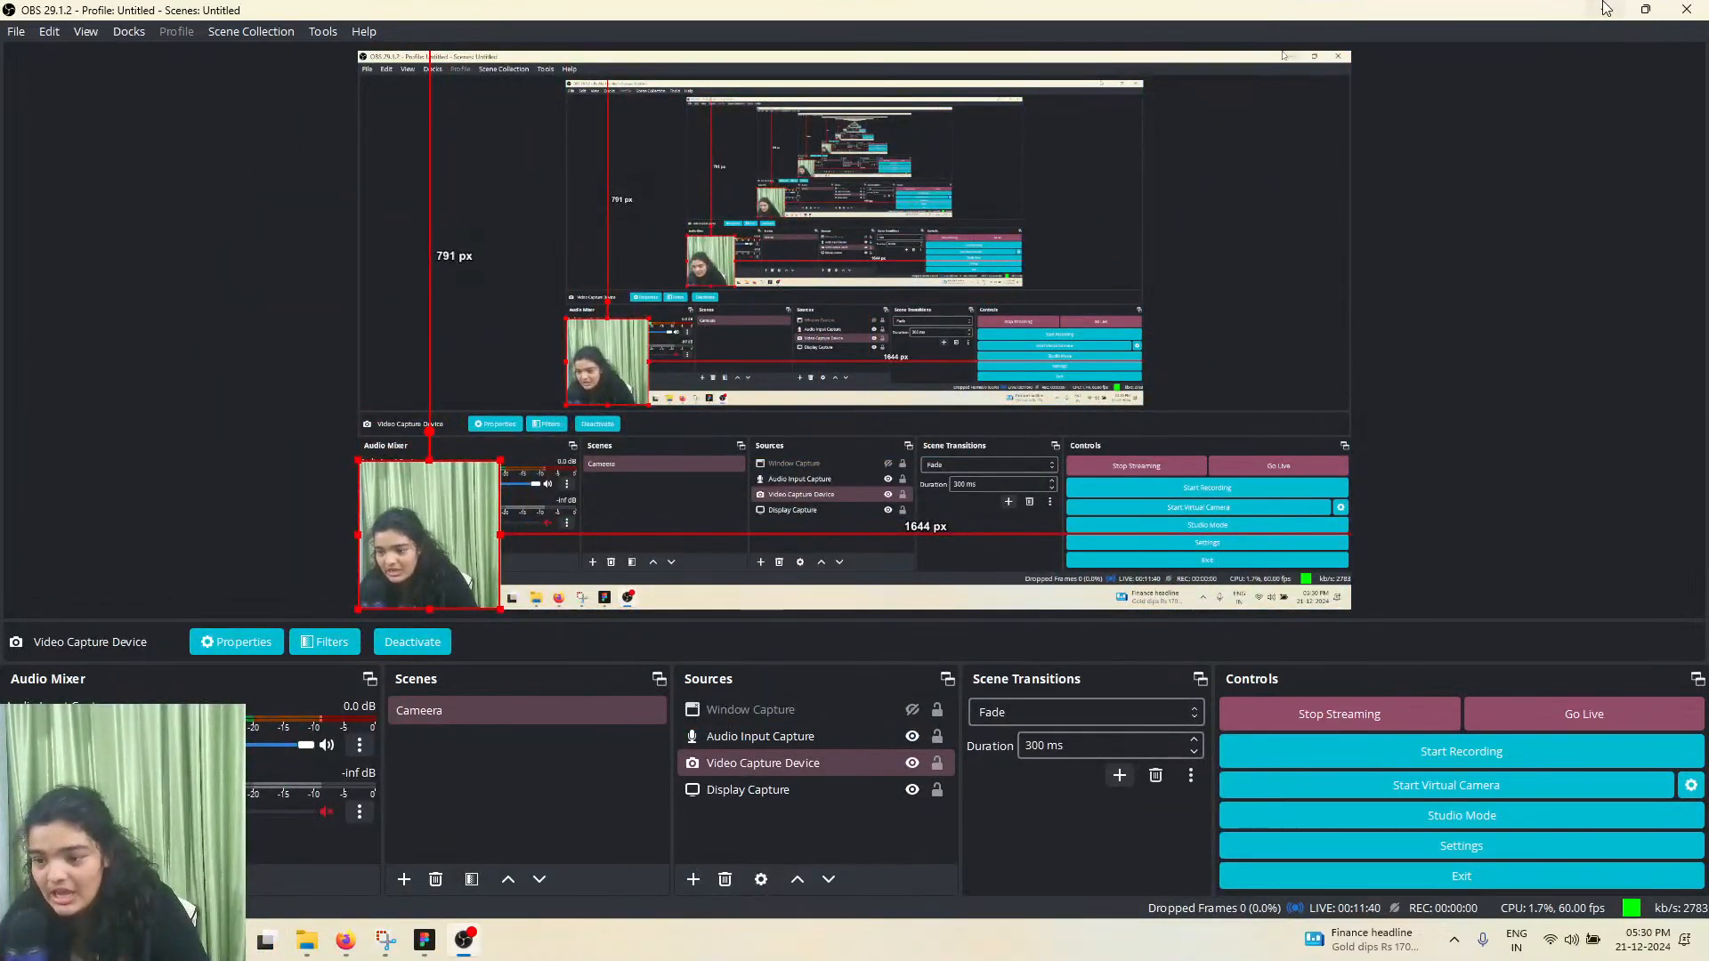
click(1603, 7)
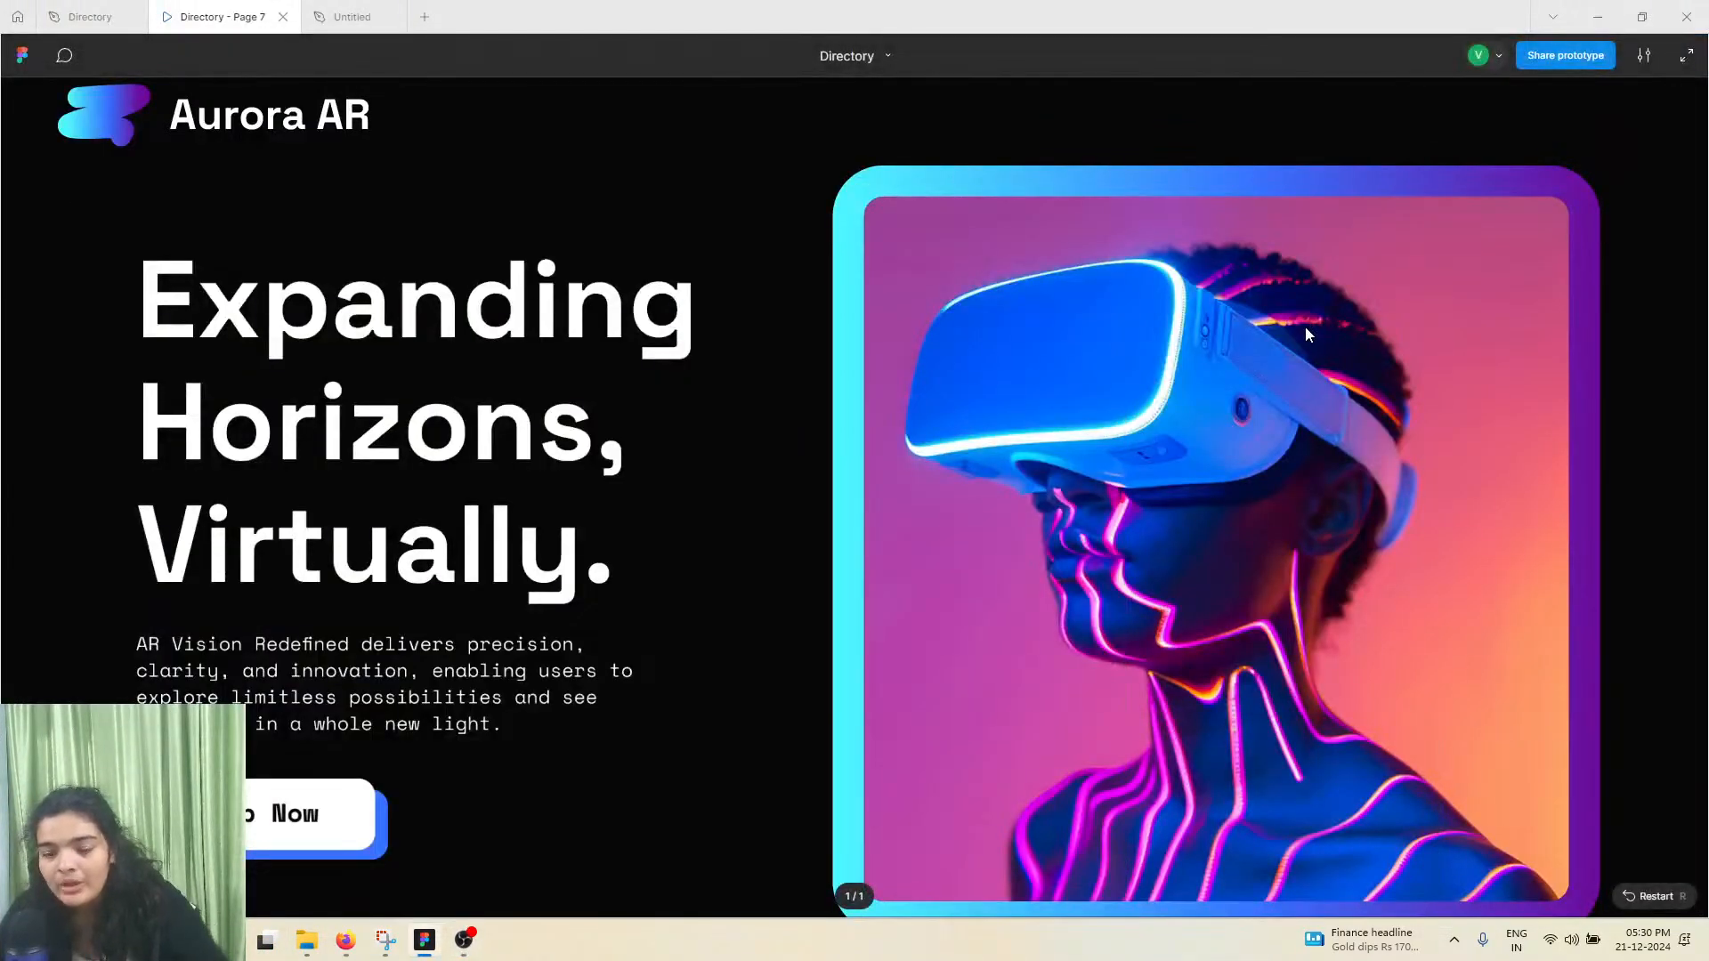
Show the Aurora AR prototype at full screen to examine the hero image and its gradient frame
key(f)
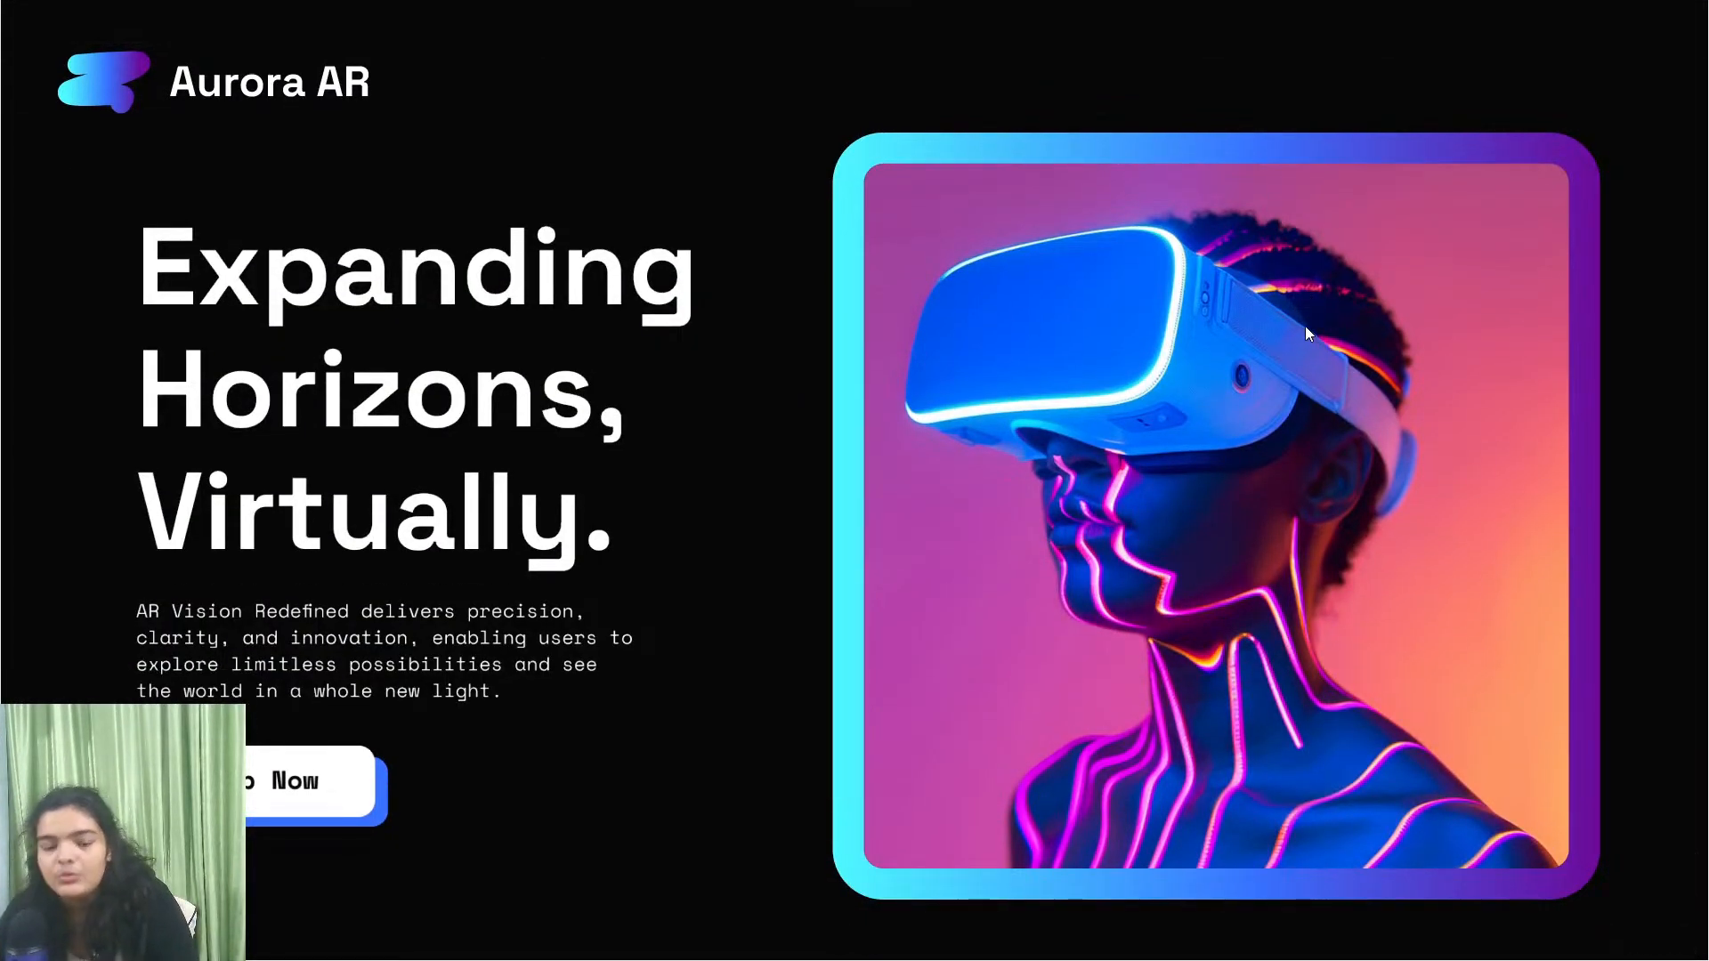
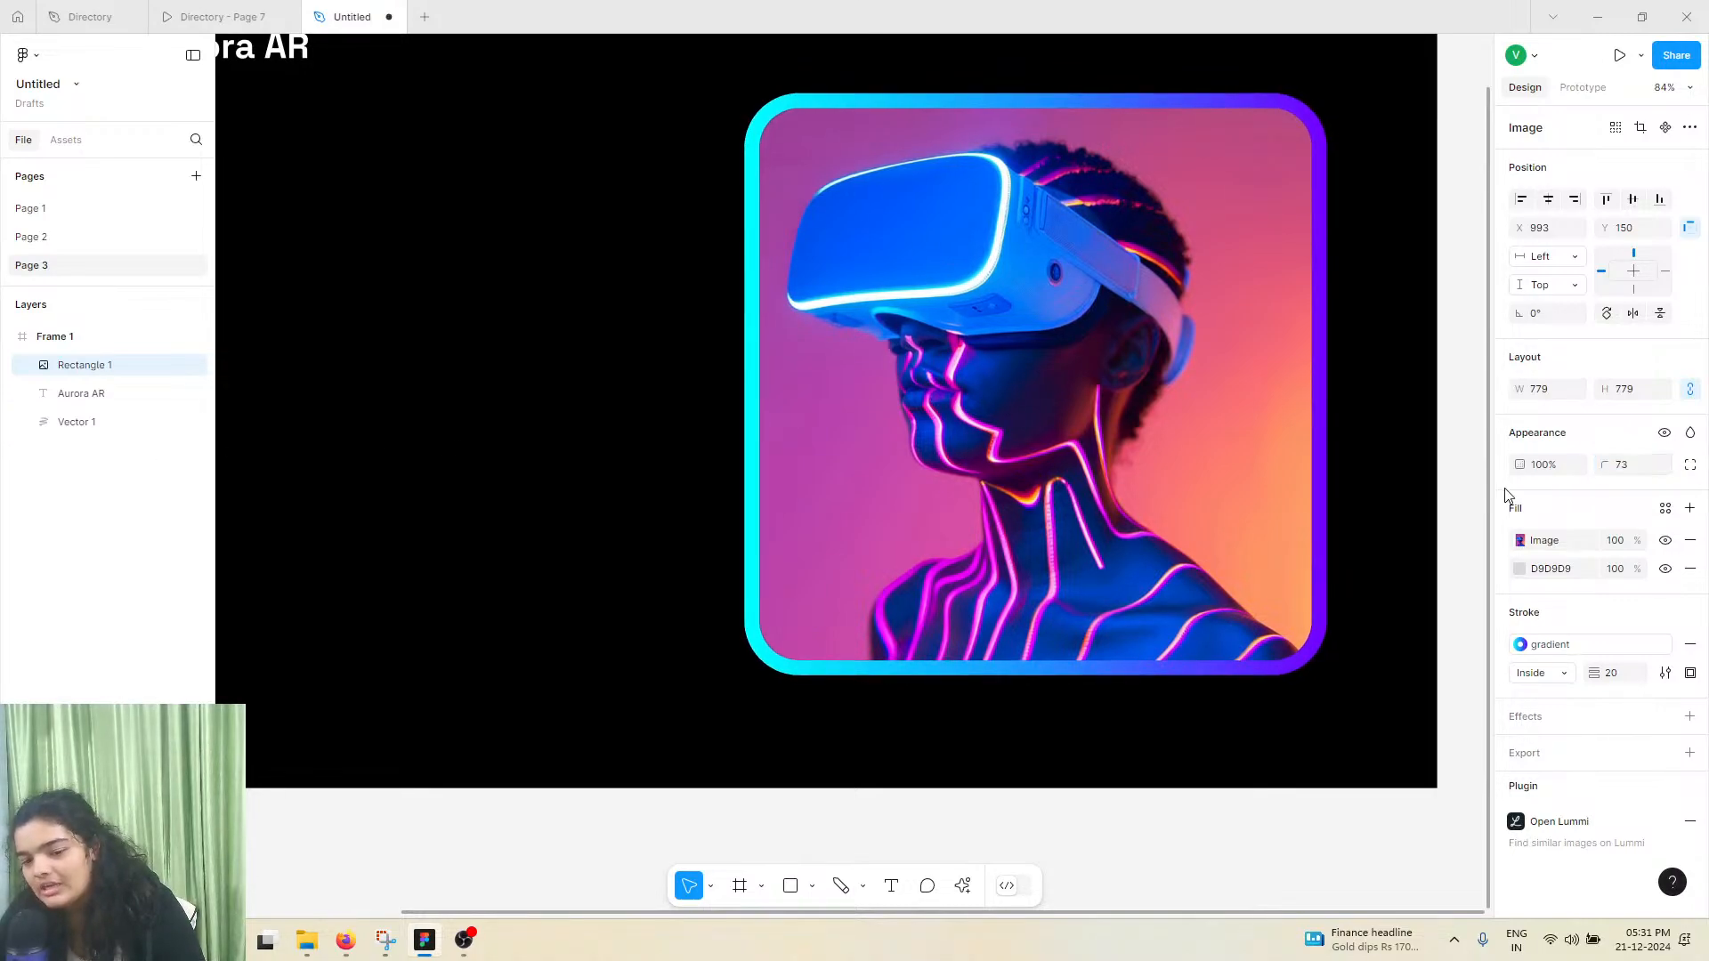
Set the VR image's inside gradient stroke to a thickness of 27 and move the image left to X 960
mouse_move(1589, 673)
mouse_down()
mouse_move(1664, 670)
mouse_move(1606, 668)
mouse_up()
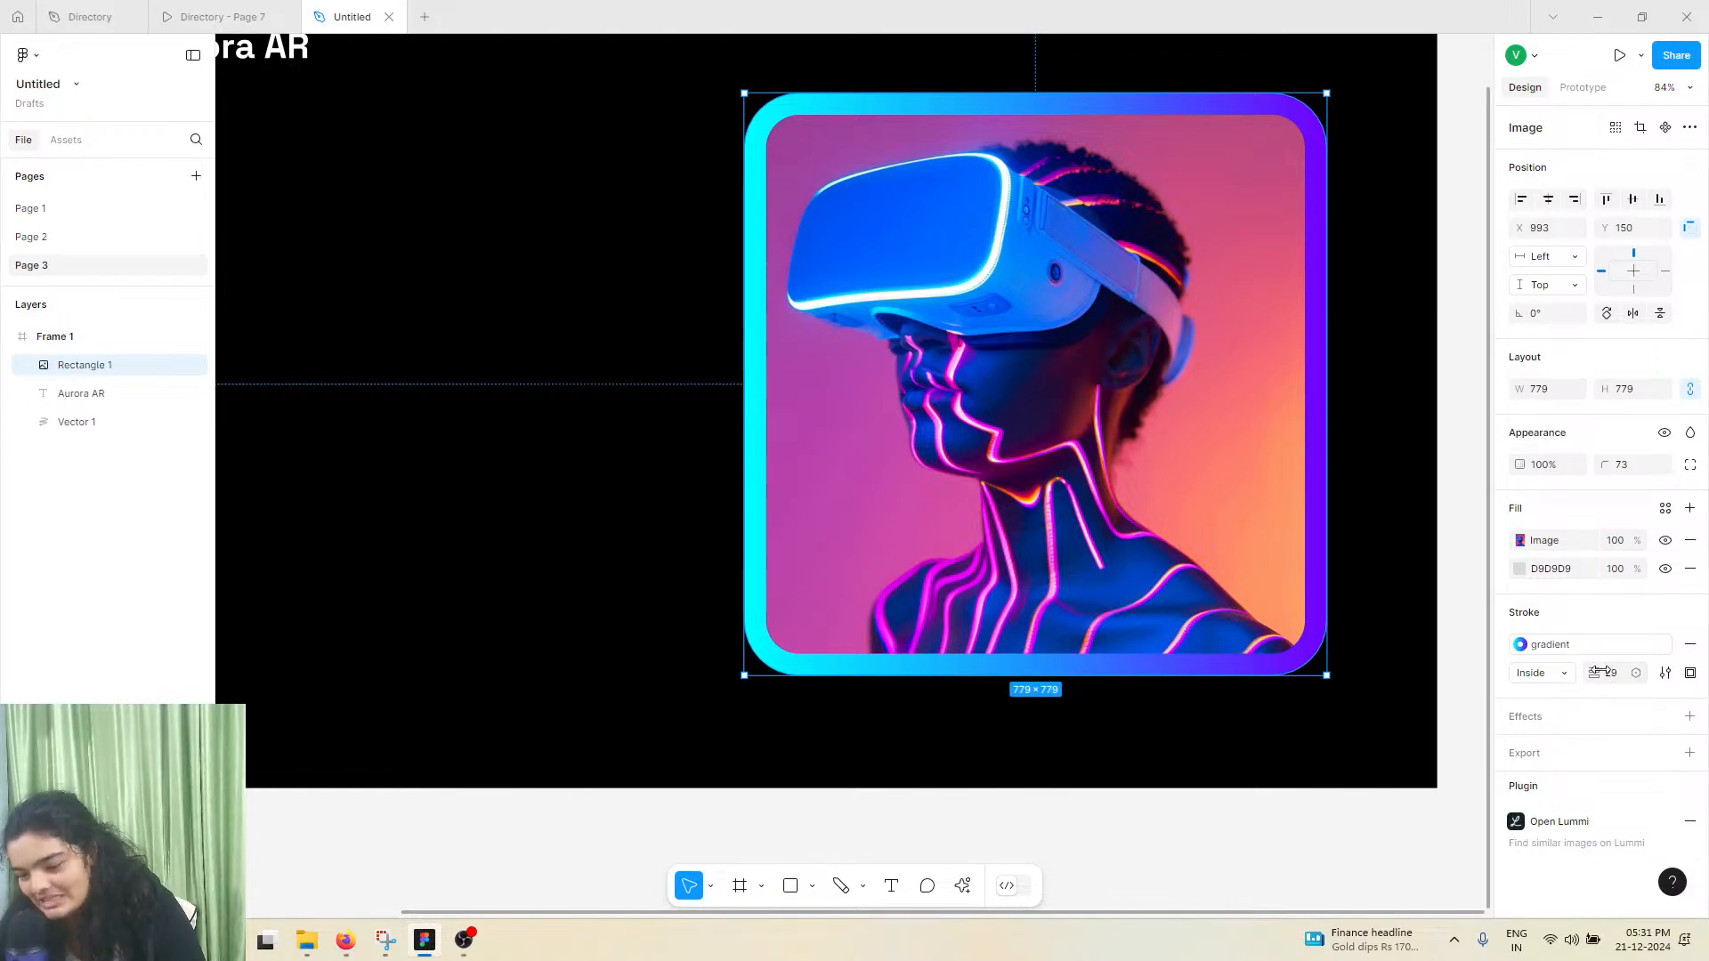
drag(1600, 672, 1598, 670)
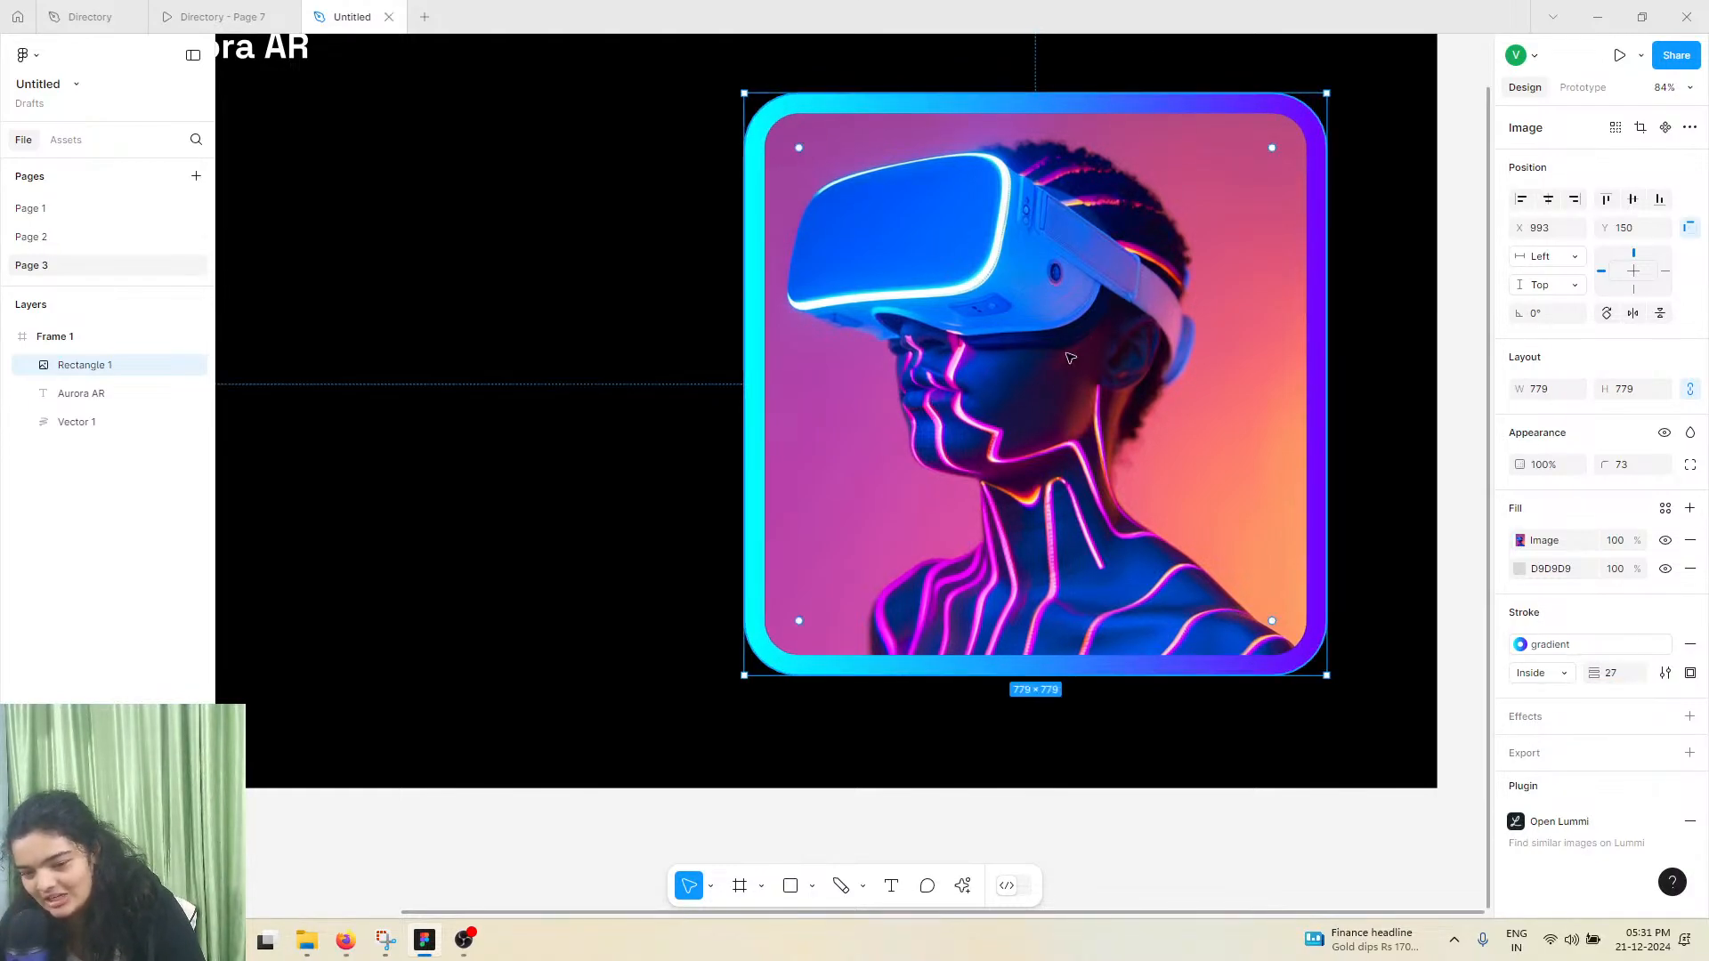
ctrl+scroll(1046, 355, down, 5)
ctrl+scroll(1069, 545, up, 1)
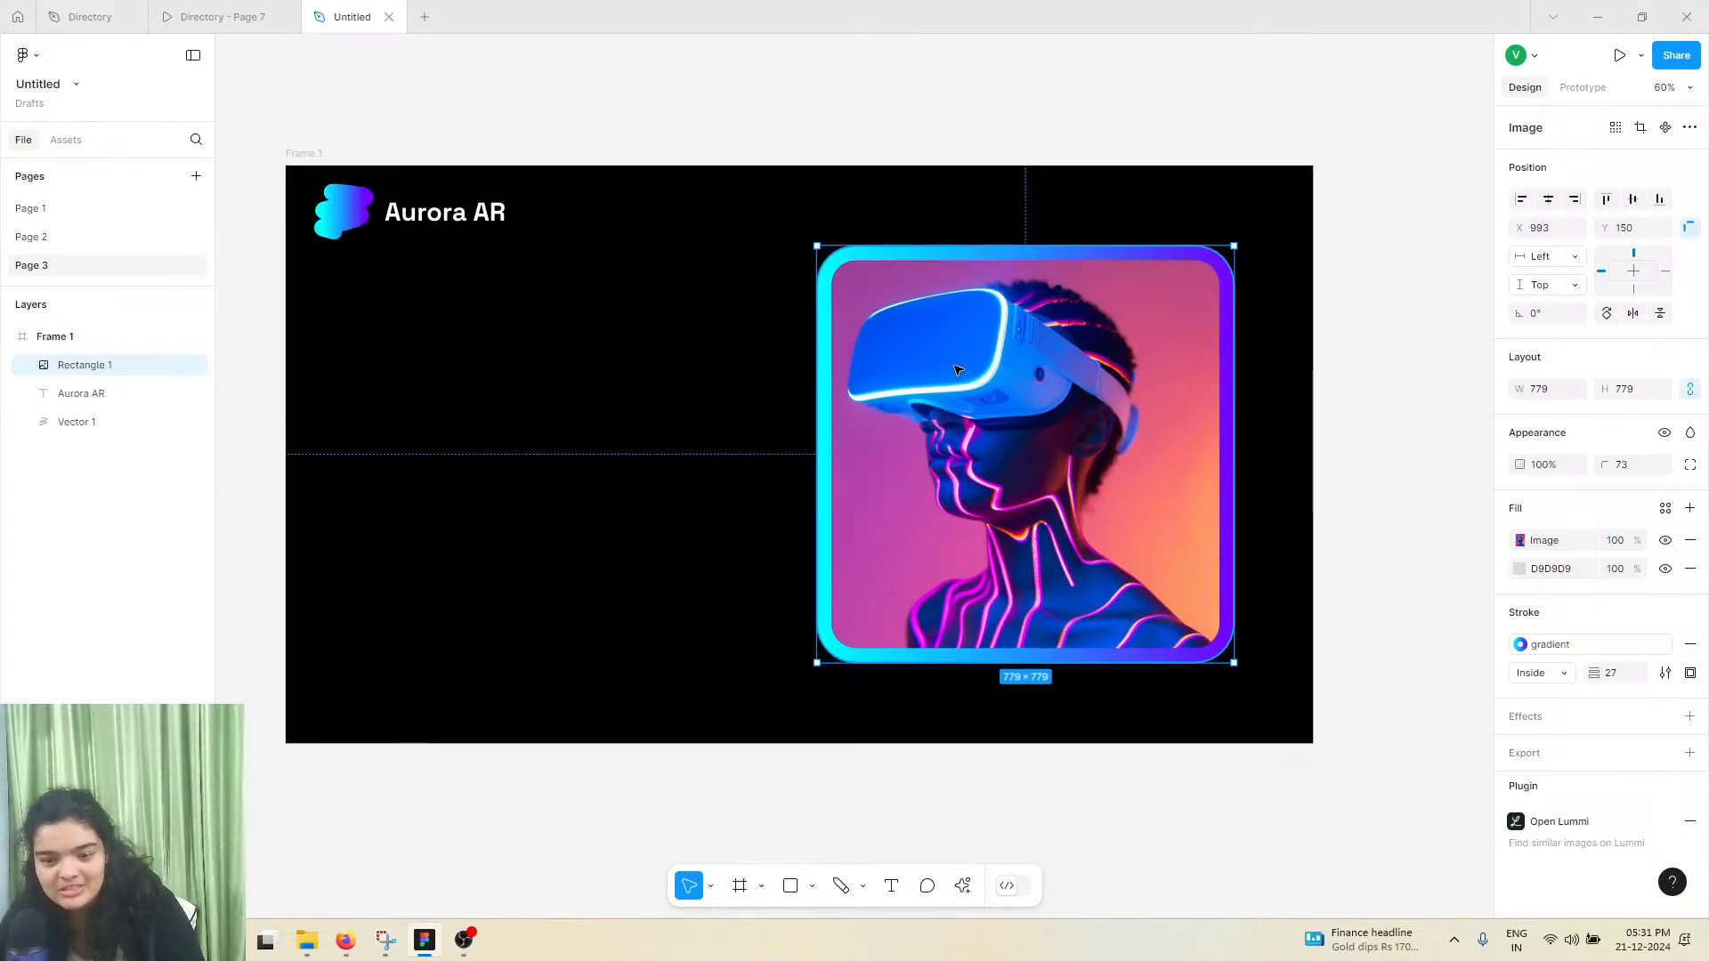
drag(957, 369, 939, 368)
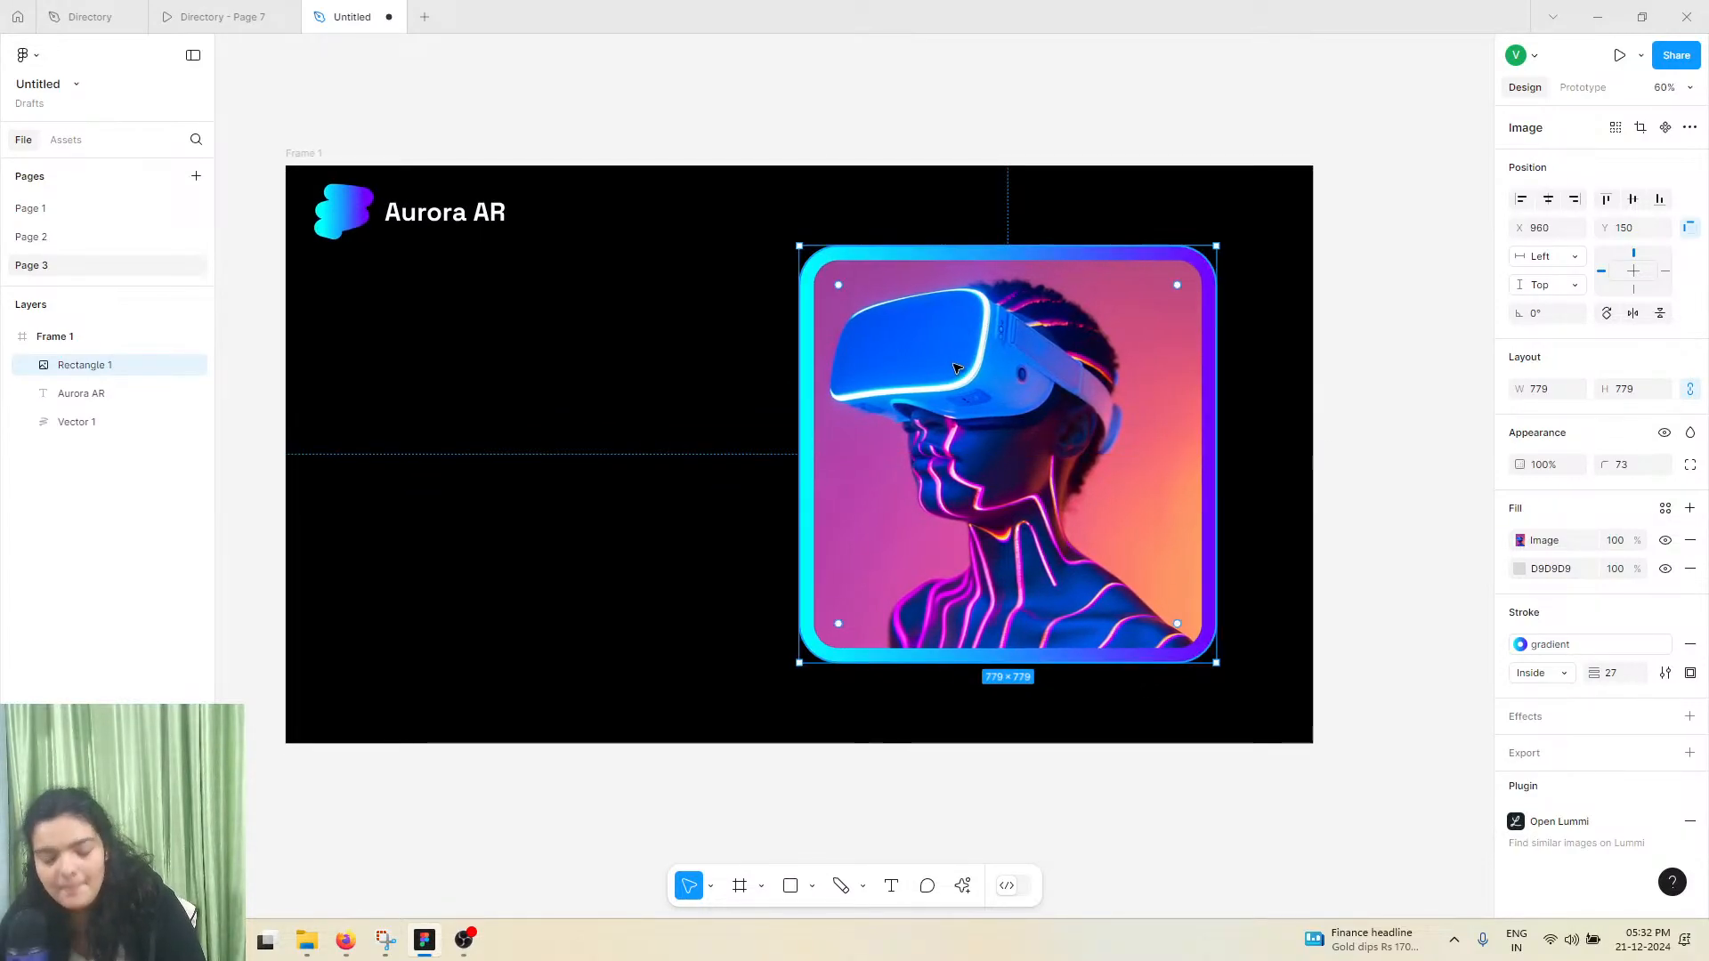
scroll(687, 294, left, 2)
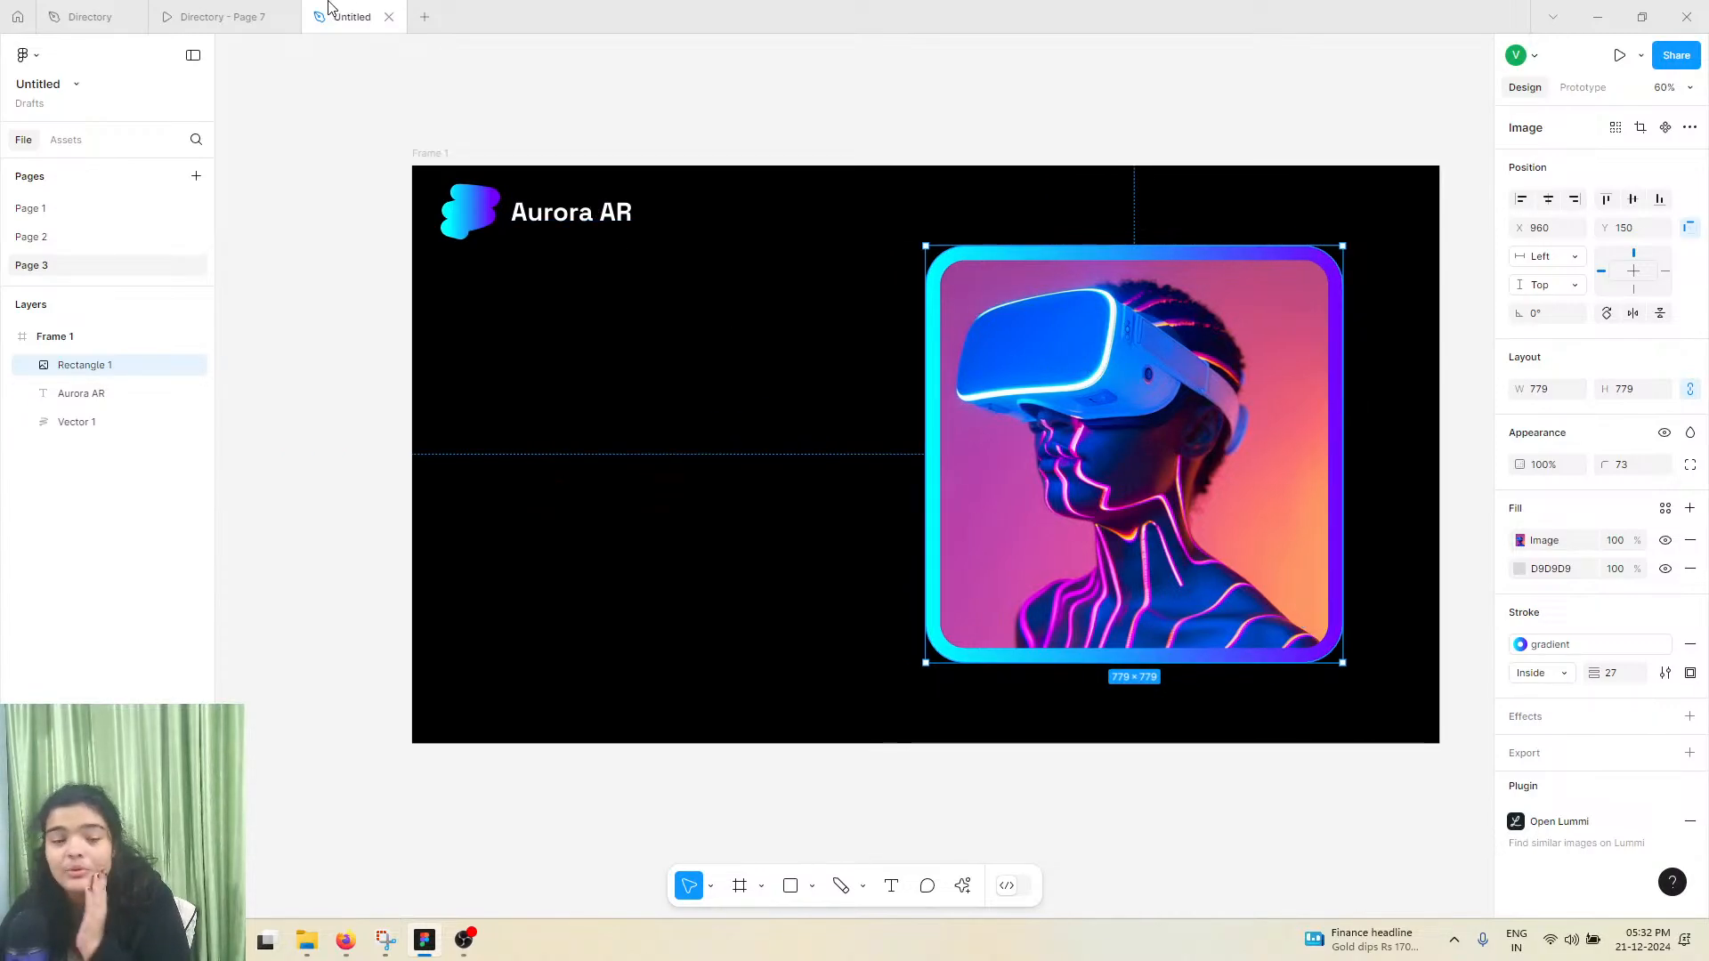
Check the reference headline and add the text "Expanding horizons, virtually" in the empty area beside the VR image
click(253, 16)
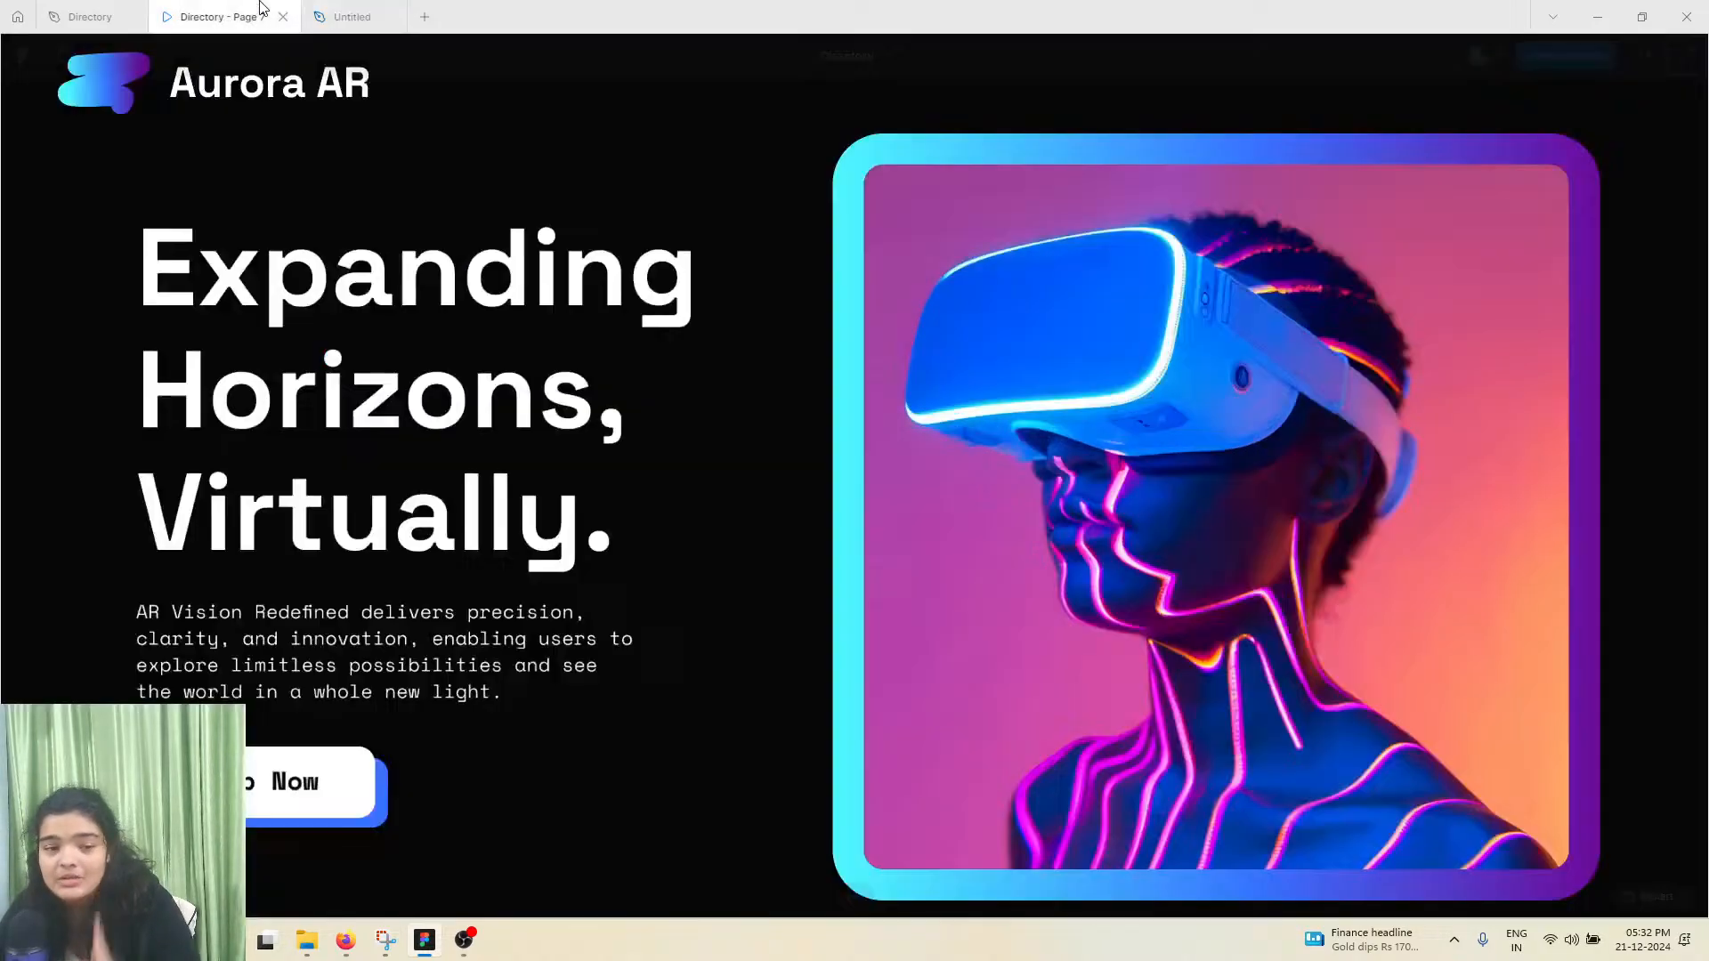
click(312, 13)
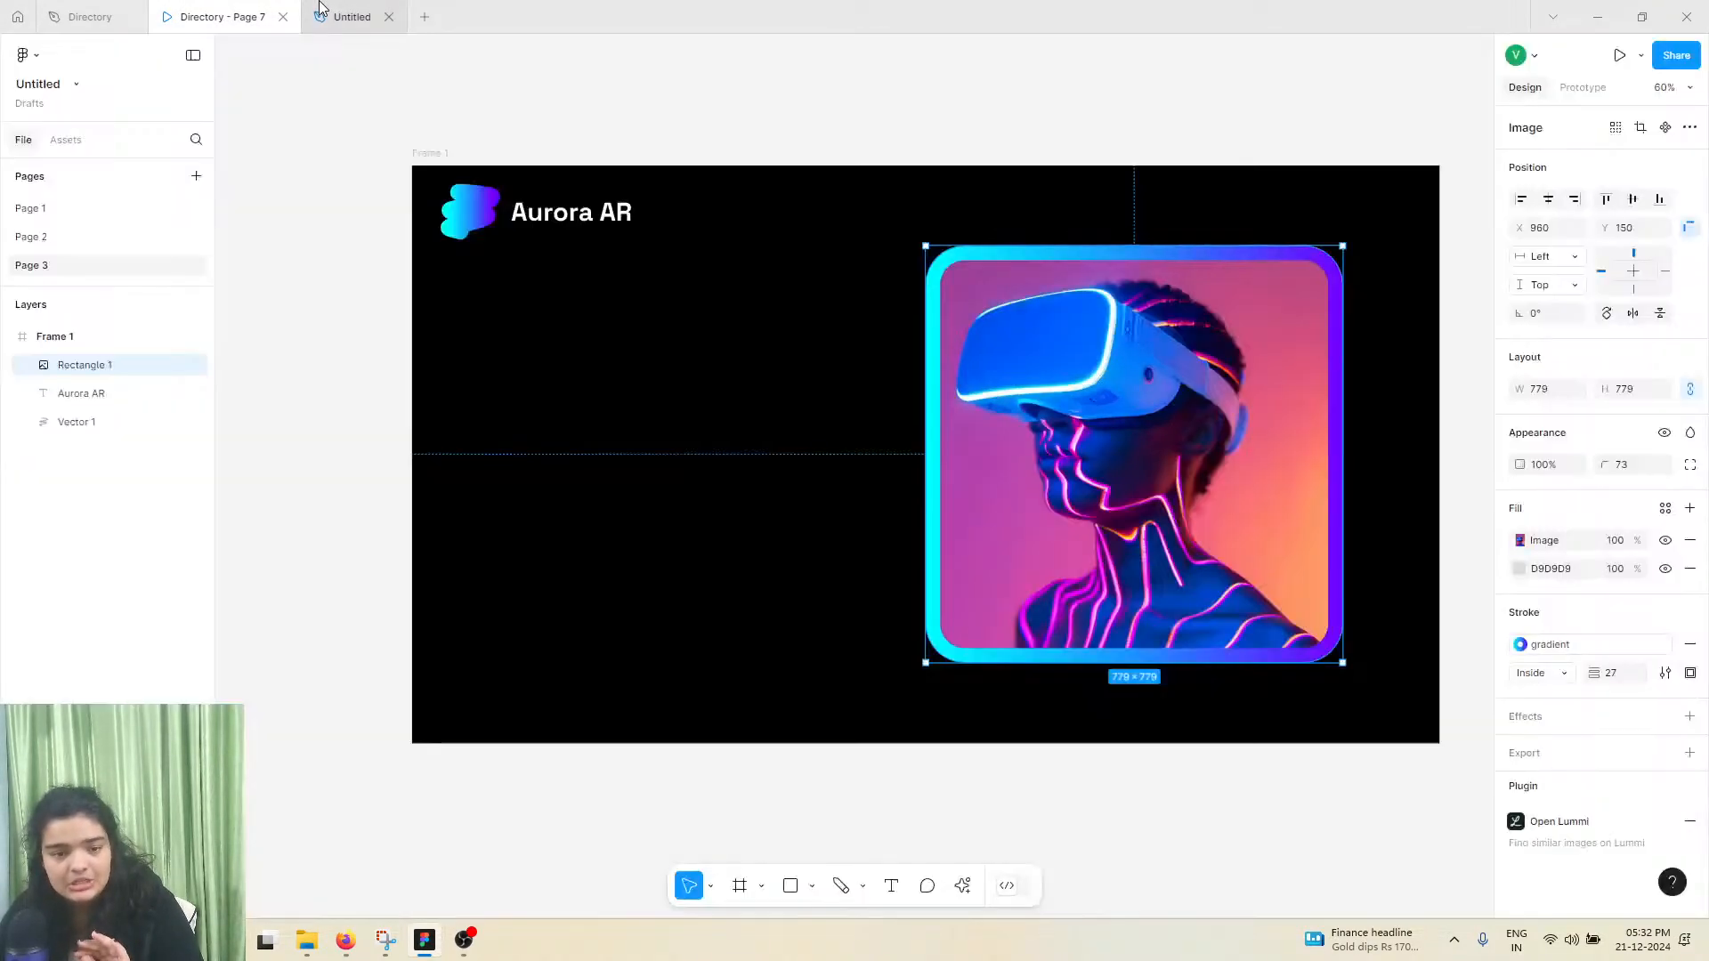
click(891, 886)
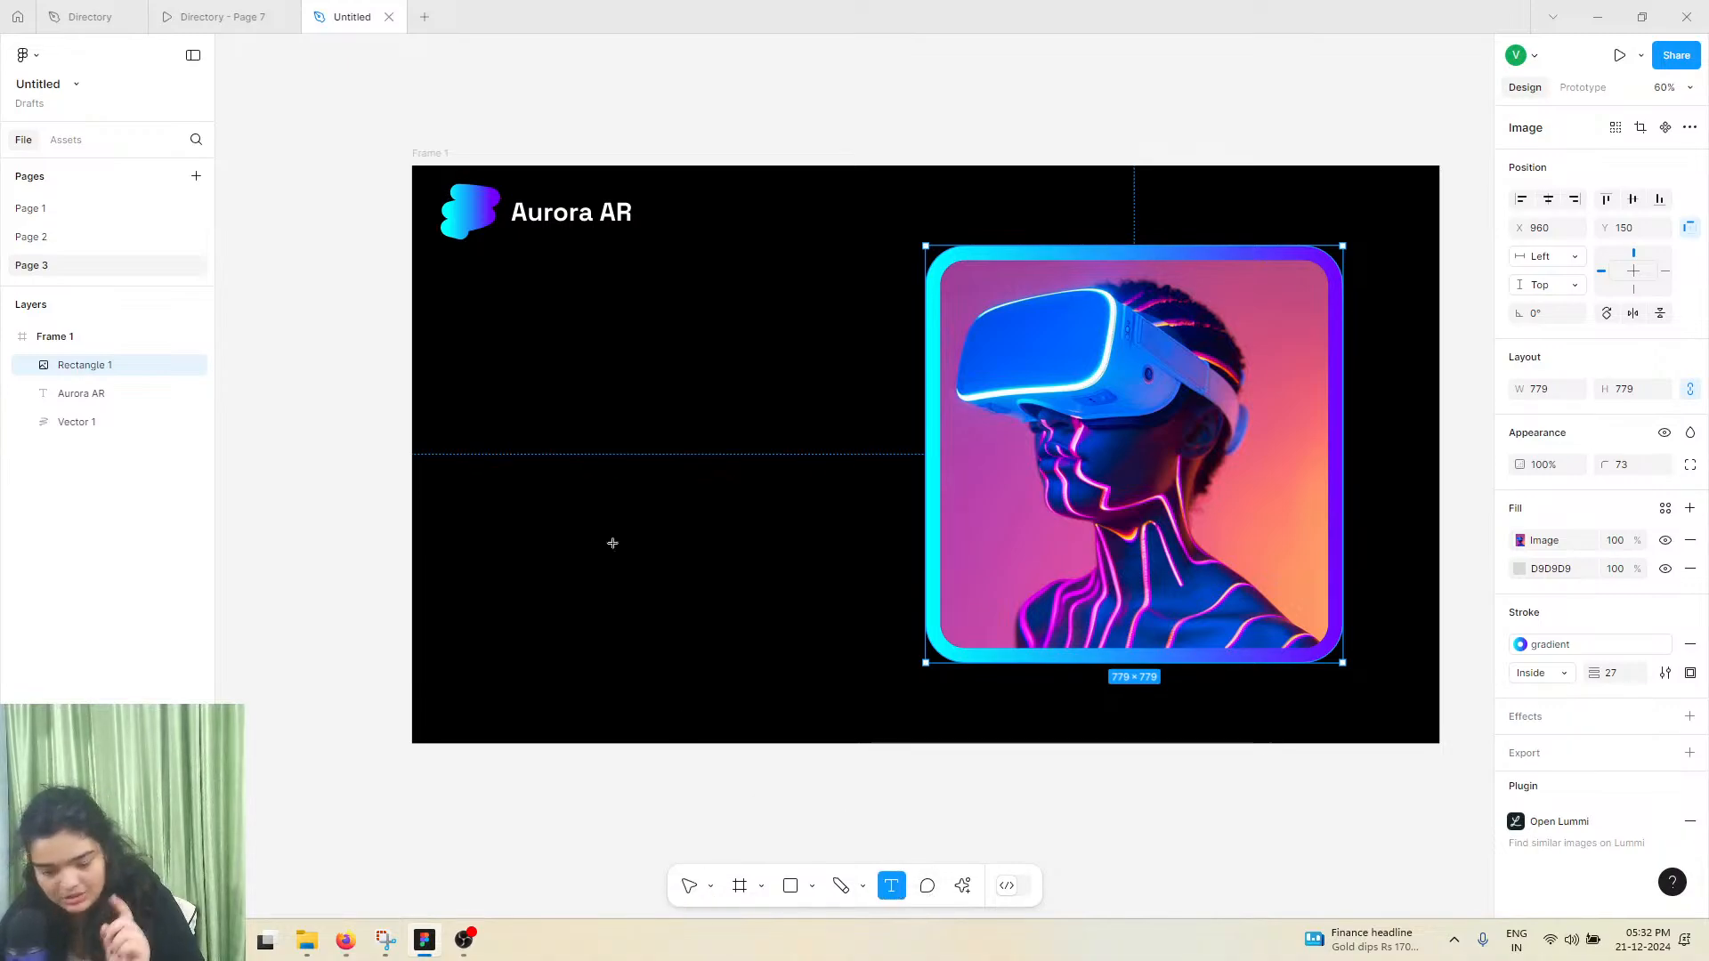
click(531, 353)
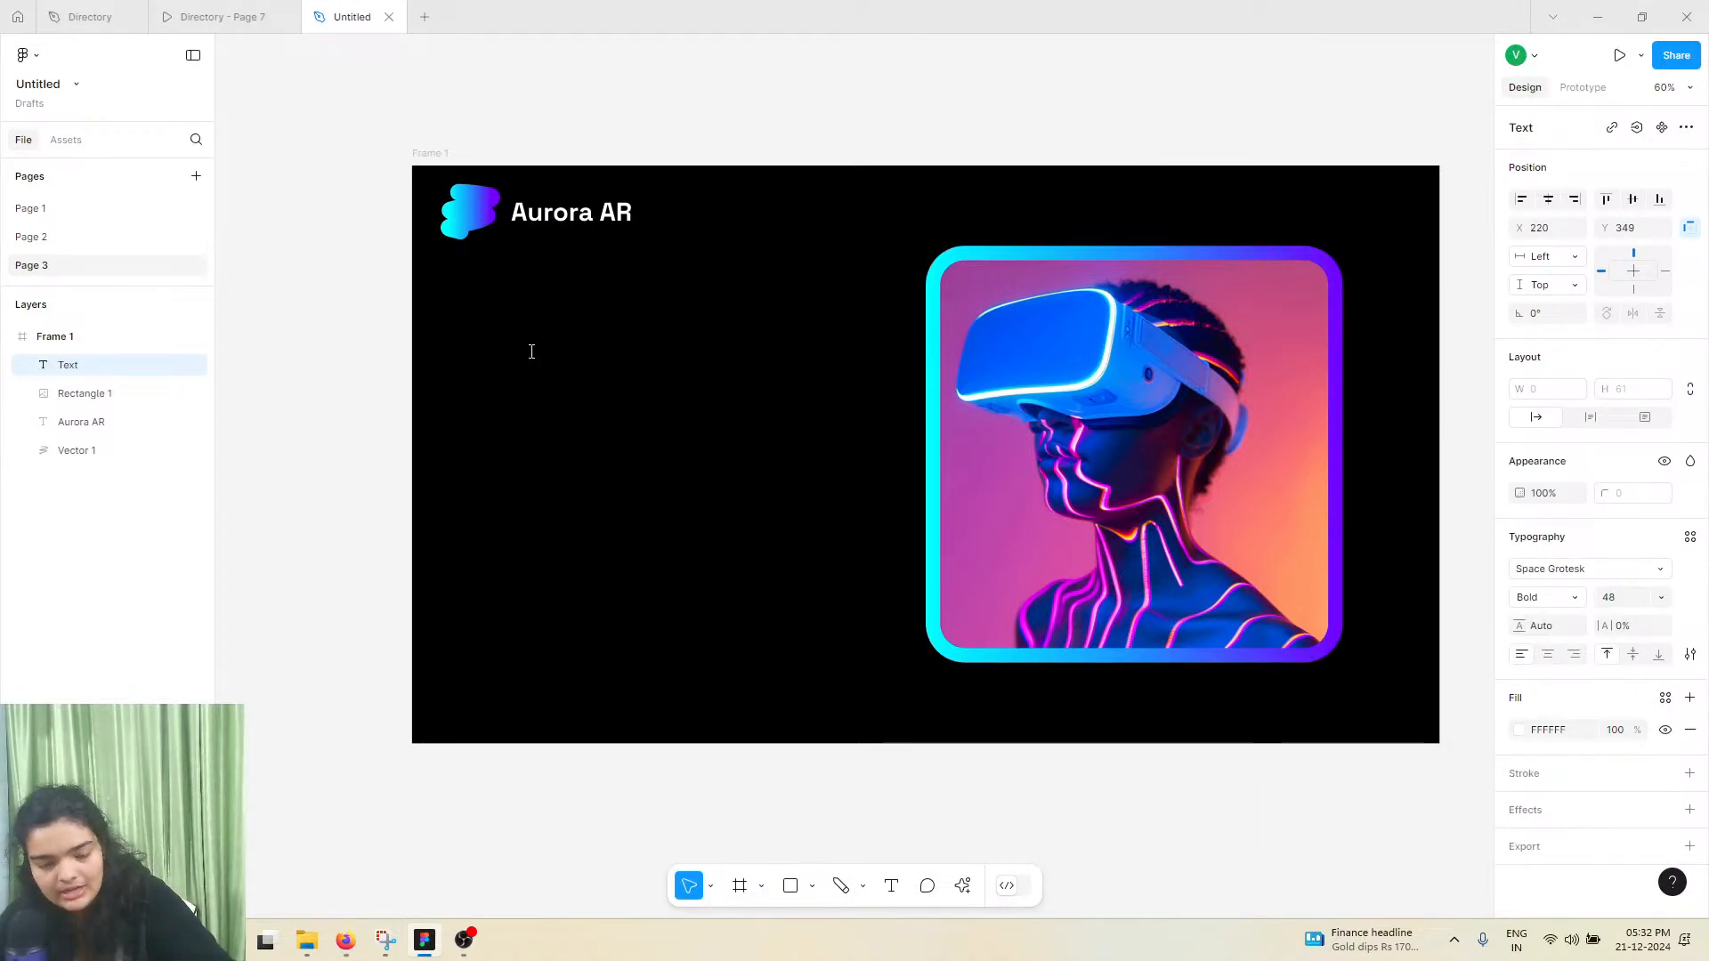
click(263, 12)
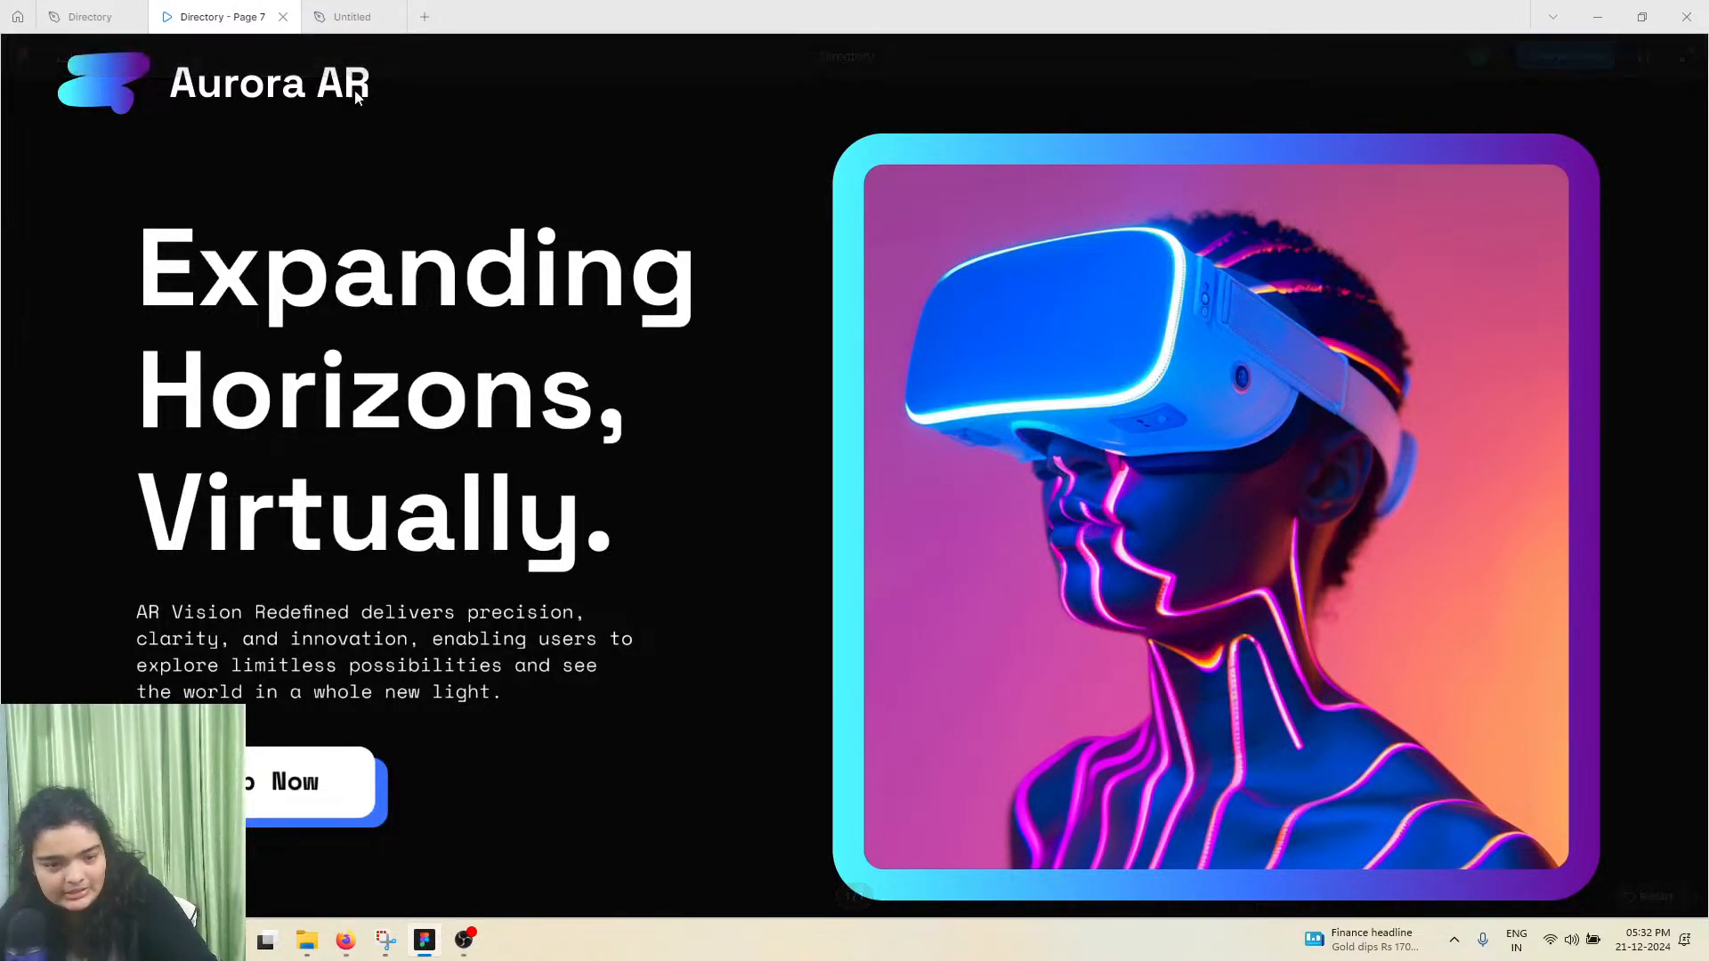
click(370, 11)
text(Expanding )
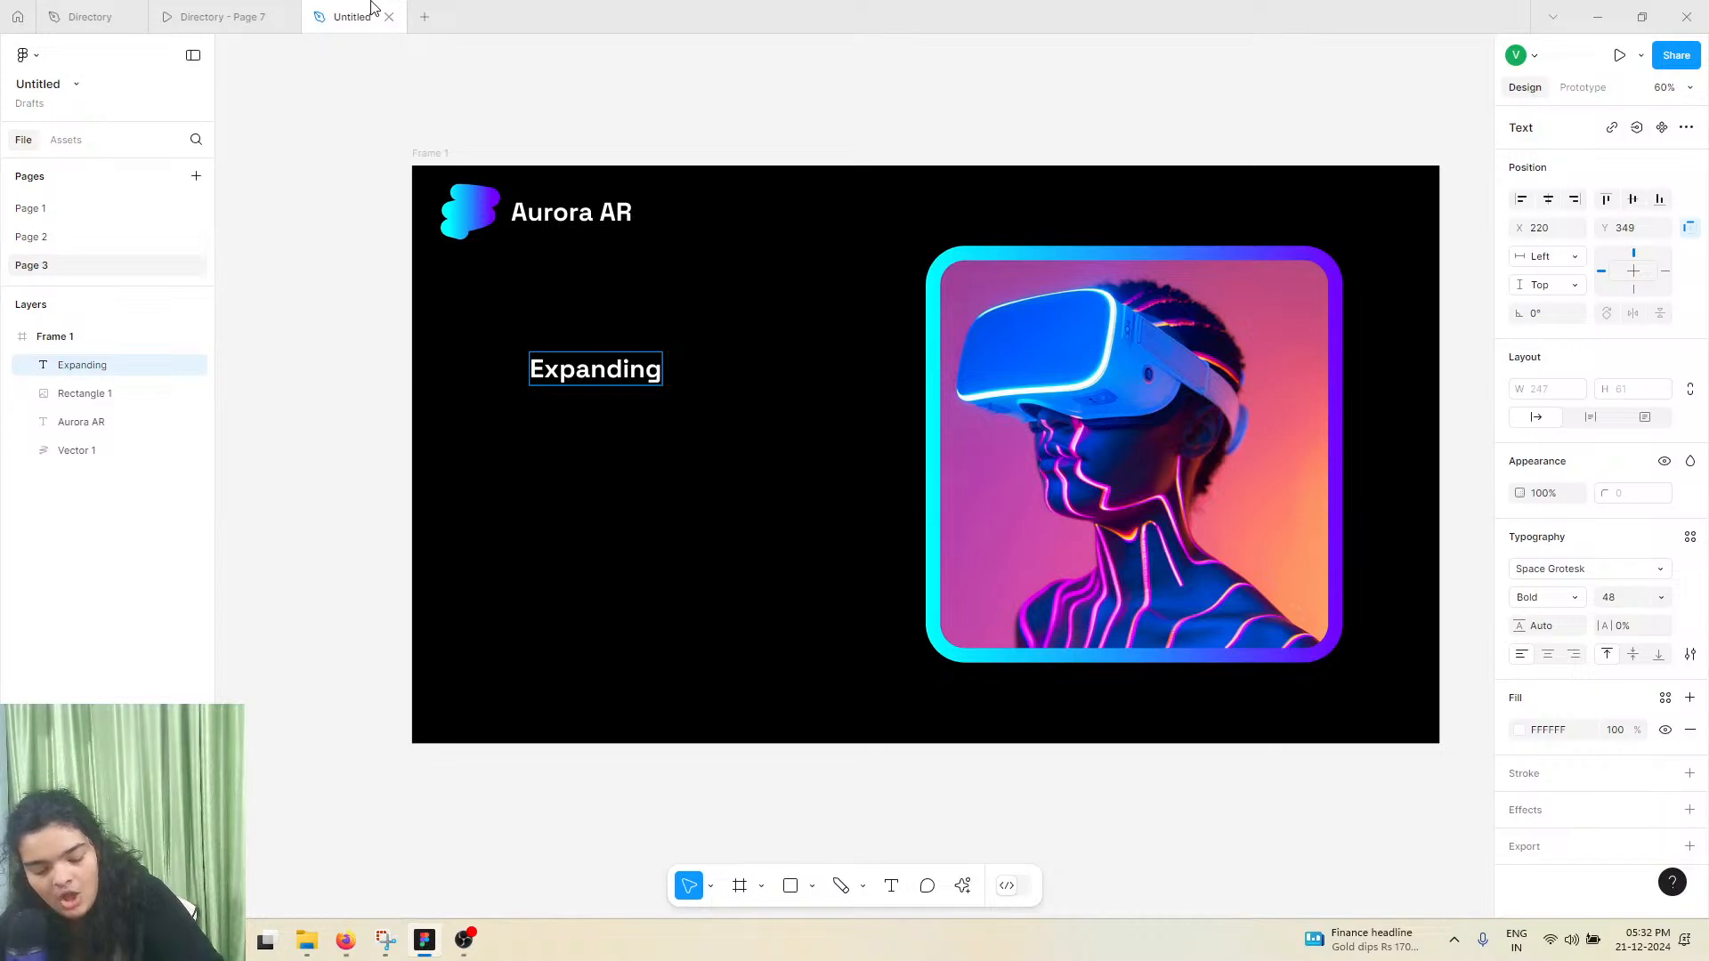
text(horizons)
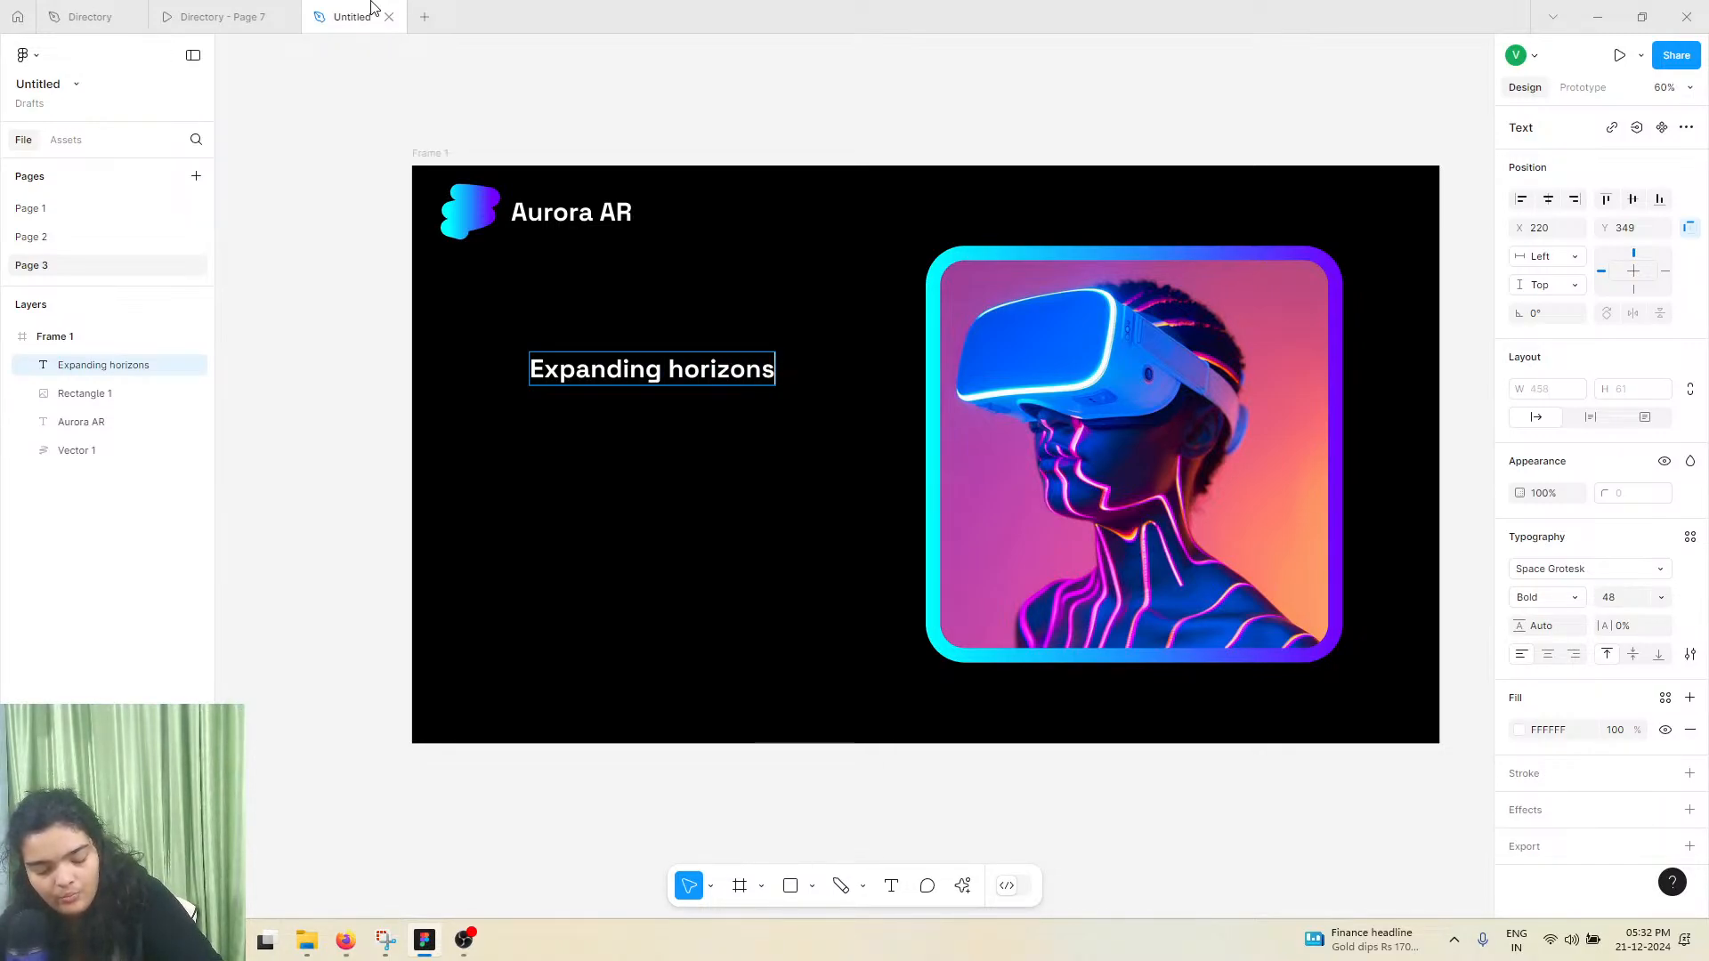
text(, V)
key(BackSpace)
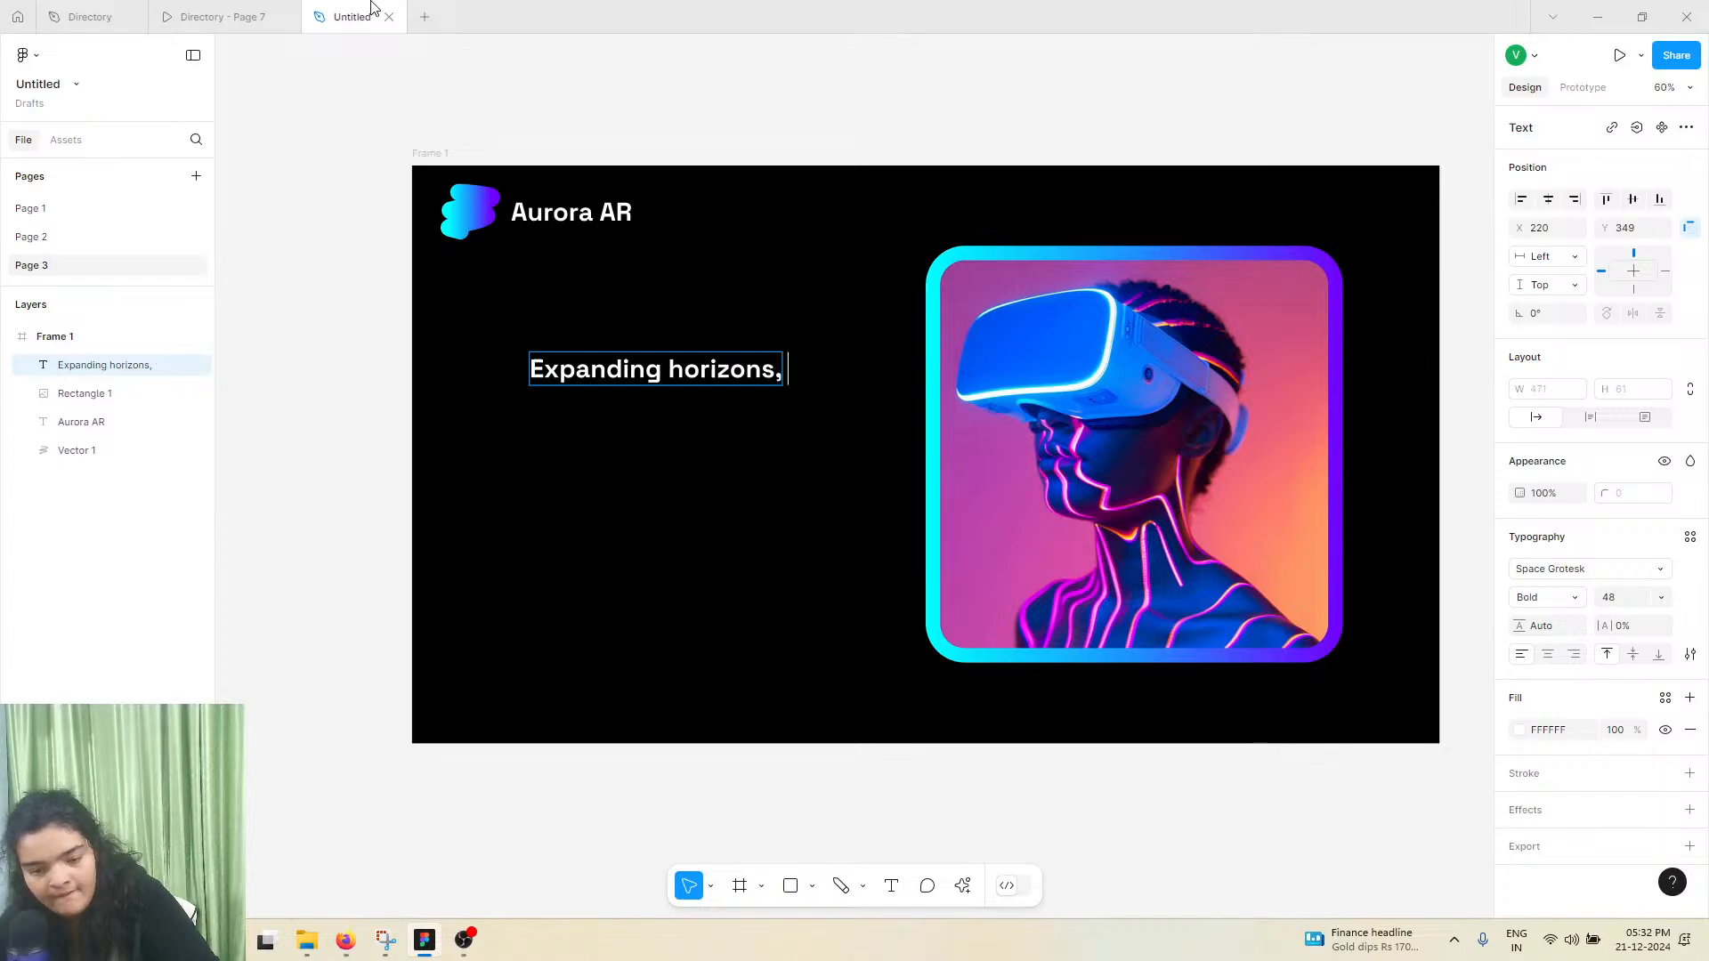
text(virtually)
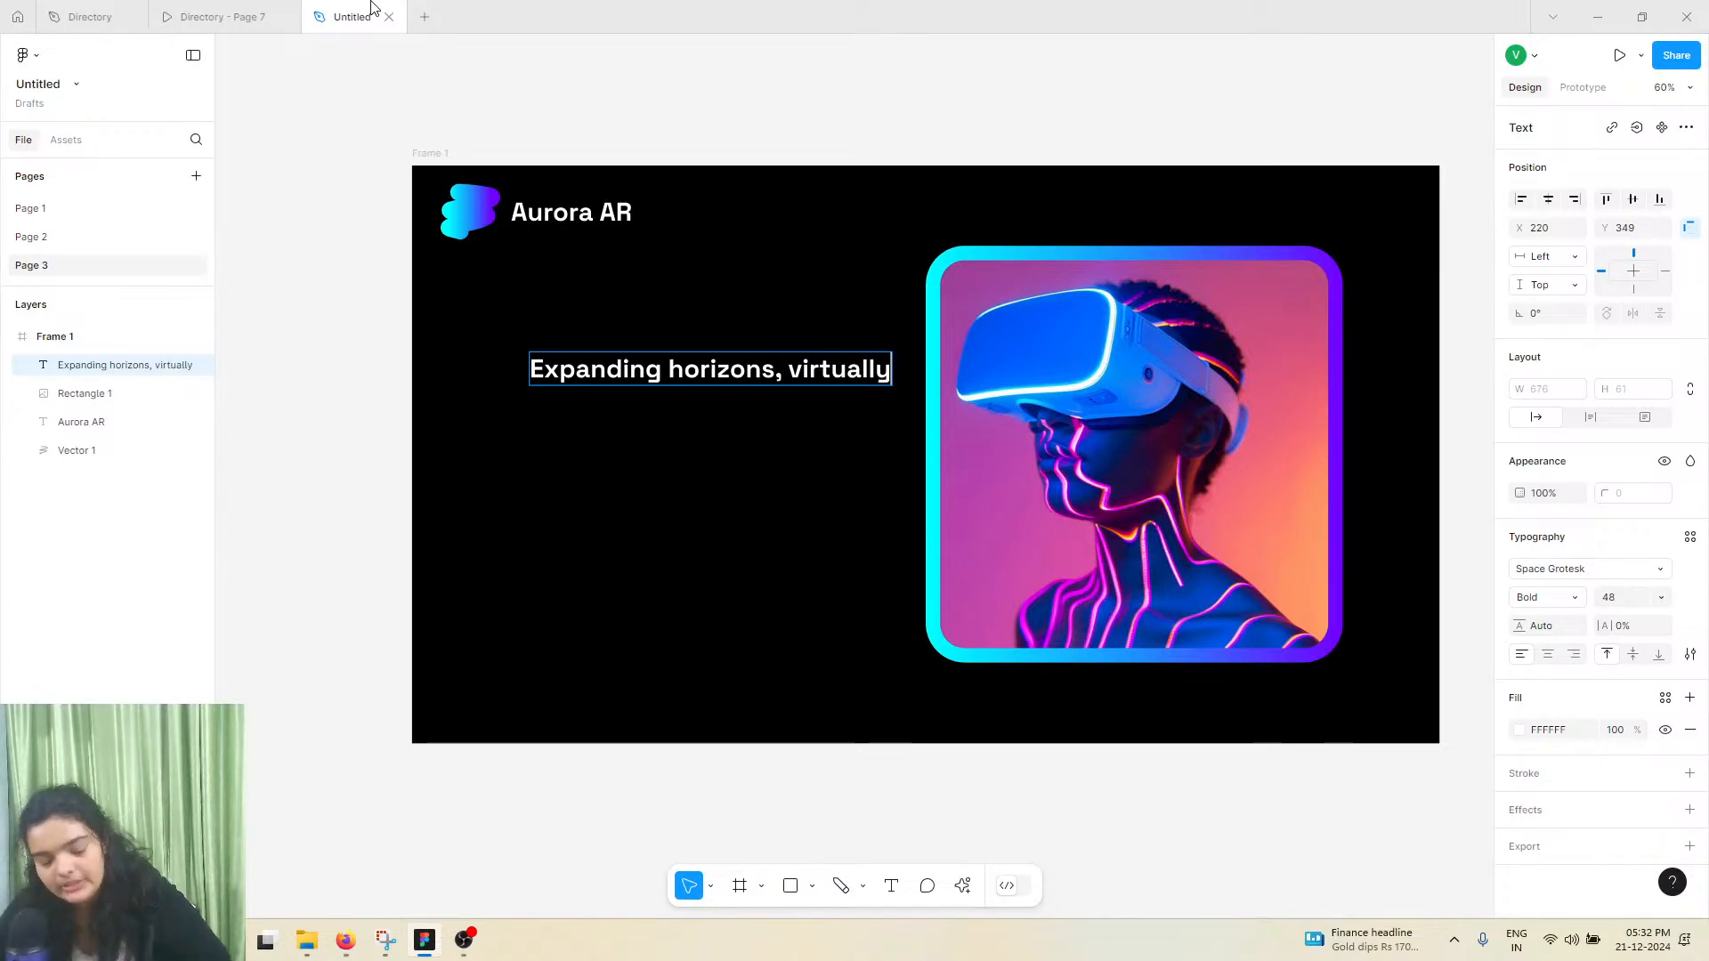
key(Escape)
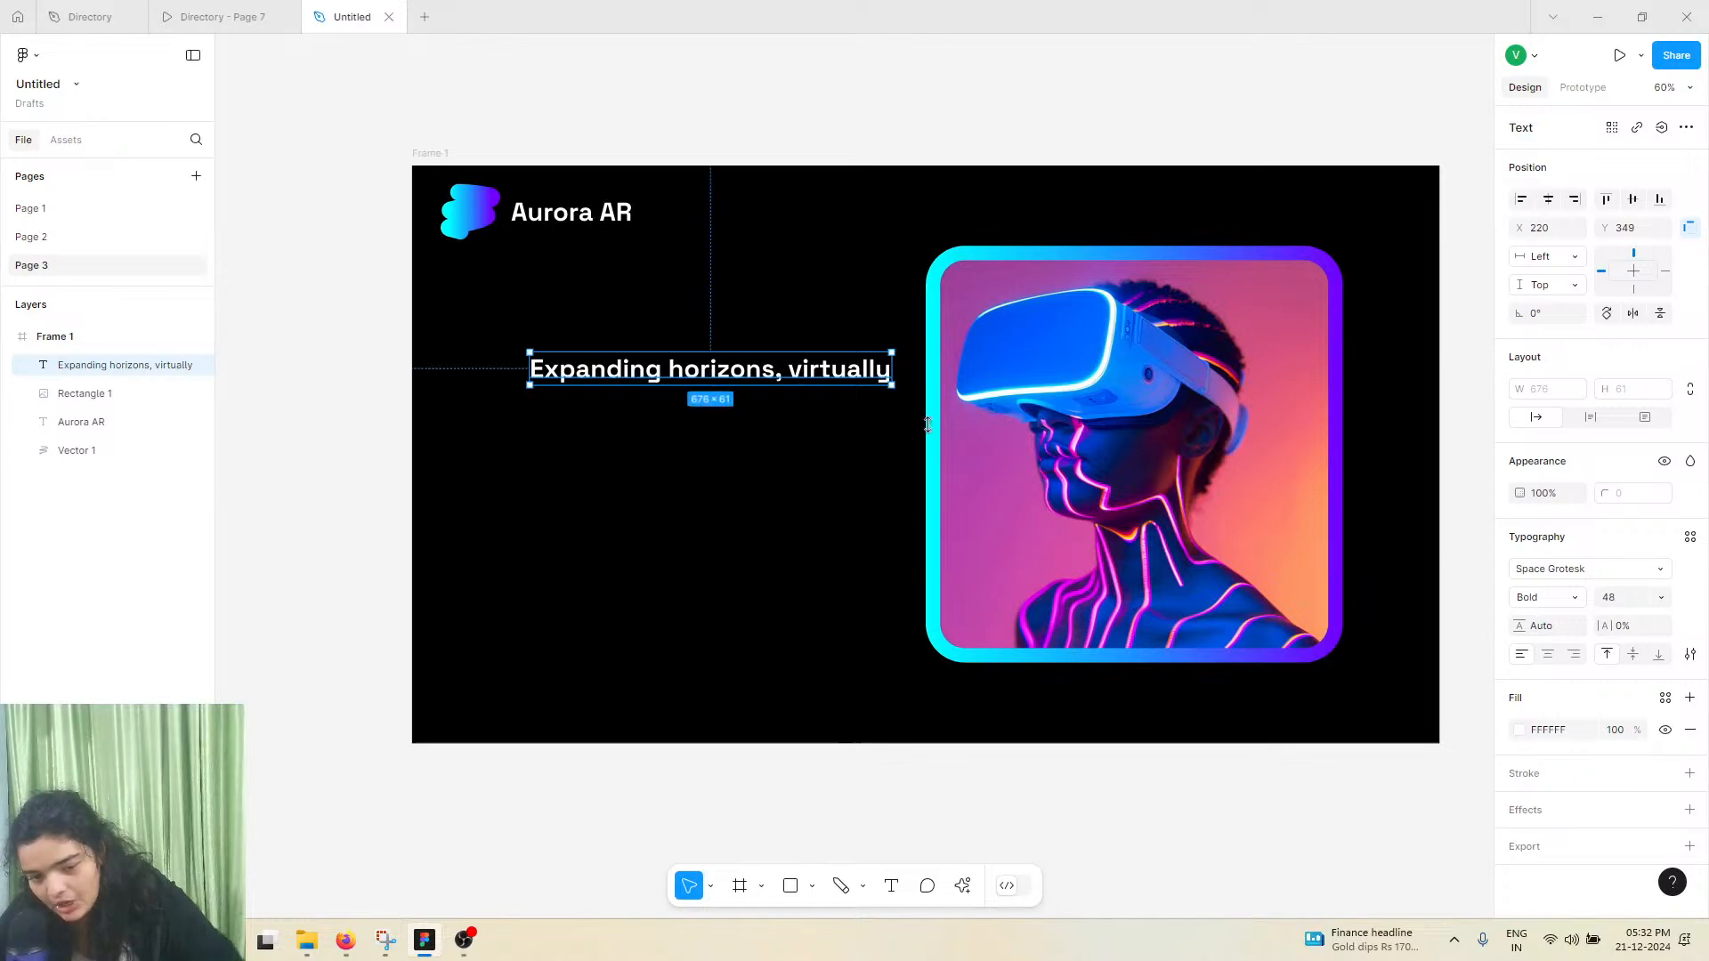
Compare the capitalization with the reference prototype and change the headline's letter case to title case
click(207, 9)
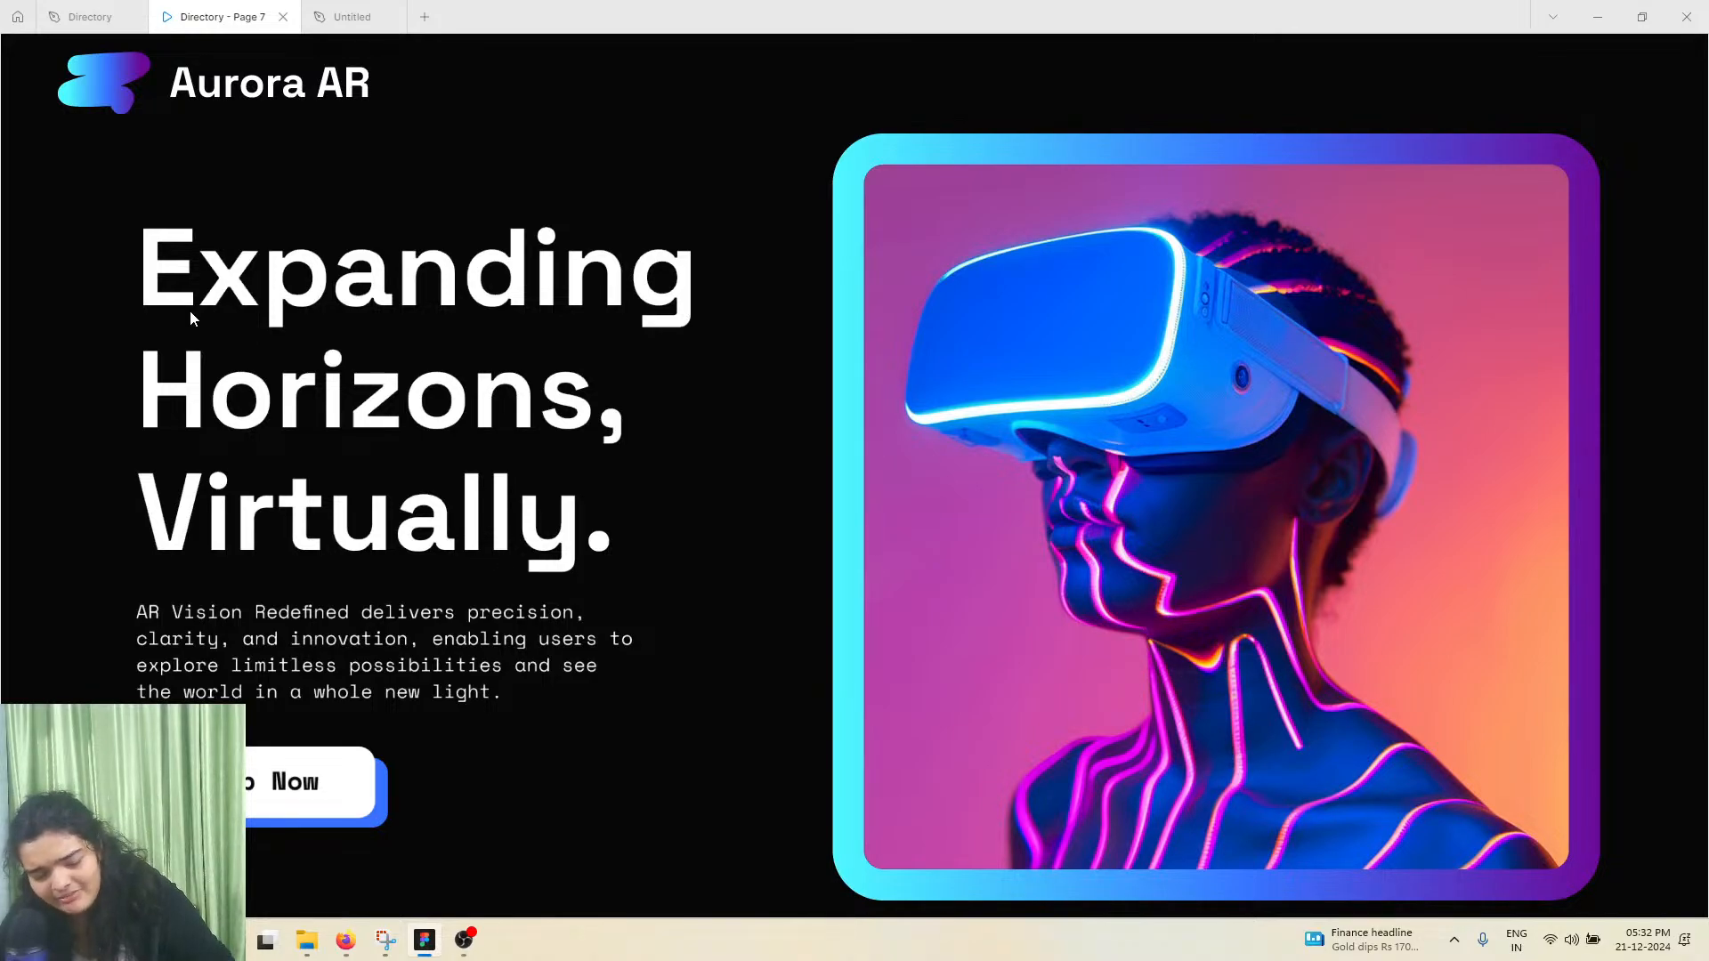
click(351, 16)
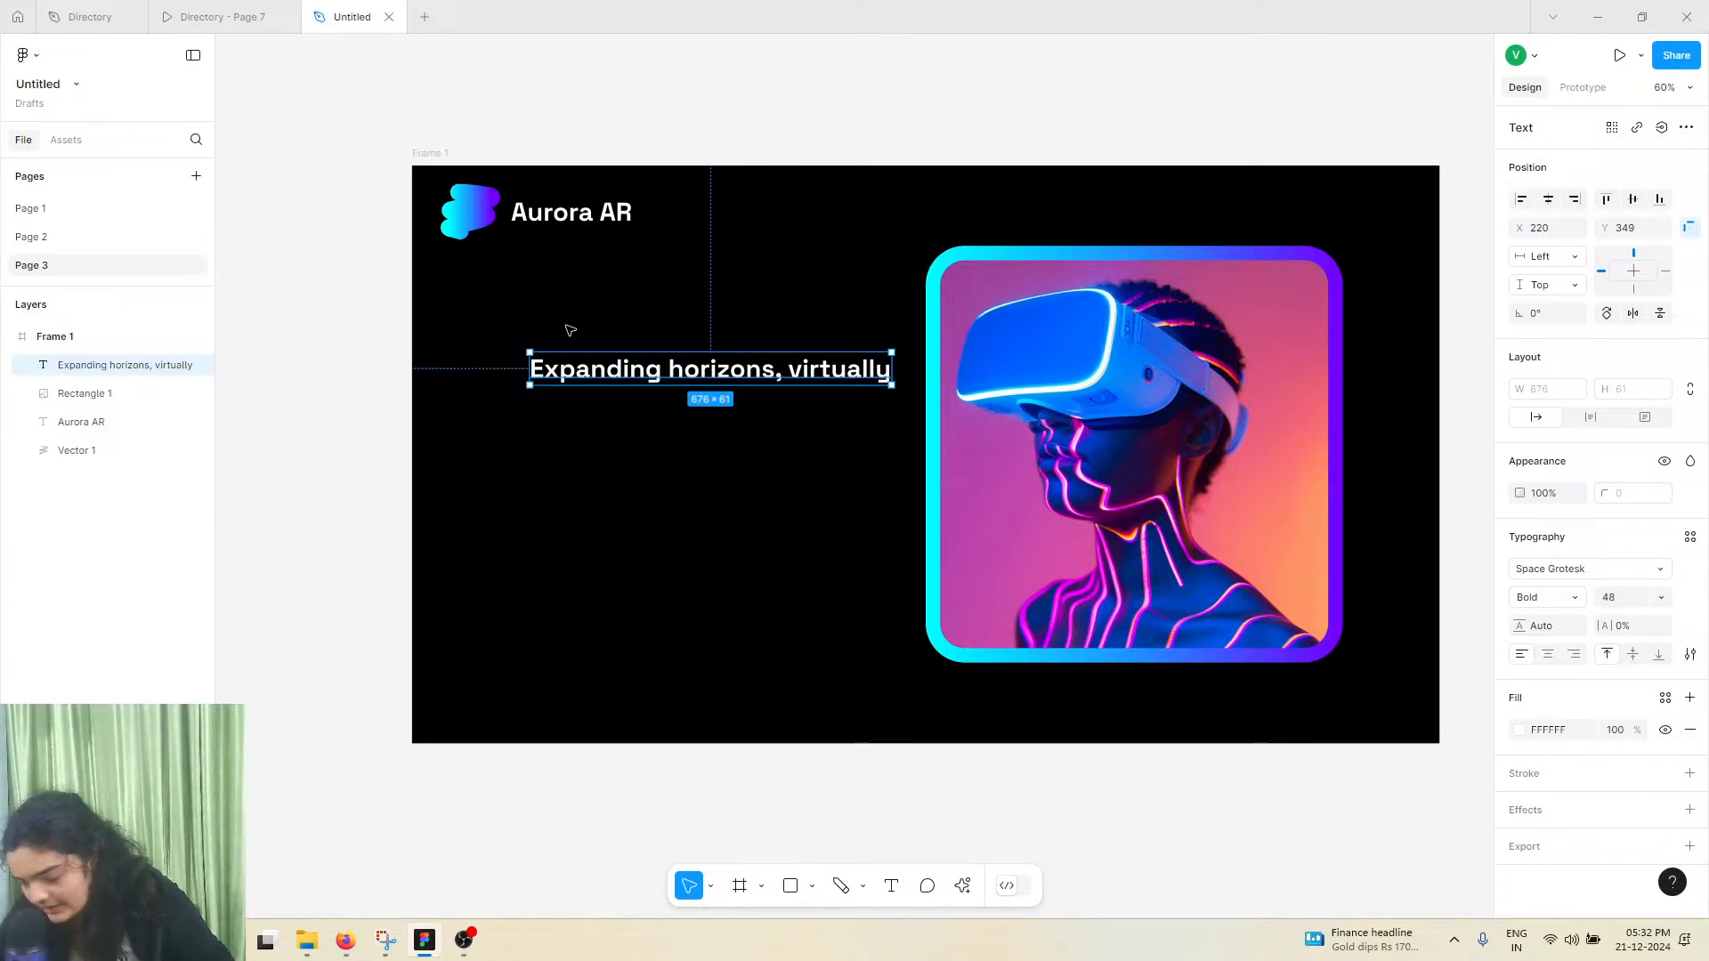
click(1690, 654)
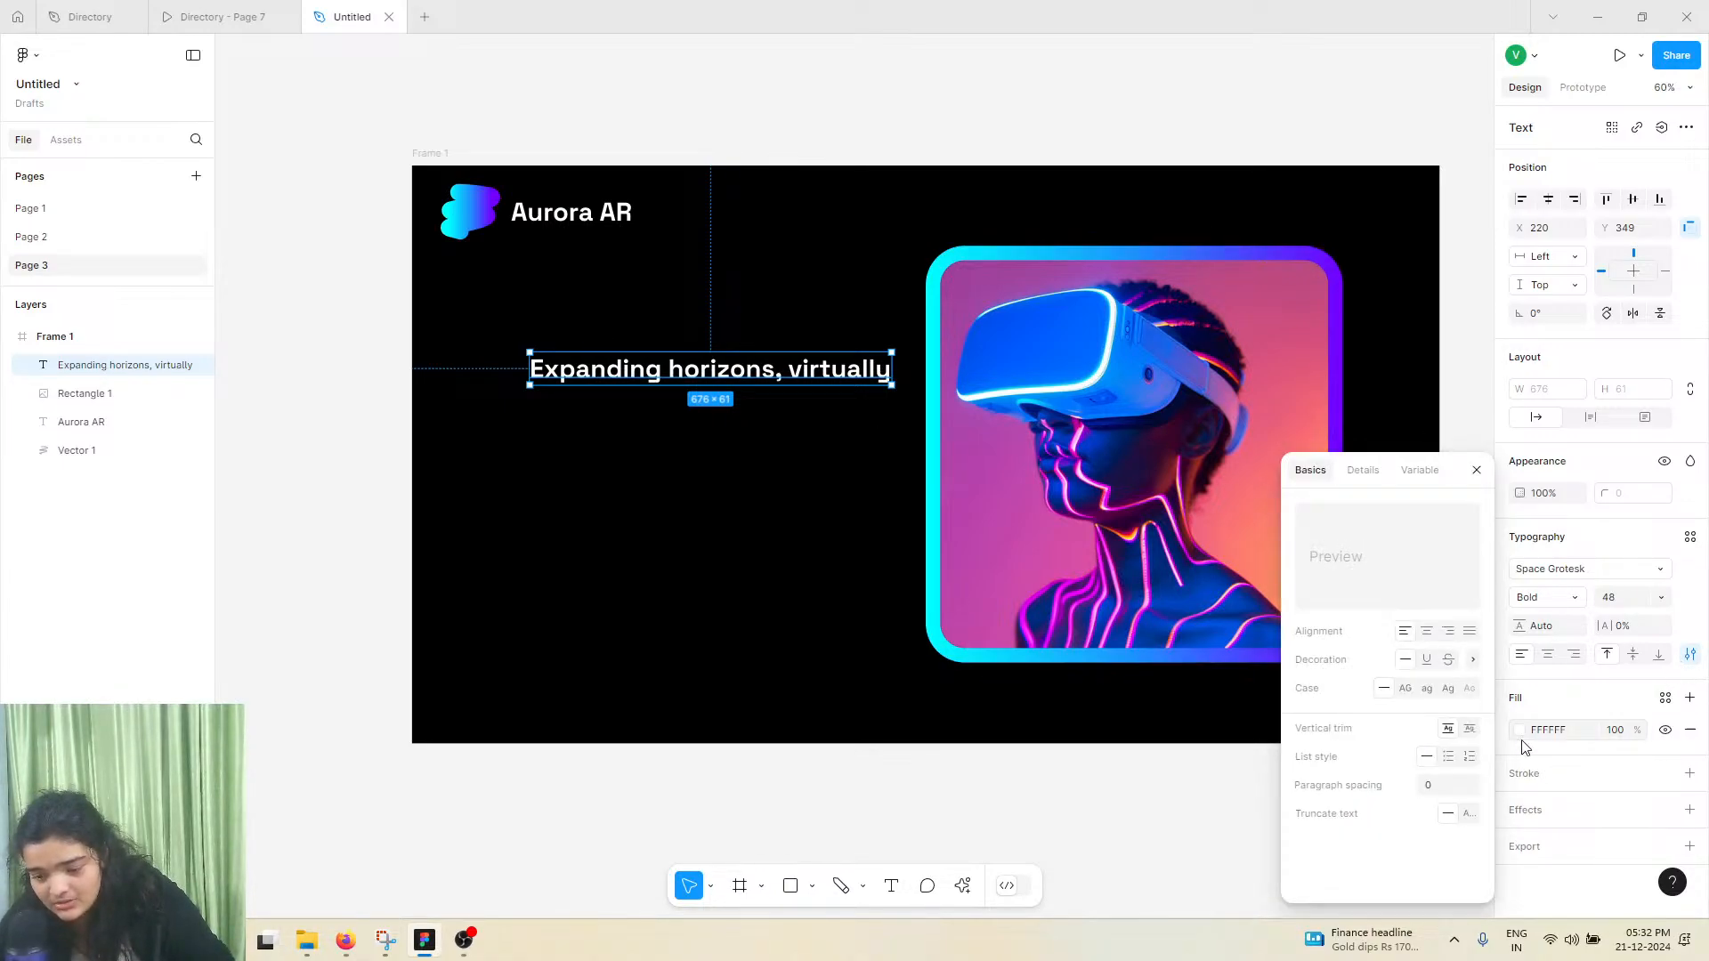
click(1447, 689)
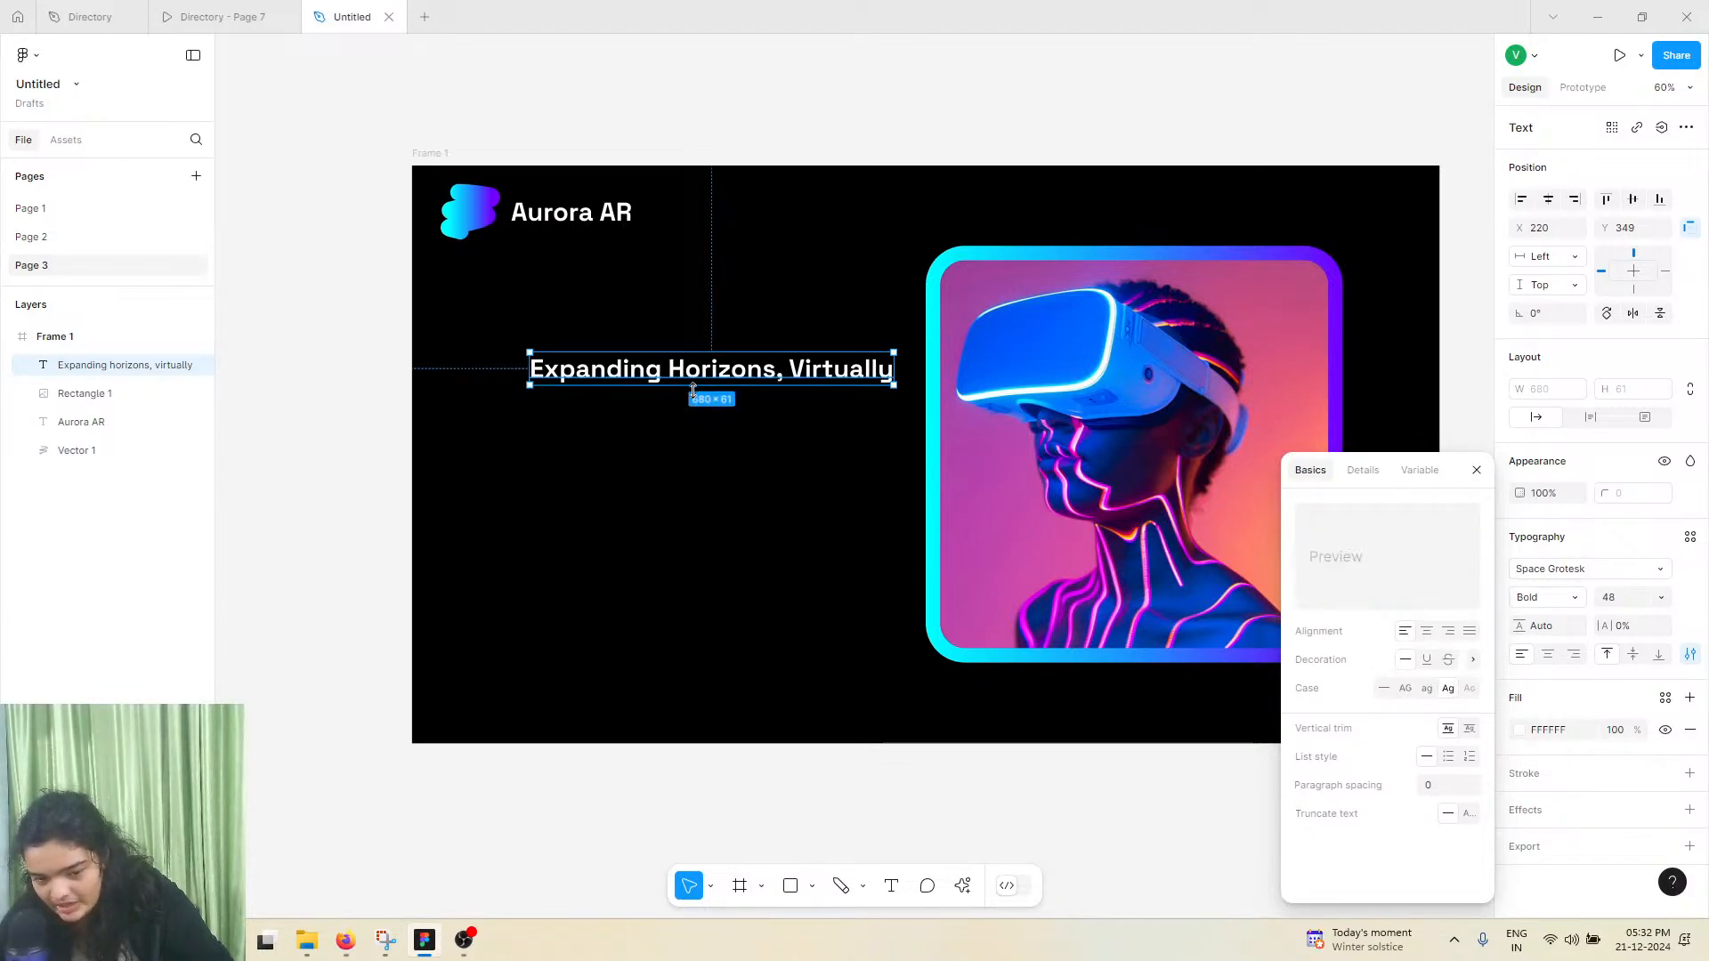
Enlarge the headline's font size, trying 96 and 128 before reducing it to 103
click(1659, 597)
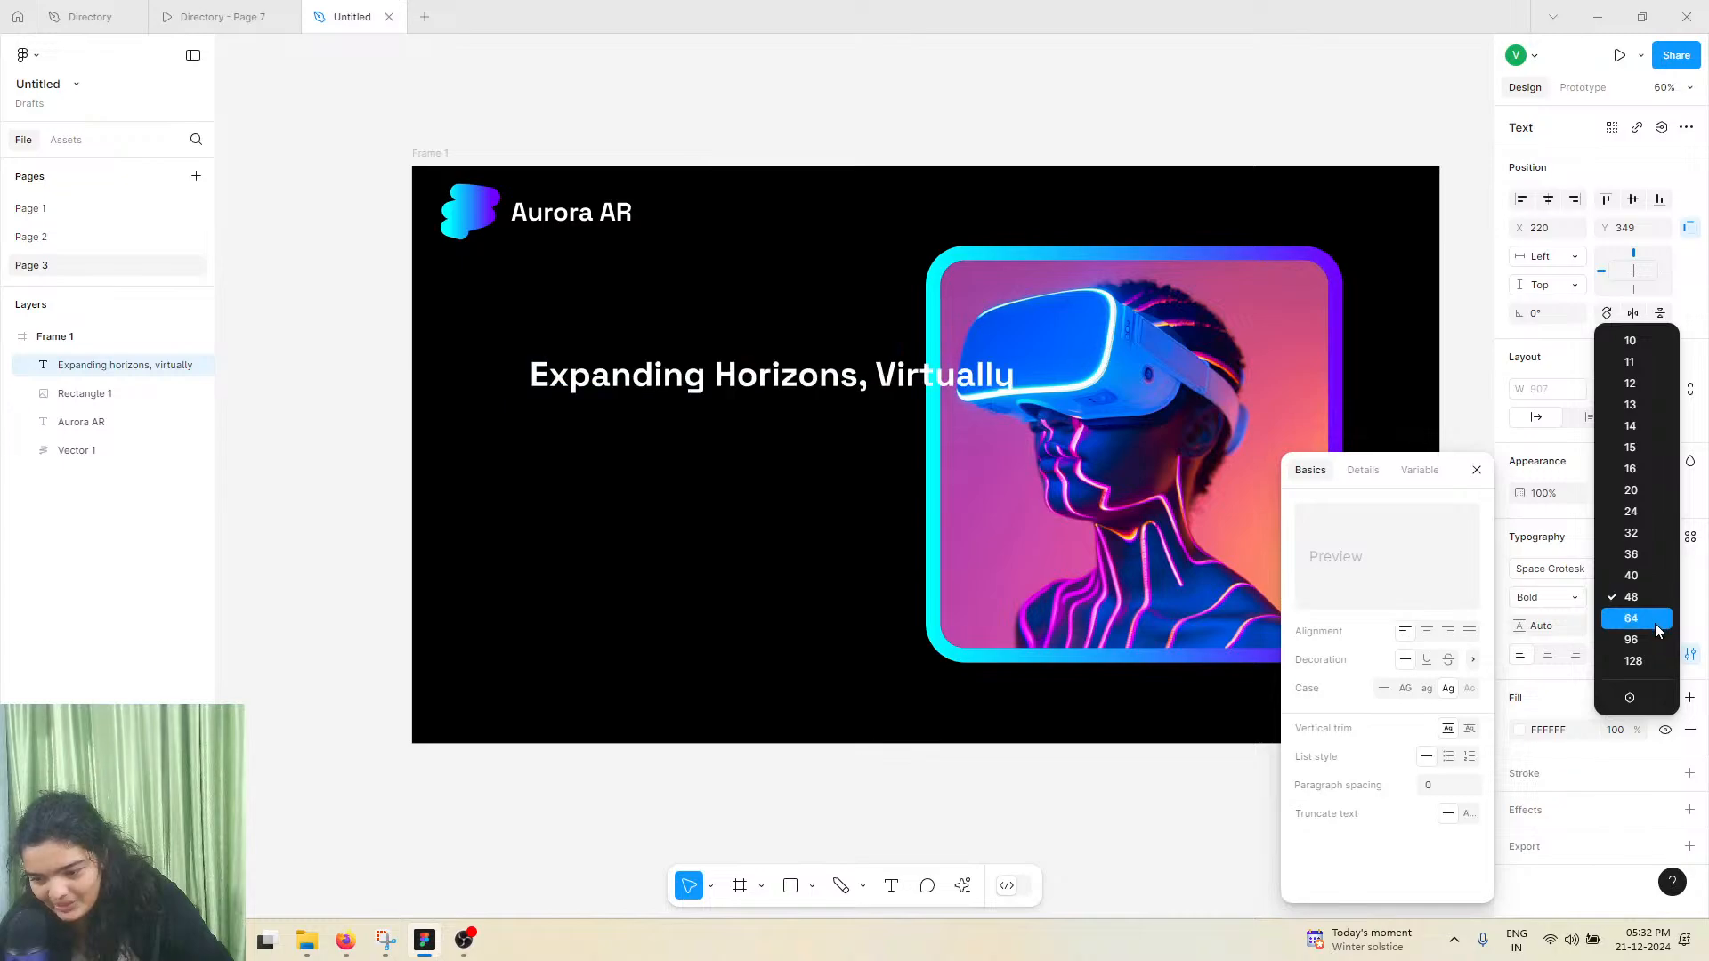
click(1654, 623)
click(1659, 601)
click(1651, 613)
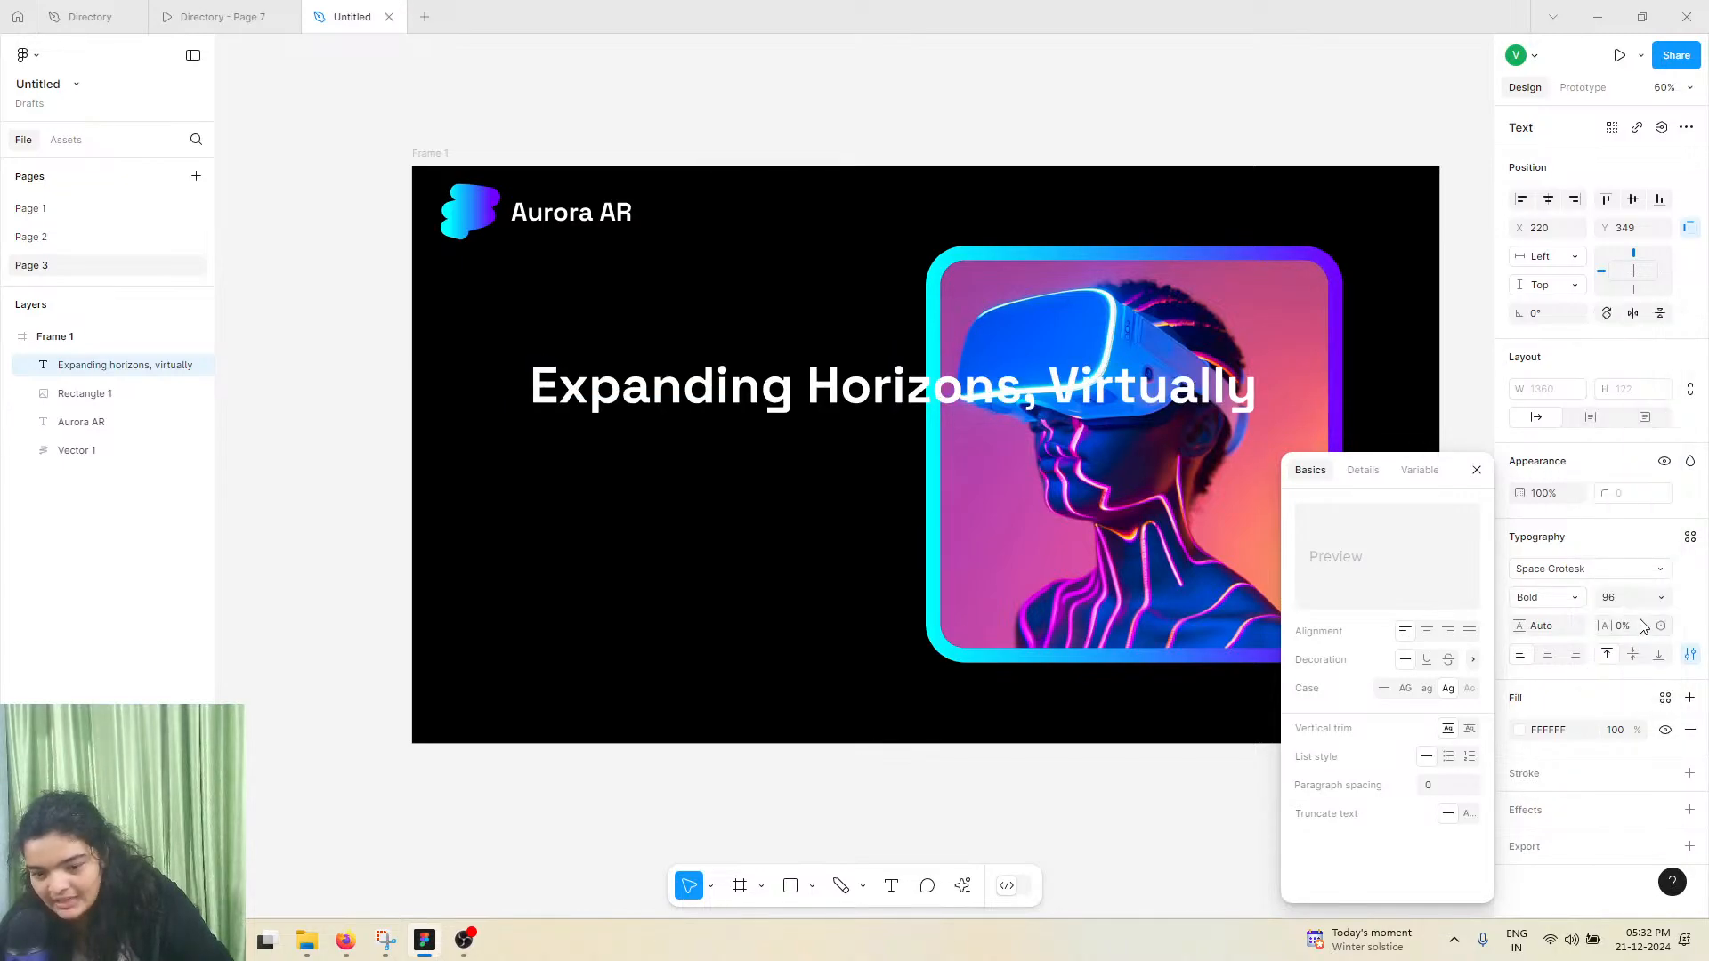
click(1659, 597)
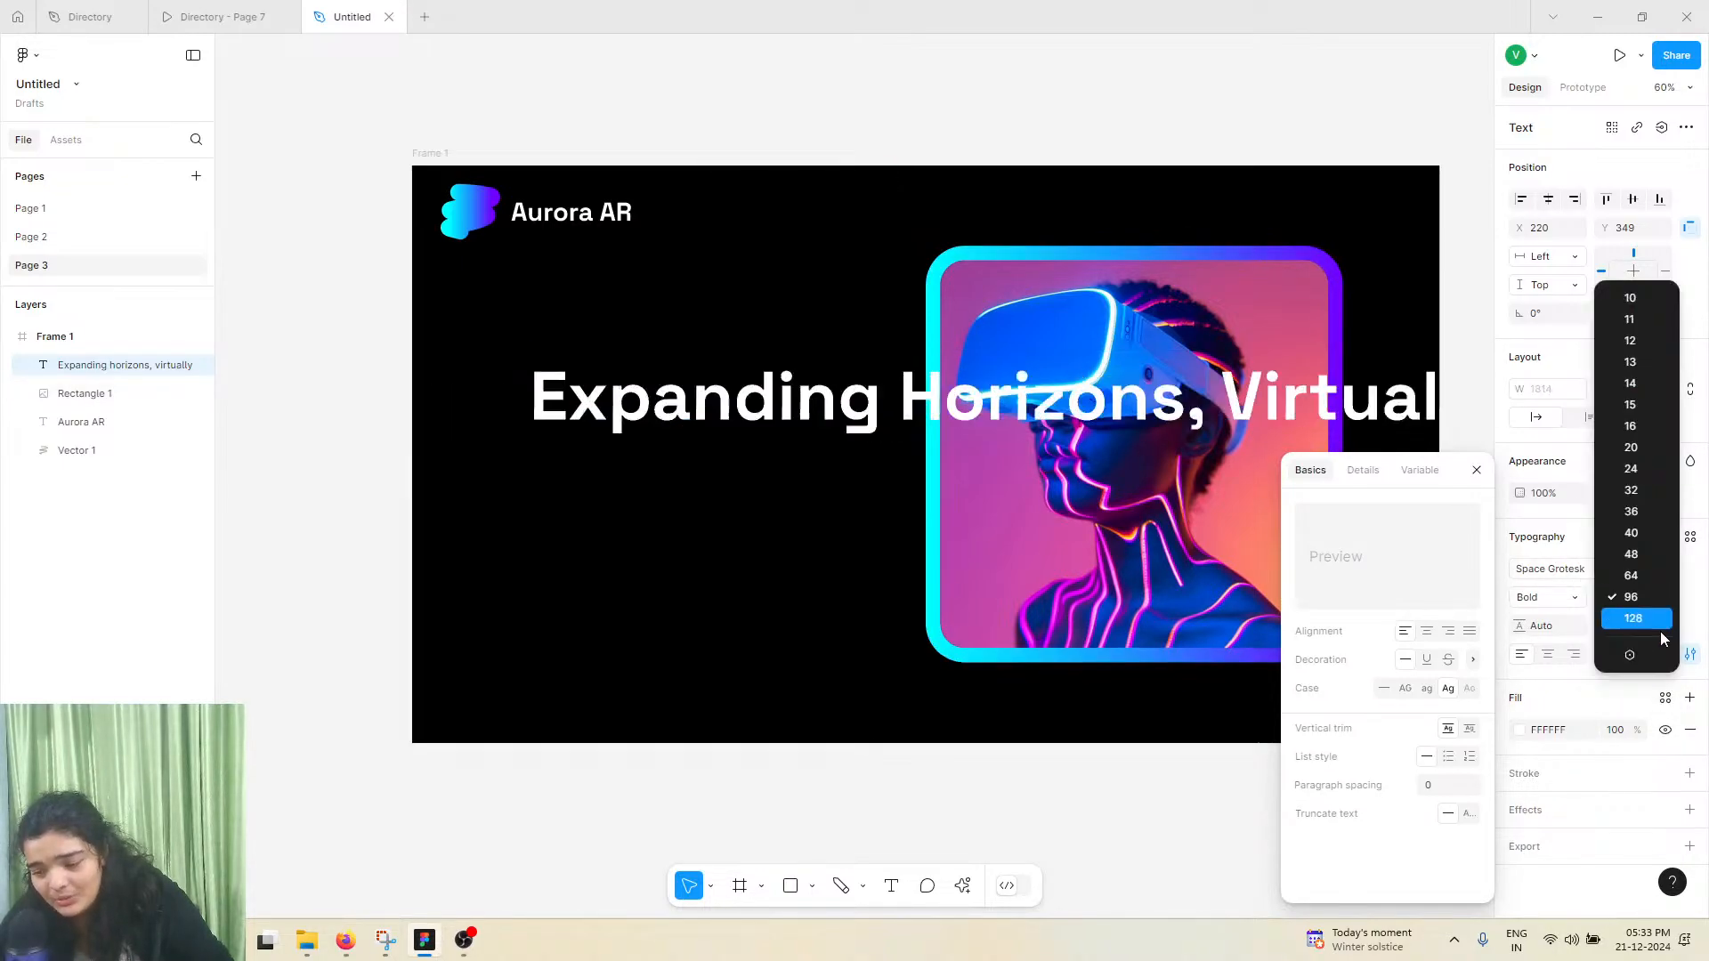
click(1655, 616)
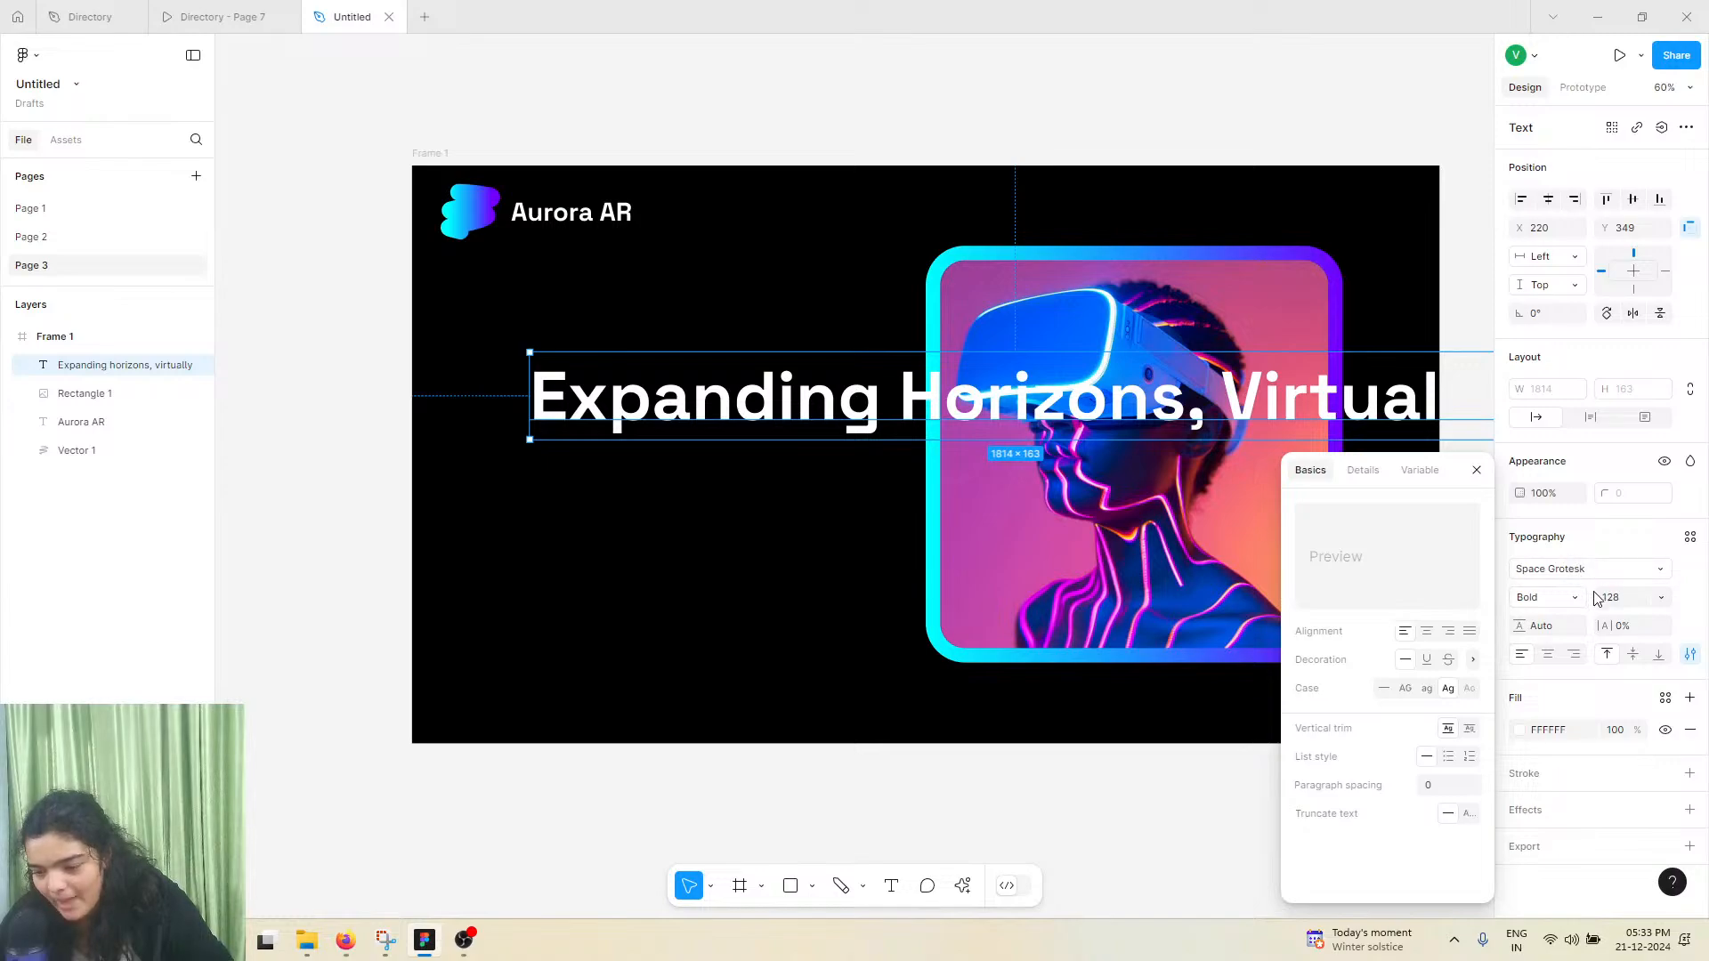
mouse_move(1595, 597)
mouse_down()
mouse_move(1529, 597)
mouse_move(1589, 599)
mouse_up()
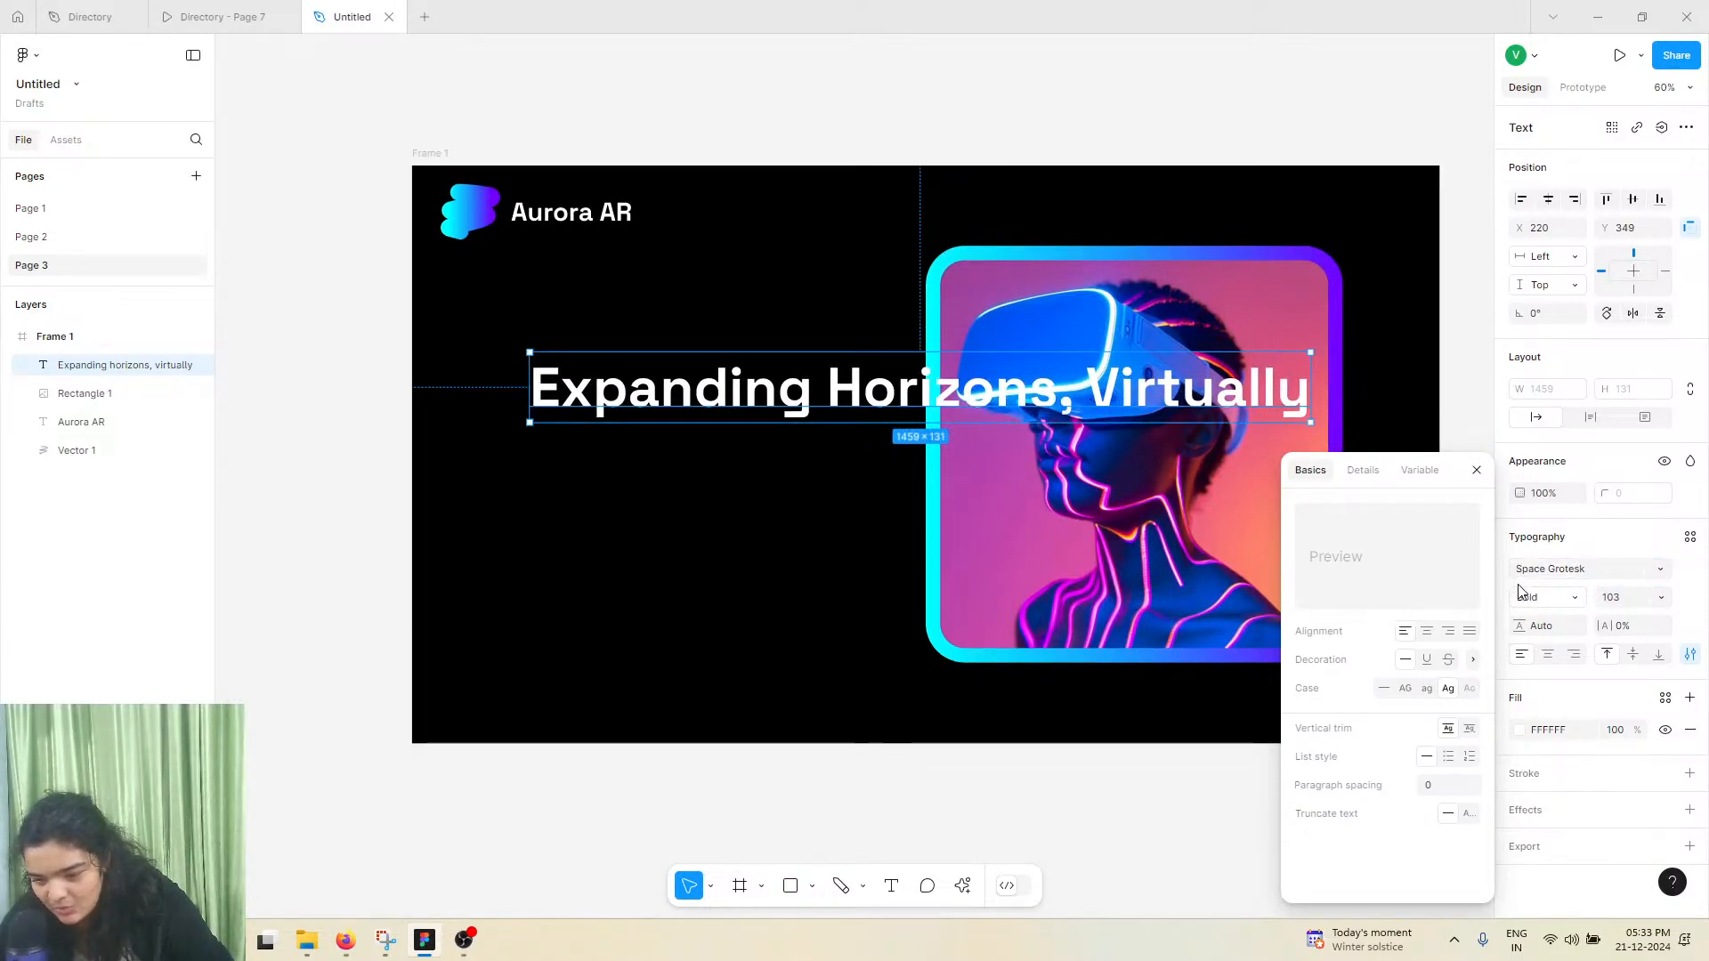
Narrow the headline's text box to 856 so it wraps onto three lines, and reposition it at X 168, Y 263
drag(1305, 385, 987, 382)
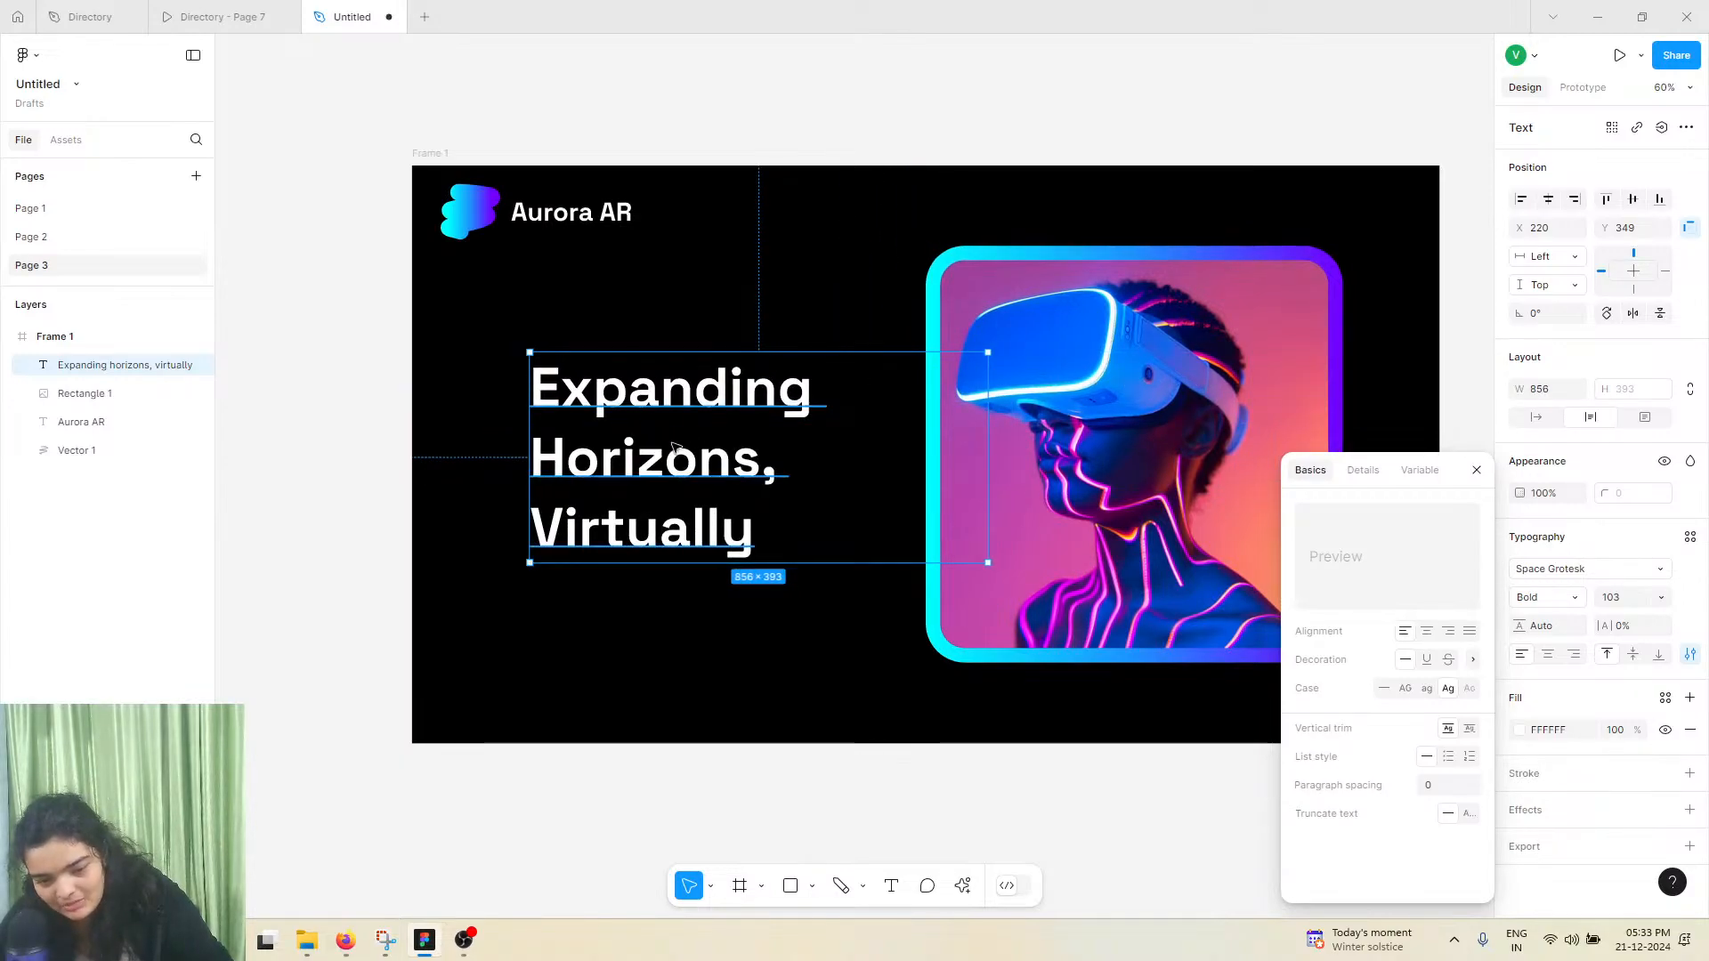
drag(672, 445, 645, 400)
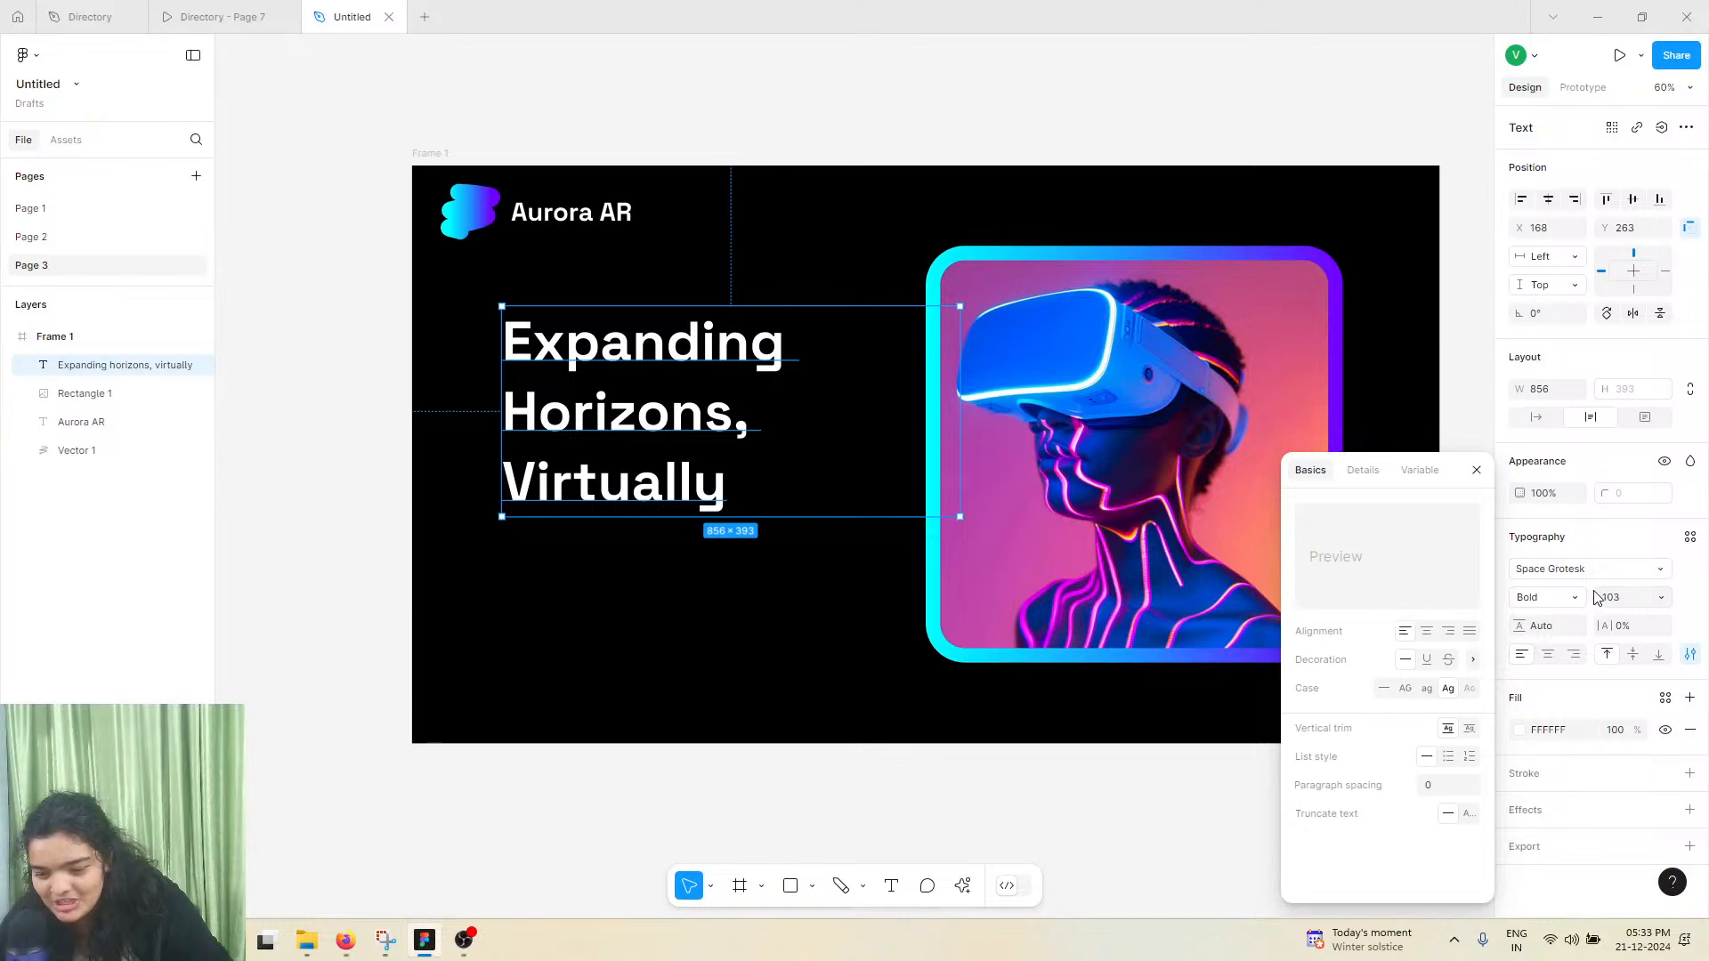
Set the headline's font size to 115 and its line height to 120.5%, closing the type settings
drag(1599, 600, 1621, 600)
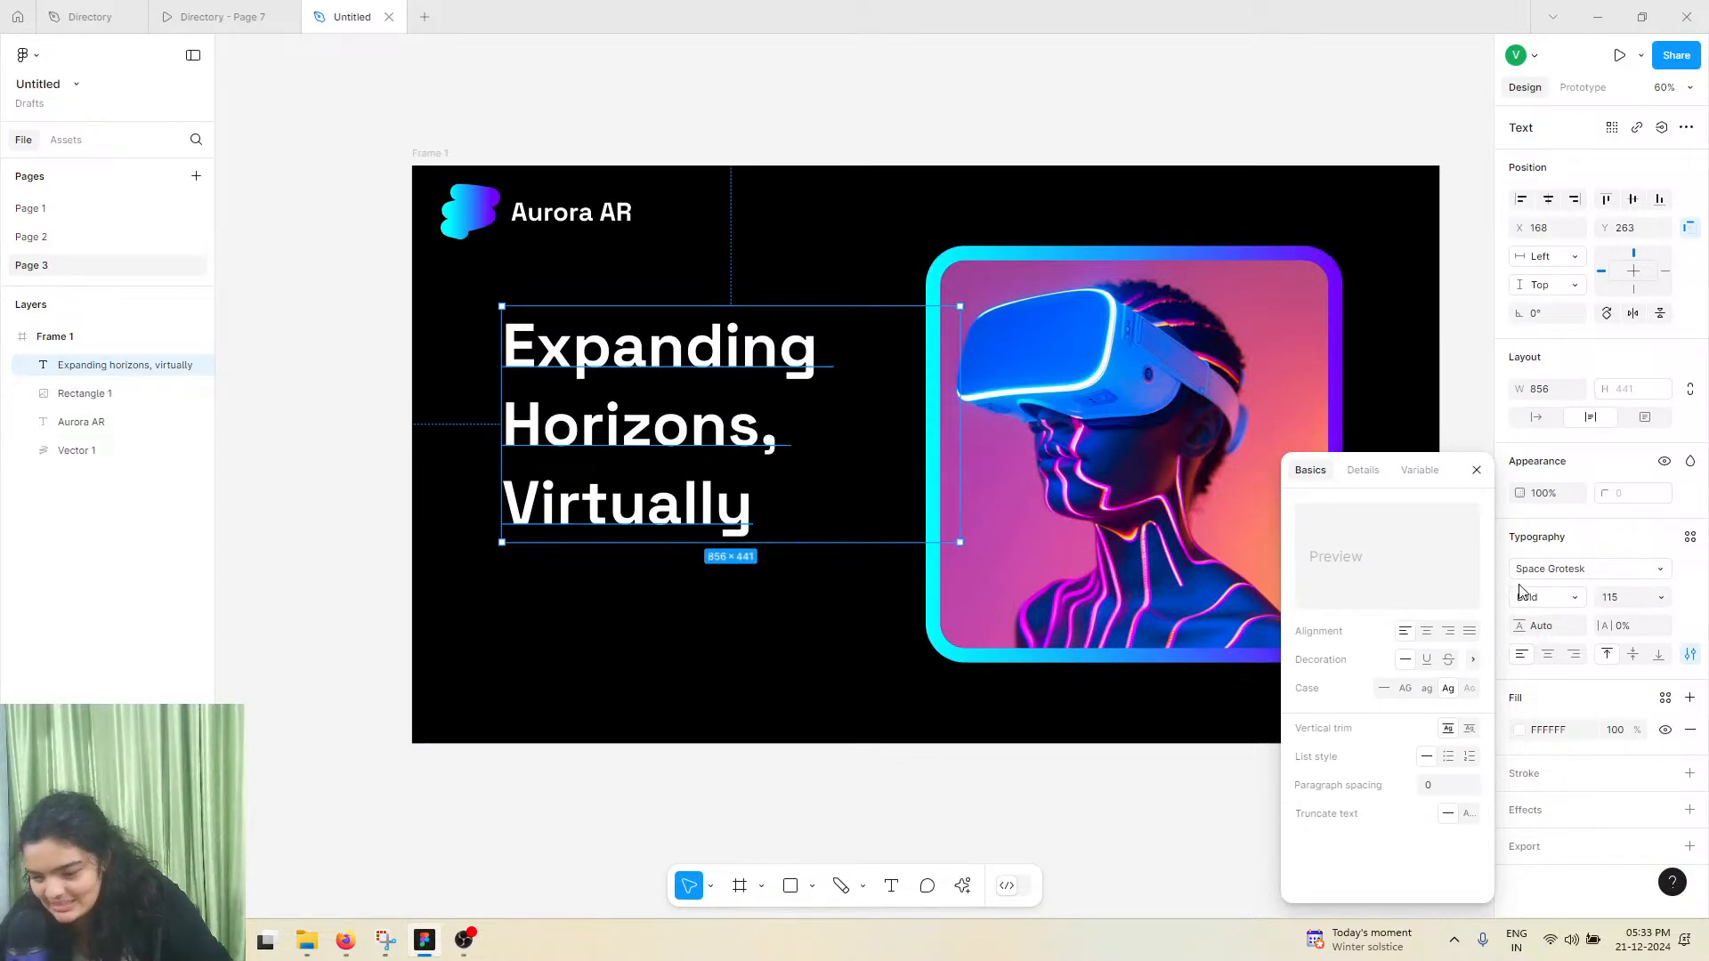
drag(1521, 621, 530, 514)
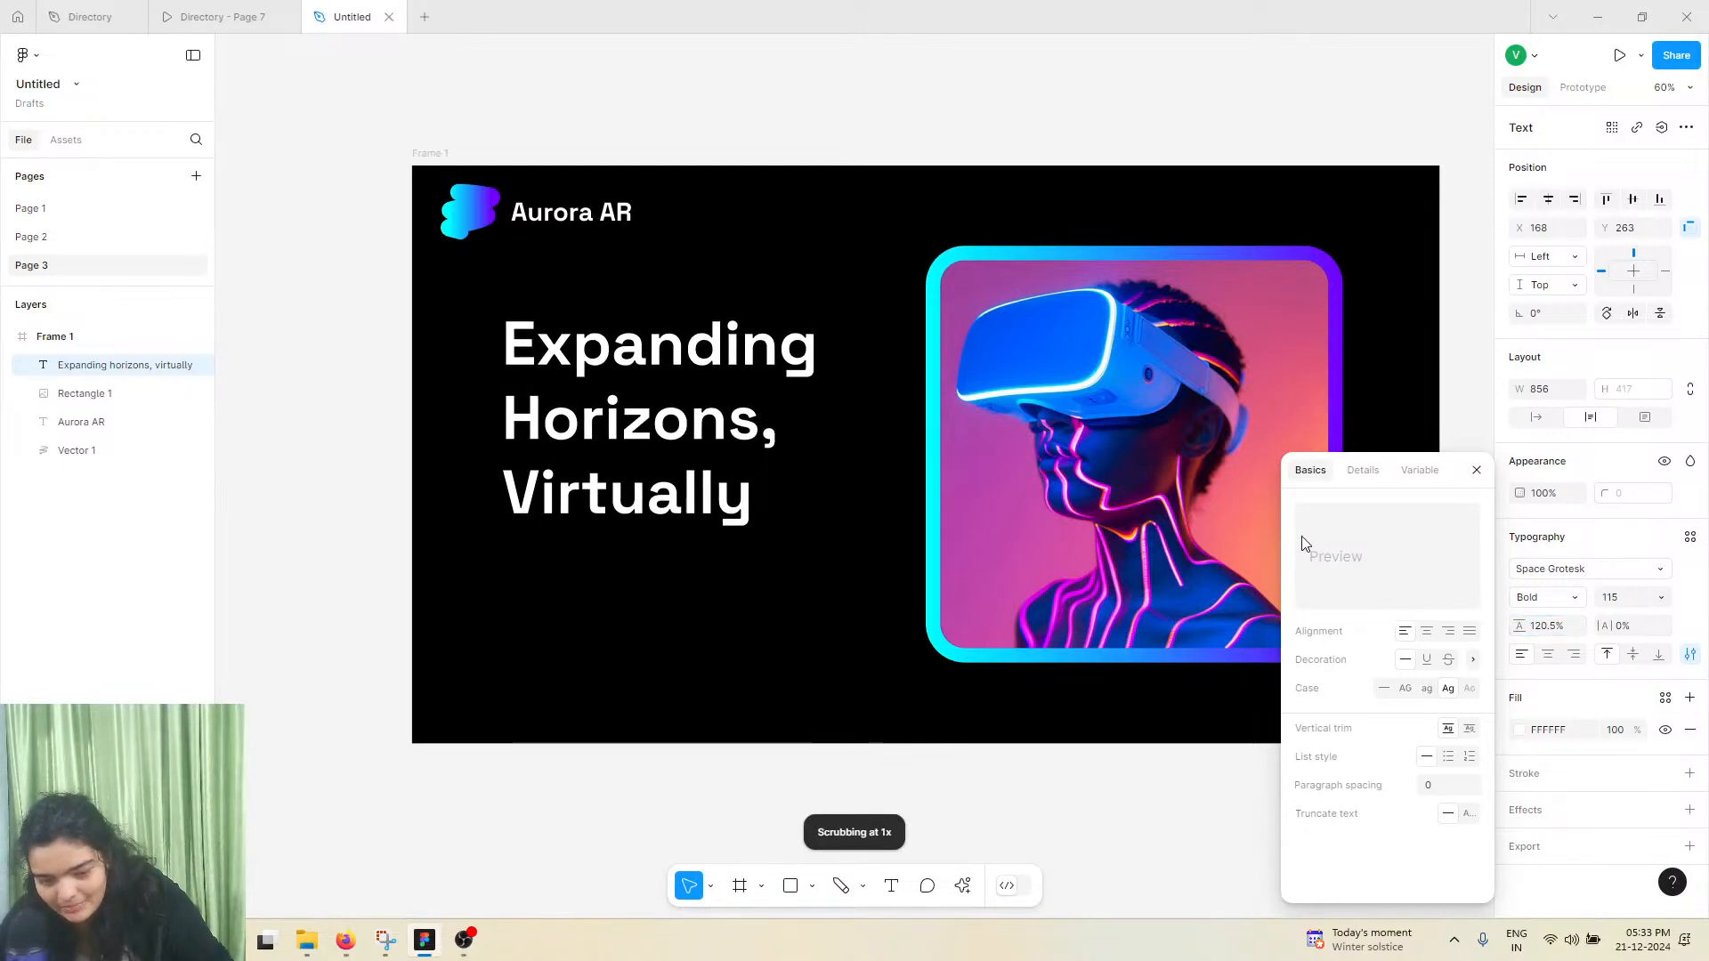
click(572, 610)
Move the headline to X 149, Y 251 and compare the layout with the reference hero section
click(644, 494)
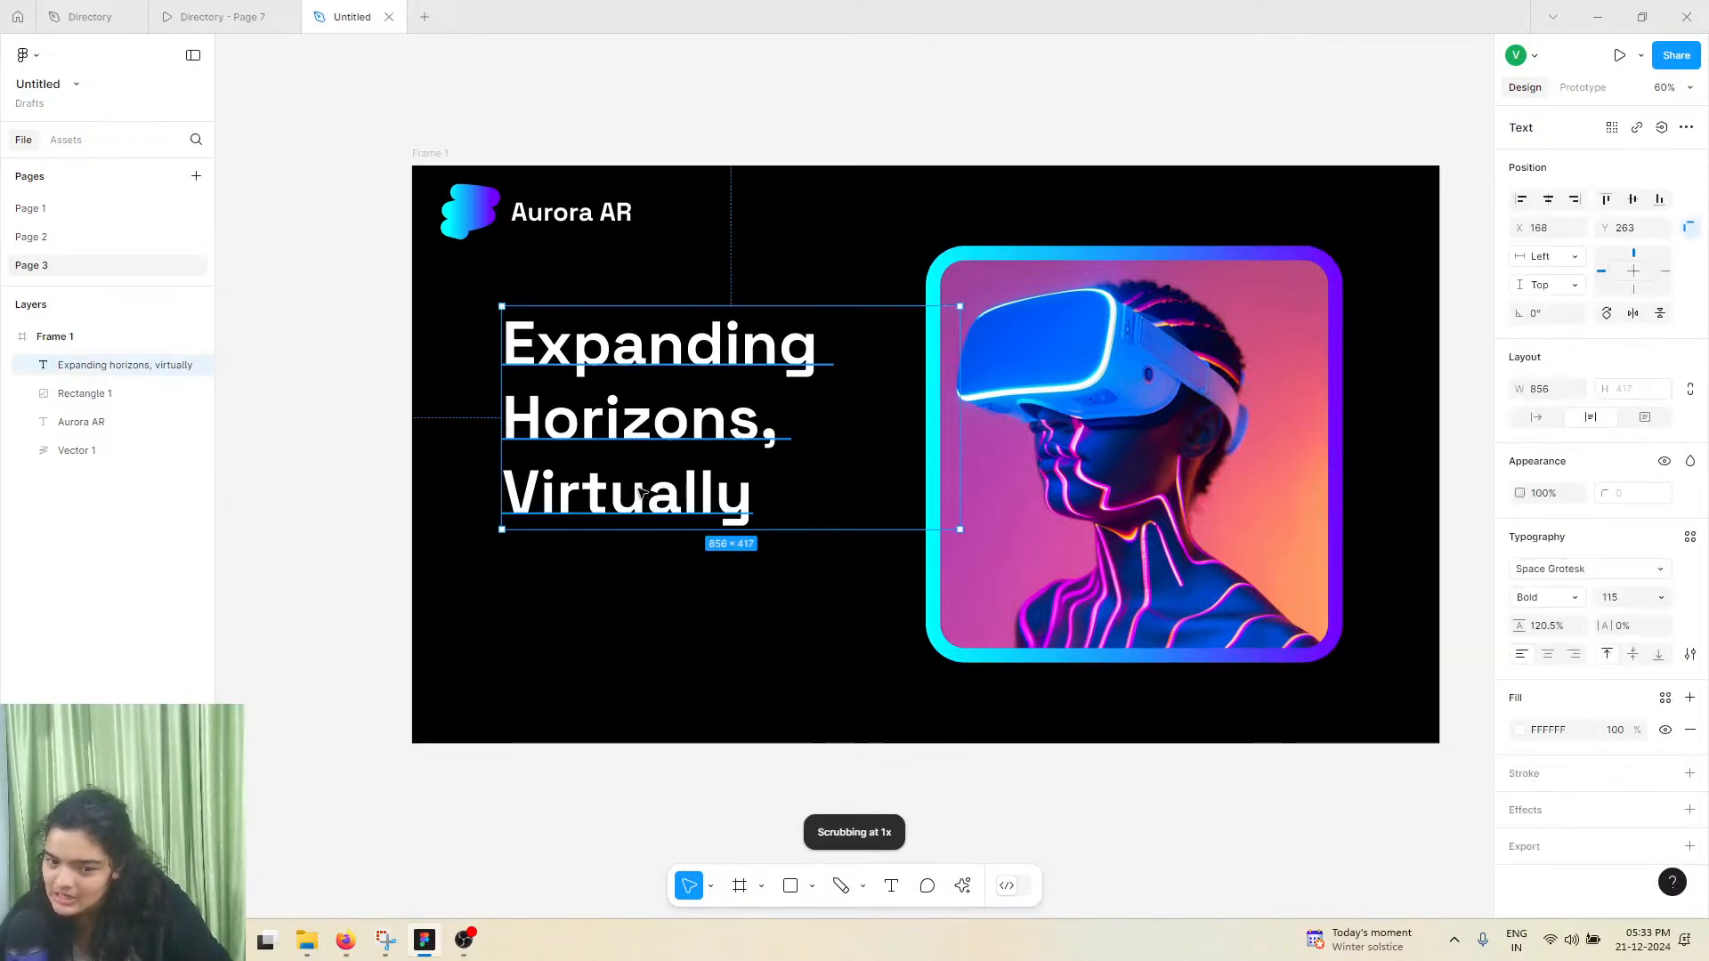
drag(644, 494, 632, 486)
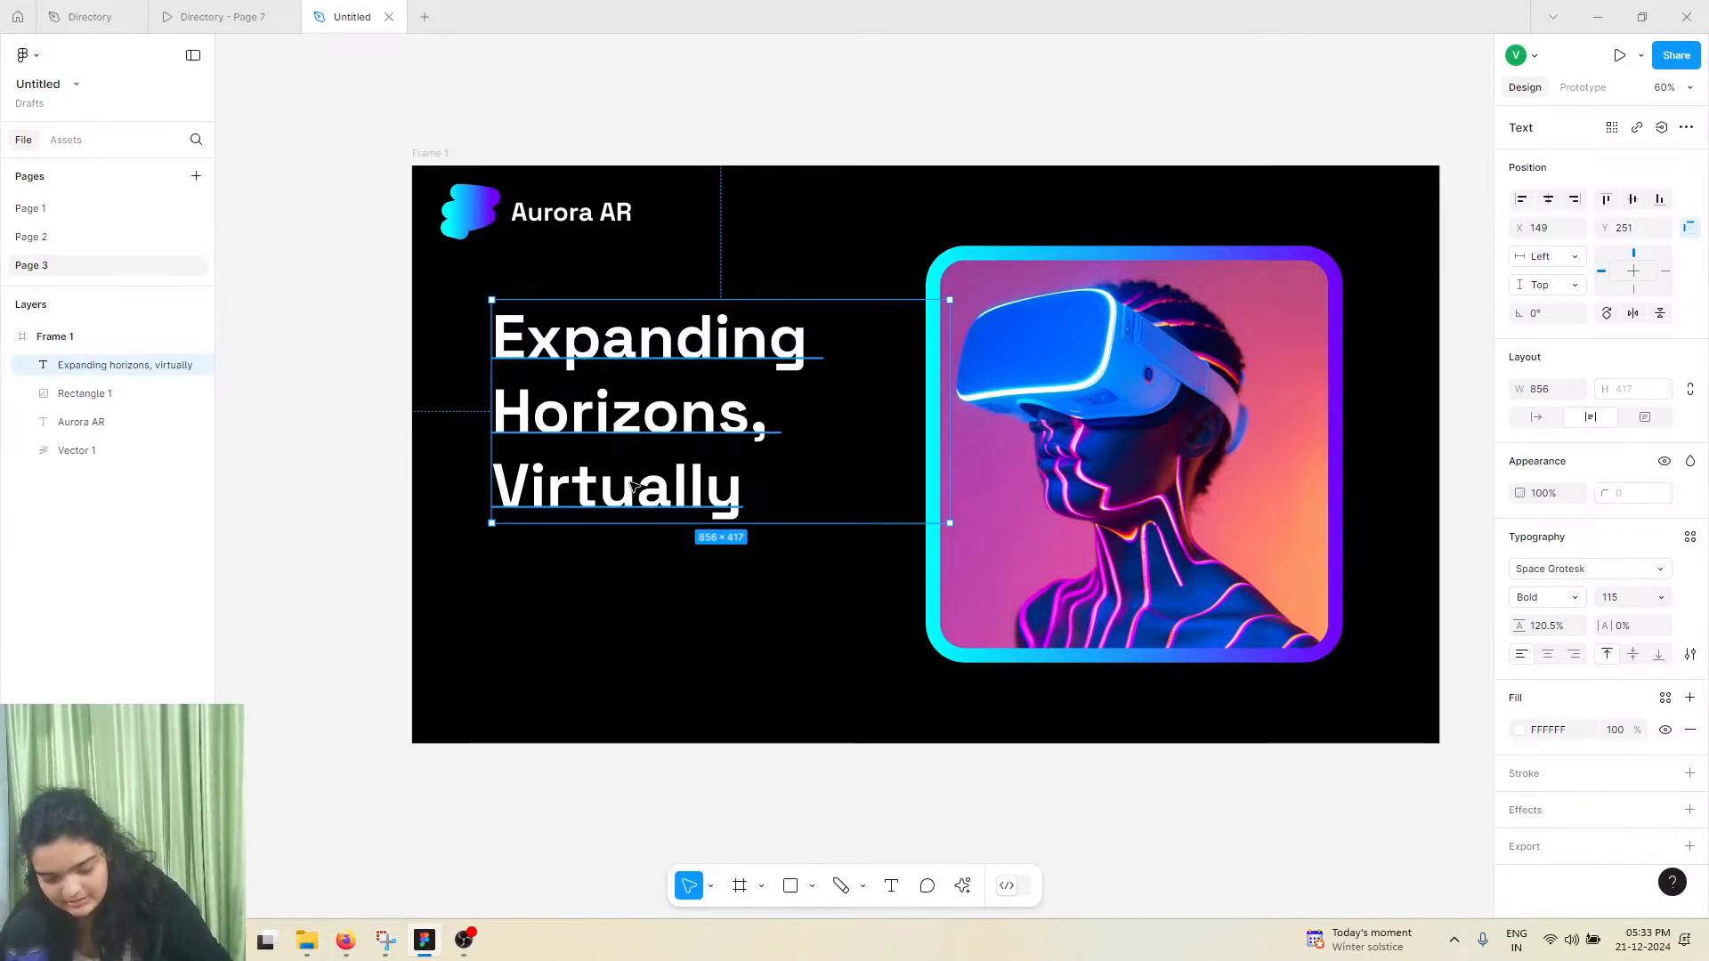
click(221, 20)
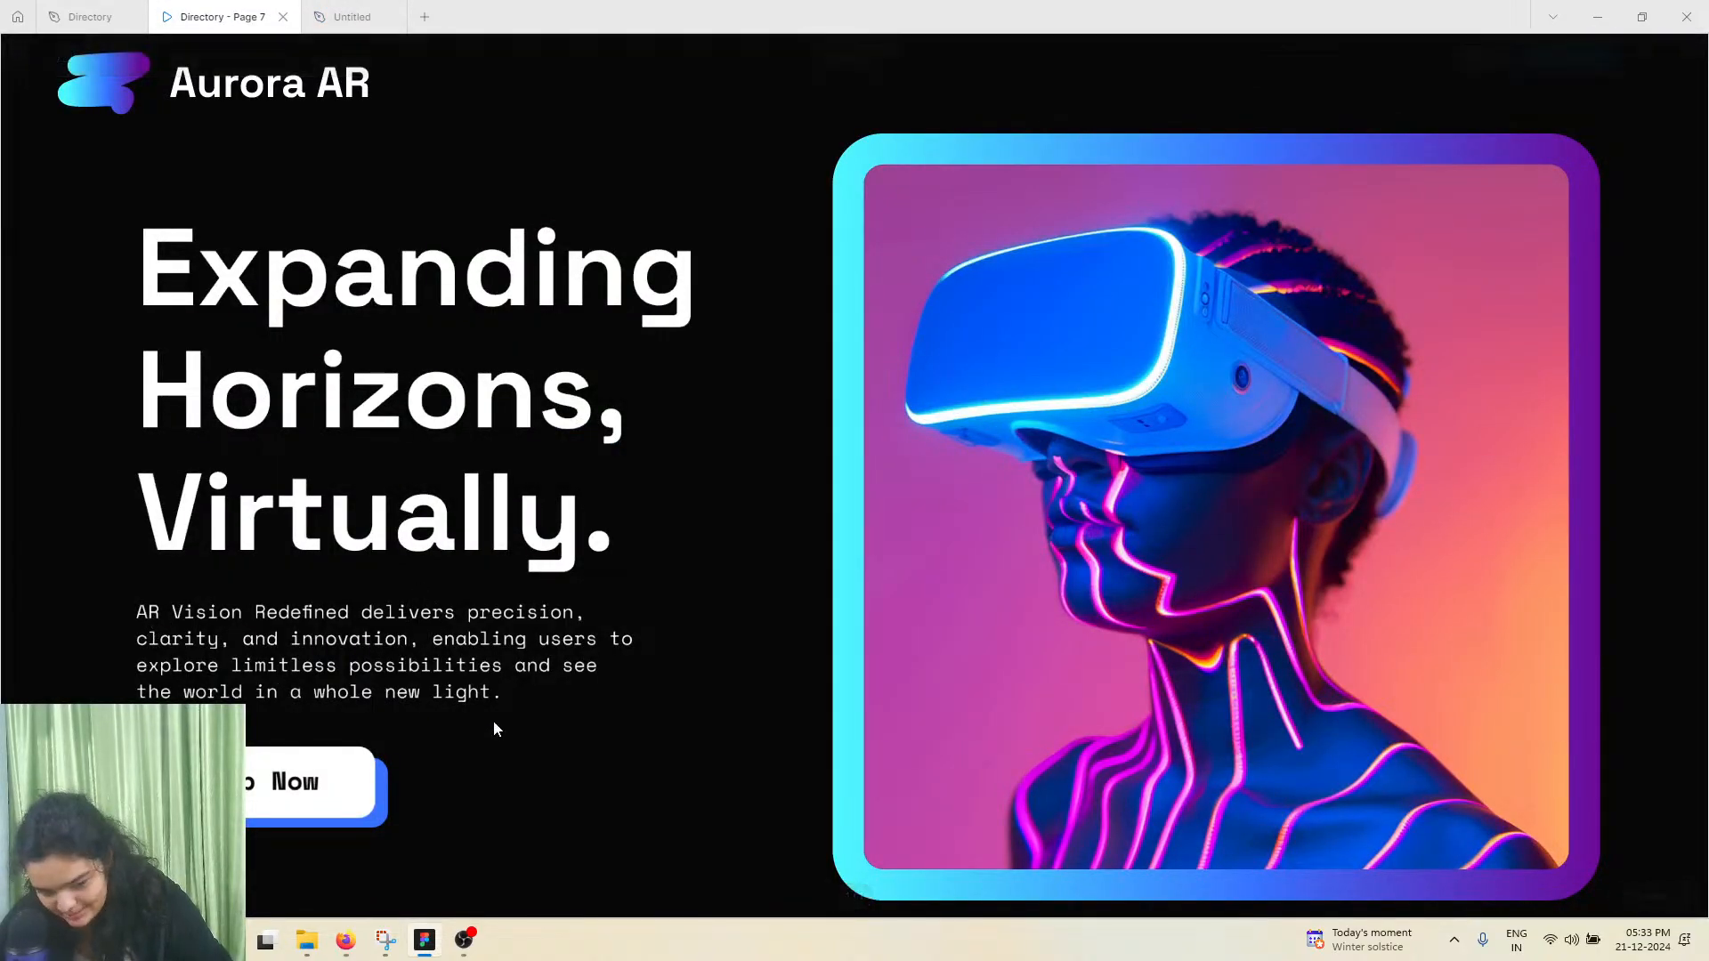
click(394, 9)
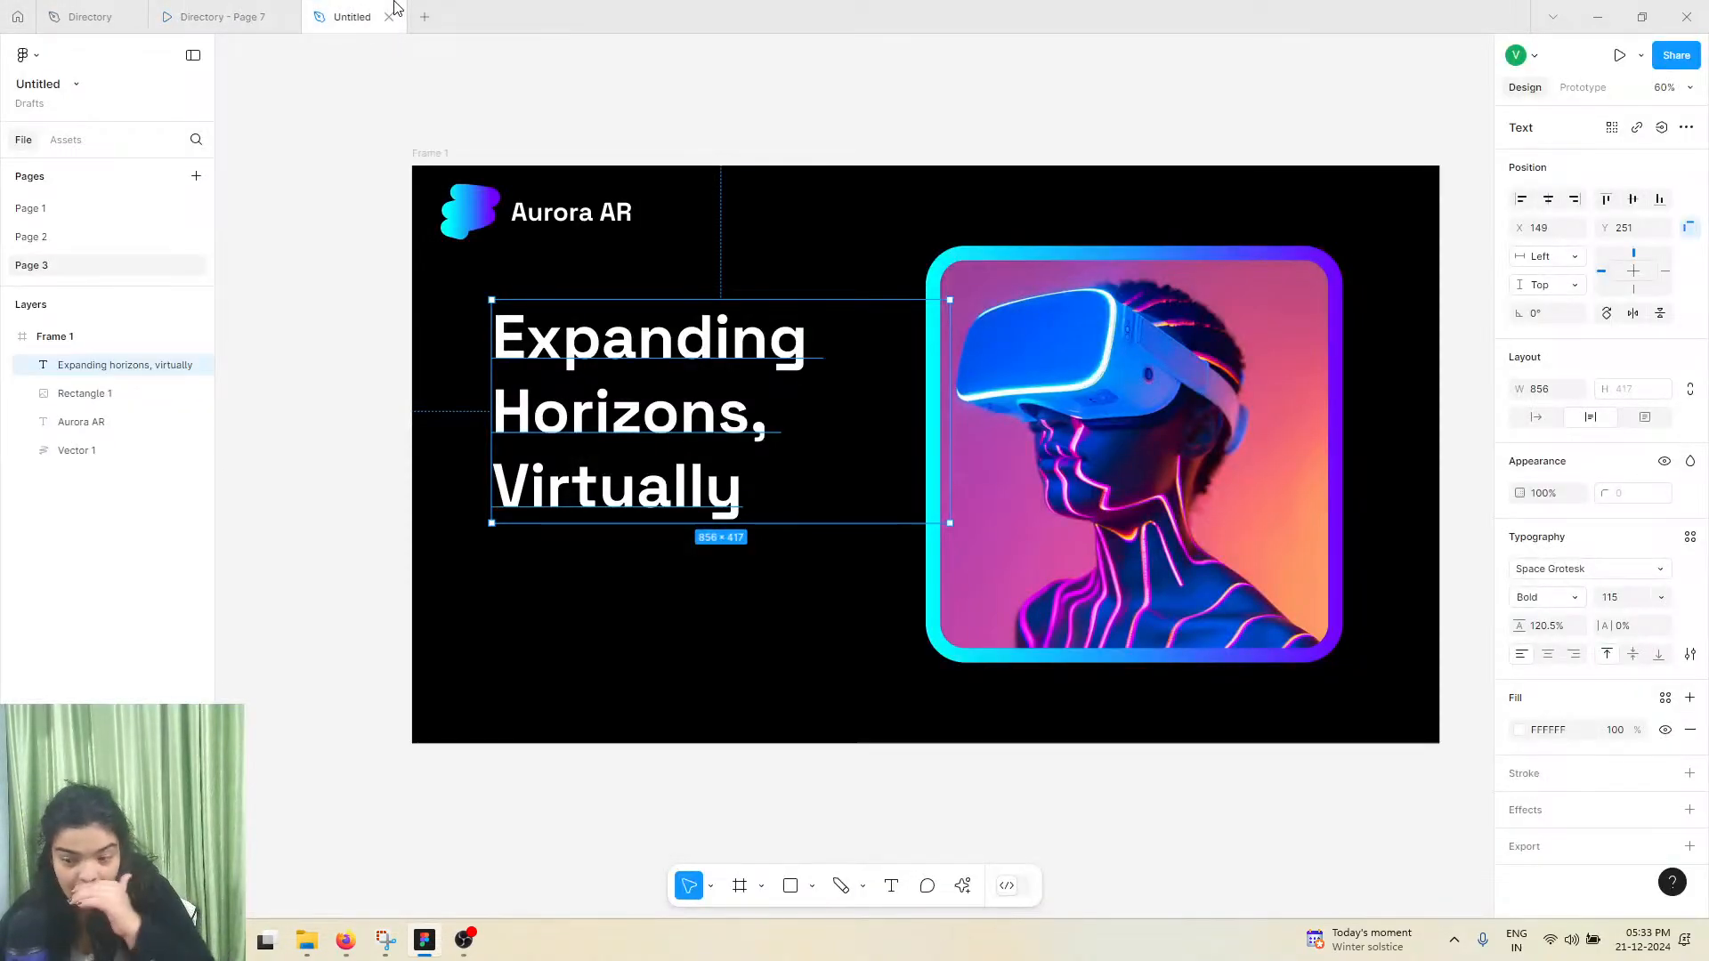
Set the headline's line height to 122%, keeping the Space Grotesk font
click(1668, 575)
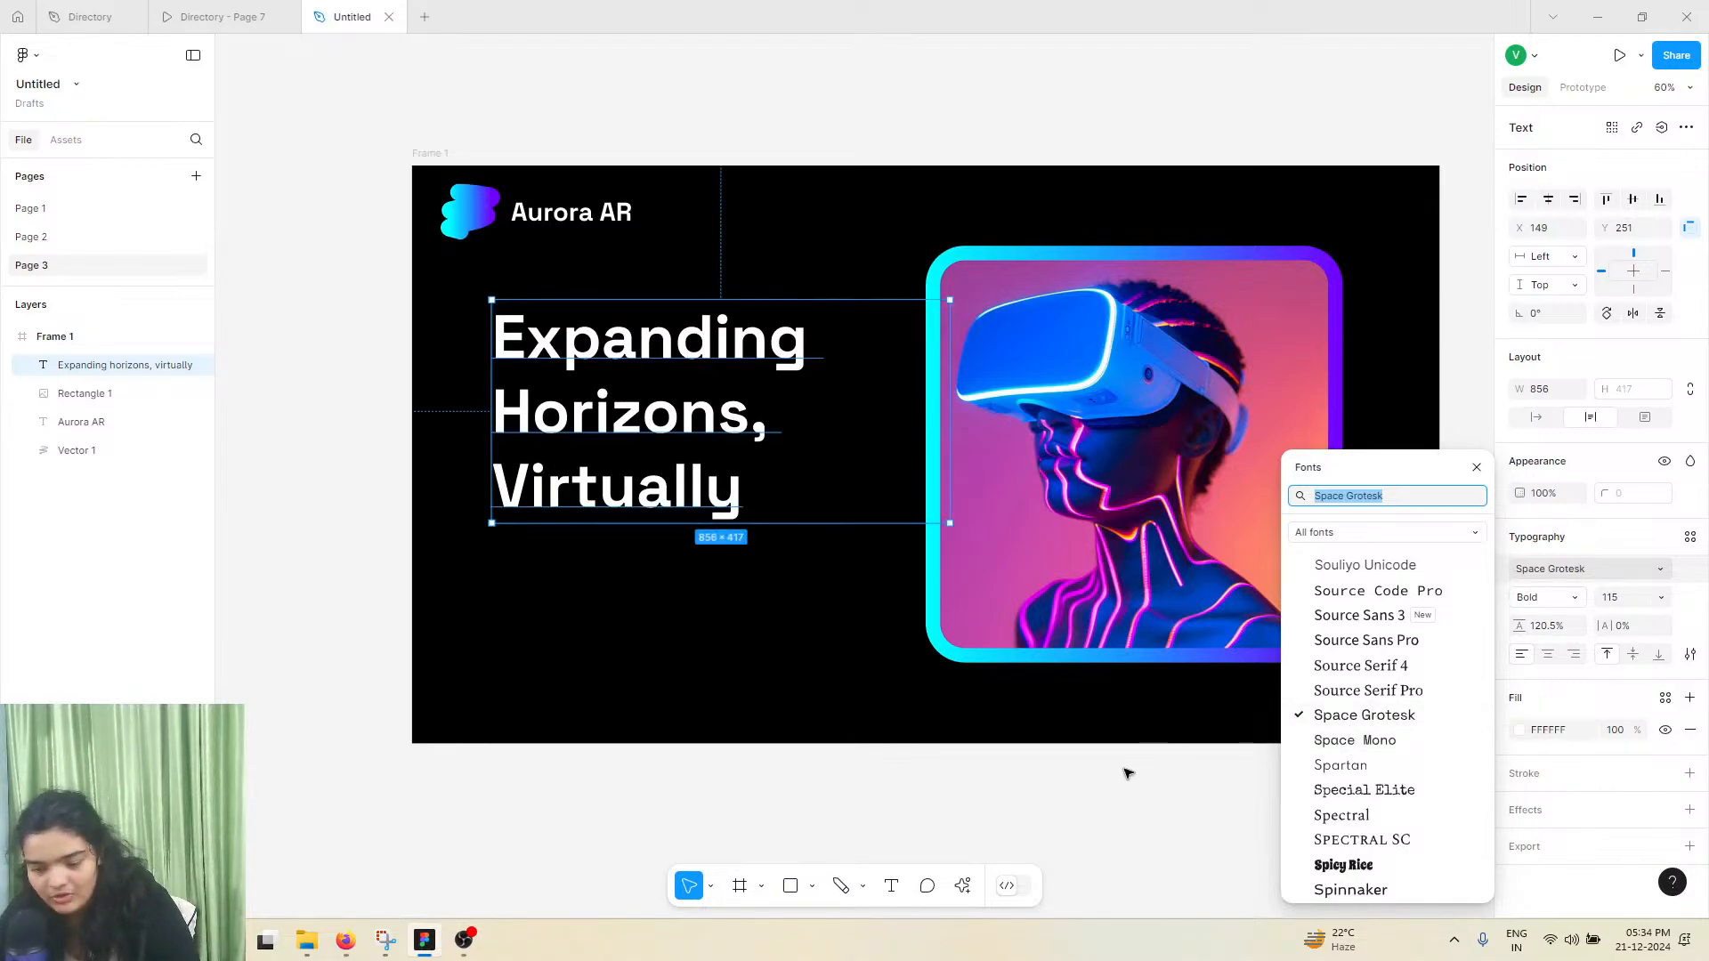
drag(1513, 626, 1500, 631)
click(698, 720)
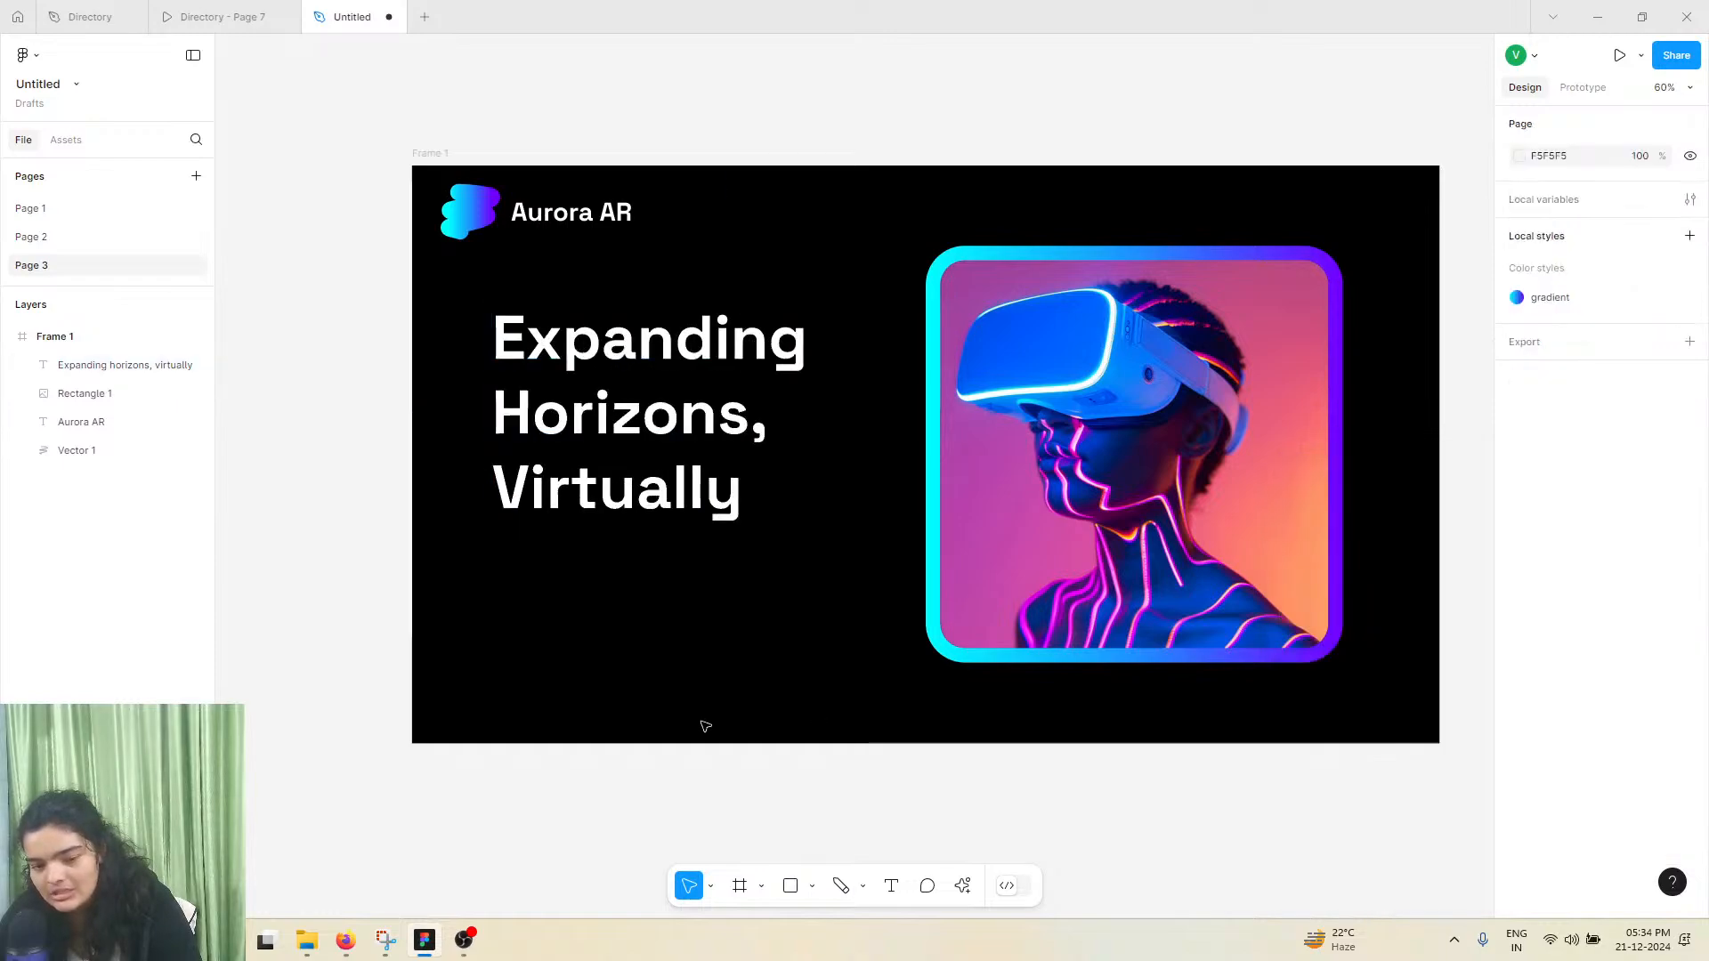
click(647, 486)
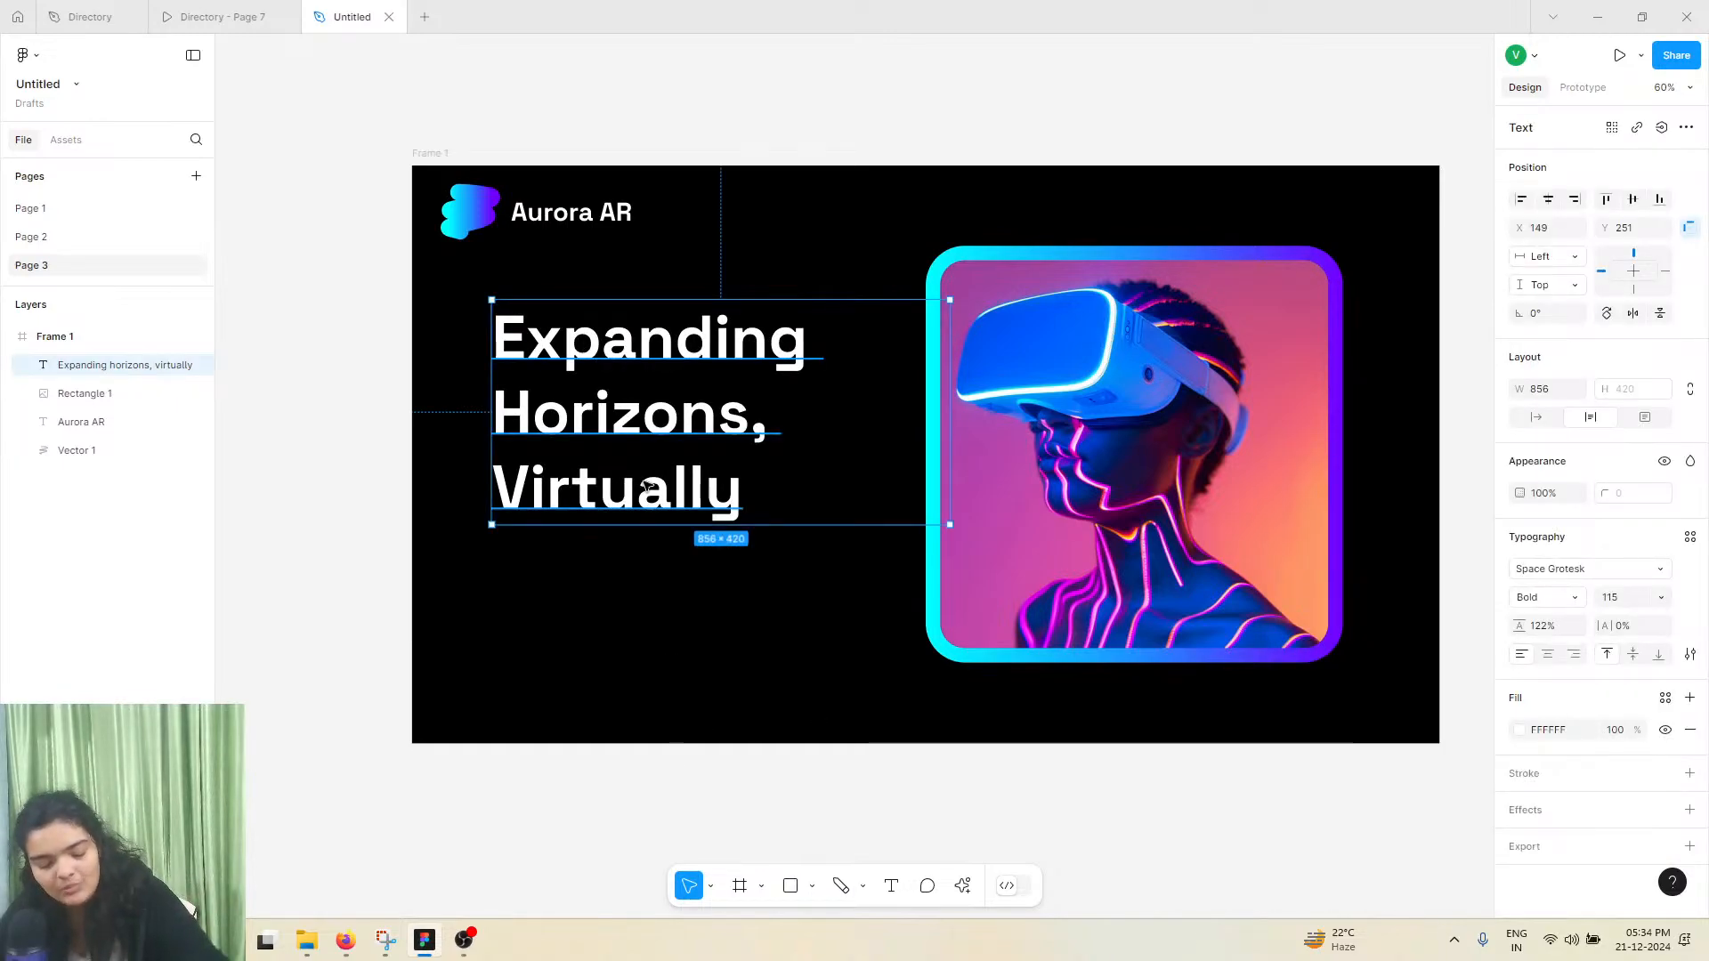
Duplicate the headline below the original at X 164, Y 660, and set the copy's font size to 28
drag(647, 486, 655, 704)
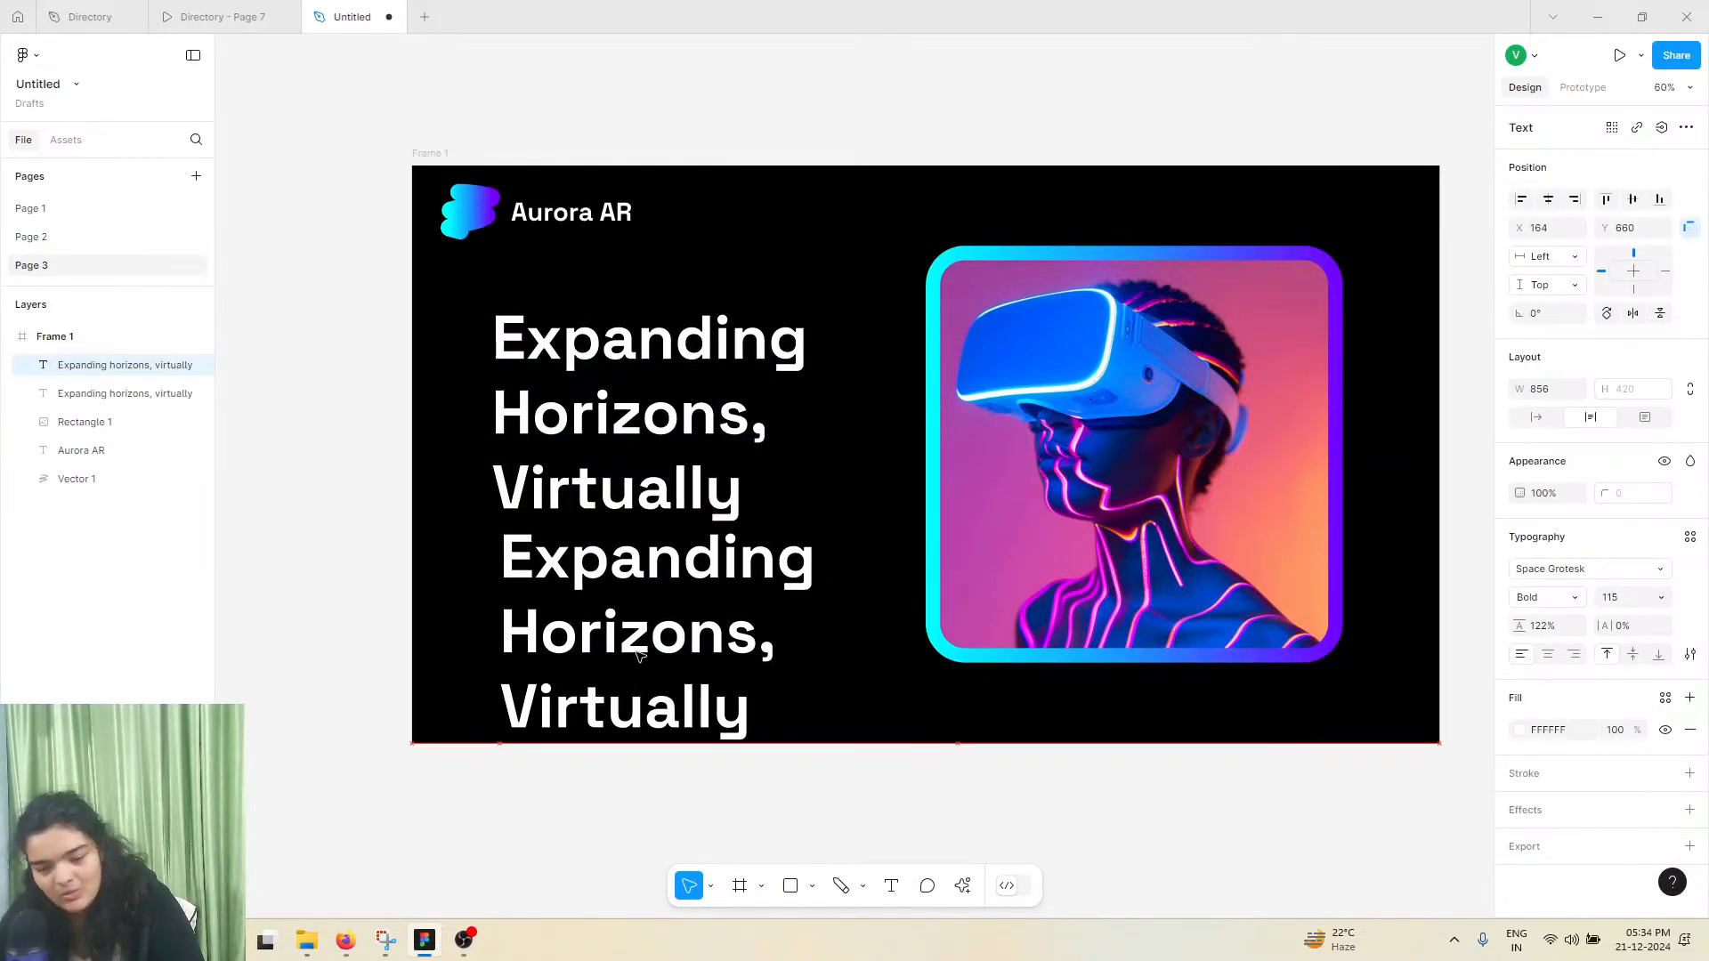
click(1662, 598)
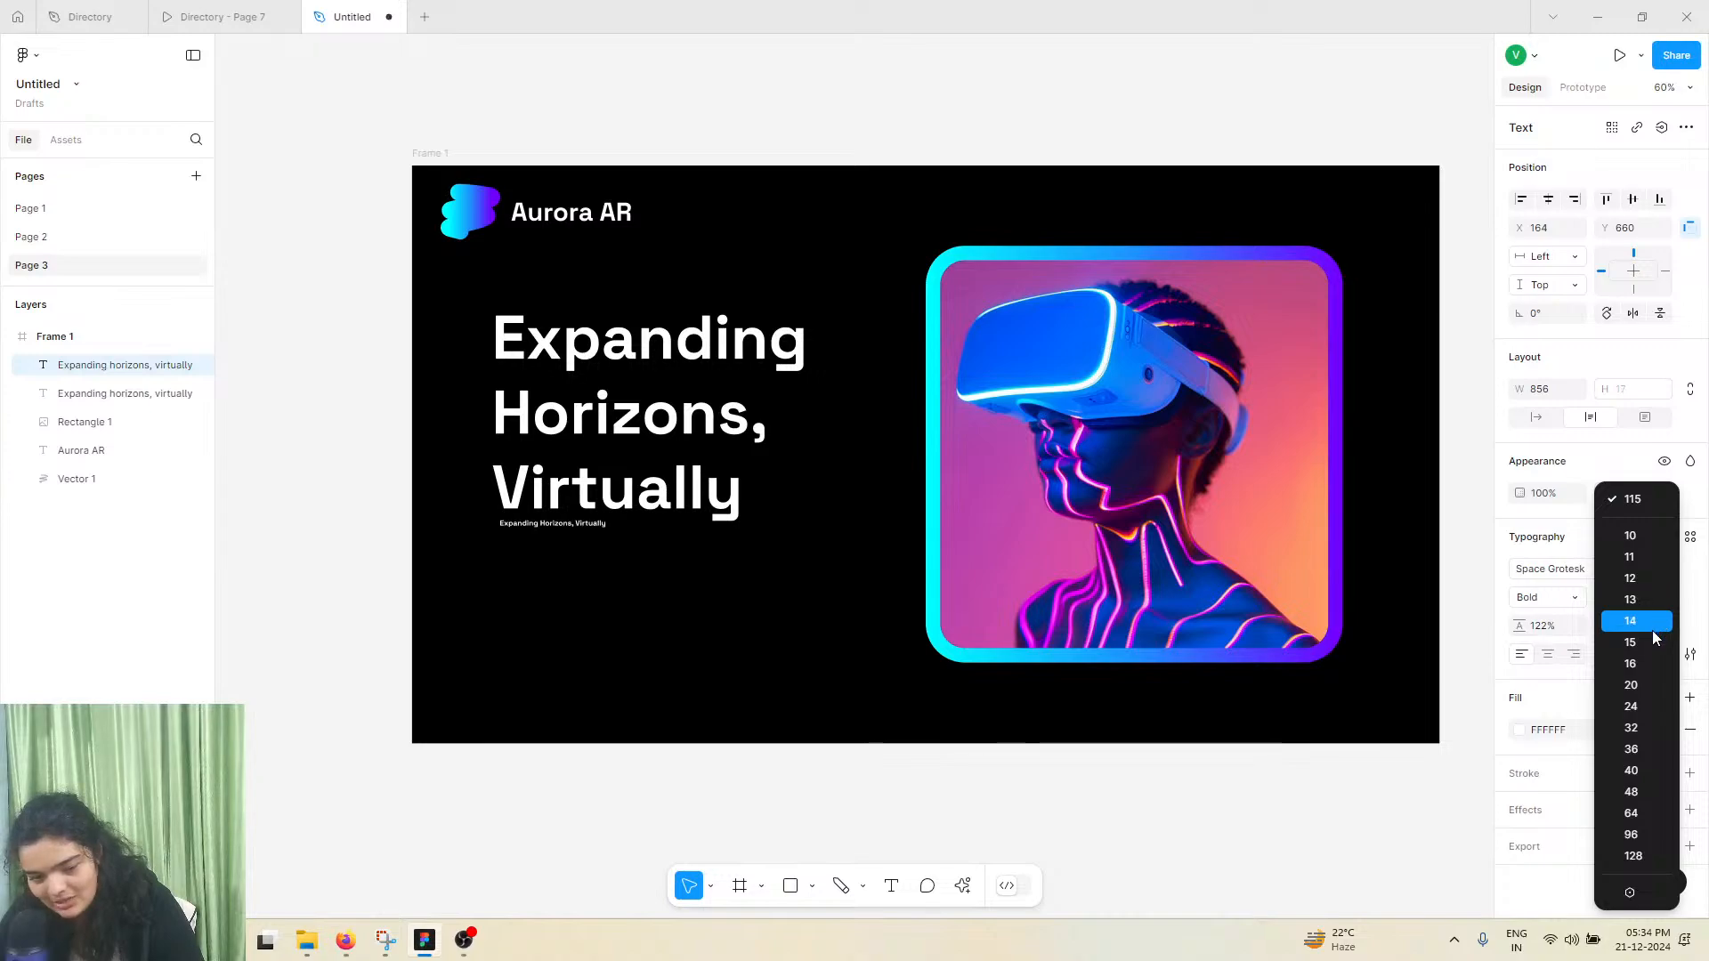
click(1660, 728)
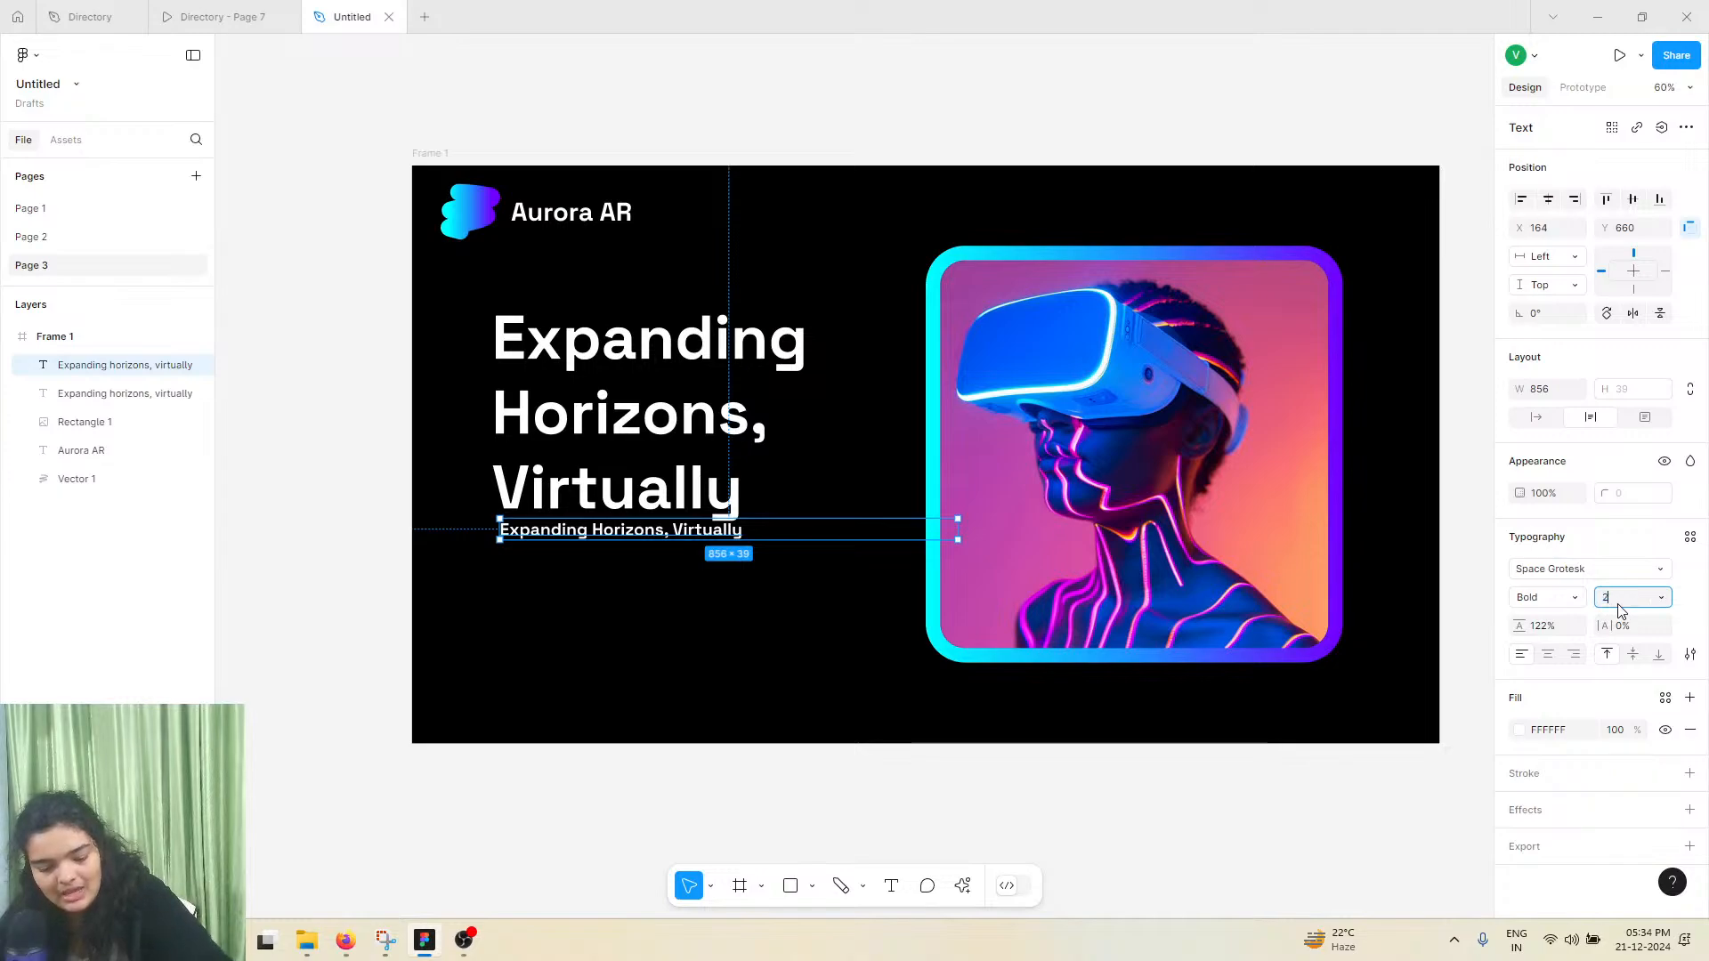
key(Return)
Change the small headline copy's font to Space Mono in Regular weight
click(1563, 602)
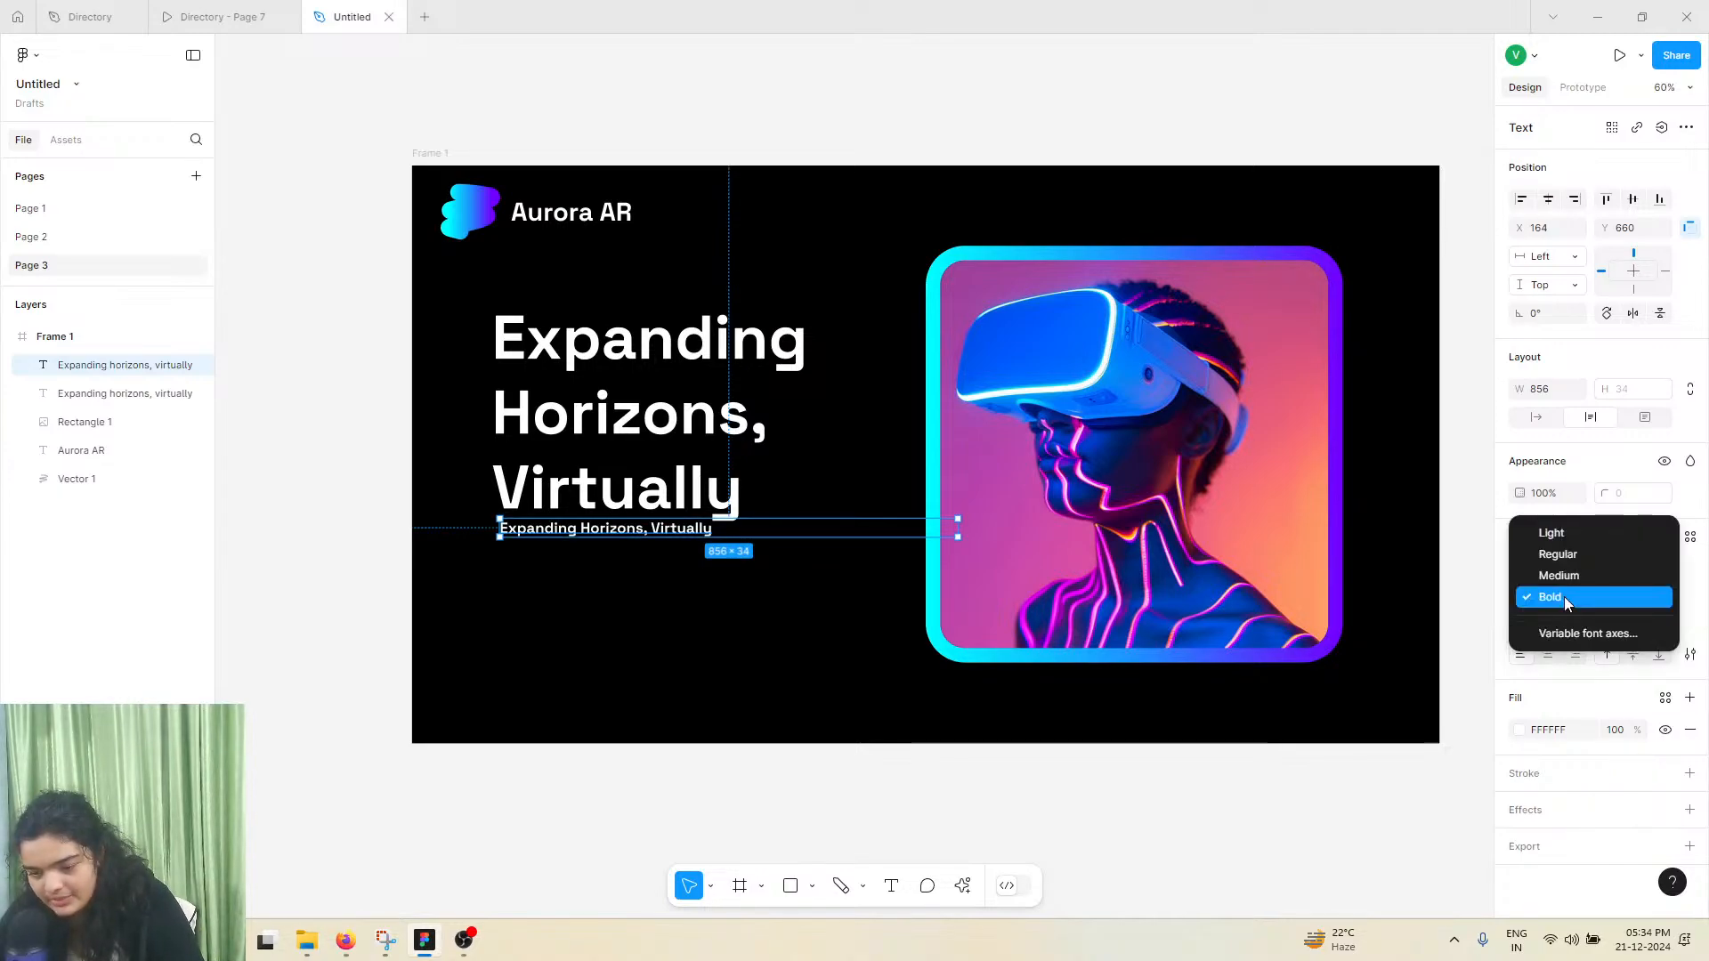
click(1563, 597)
click(1560, 569)
click(1418, 740)
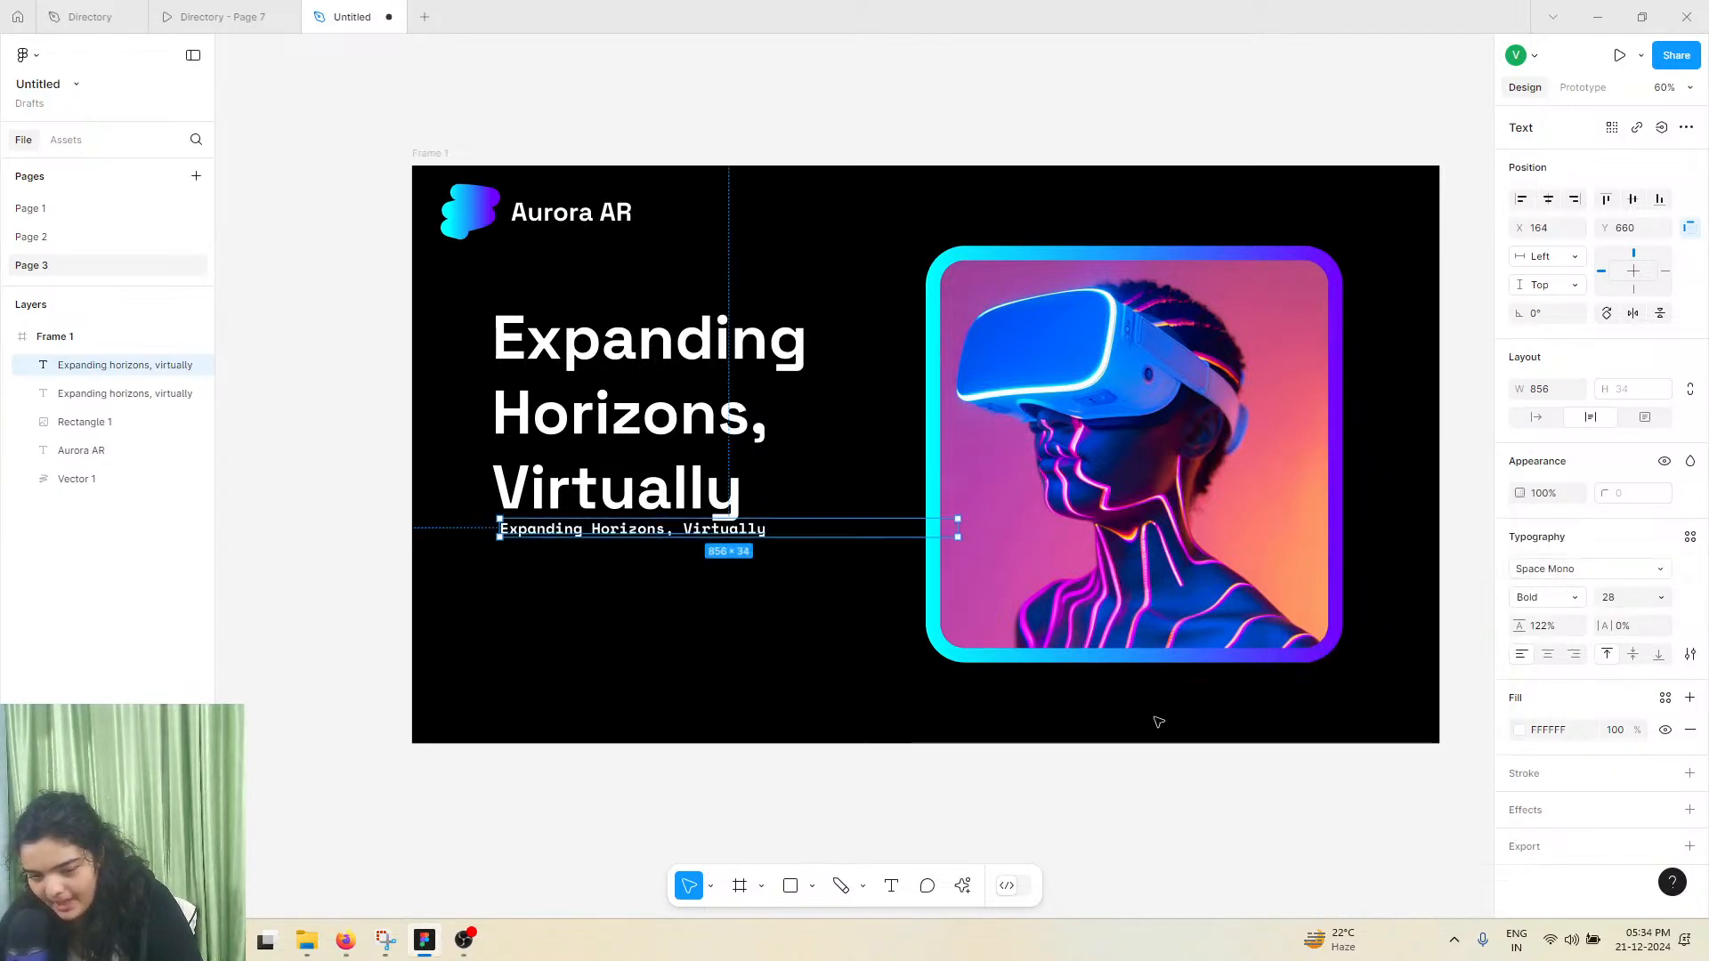
click(1532, 598)
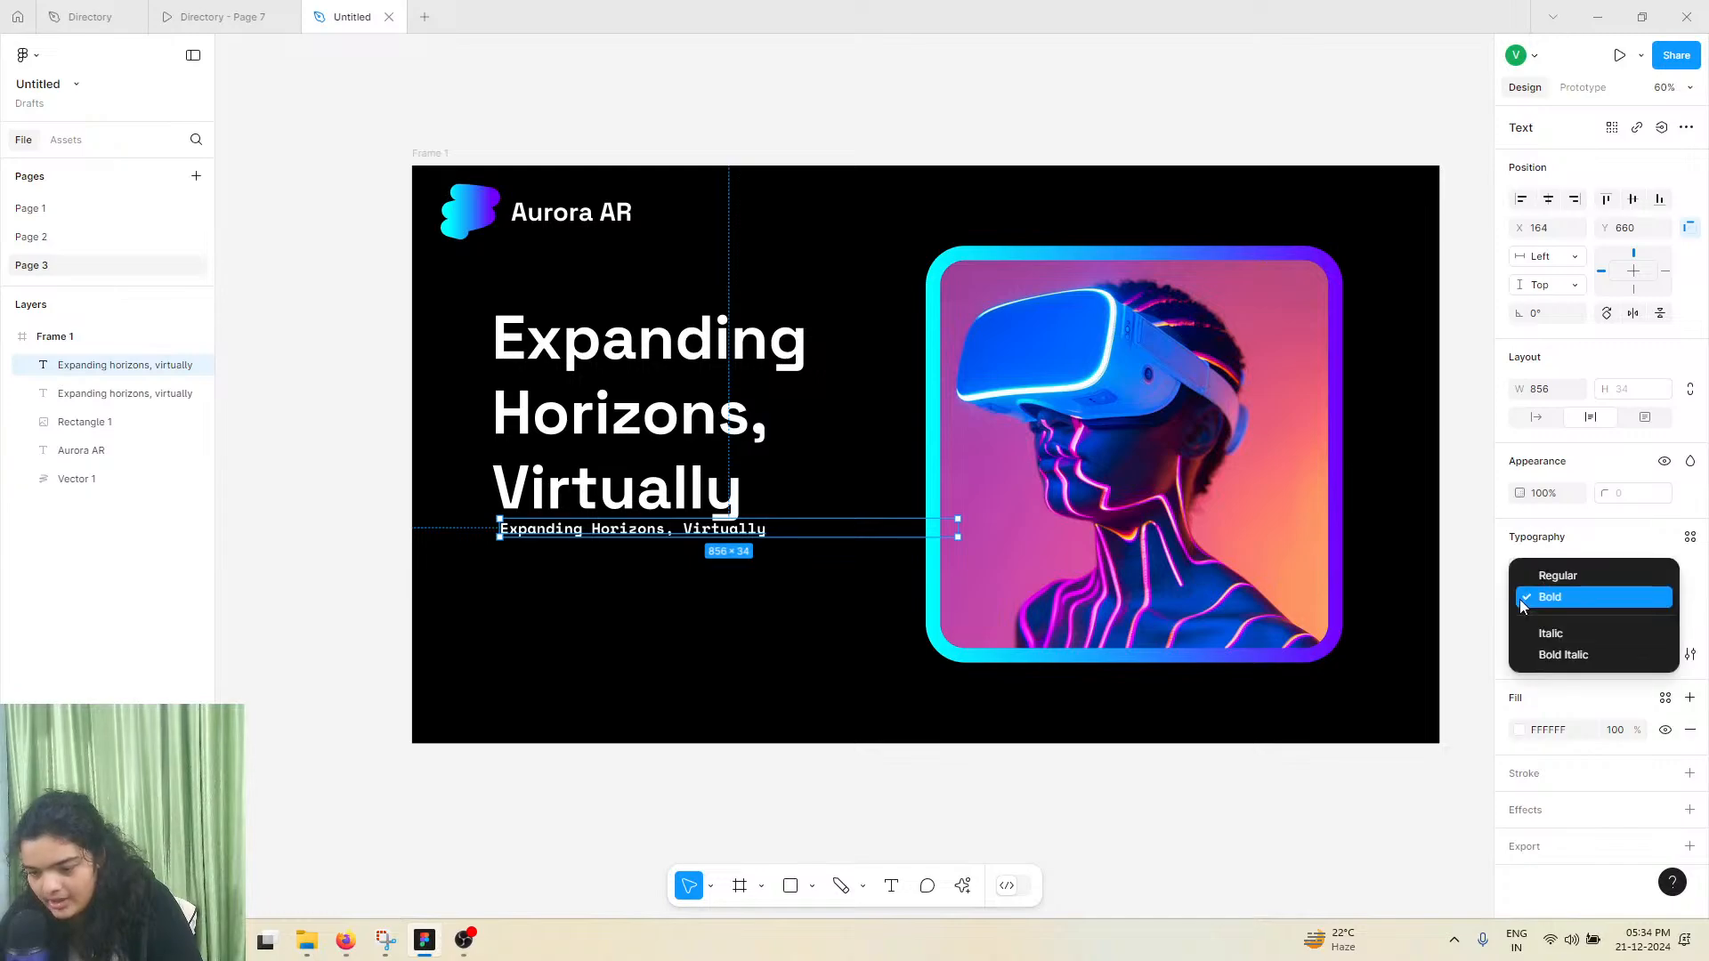
click(1538, 576)
Switch to the Directory file and examine the supporting text under the reference hero's headline
click(101, 11)
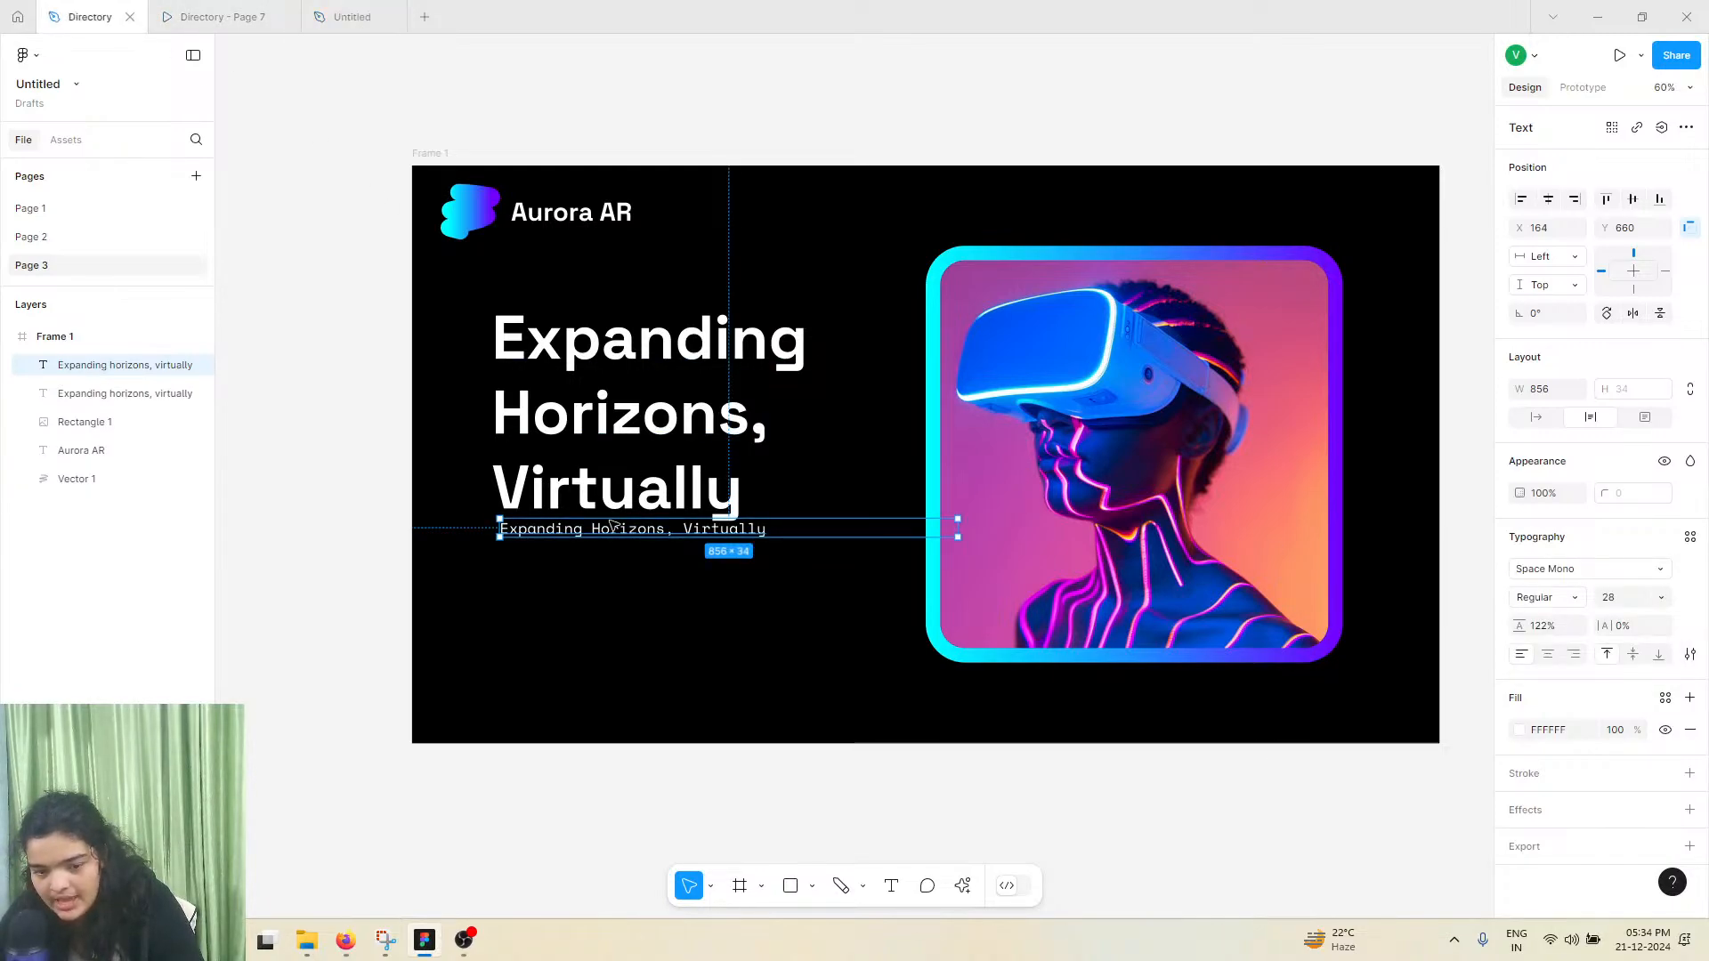
double_click(699, 612)
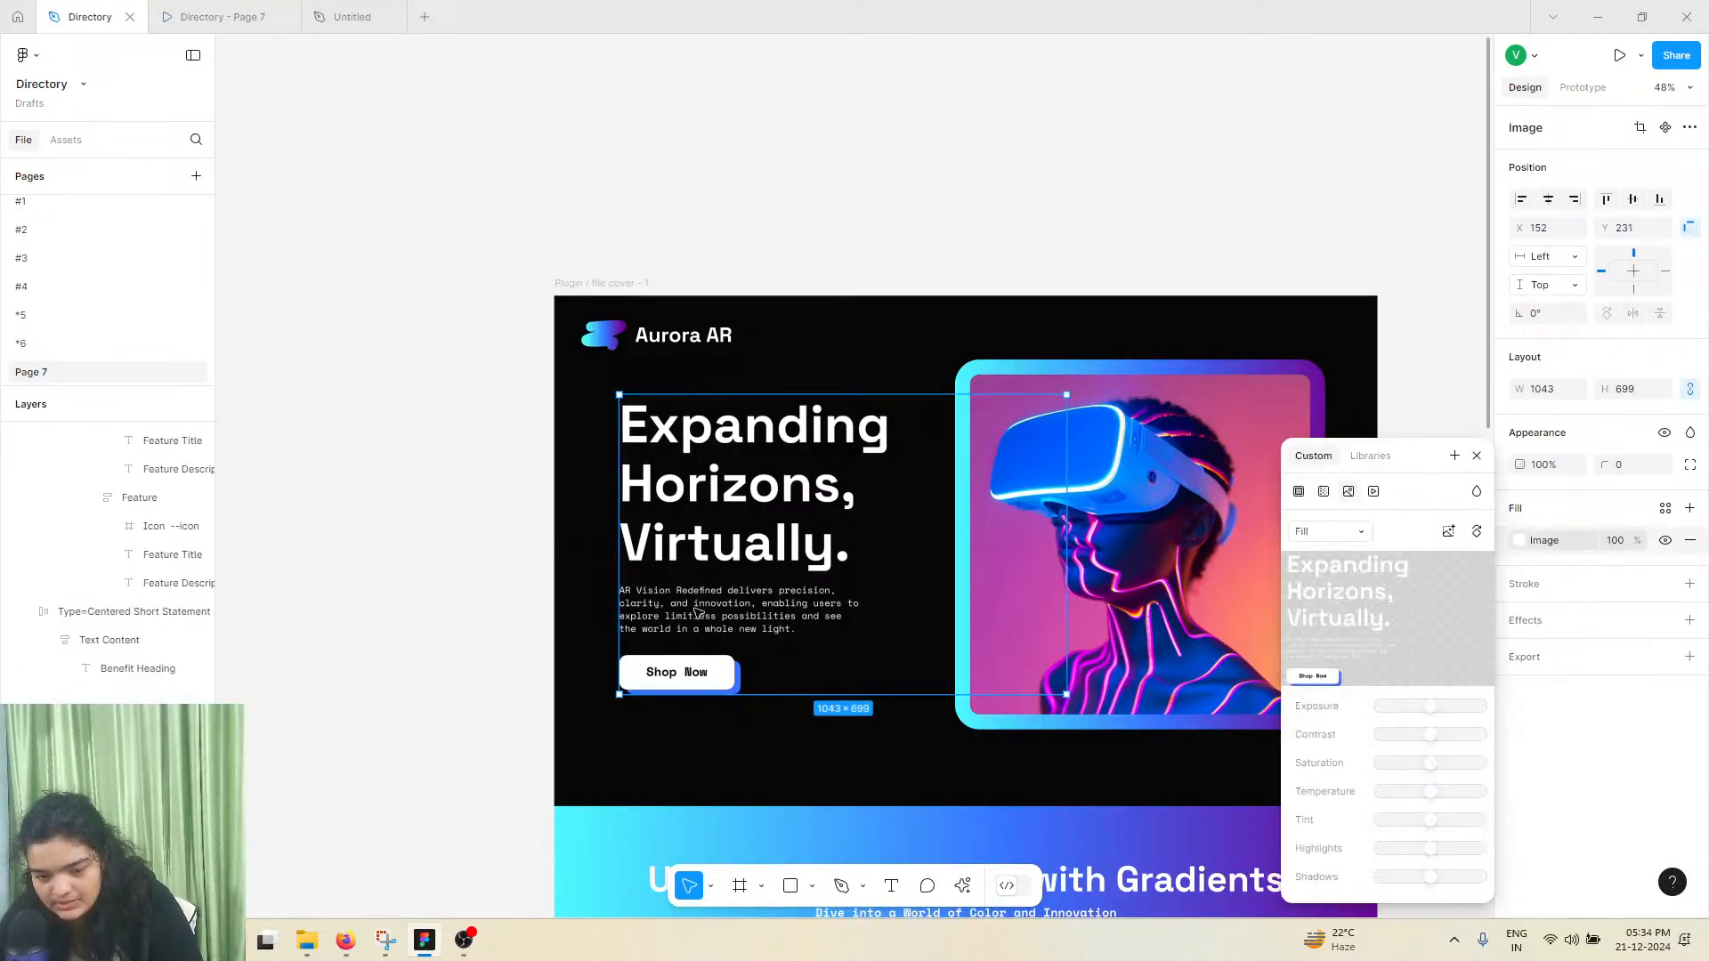
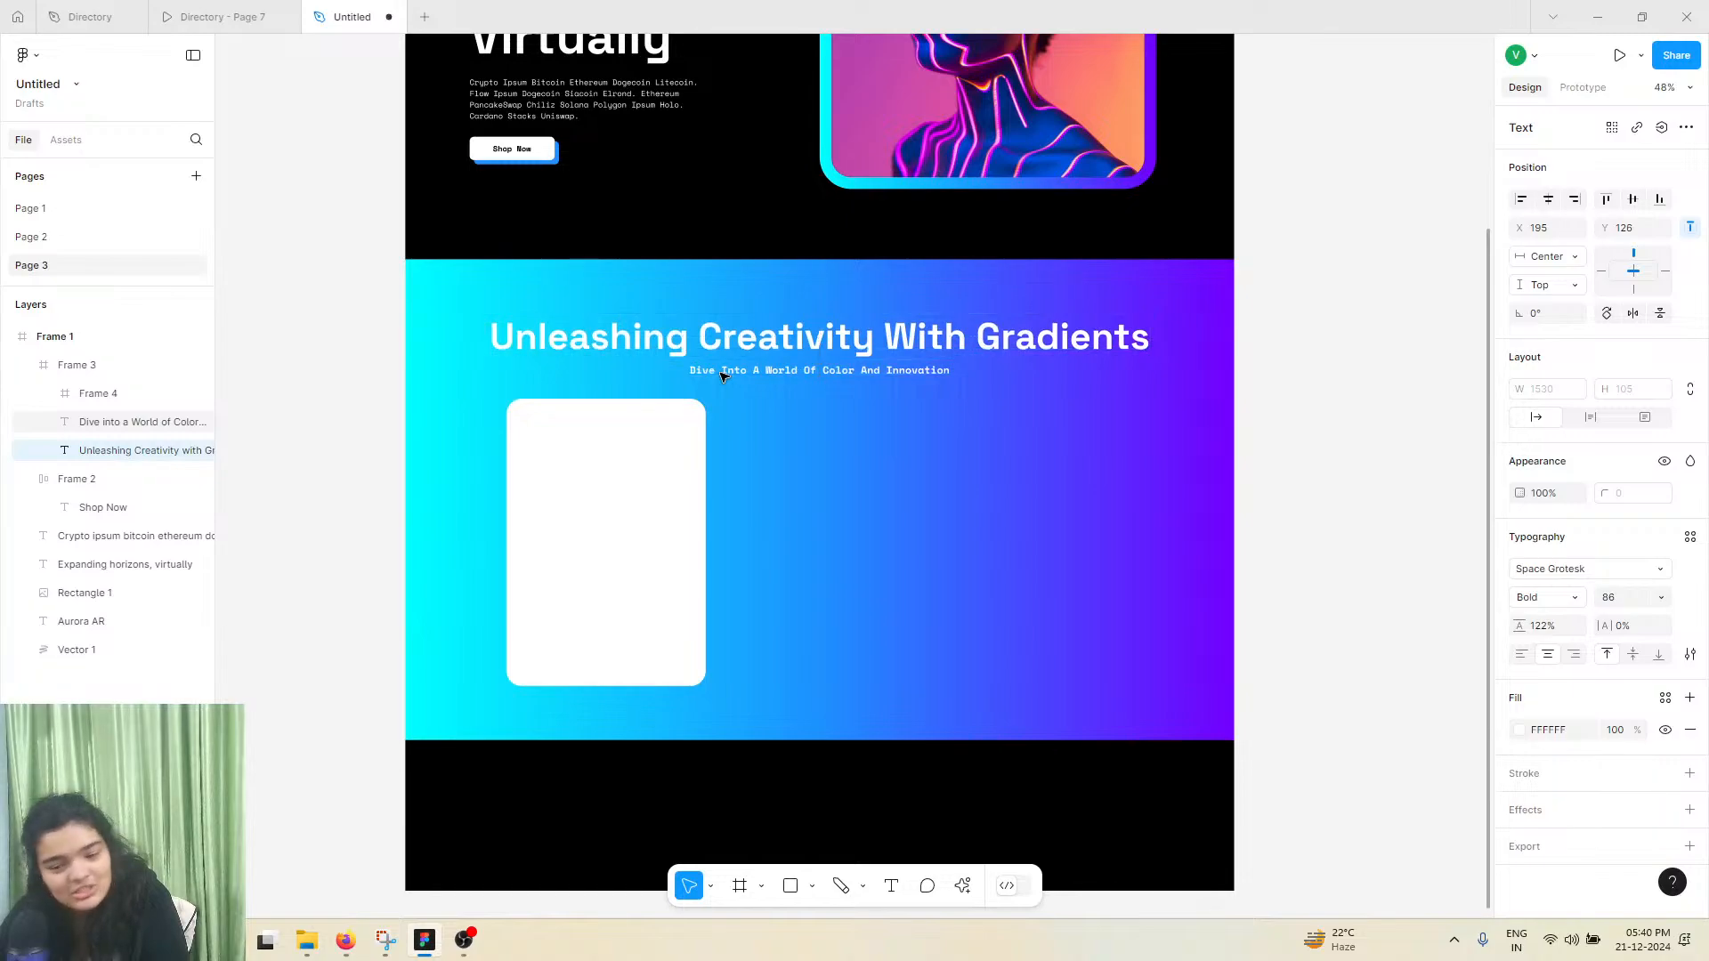
Move the white card to X 196, Y 327, and check the card layout in the reference prototype
click(646, 495)
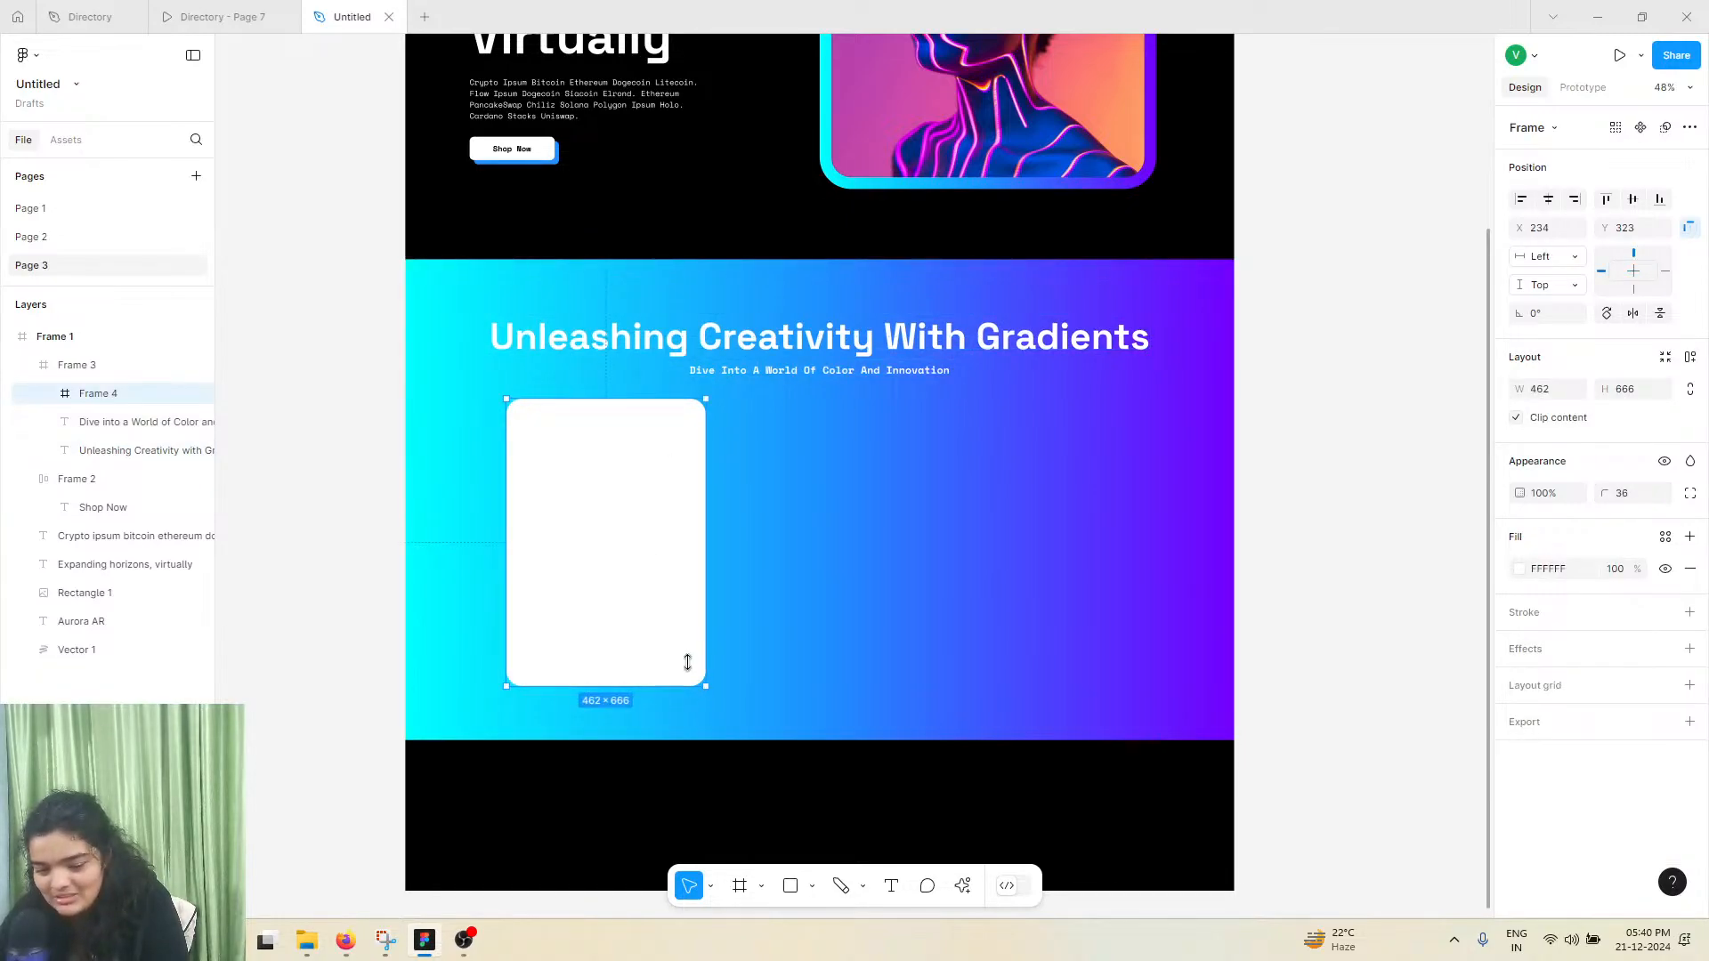
drag(687, 662, 671, 664)
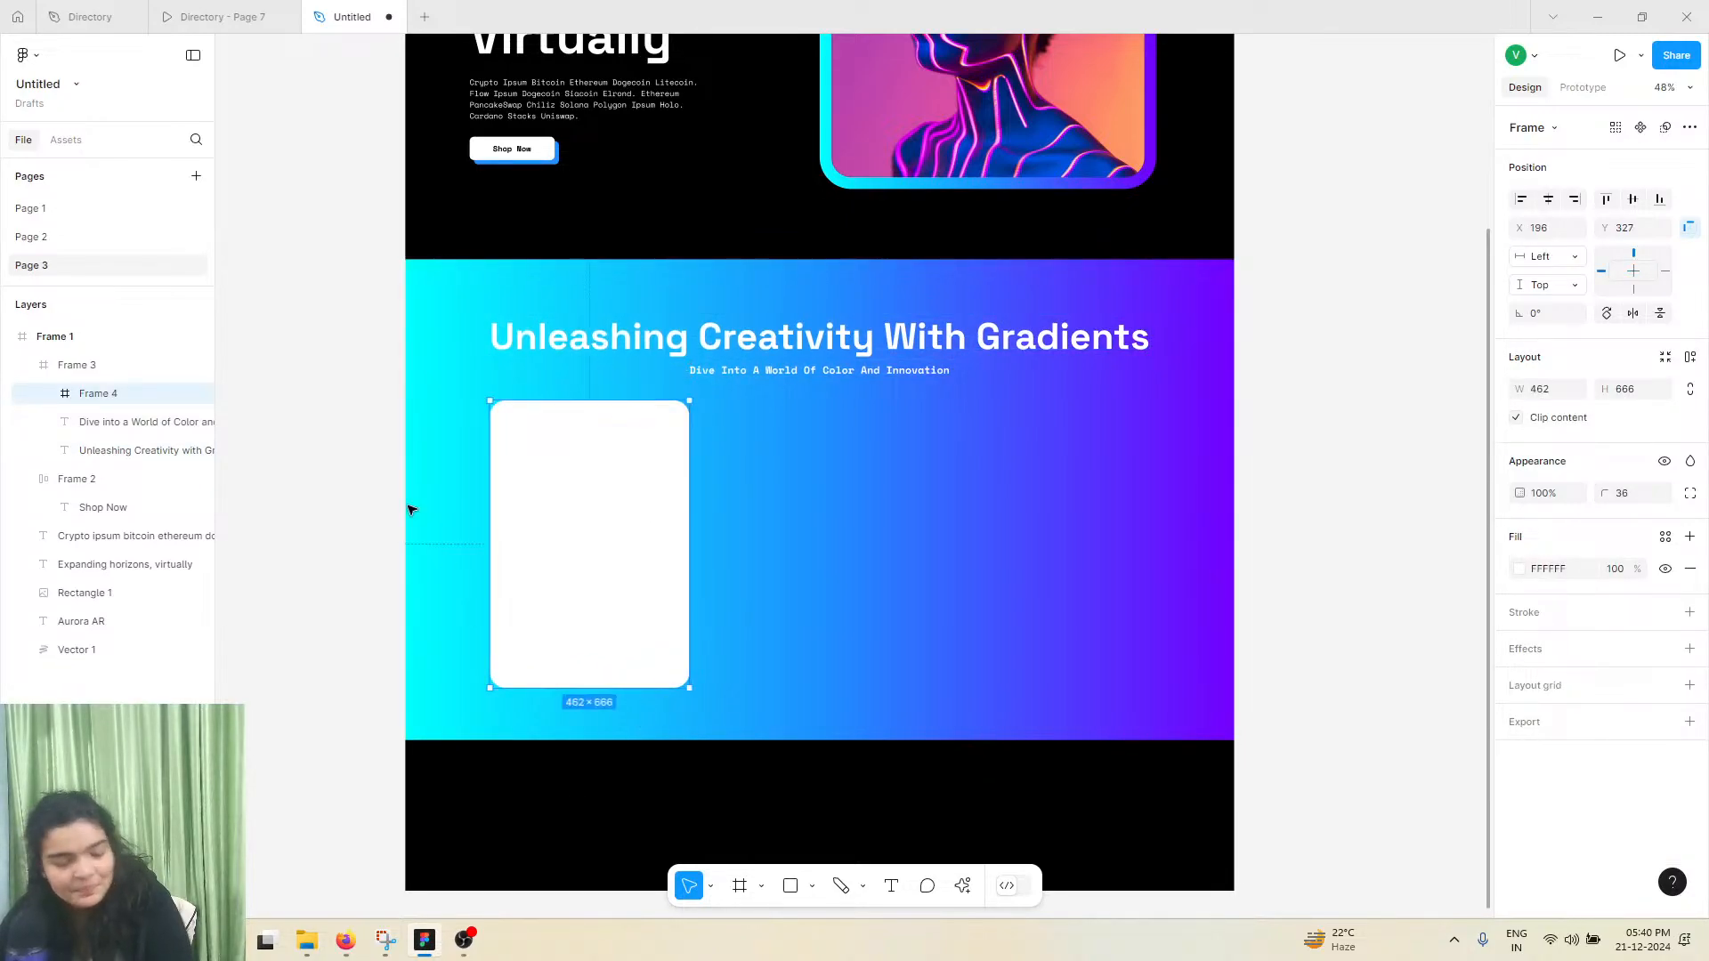
click(222, 16)
scroll(365, 456, down, 3)
scroll(349, 436, up, 2)
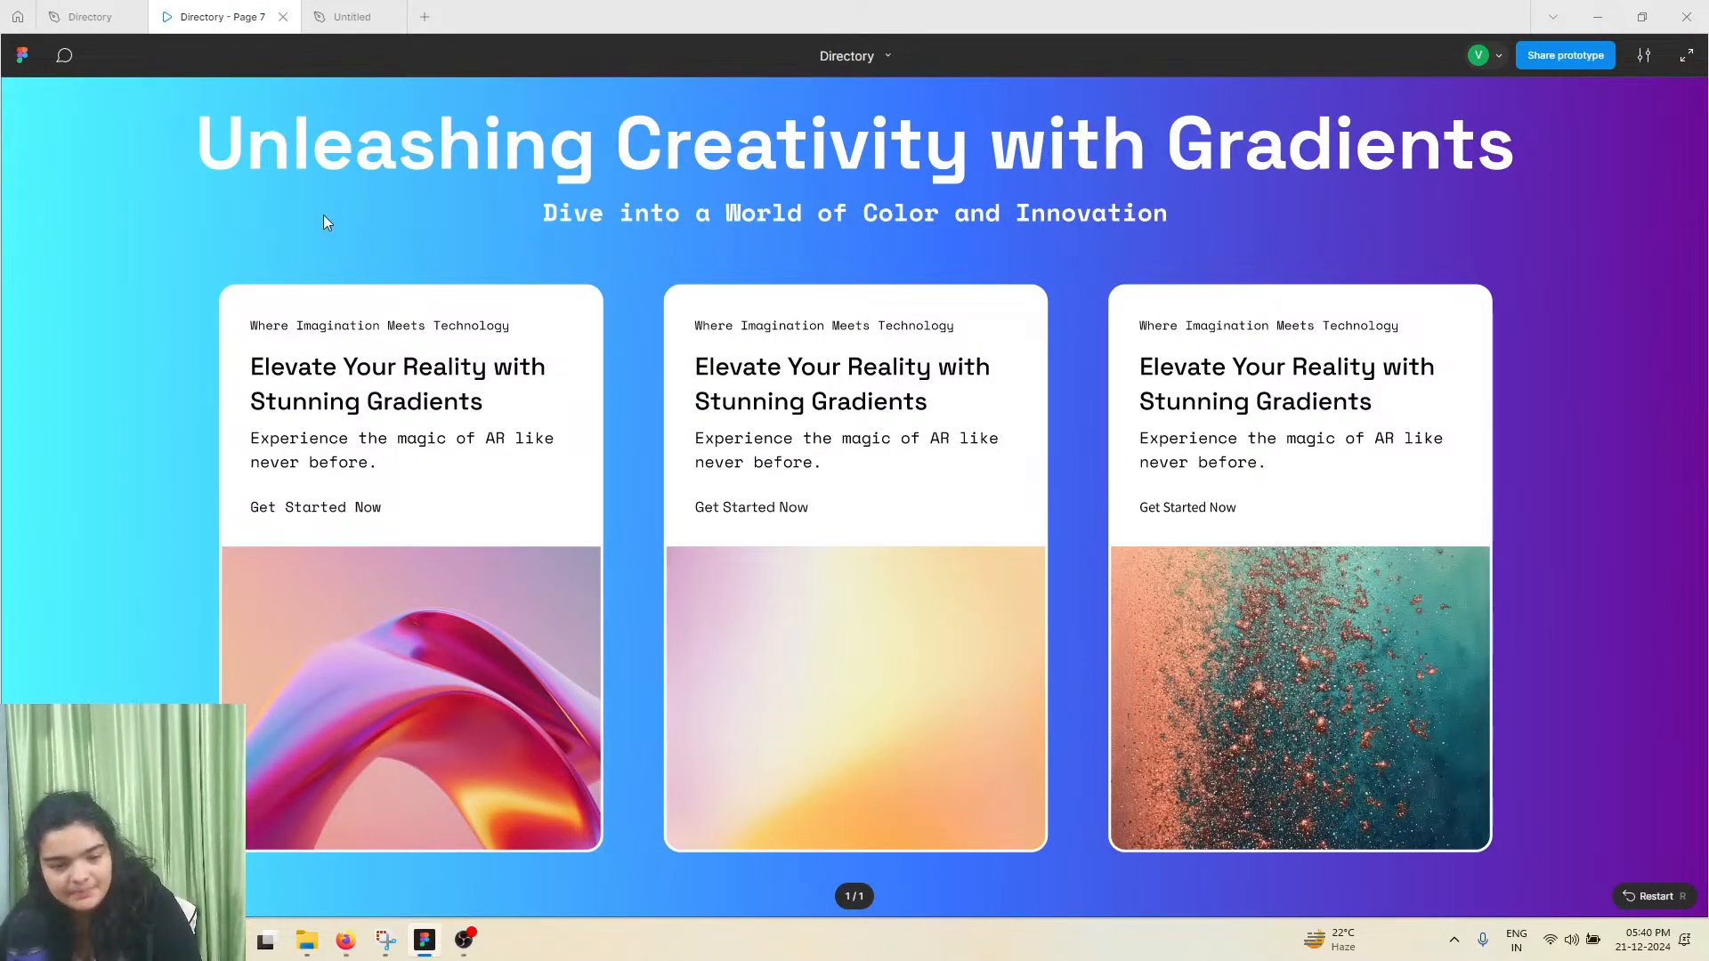
In the Untitled file, draw a rectangle of about 466 × 327 covering the lower half of the white card
click(349, 16)
scroll(521, 570, up, 5)
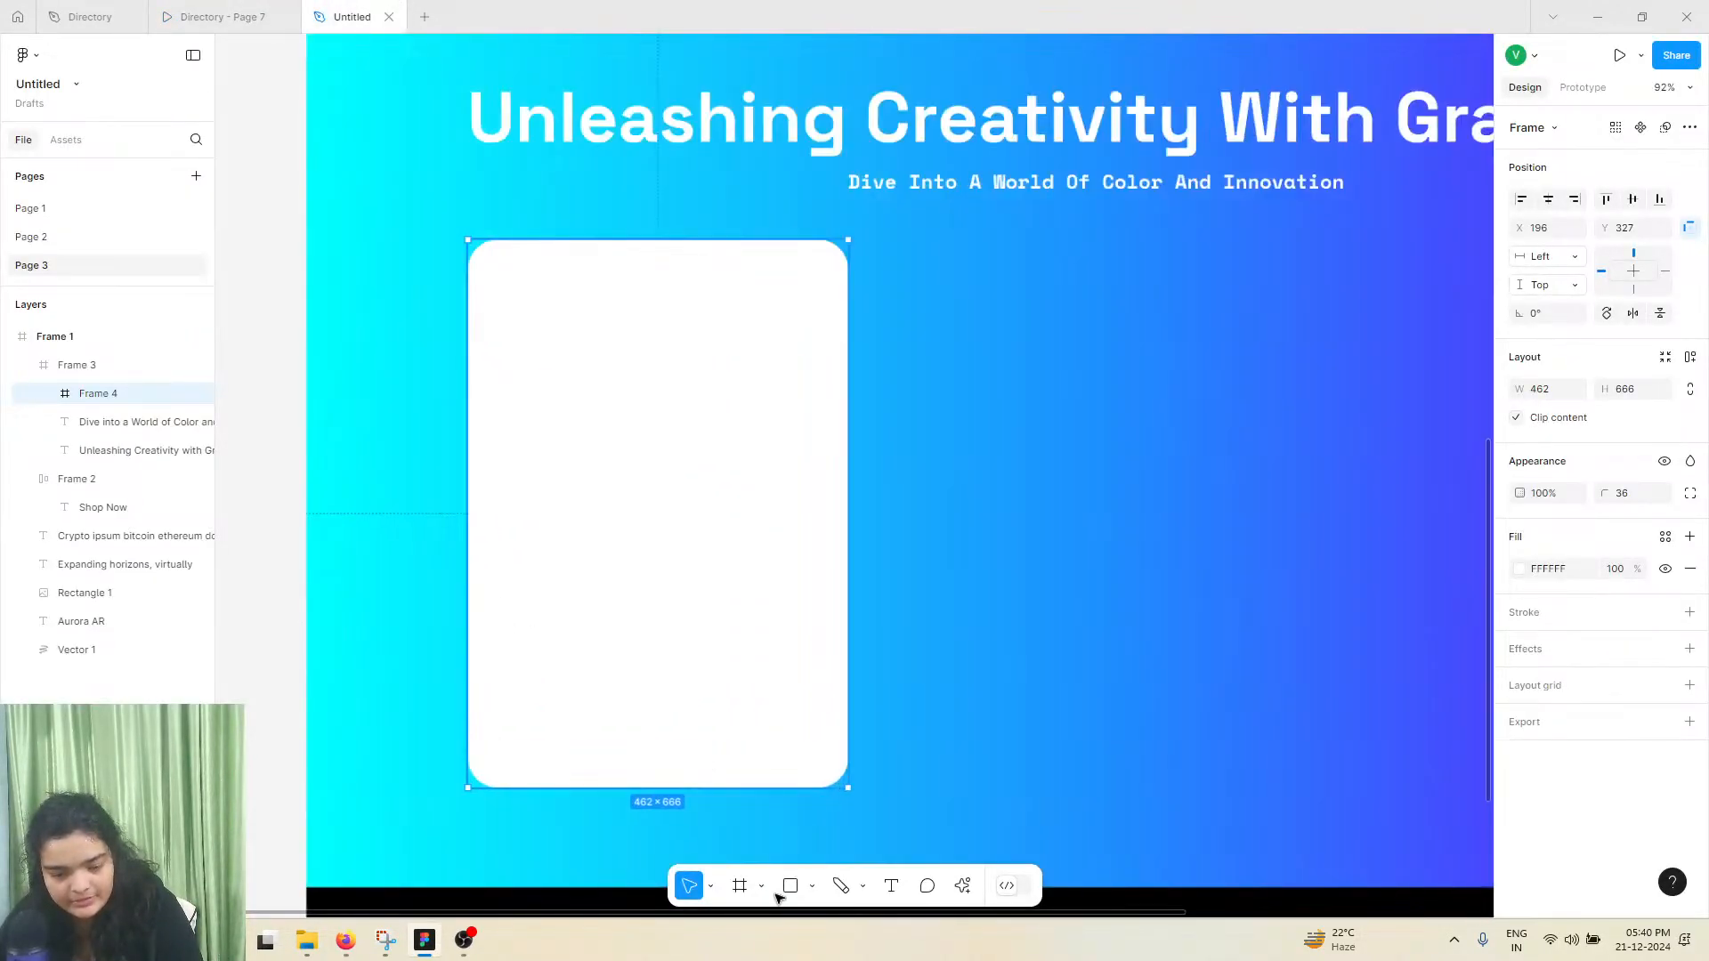
click(789, 886)
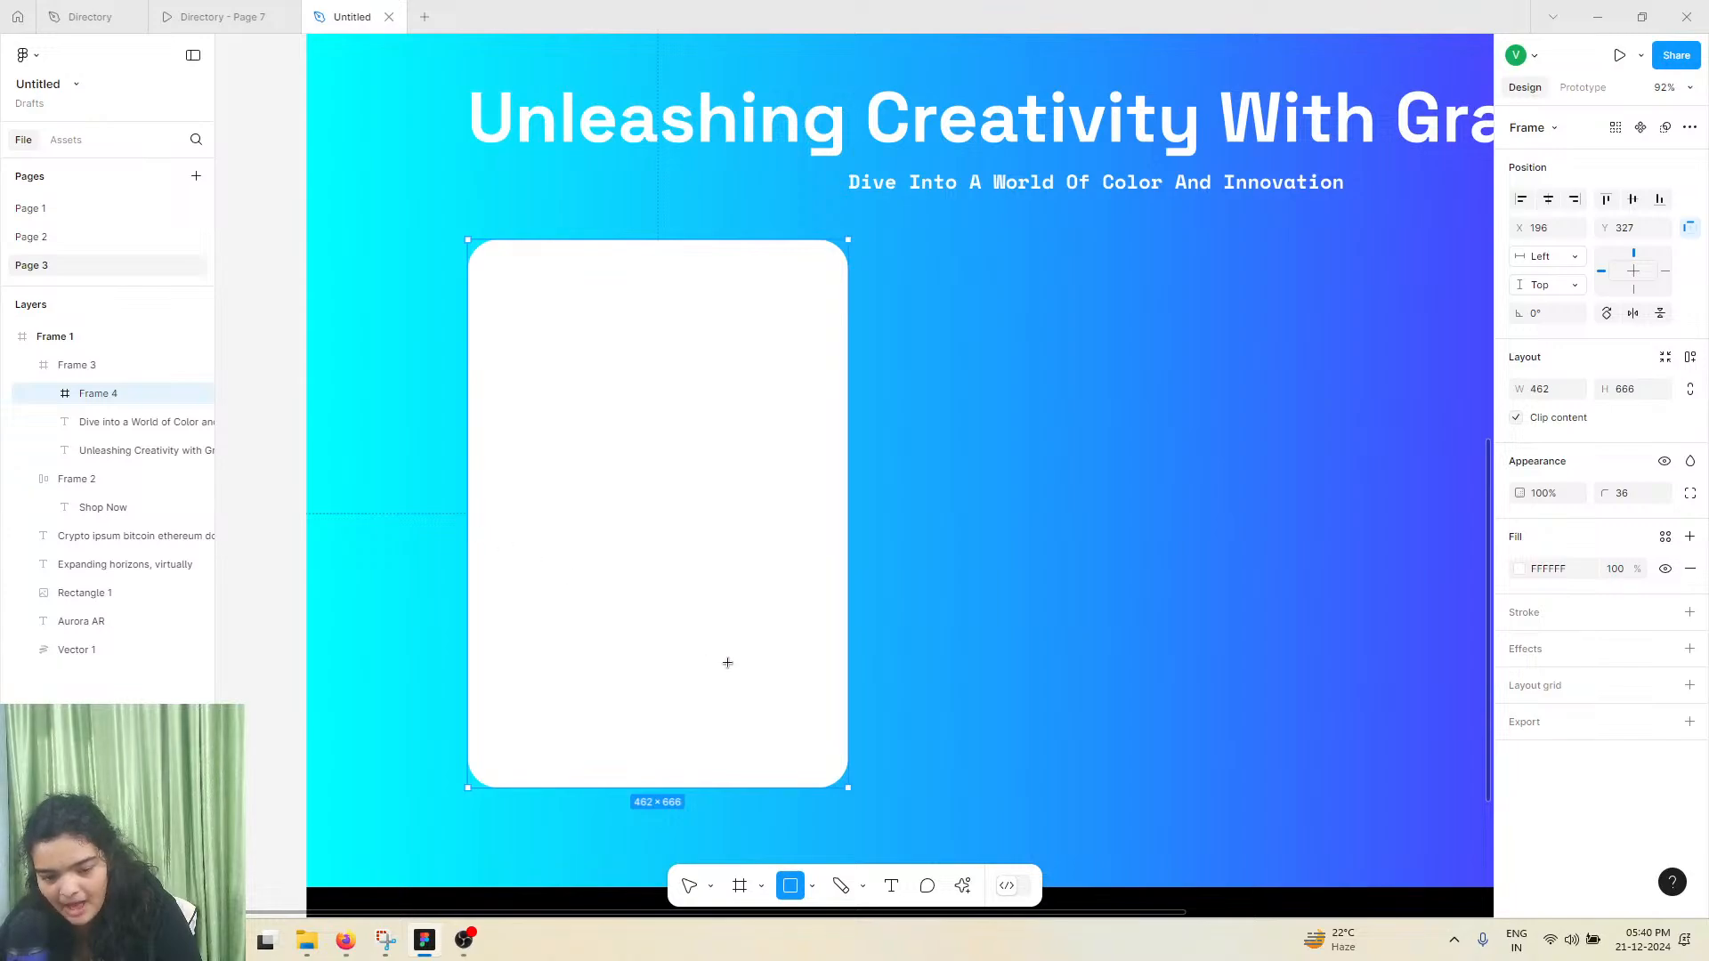
drag(465, 524, 847, 791)
click(523, 450)
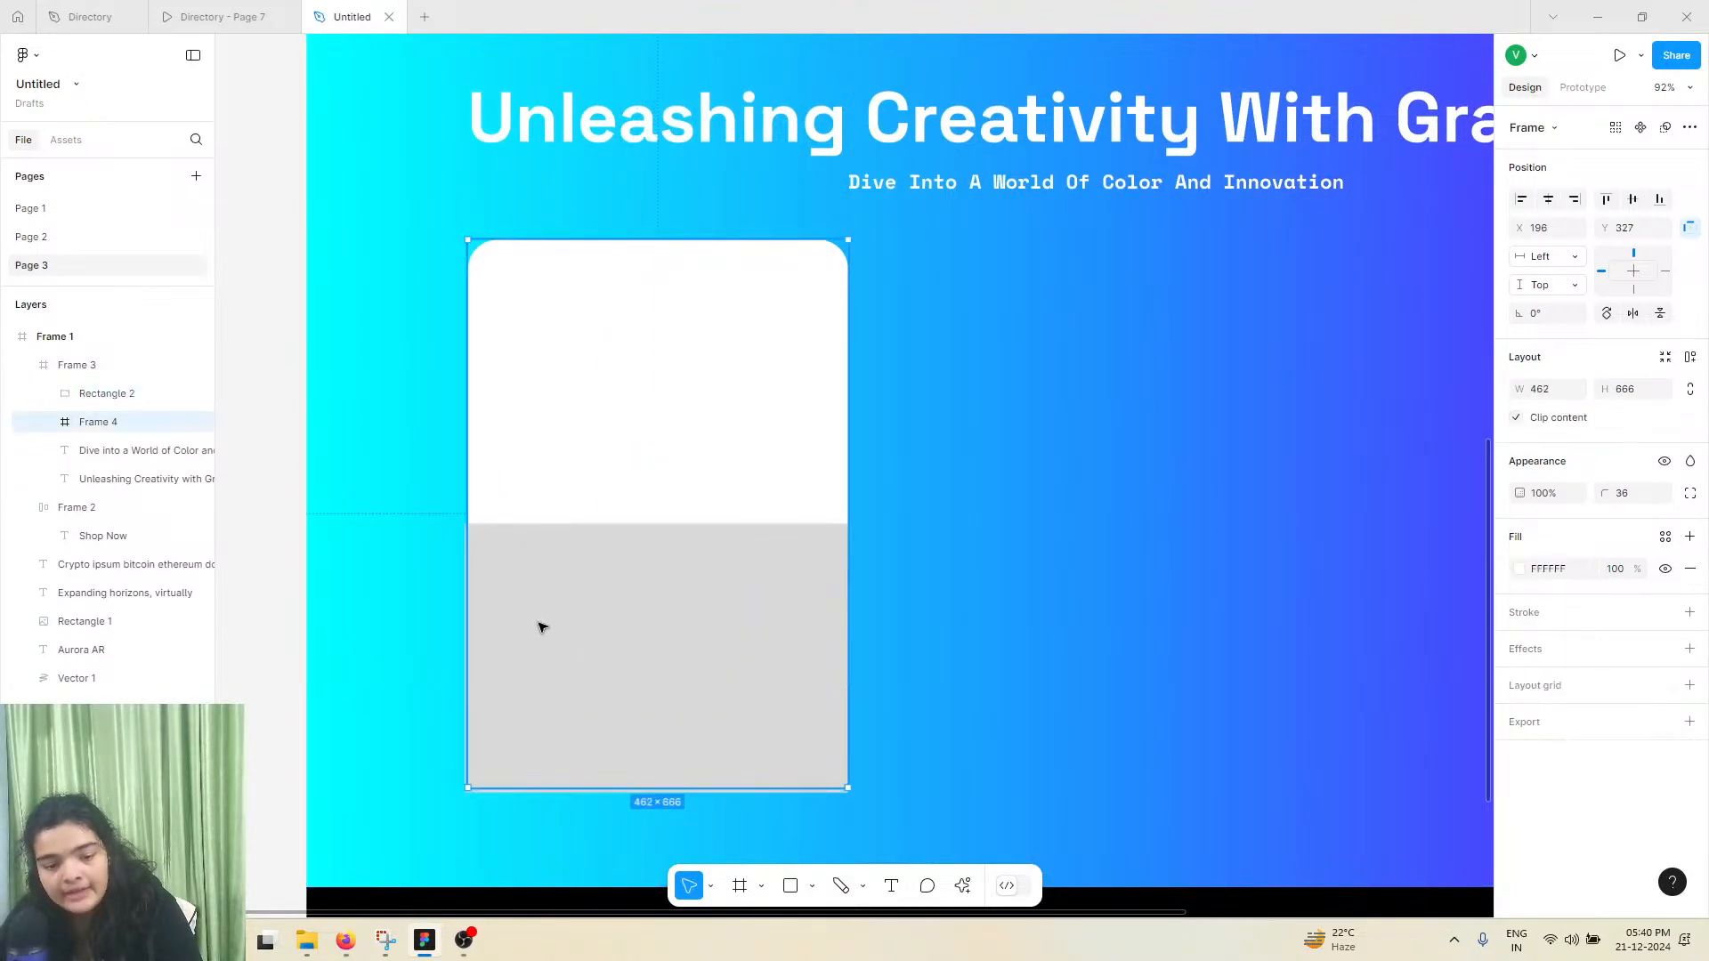
click(551, 641)
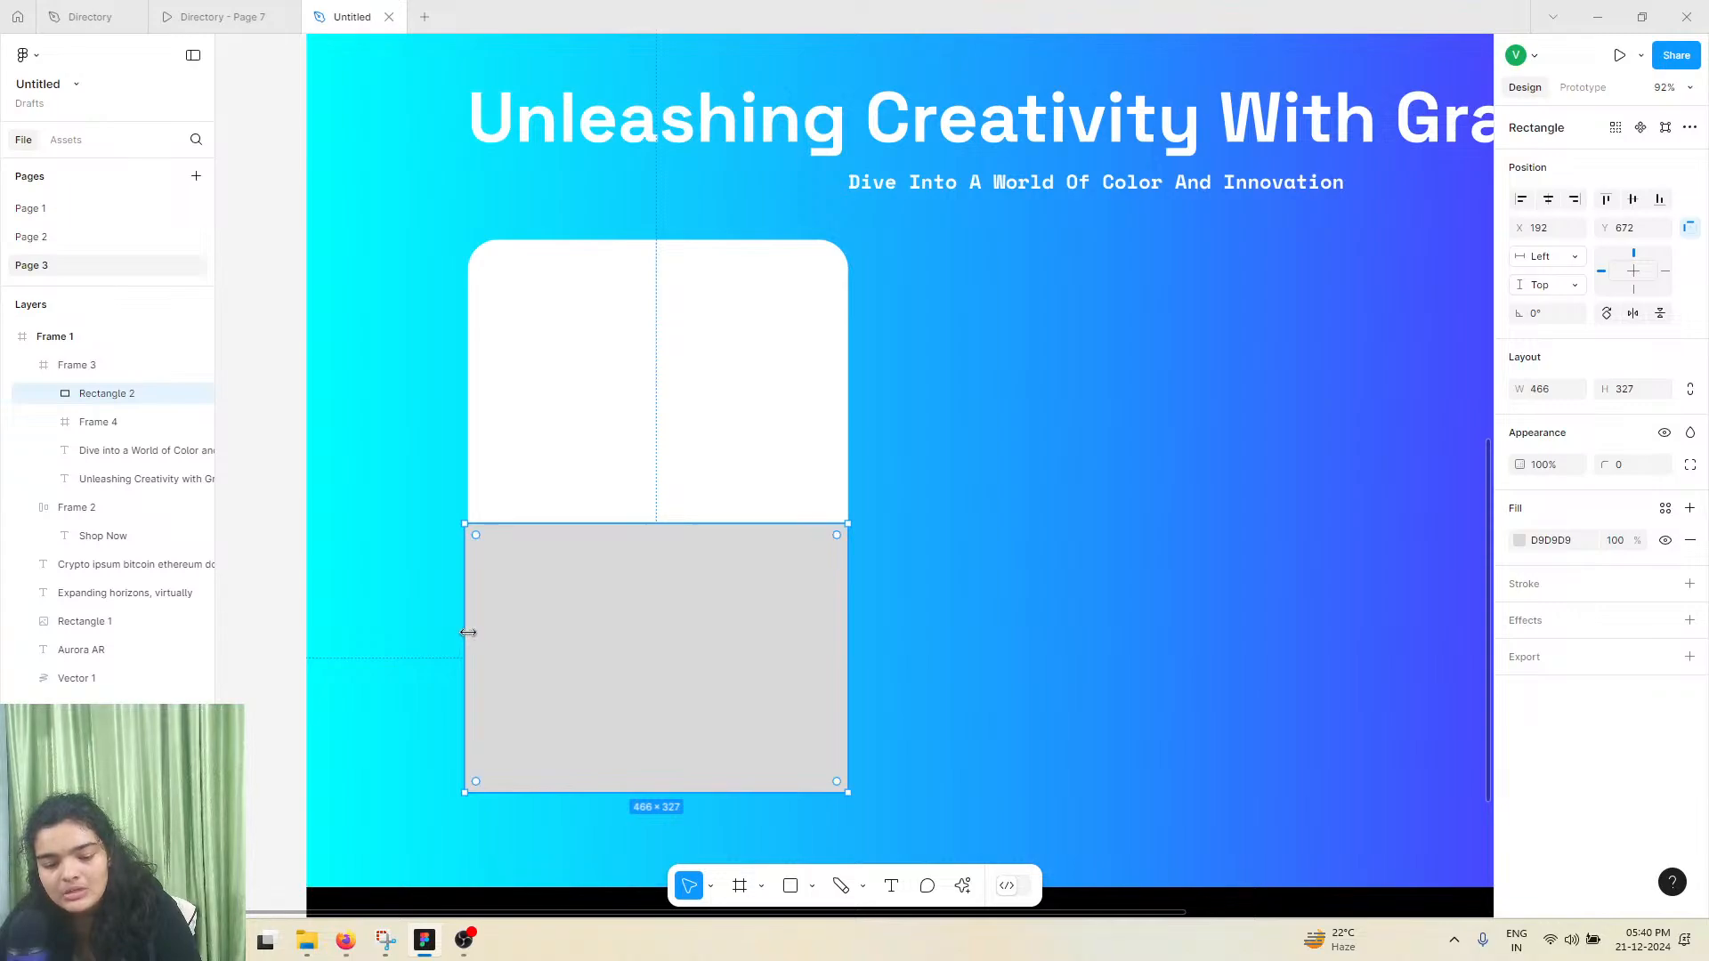
Nest Rectangle 2 inside Frame 4 so the rounded card clips it
click(697, 458)
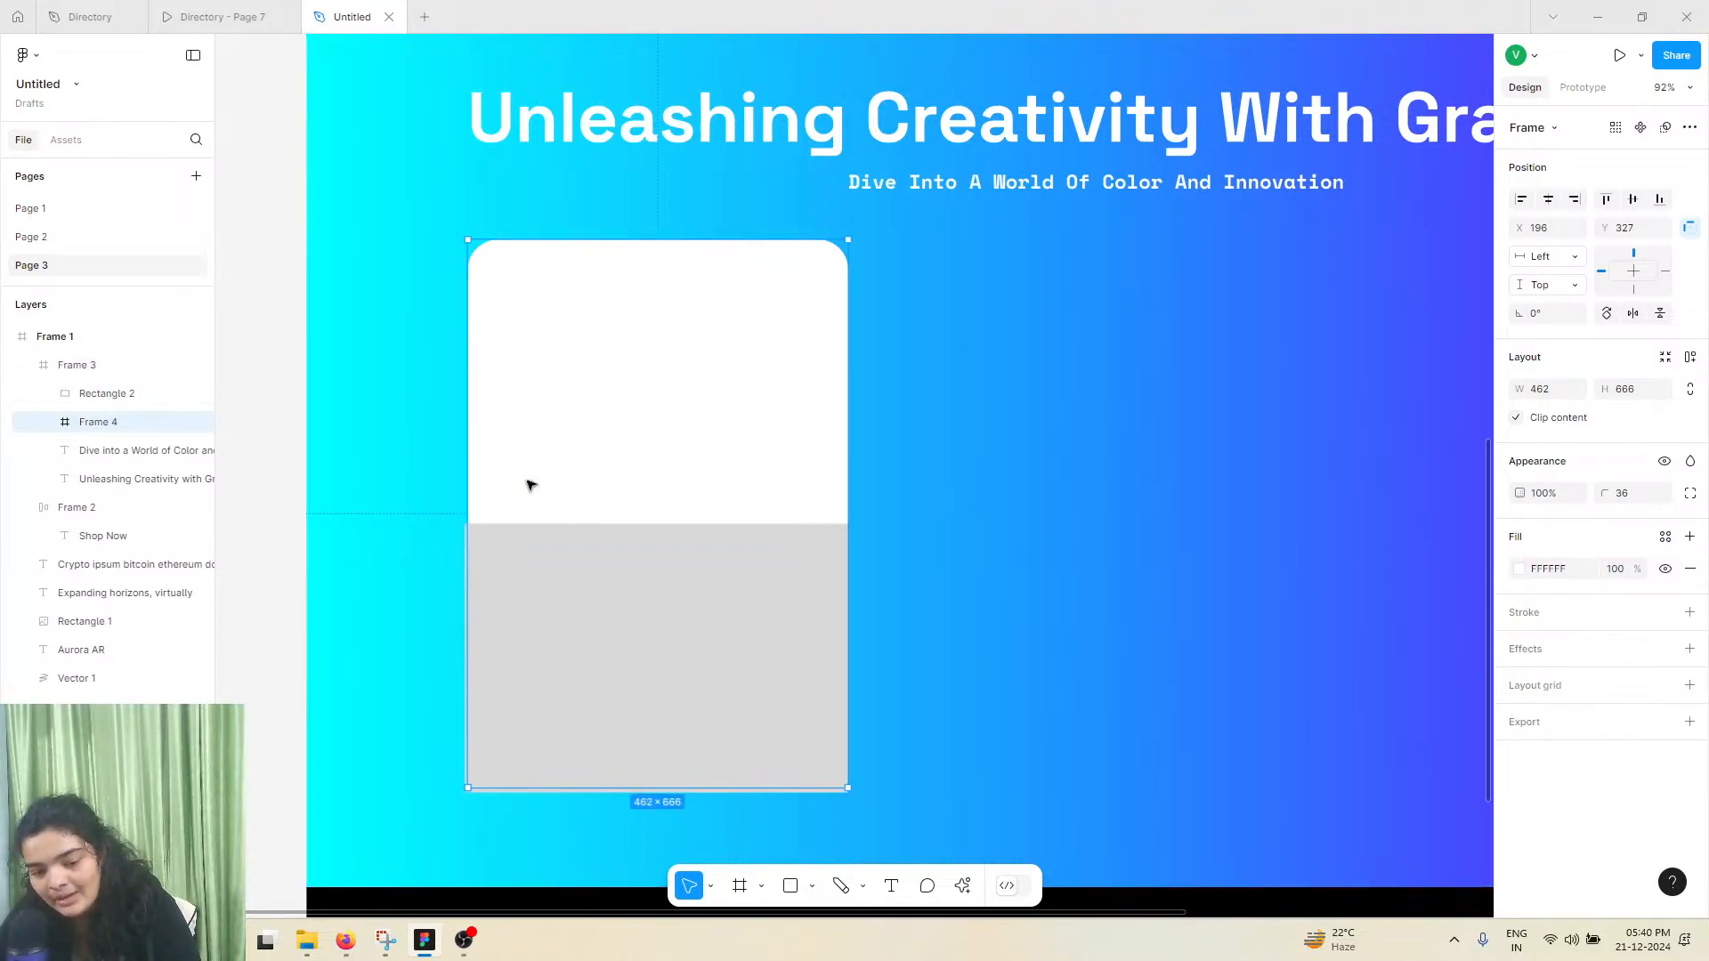
click(109, 393)
click(110, 367)
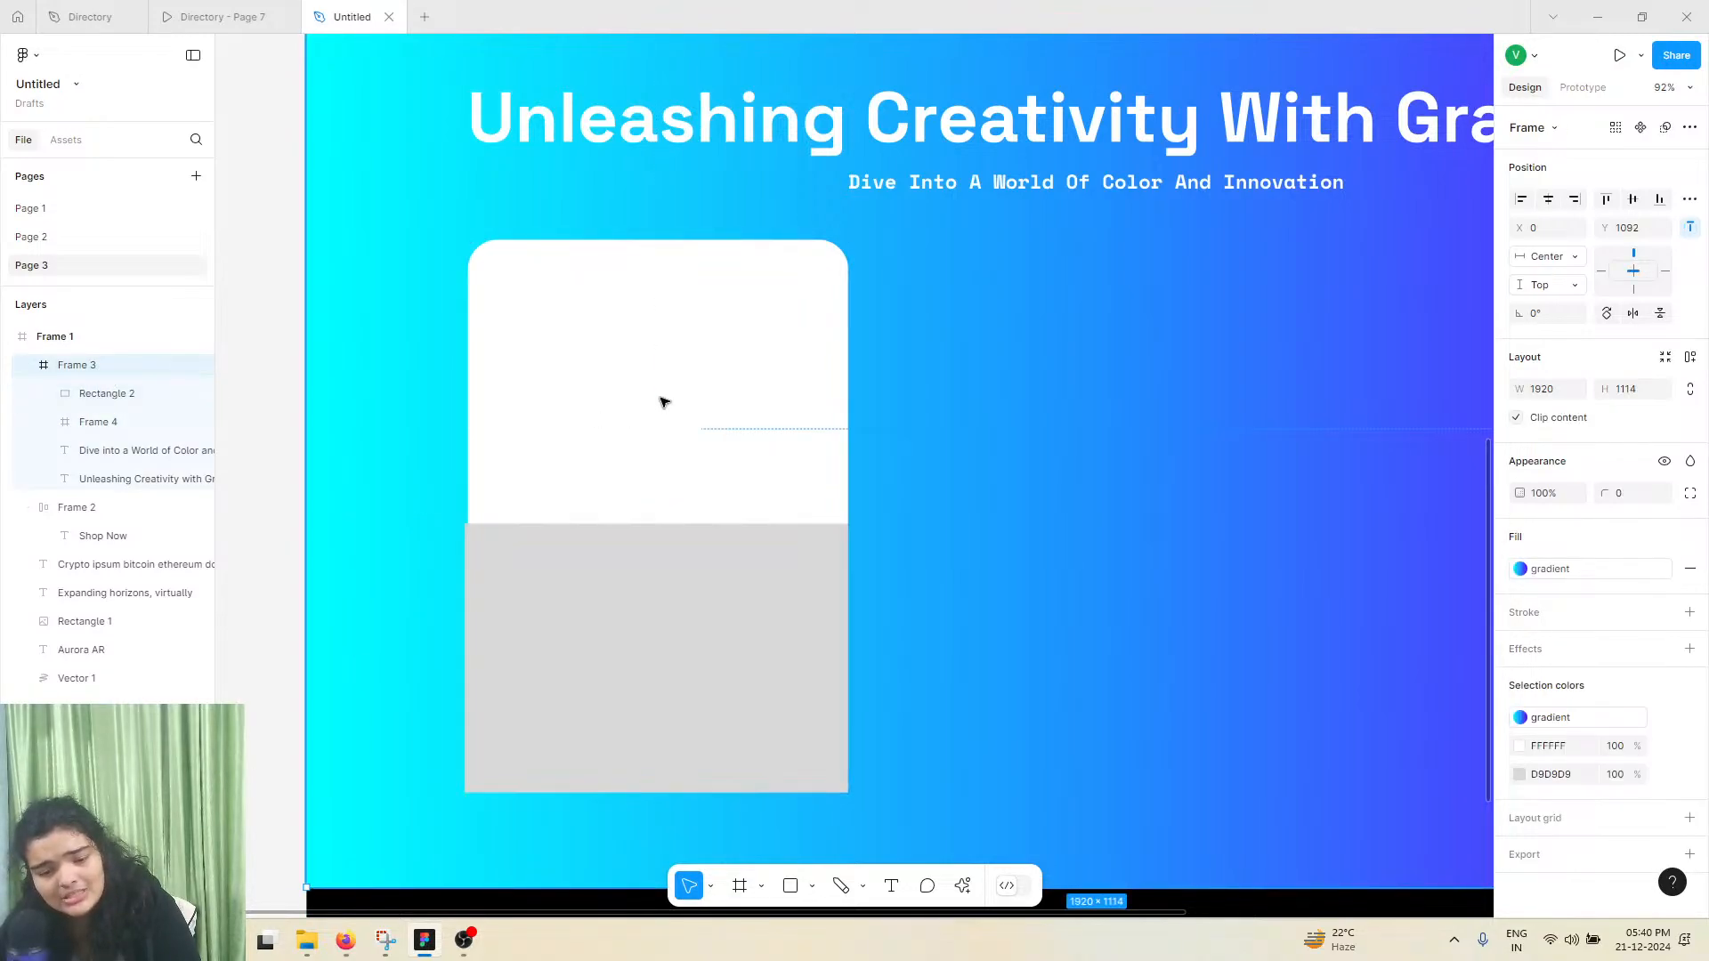
click(105, 394)
click(106, 418)
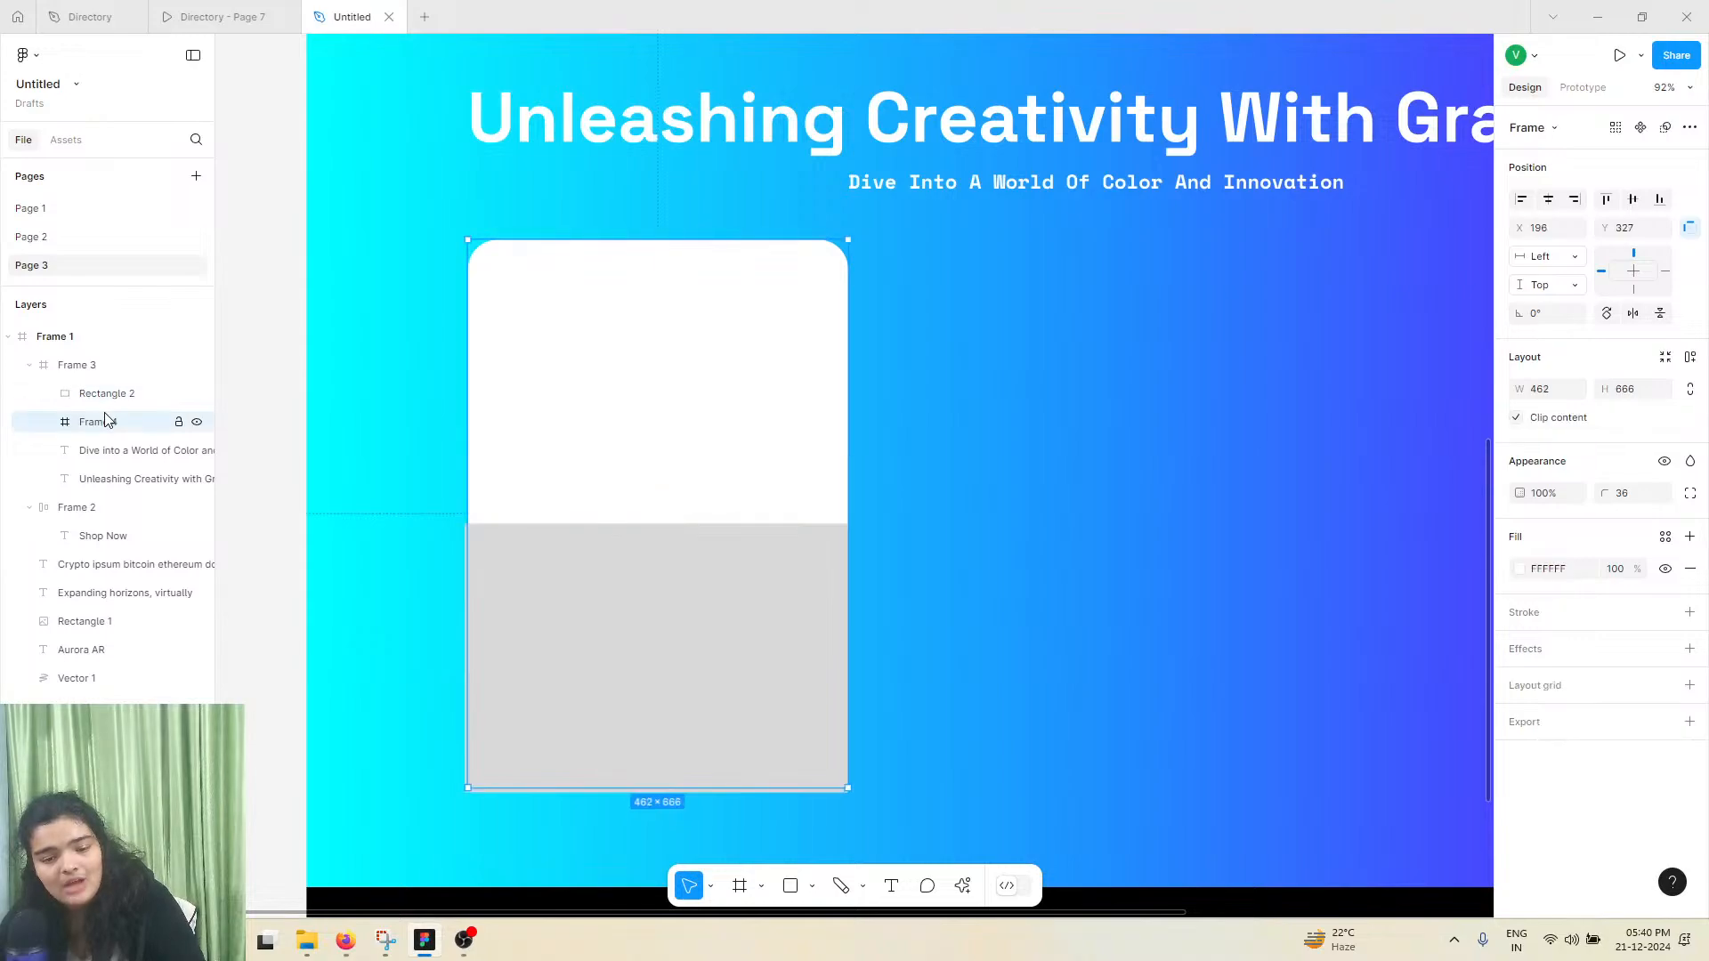
drag(108, 403, 137, 437)
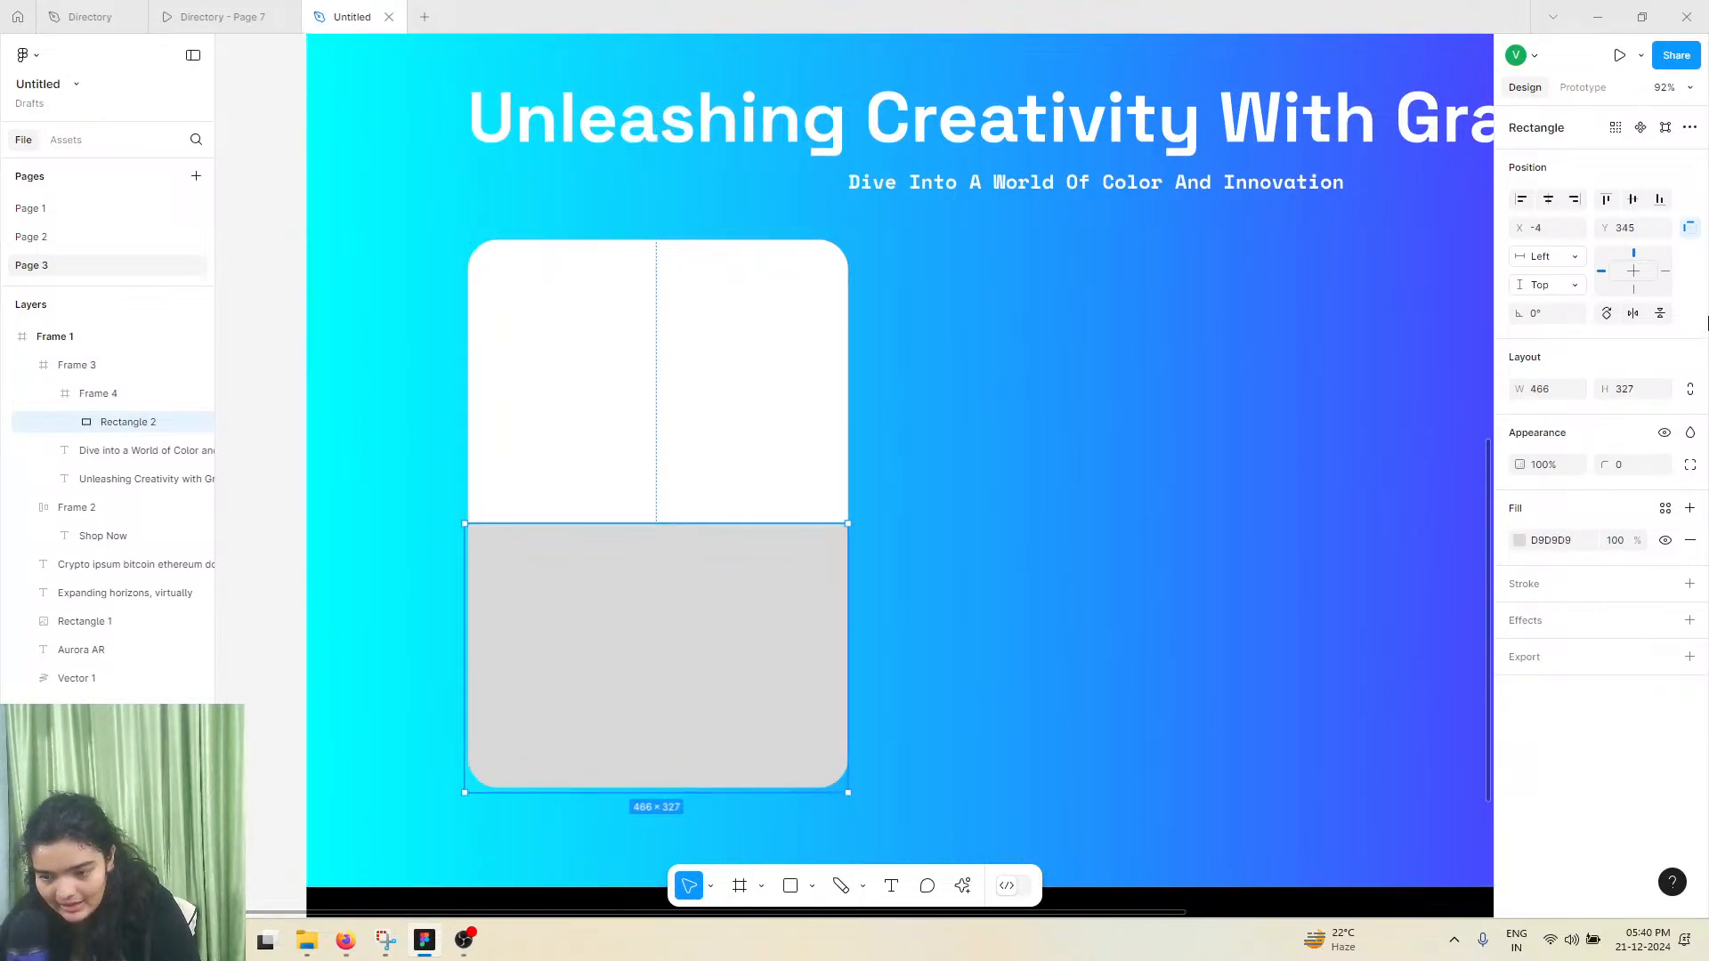
click(93, 394)
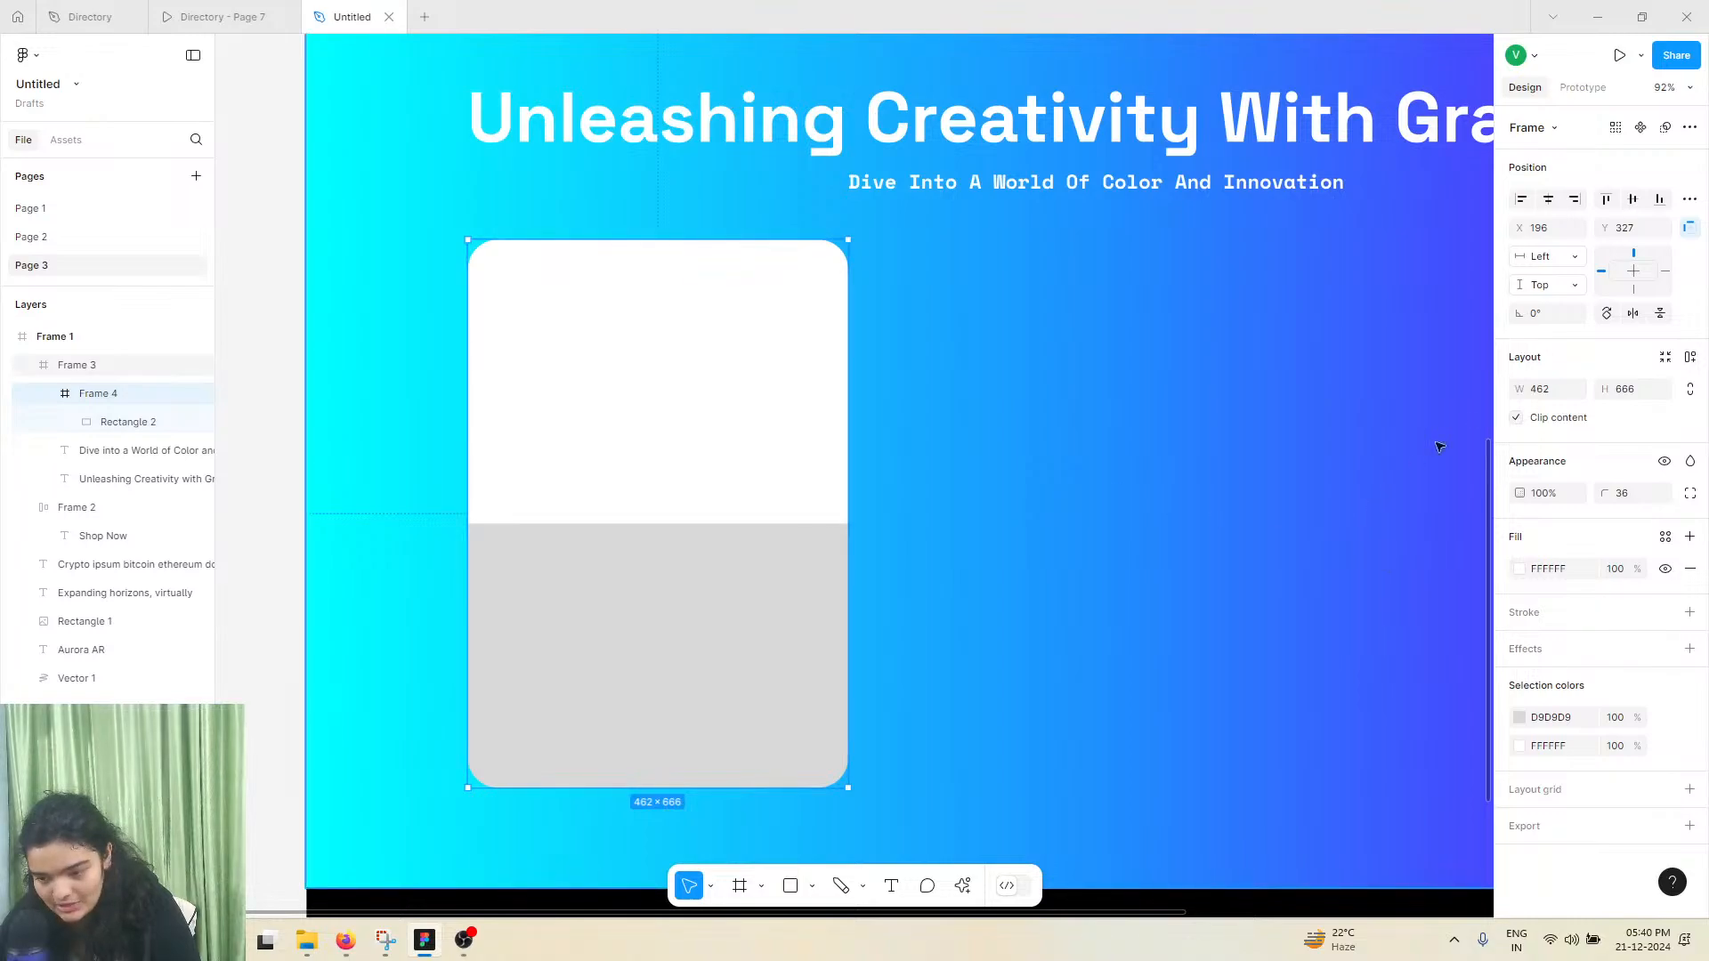
Search Lummi photos for "ar" and fill the card's lower rectangle with the photo of the beige arched hall
click(759, 664)
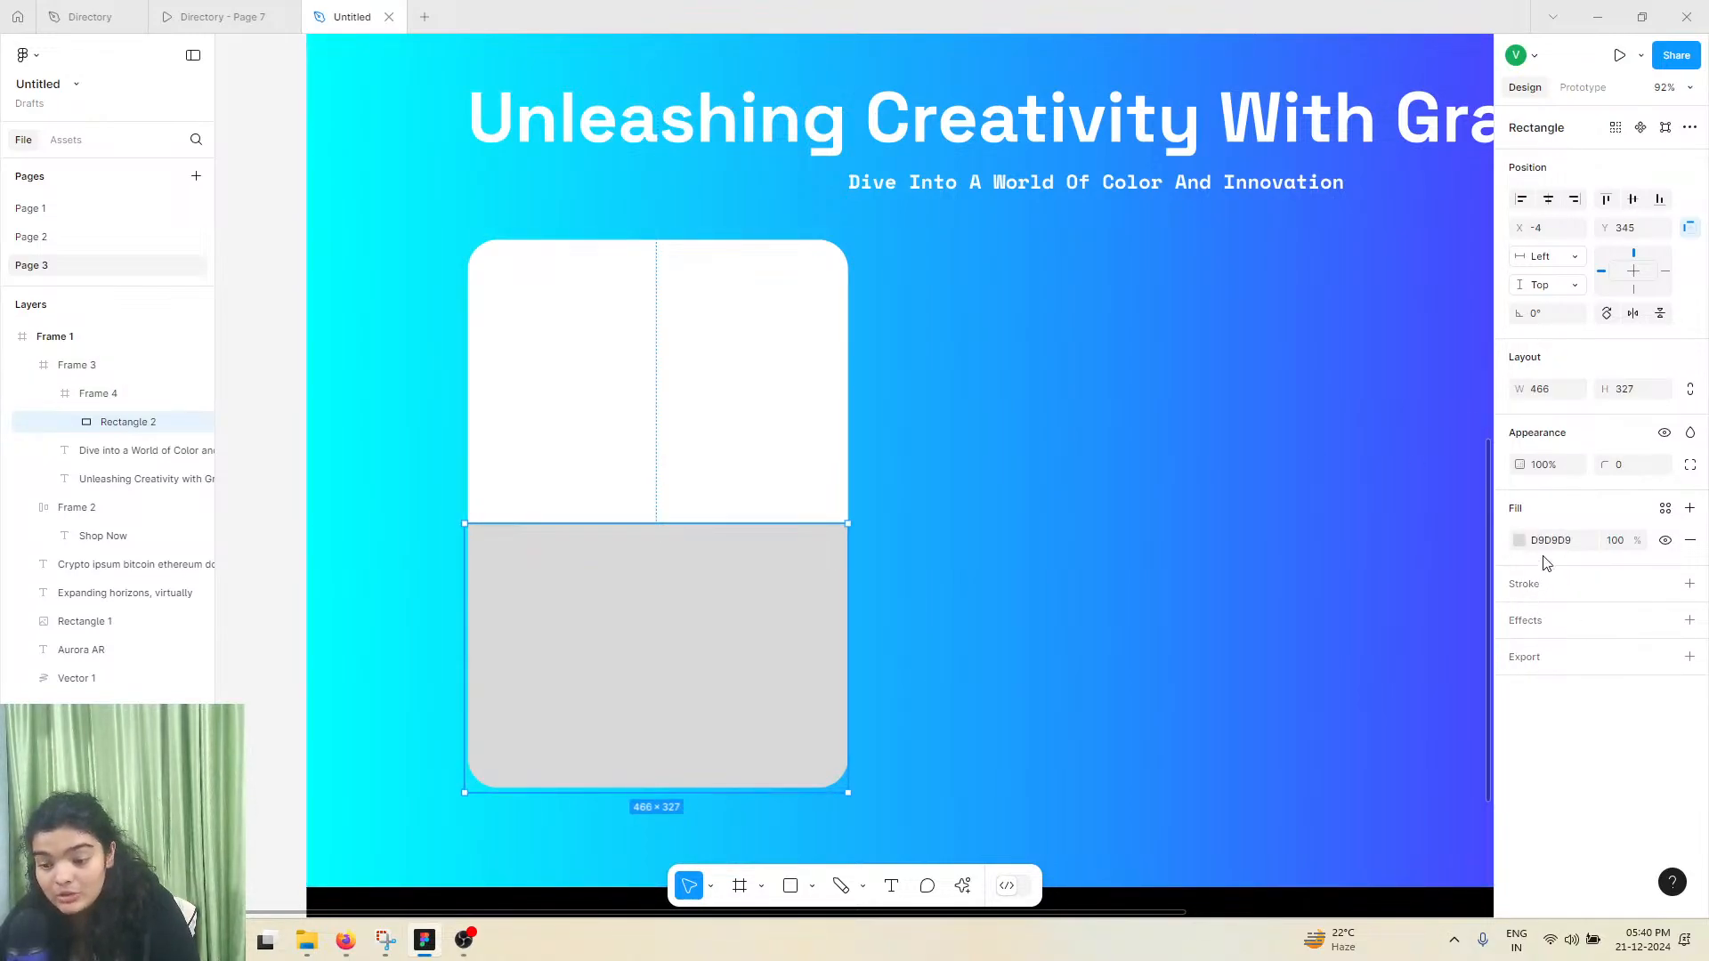
click(961, 885)
click(793, 677)
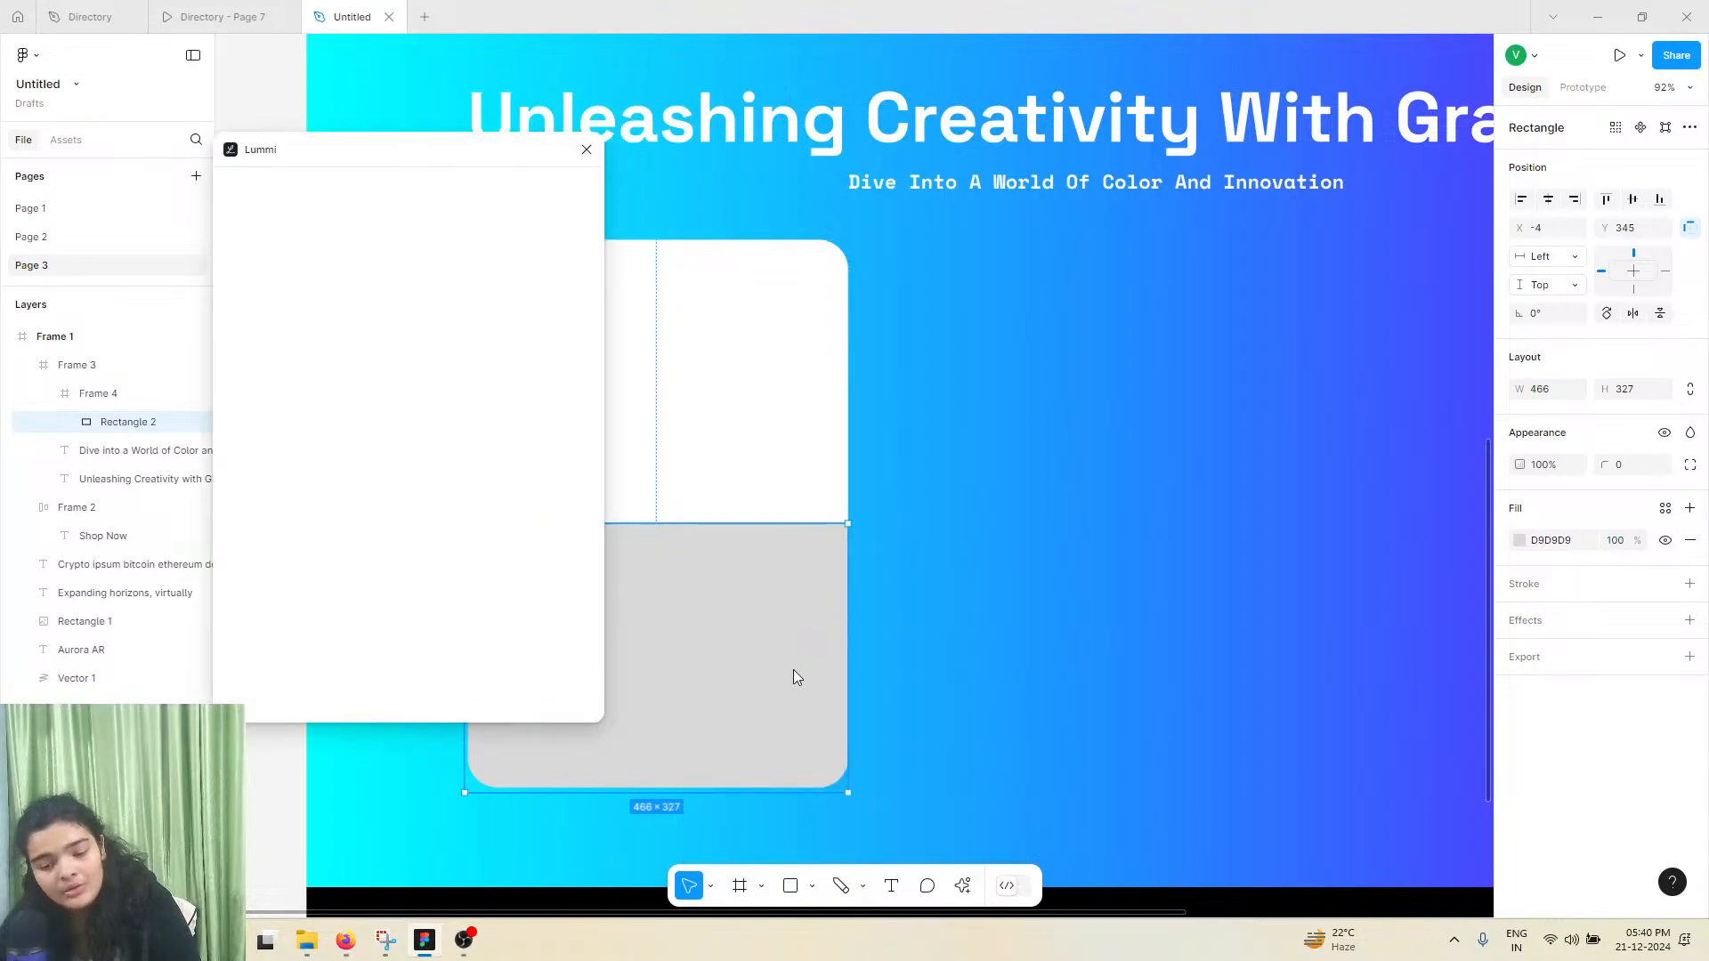
click(336, 229)
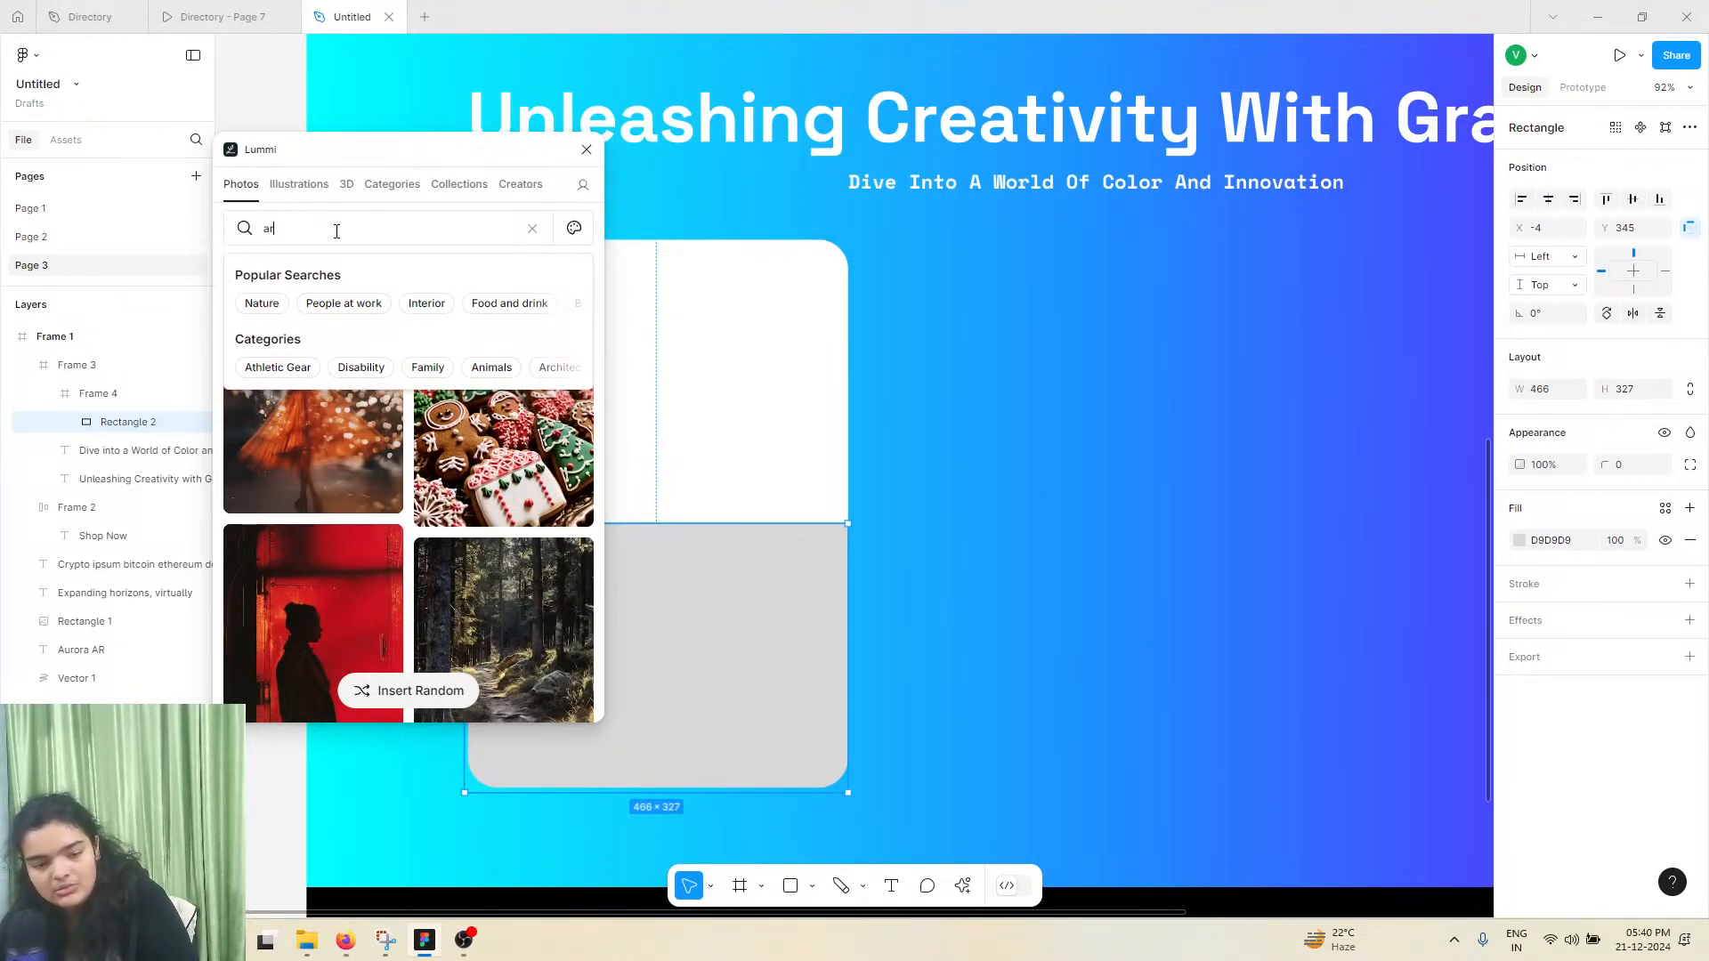
key(Return)
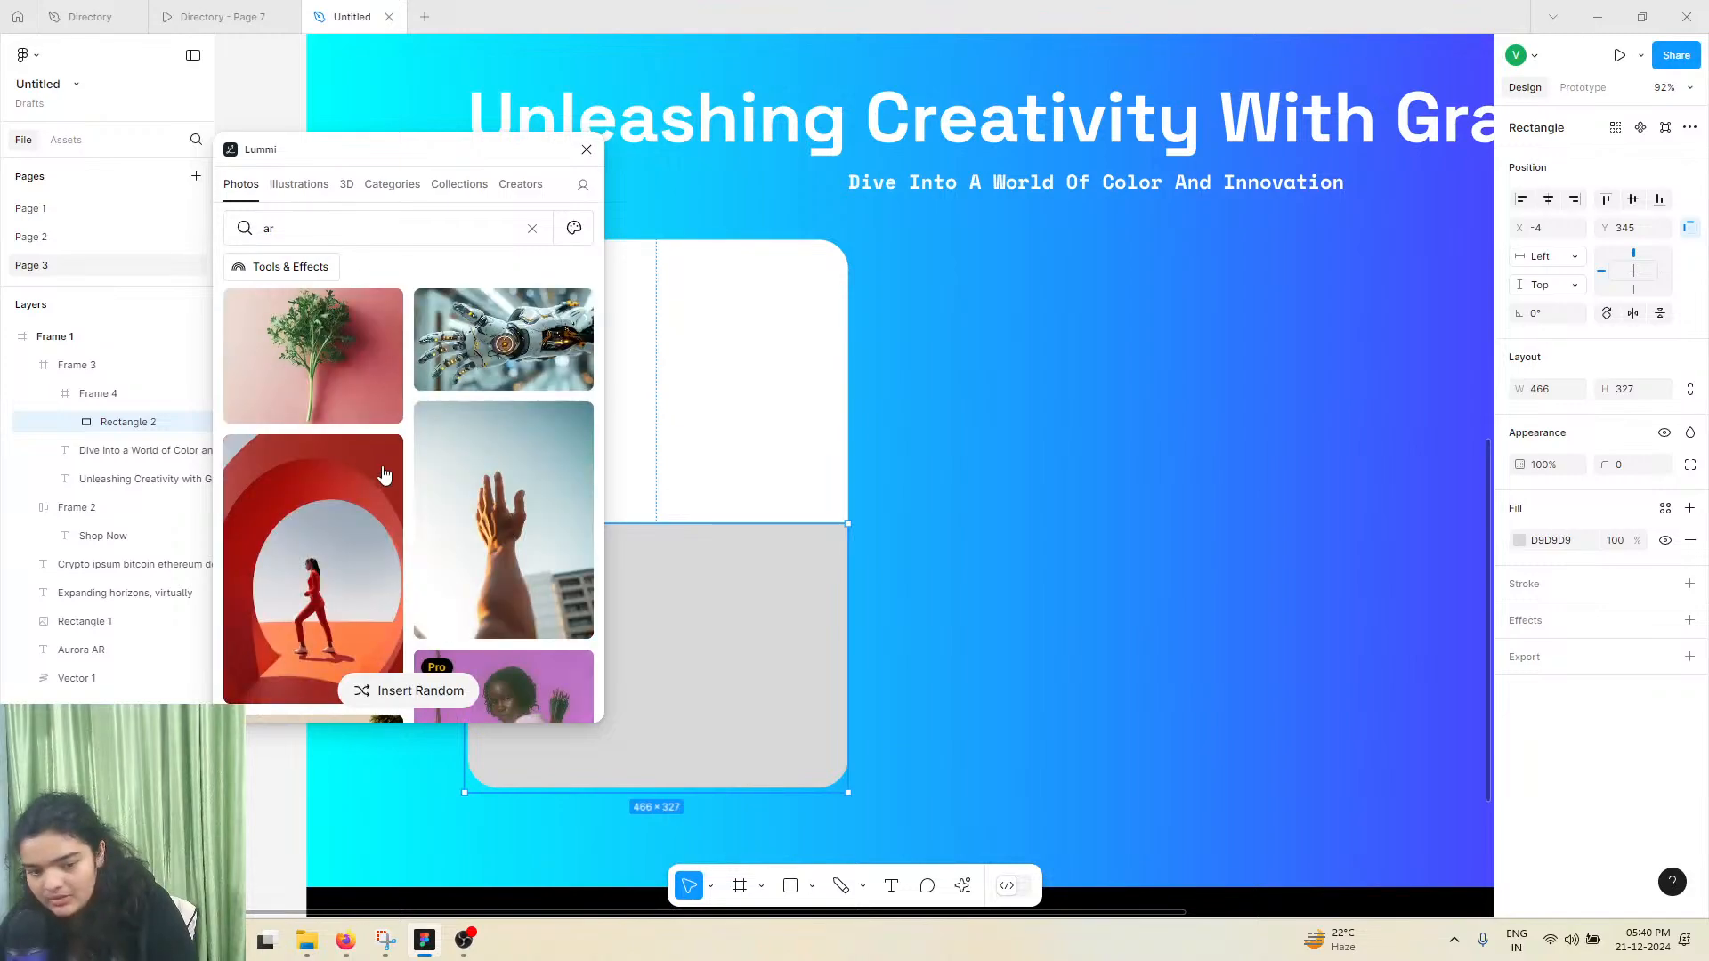
scroll(381, 469, down, 2)
scroll(378, 448, down, 5)
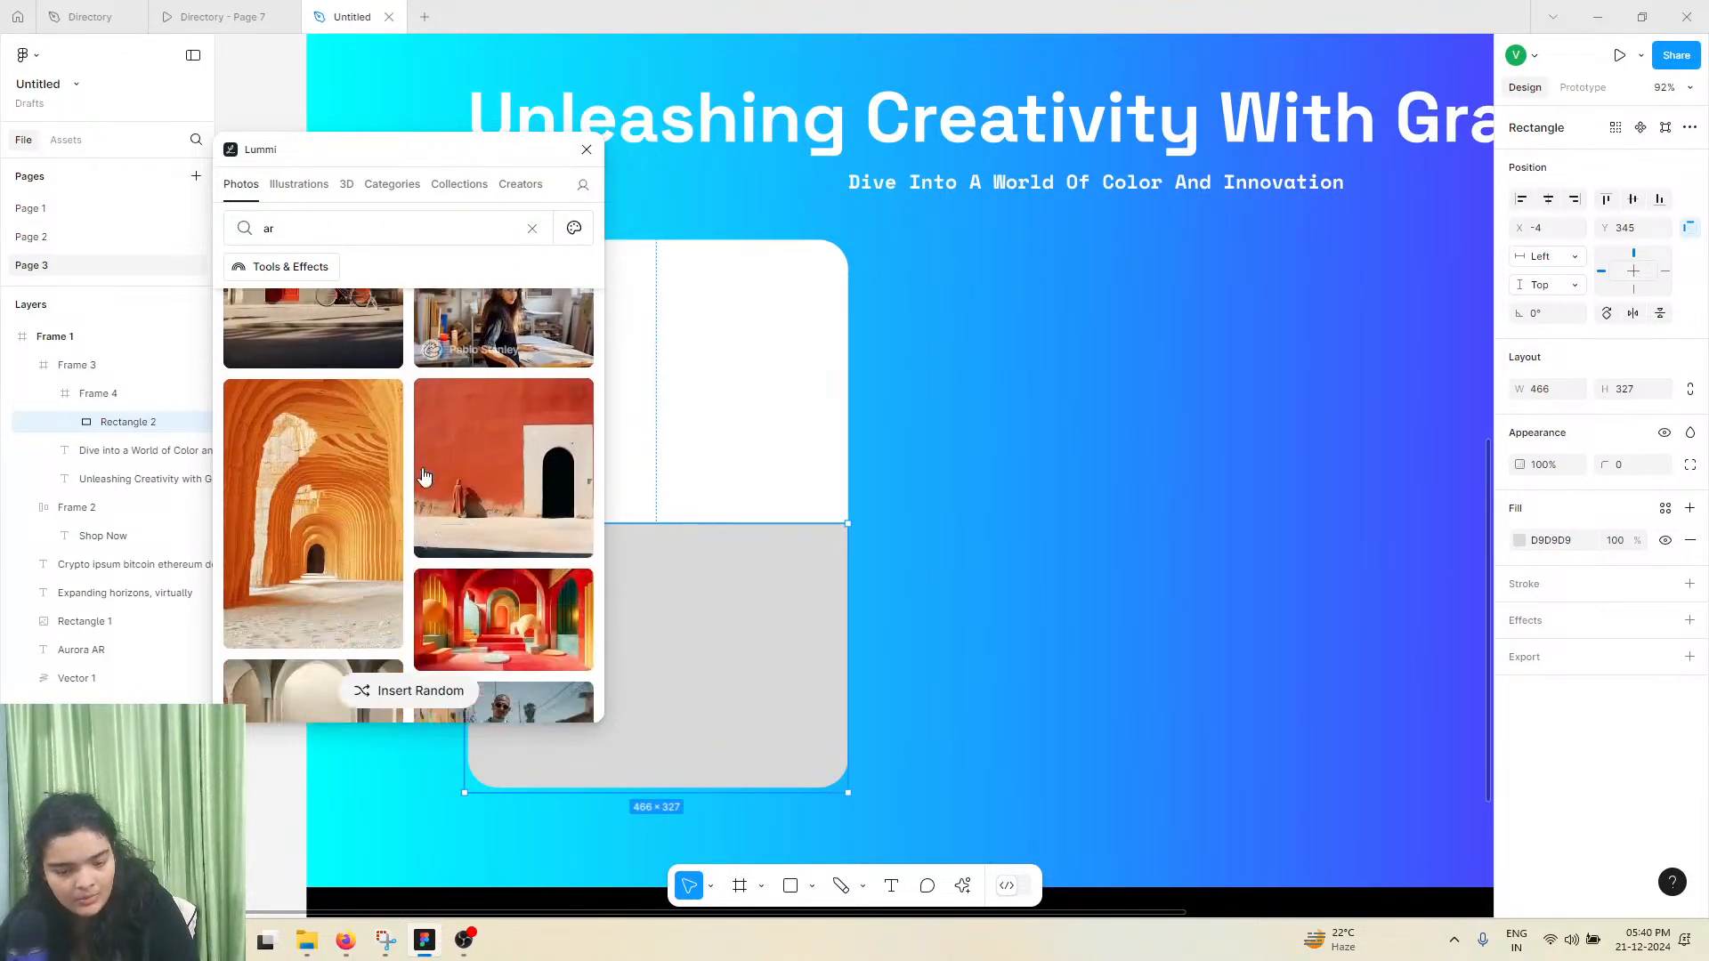
click(356, 422)
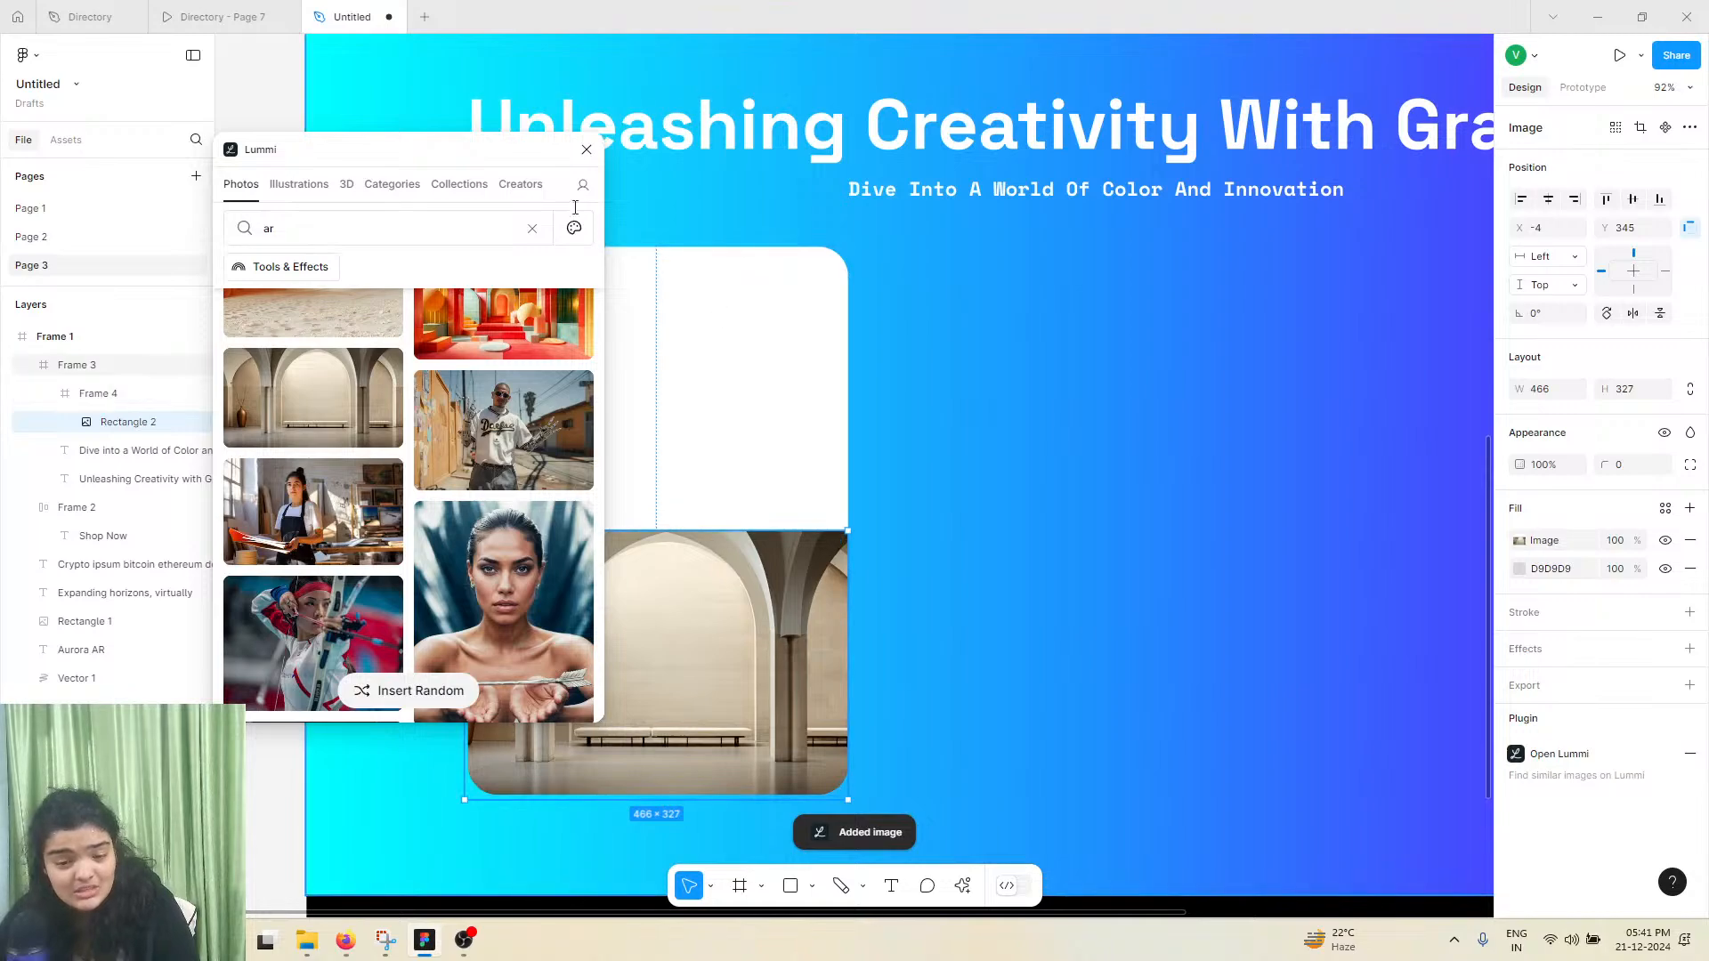
click(586, 149)
click(633, 264)
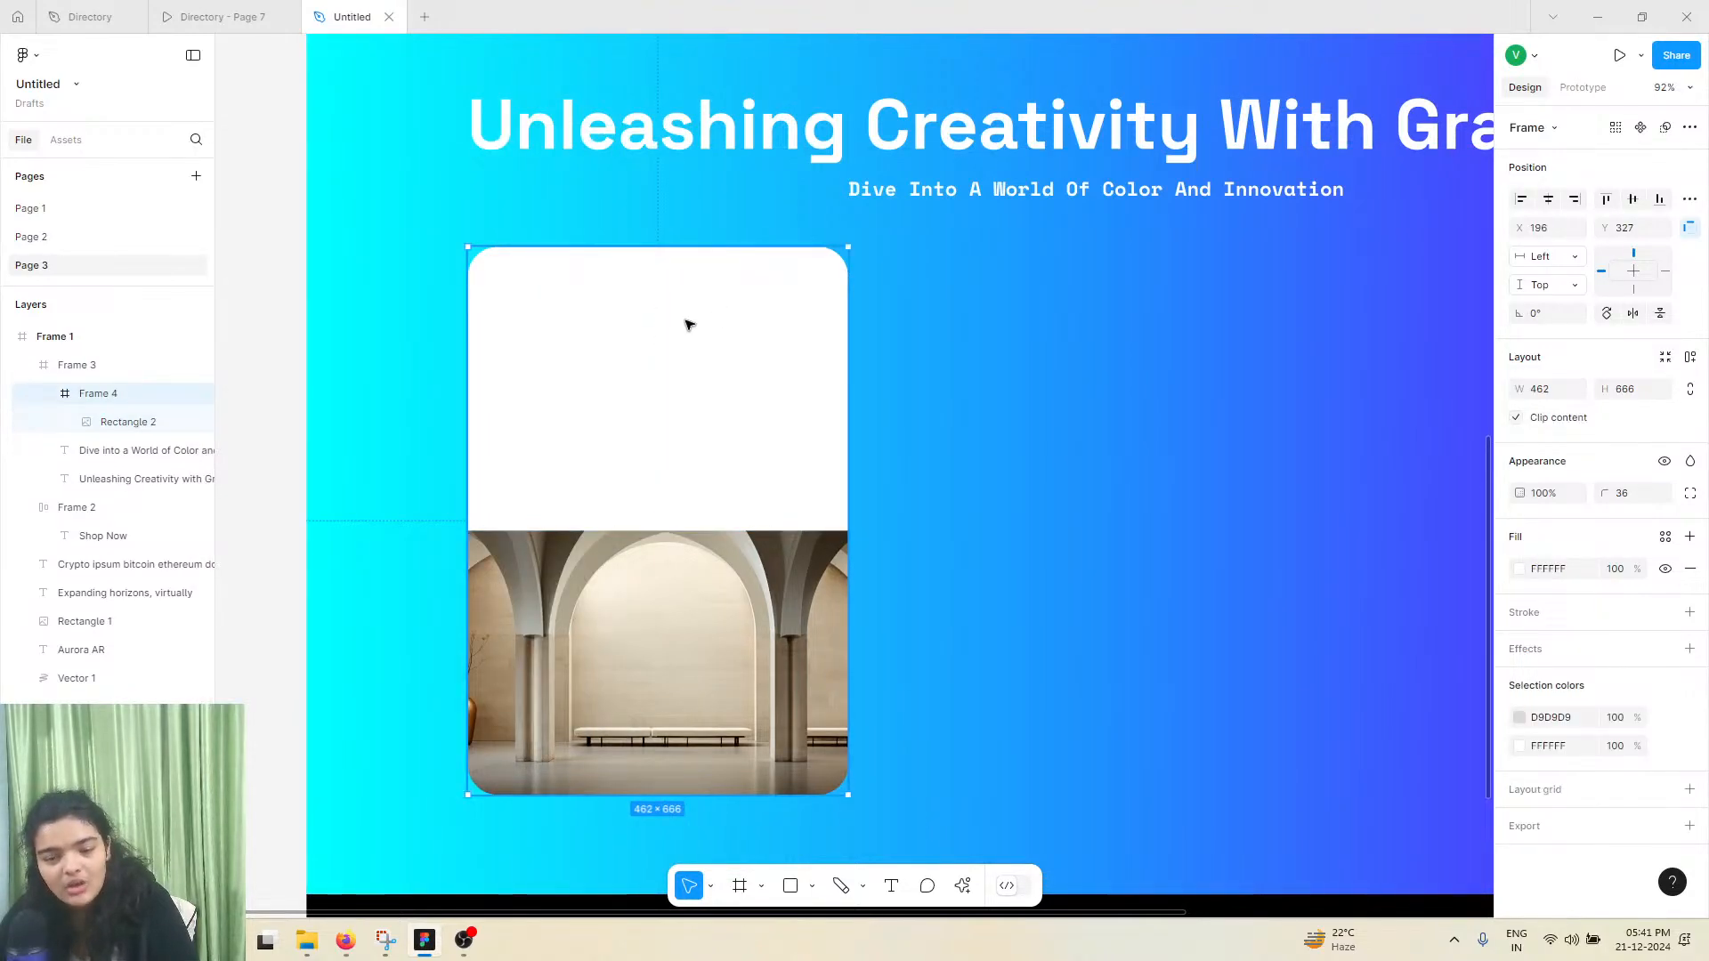
Check the card text in the reference prototype and start a text reading "Wher" near the white card's upper-left corner
click(215, 17)
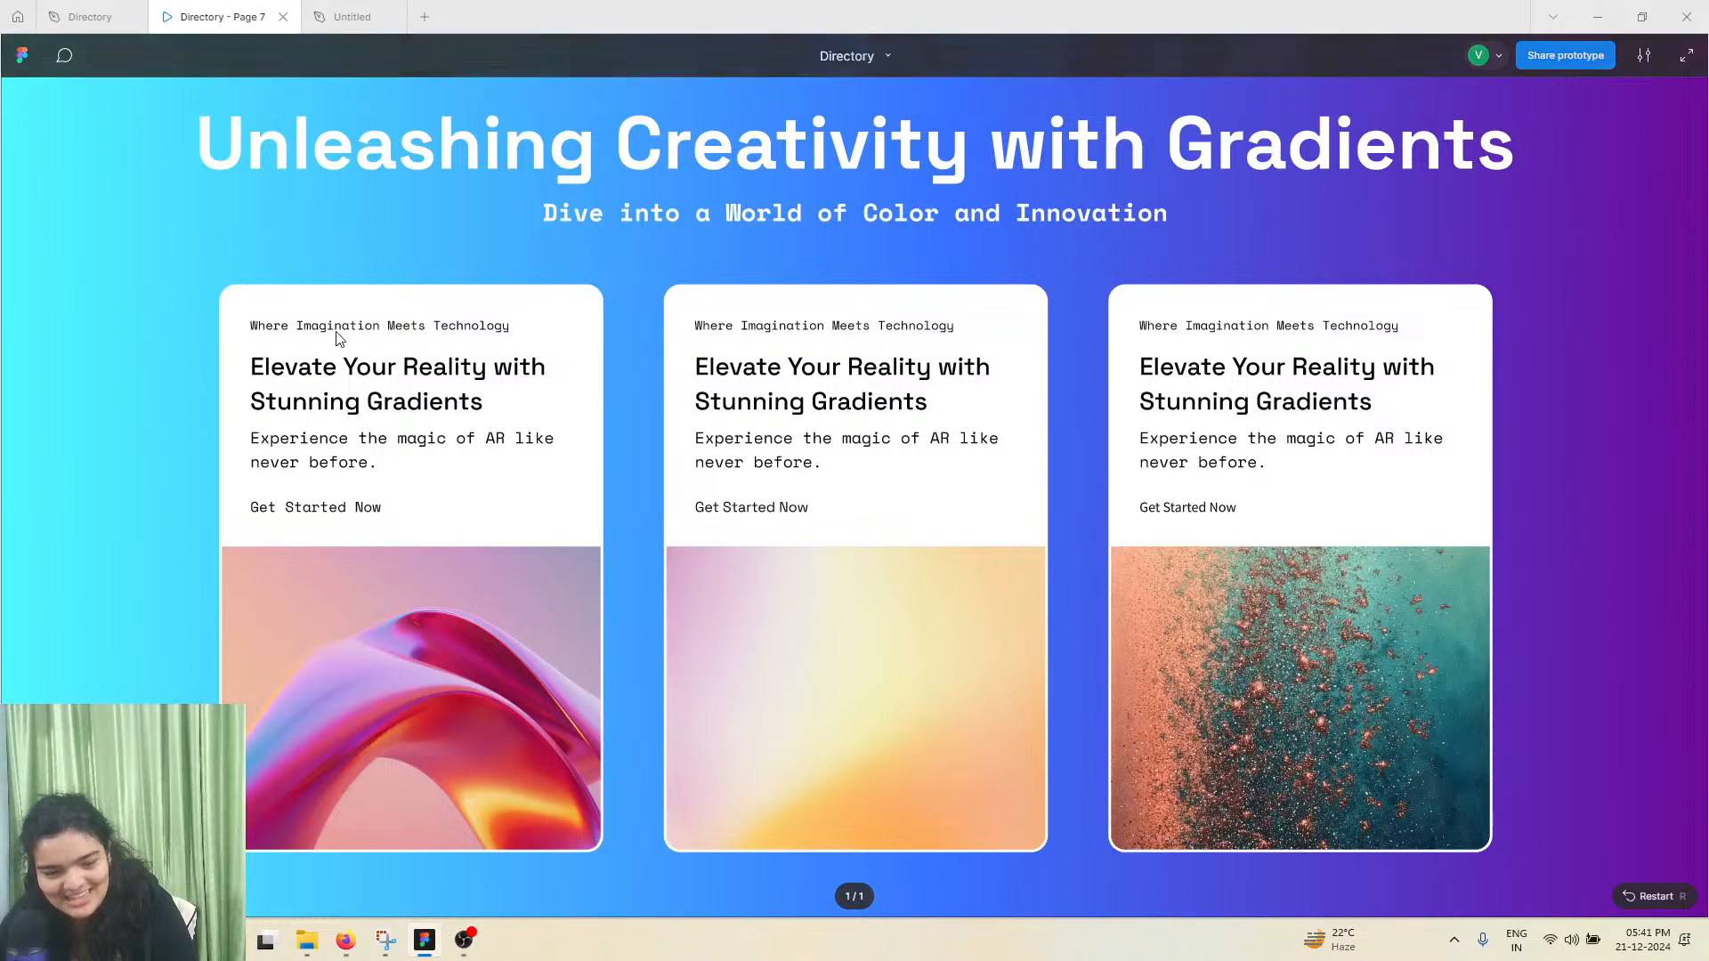
click(351, 17)
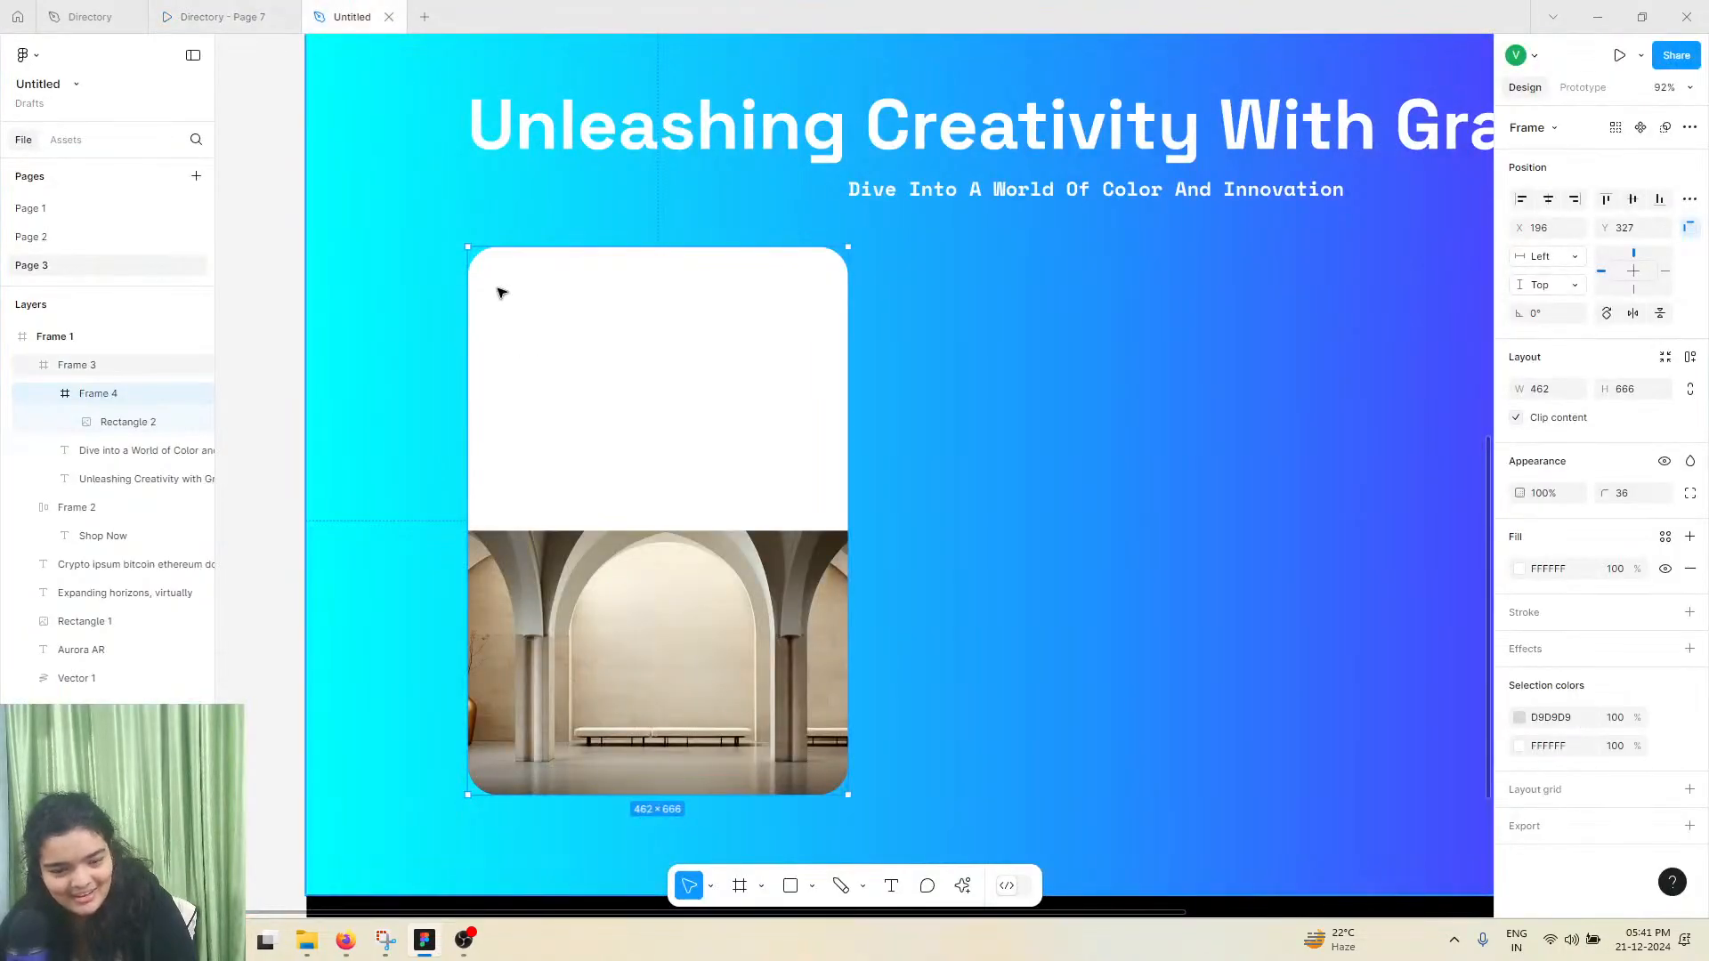
click(890, 886)
click(498, 272)
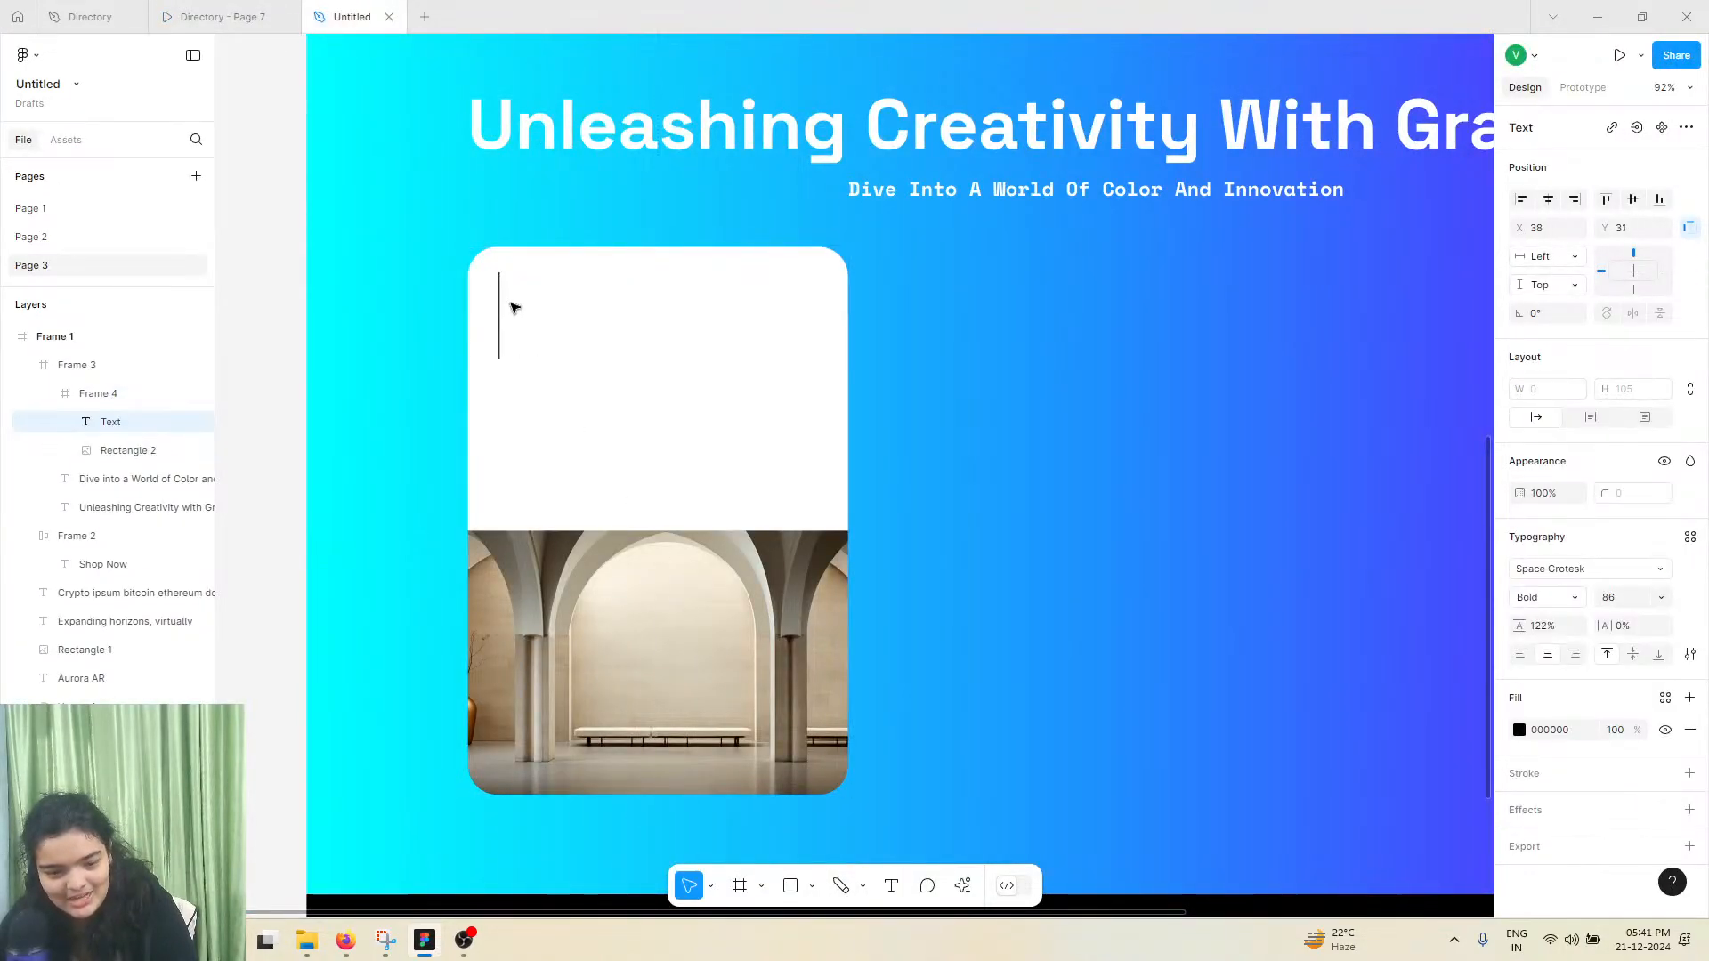
text(Wher)
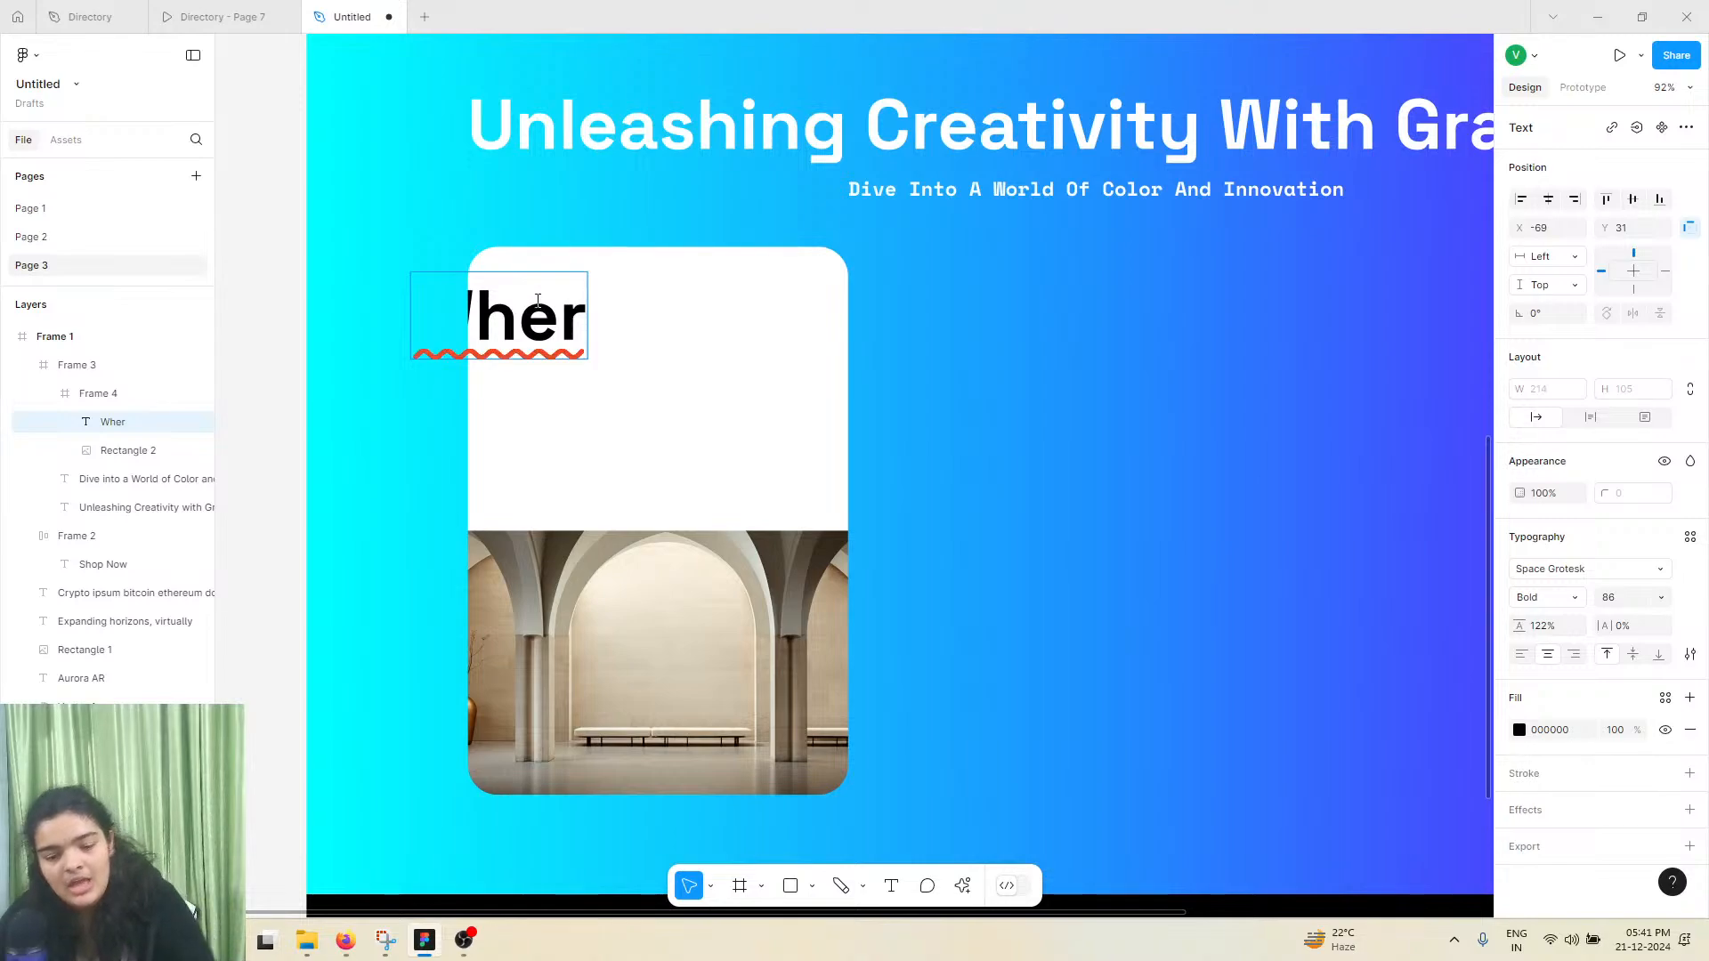
Set the "Wher" text's font size to 24 and position it inside the card at X 53, Y 36
click(815, 131)
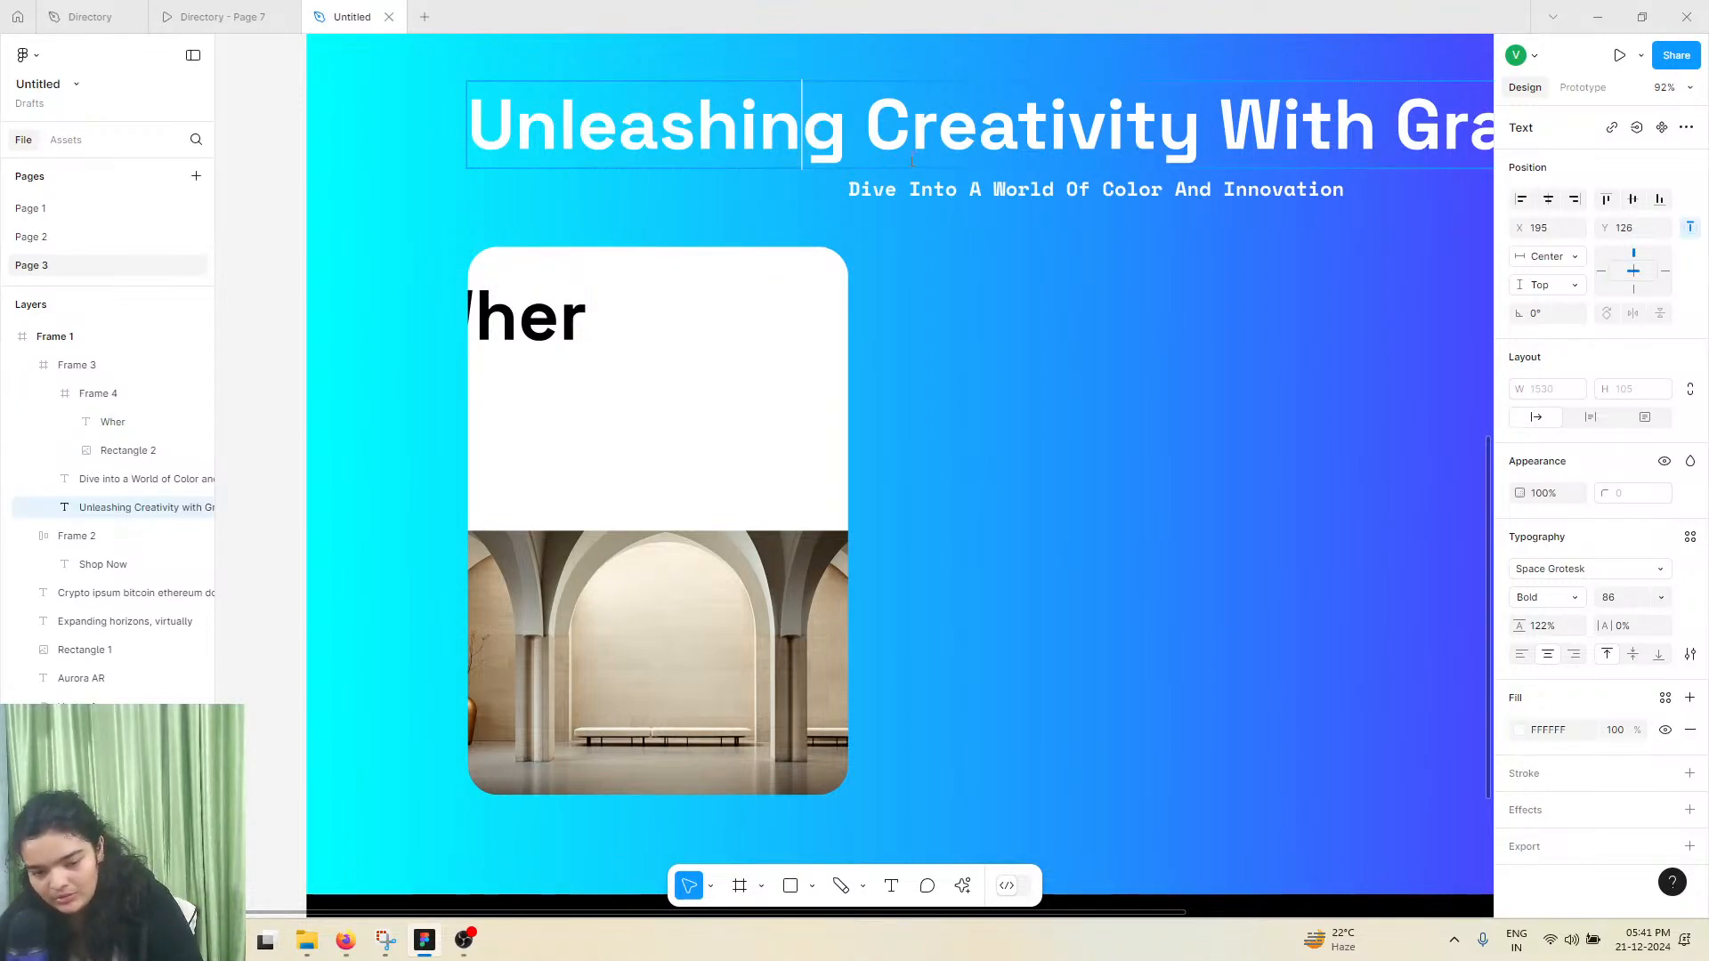
click(503, 321)
click(523, 329)
drag(524, 329, 600, 328)
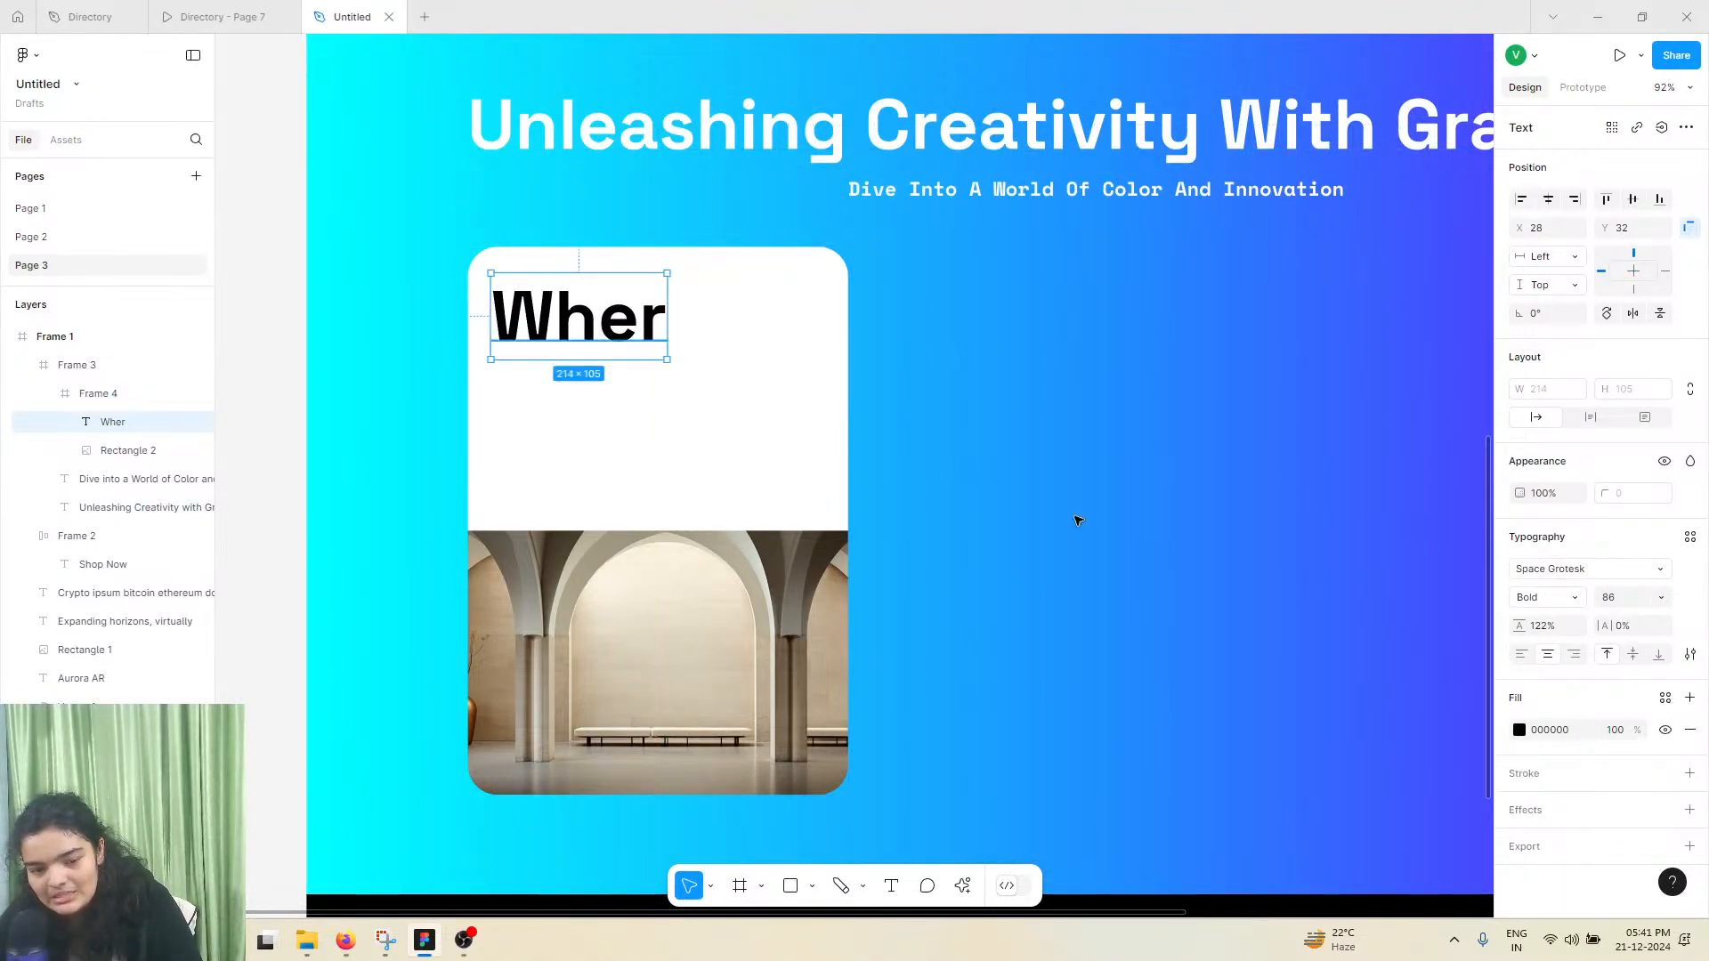
click(1662, 598)
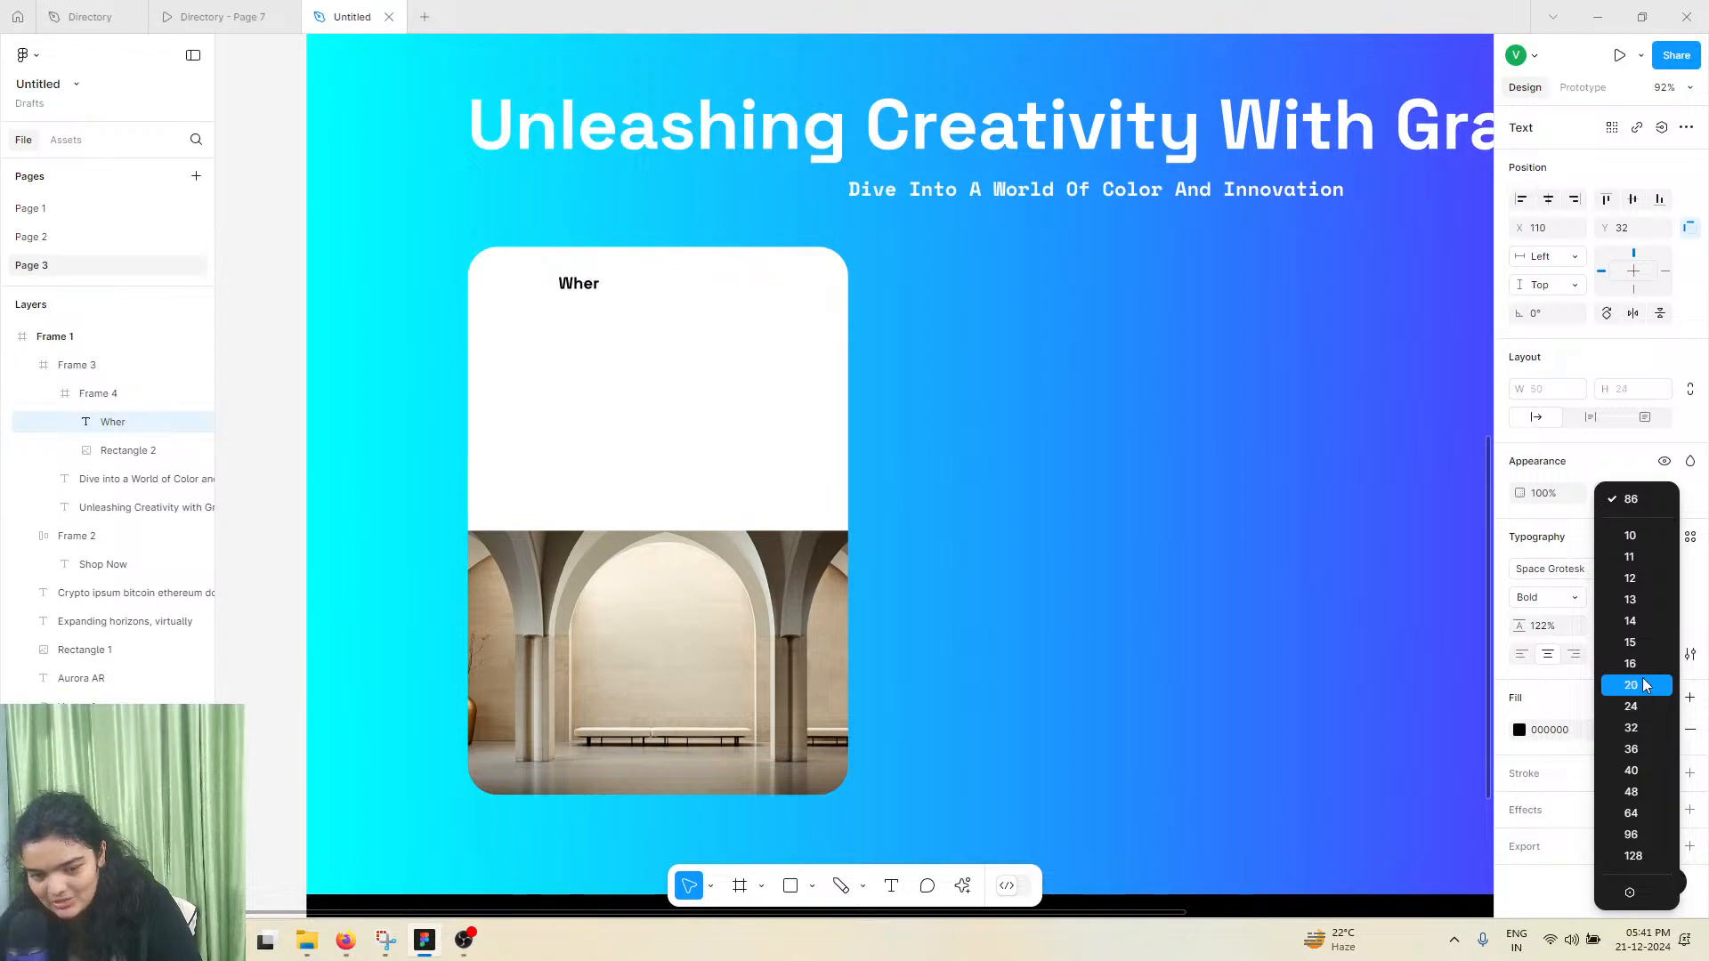
click(1634, 707)
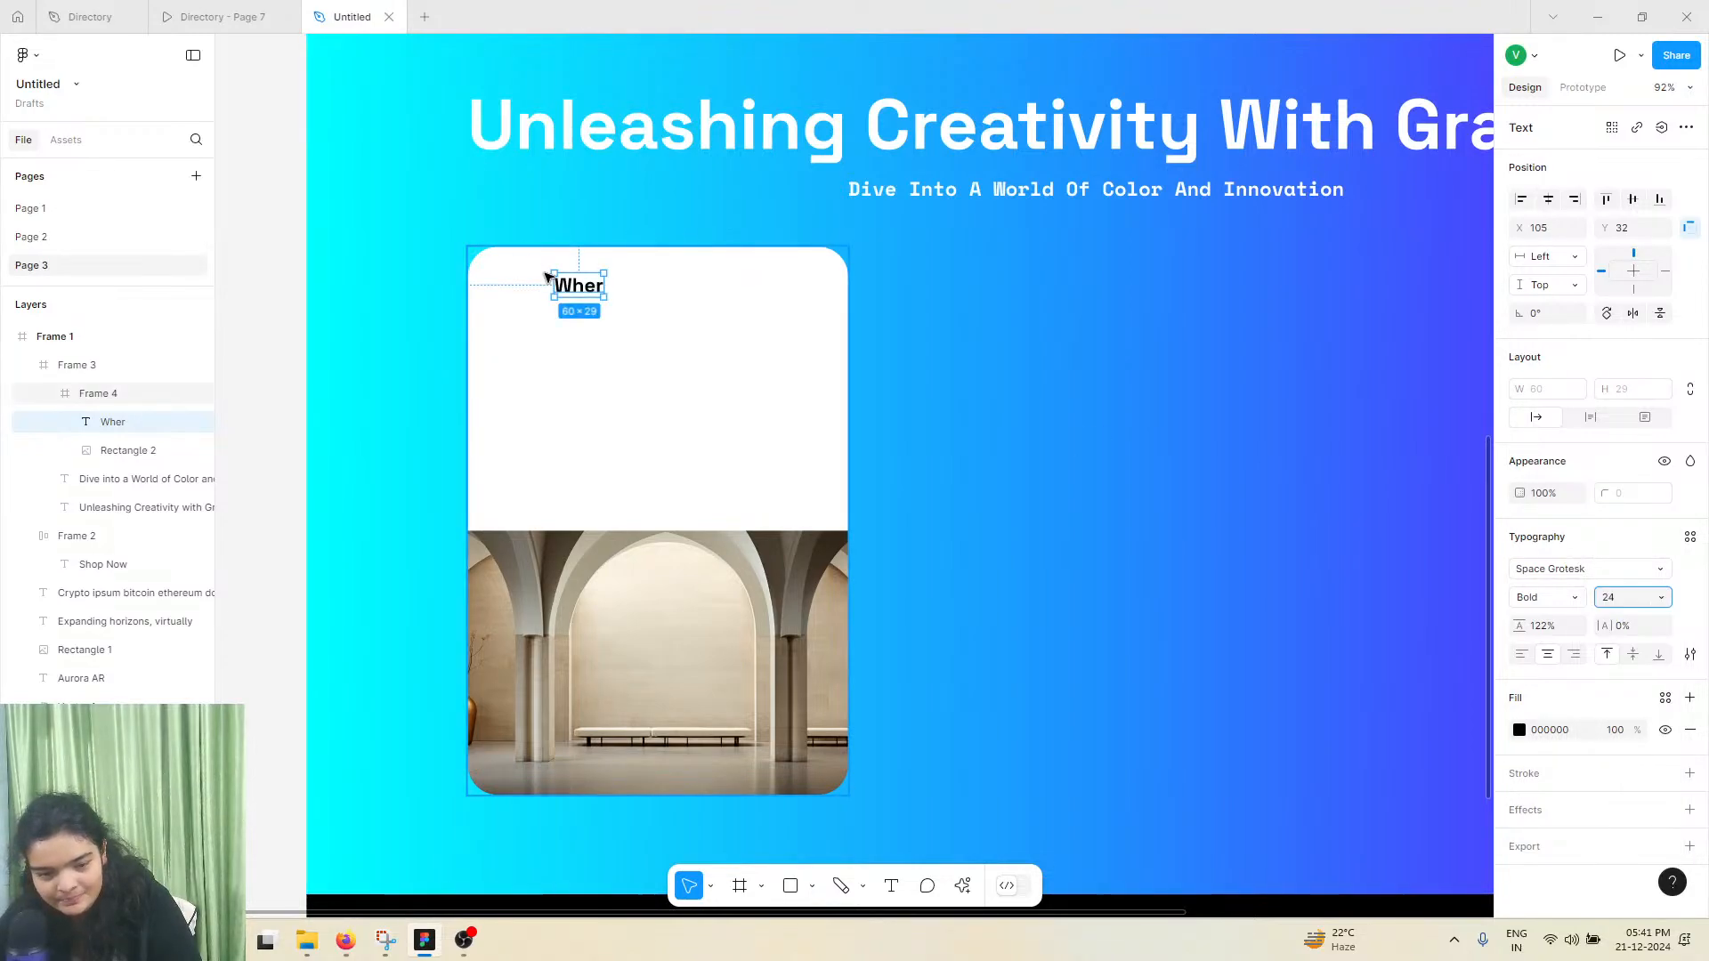
drag(587, 293, 547, 298)
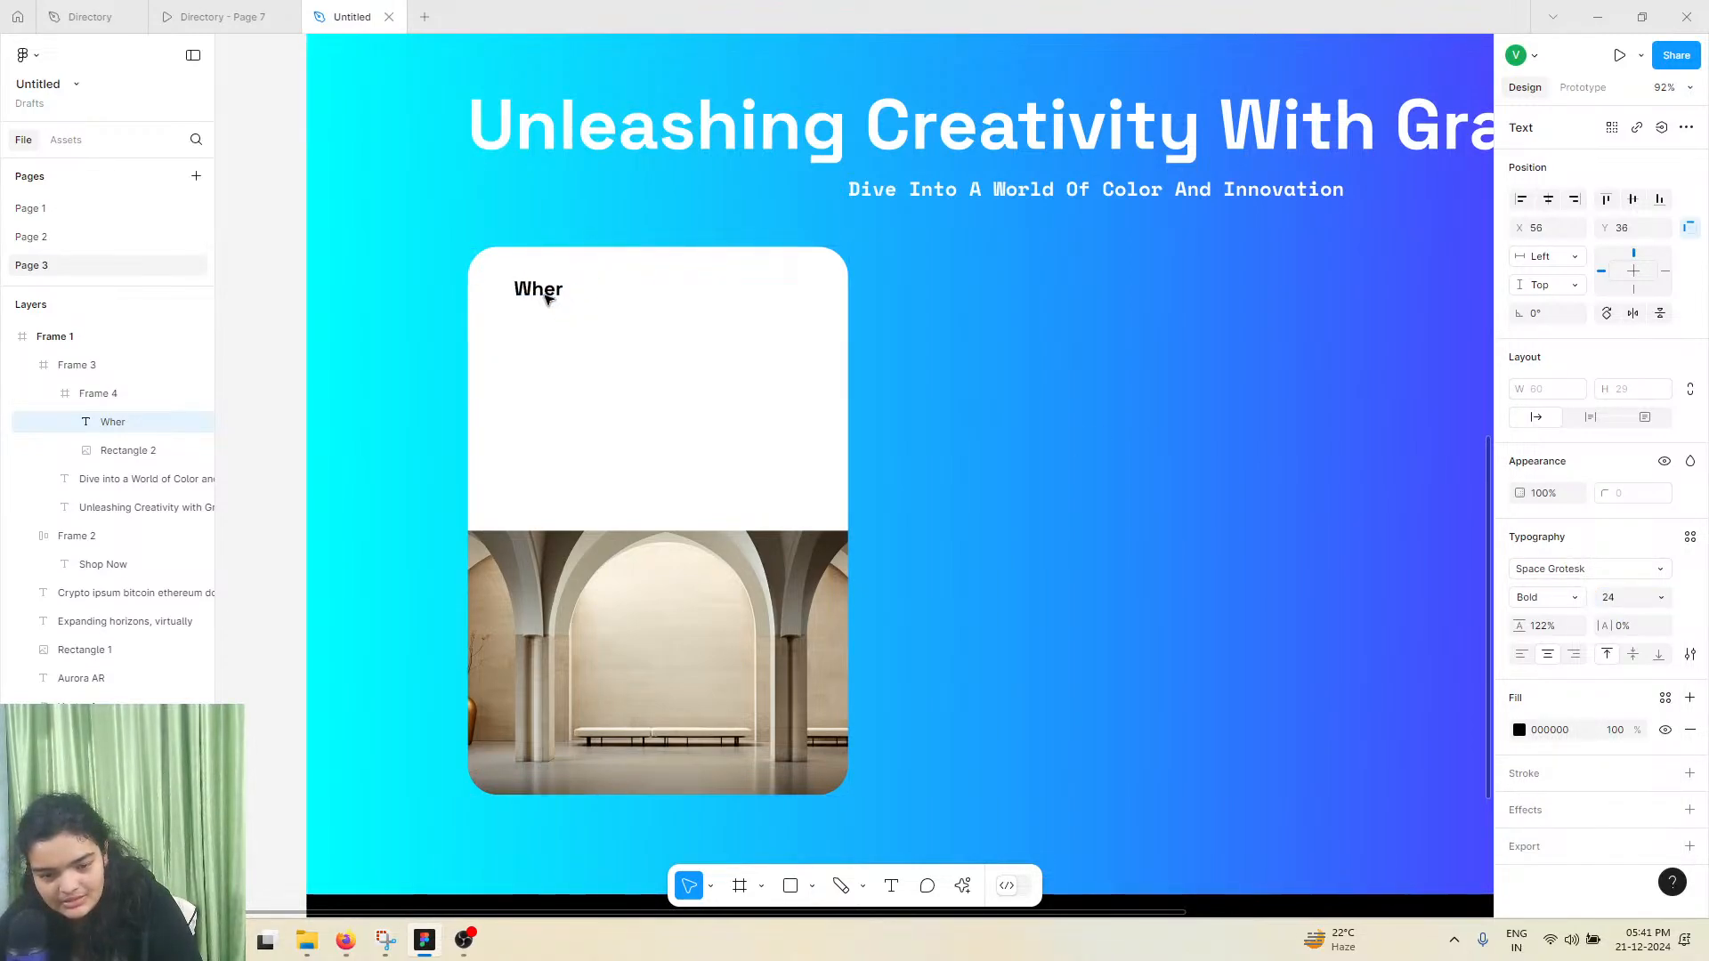
Set the "Wher" text's font size to 20 and its weight to Regular
click(1662, 598)
click(1636, 572)
click(1555, 601)
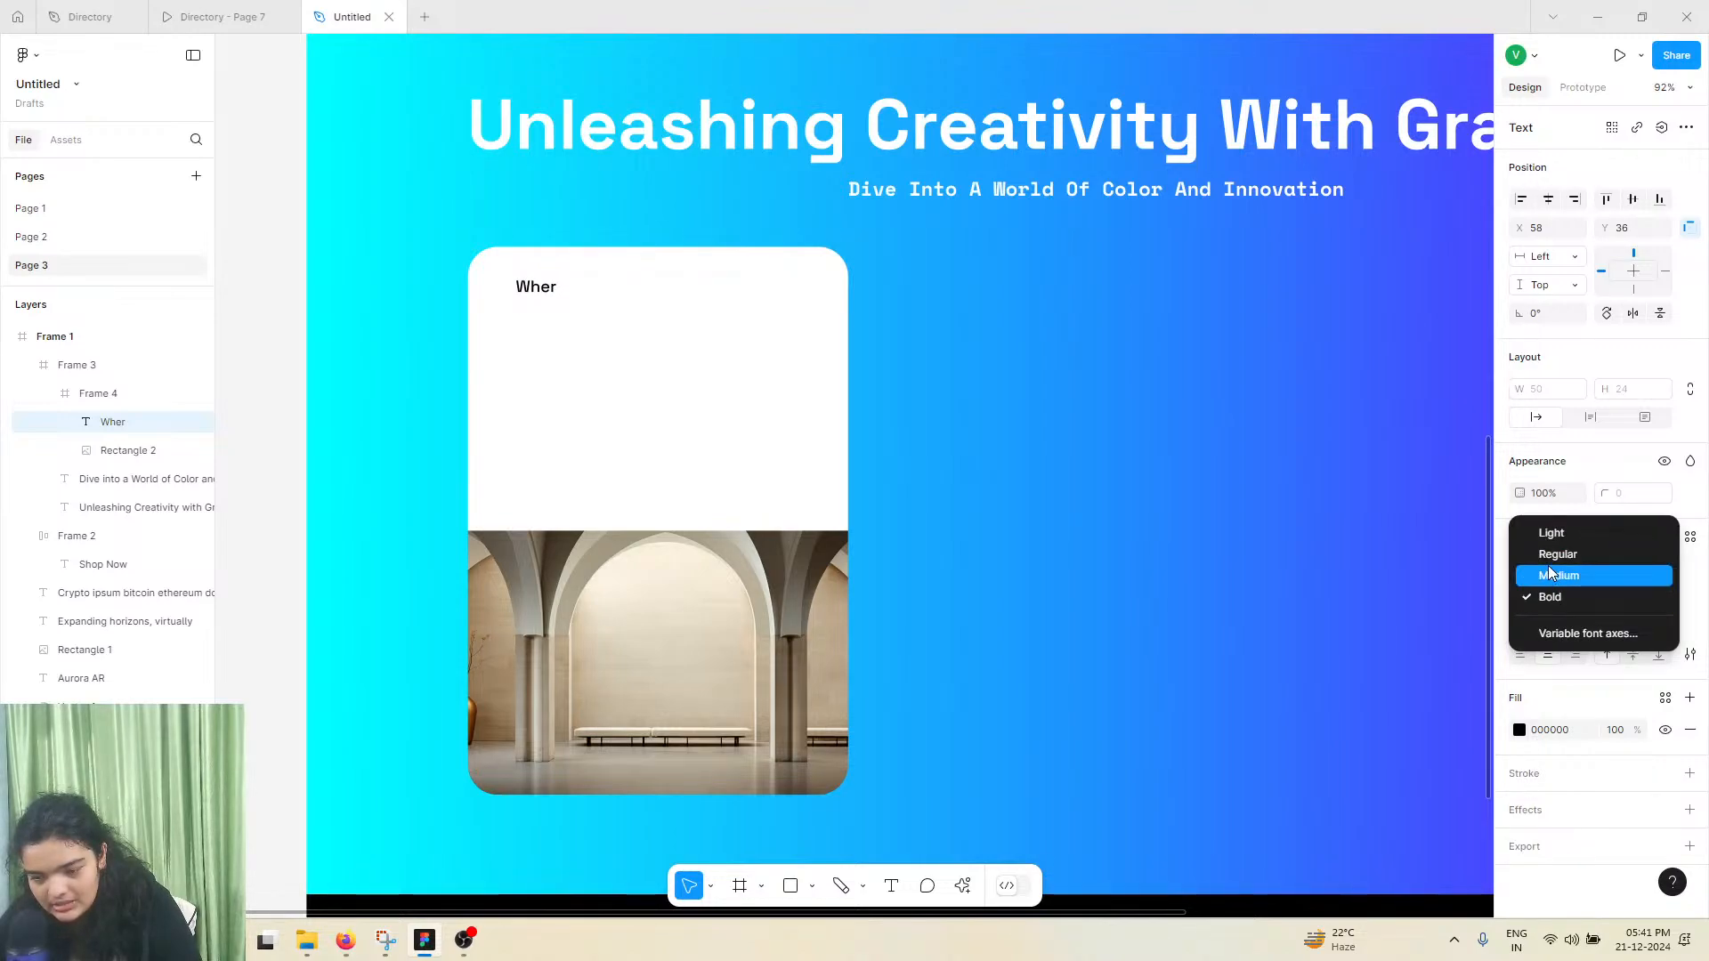
click(1557, 554)
scroll(478, 295, up, 5)
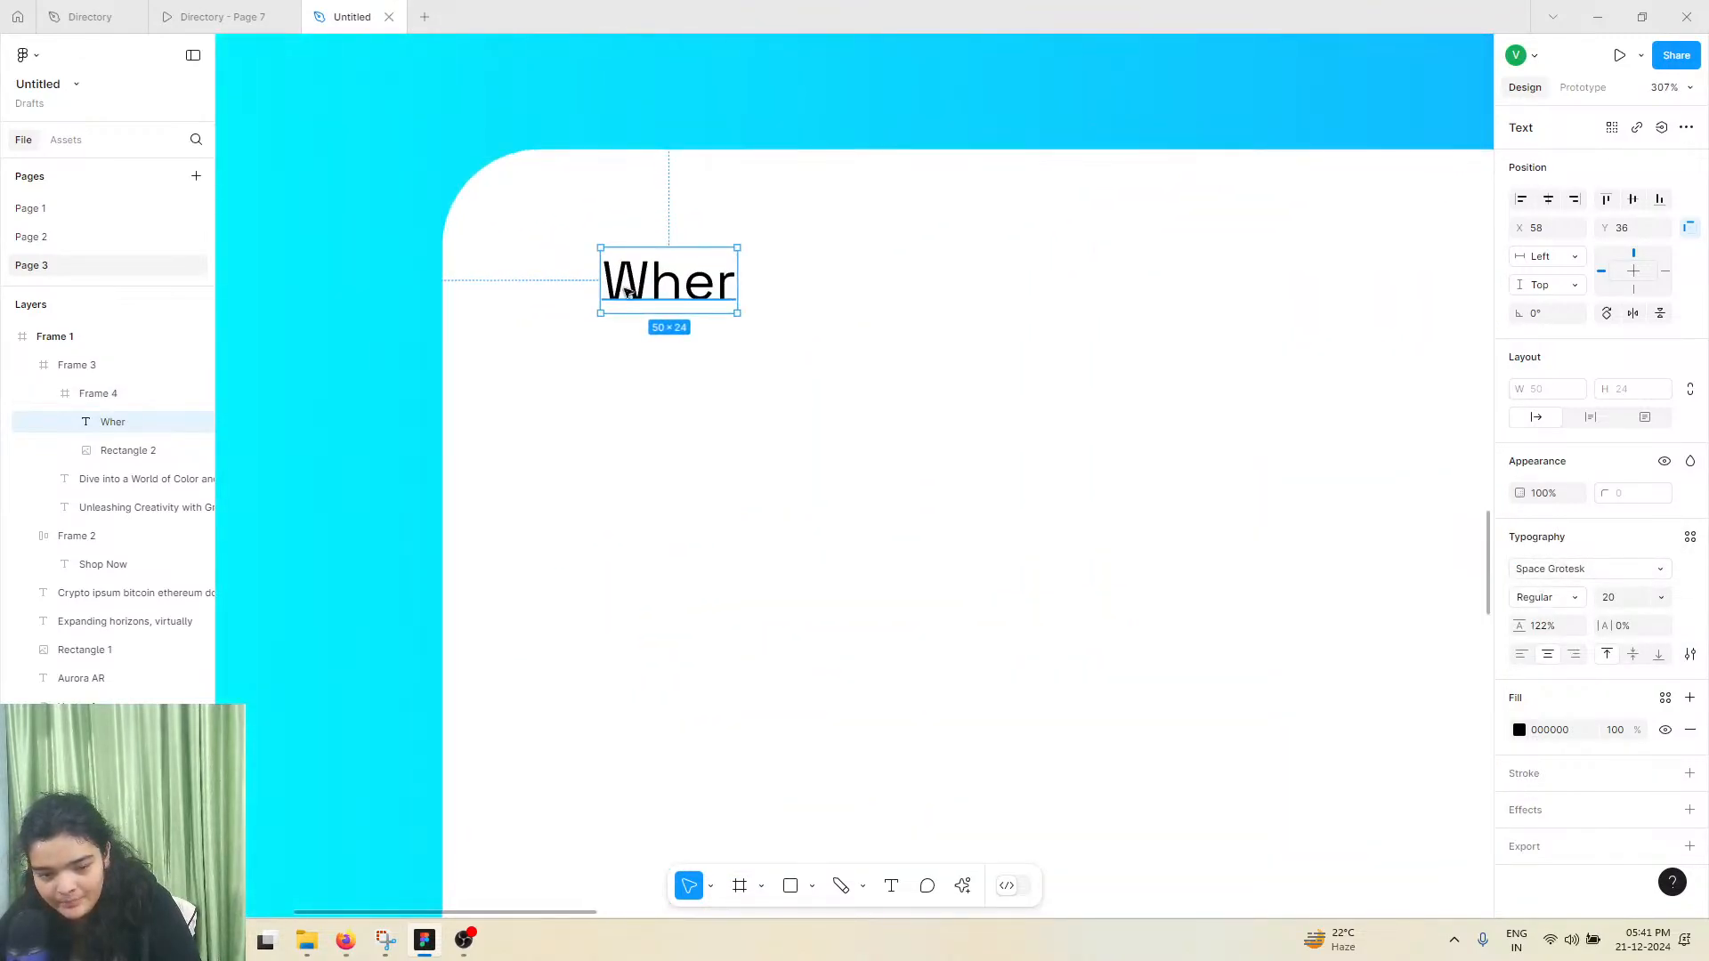
key(Escape)
Copy the subheading "Where Imagination Meets Technology" from the first reference card in the Directory file
click(221, 17)
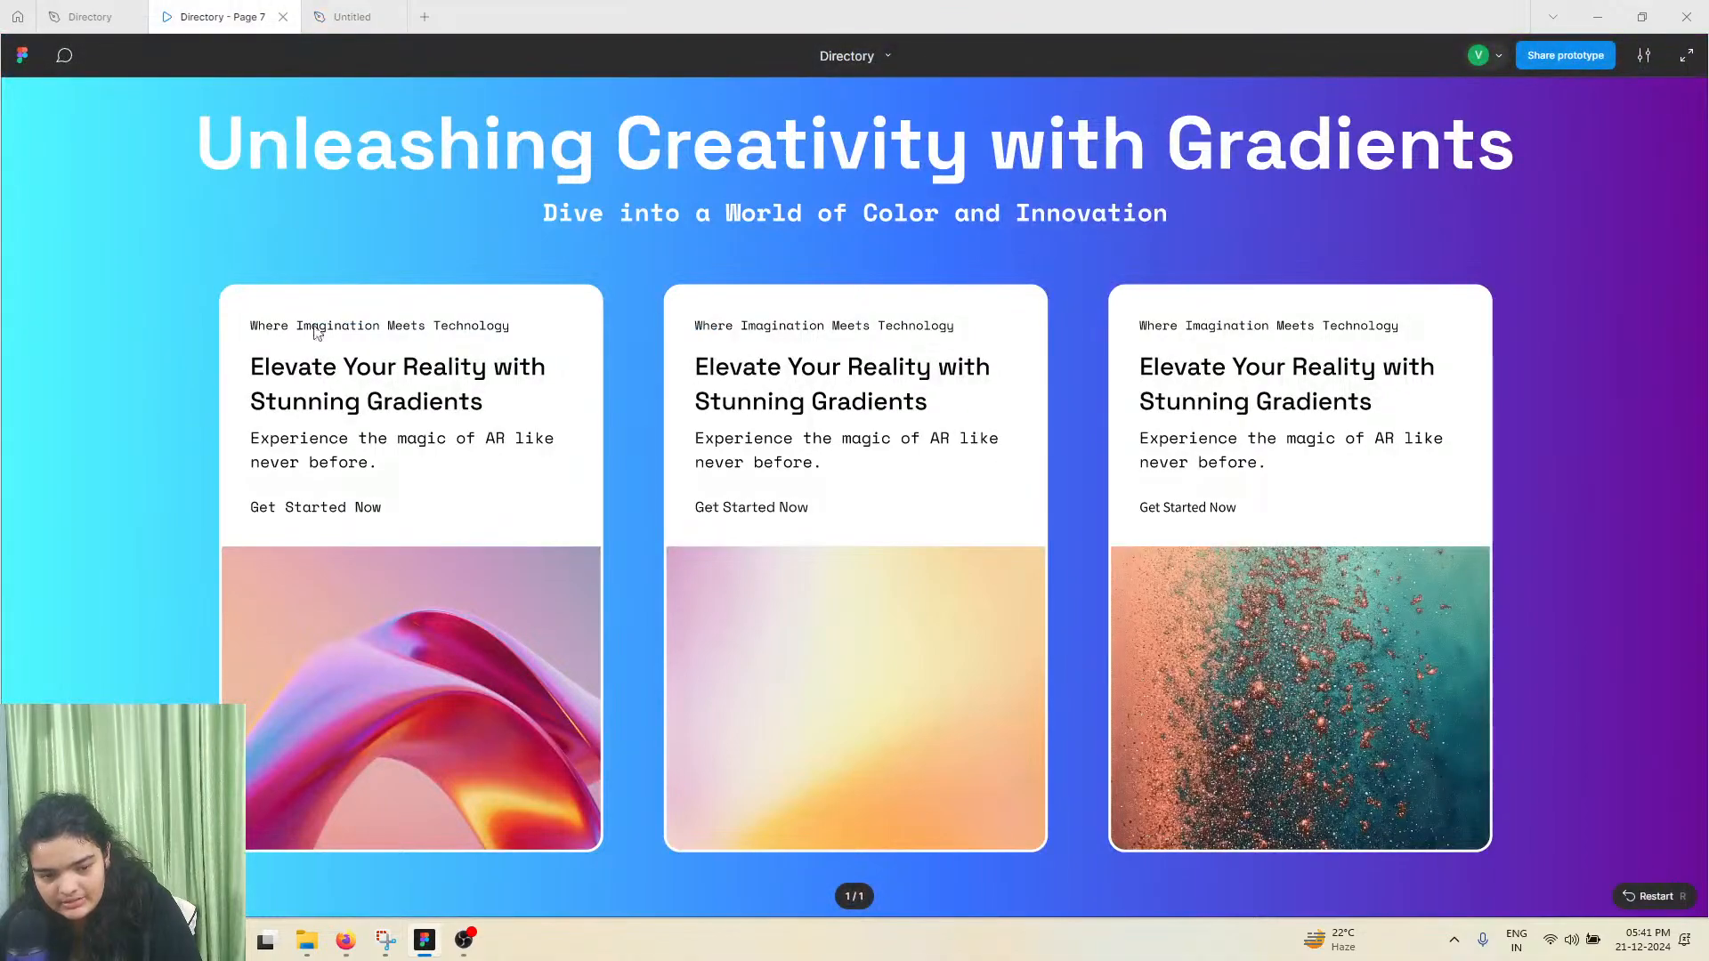
click(90, 17)
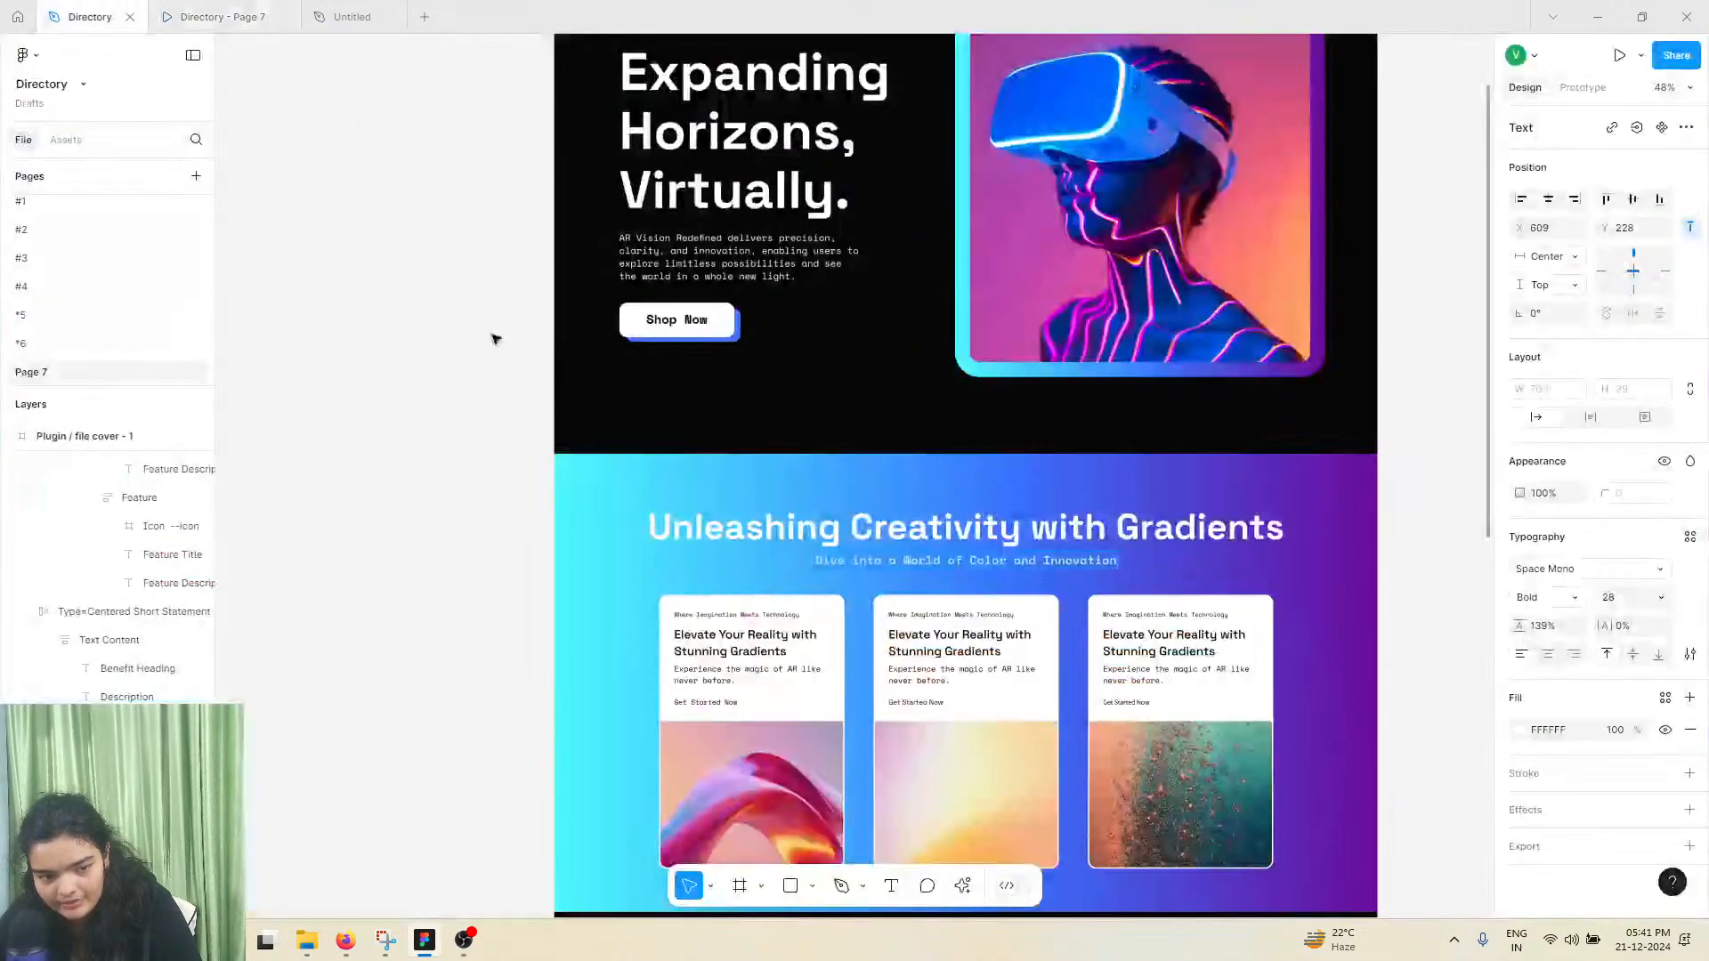
click(762, 622)
double_click(761, 618)
right_click(757, 615)
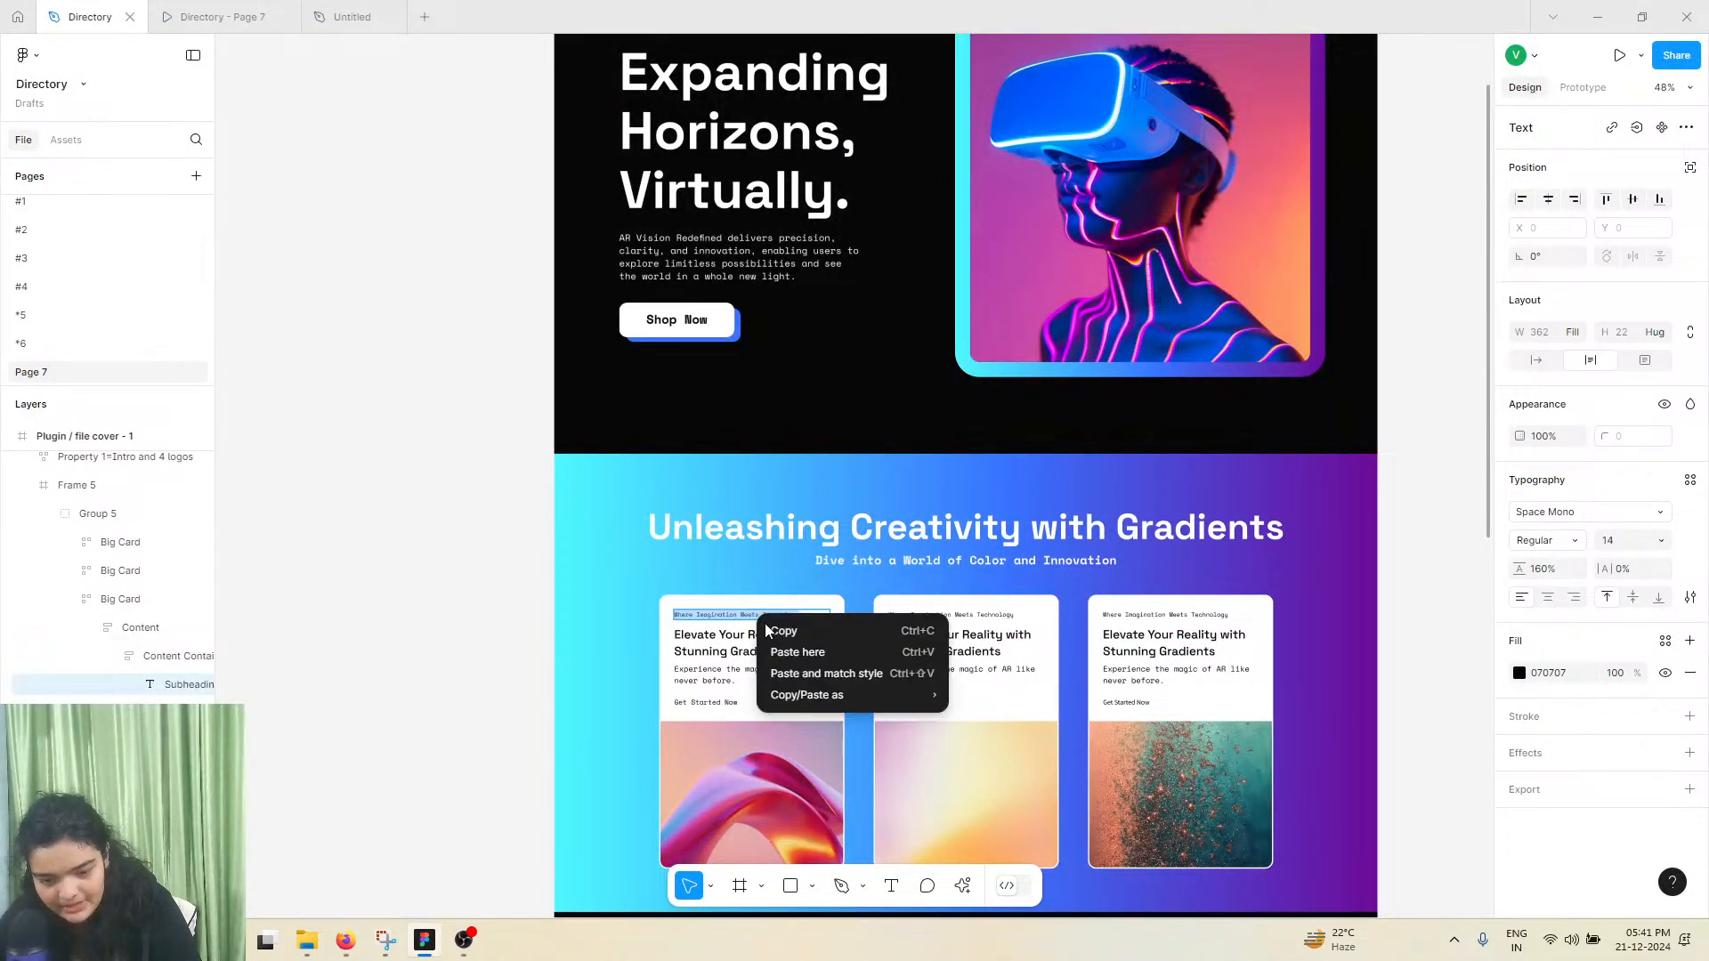
click(774, 631)
Return to the Untitled file and set the "Wher" text's font size to 14
click(293, 16)
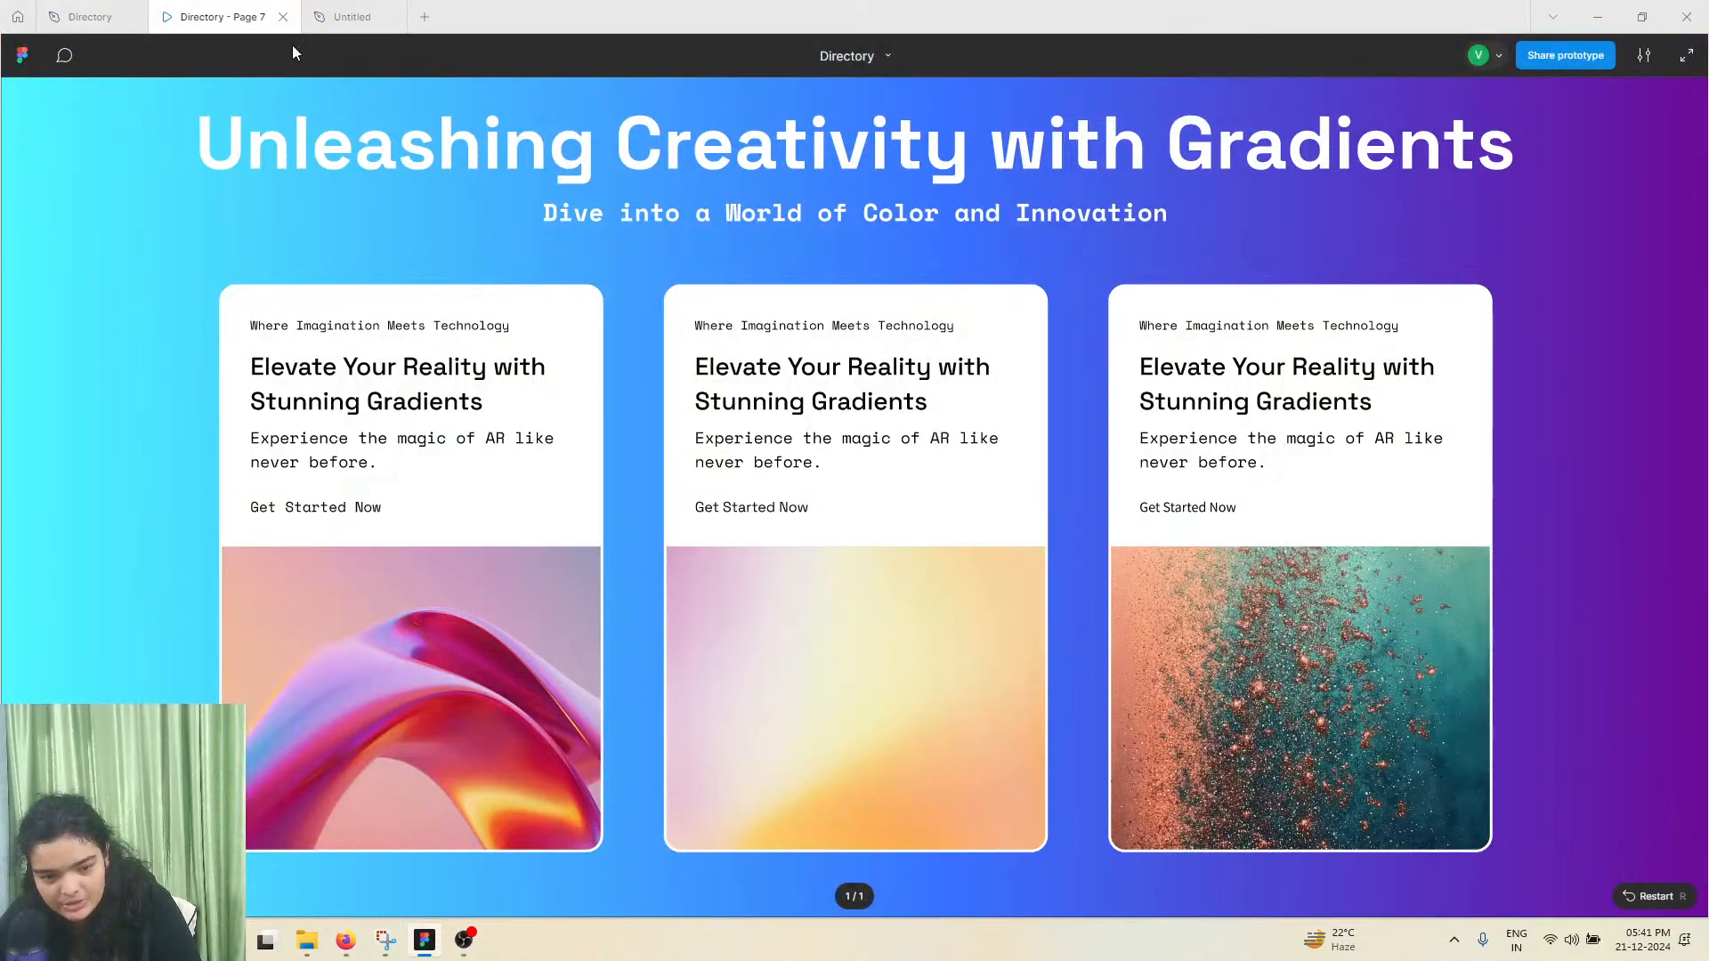
click(343, 17)
double_click(649, 306)
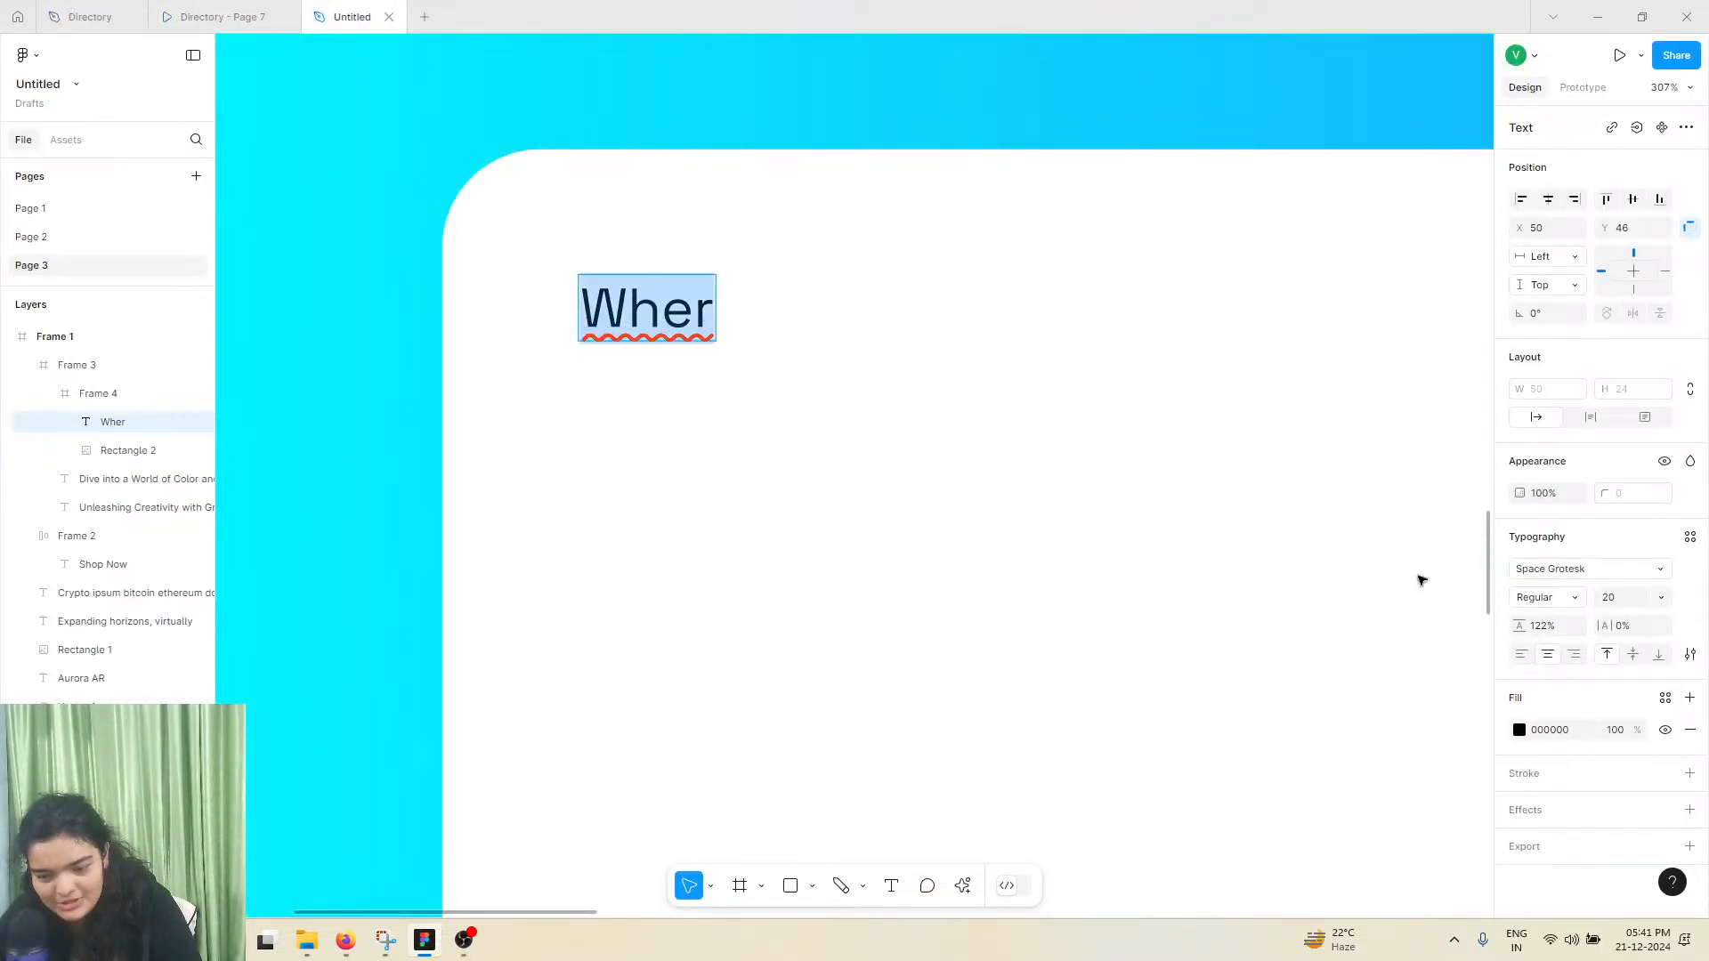
click(1658, 599)
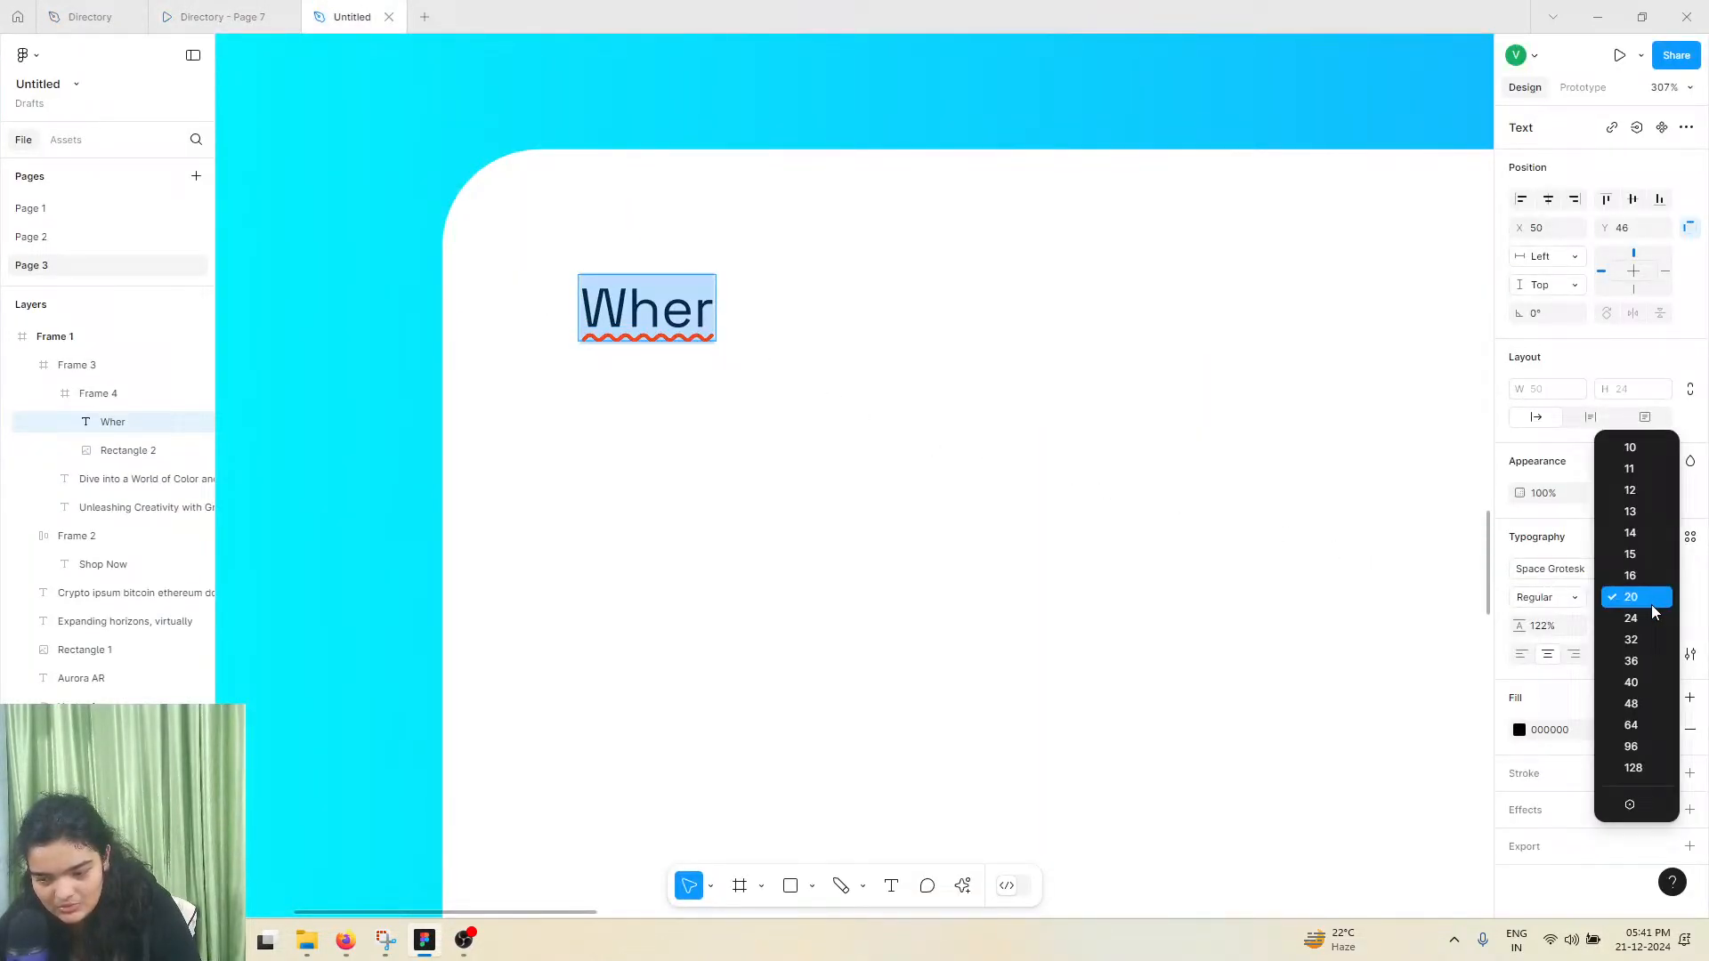
click(1637, 537)
Replace the "Wher" text with the copied "Where Imagination Meets Technology", matching the existing text style
double_click(642, 298)
right_click(635, 294)
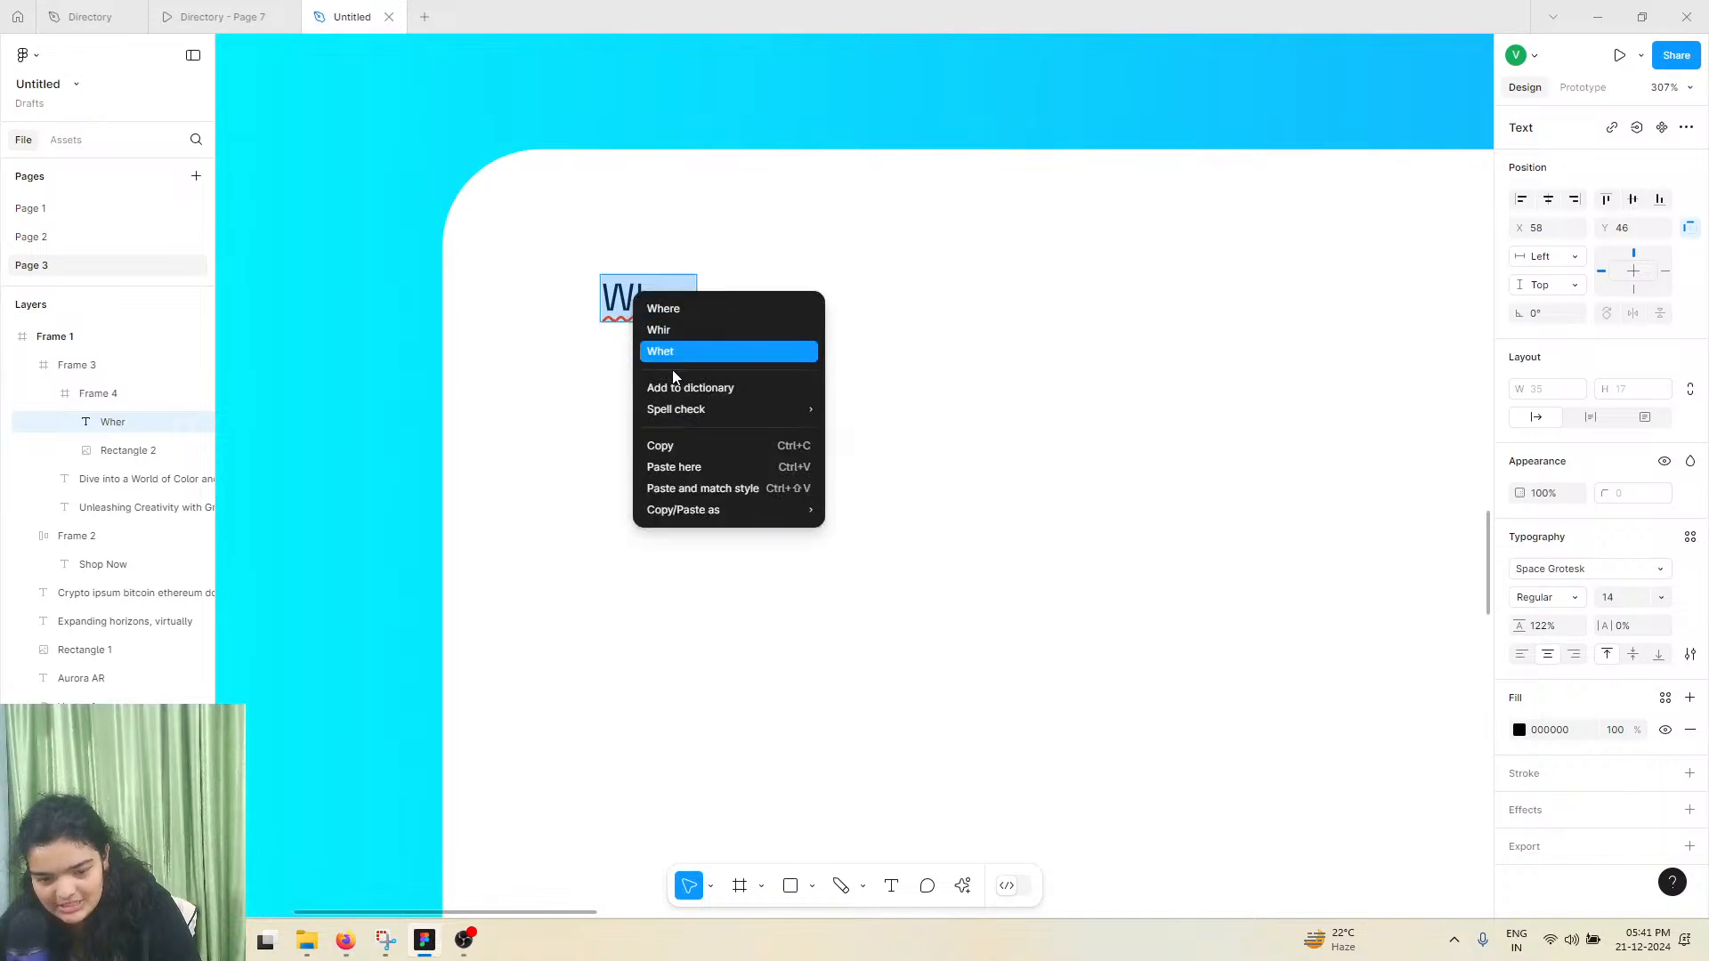
click(606, 279)
click(609, 283)
double_click(618, 287)
right_click(621, 287)
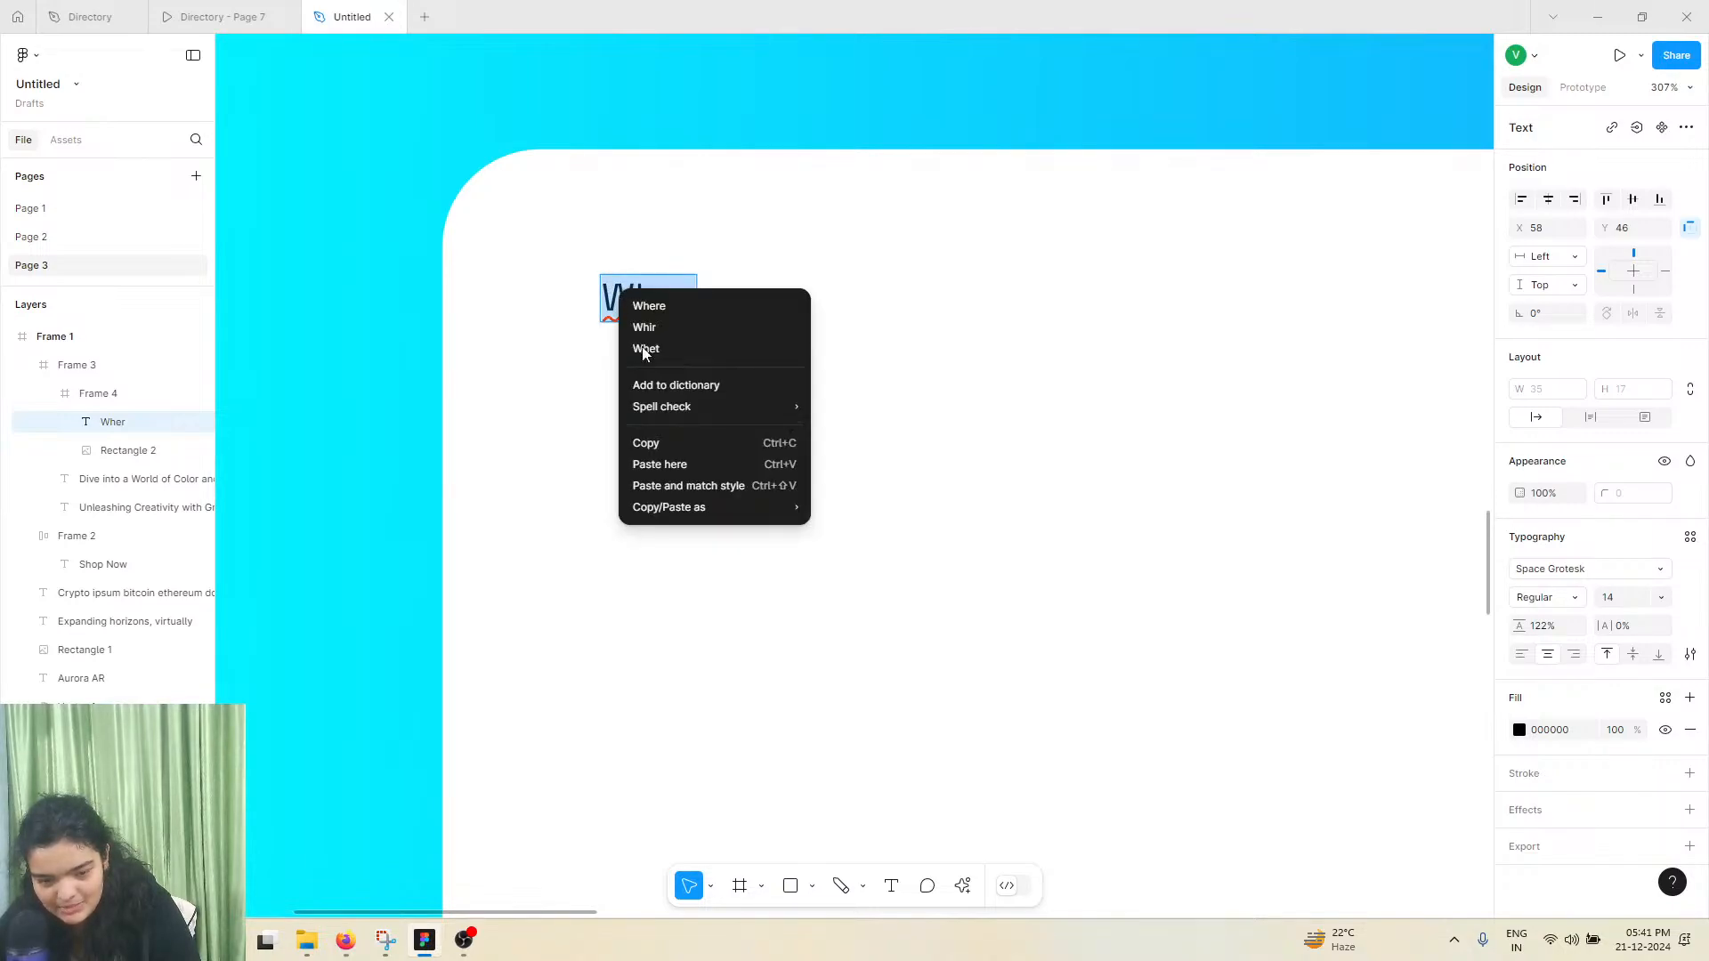
click(658, 487)
scroll(654, 372, down, 5)
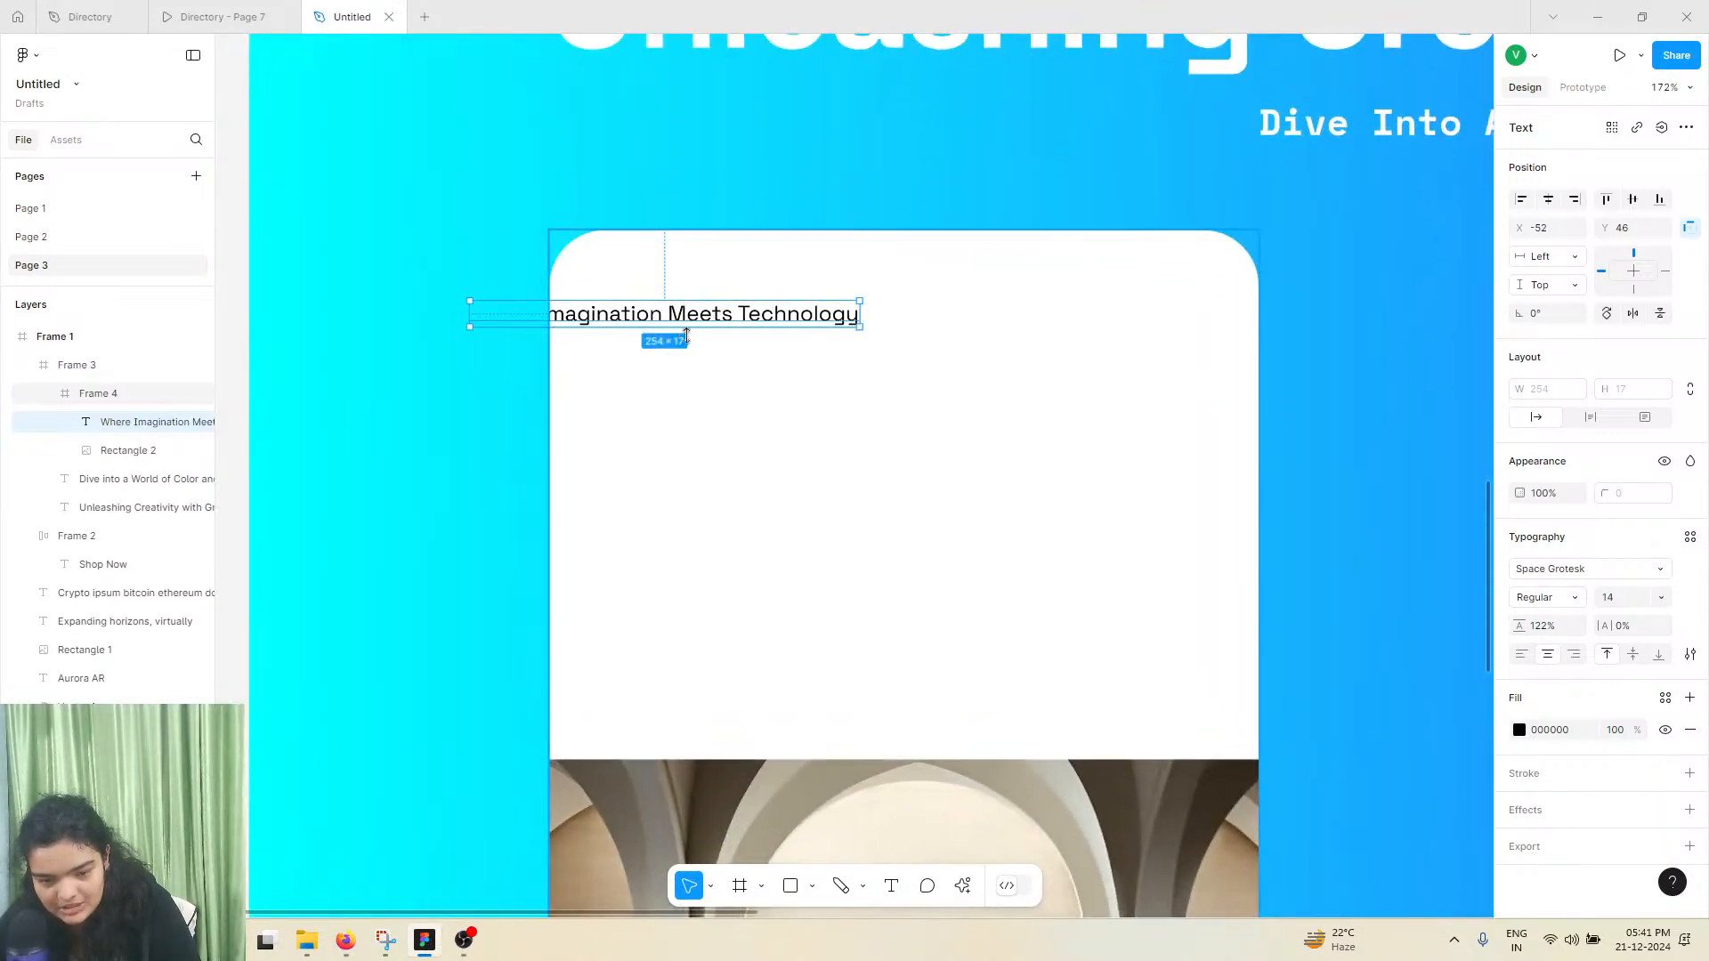
key(Escape)
Move the "Where Imagination Meets Technology" text fully inside the card's upper part and set its font size to 16
drag(820, 330, 870, 323)
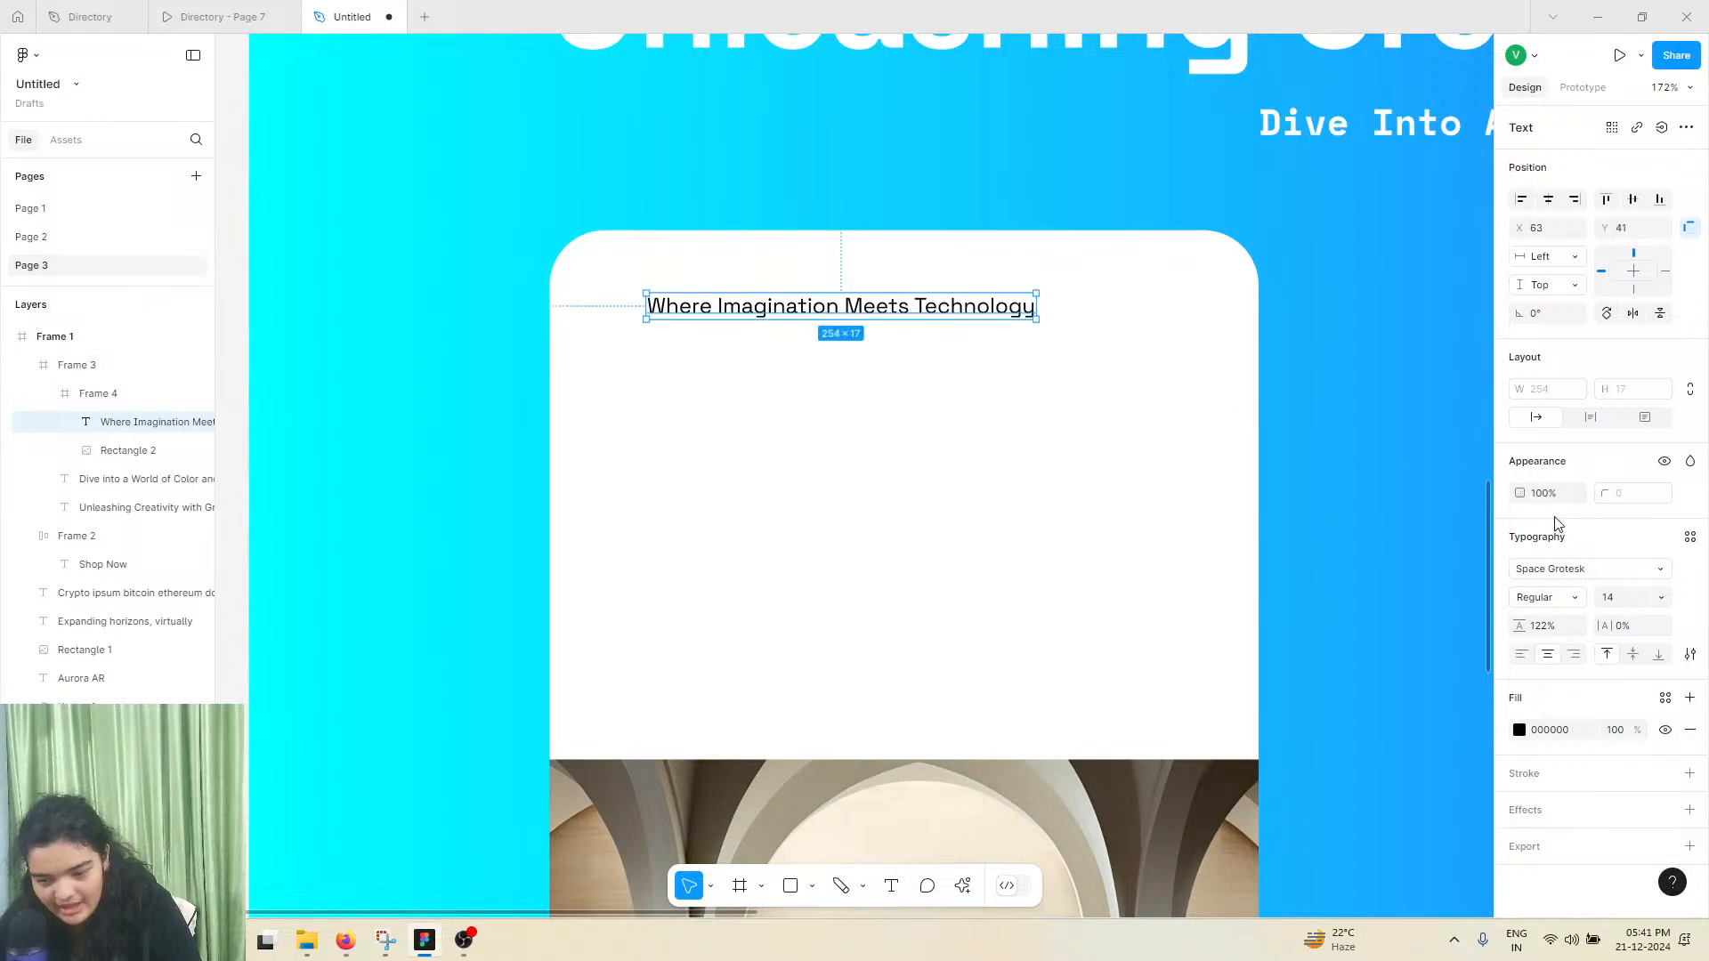
click(1662, 598)
click(1655, 639)
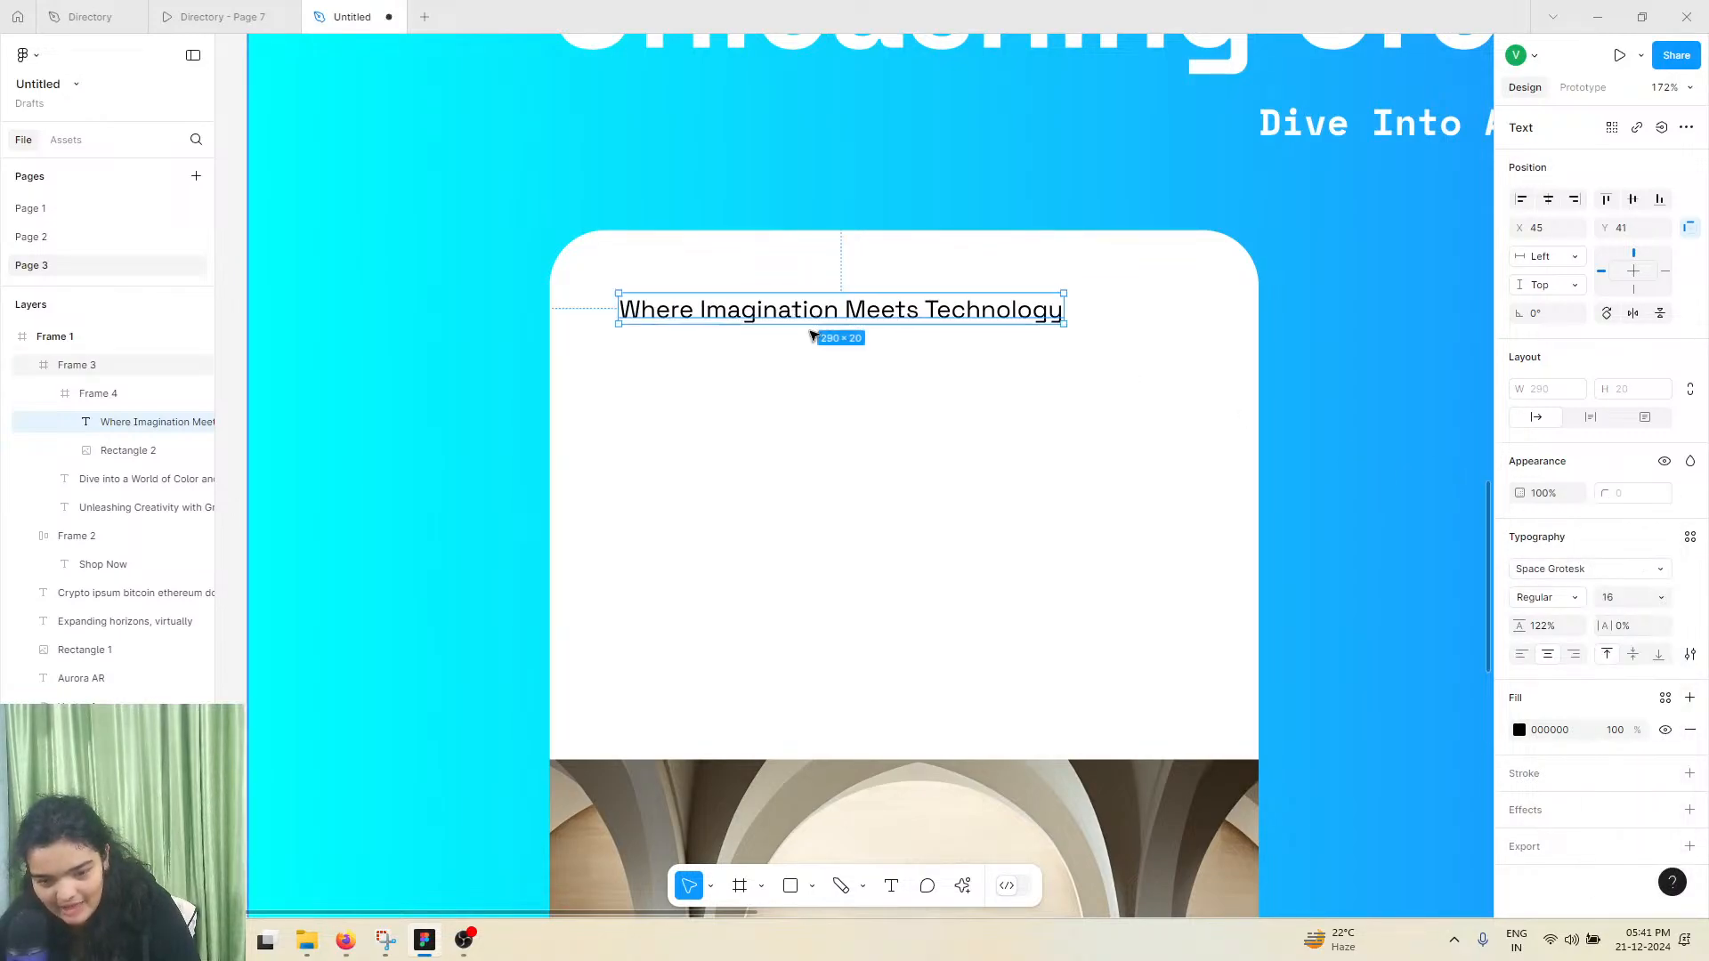
Check the reference, then duplicate the card's subheading and place the copy below it at X 43, Y 88
click(216, 16)
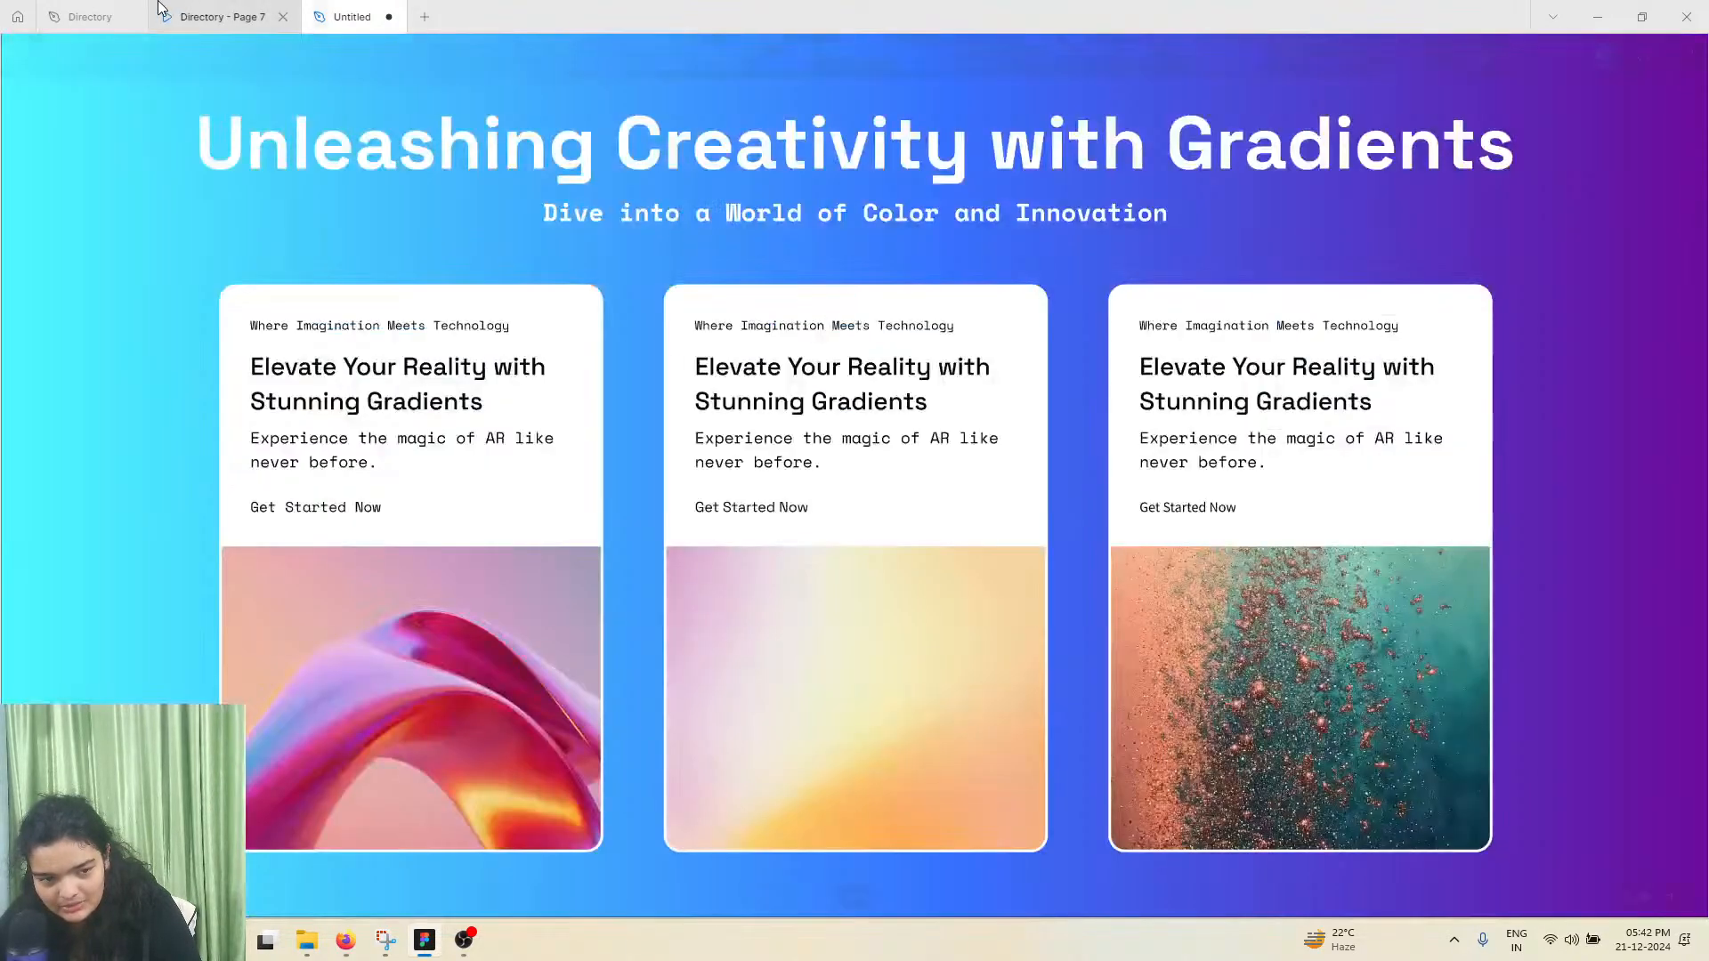
click(129, 8)
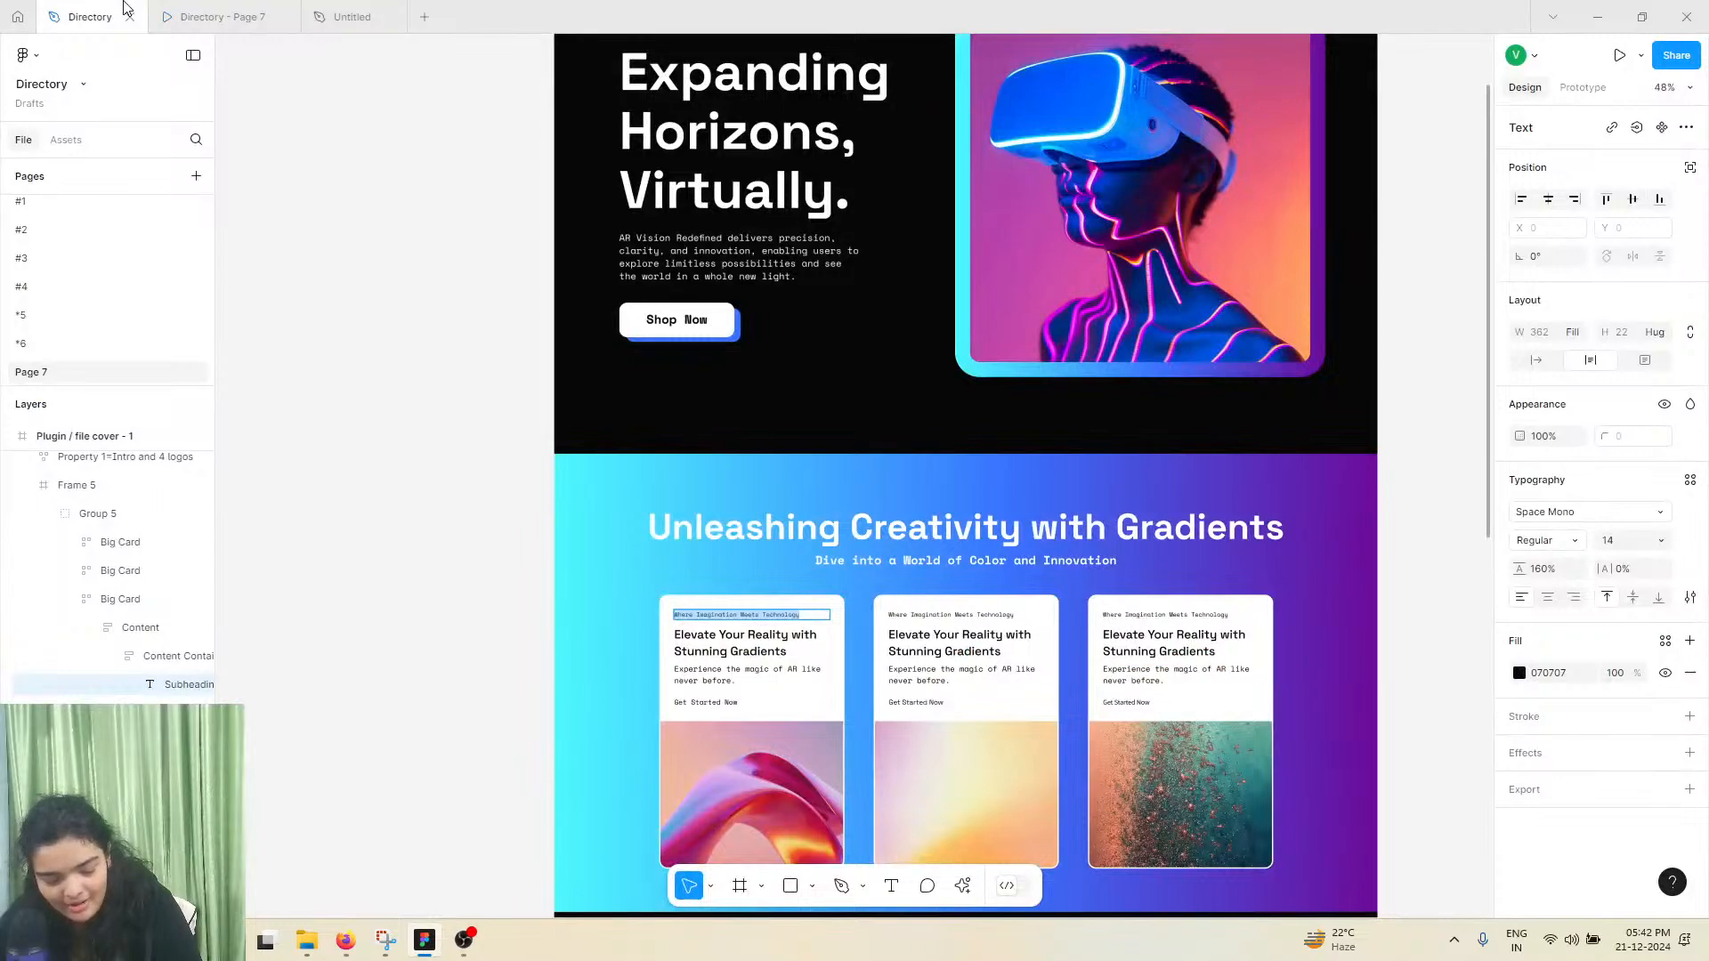
click(358, 11)
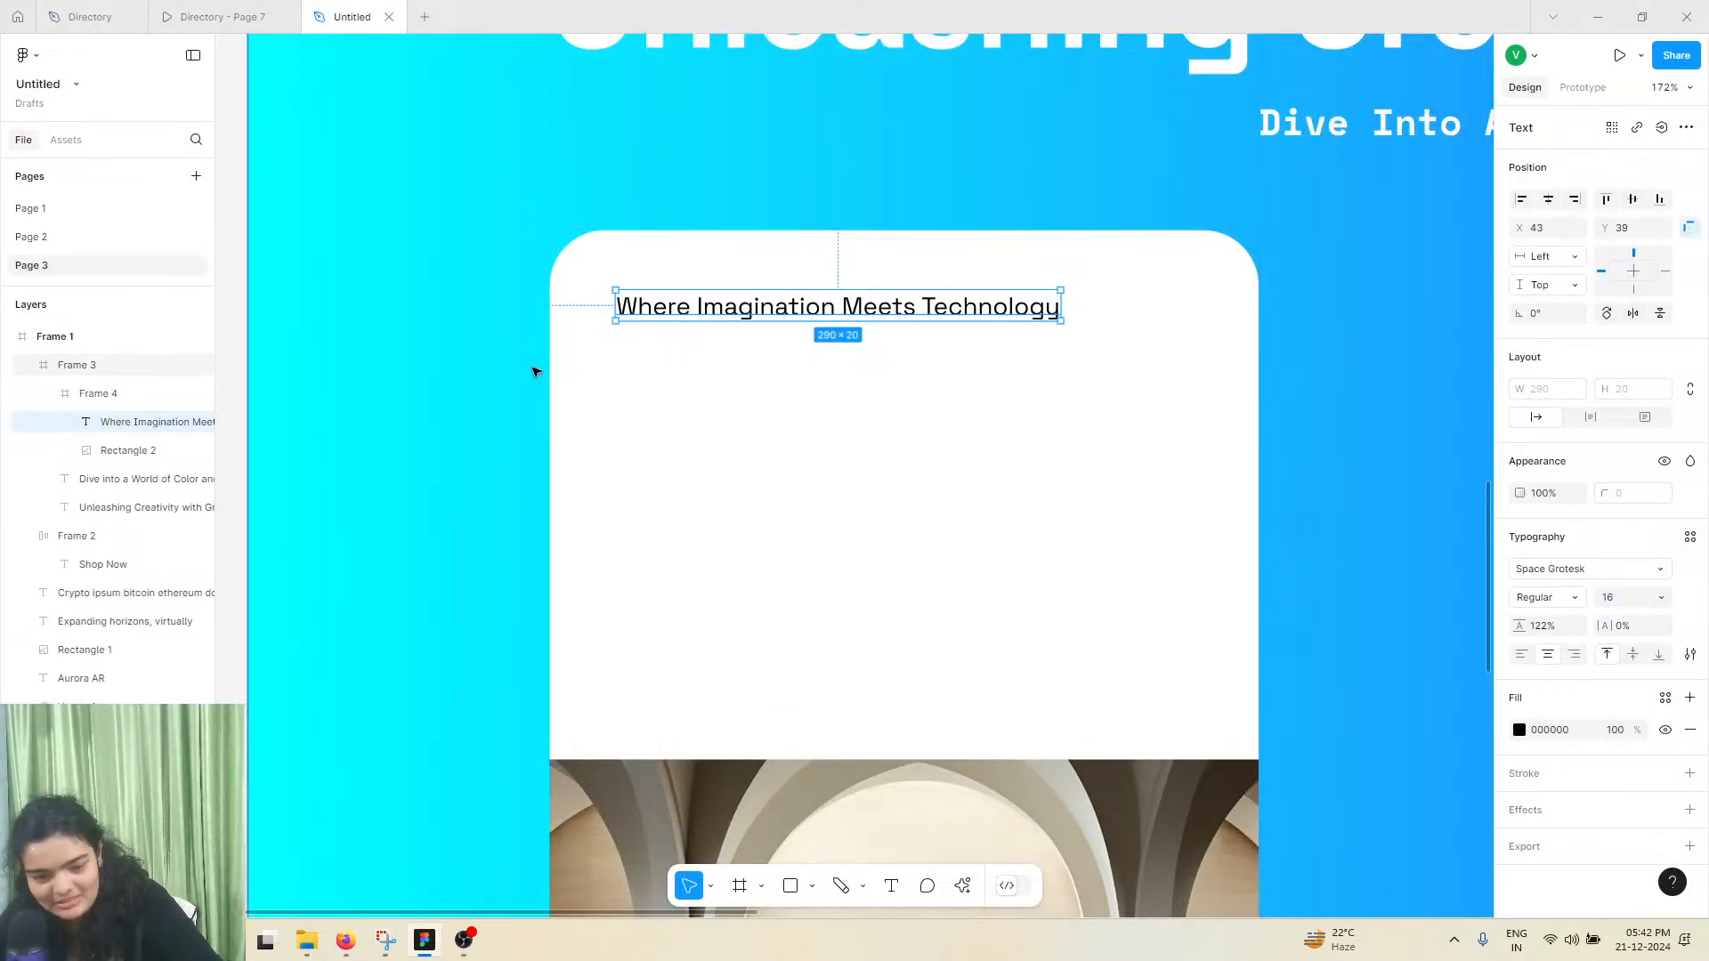
key(ctrl+d)
drag(692, 304, 690, 372)
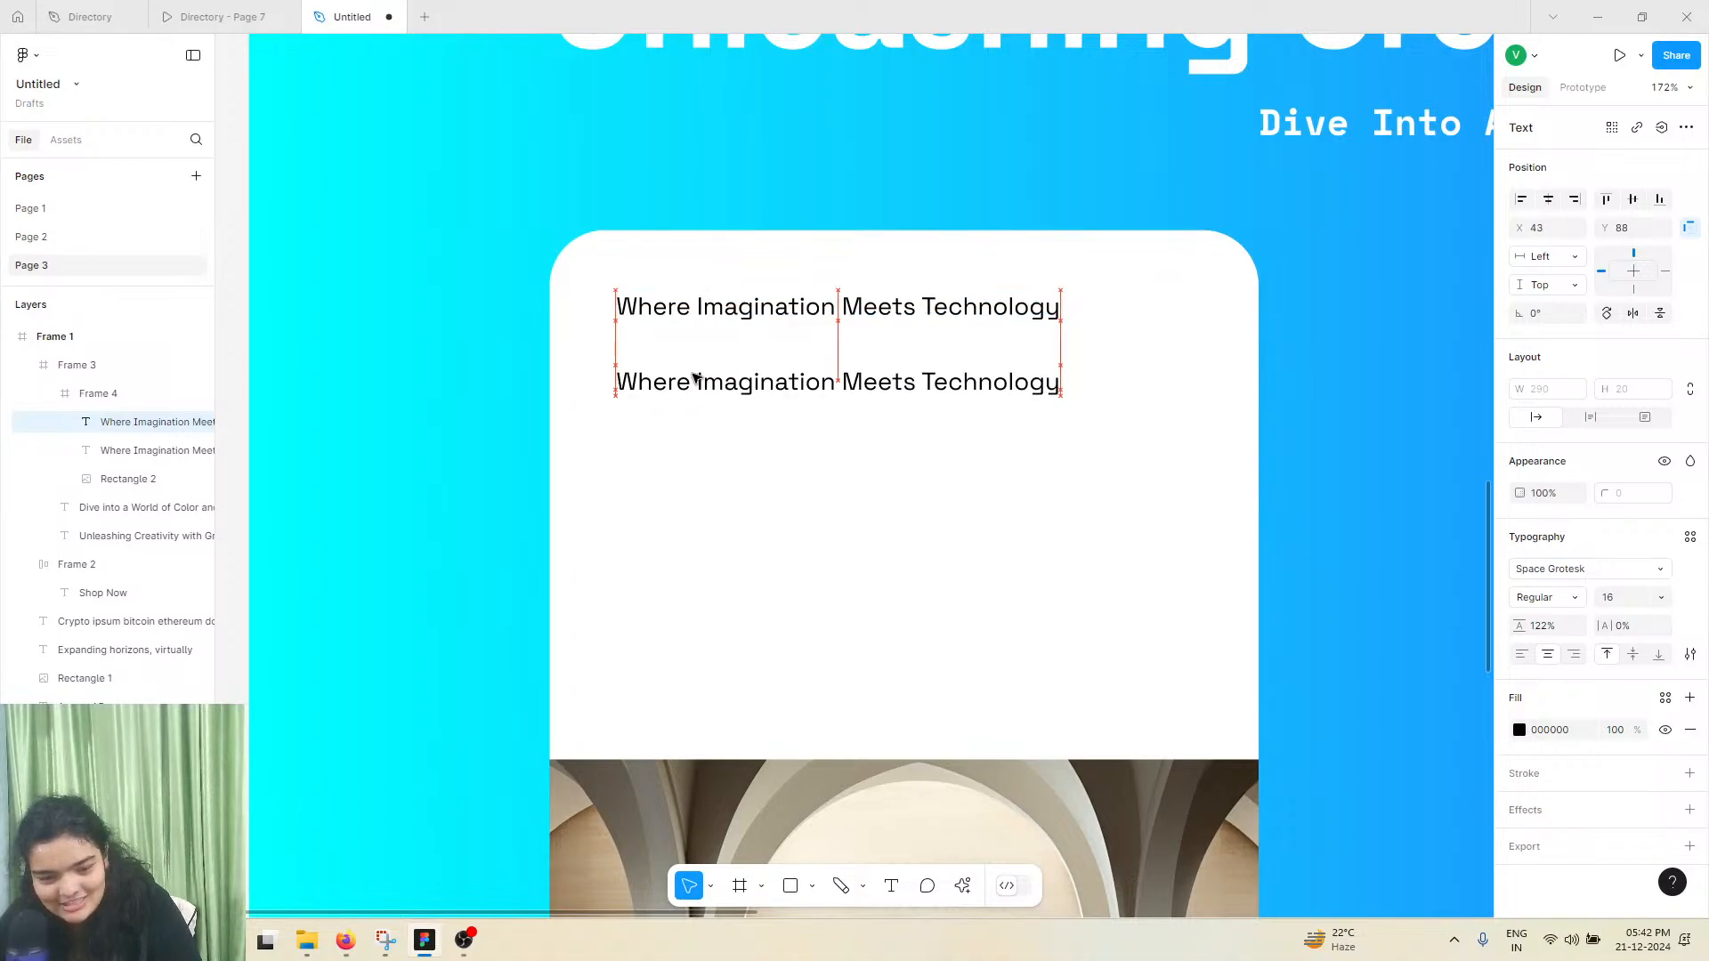
Examine the typography of the subheading, heading, description and "Get Started Now" texts in the Directory file's first reference card
click(104, 8)
double_click(727, 647)
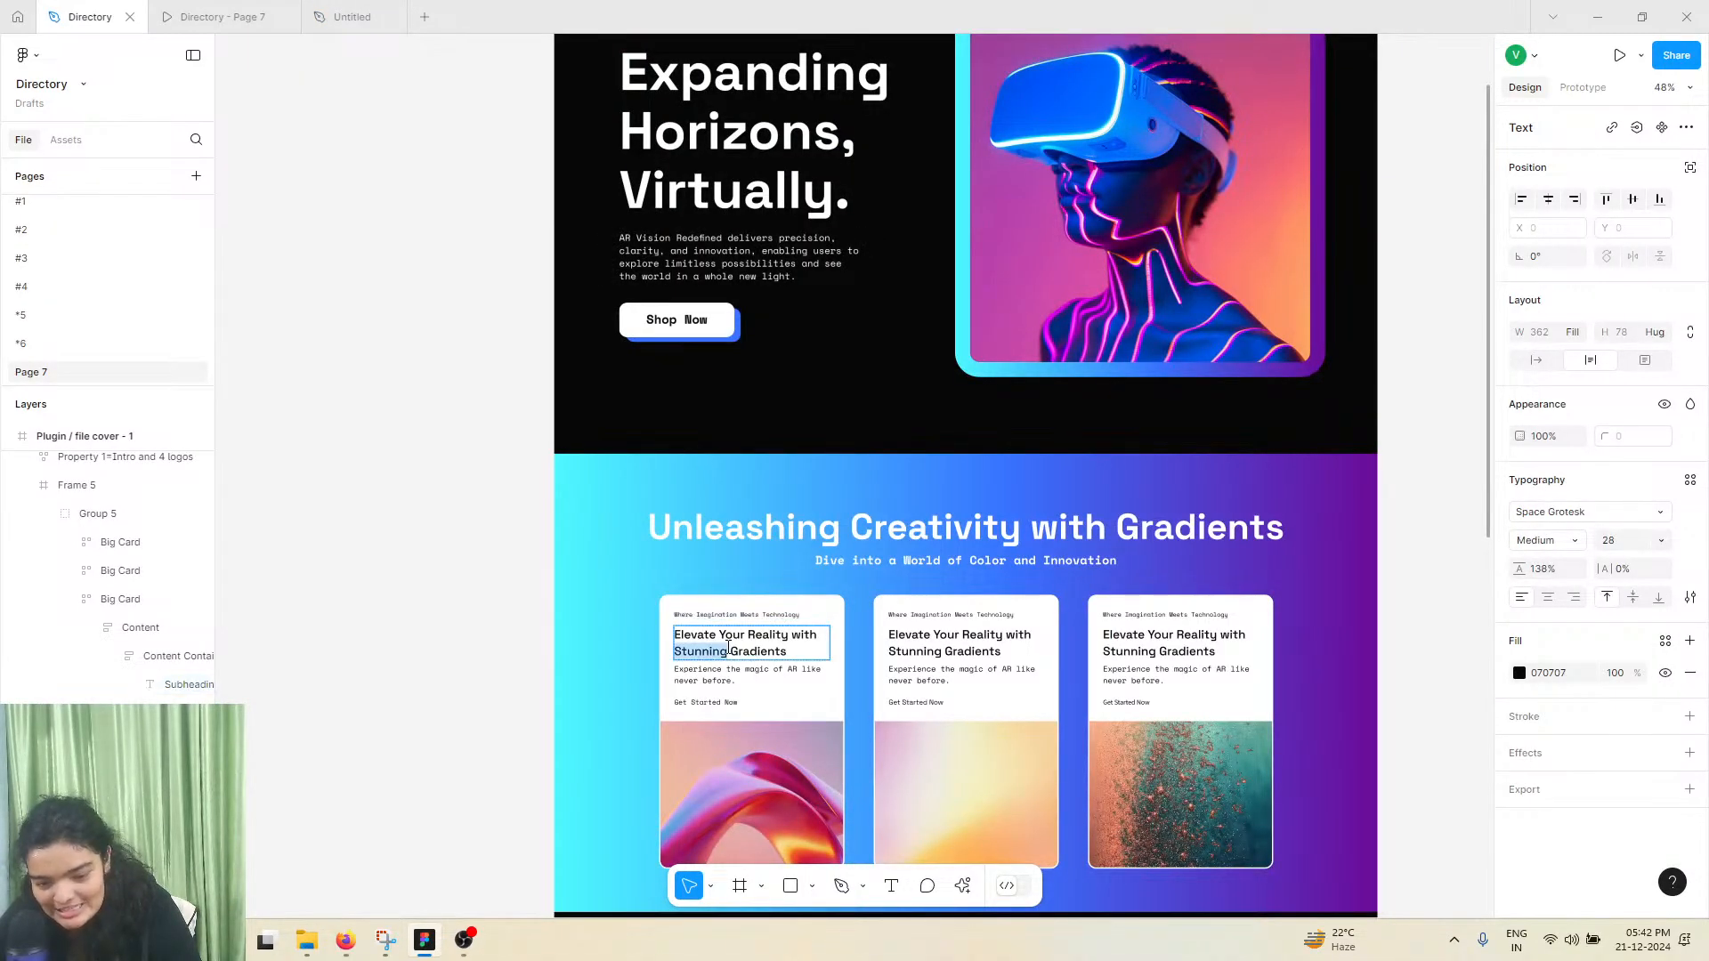
scroll(787, 591, down, 2)
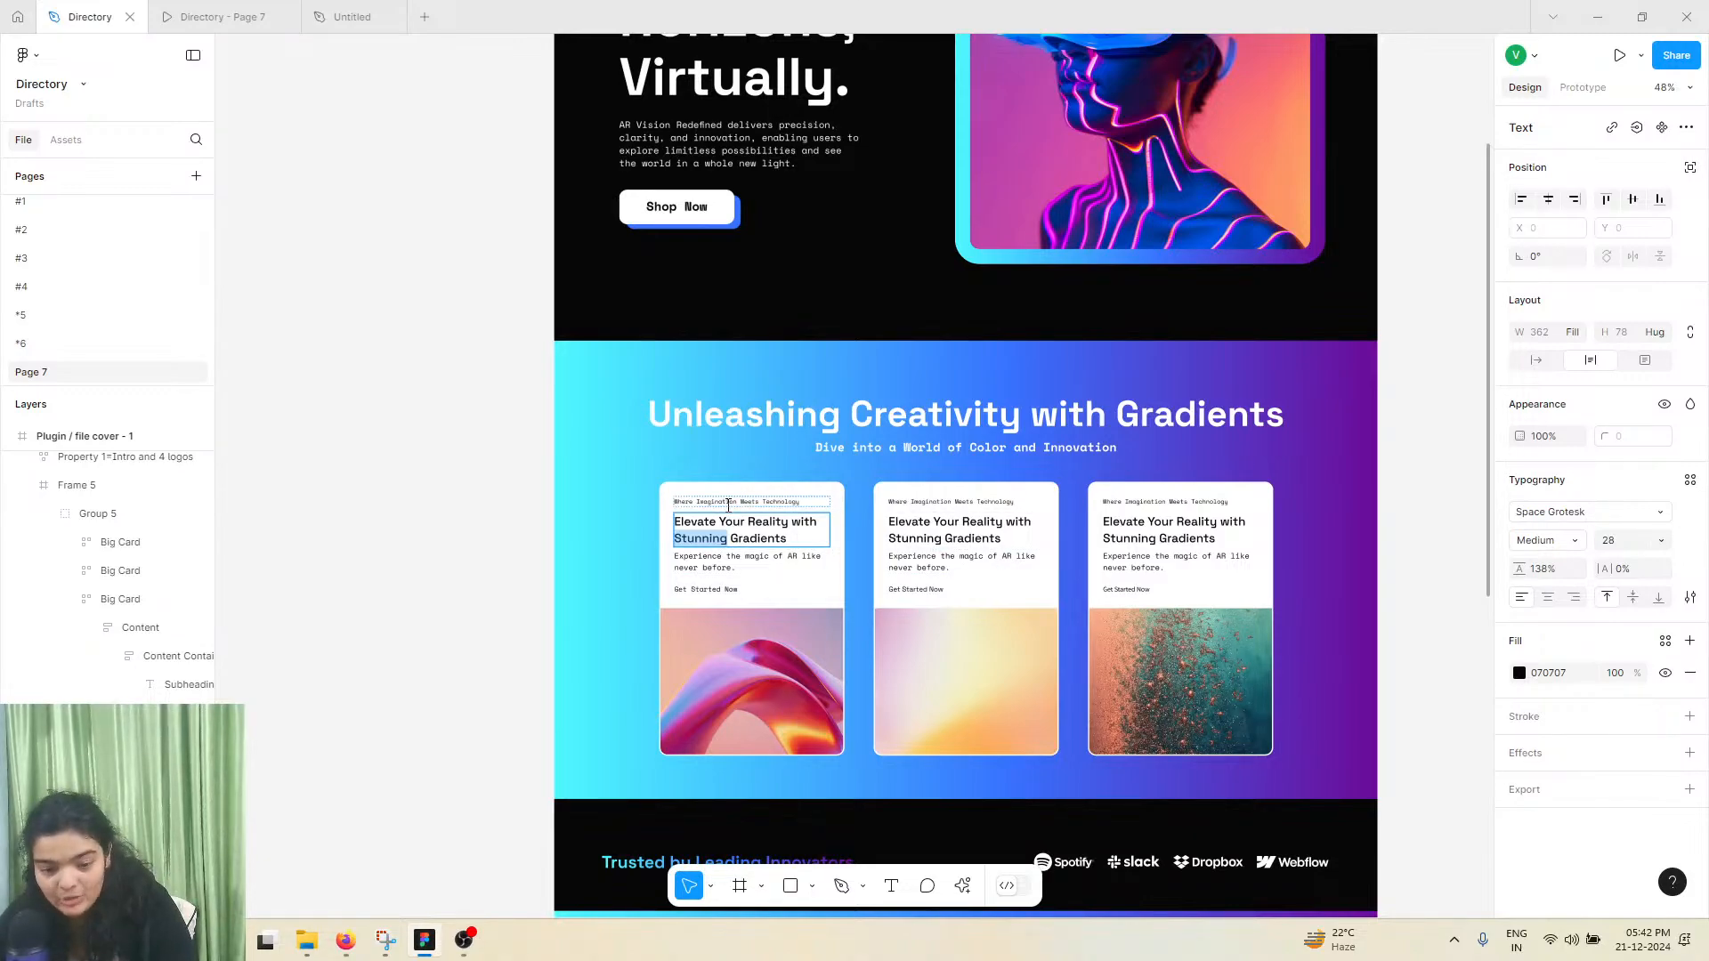
scroll(728, 505, up, 8)
scroll(728, 505, down, 1)
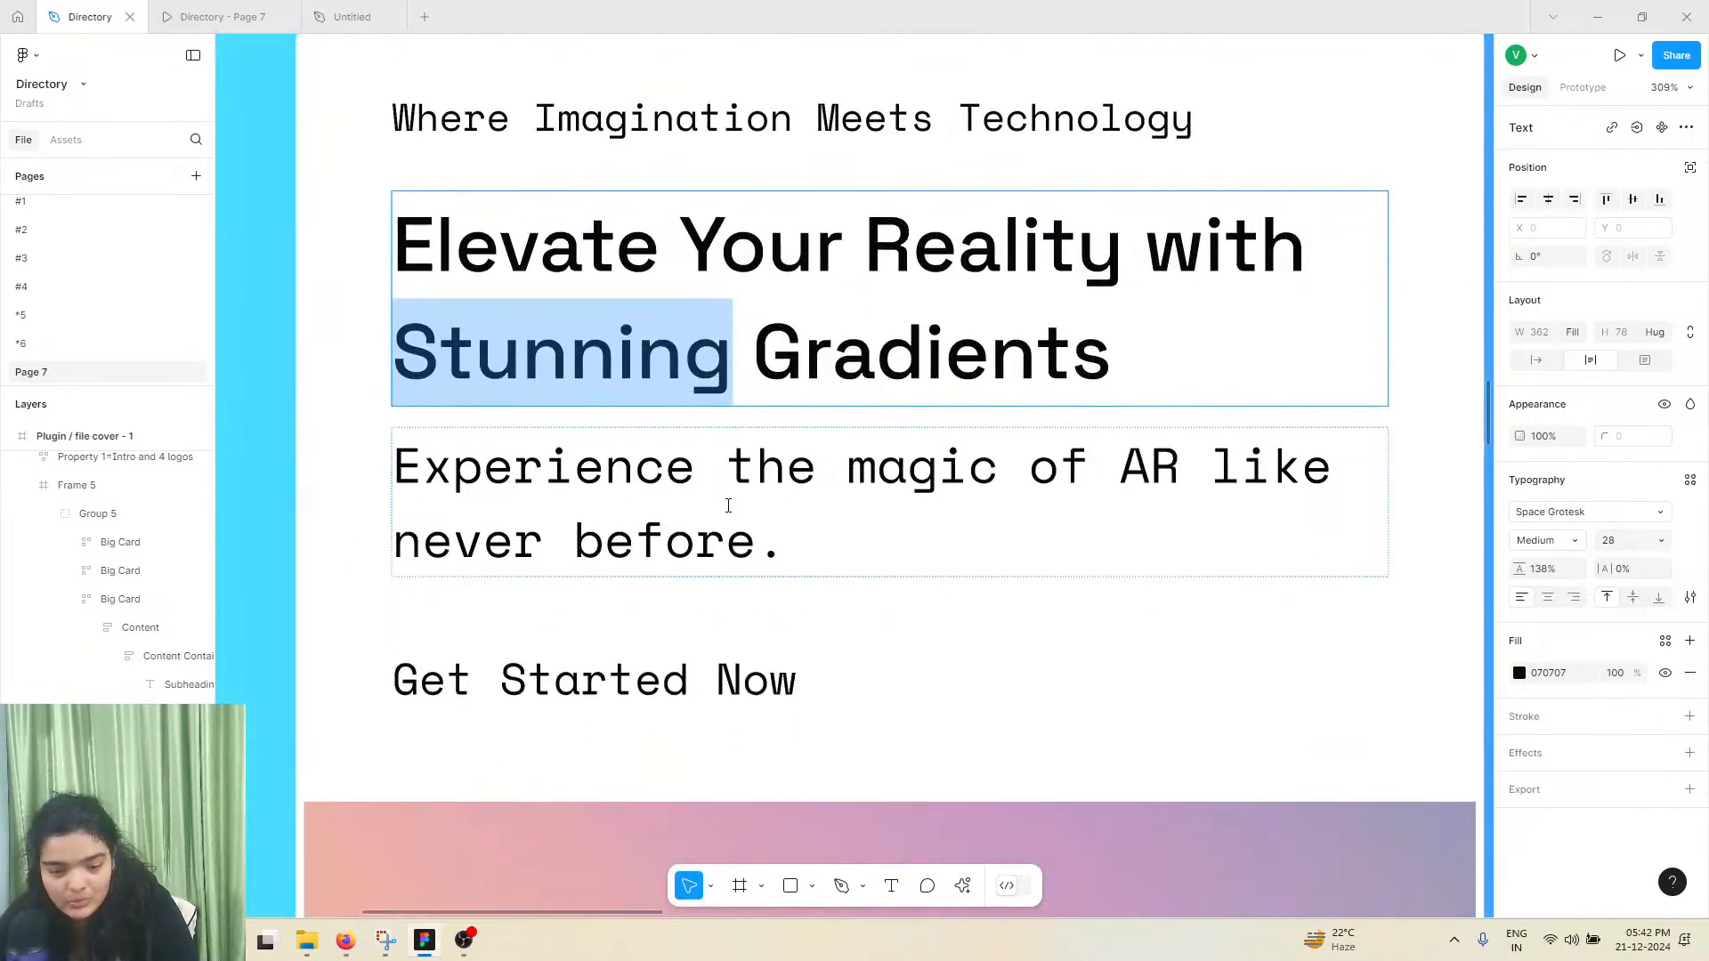
scroll(728, 504, up, 1)
click(685, 185)
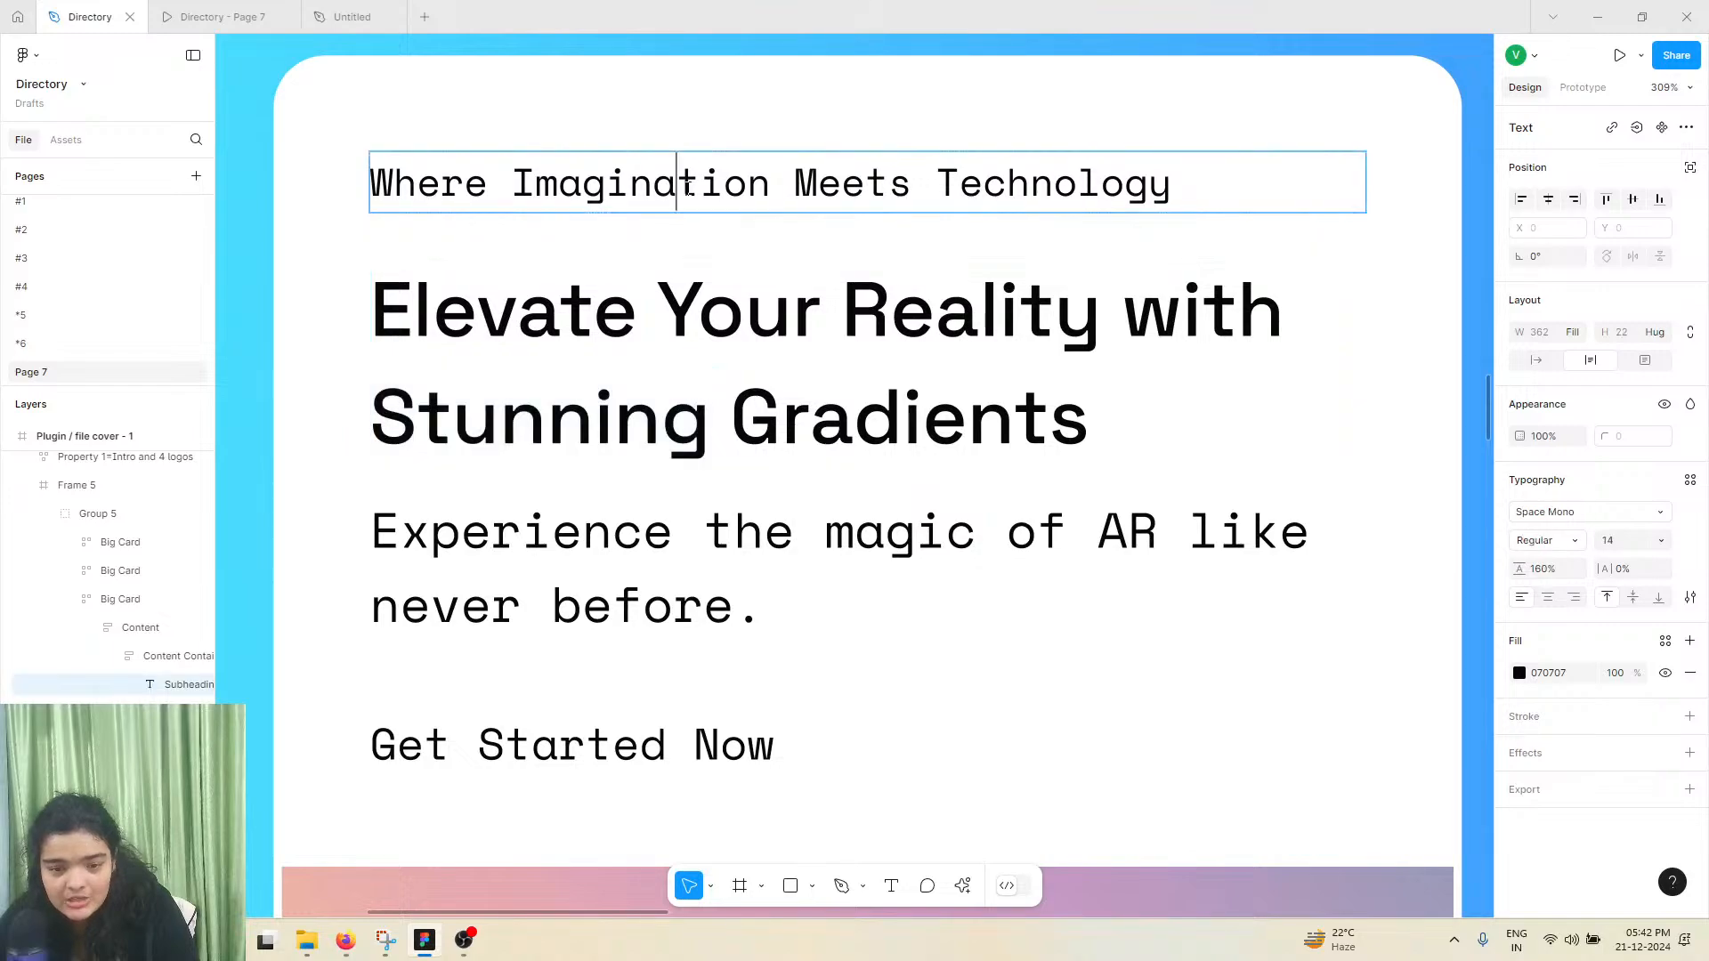
click(643, 530)
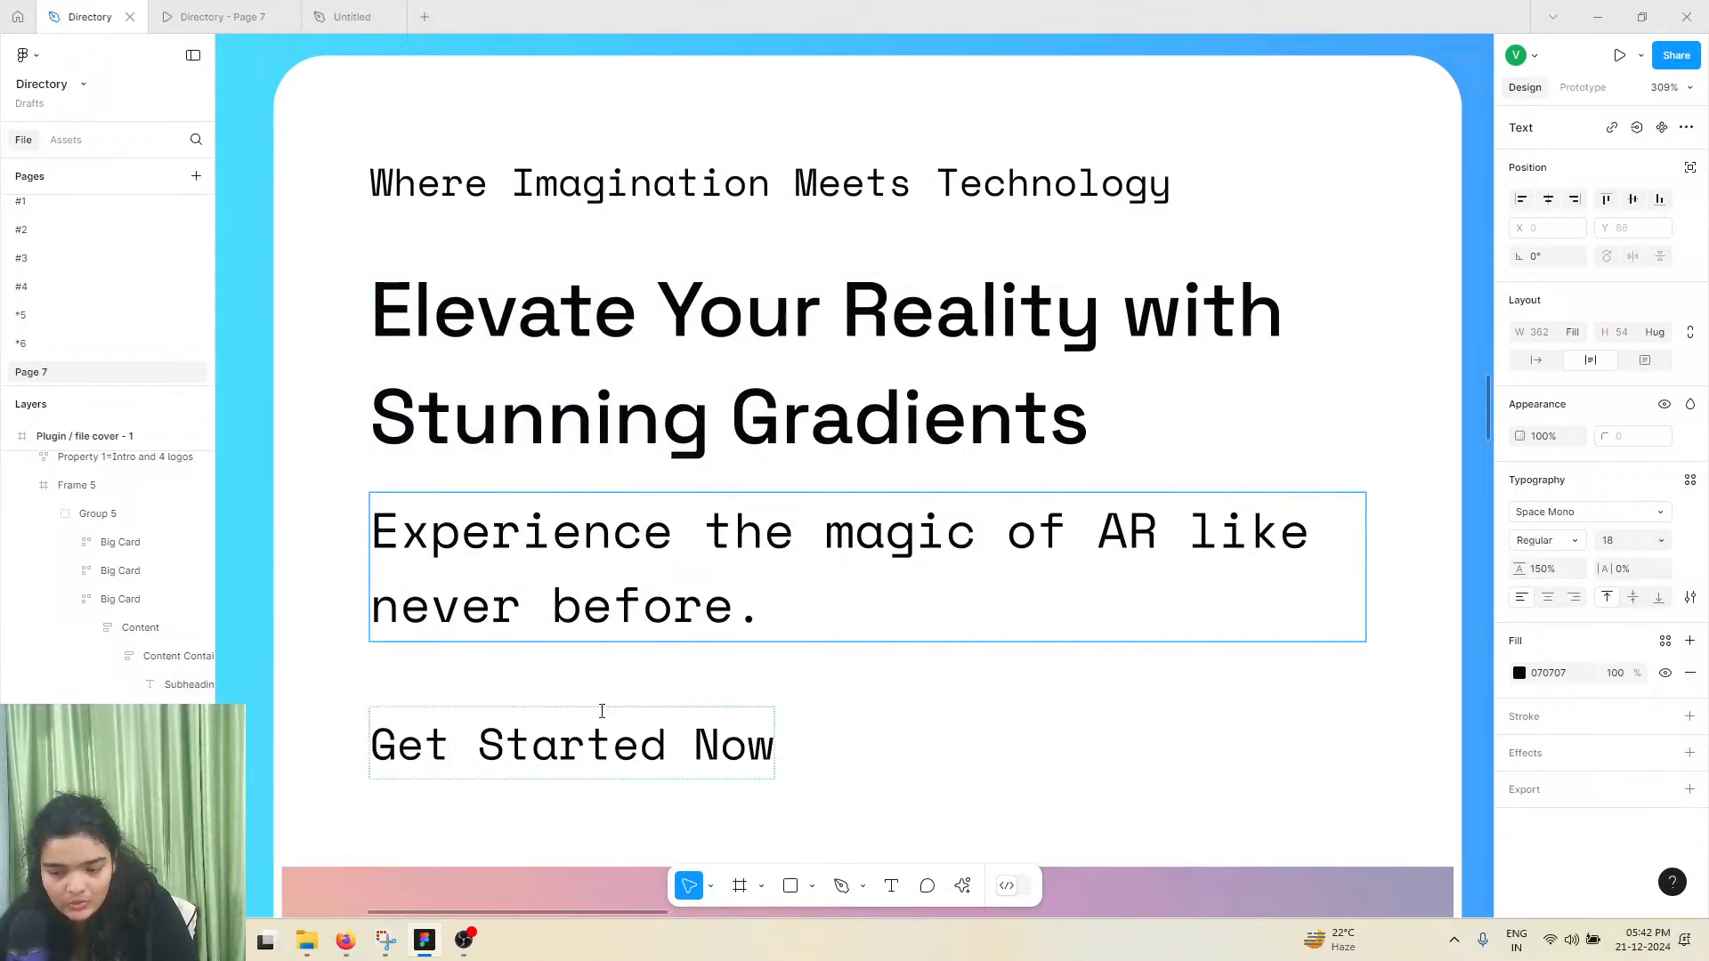
click(584, 745)
click(625, 458)
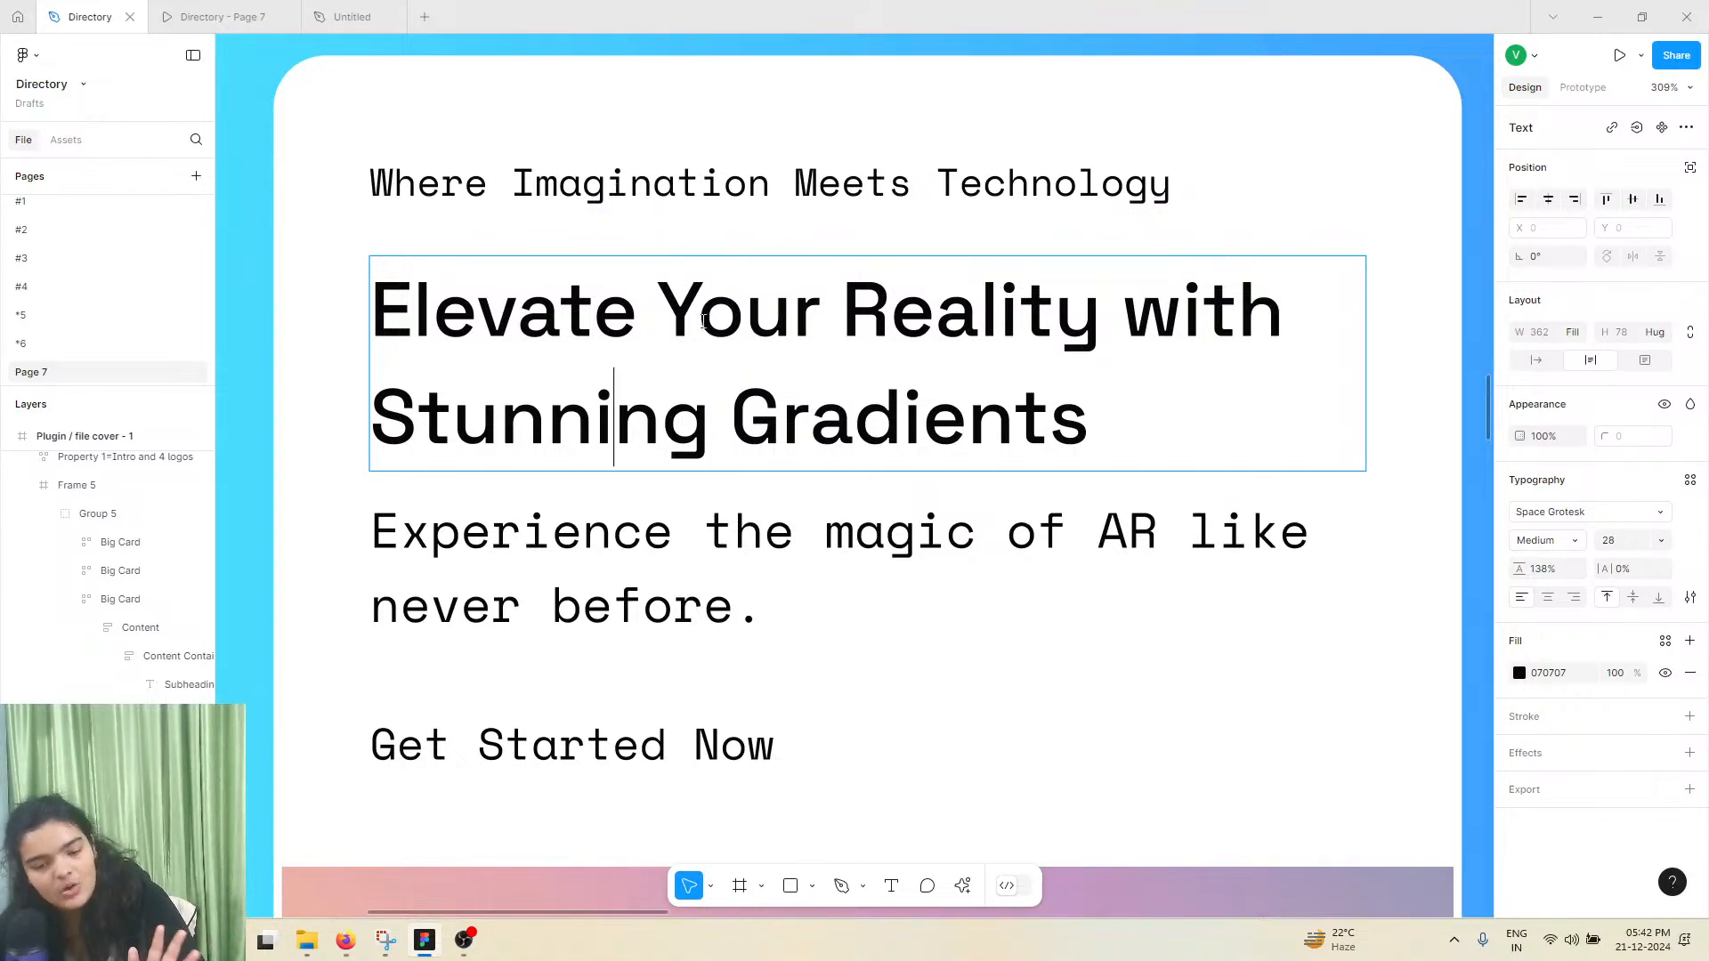
key(ctrl+a)
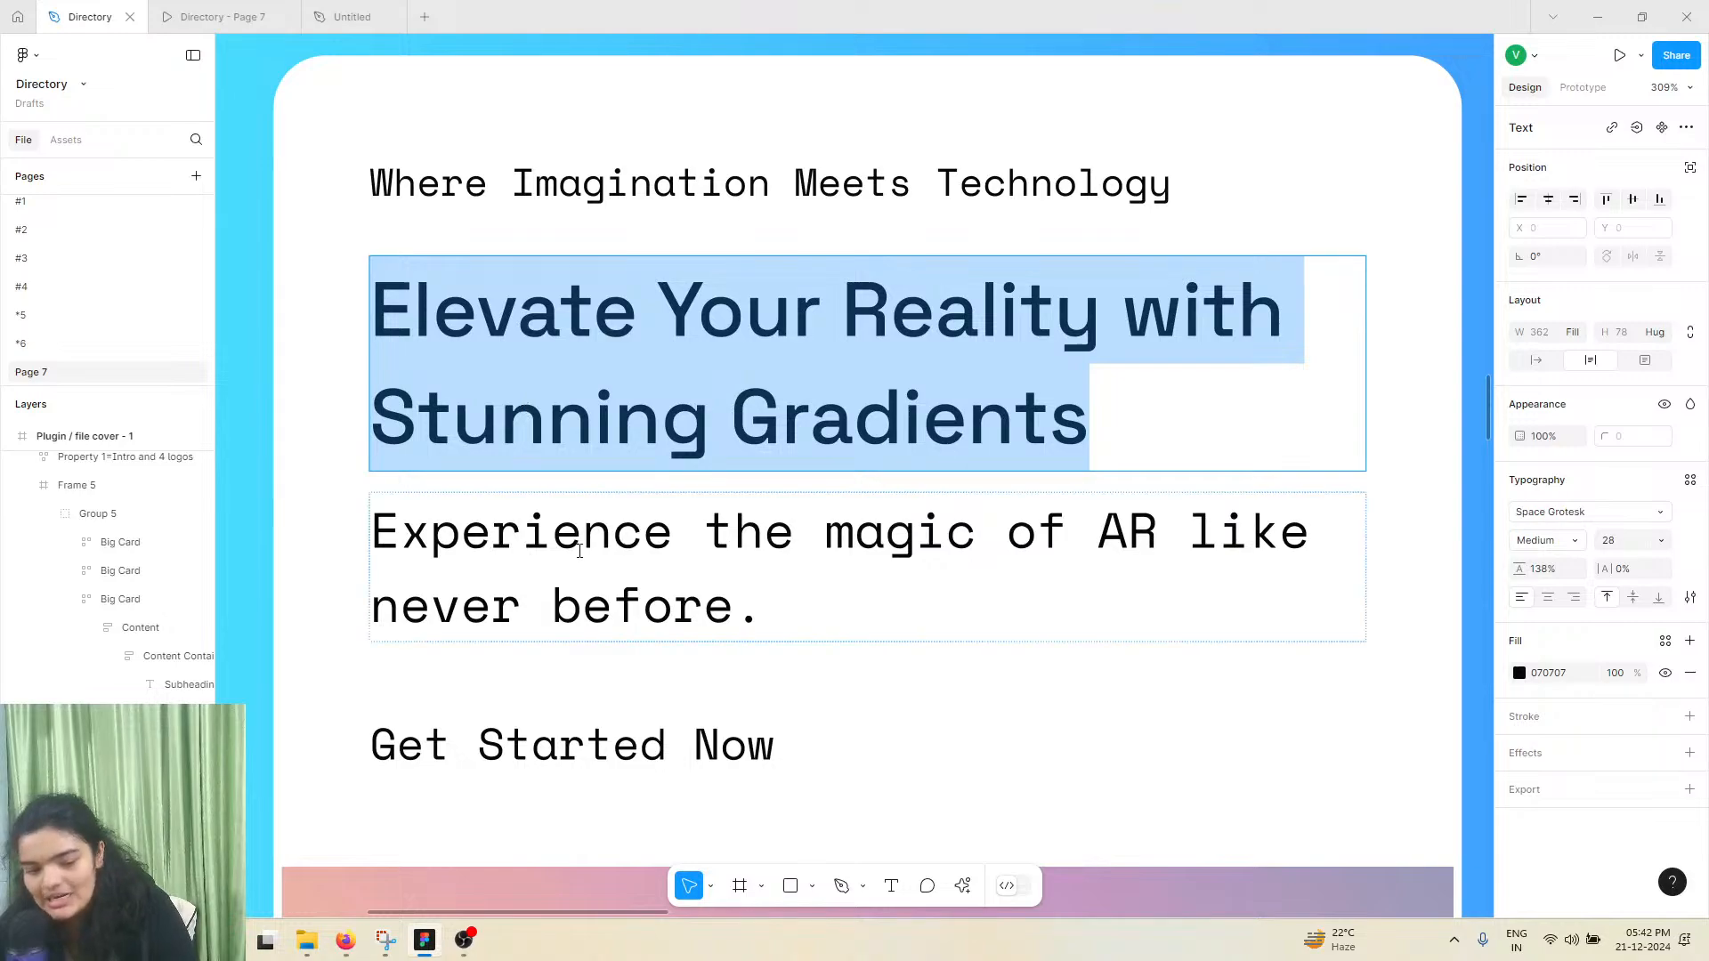
click(463, 730)
click(500, 361)
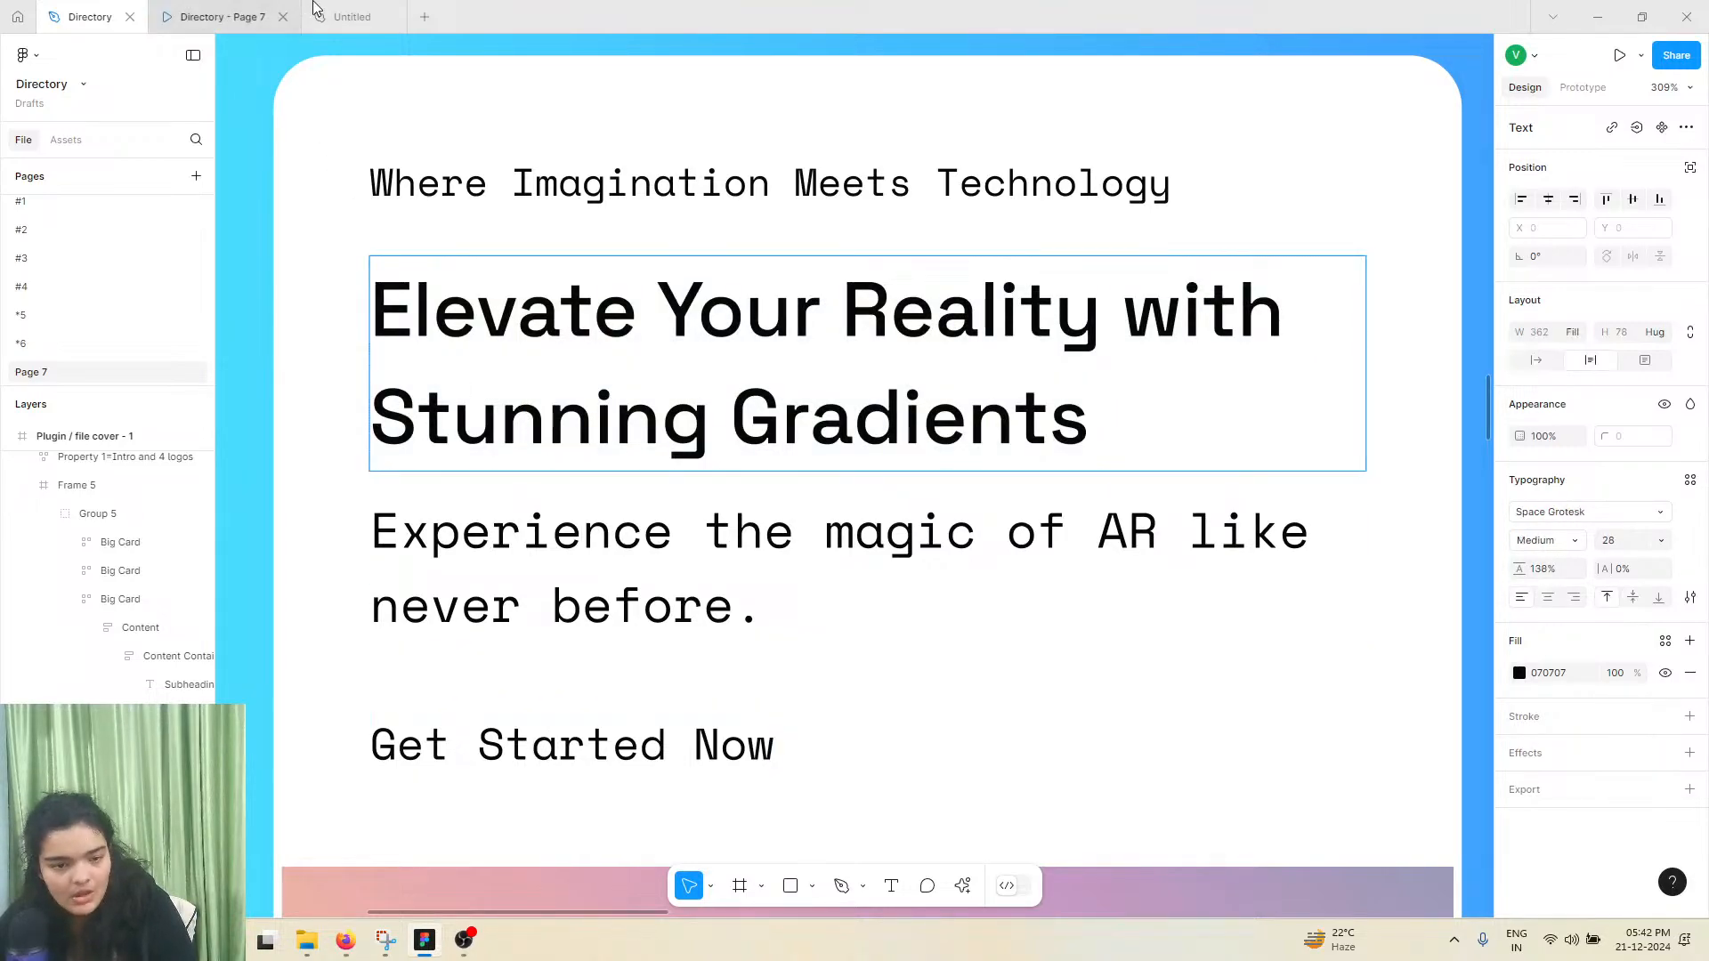
Copy the heading "Elevate Your Reality with Stunning Gradients" from the first reference card in the Directory file
click(351, 16)
double_click(671, 378)
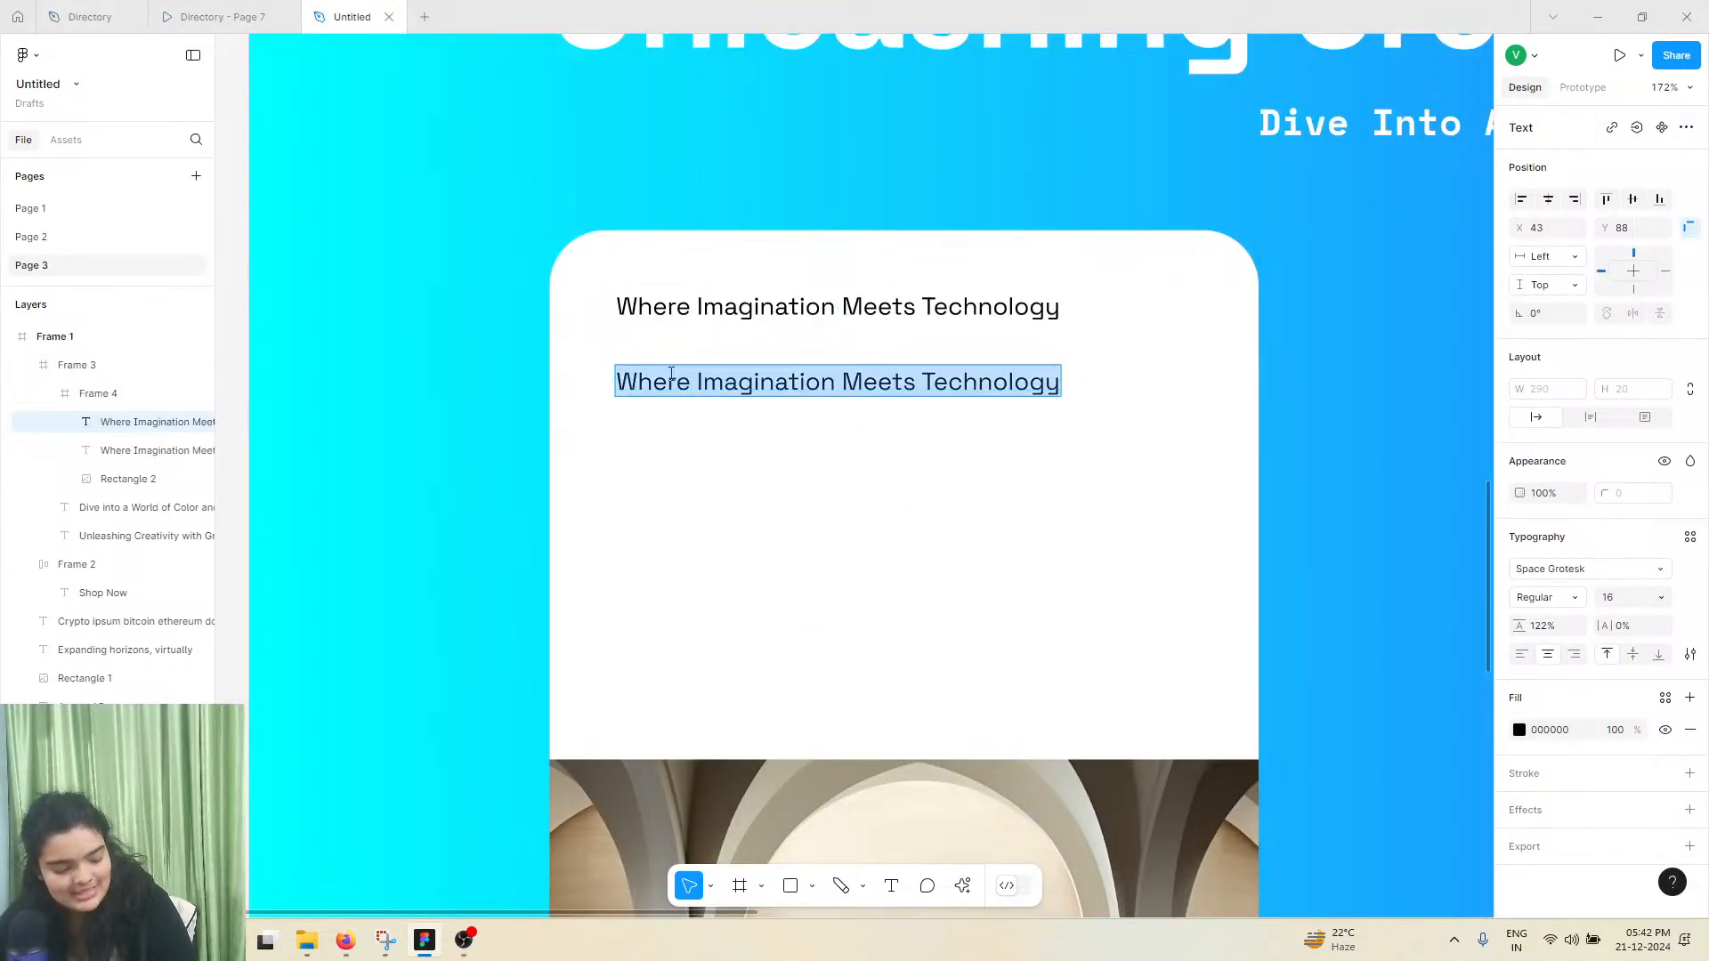
click(142, 16)
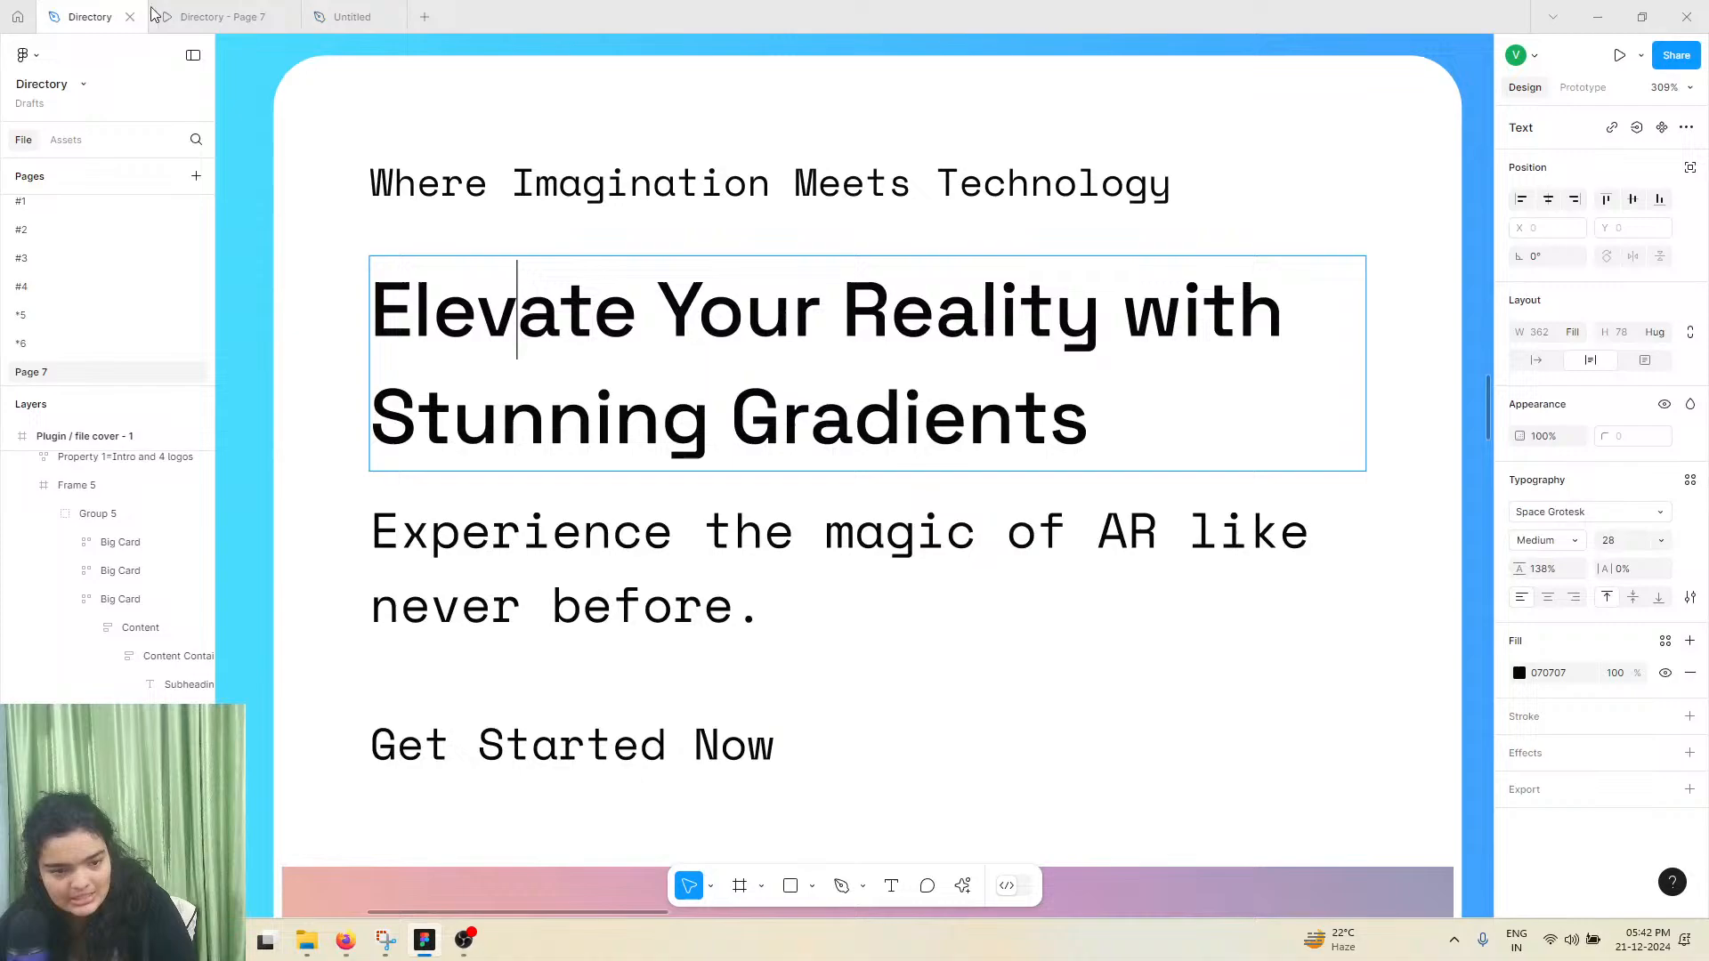
double_click(687, 328)
right_click(717, 355)
click(735, 349)
Replace the duplicated text in the Untitled file's card with the copied heading "Elevate Your Reality with Stunning Gradients"
click(351, 16)
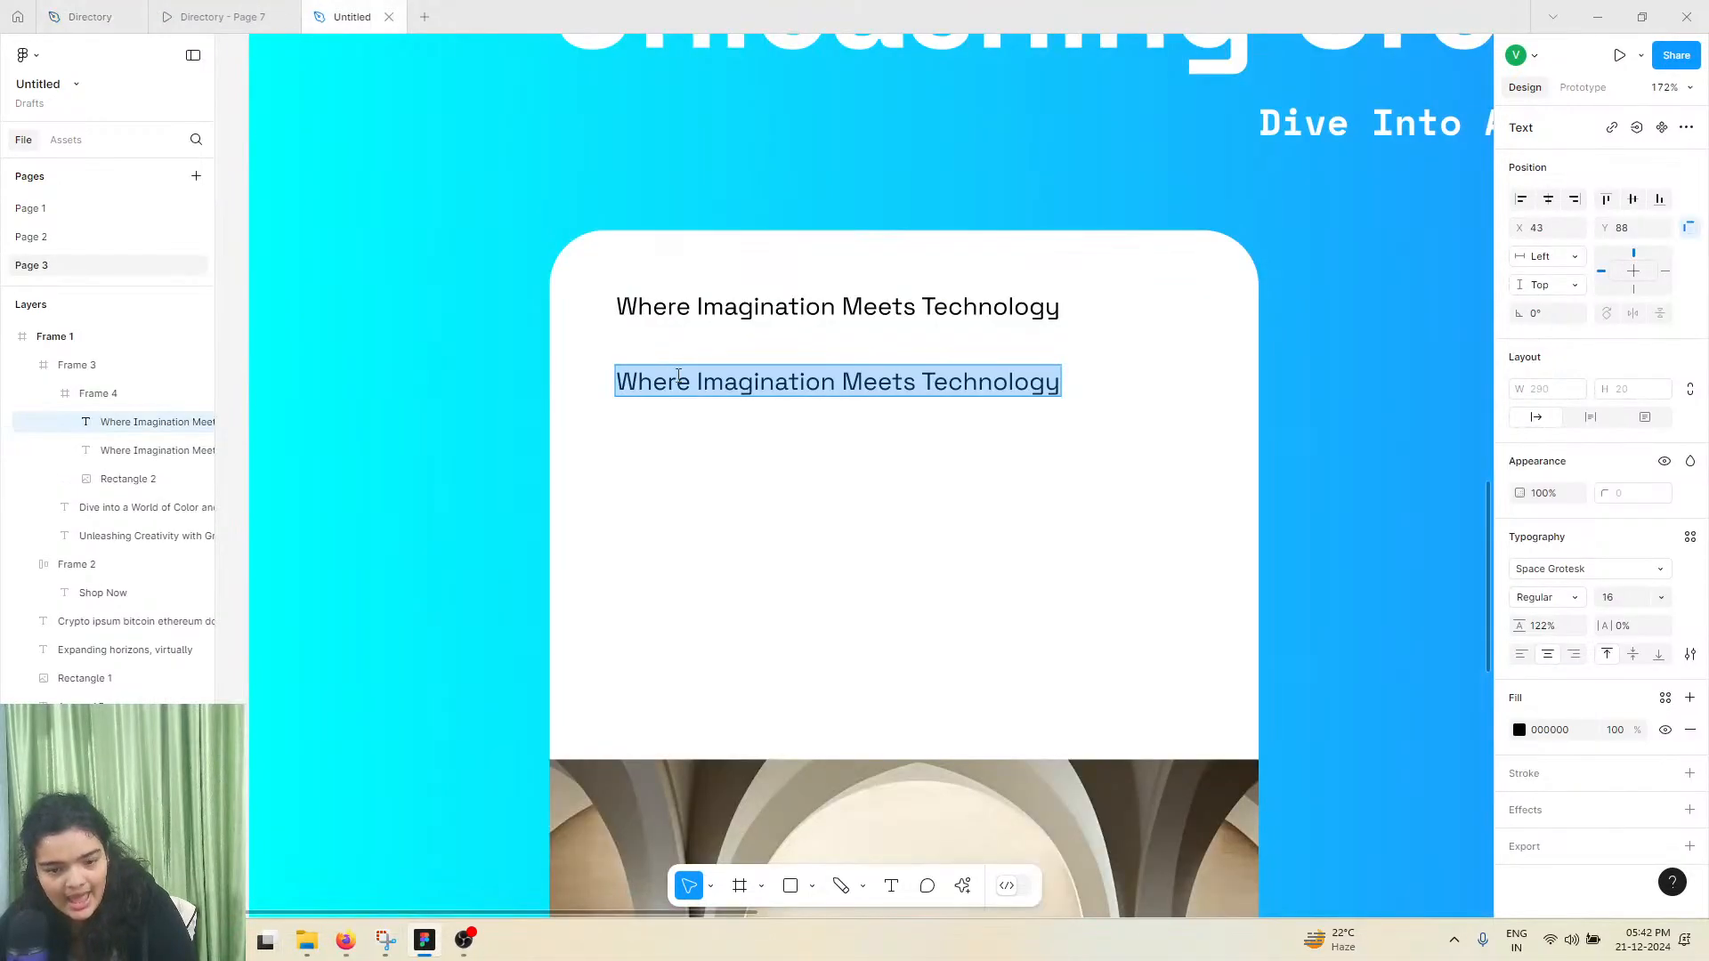
right_click(678, 378)
click(735, 436)
key(Escape)
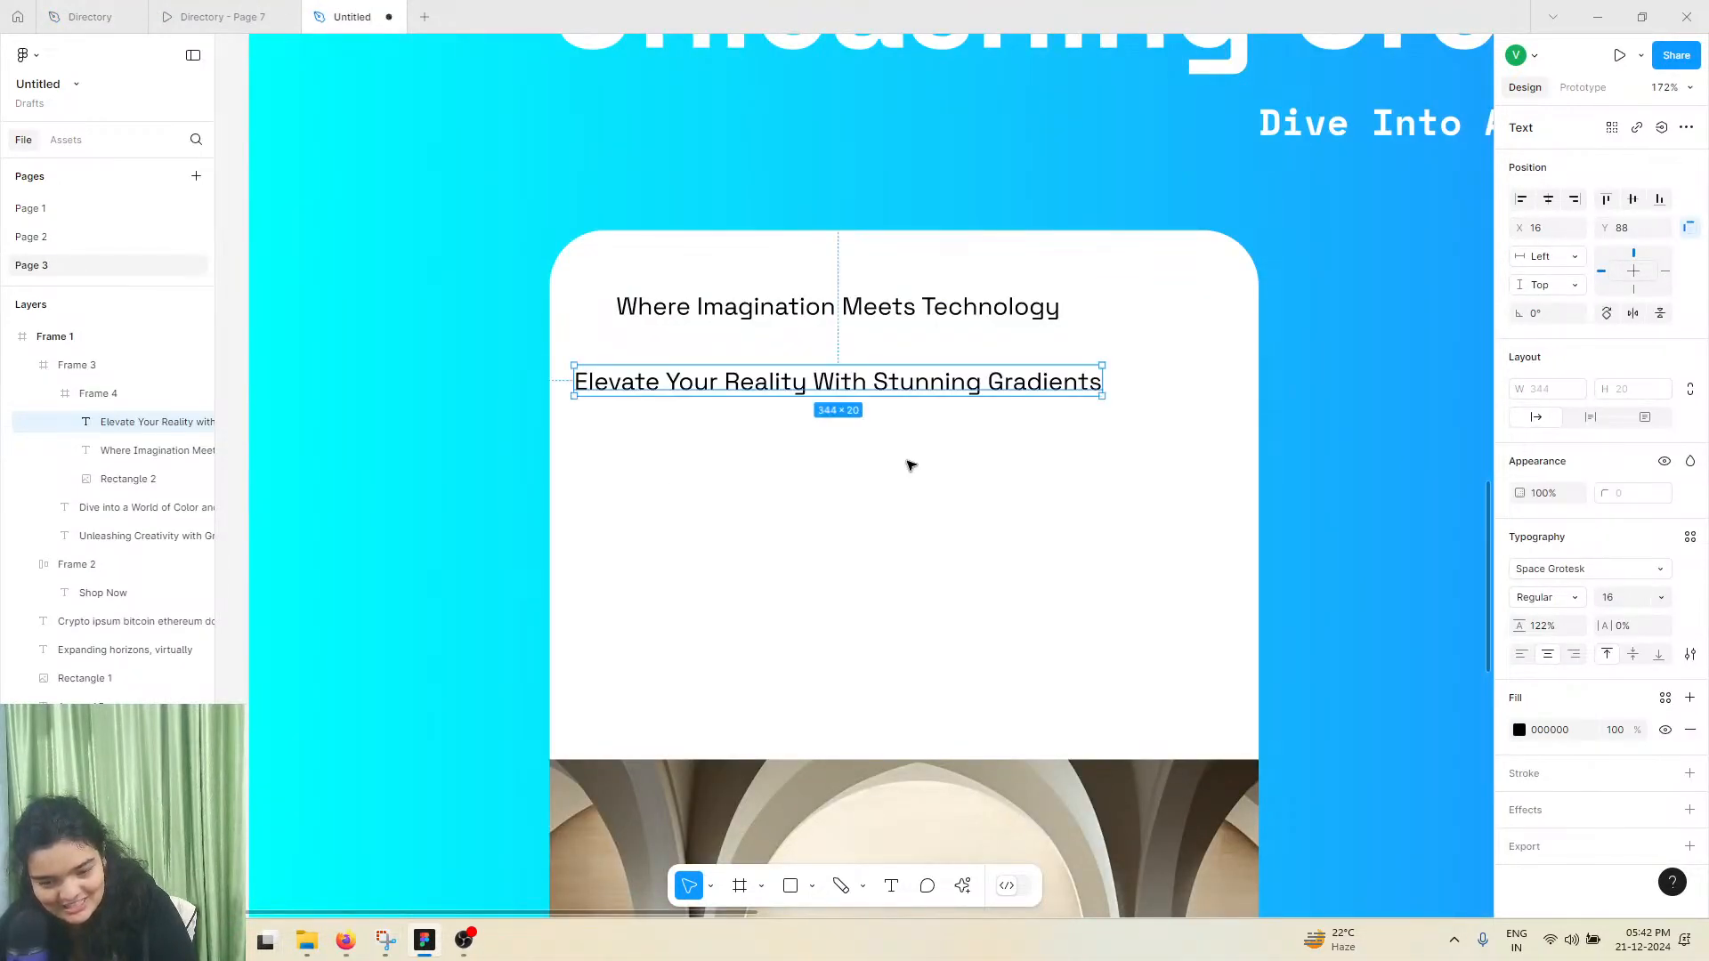
Change the "Where Imagination Meets Technology" text's font to Space Mono and shift it slightly right within the card
click(1566, 569)
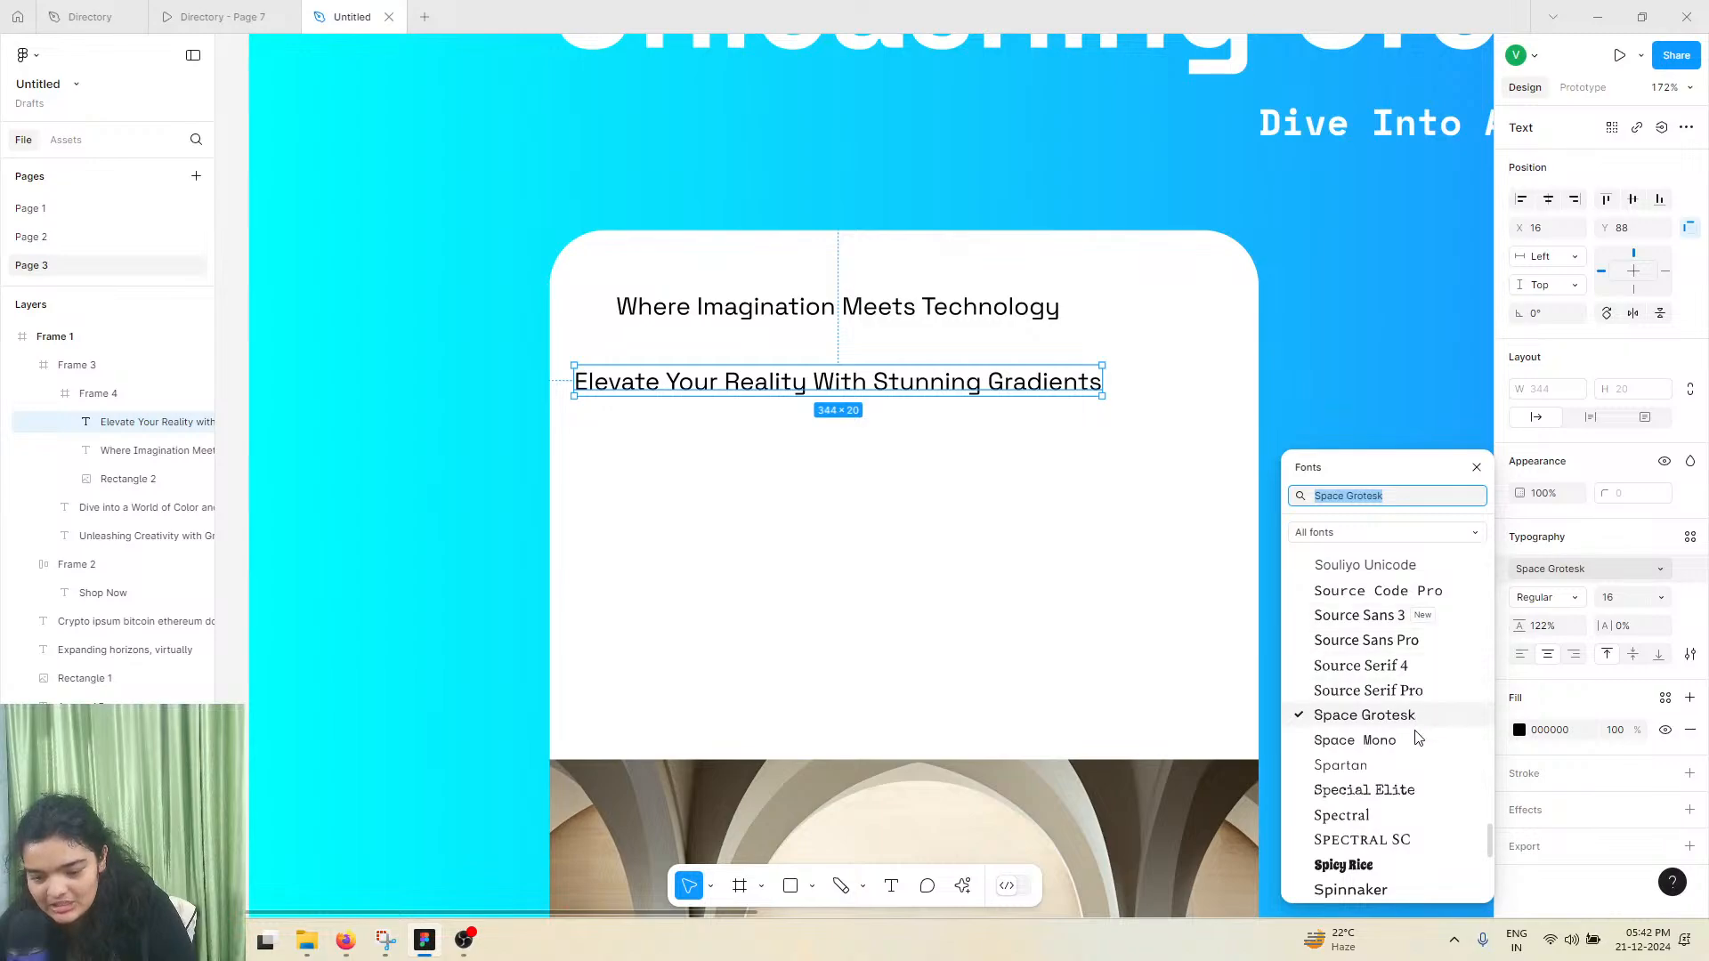
click(998, 307)
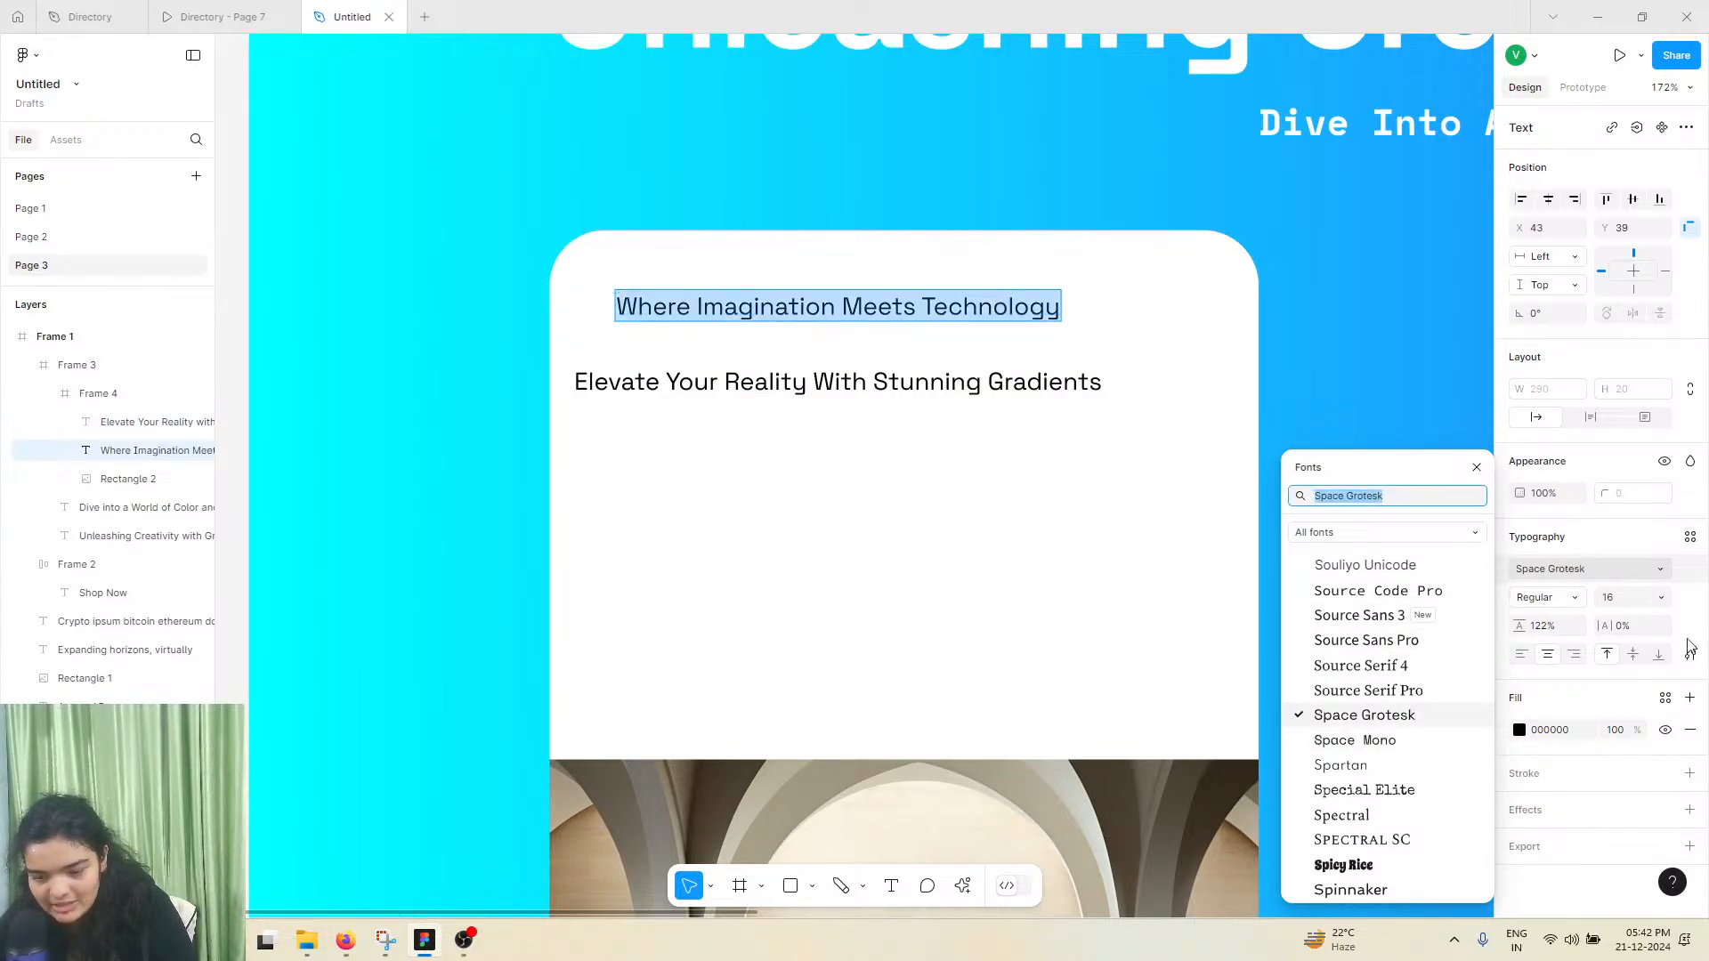
click(1613, 579)
click(1559, 574)
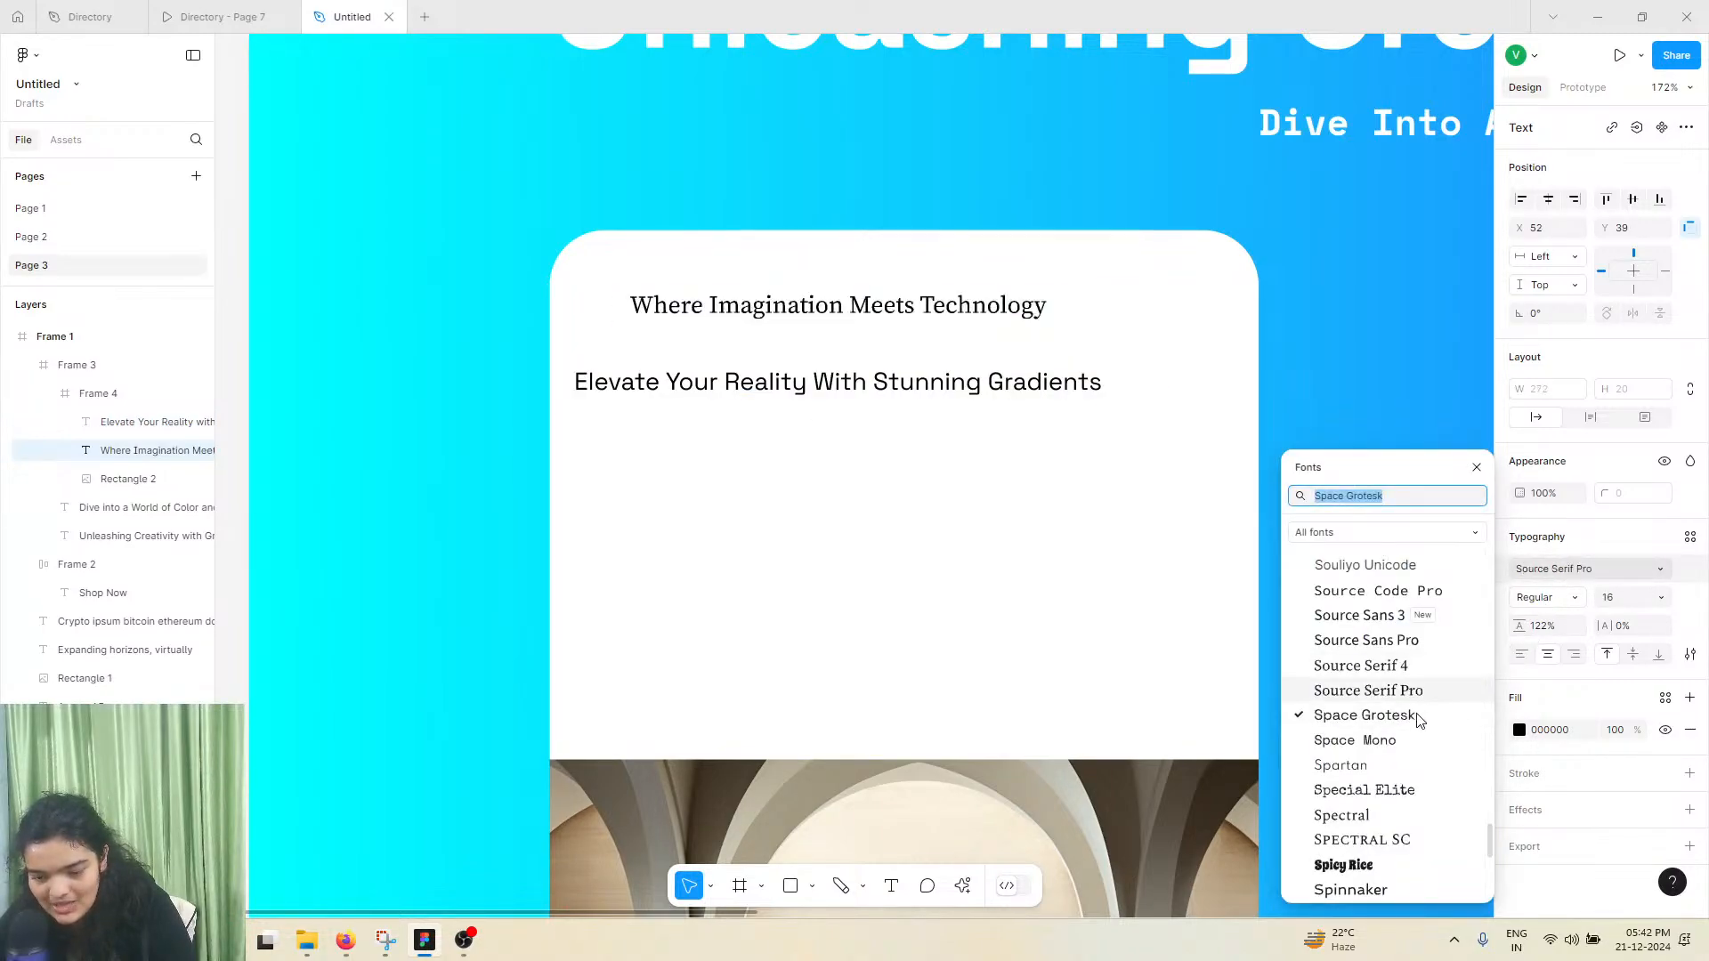
click(1344, 742)
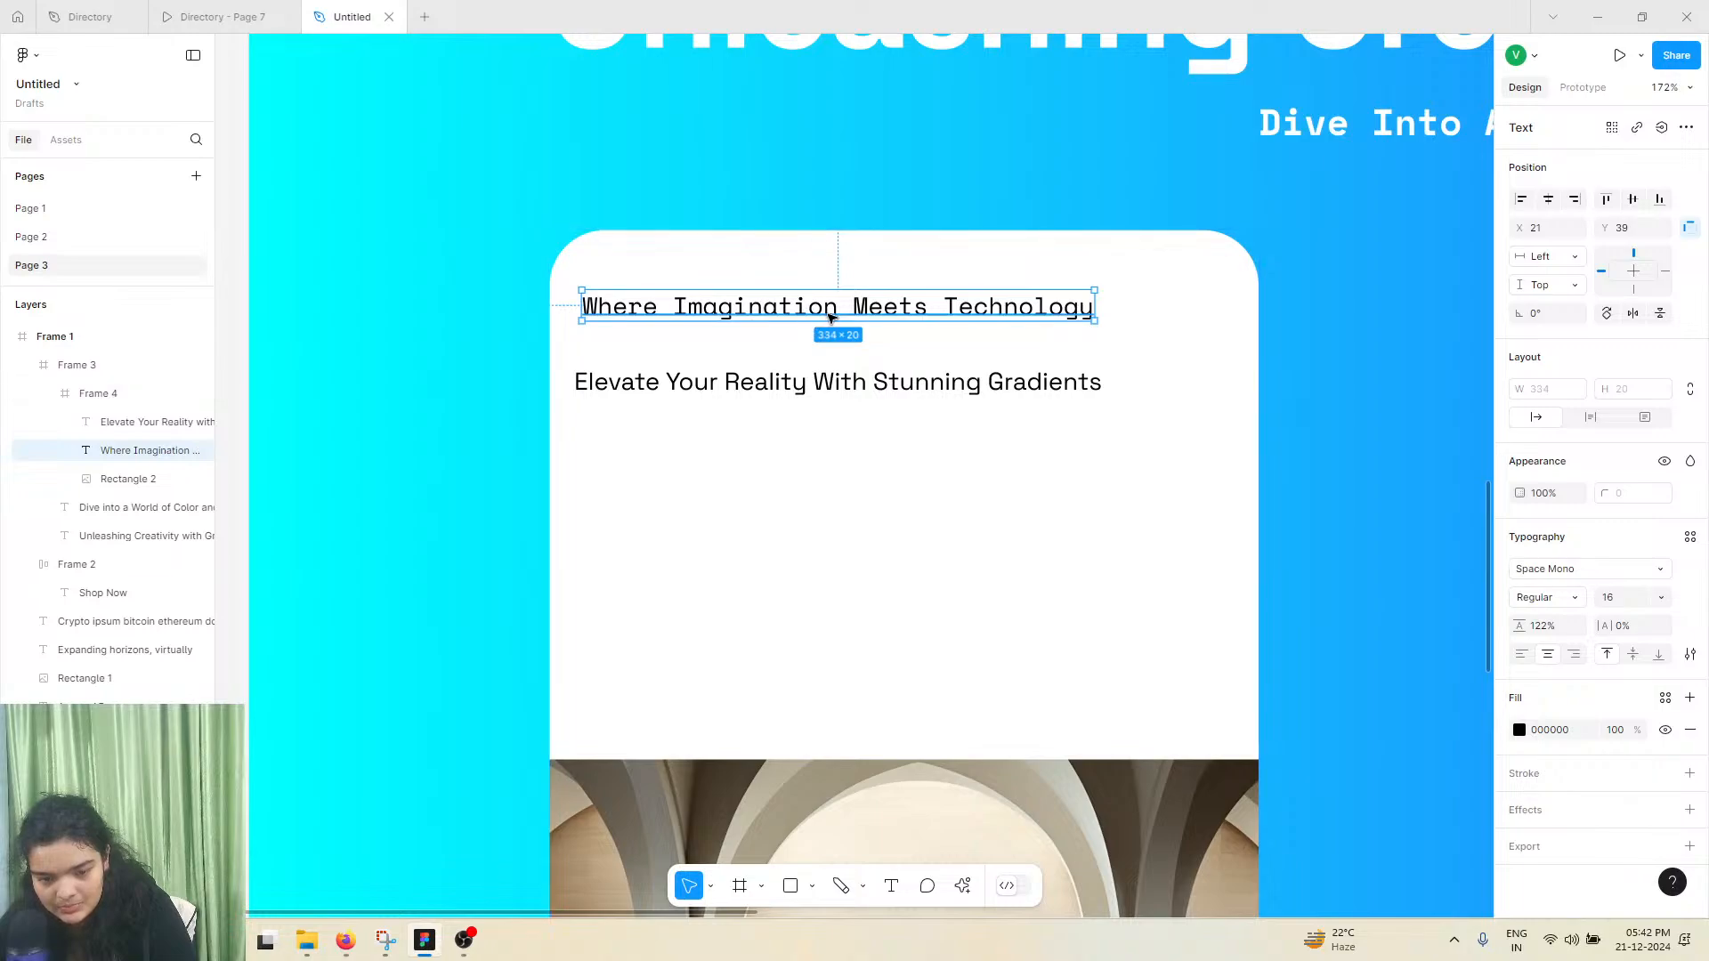
drag(807, 313, 841, 311)
Set the "Elevate Your Reality With Stunning Gradients" heading's font size to 24
click(829, 383)
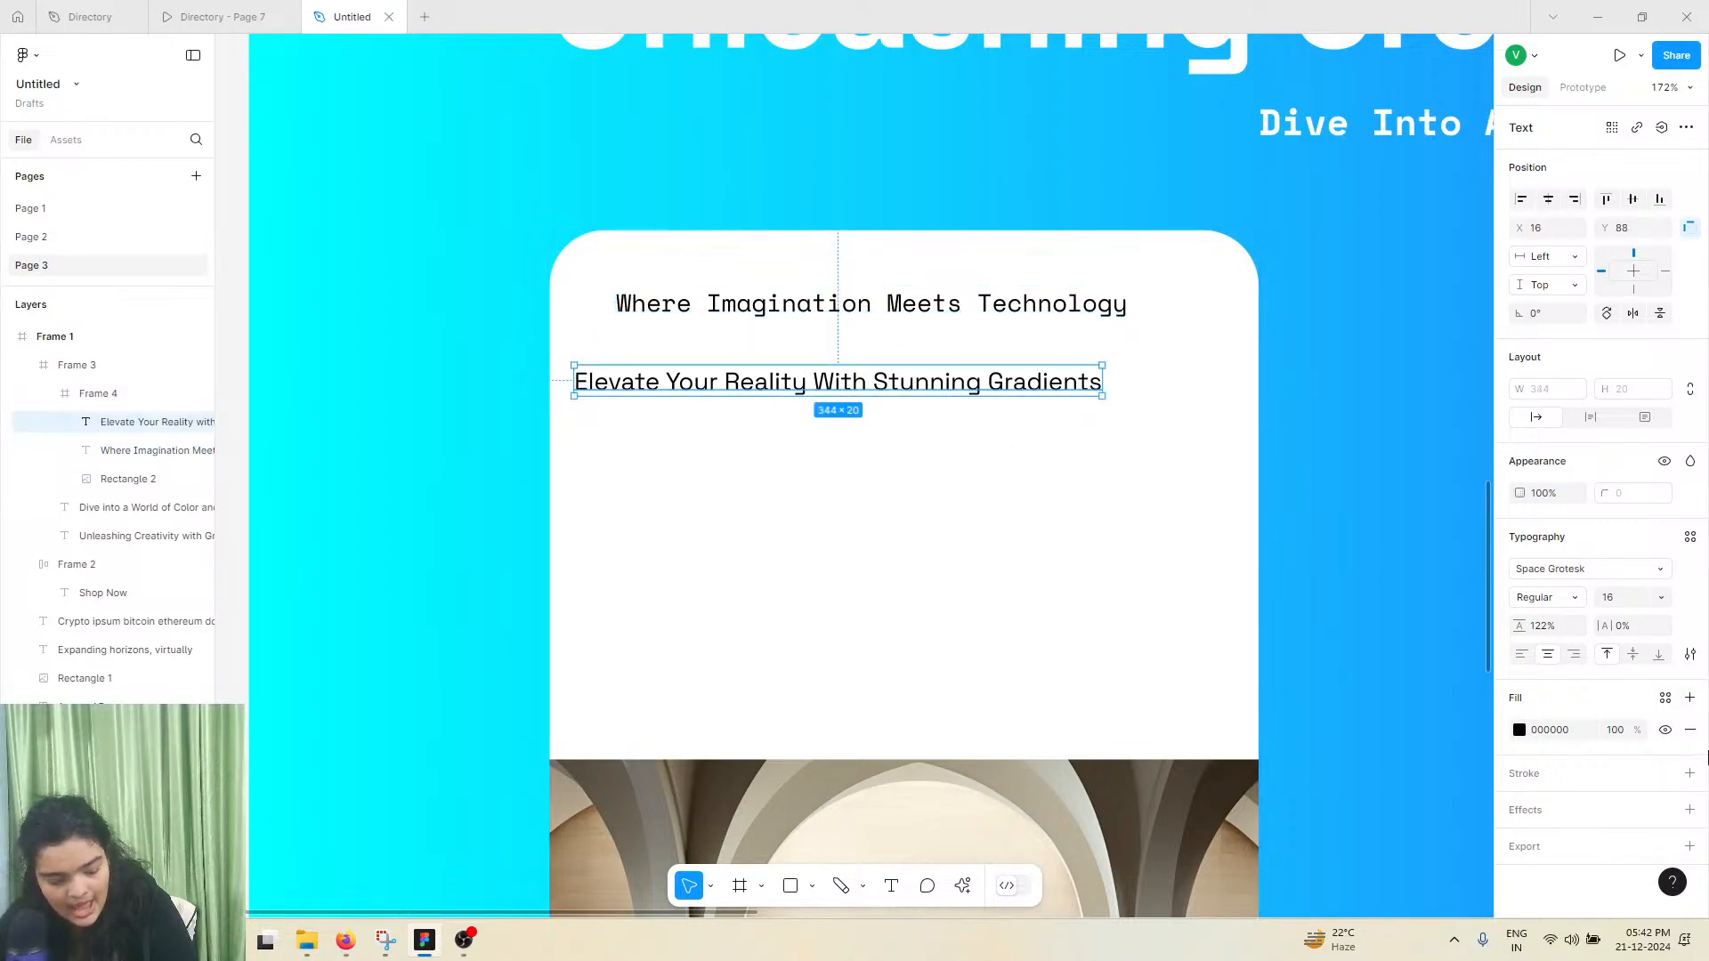
click(1660, 598)
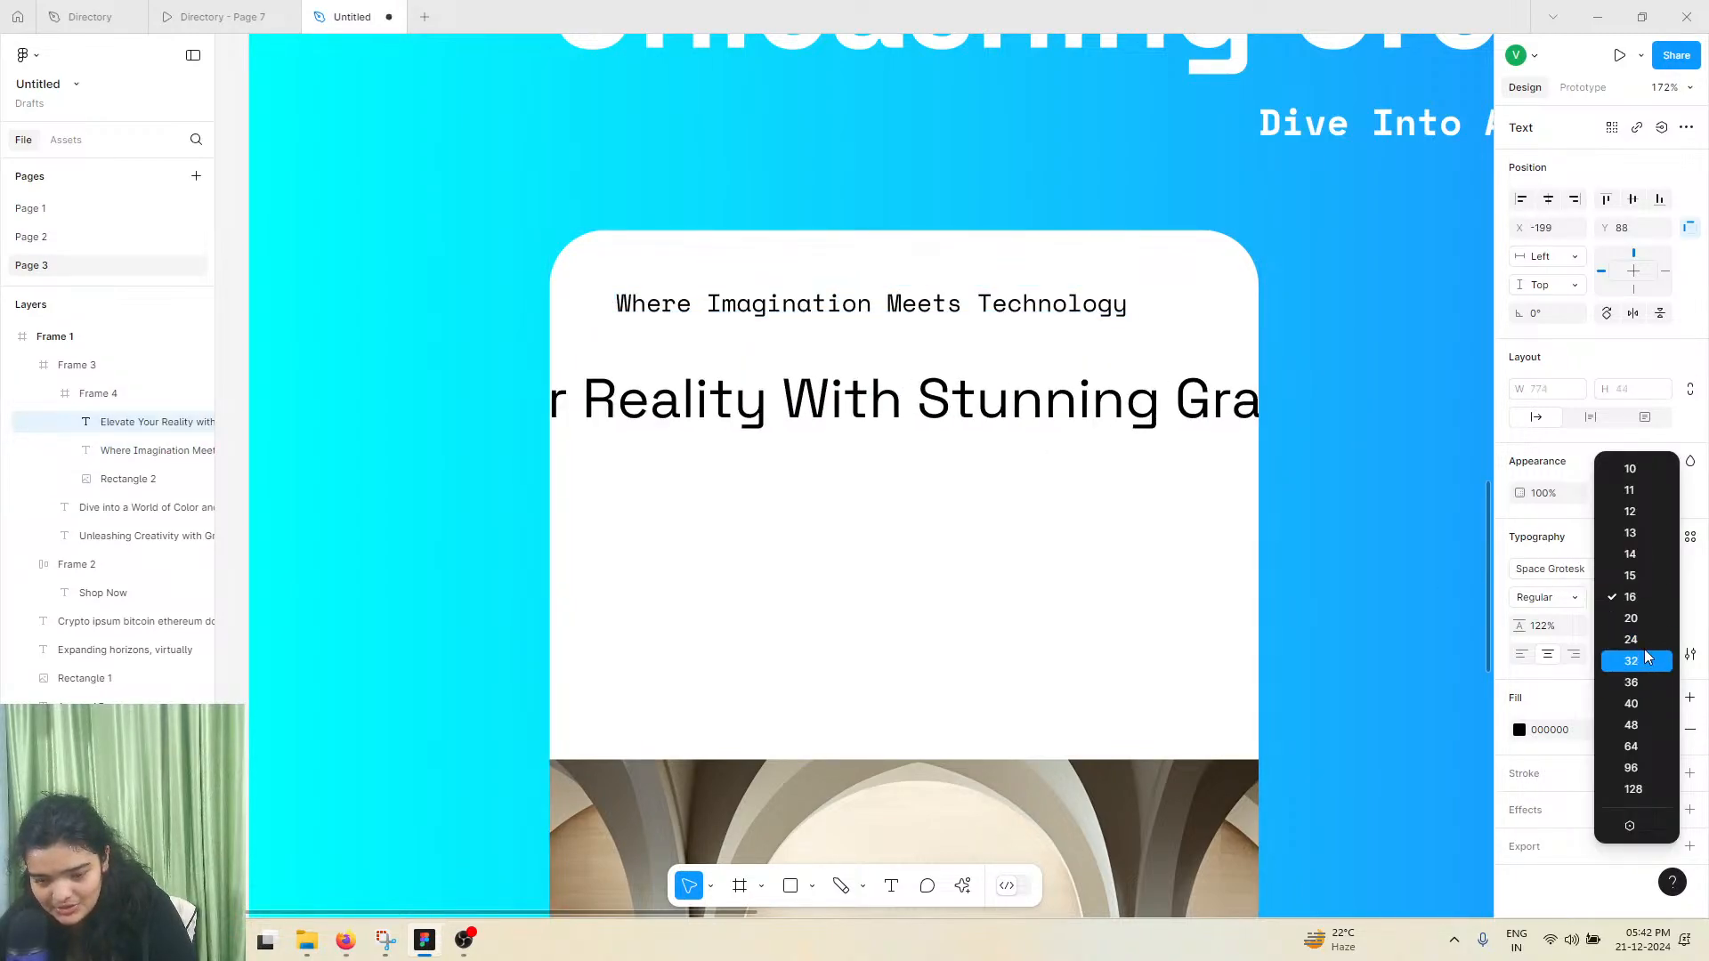
click(1643, 620)
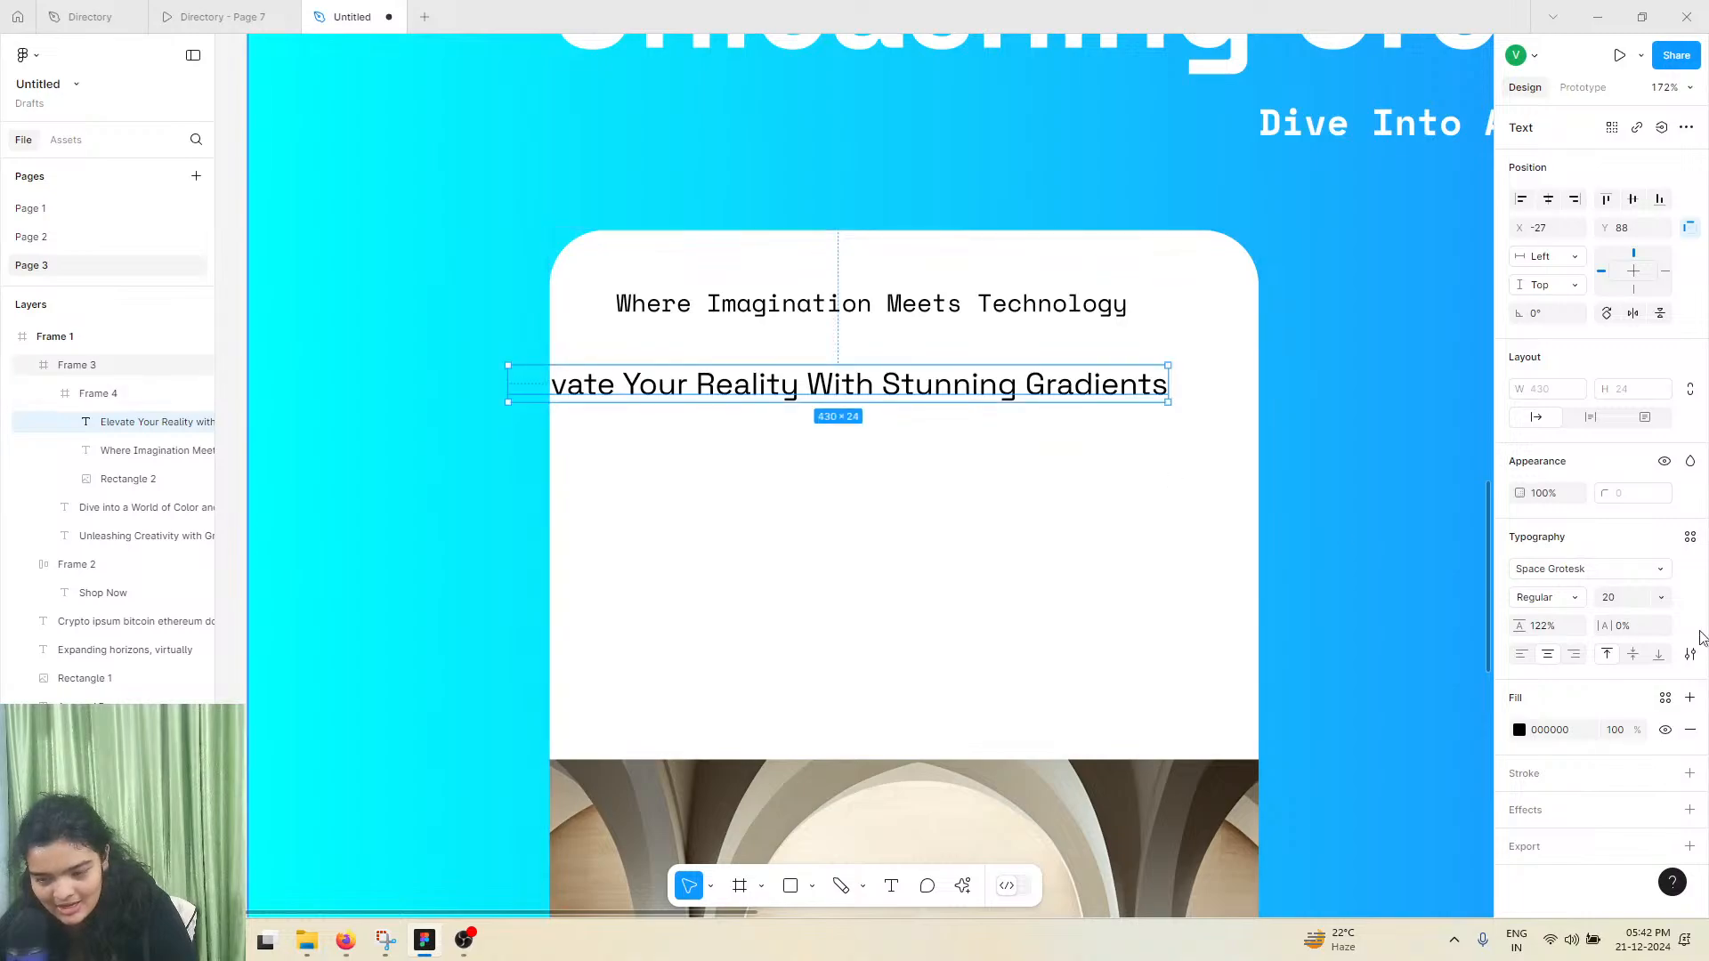
click(1657, 598)
click(1621, 620)
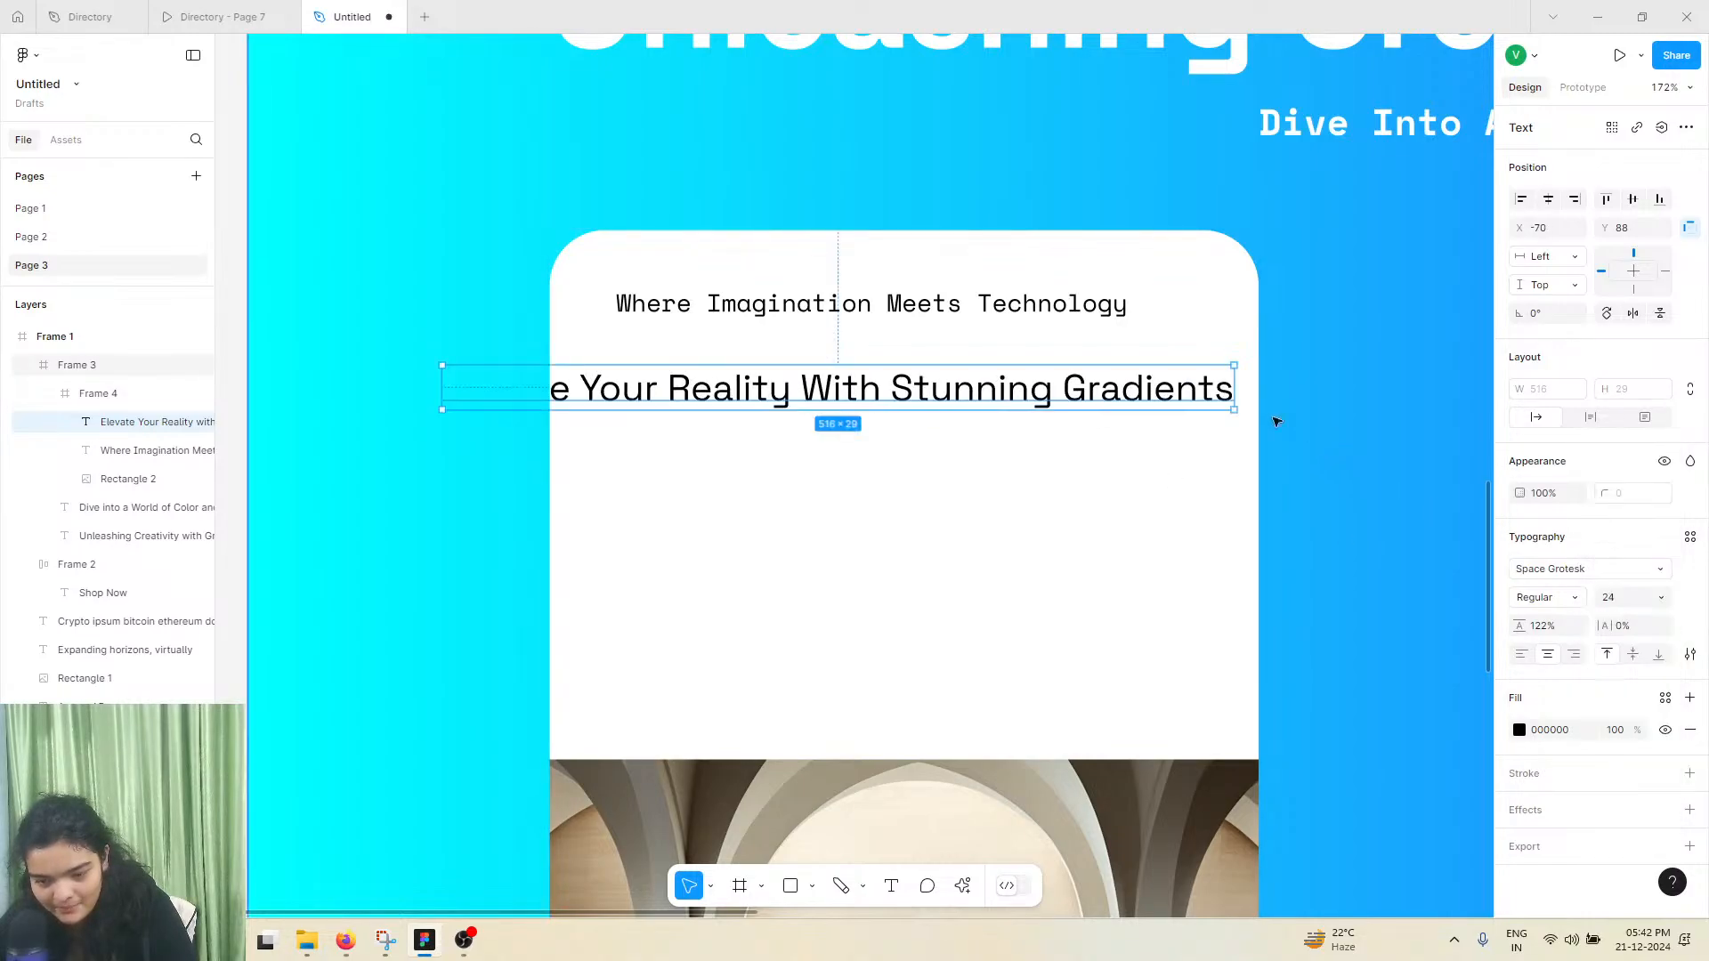
Try to wrap the heading onto two lines by narrowing its text box to a width of about 393
drag(1204, 381, 1043, 382)
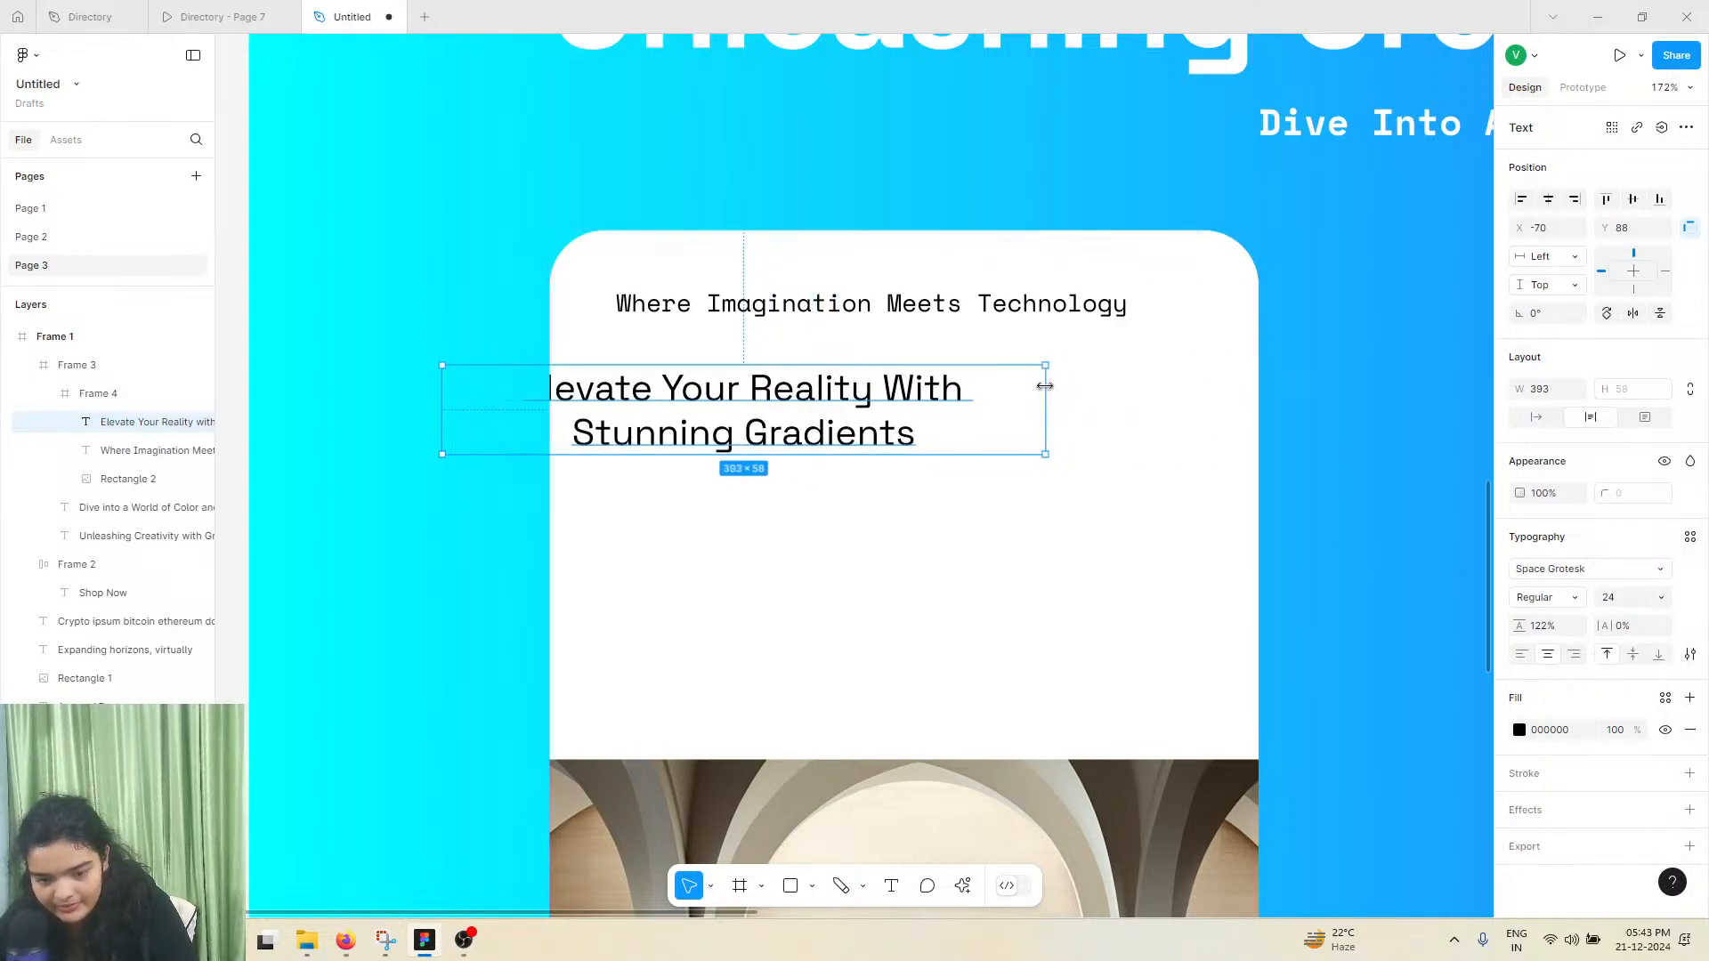
key(ctrl+z)
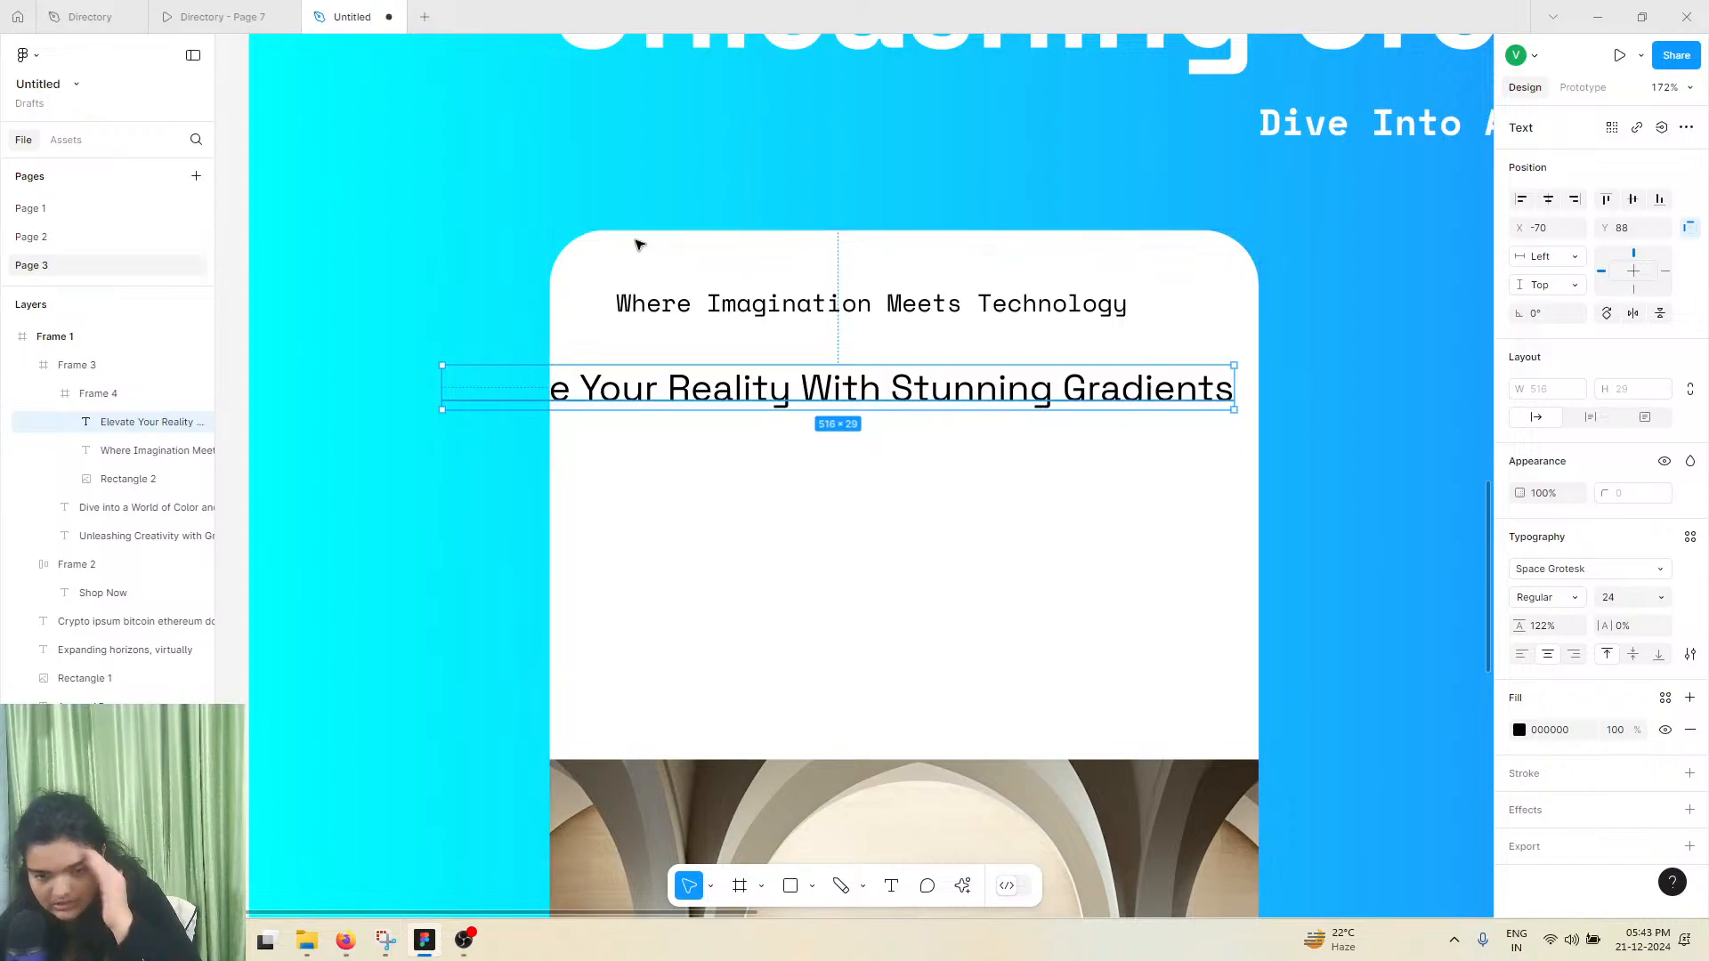
click(296, 13)
click(307, 12)
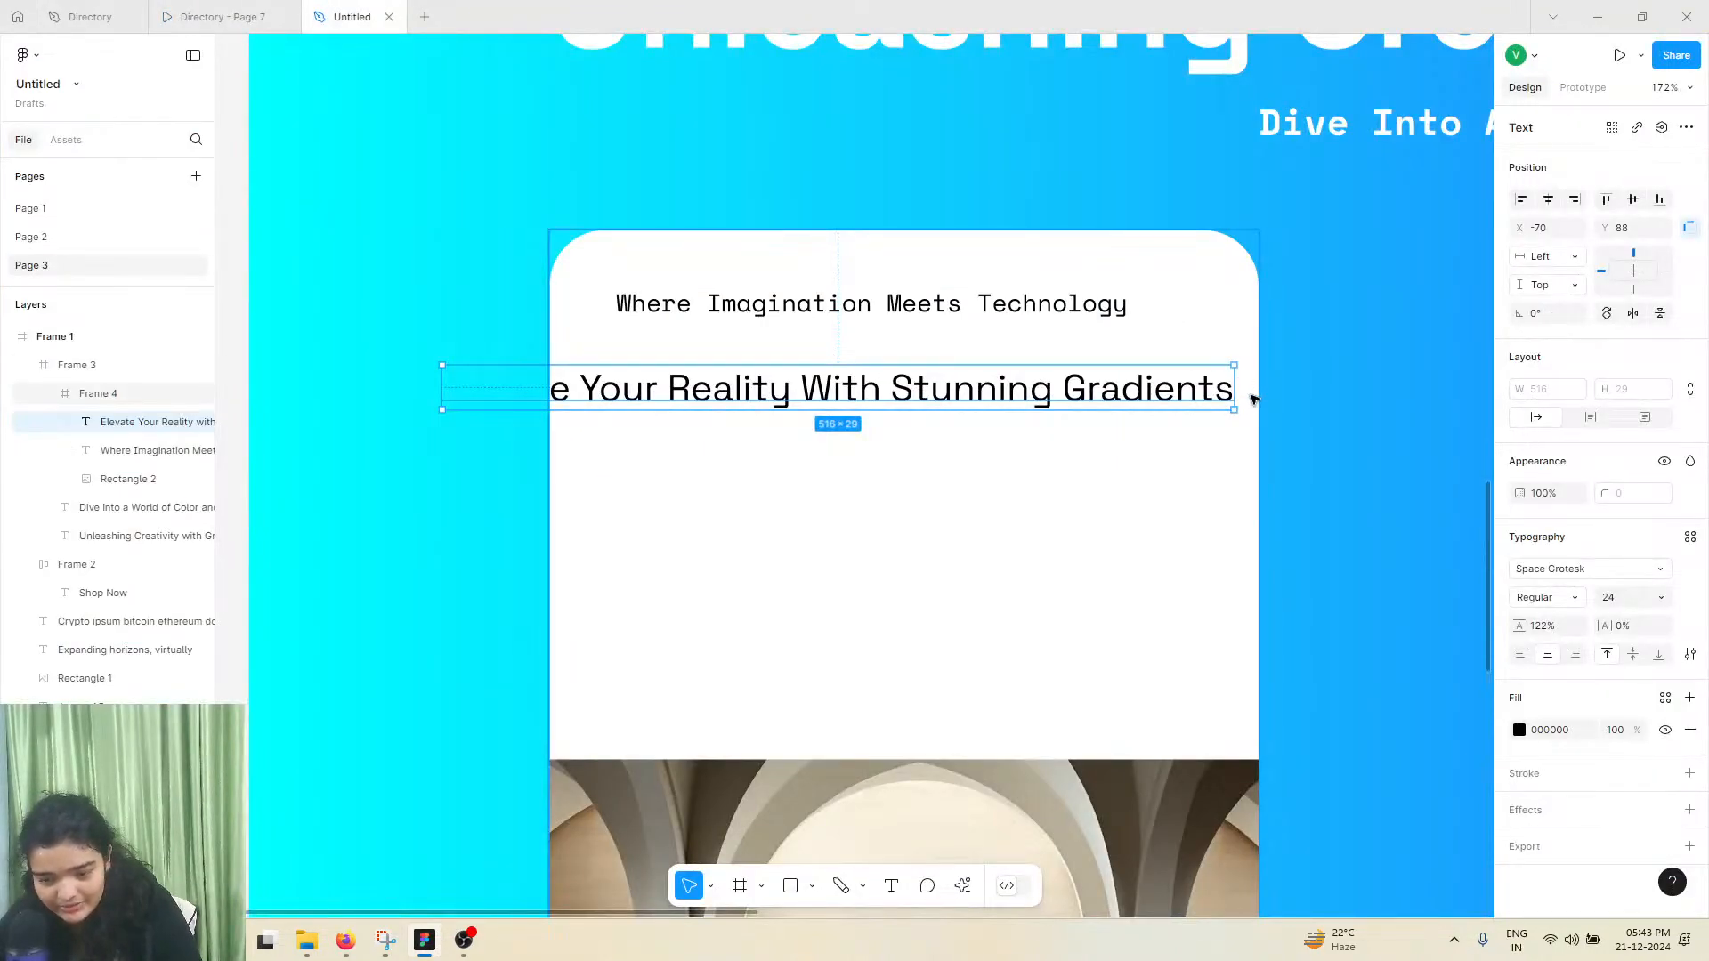
Narrow the heading's text box to about 410 wide, set its line height to Auto and move it inside the card
drag(1241, 391, 1071, 419)
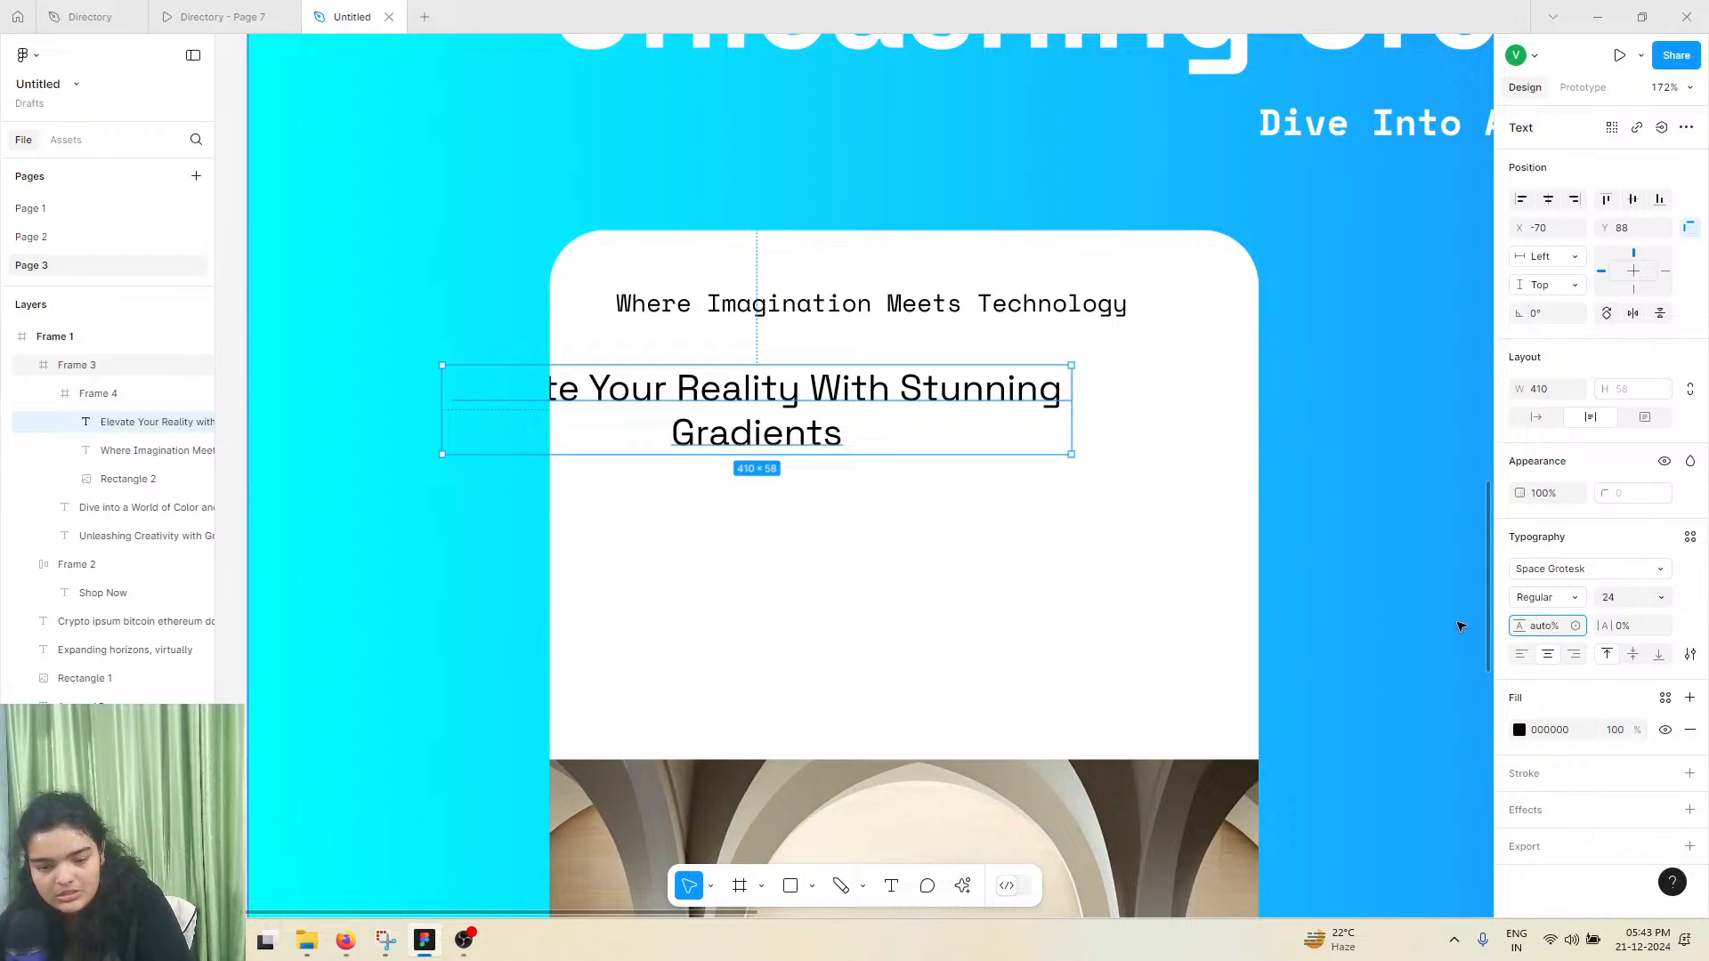
key(Return)
drag(743, 405, 874, 400)
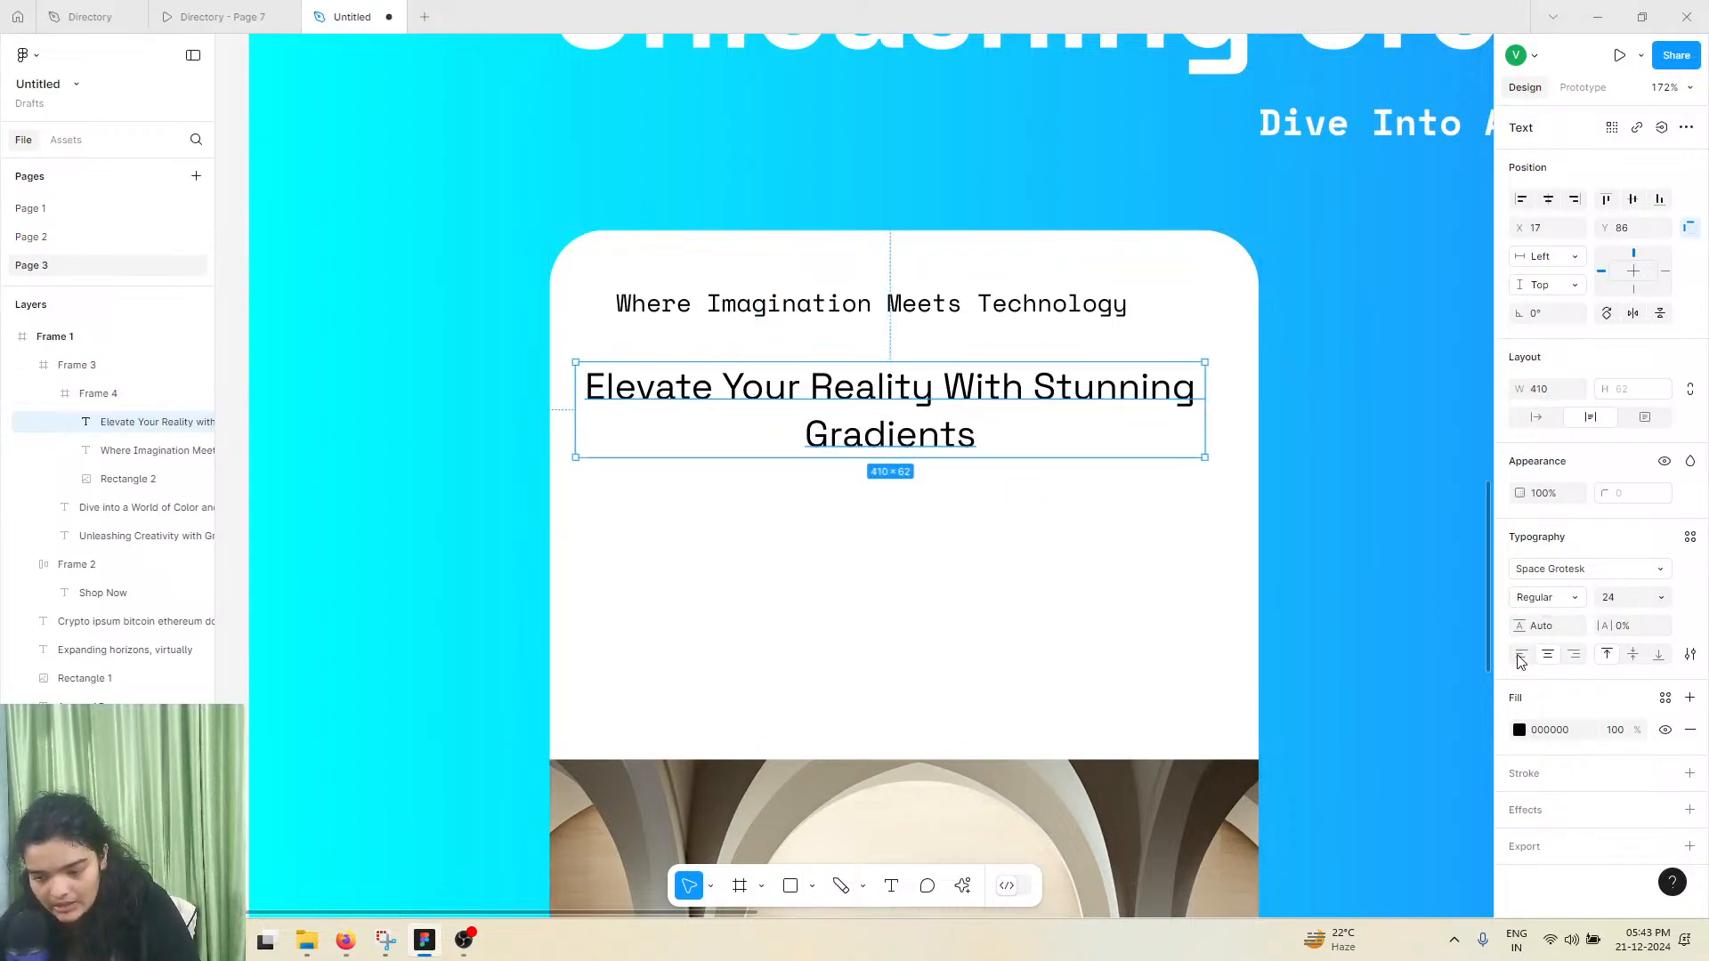
Left-align the heading, narrow its box to about 304 wide and line it up with the subheading's left edge
key(ctrl+alt+l)
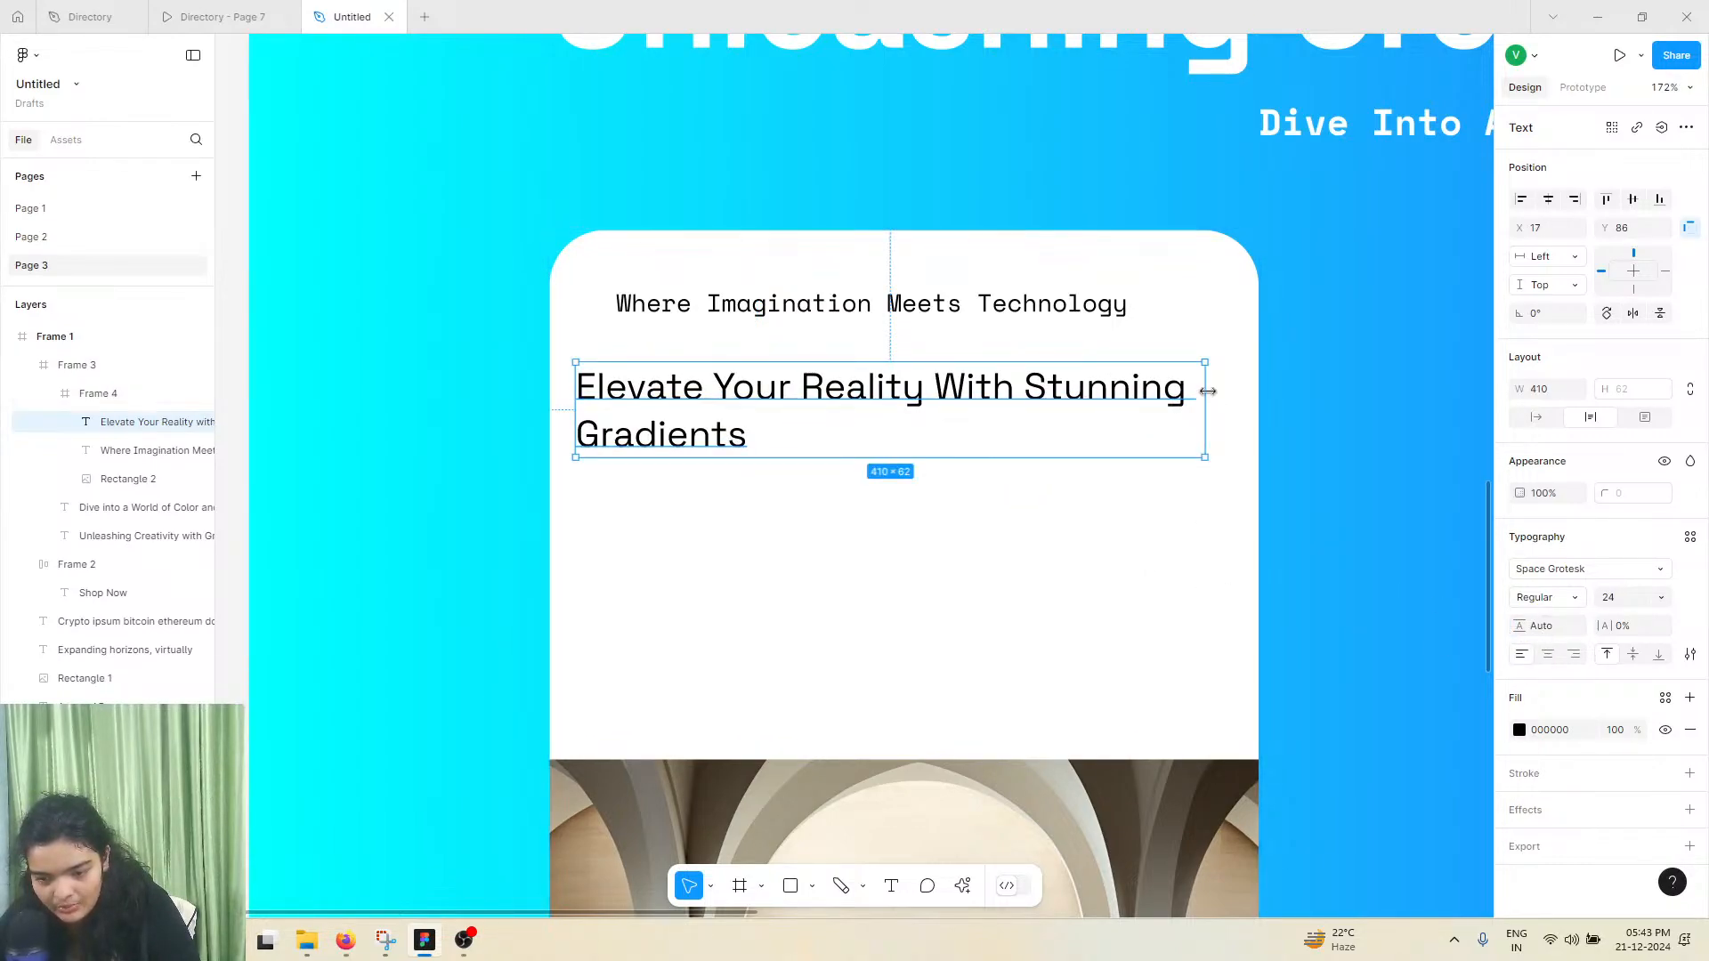
drag(1210, 400, 1043, 399)
drag(857, 395, 931, 394)
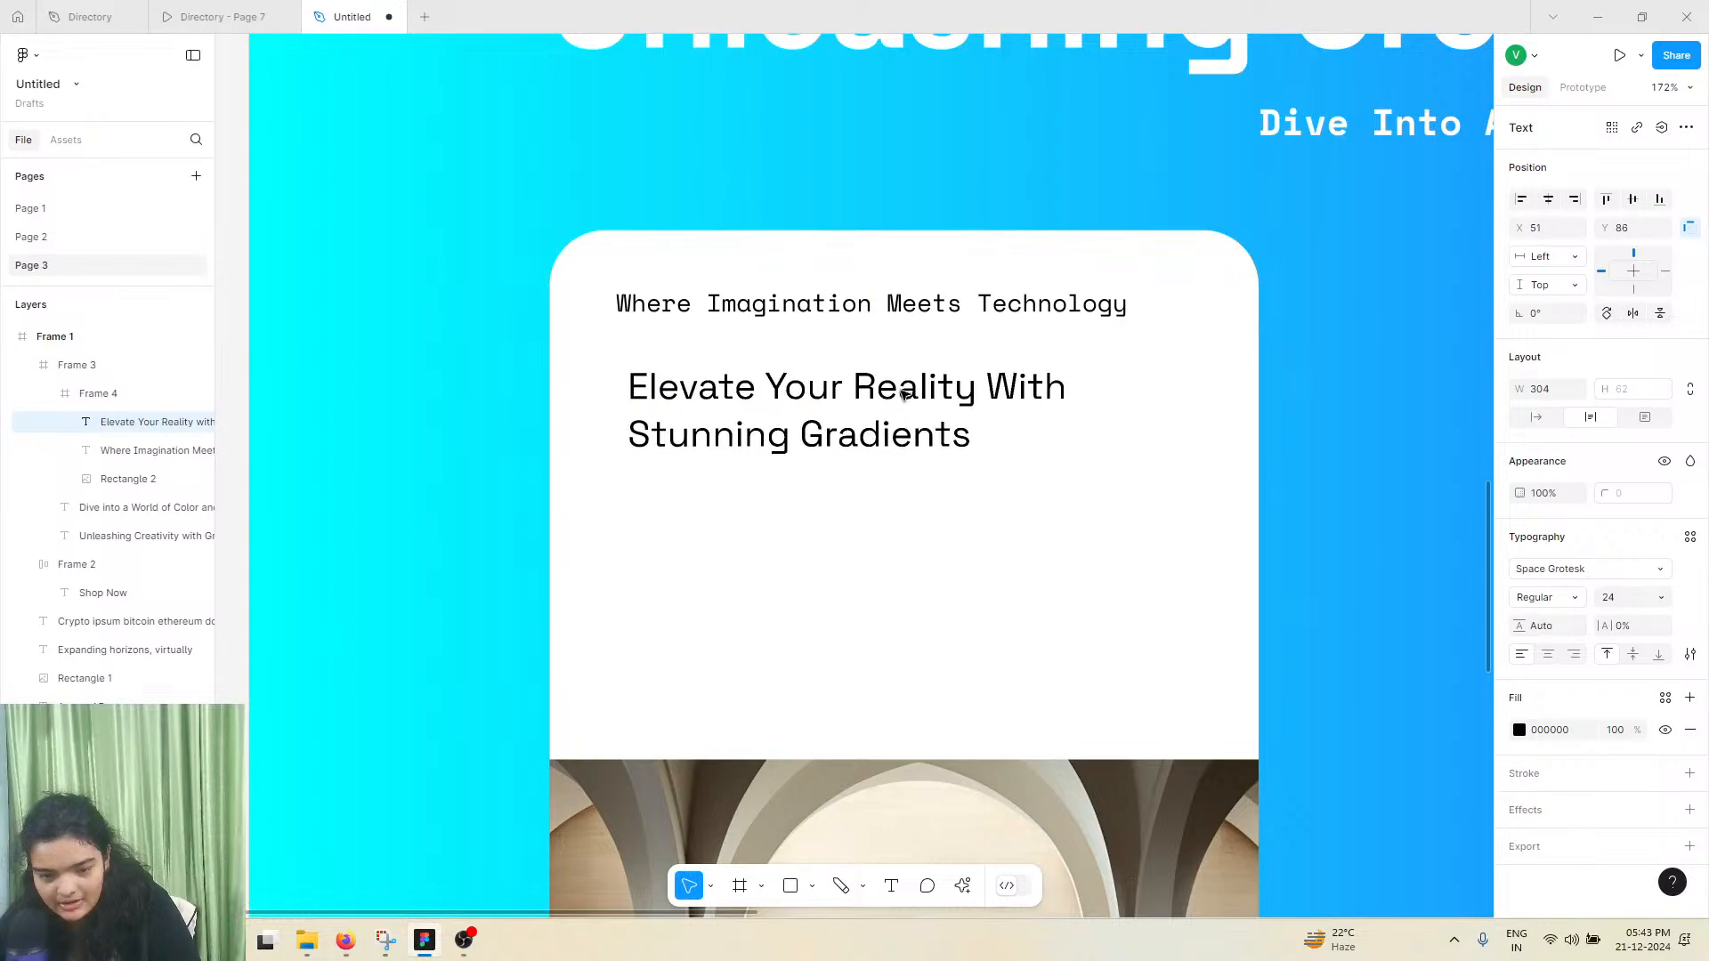
Nudge the "Where Imagination Meets Technology" text slightly down and set the heading's font weight to Medium
click(895, 303)
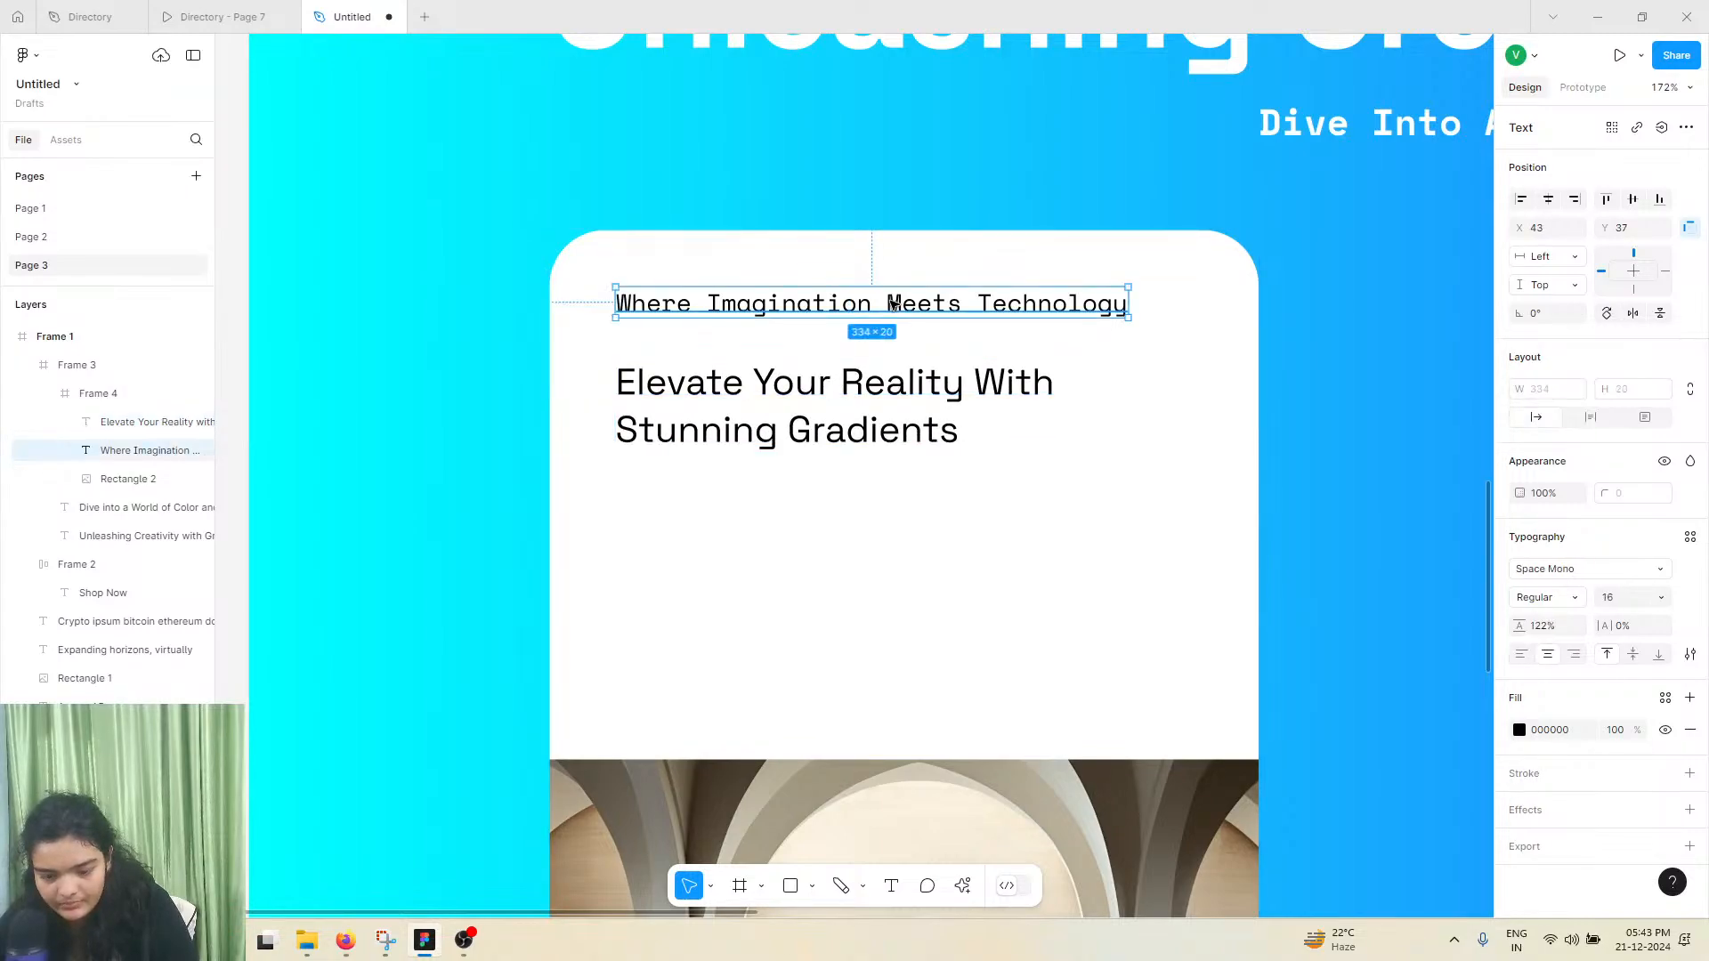
drag(894, 304, 894, 307)
click(1050, 441)
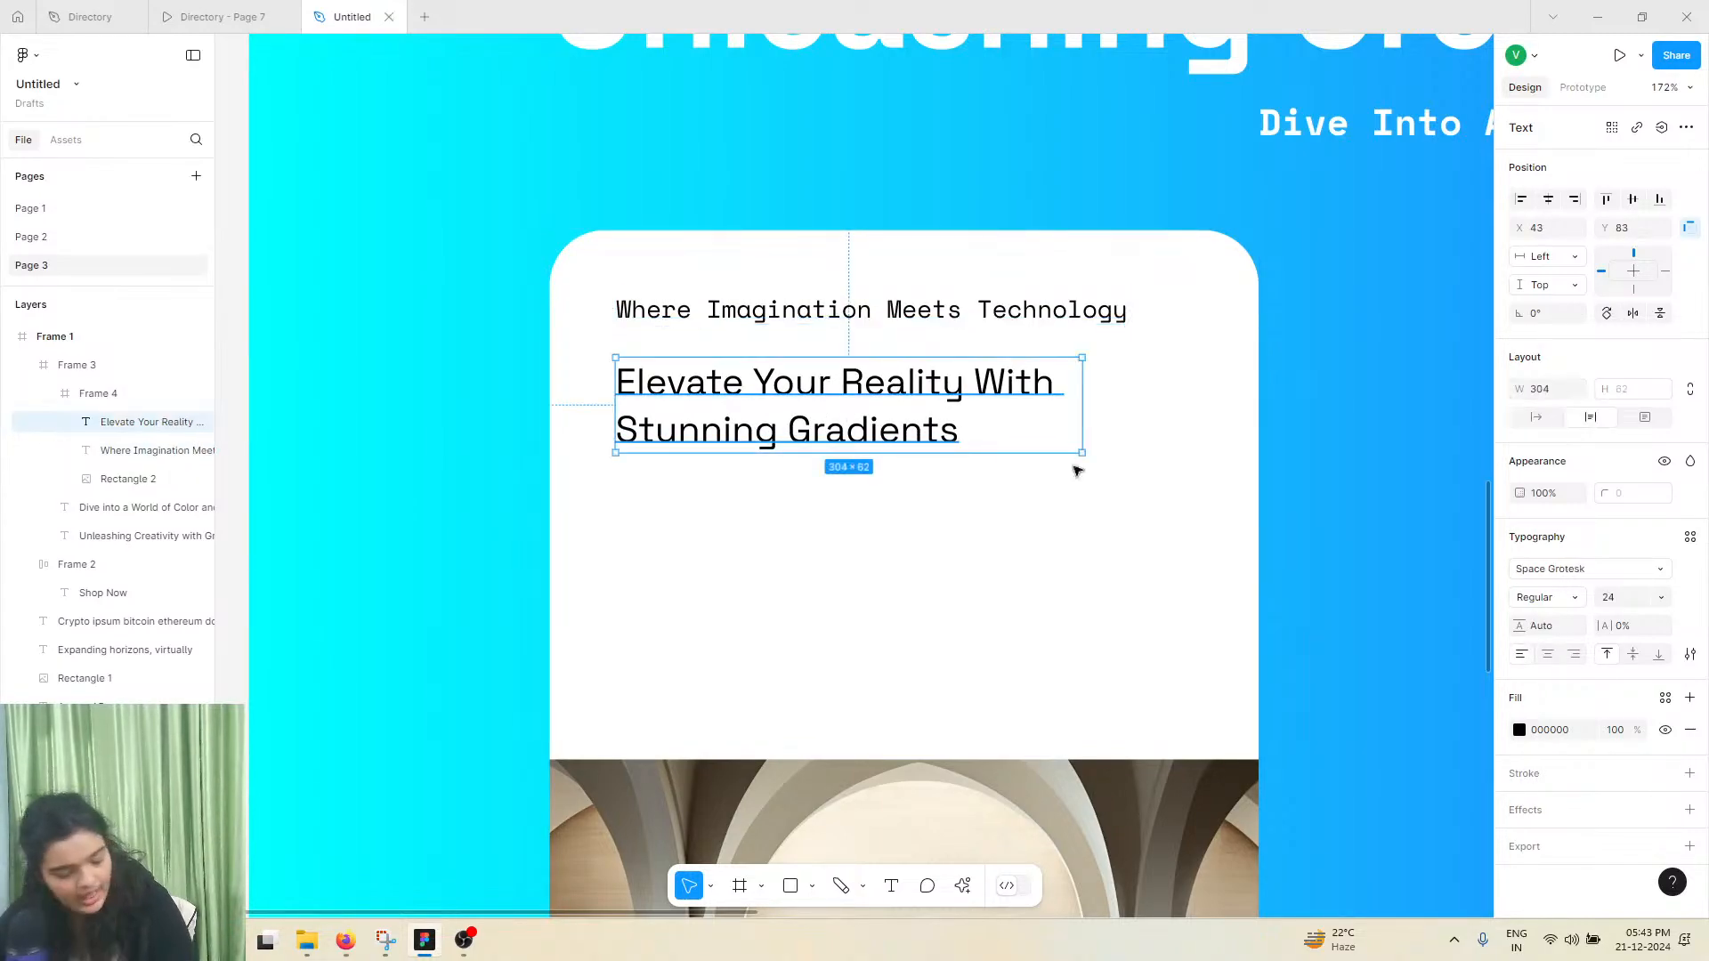
click(1548, 603)
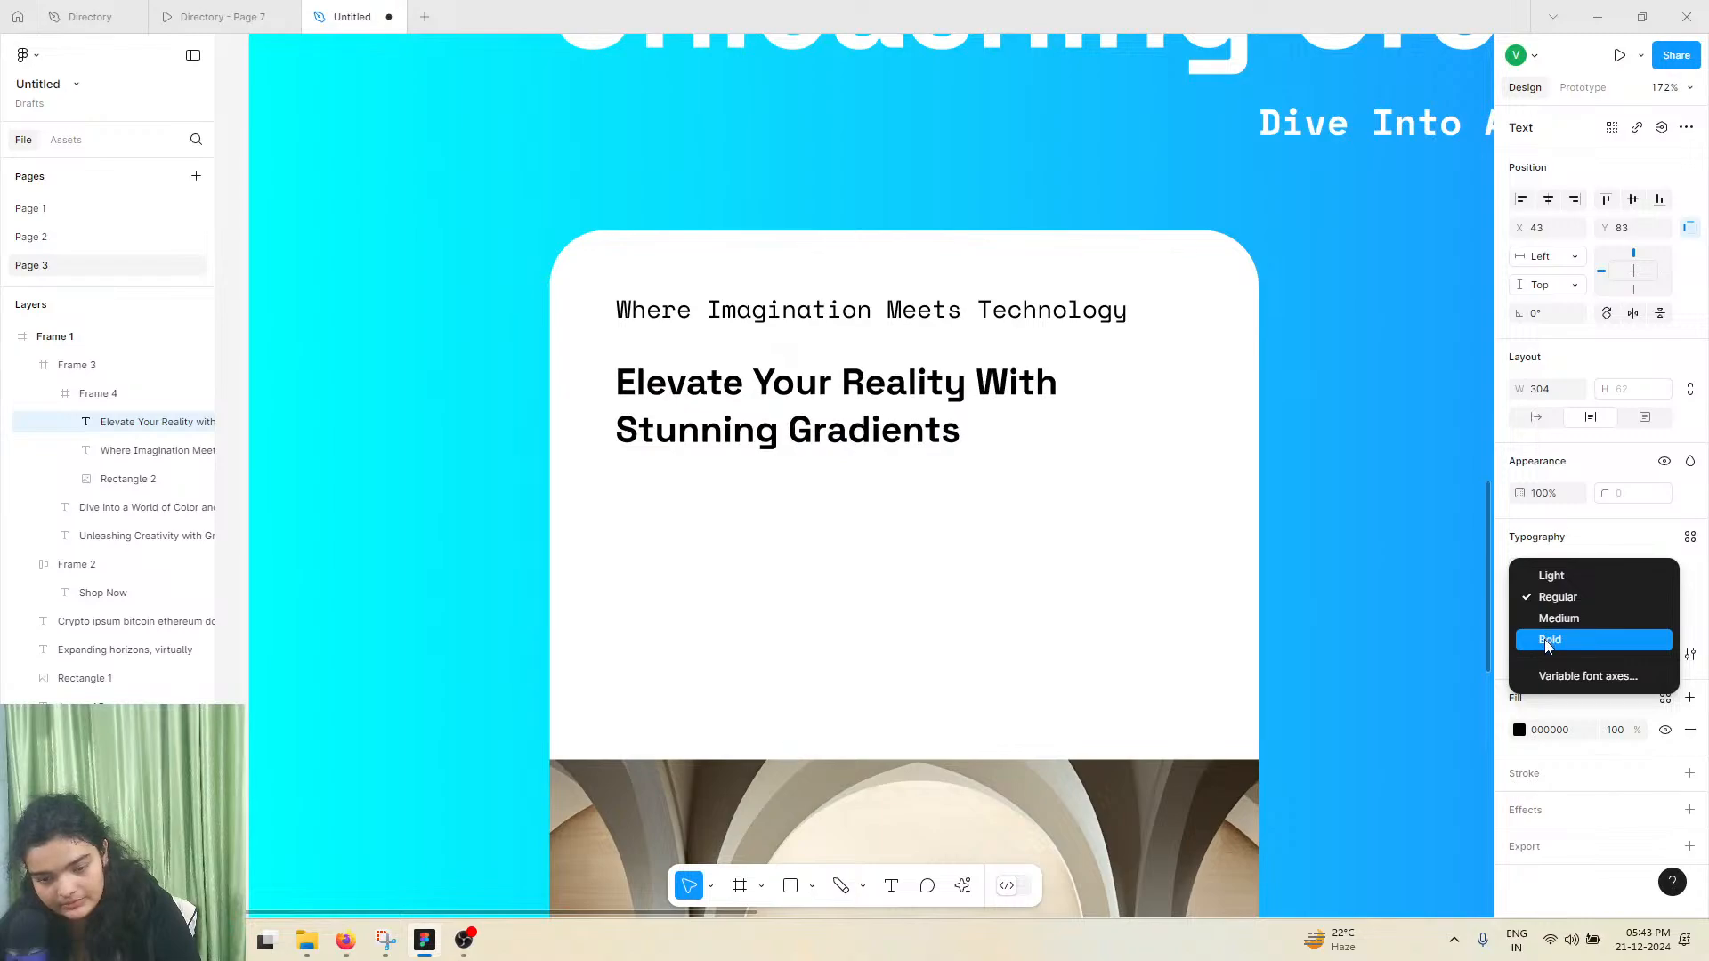
click(1549, 617)
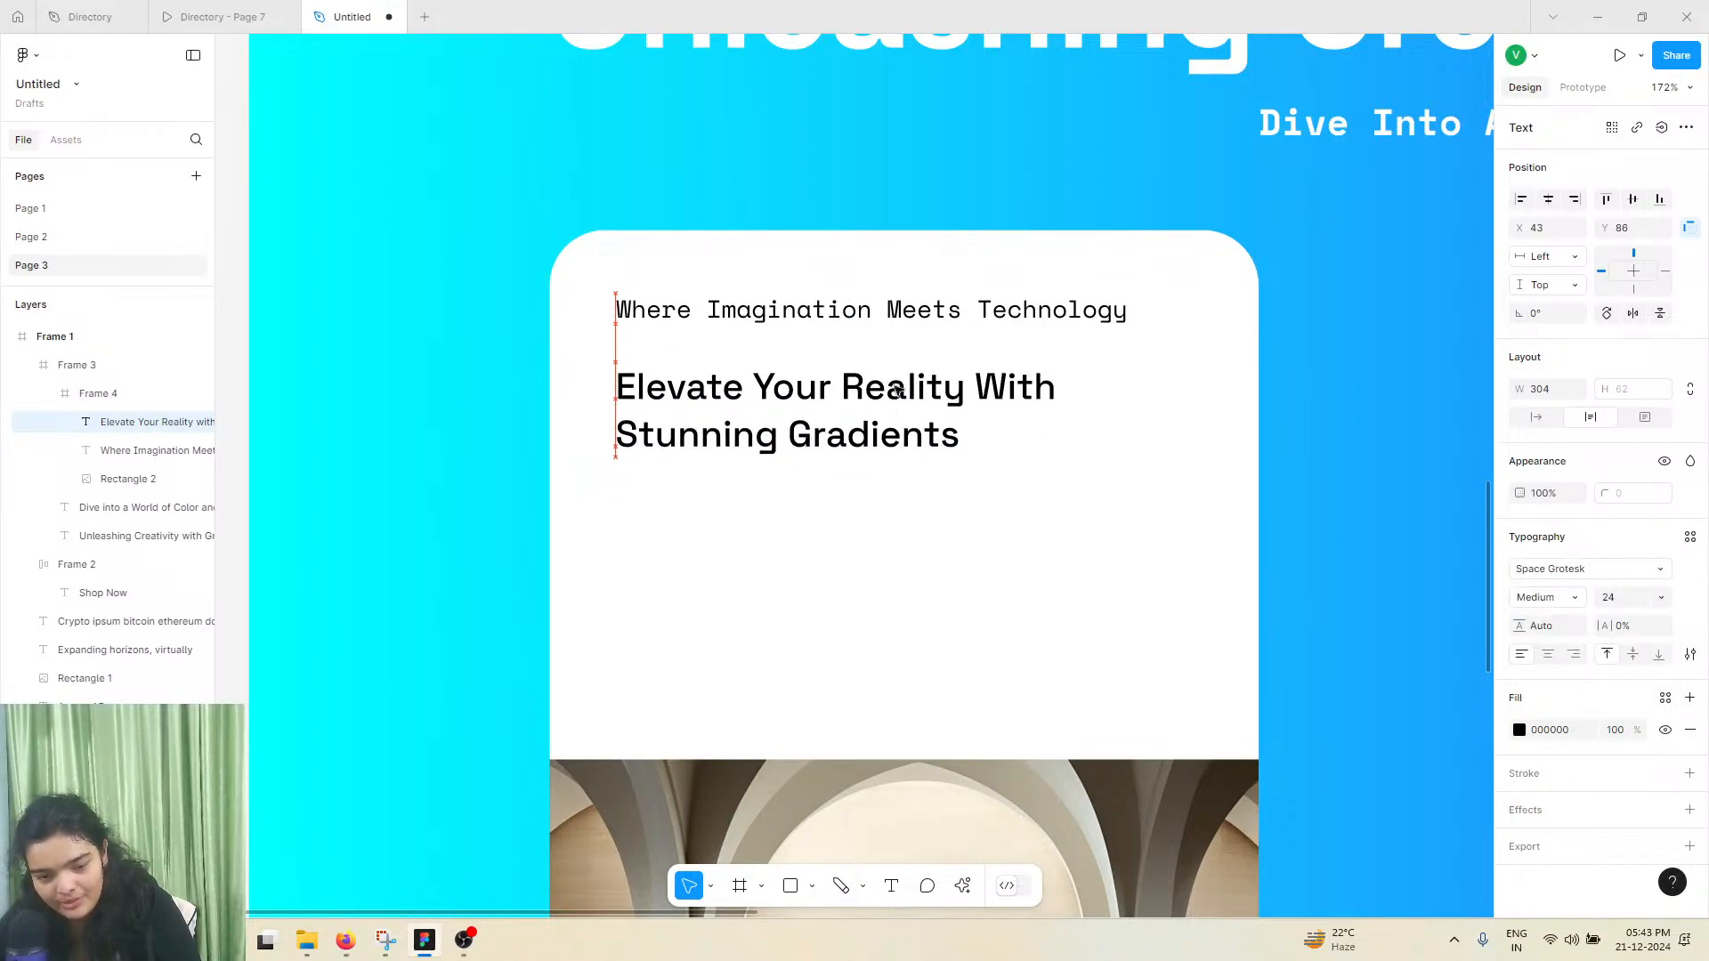
Duplicate the "Where Imagination Meets Technology" text and place the copy below the heading at Y 173
click(896, 312)
key(ctrl+d)
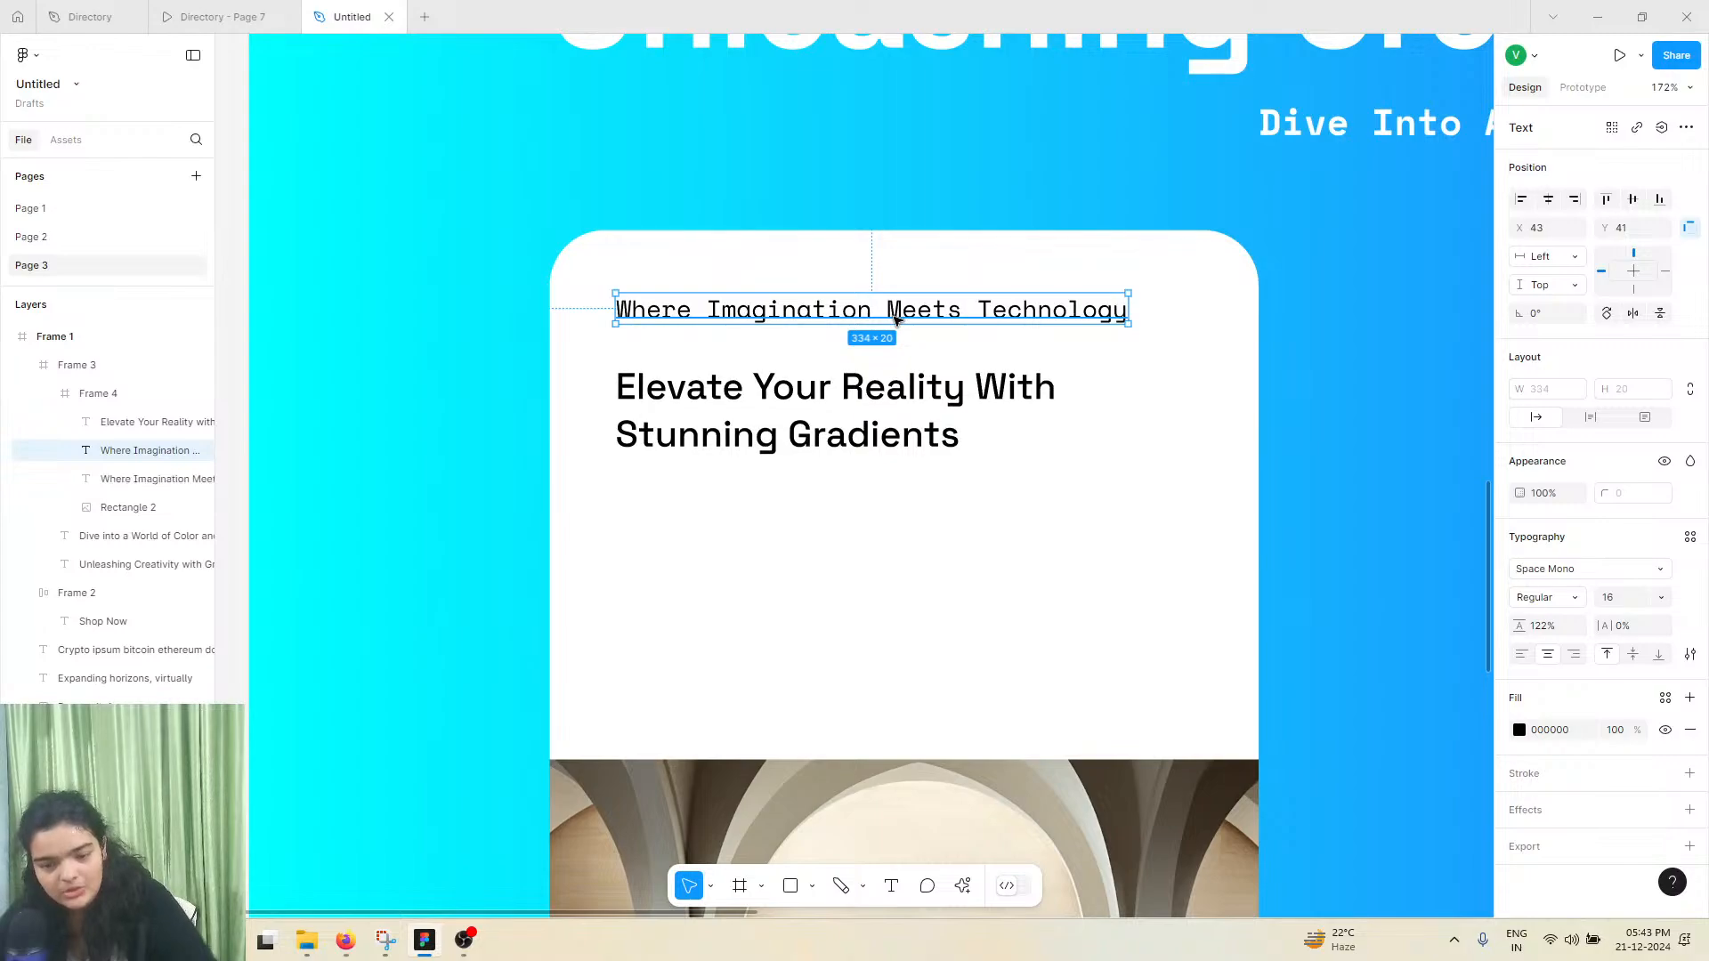
drag(895, 316, 900, 519)
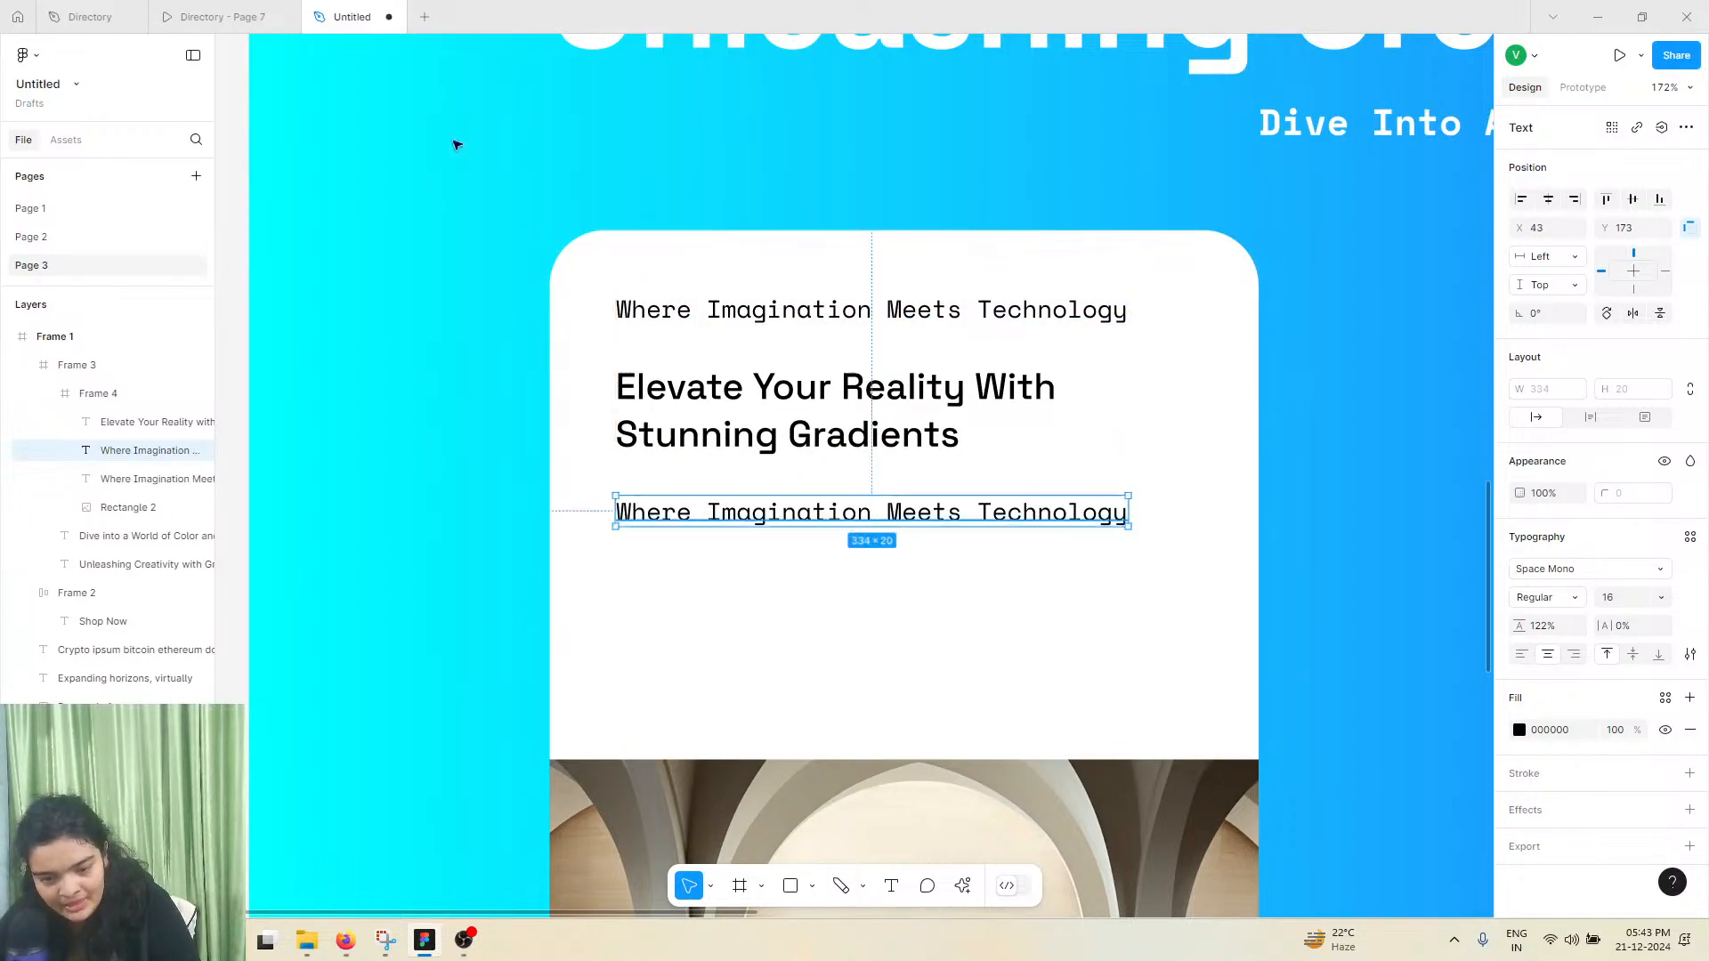
Copy the "Experience the magic of AR like never before." text from the Directory file and return to the Untitled file
click(176, 12)
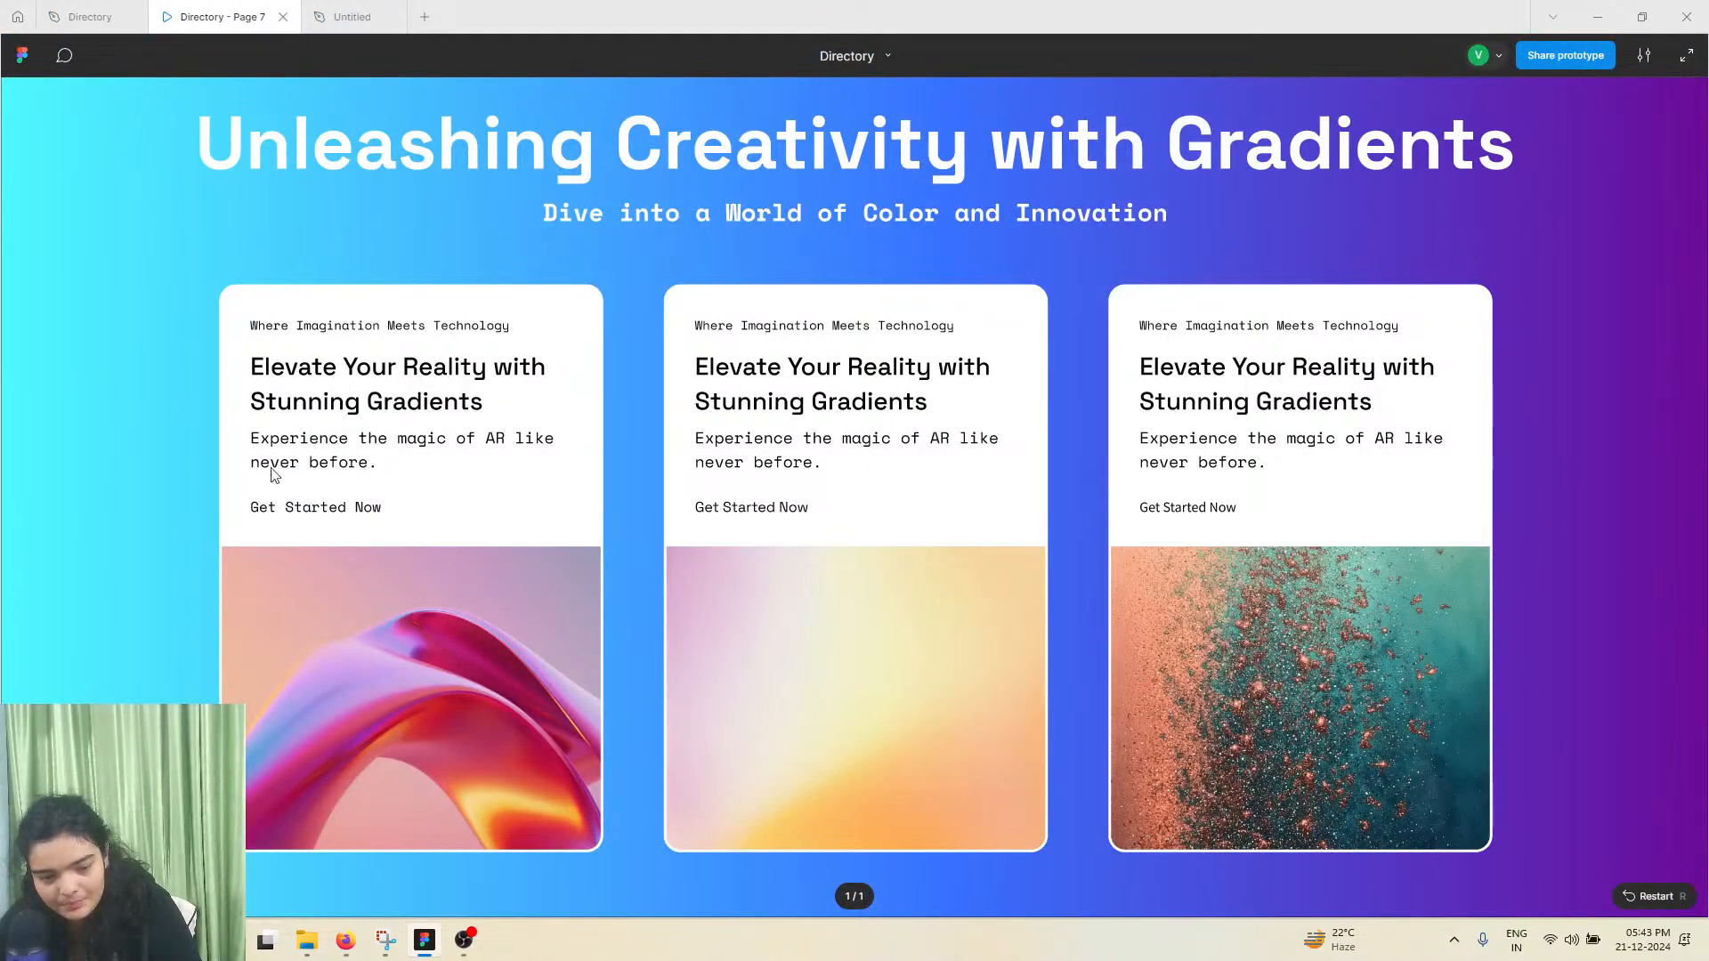
click(98, 16)
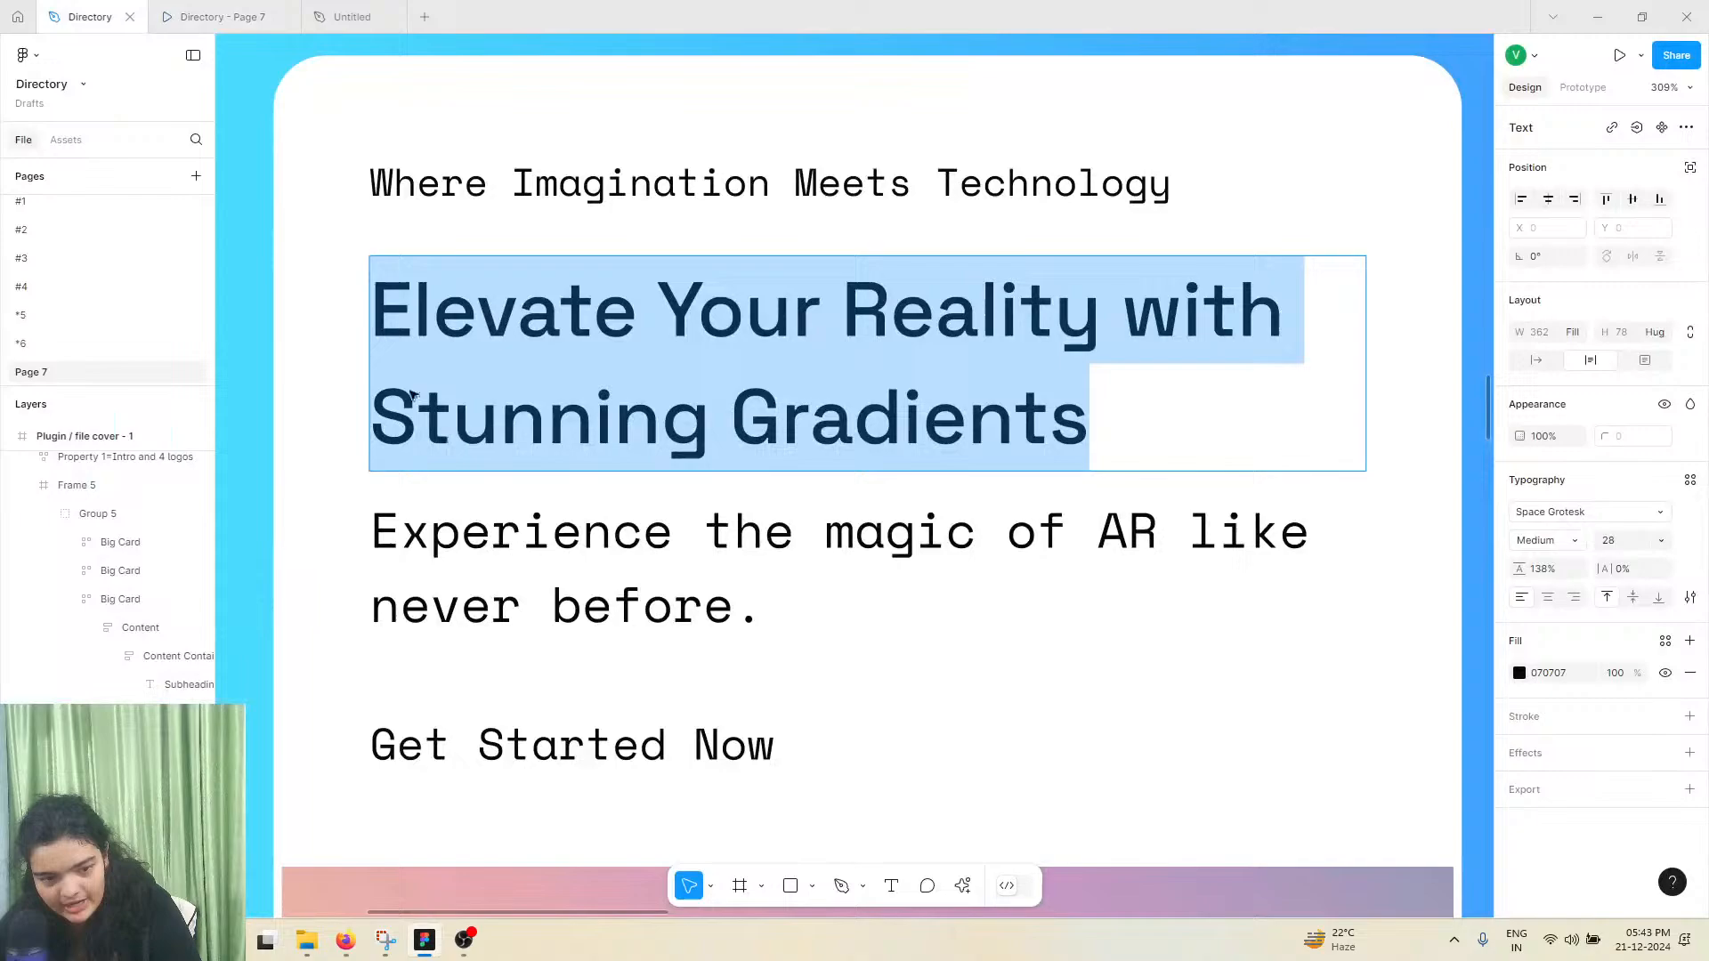
double_click(526, 611)
right_click(525, 611)
click(546, 623)
click(352, 16)
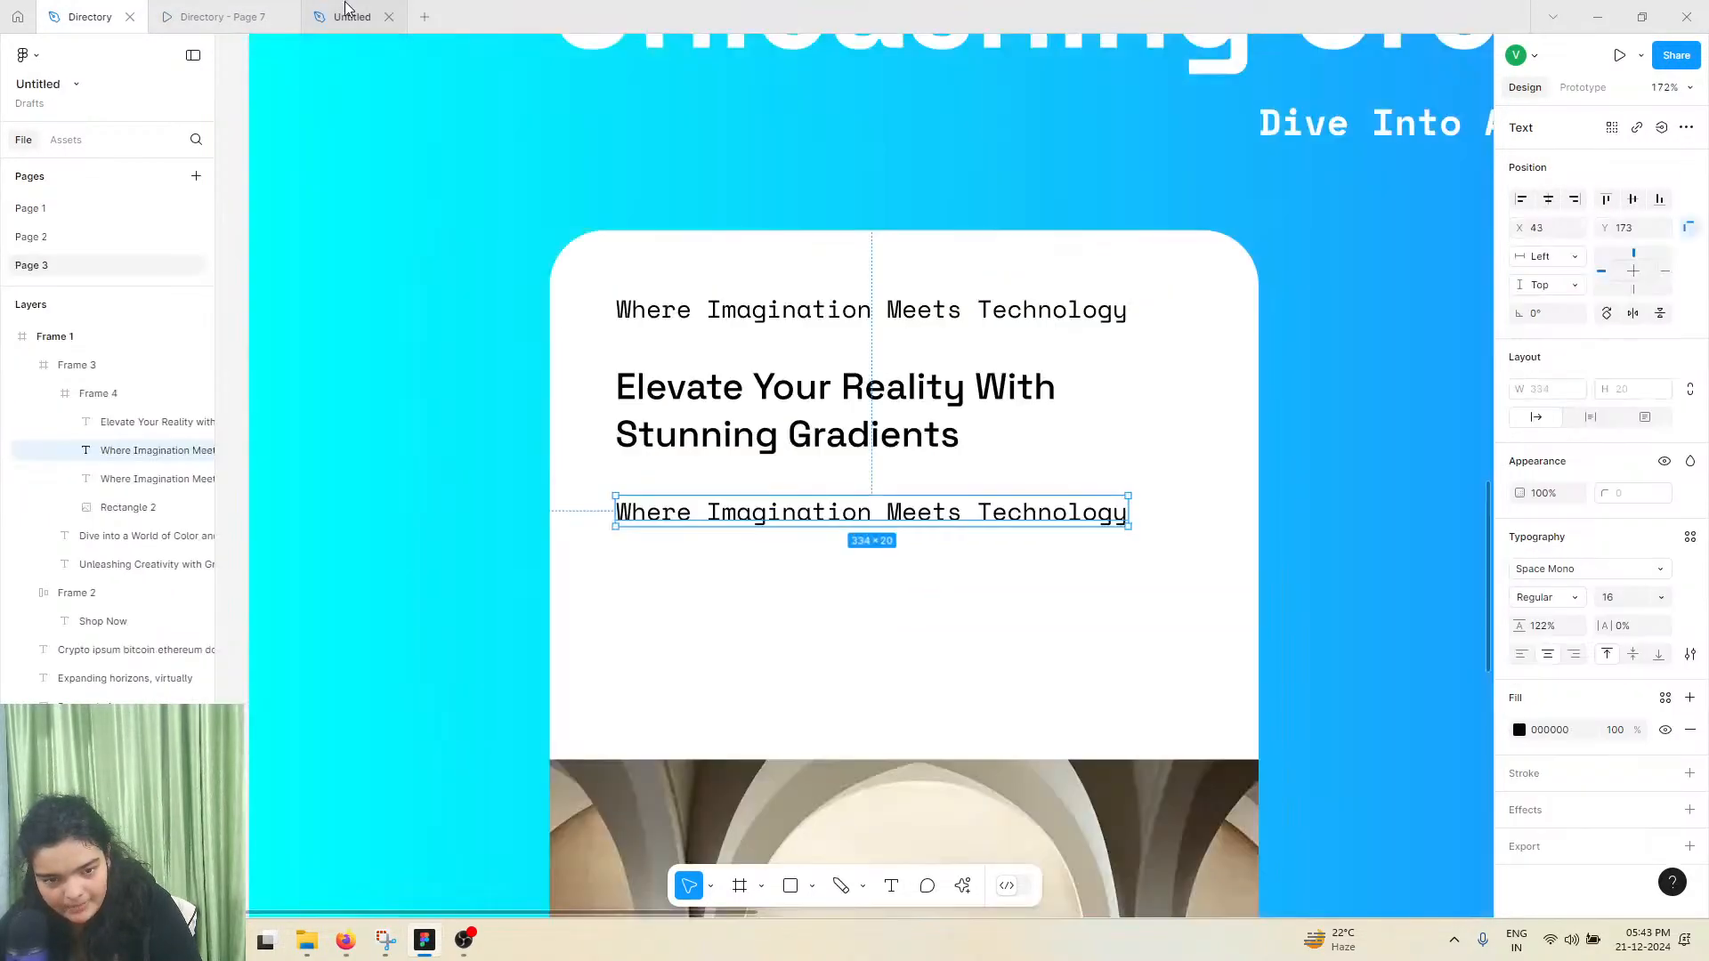
Replace the duplicated text below the heading with the copied description, matching the existing style
double_click(659, 522)
right_click(659, 522)
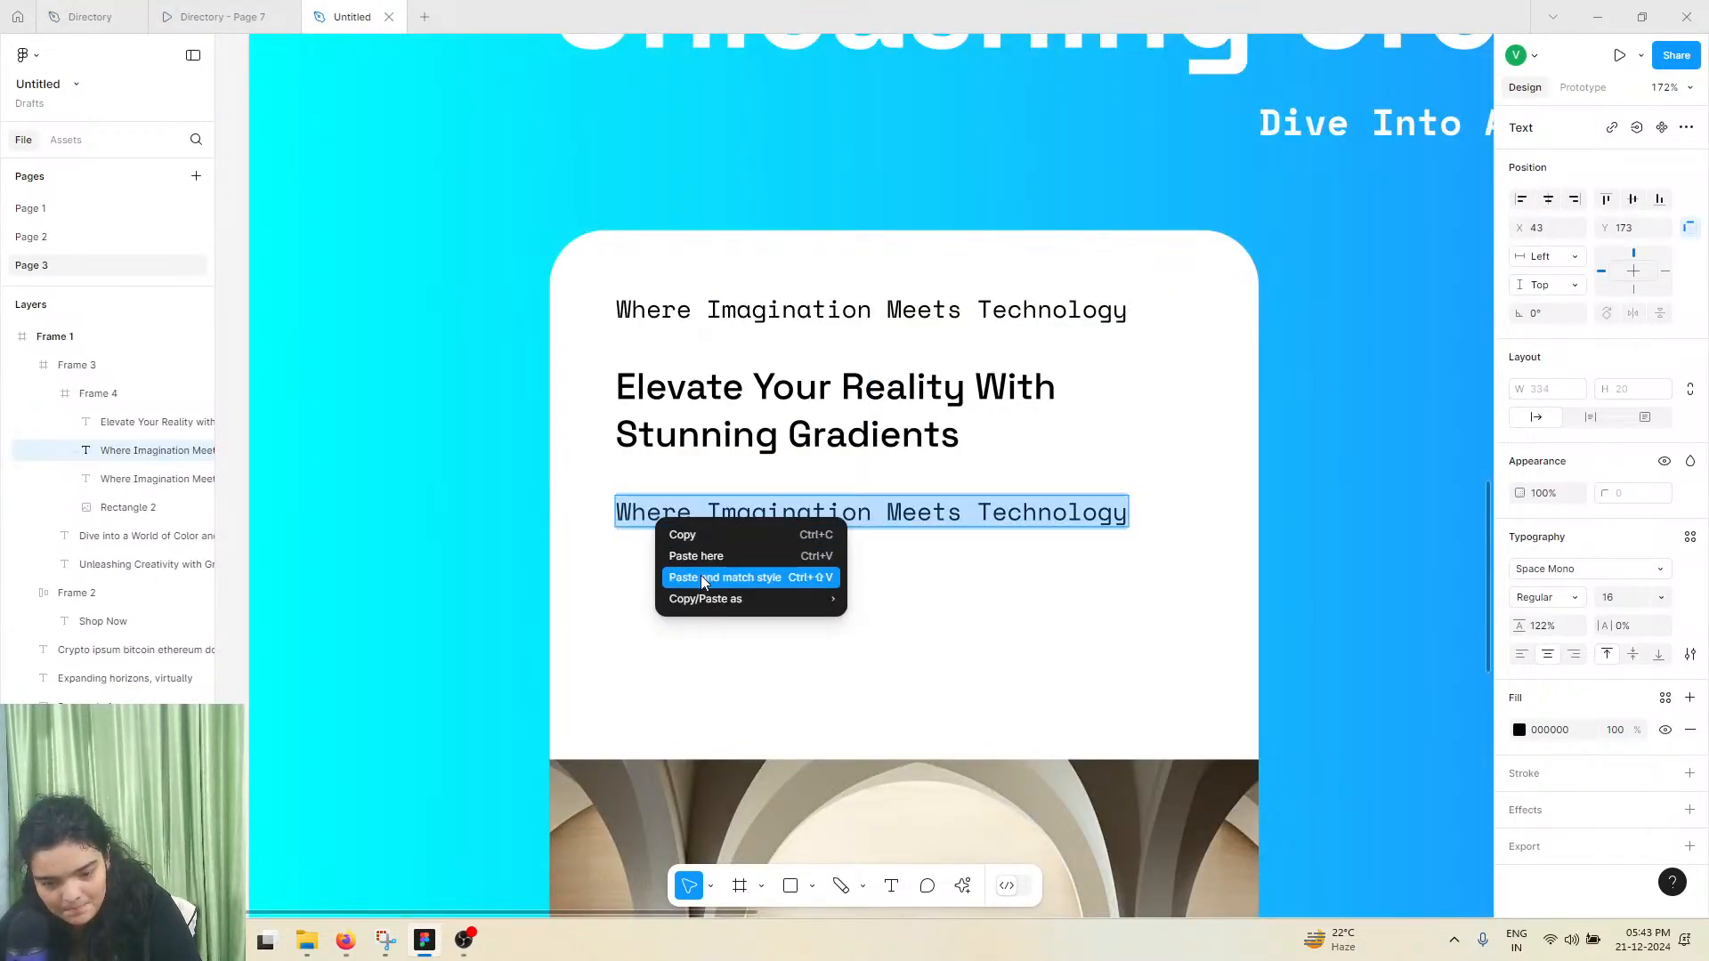
click(708, 577)
key(Escape)
Set the "Experience The Magic Of AR Like Never Before." description's font size to 14
drag(763, 512, 844, 512)
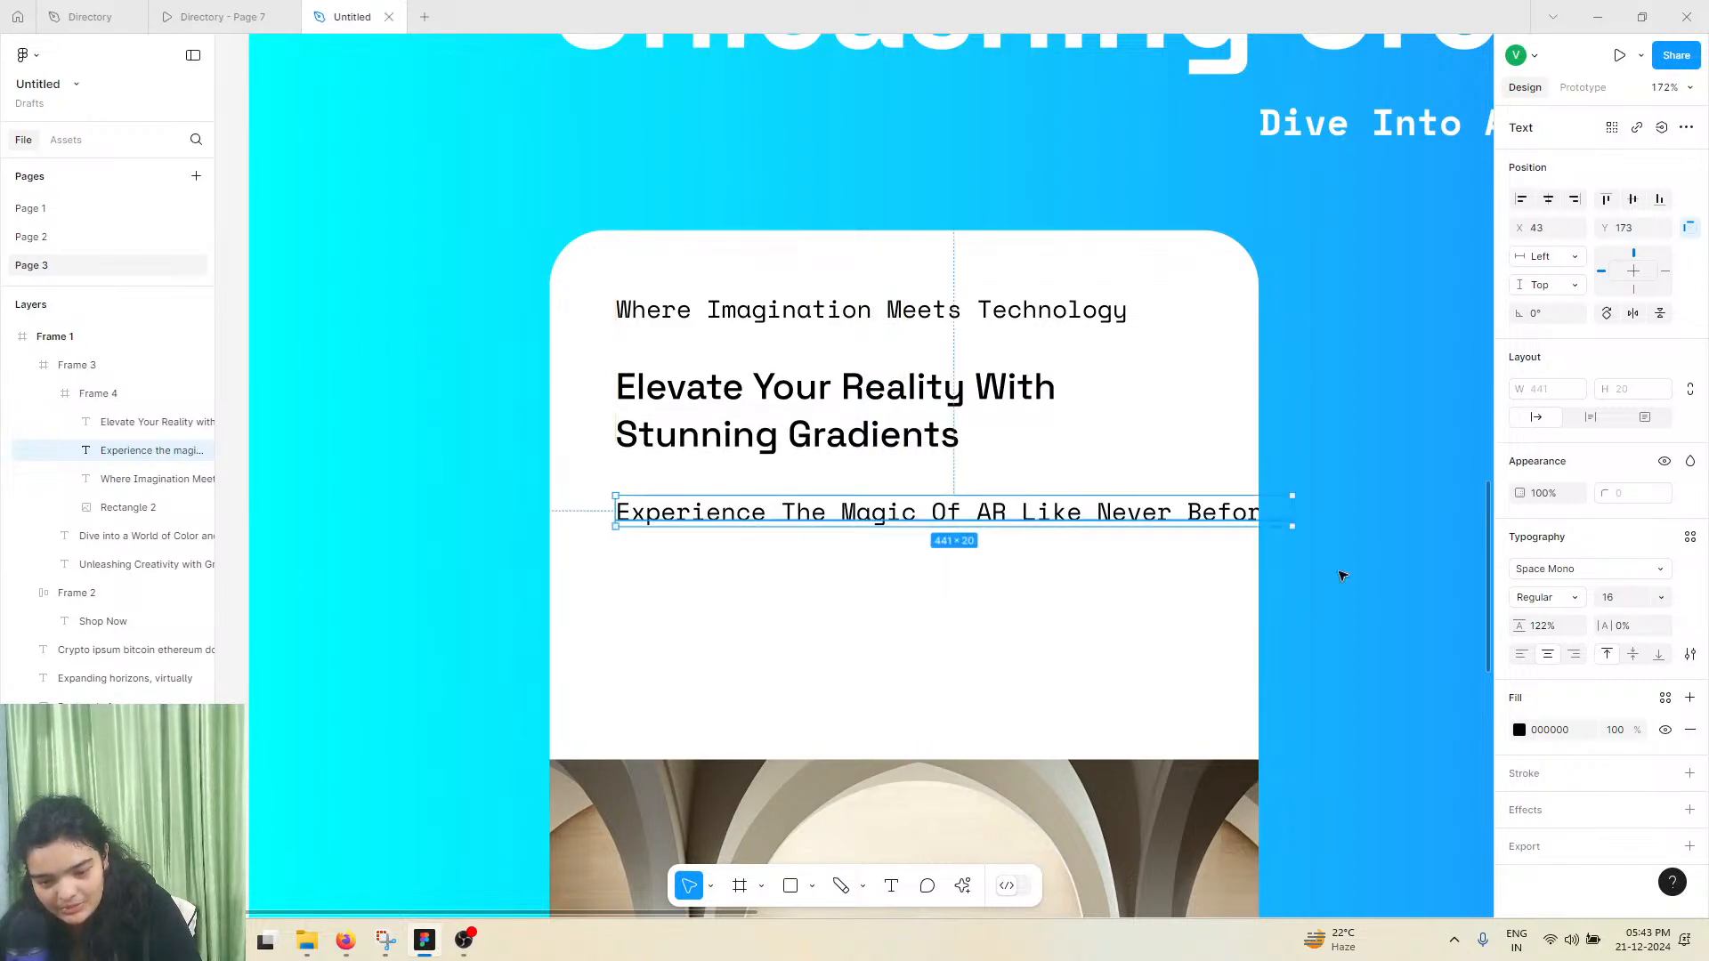
click(1661, 599)
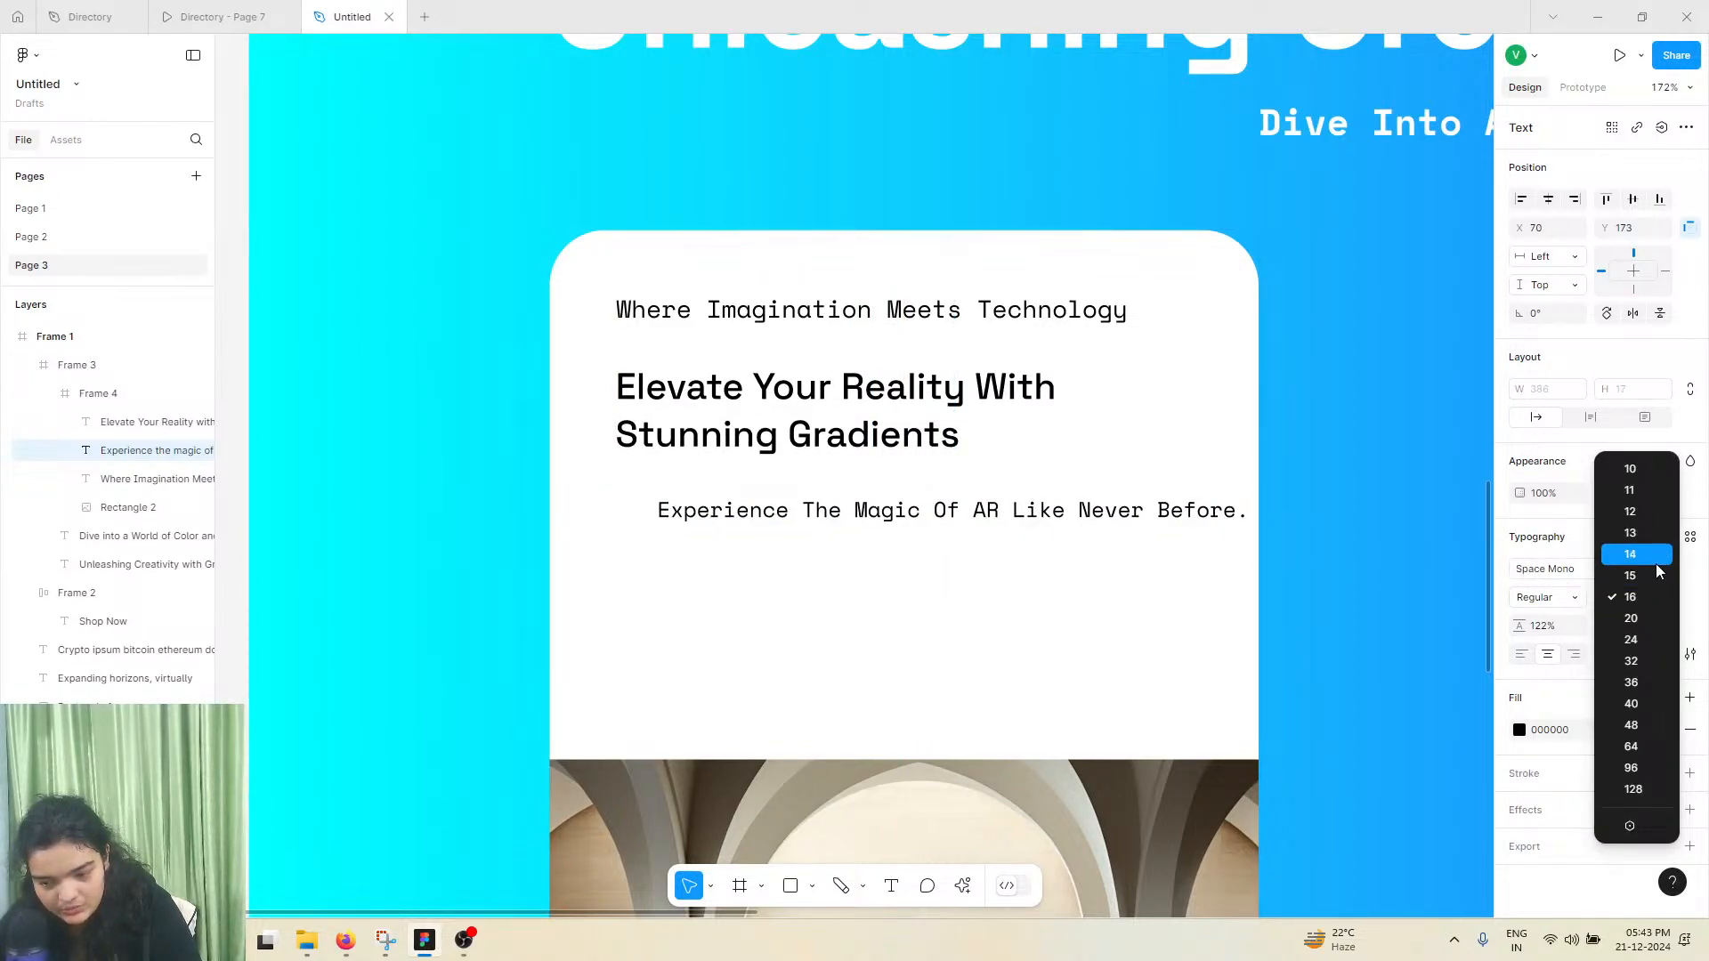
click(1657, 555)
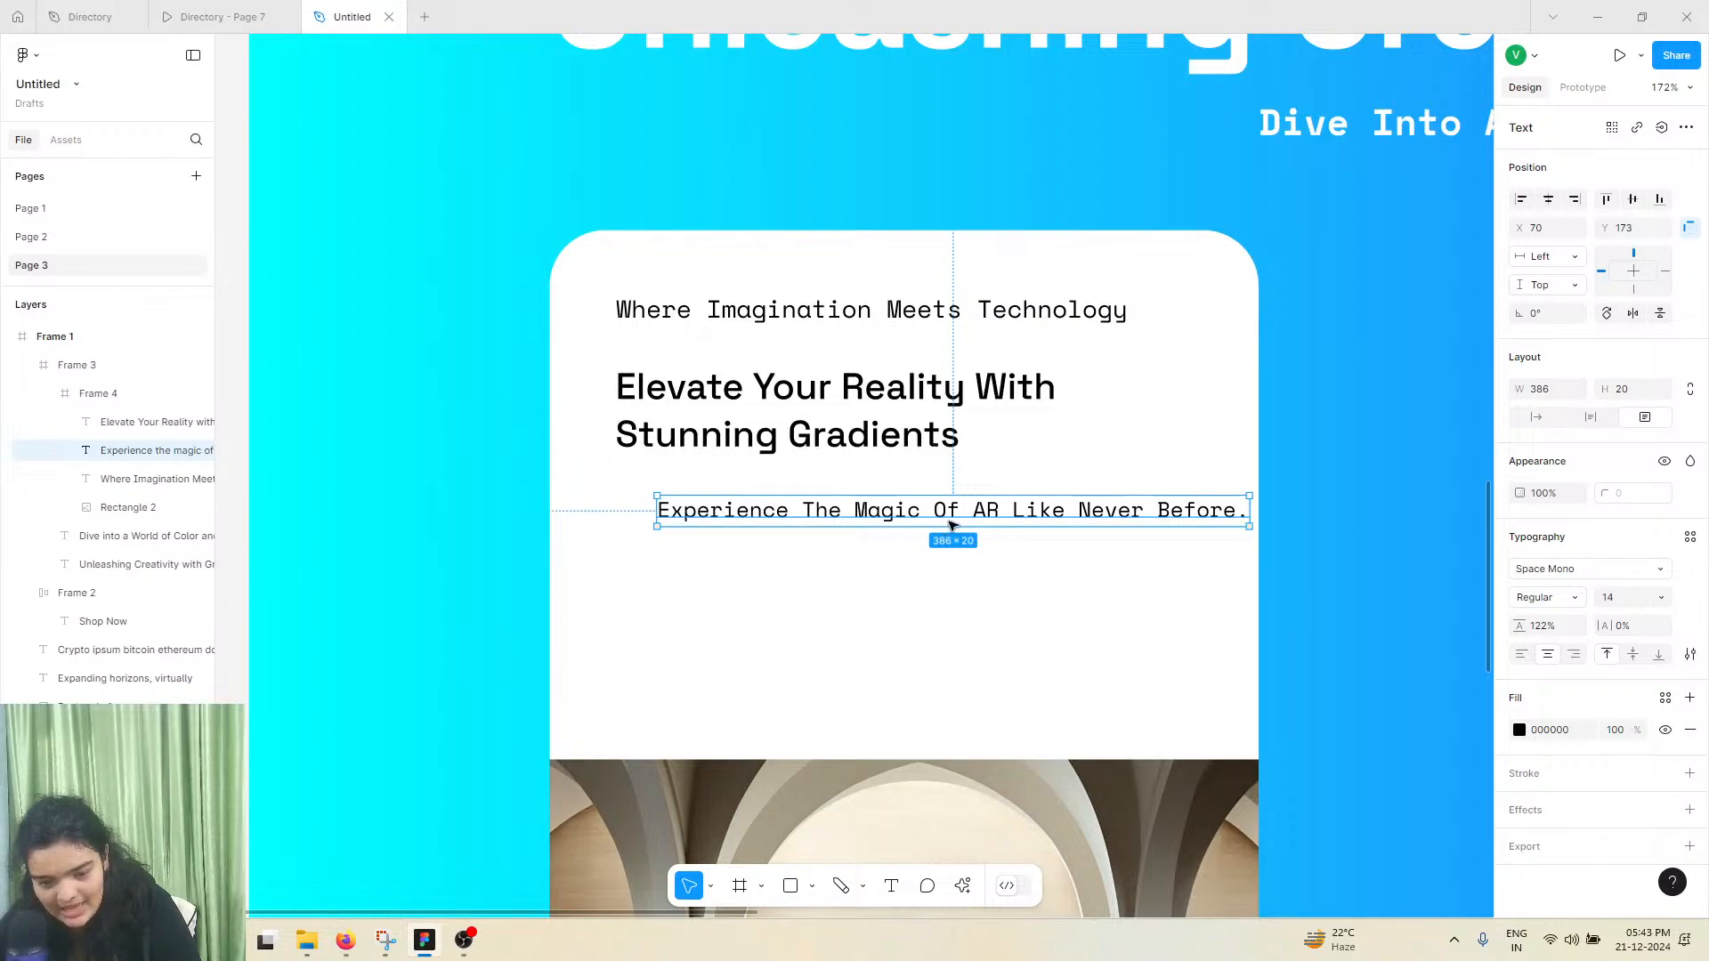
Align the description with the heading's left edge, wrap it at a width of about 287 and left-align its text
drag(950, 525, 921, 512)
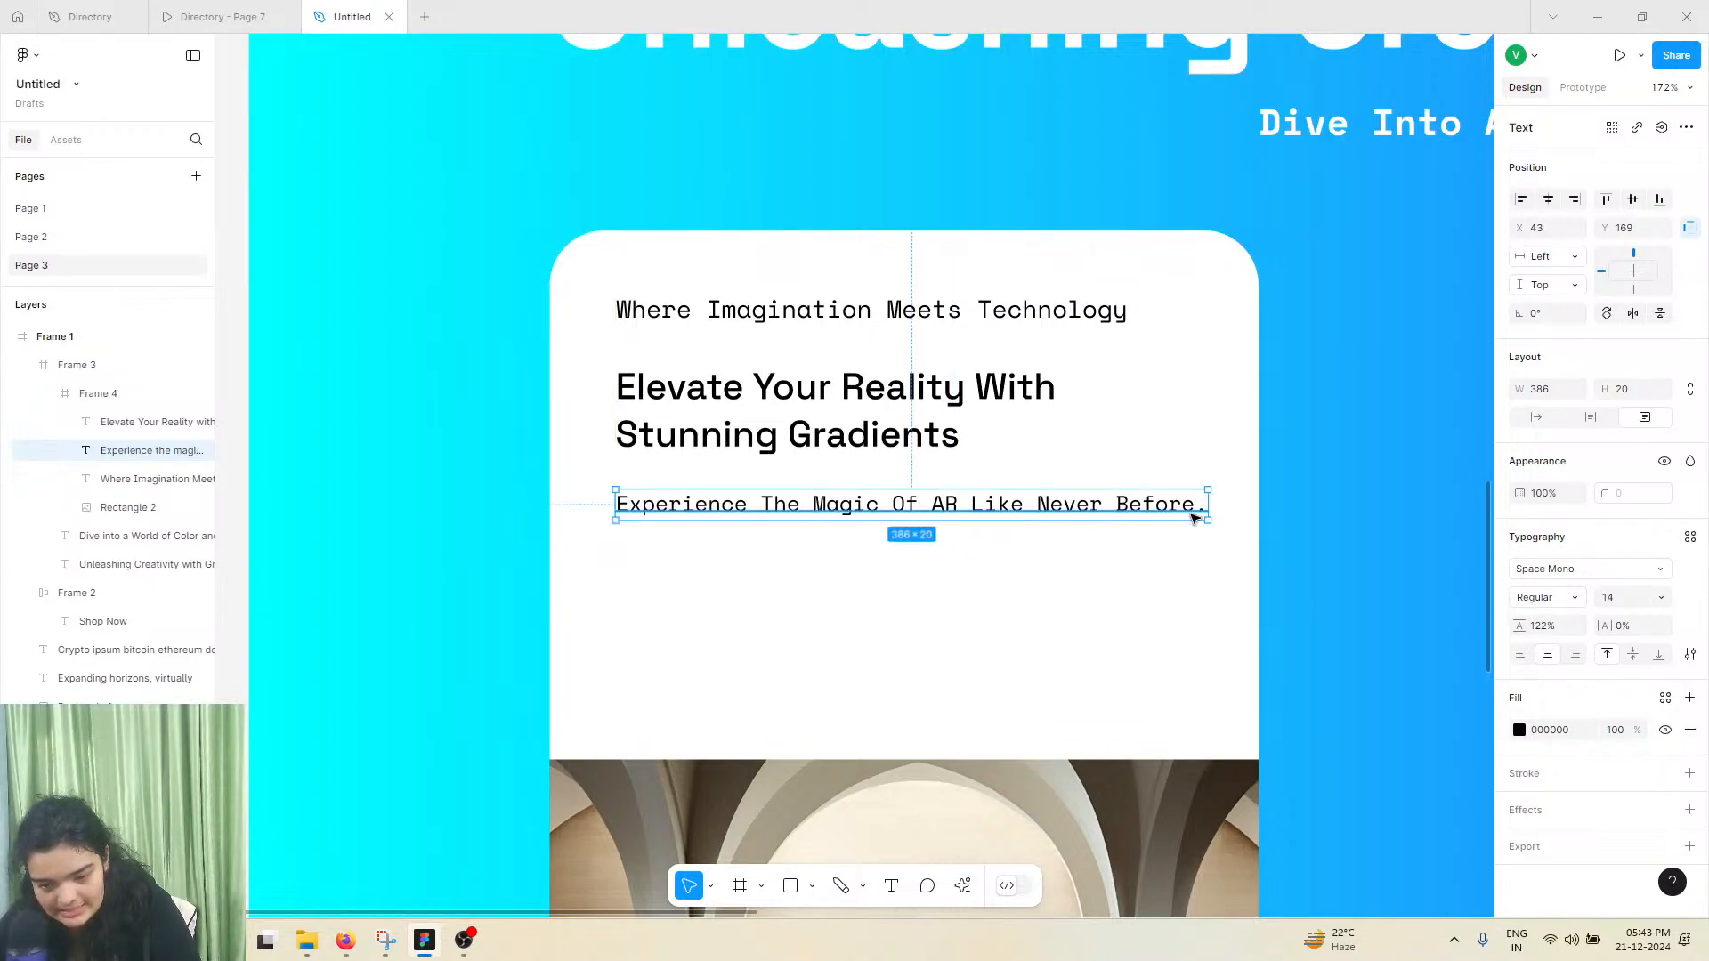
drag(1205, 509, 1057, 509)
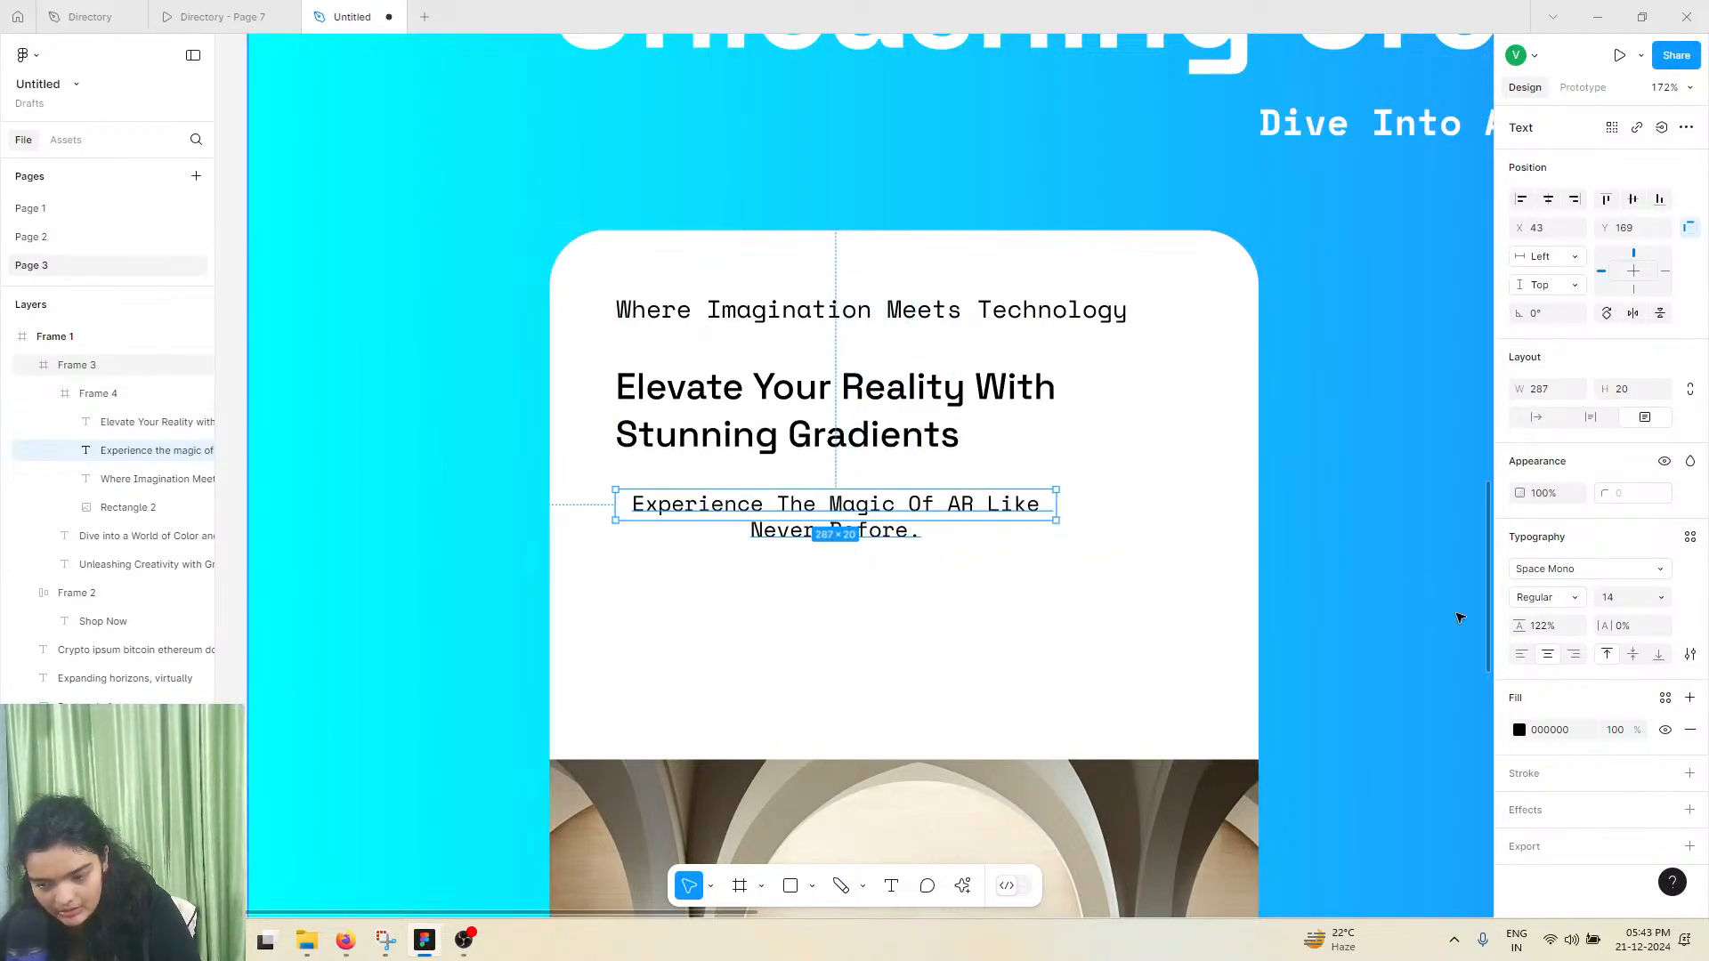
click(1520, 656)
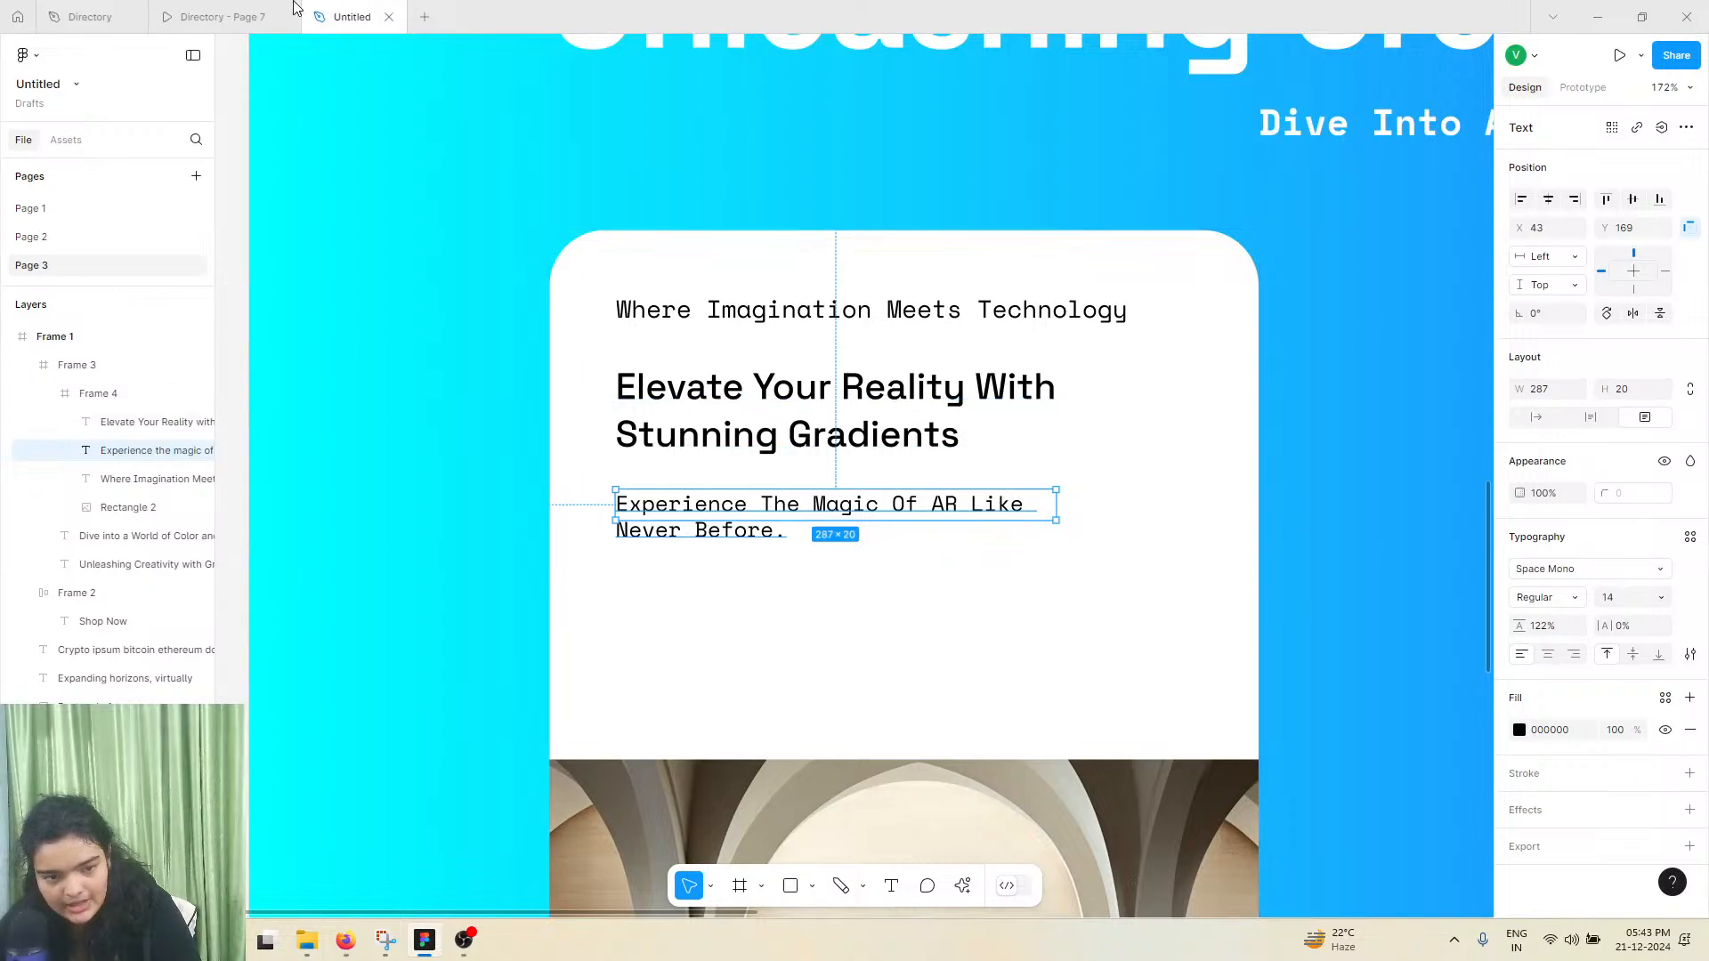
Check the reference card's link text, duplicate the description below itself at Y 220 and change the copy to "Get Started"
click(229, 11)
click(114, 11)
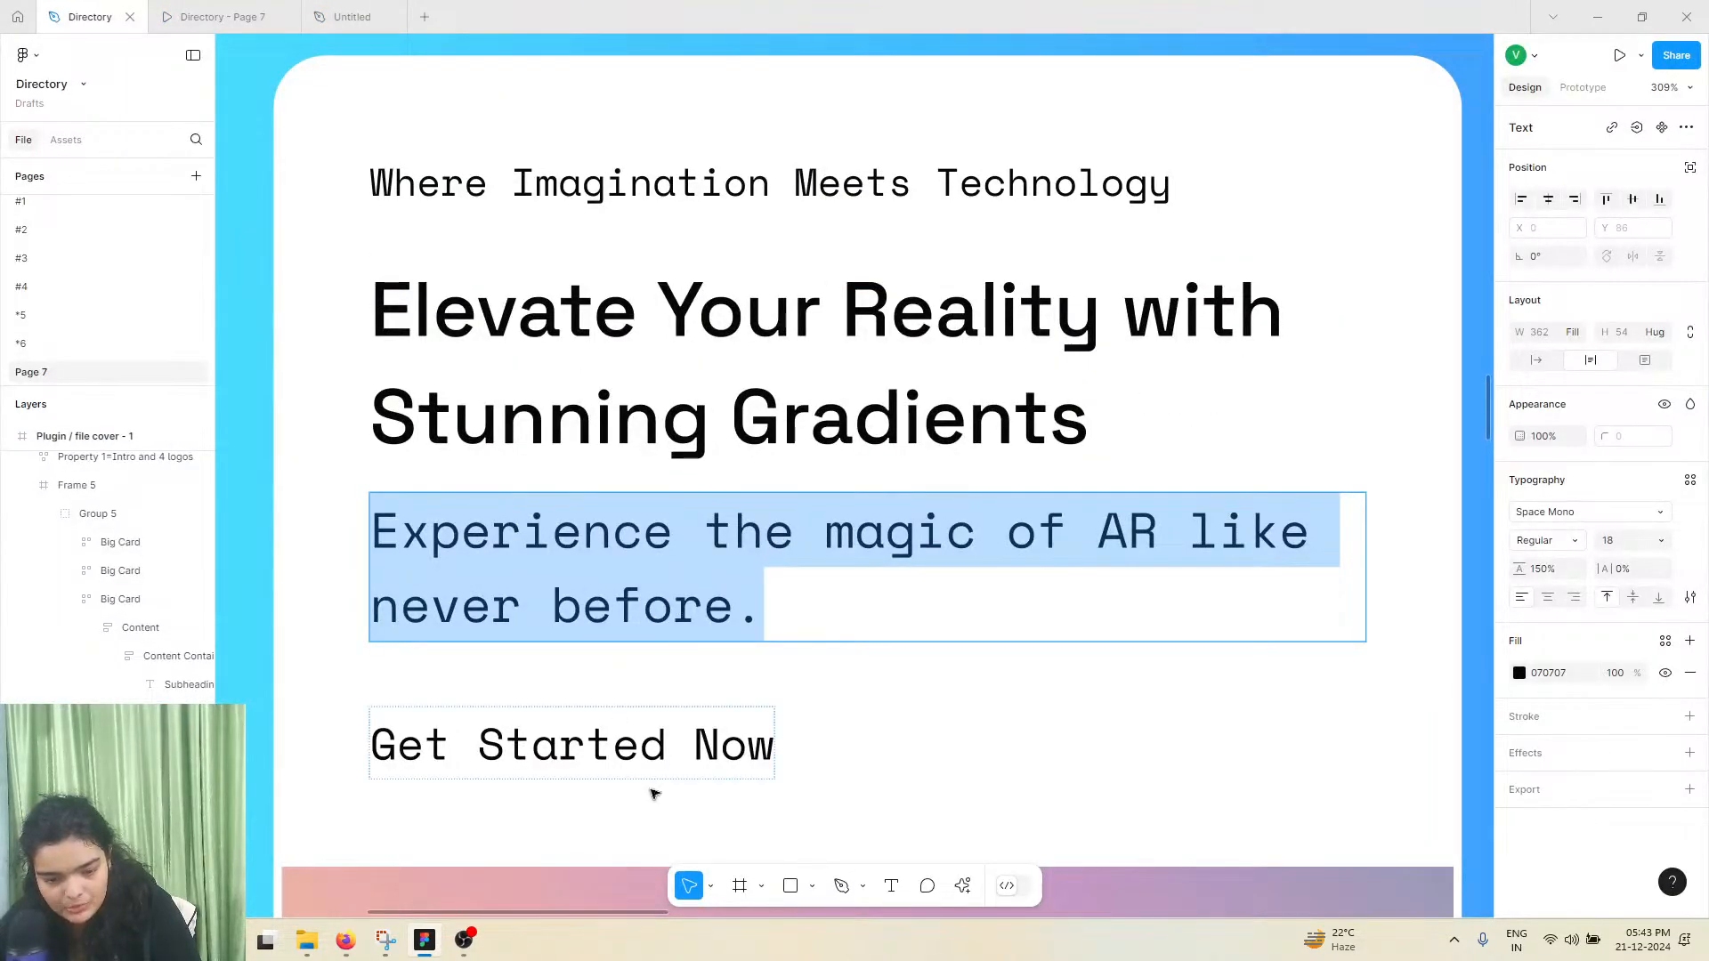
click(352, 16)
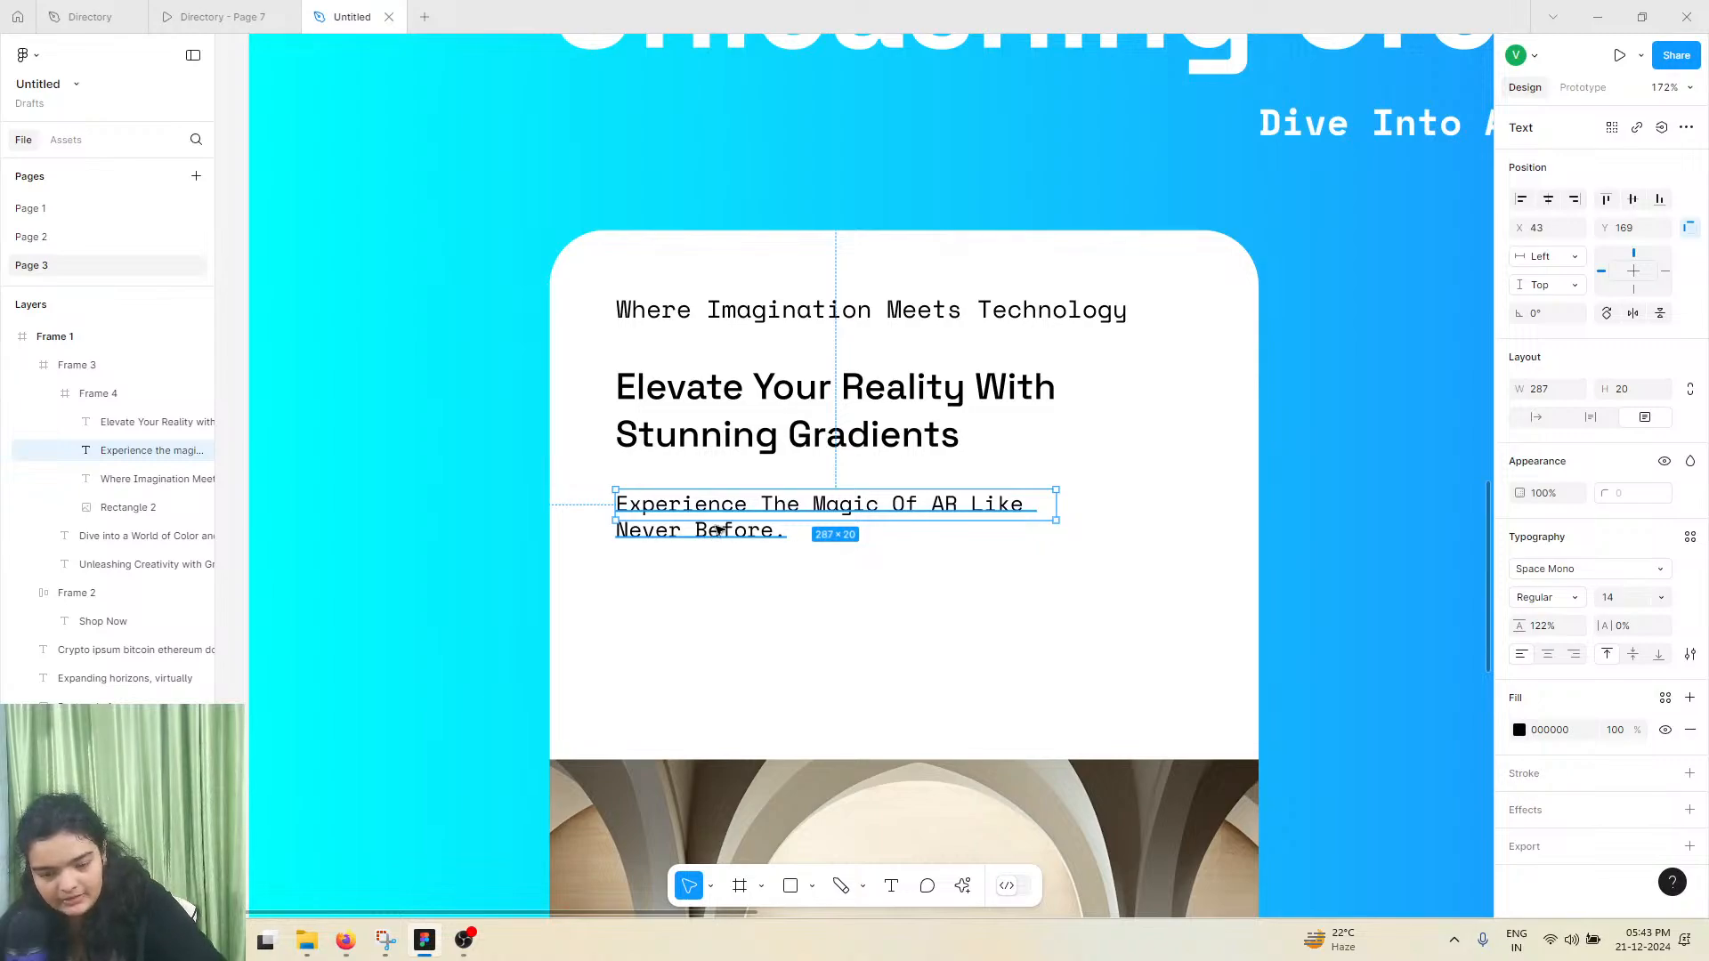
drag(719, 530, 719, 590)
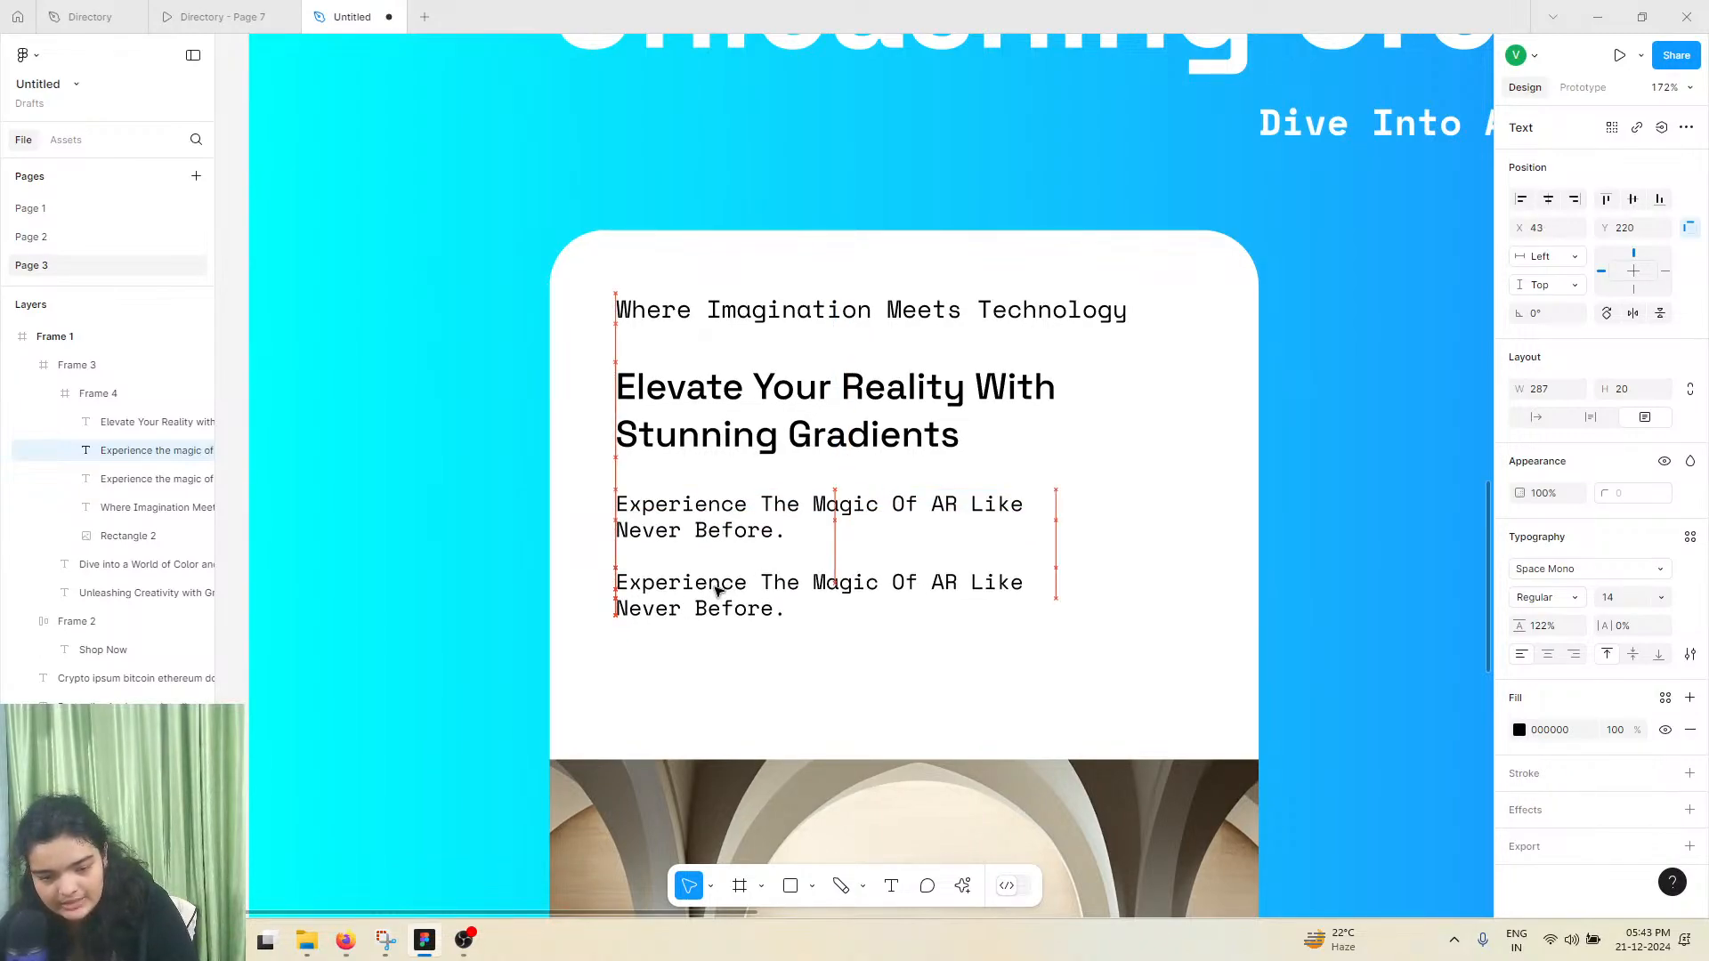
double_click(717, 589)
text(Get Started)
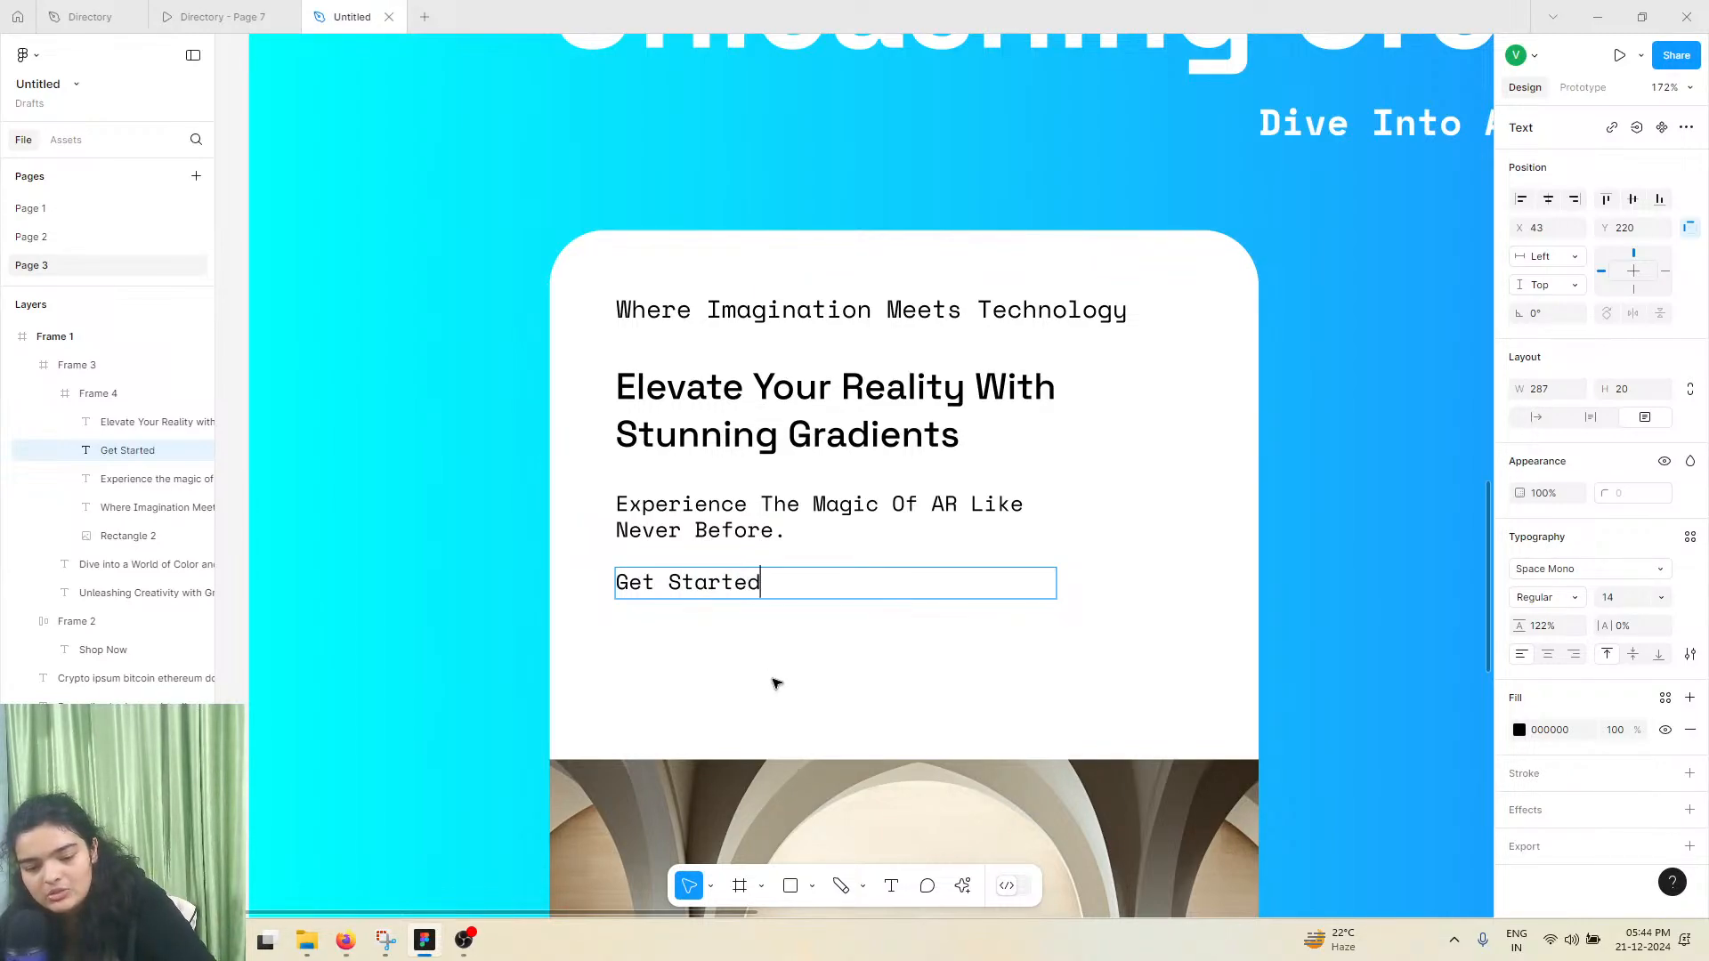
key(Escape)
Underline the "Get Started" text and shift it slightly down to Y 225
click(1690, 654)
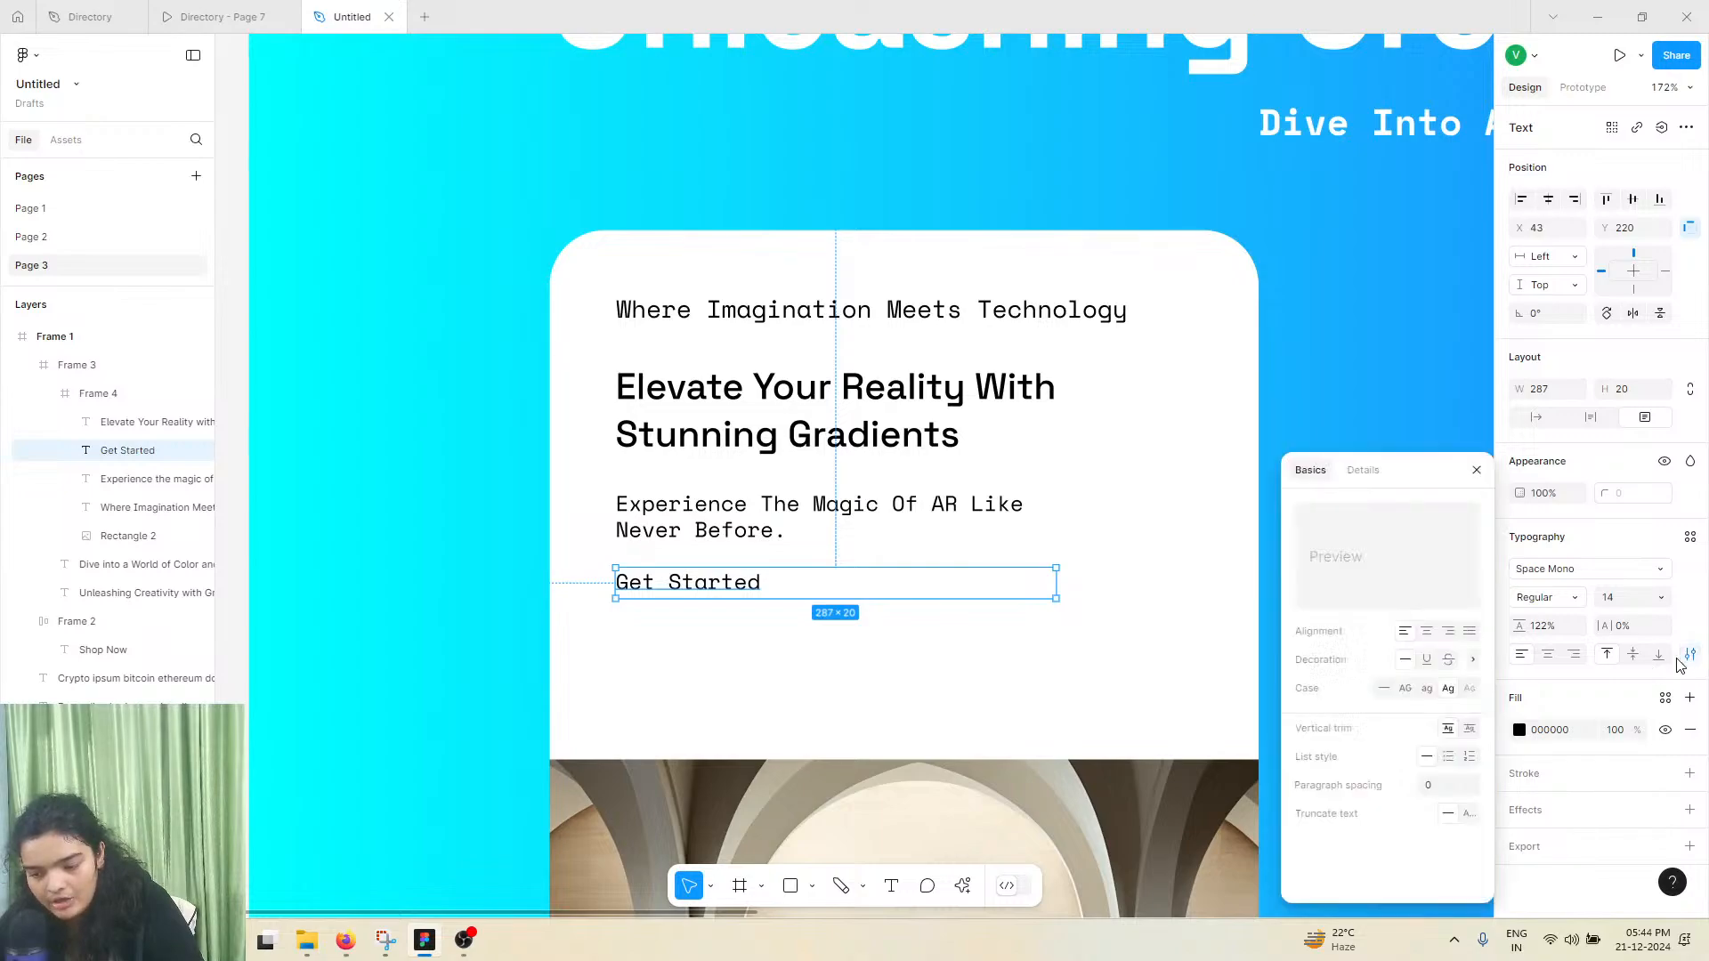
click(1426, 659)
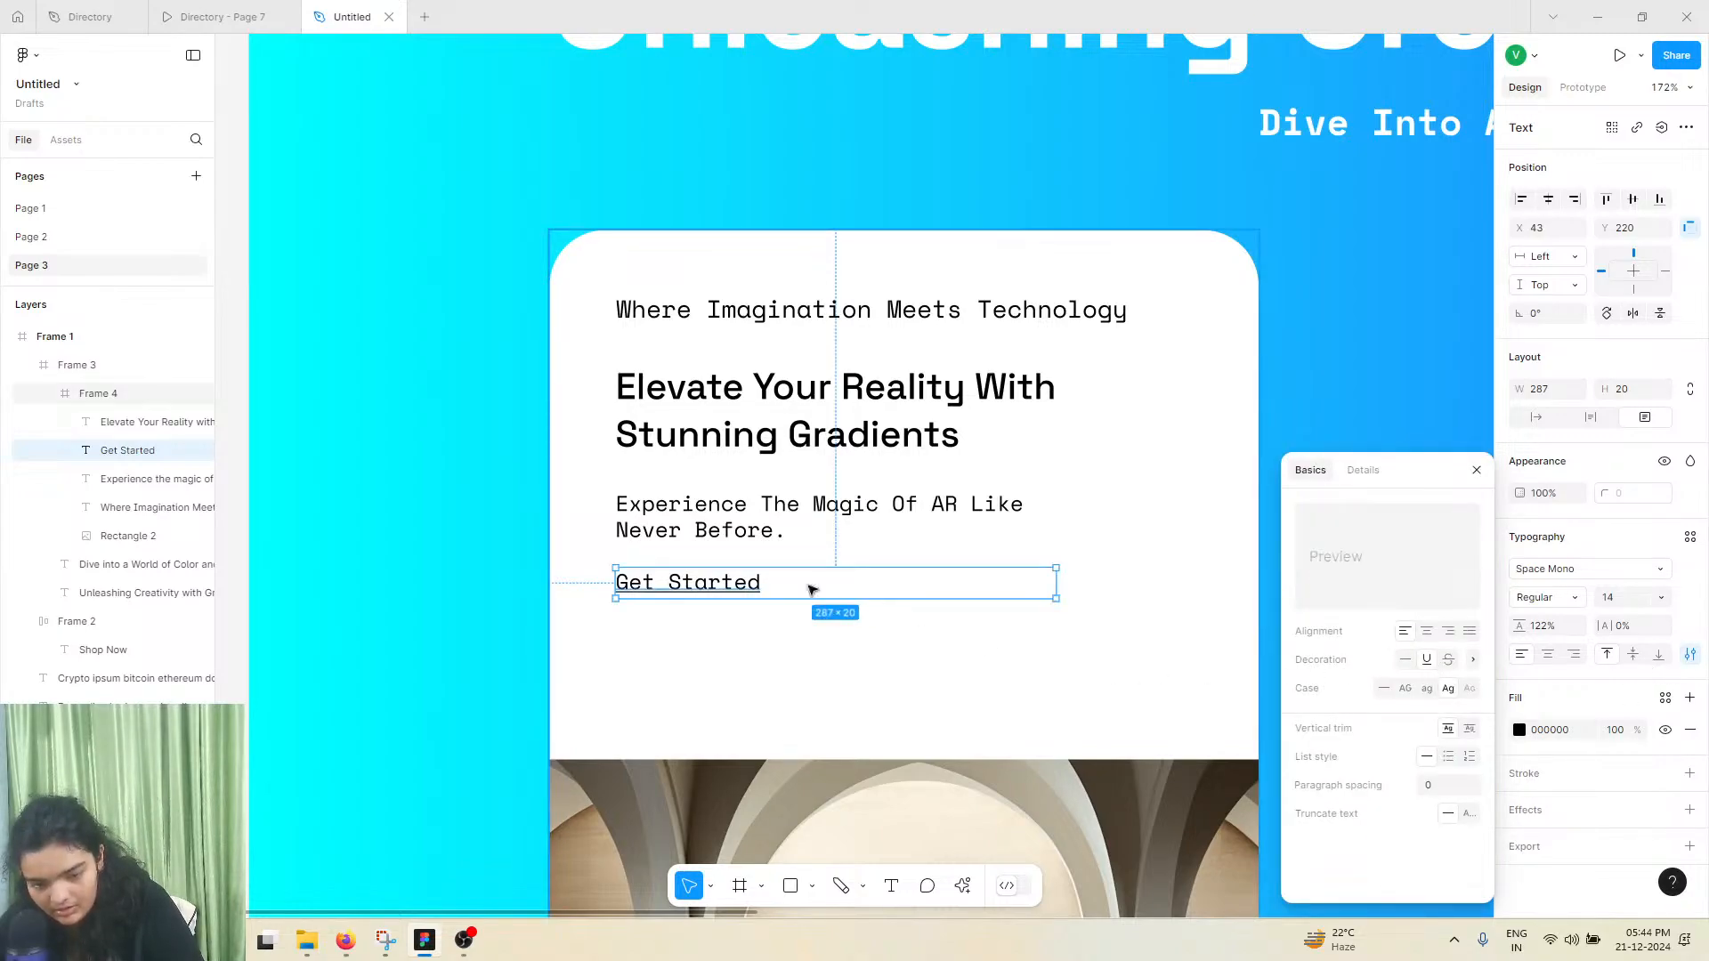
drag(738, 598, 739, 605)
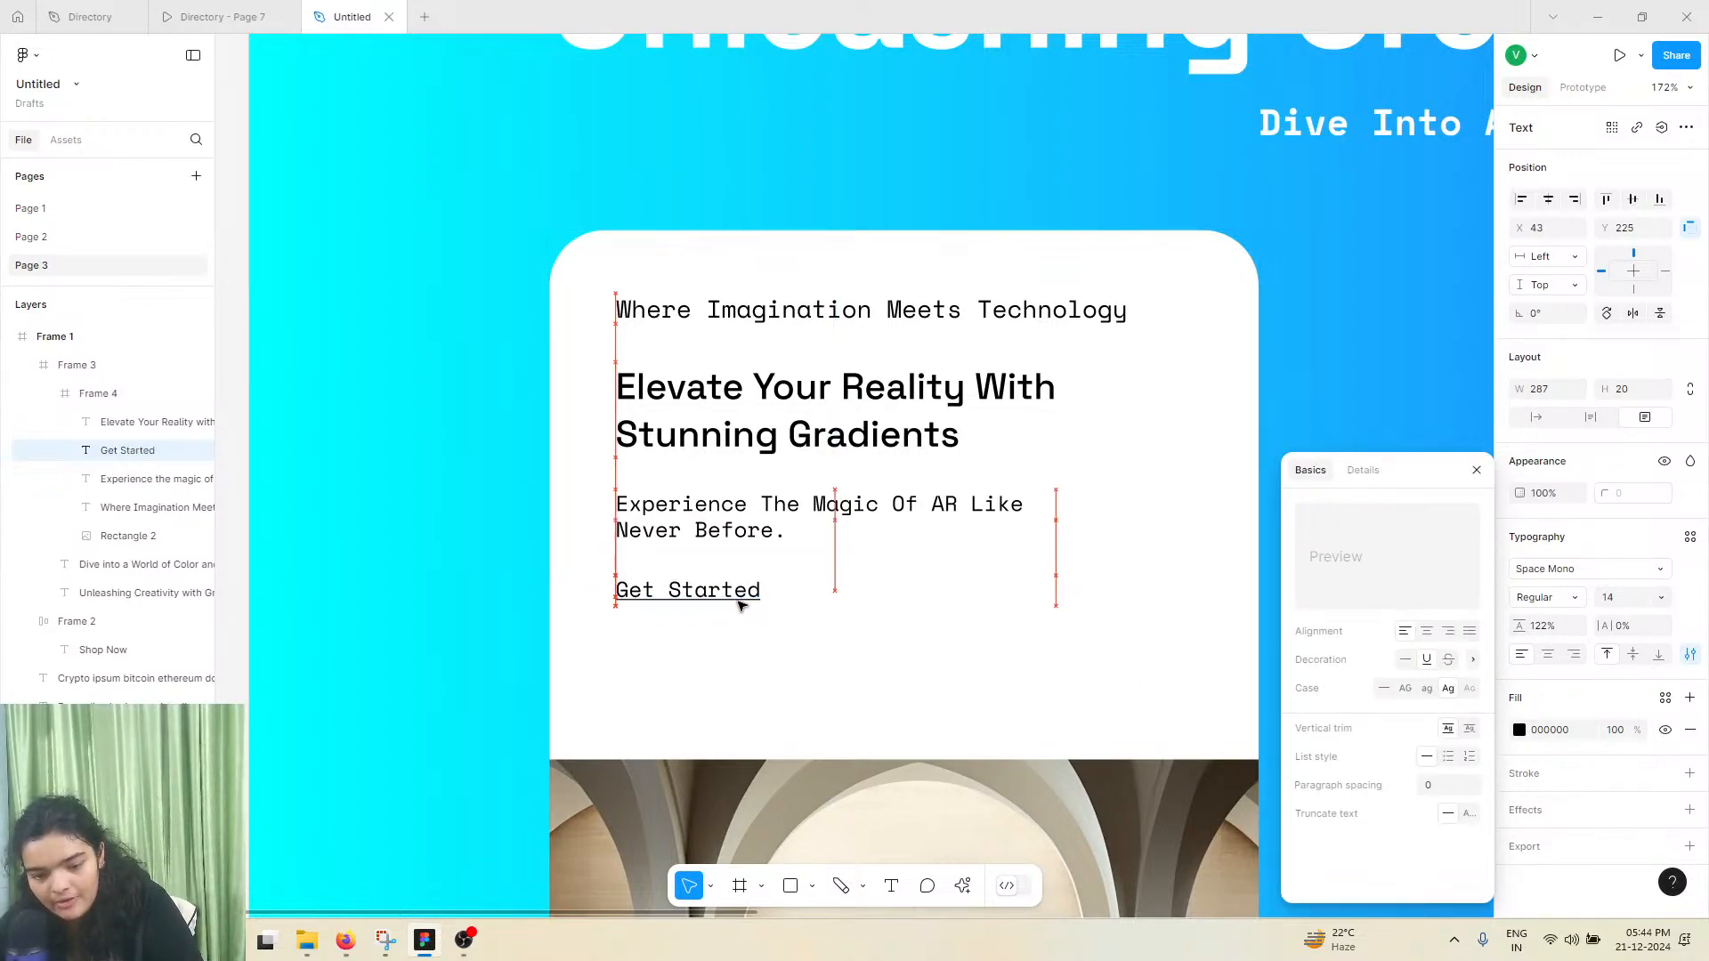
Move the card's arch image up to Y 281, closer below the "Get Started" link
scroll(766, 658, down, 5)
click(812, 744)
click(837, 666)
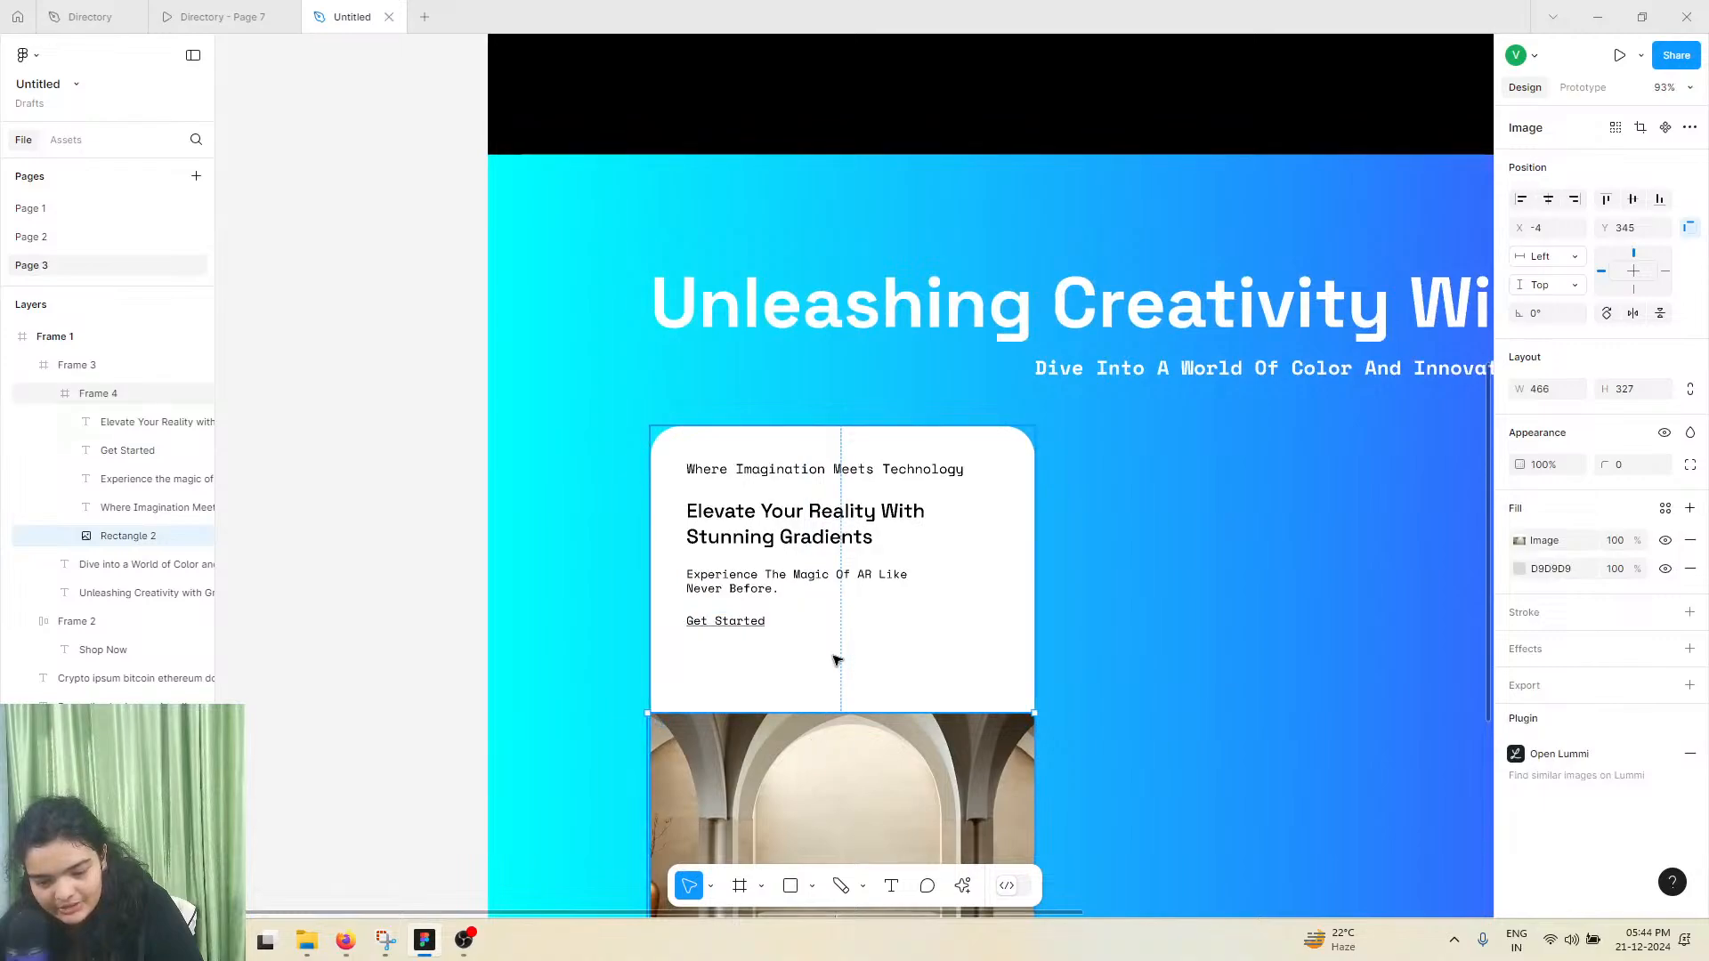
drag(818, 776, 801, 725)
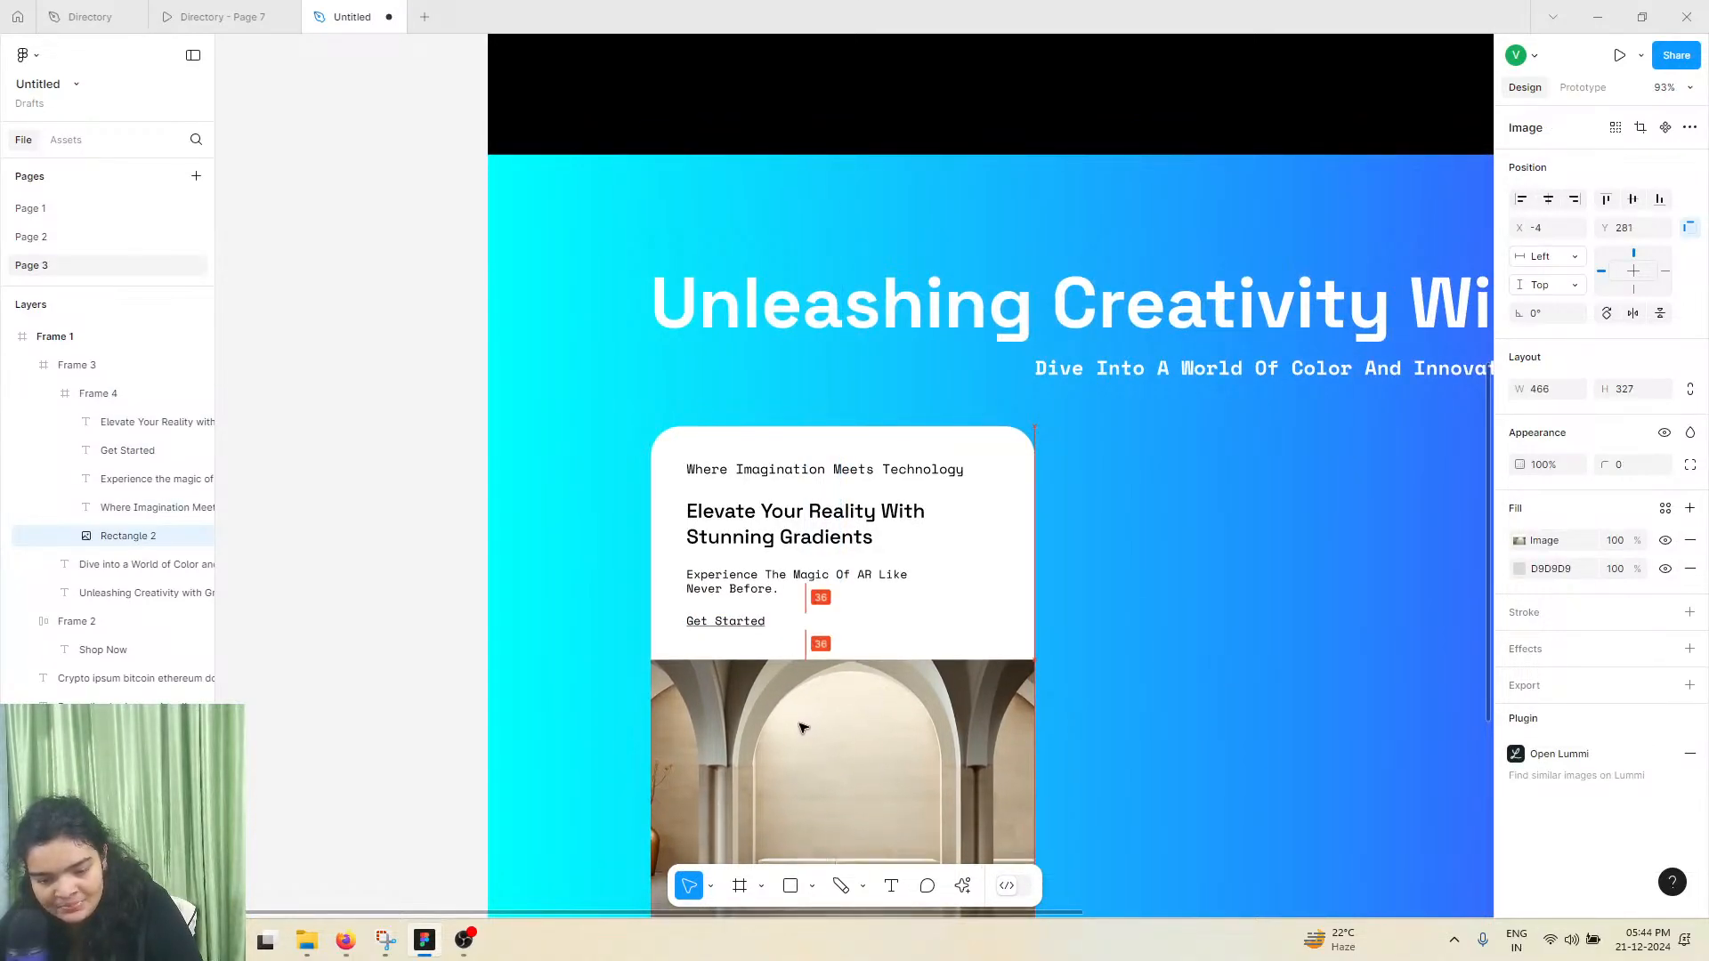
Shorten the card frame from its lower edge to a height of about 602, removing the white strip below the image
click(807, 431)
click(806, 434)
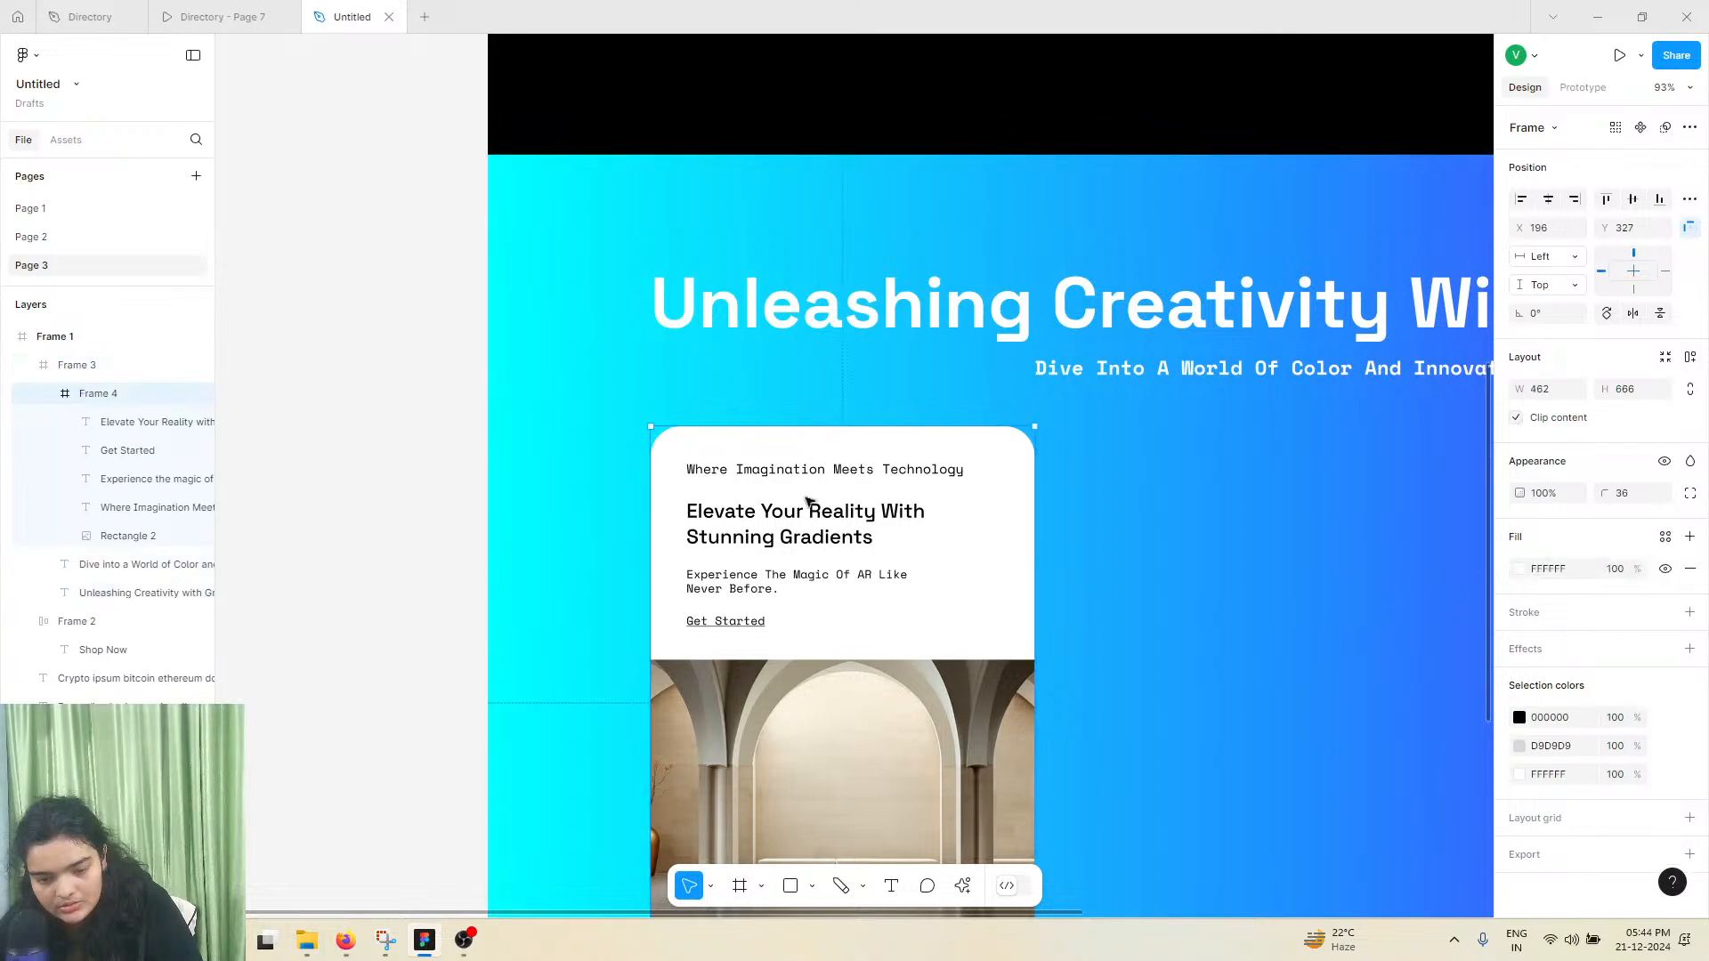
scroll(845, 708, down, 2)
scroll(820, 845, down, 2)
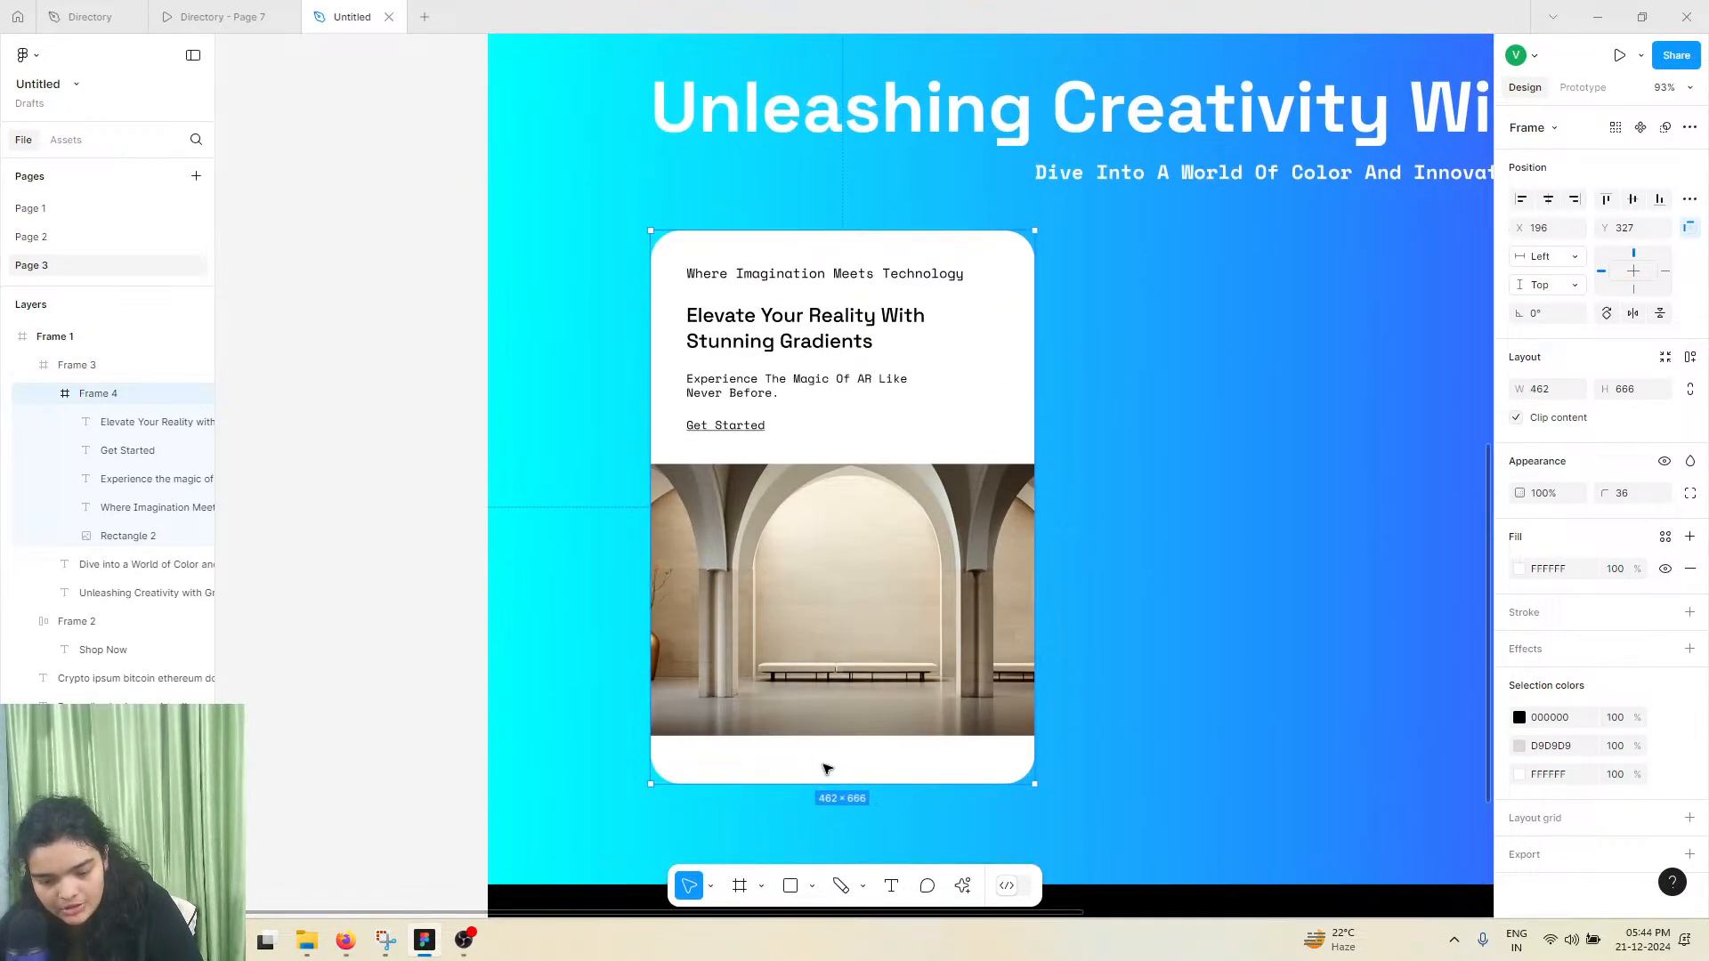
drag(820, 784, 820, 730)
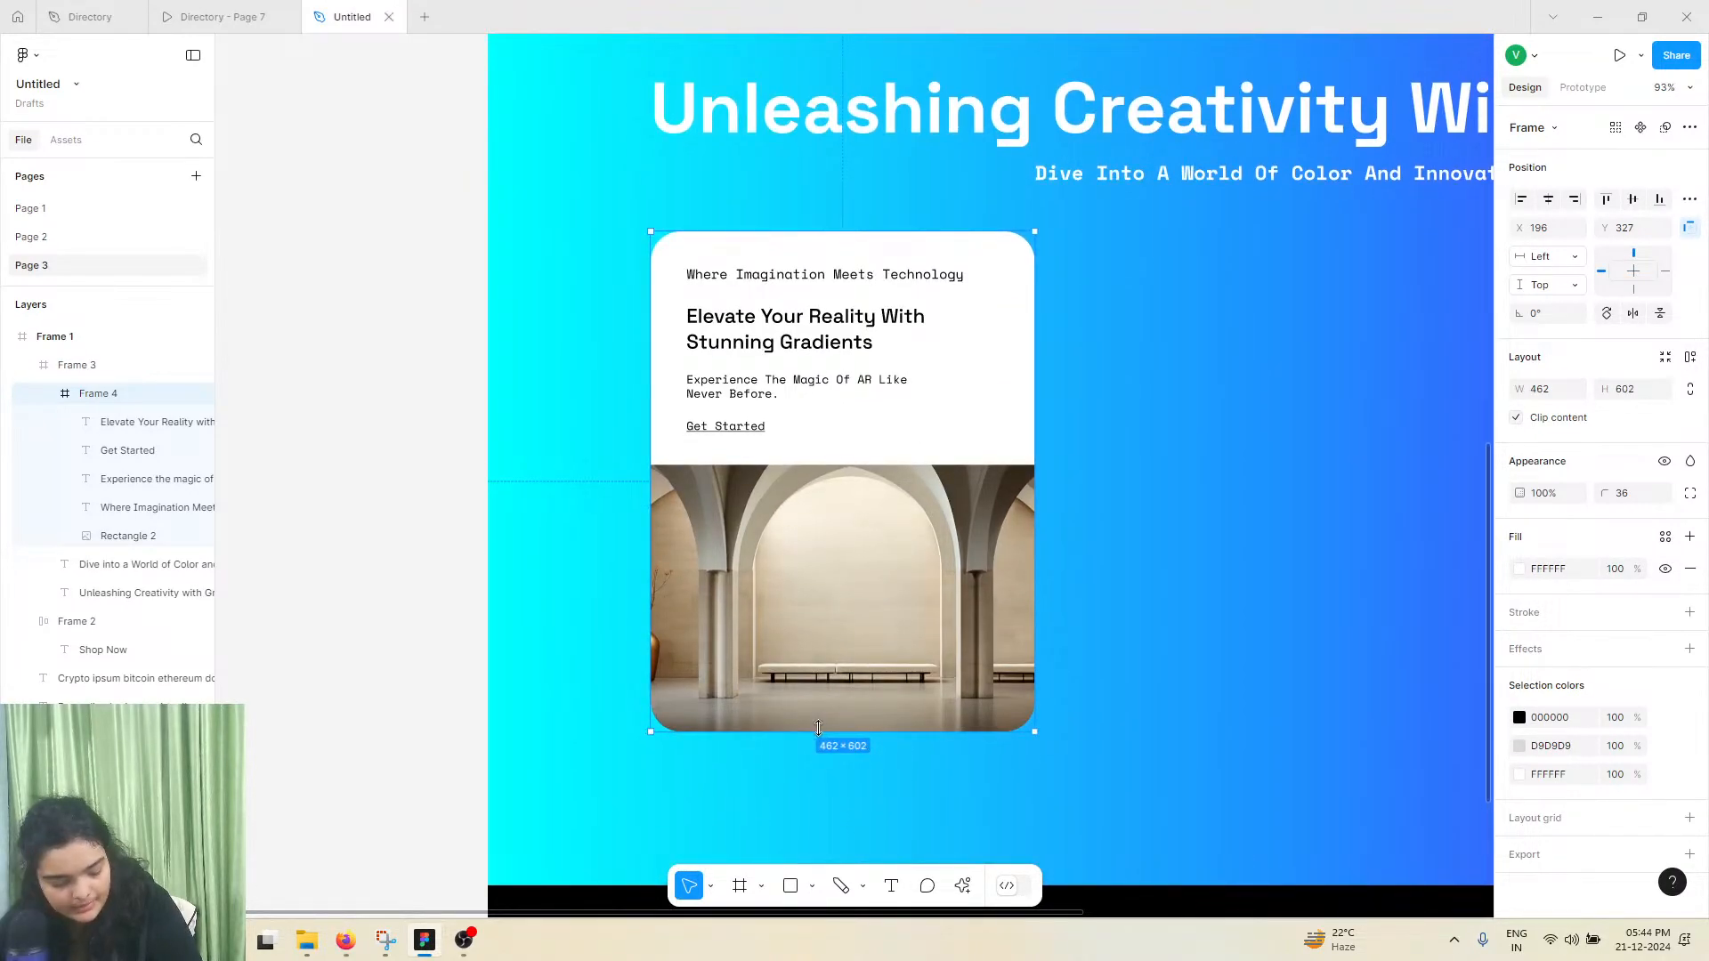
click(420, 656)
Narrow the card frame from its right edge to a width of about 444
scroll(419, 656, down, 3)
click(792, 562)
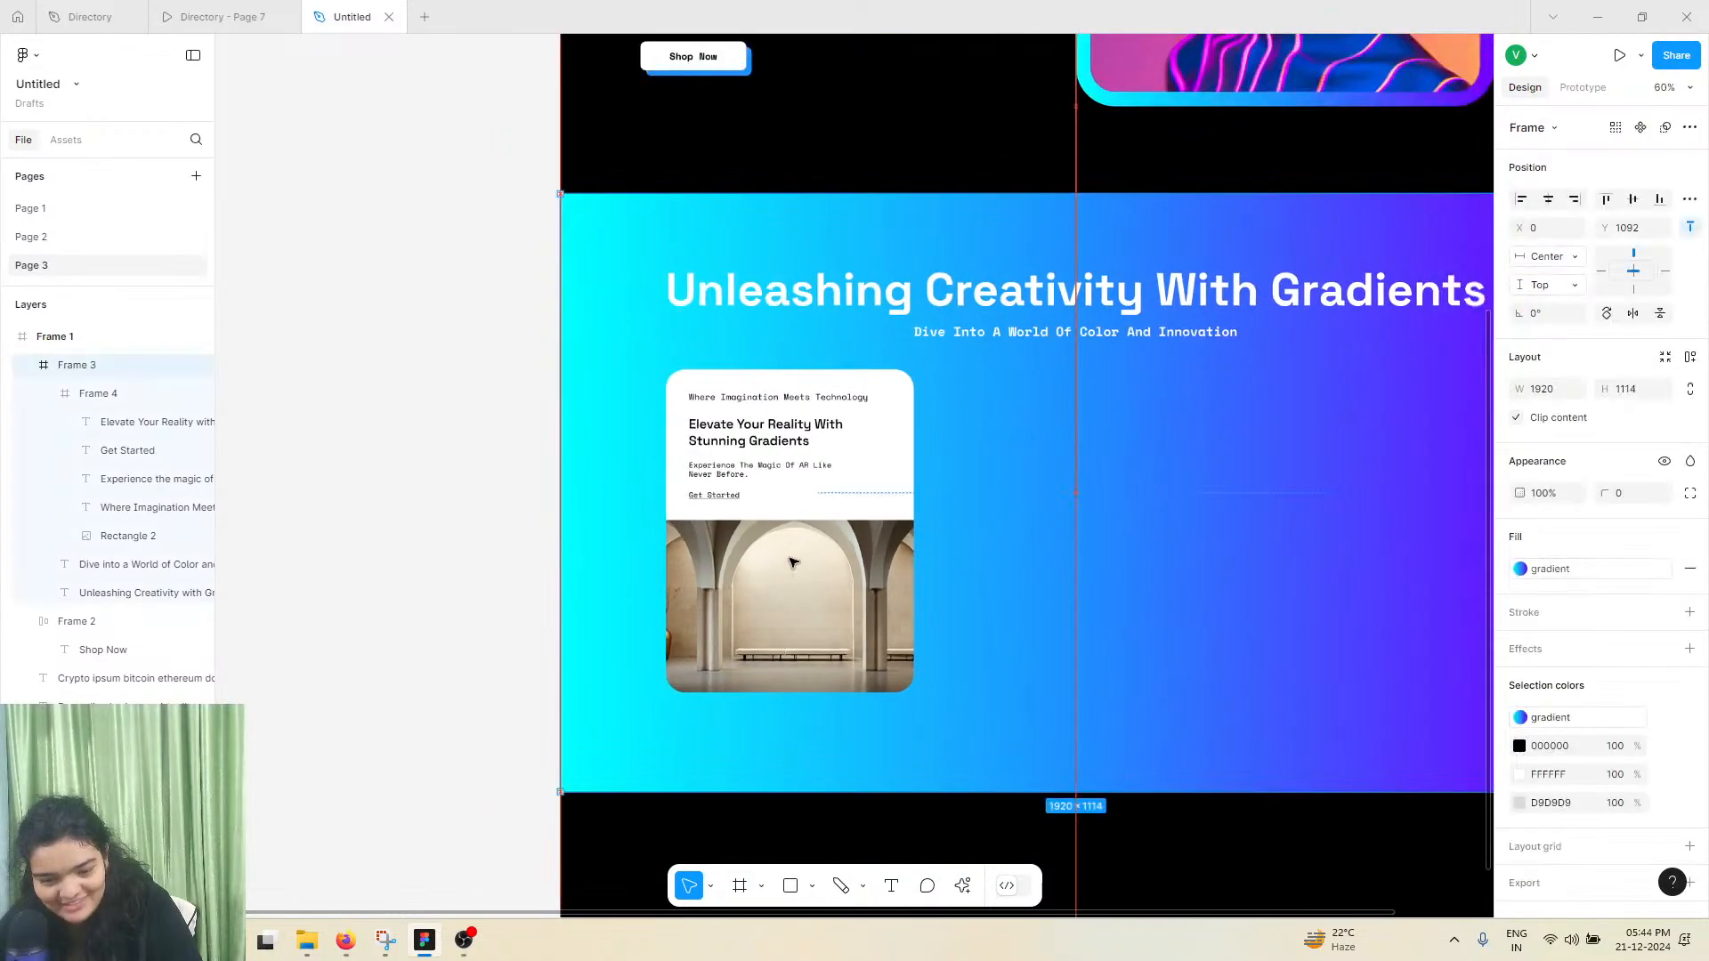
click(792, 563)
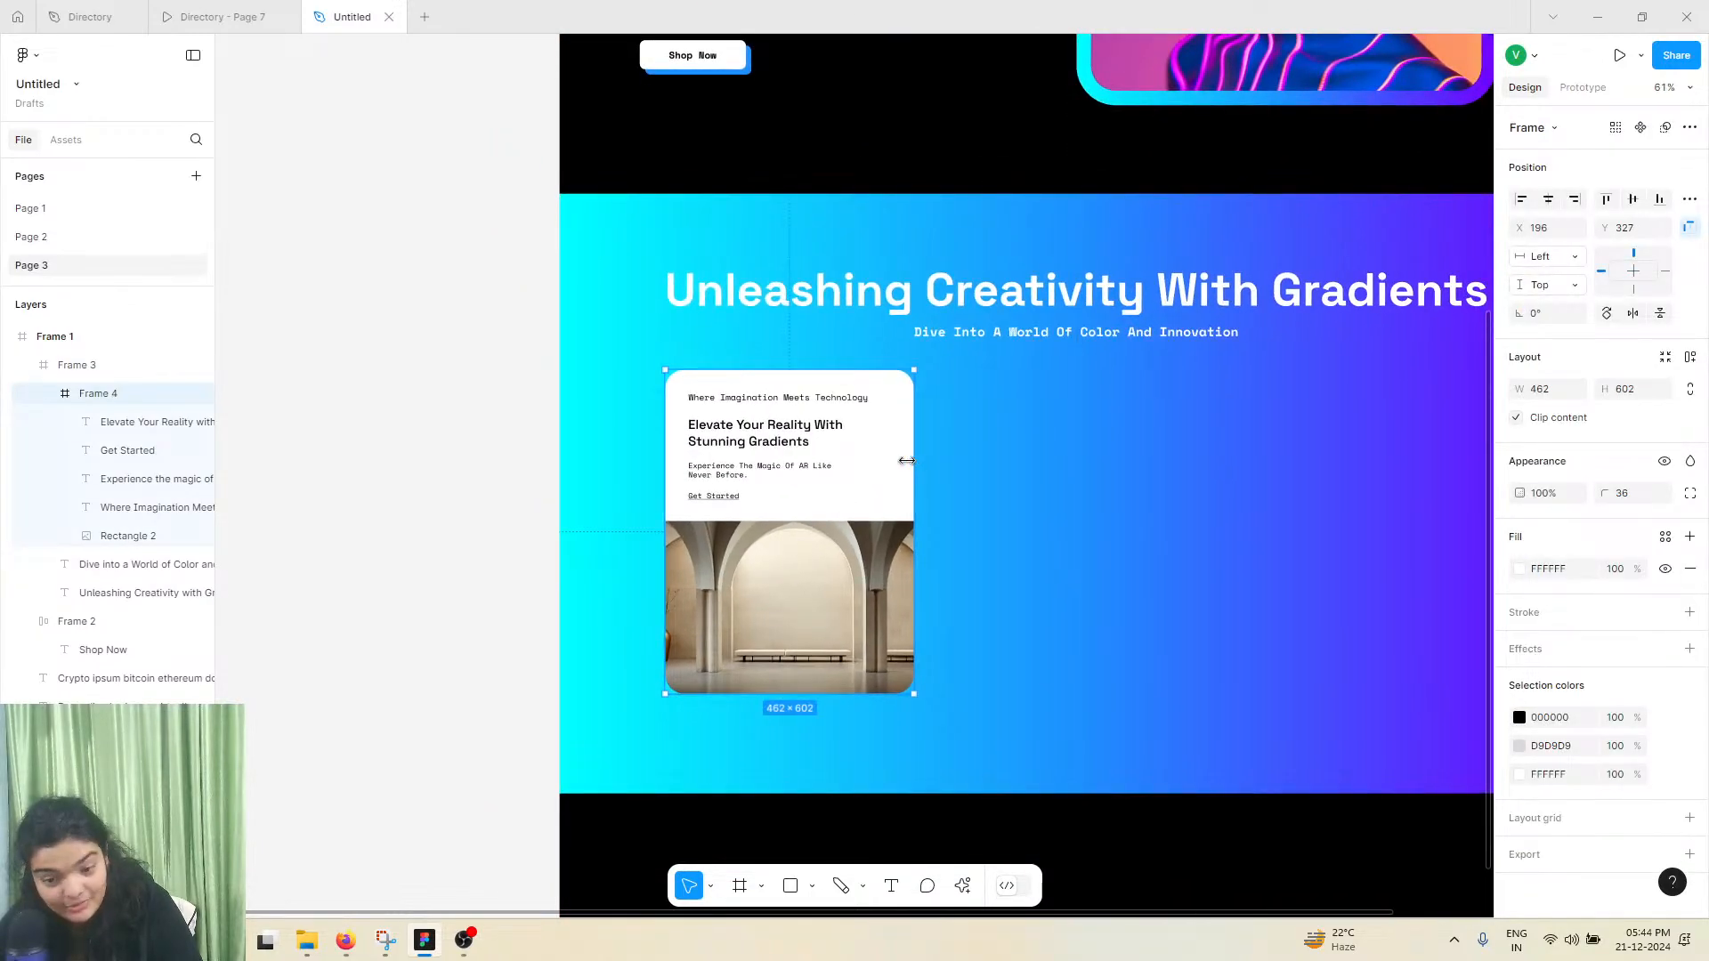
drag(906, 460, 903, 460)
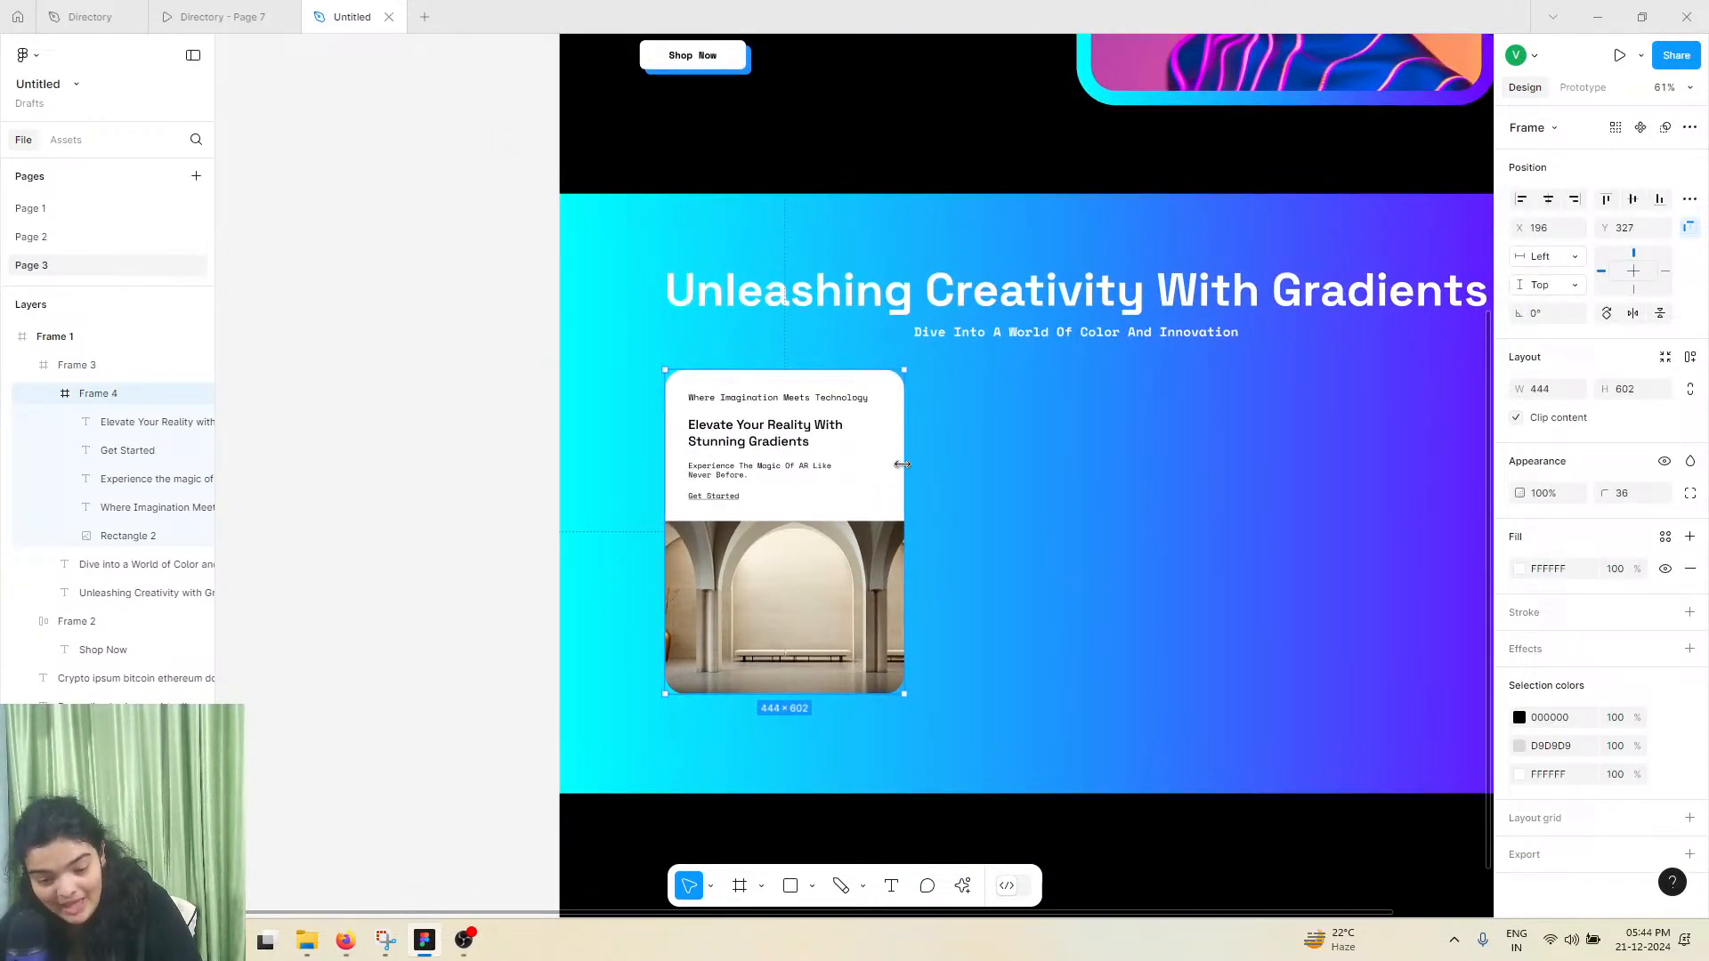